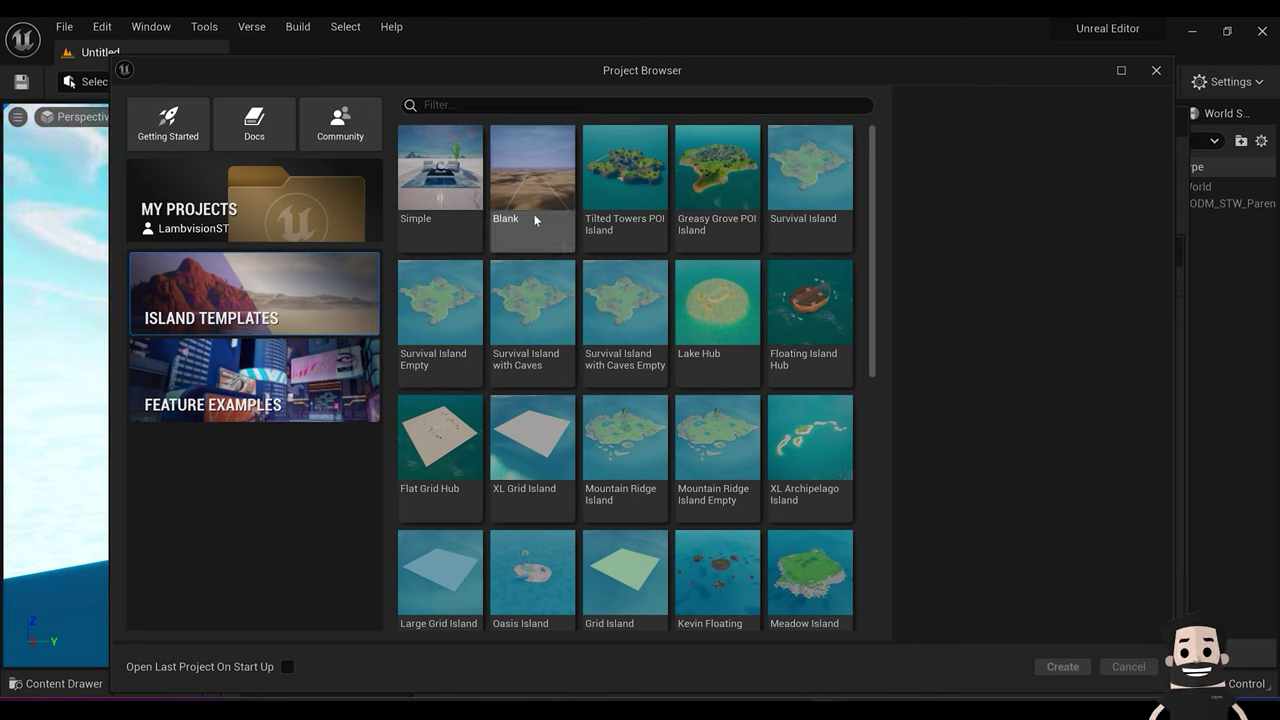
Step: Choose the Simple island template and set the project location to the FornitePublished folder on the F: drive
click(452, 181)
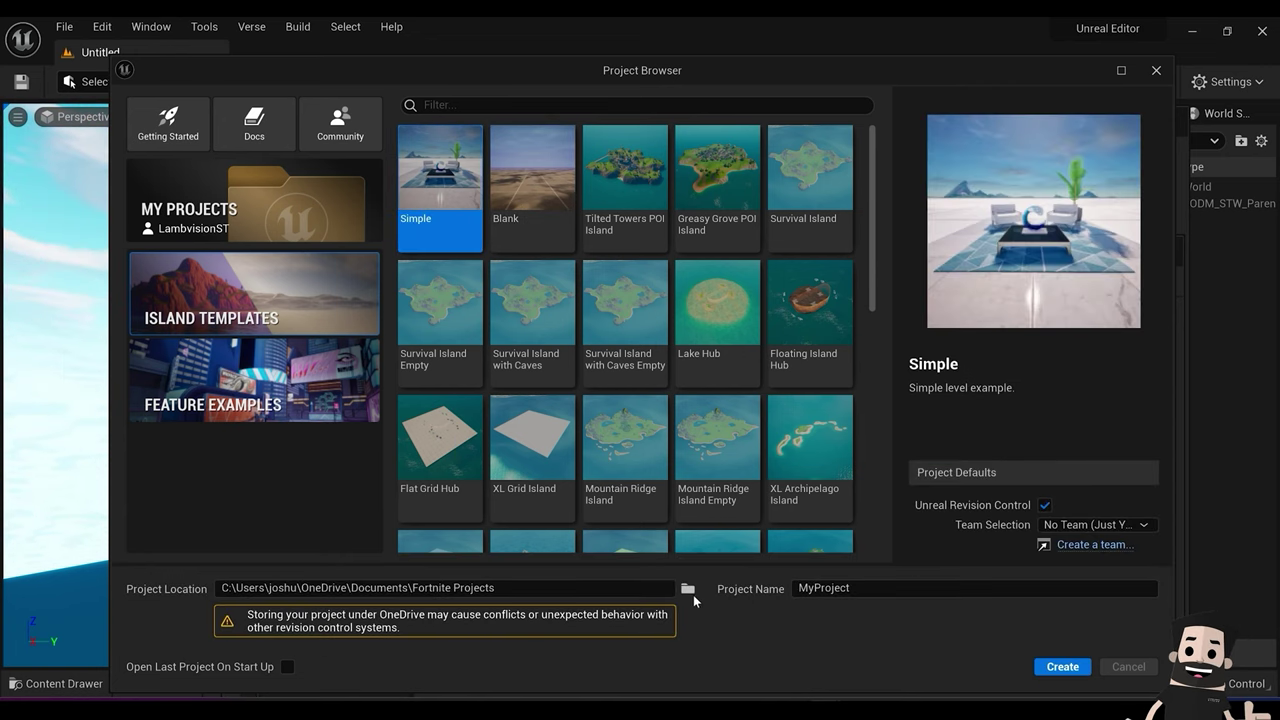
click(688, 589)
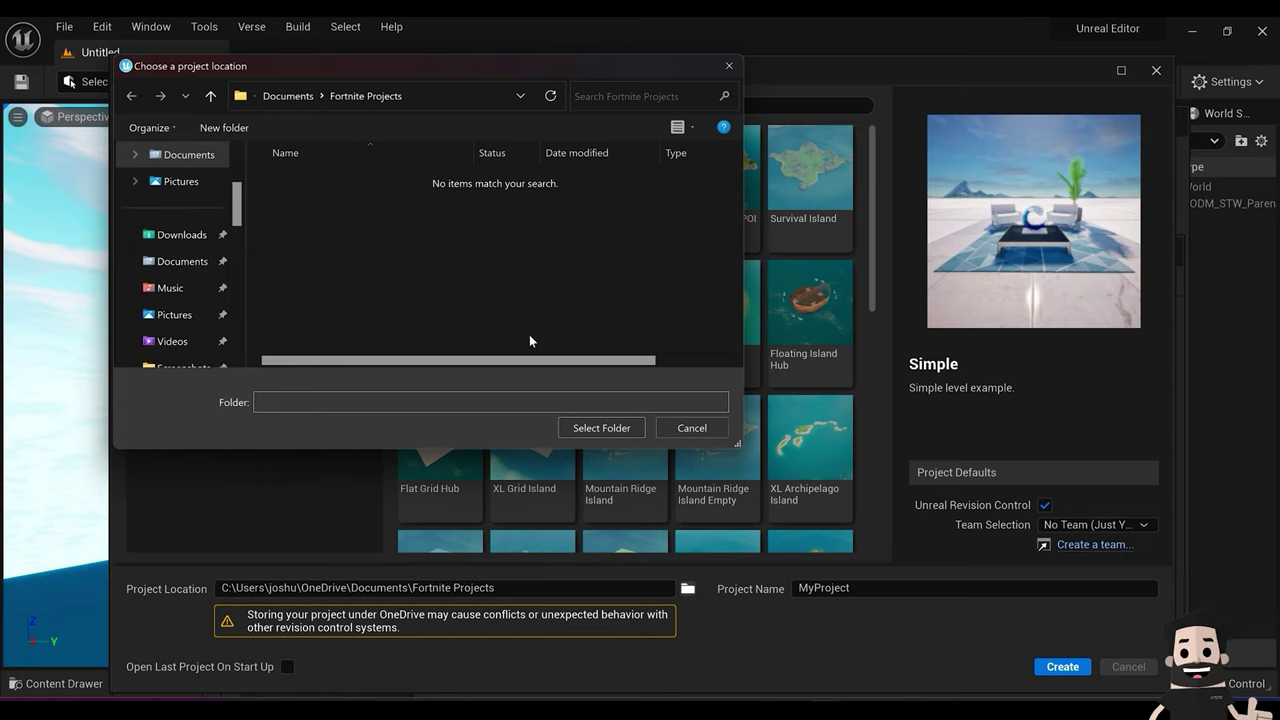
scroll(218, 315, down, 5)
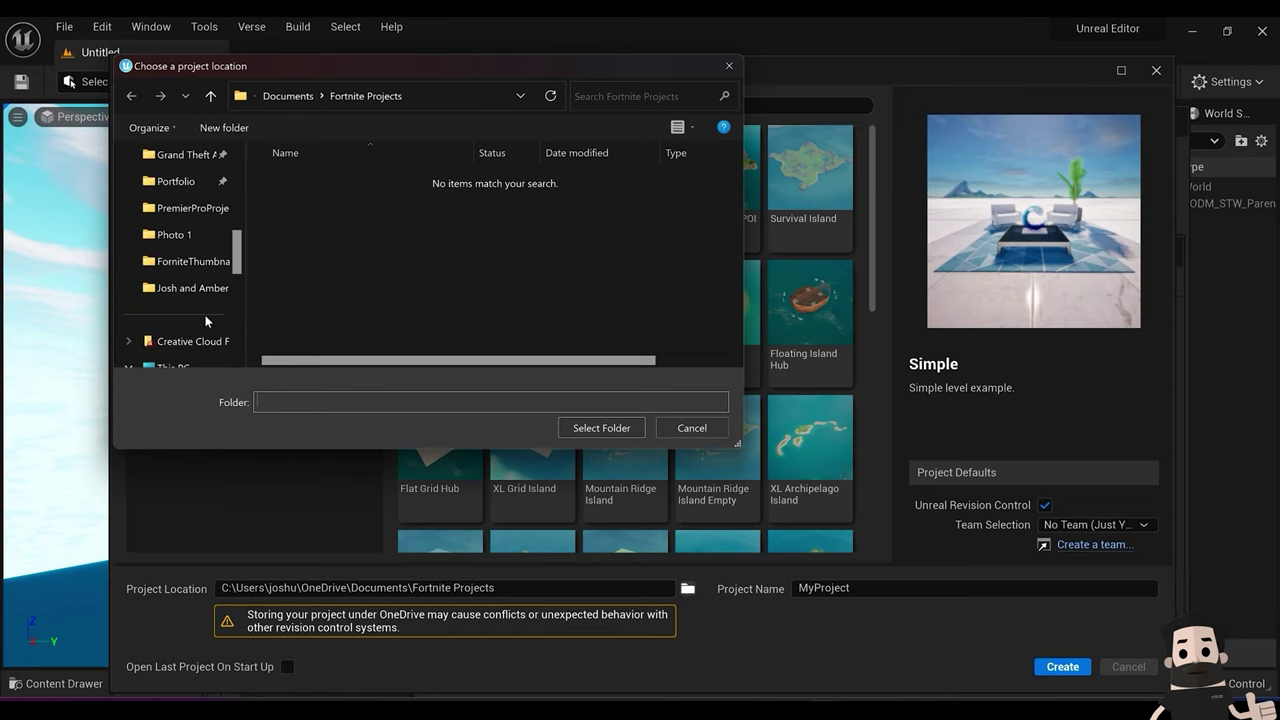
scroll(206, 320, down, 3)
click(212, 290)
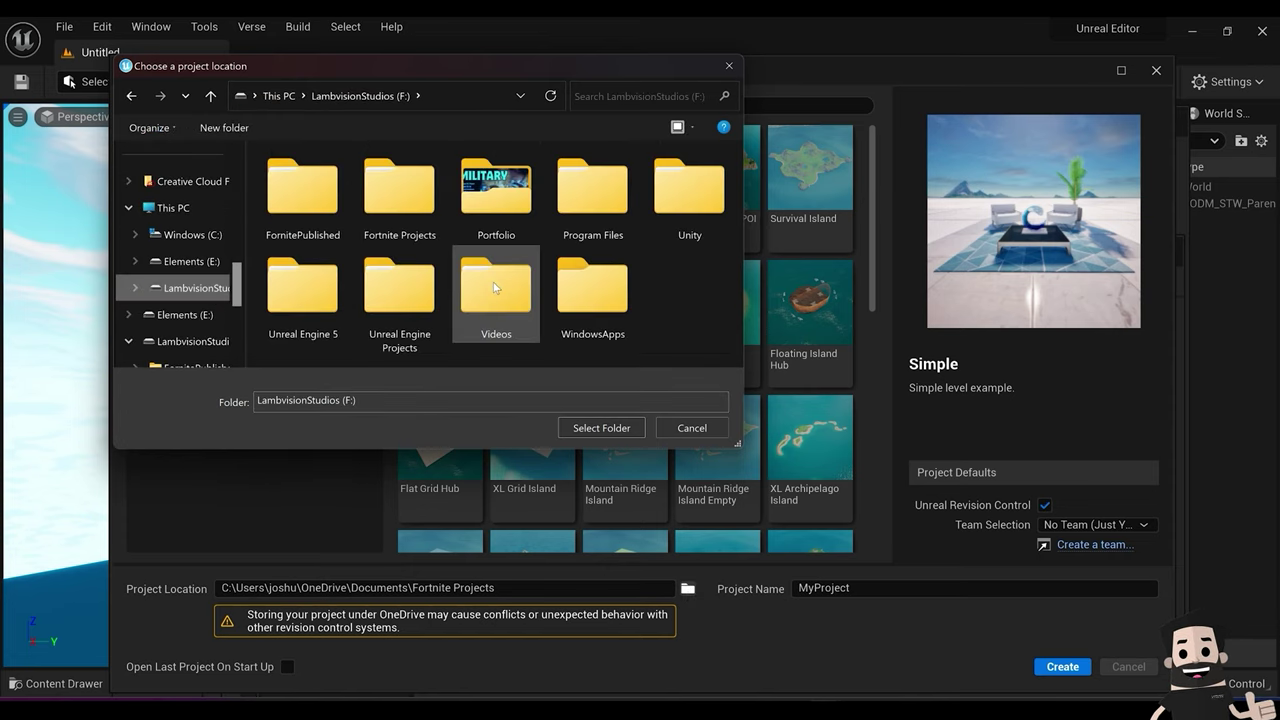
click(307, 222)
double_click(307, 222)
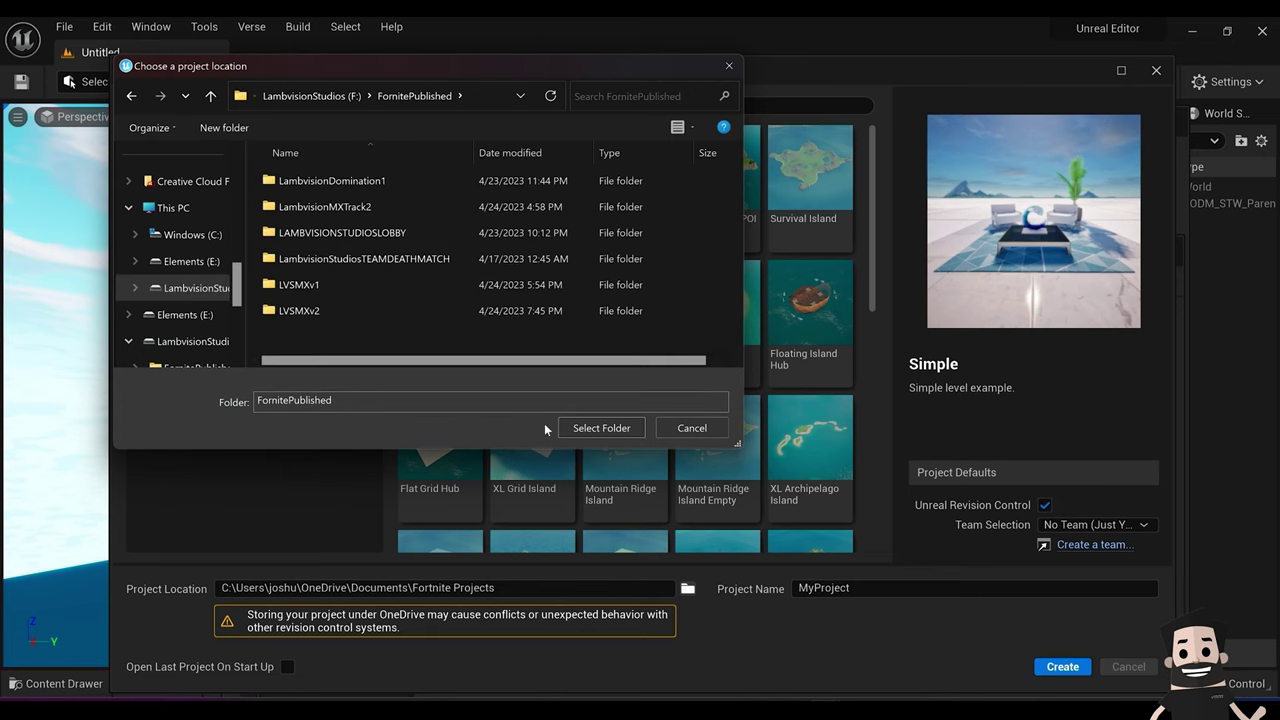
click(590, 428)
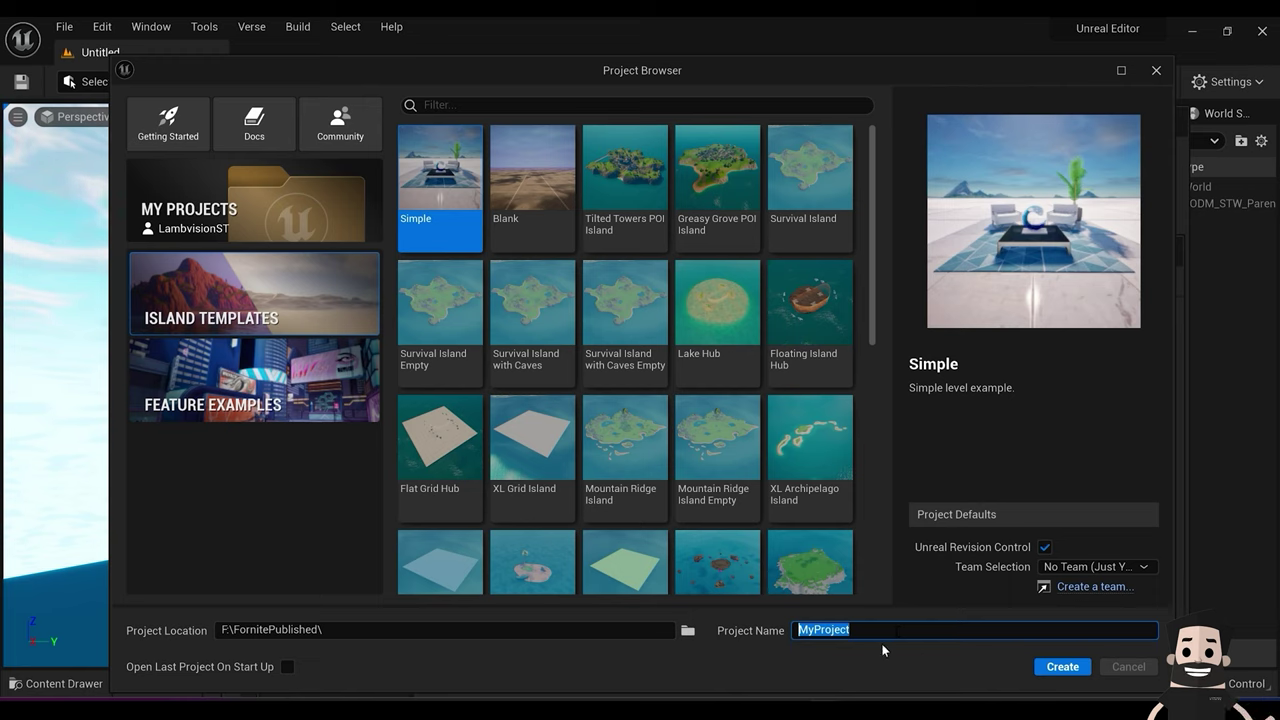
Step: Name the project LVSMXv4 and create it
key(BackSpace)
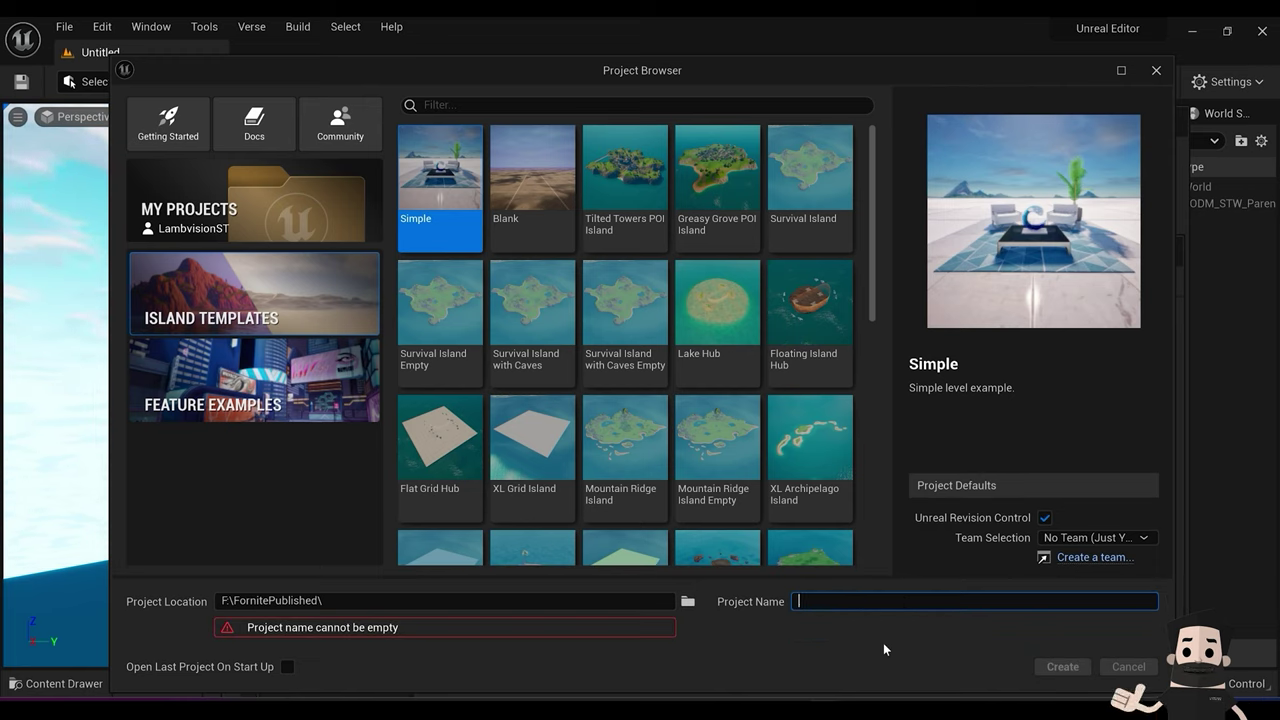
text(LVS)
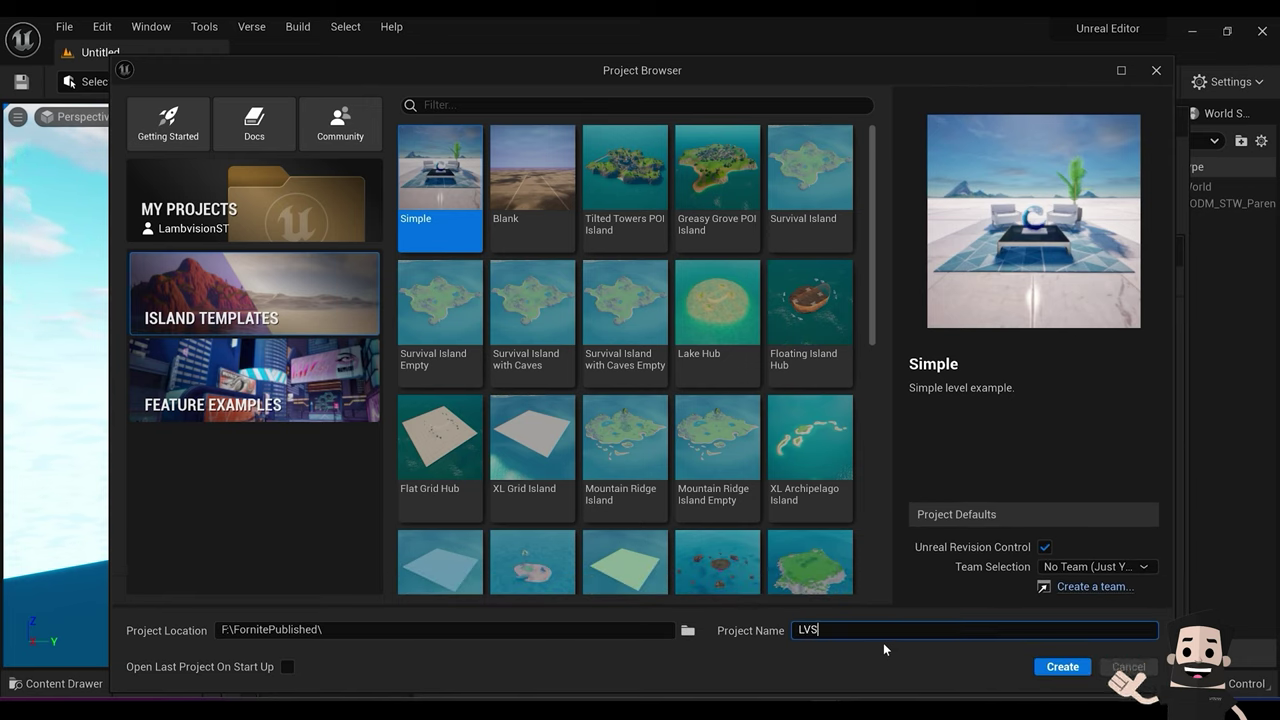
text(MX)
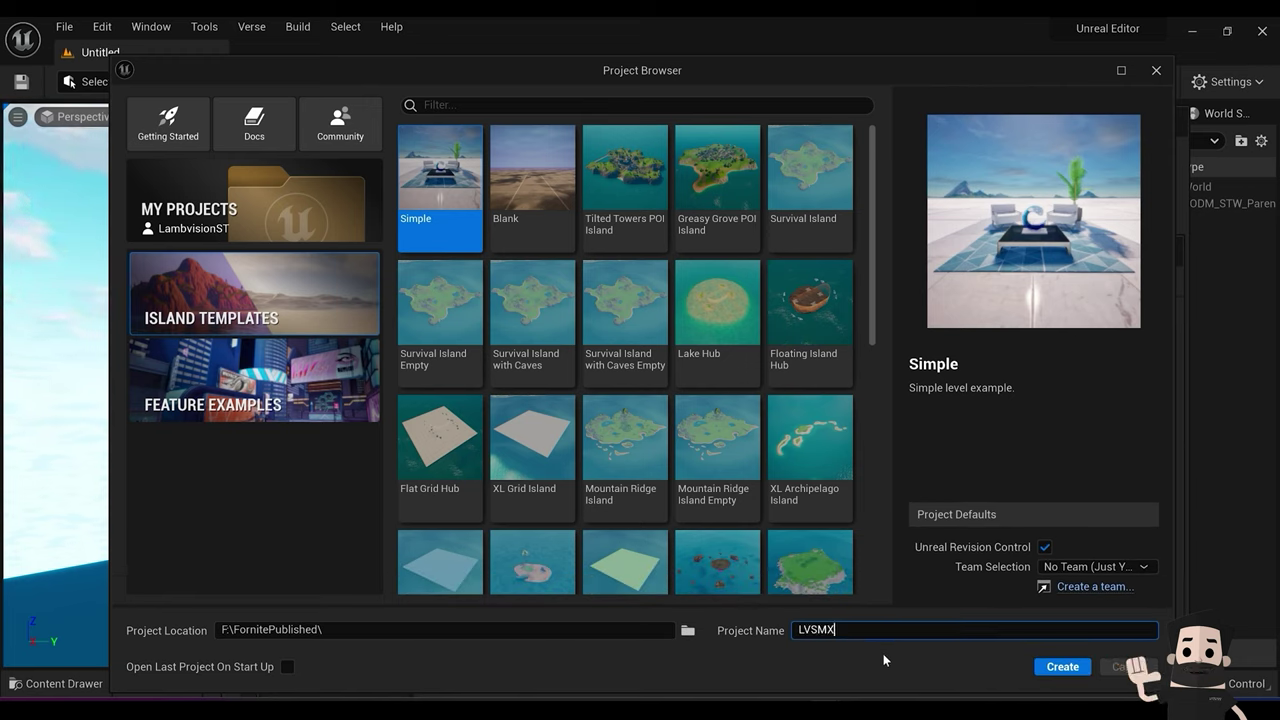
text(v3)
key(BackSpace)
text(4)
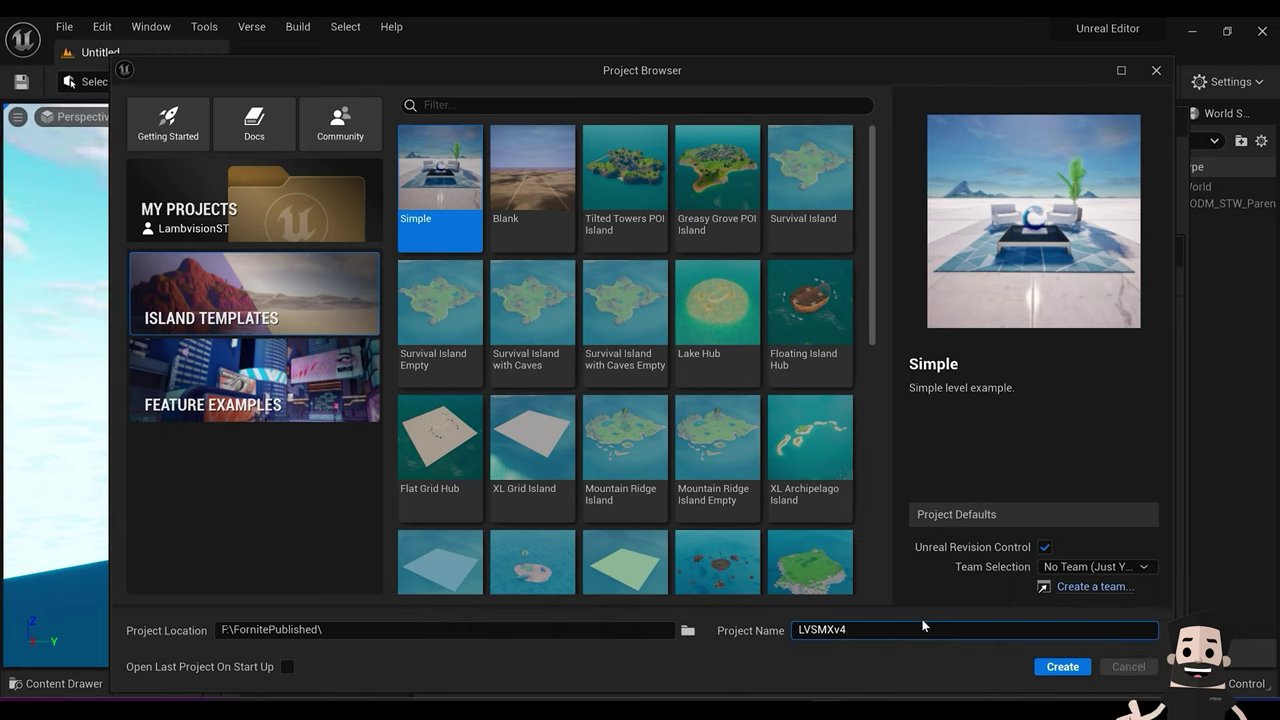
drag(903, 621, 819, 621)
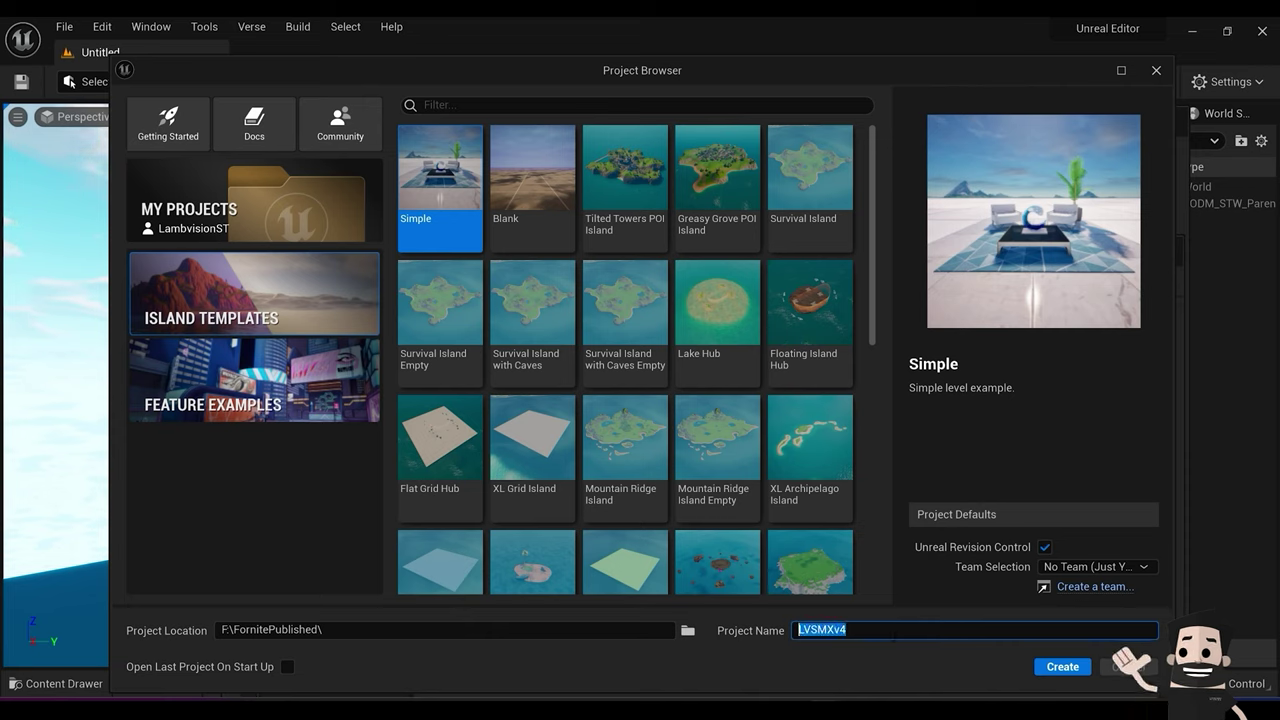
click(1062, 666)
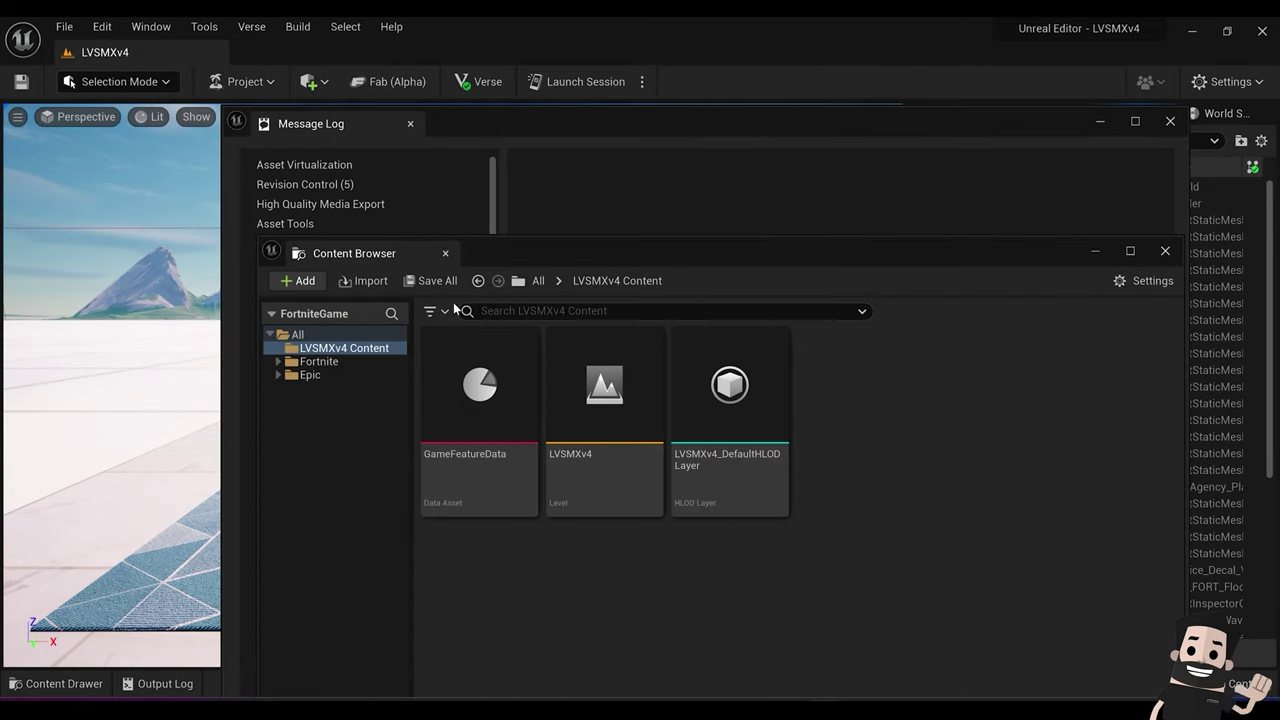
Step: Minimize the Content Browser and Message Log windows, and delete the template's armchairs, coffee table, glass wave, planter, rug and other decor
click(1097, 255)
click(1098, 124)
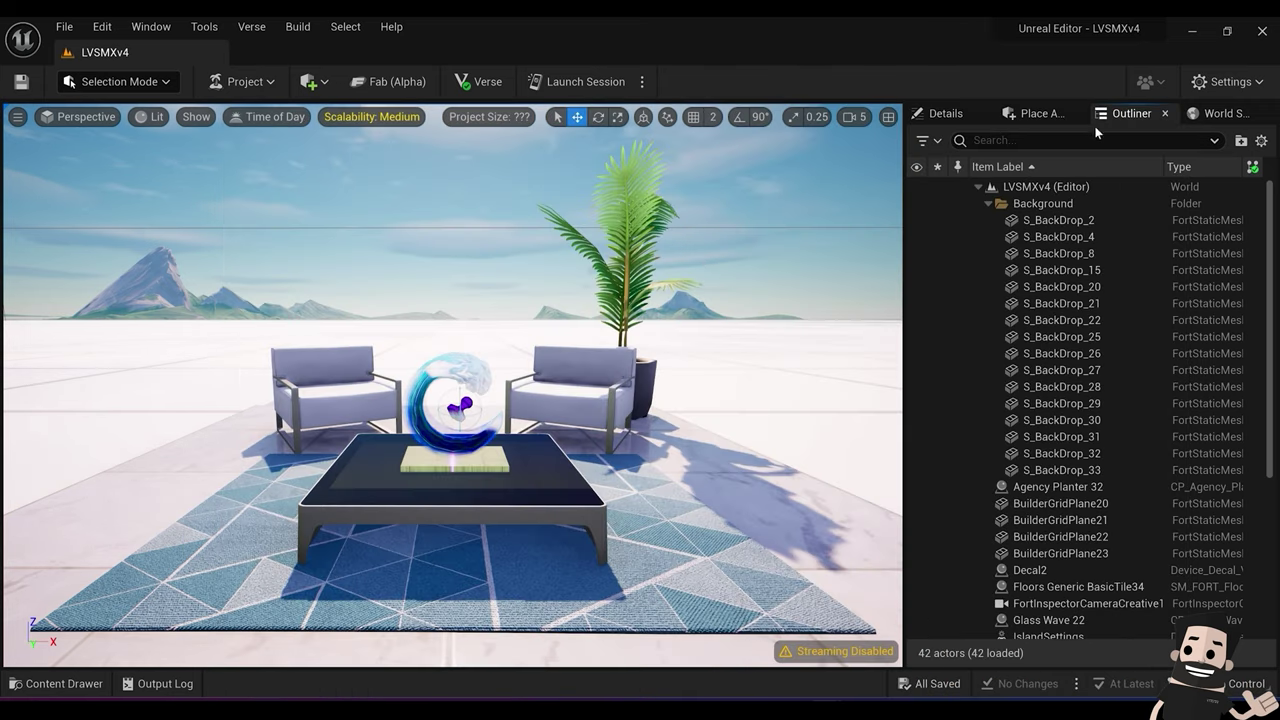
click(541, 402)
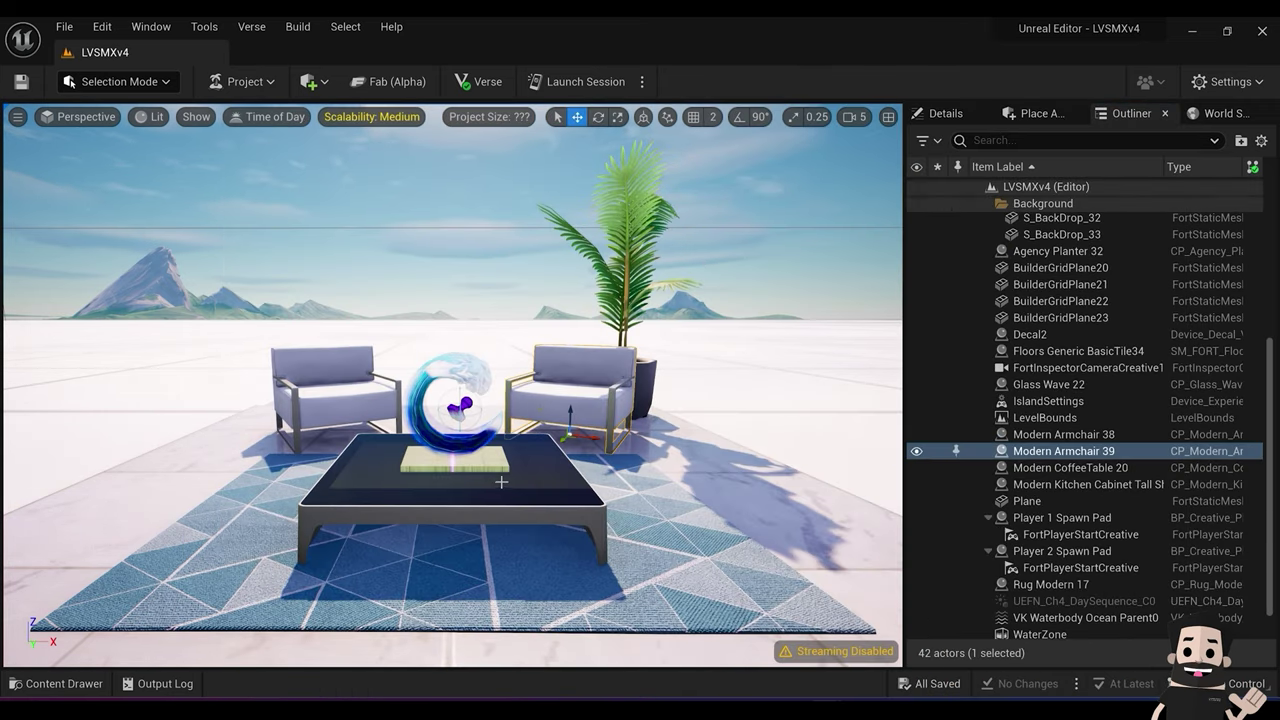
ctrl+click(499, 482)
ctrl+click(320, 394)
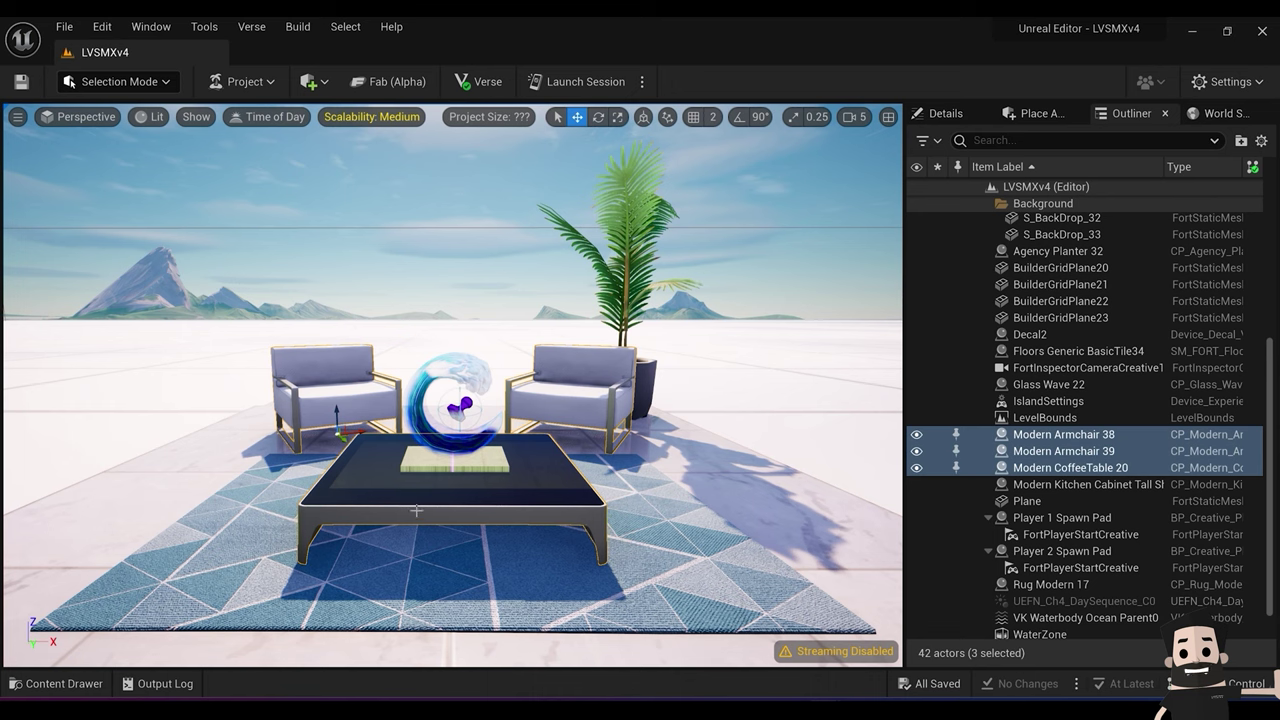
ctrl+click(464, 468)
ctrl+click(447, 375)
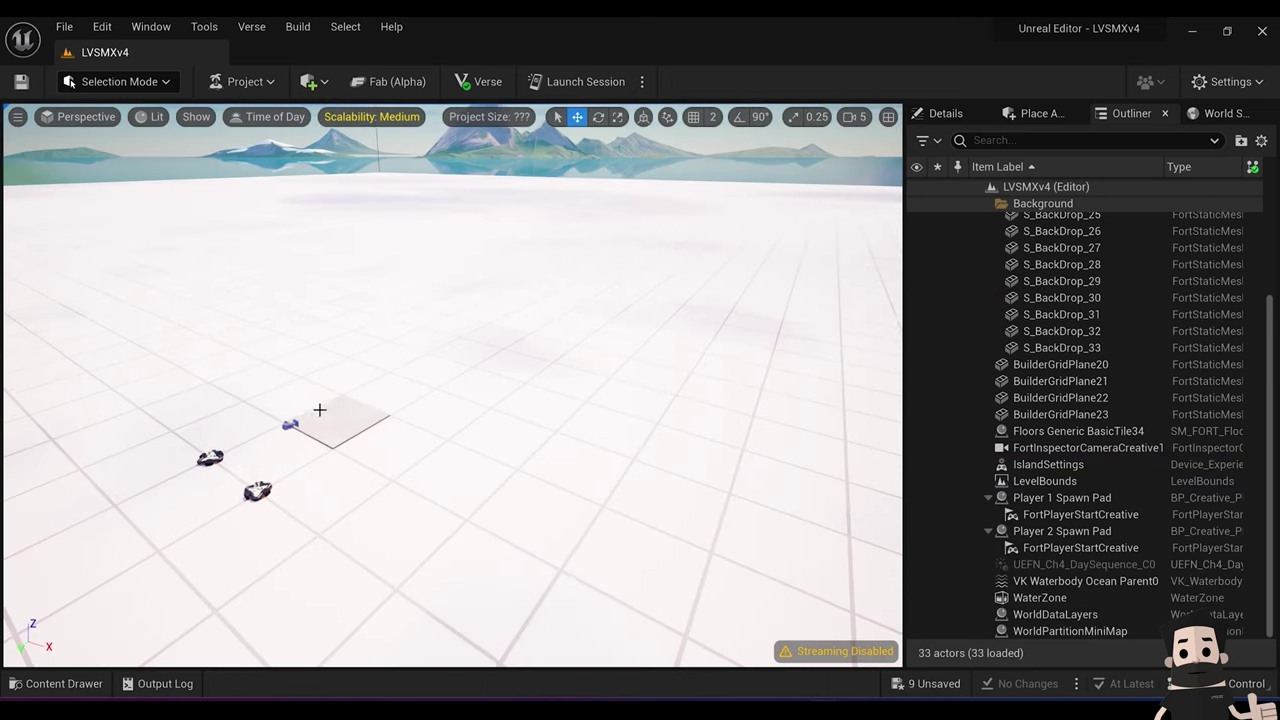
Step: Delete the basic floor tile, both player spawn pads and the inspector camera from the level
click(358, 382)
right_drag(358, 382, 290, 450)
ctrl+click(466, 400)
ctrl+click(722, 345)
right_drag(537, 376, 538, 326)
key(Delete)
click(535, 424)
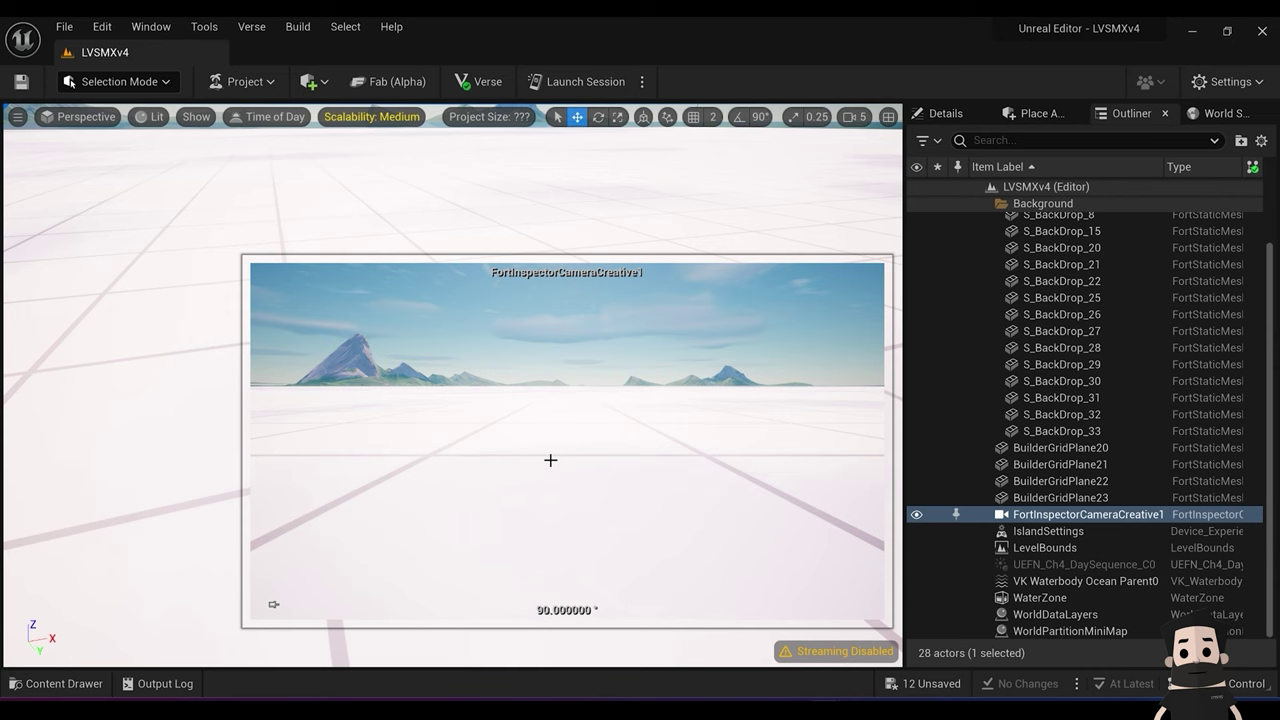
key(Delete)
Step: Delete the four BuilderGridPlane meshes that form the white ground, leaving the ocean and backdrop
right_drag(535, 424, 231, 283)
click(233, 287)
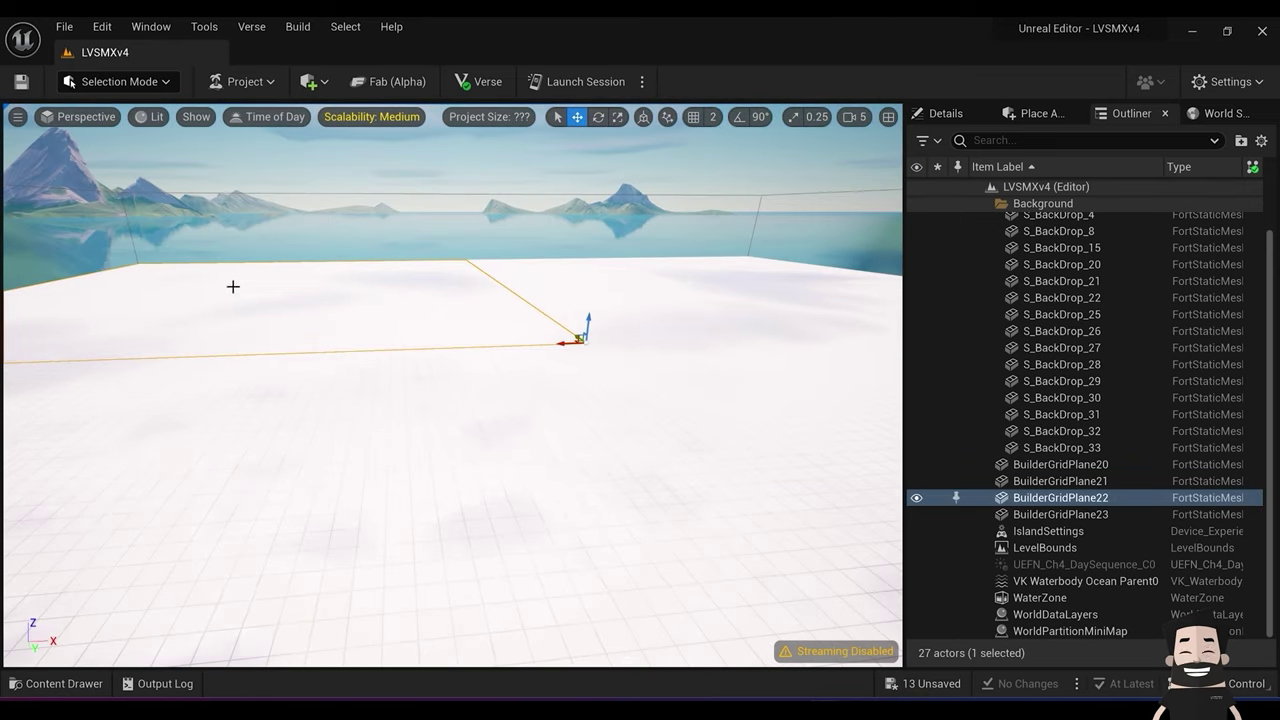
ctrl+click(691, 307)
ctrl+click(709, 395)
ctrl+click(518, 451)
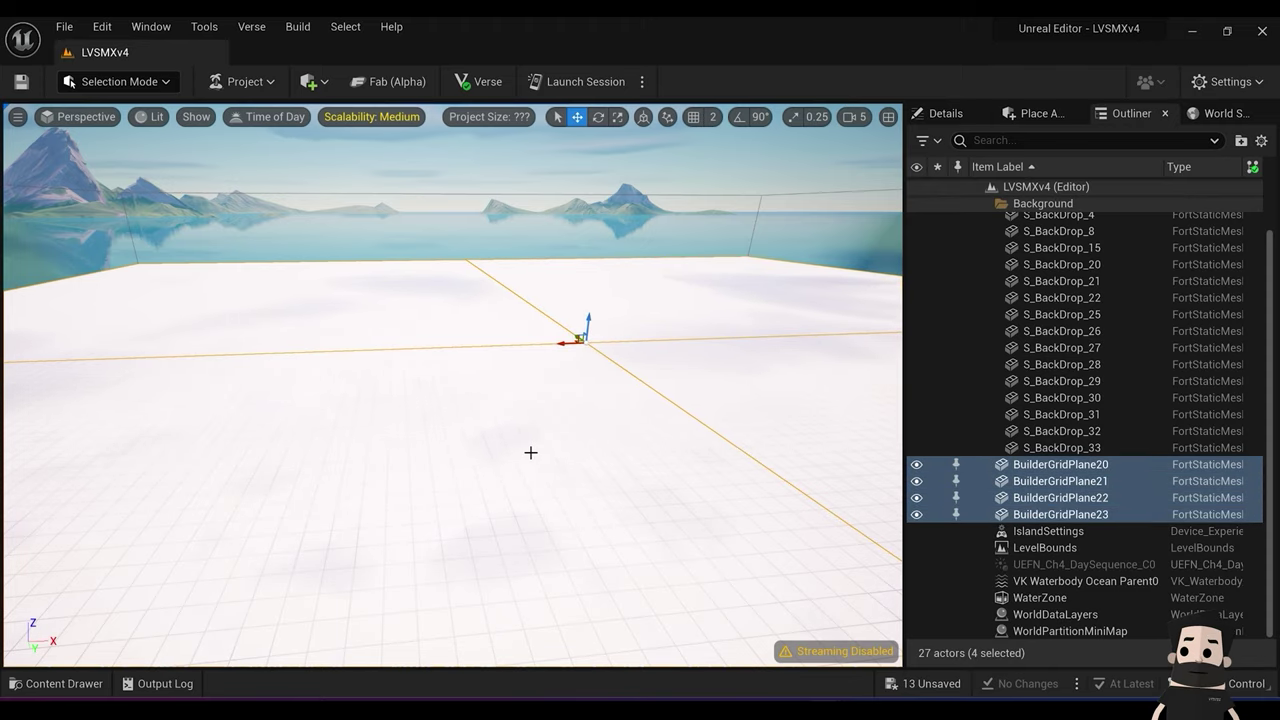
key(Delete)
right_drag(518, 451, 681, 542)
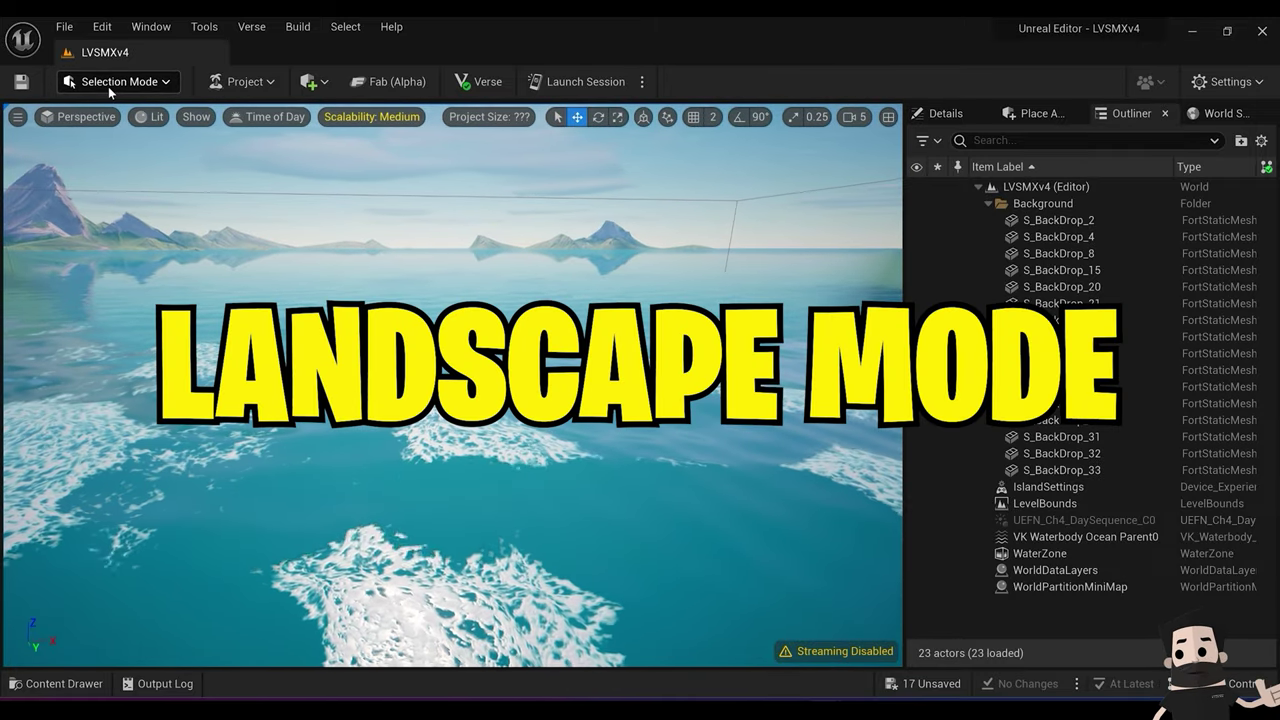
Step: Switch to Landscape mode to set up a new landscape
click(108, 86)
click(146, 131)
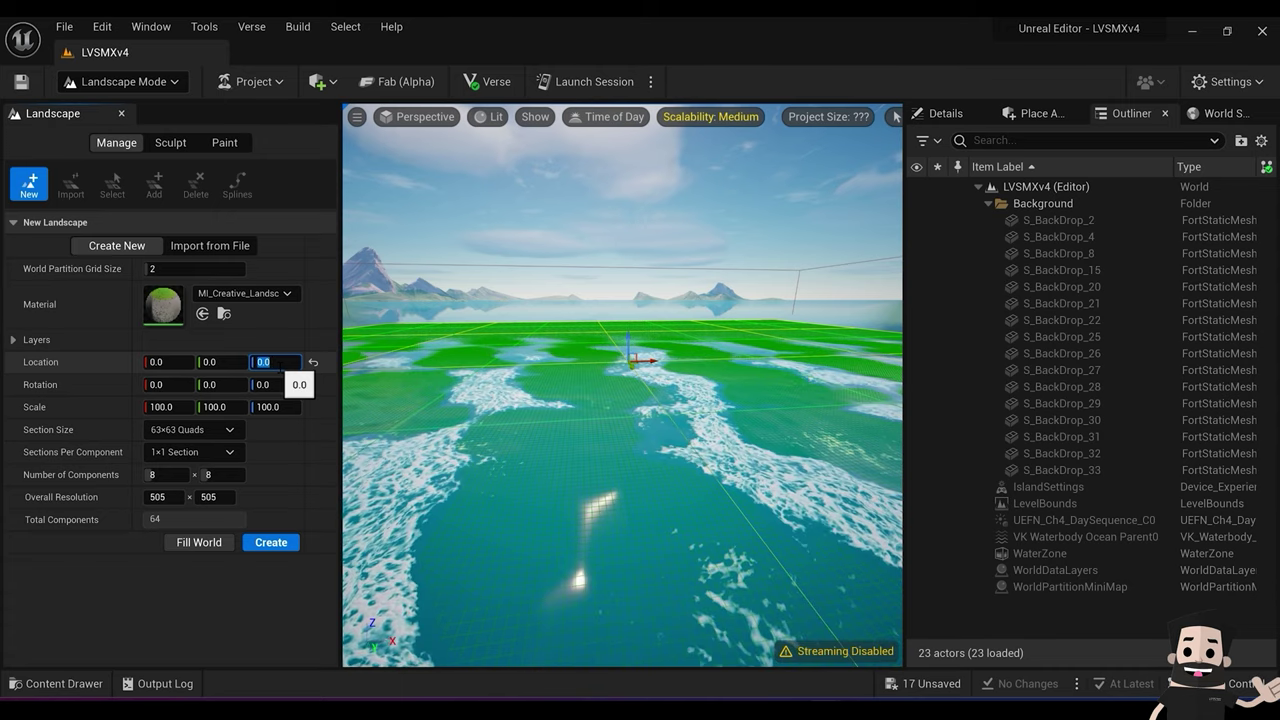
right_drag(677, 424, 690, 460)
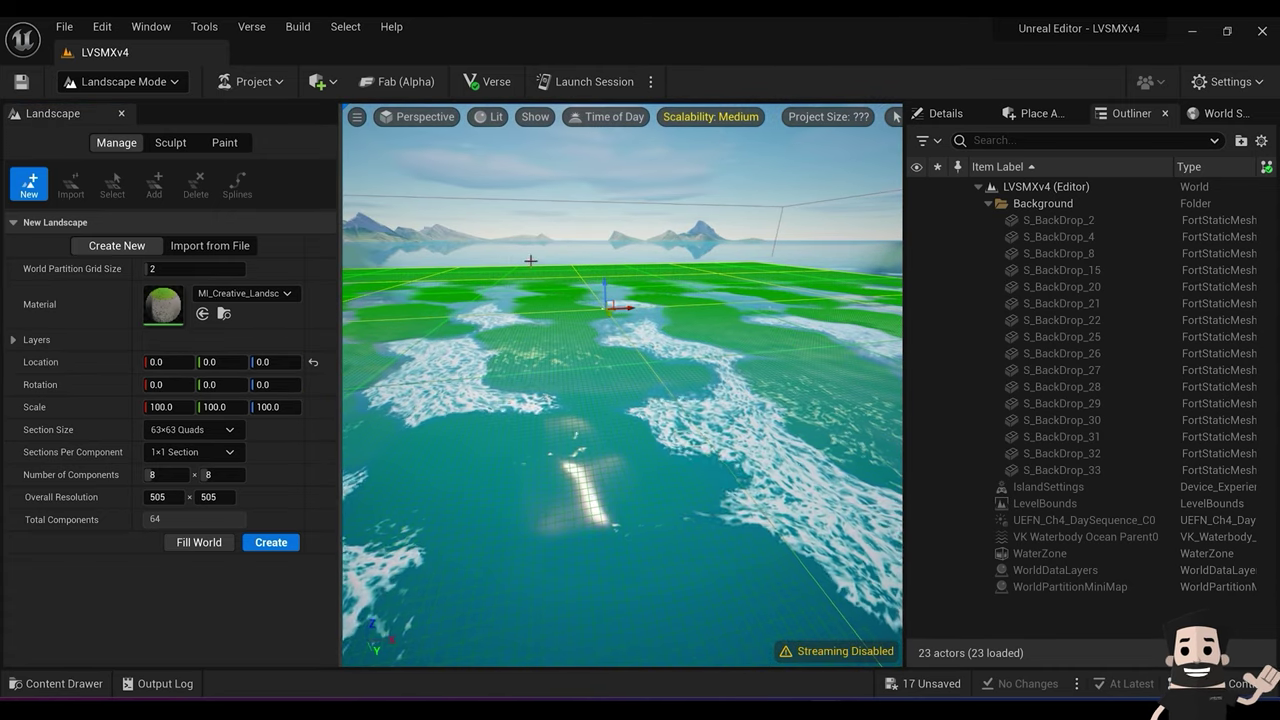
right_drag(531, 261, 554, 353)
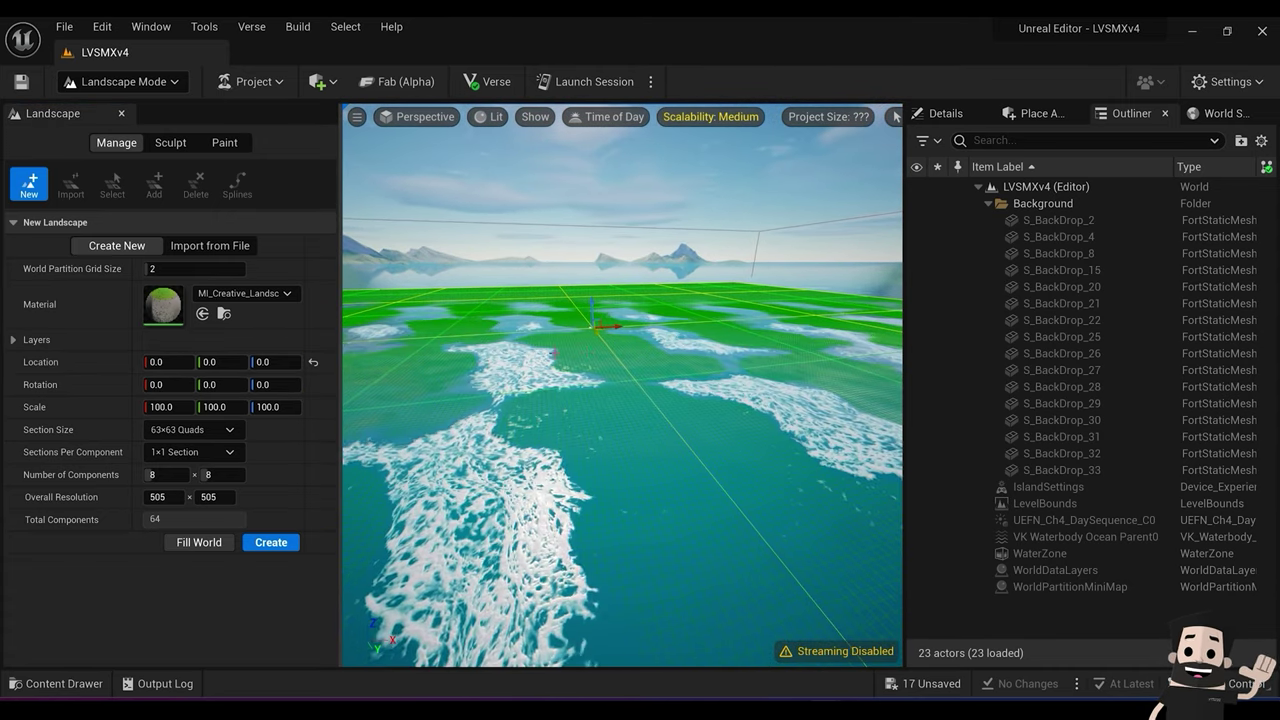
Step: Set the new landscape's Z location to -200 and inspect its grid relative to the water surface
click(270, 362)
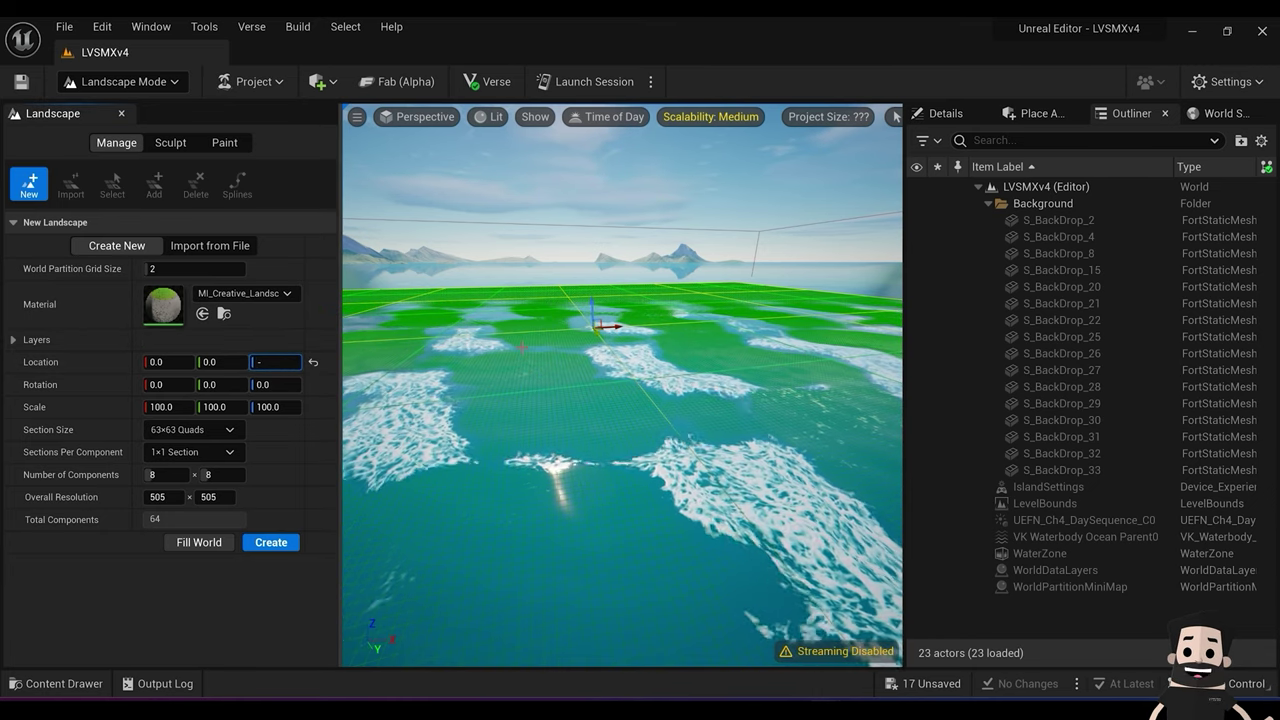
text(-200)
key(Return)
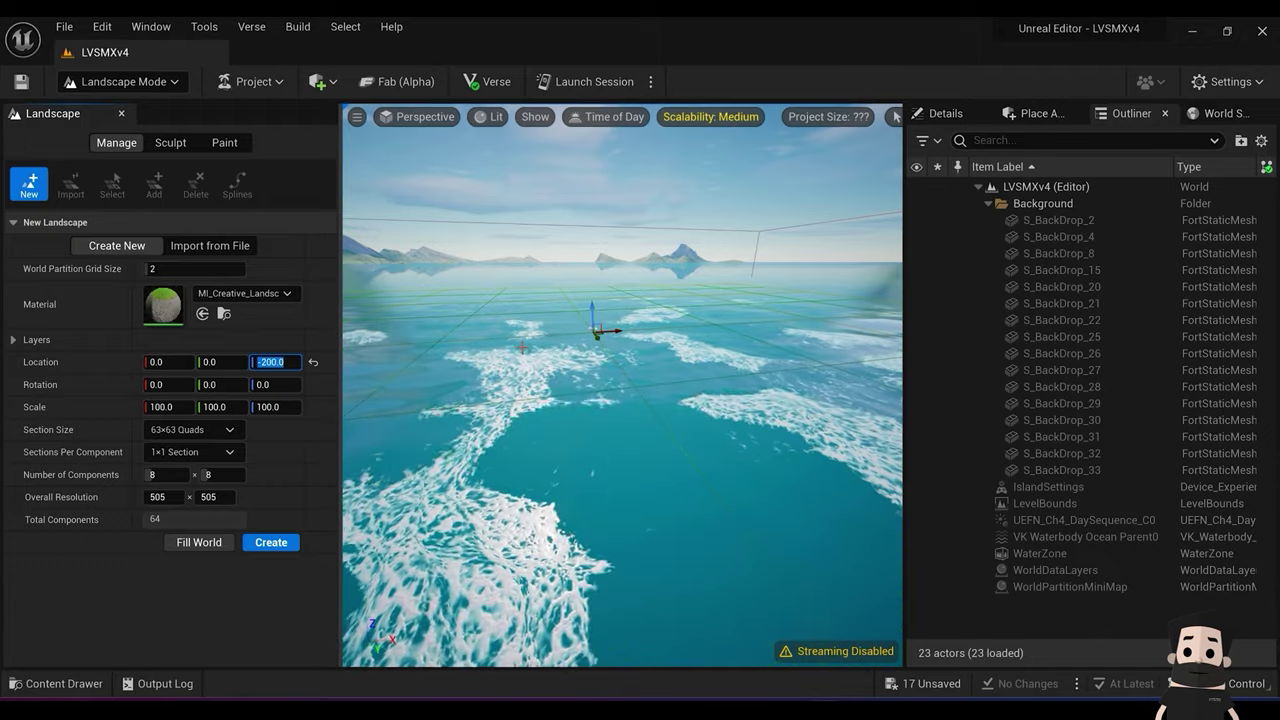
right_drag(532, 352, 622, 395)
key(w)
key(e)
key(q)
key(e)
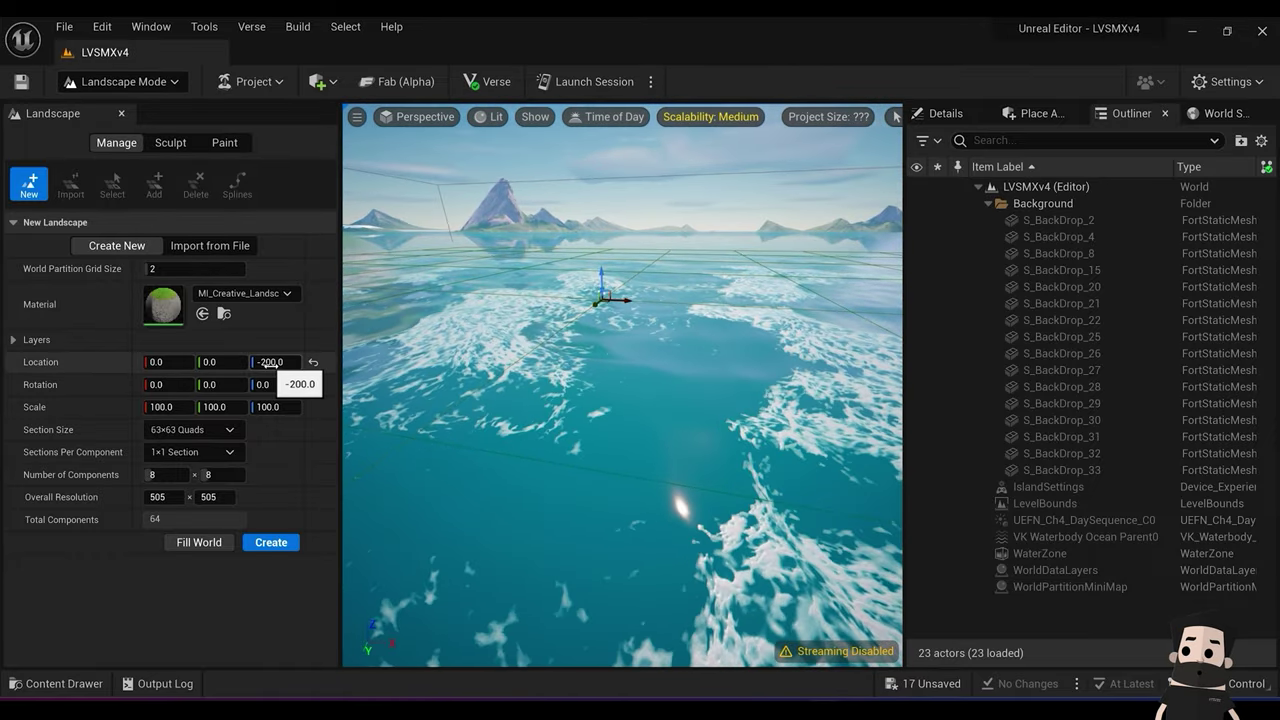
Step: Set the new landscape's Z location to -1000 and create the landscape
text(-100)
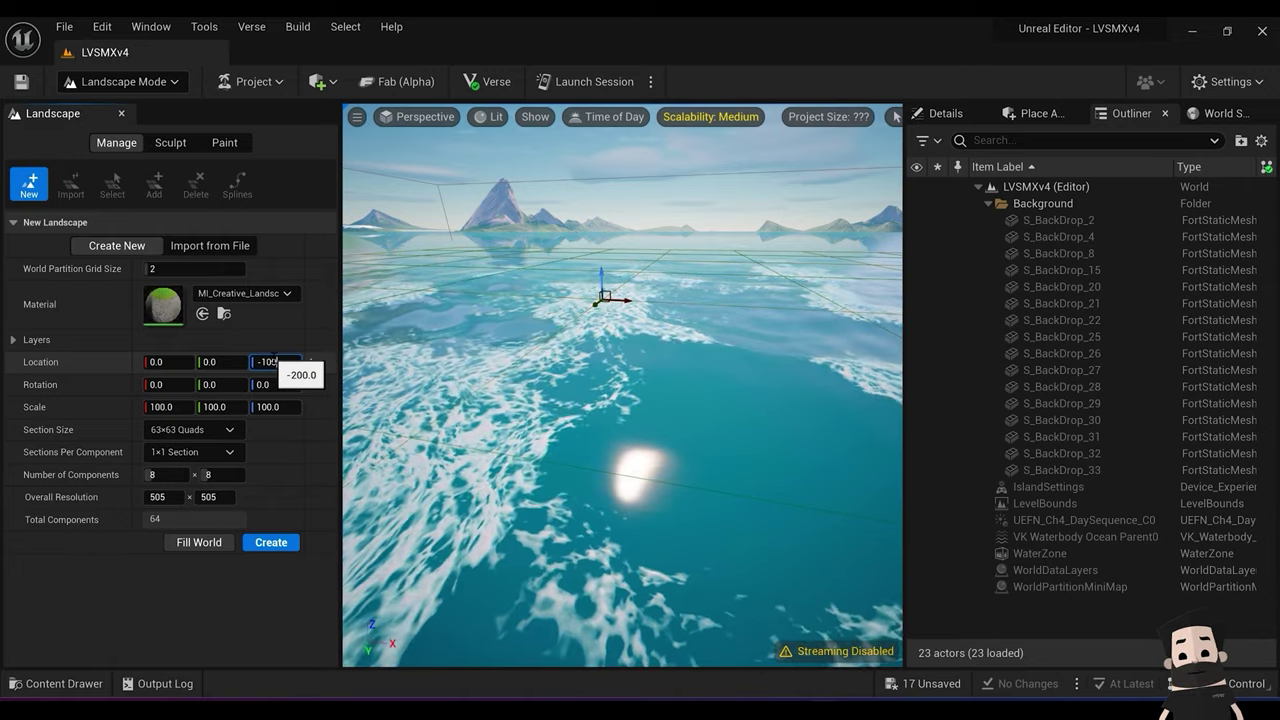
text(0)
key(Return)
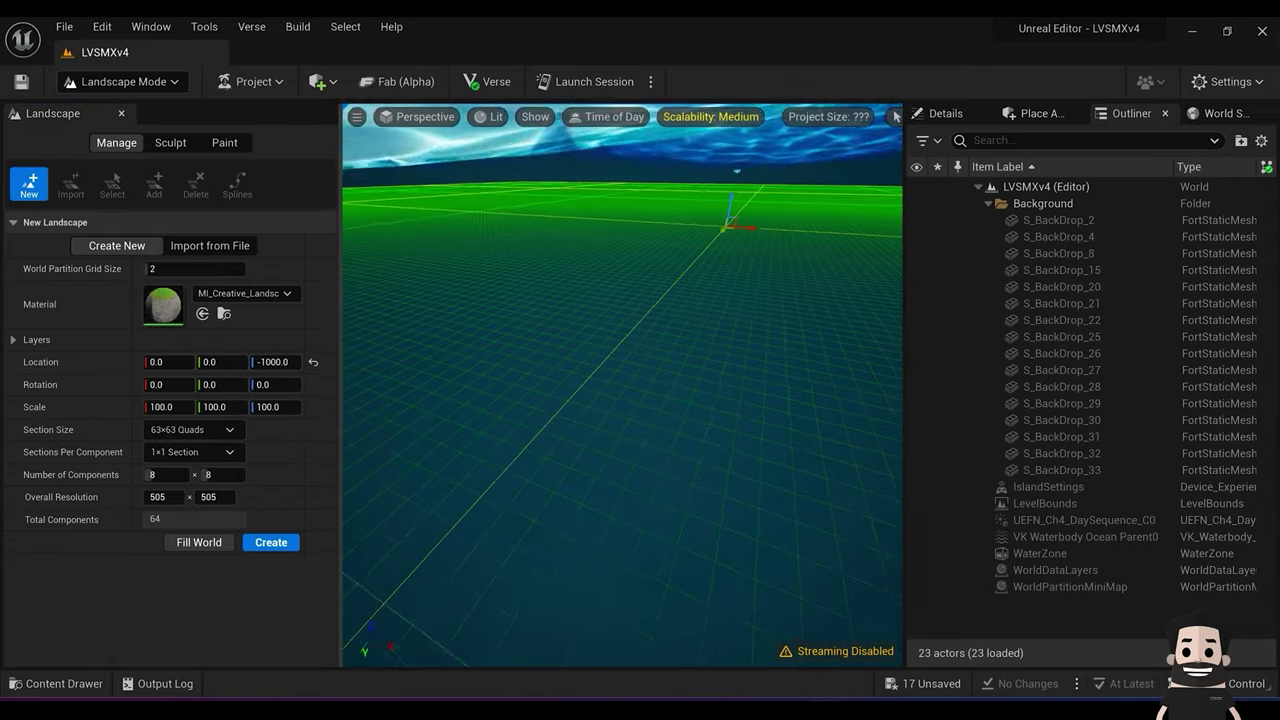
right_drag(622, 395, 622, 395)
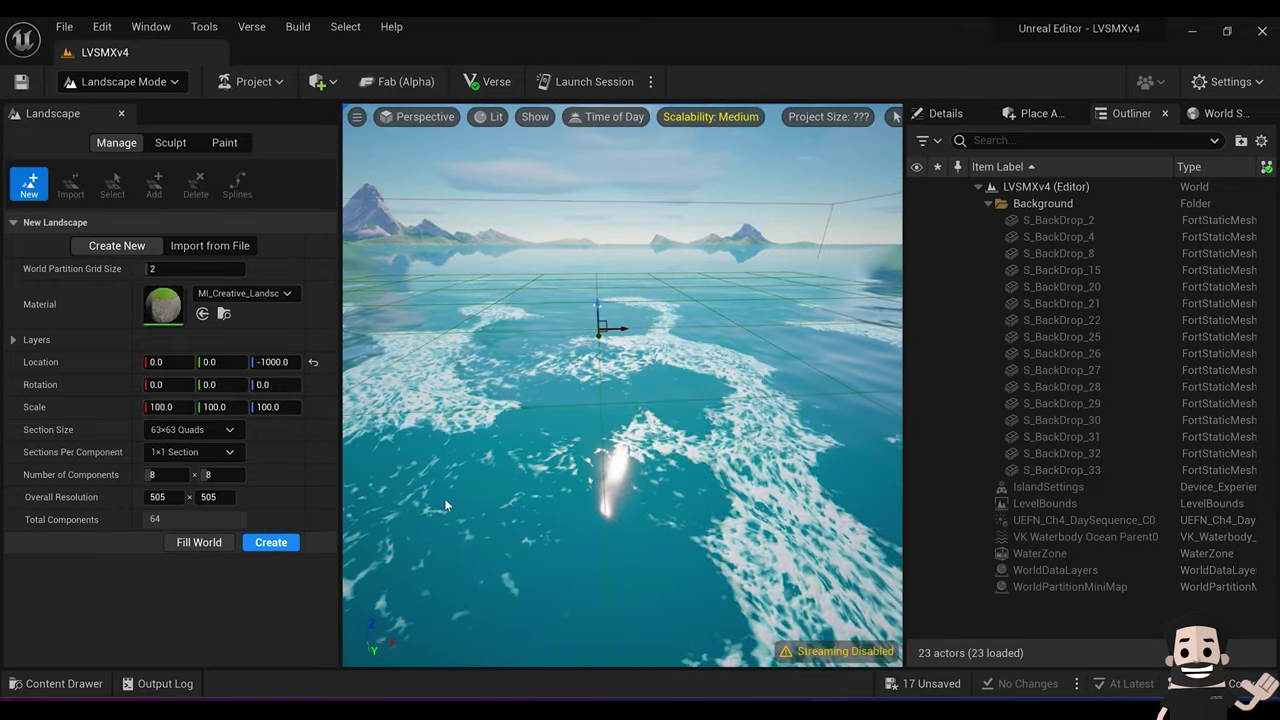
right_drag(480, 470, 482, 462)
right_drag(639, 397, 639, 397)
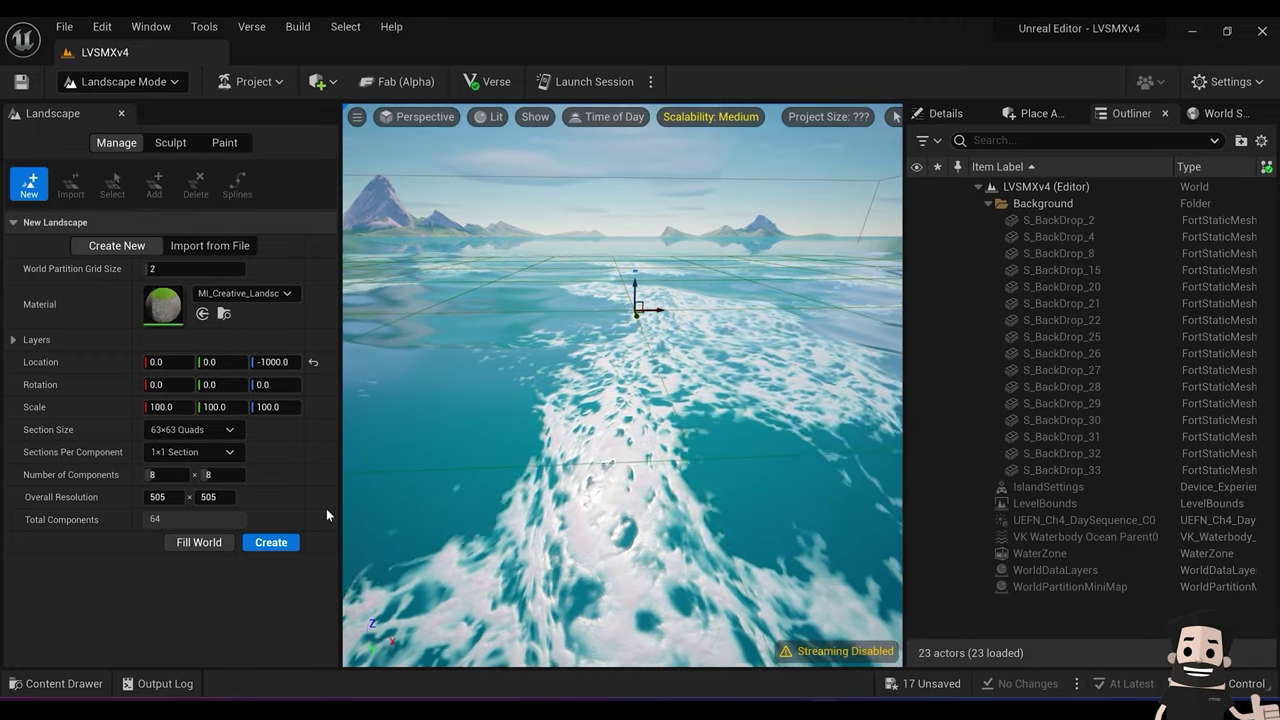
click(264, 545)
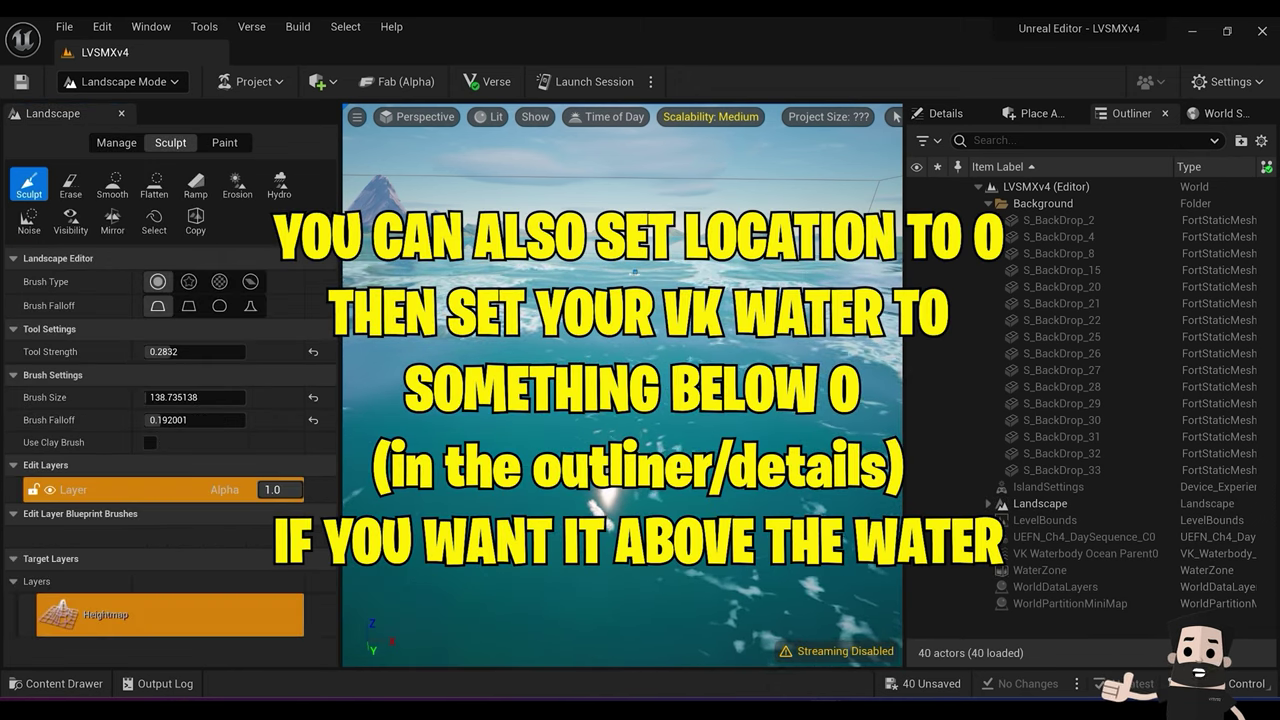
Step: Widen the viewport and set the Sculpt tool's strength to 1.0 and its brush size to 8192
right_drag(622, 385, 622, 305)
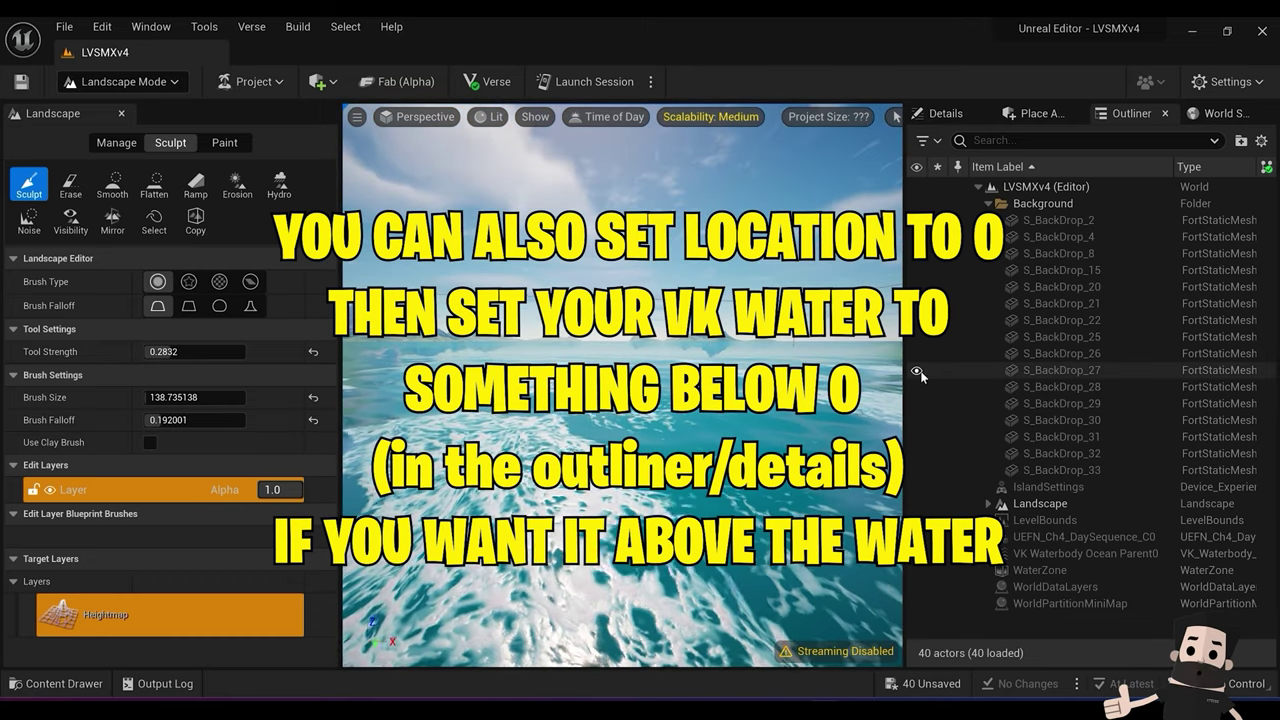
drag(905, 372, 995, 368)
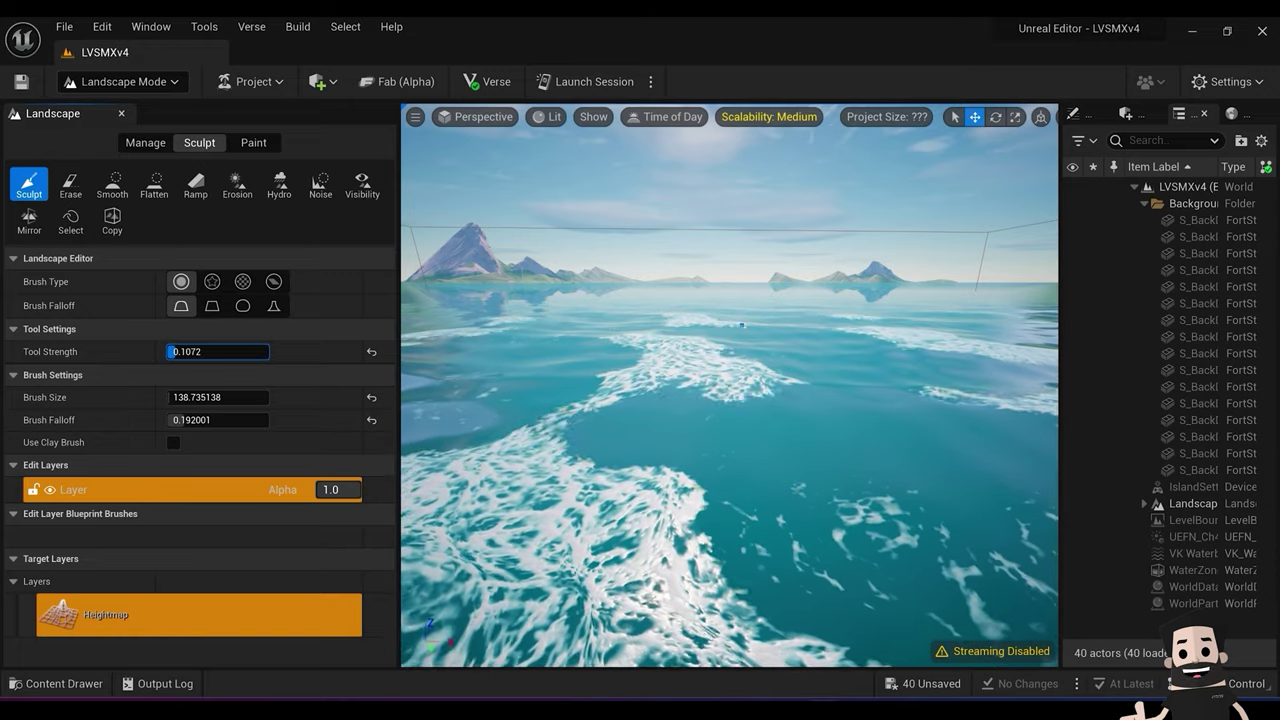
text(1)
key(Return)
right_drag(590, 445, 600, 580)
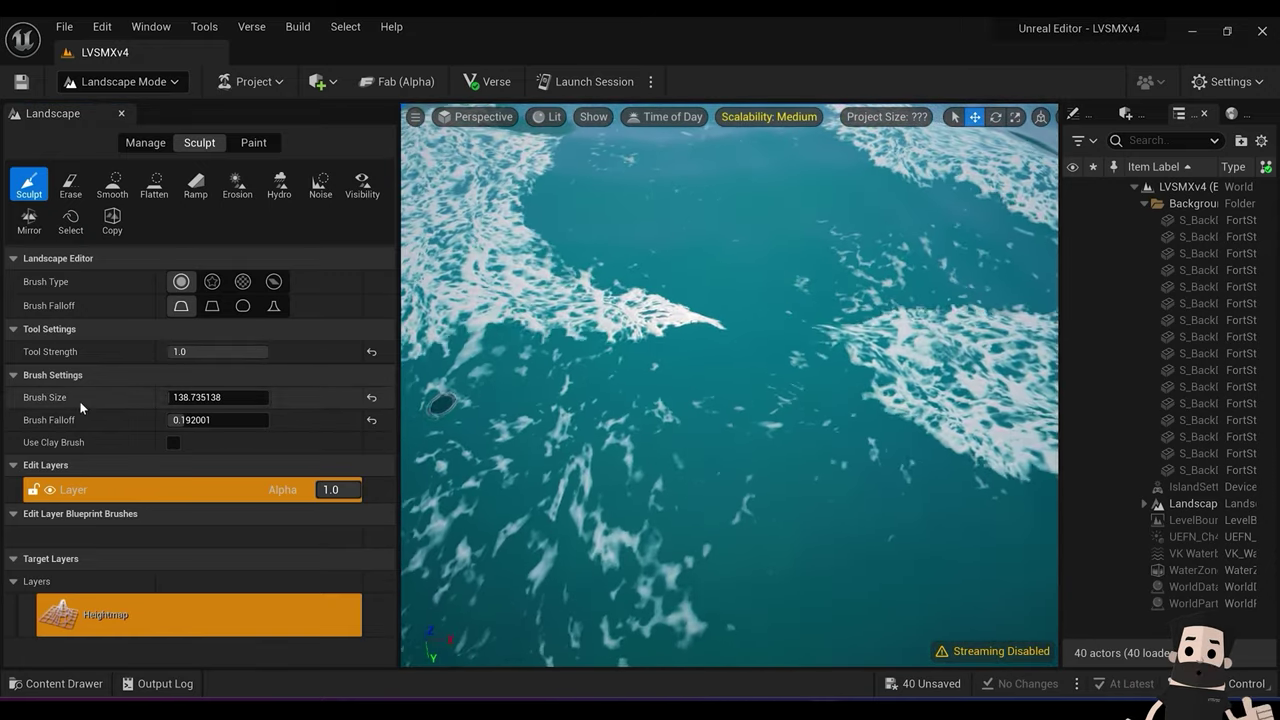
drag(210, 397, 390, 397)
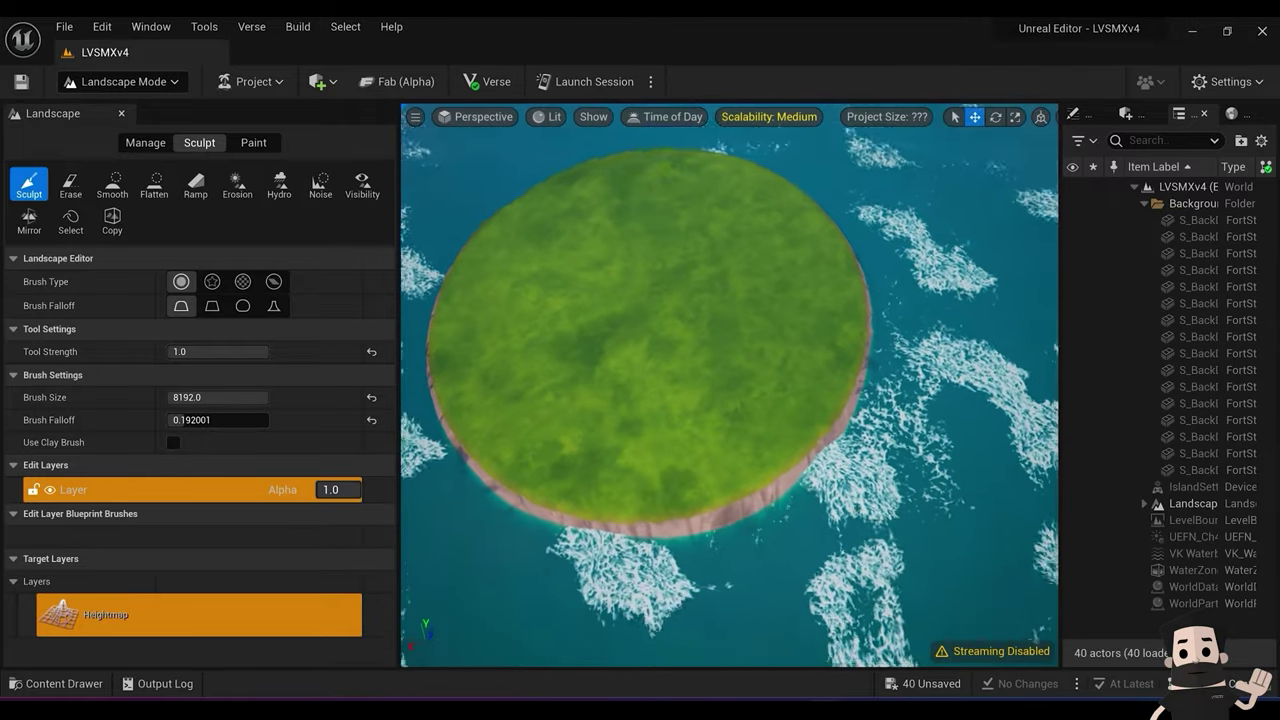
Step: Undo the latest sculpt strokes and inspect the raised round landmass from several angles
mouse_move(730, 385)
right_down()
mouse_move(740, 405)
mouse_move(730, 390)
right_up()
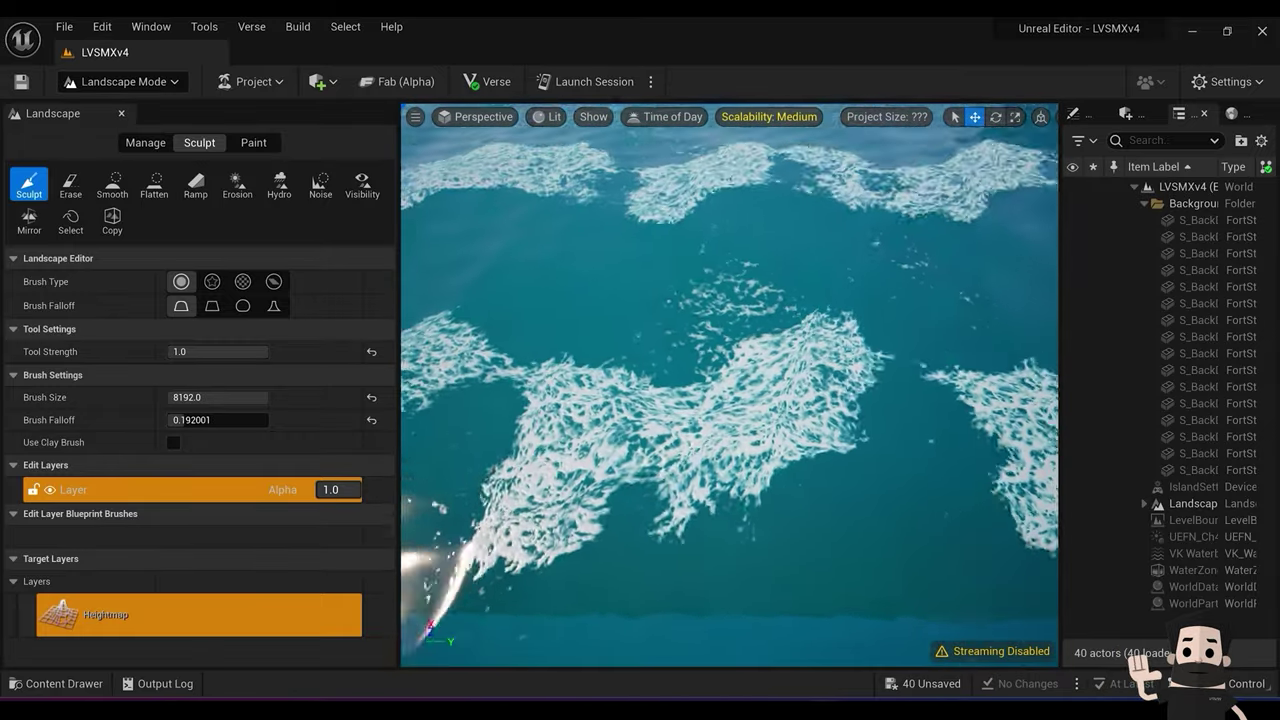
key(ctrl+z)
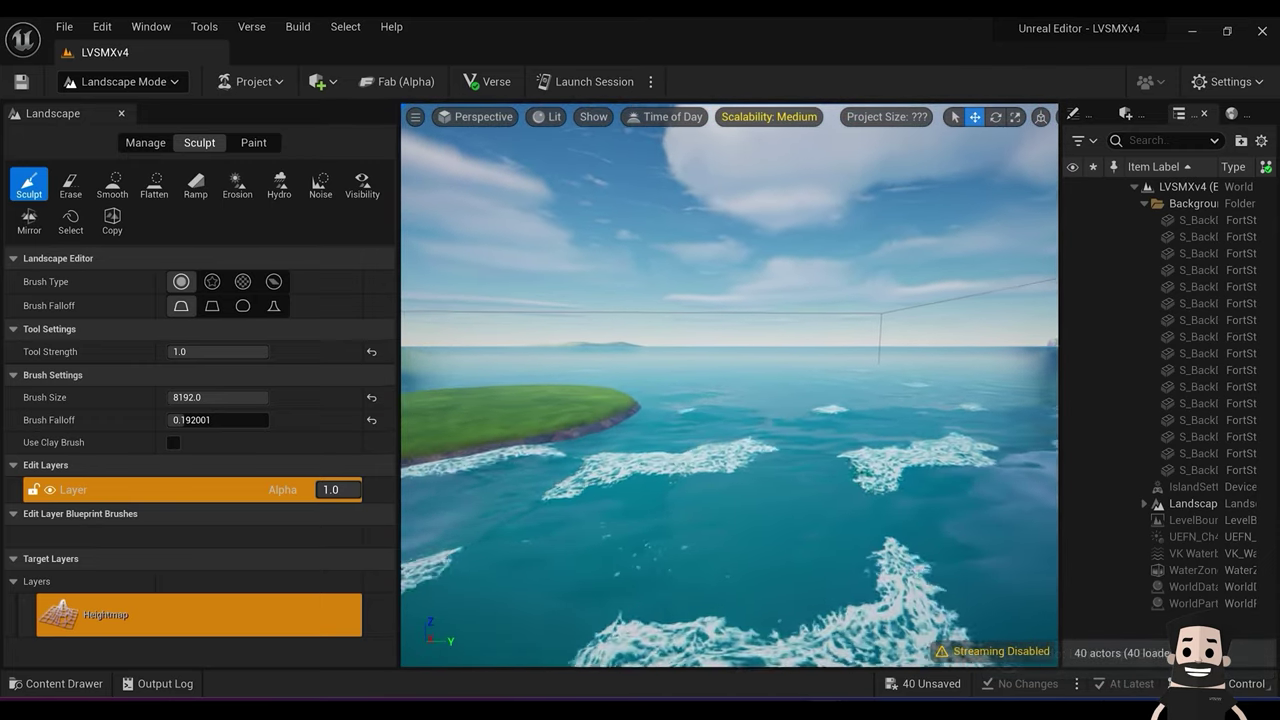
right_drag(753, 252, 765, 510)
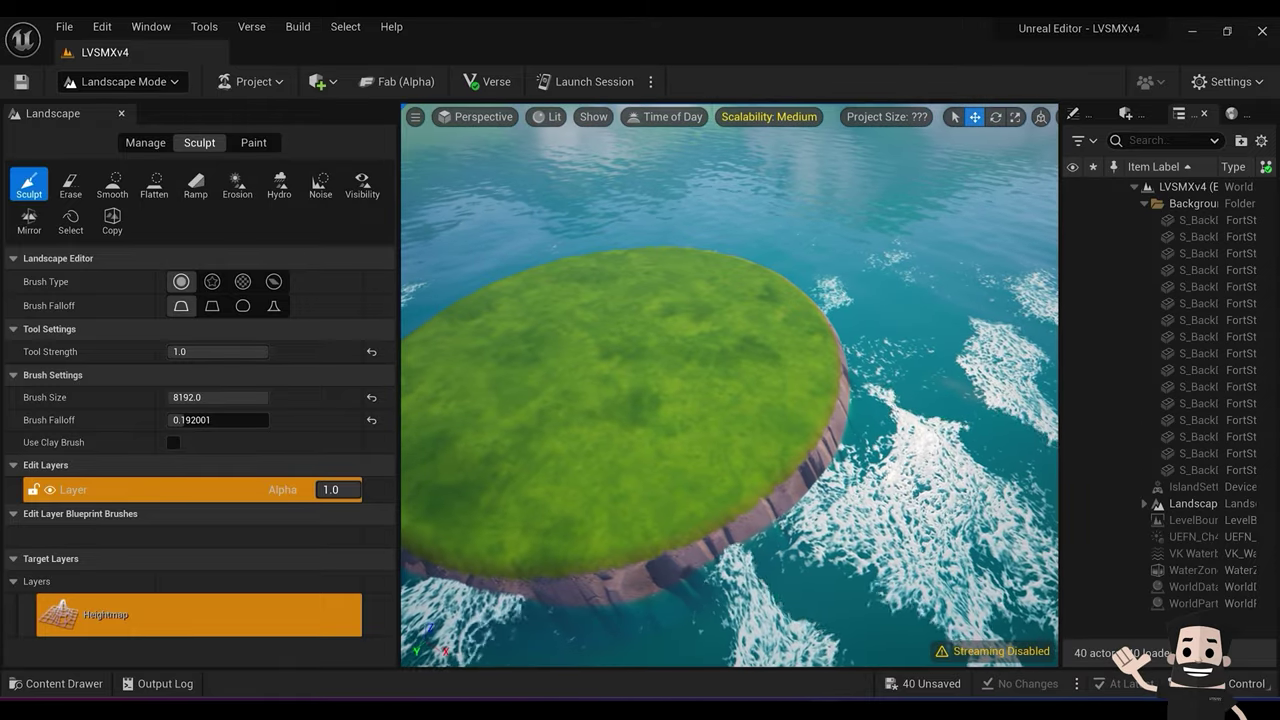
right_drag(730, 385, 675, 390)
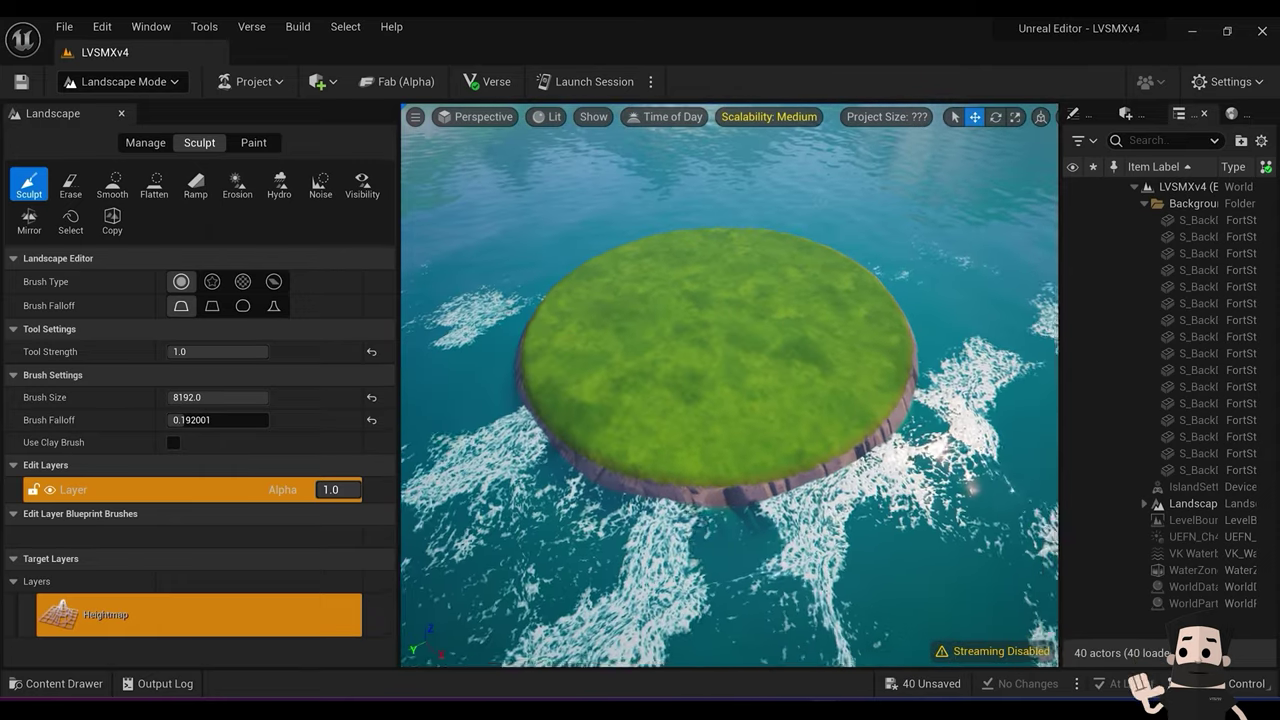
key(ctrl+z)
mouse_move(820, 288)
right_down()
mouse_move(820, 262)
mouse_move(804, 255)
right_up()
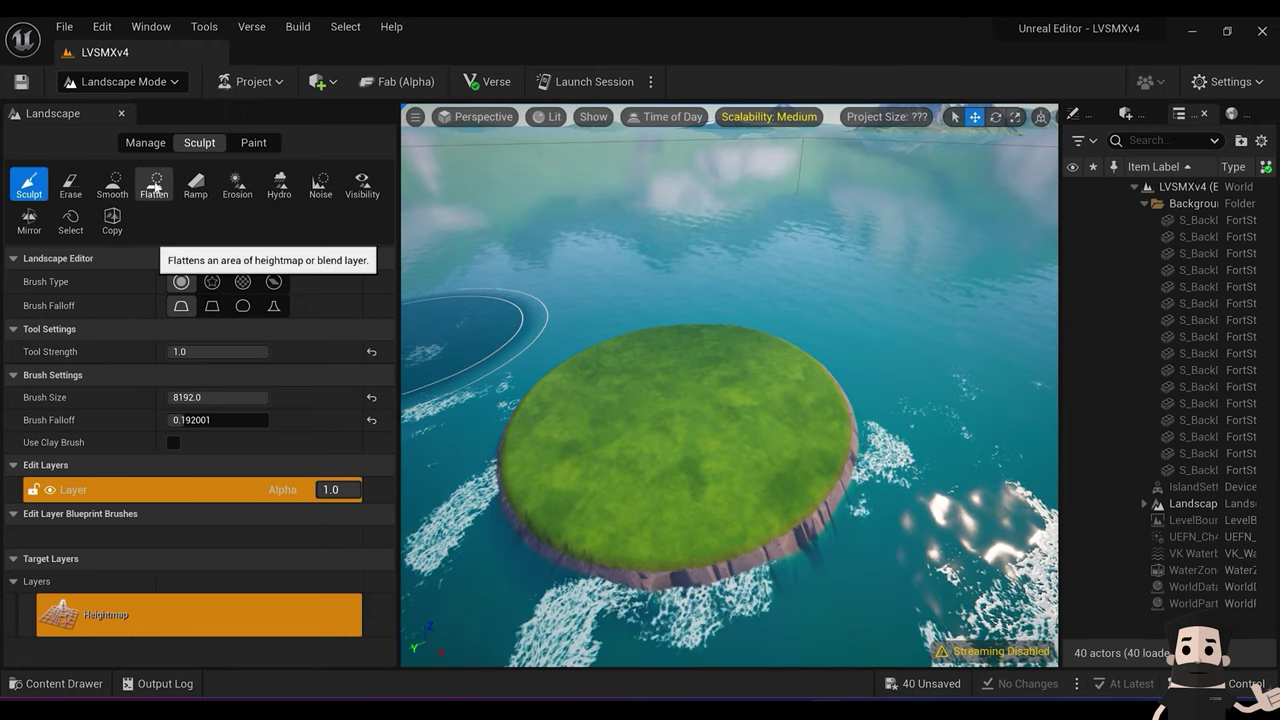
Step: Extend the round grass plateau outward into one large level island with the Flatten tool
click(155, 186)
right_drag(714, 449, 646, 423)
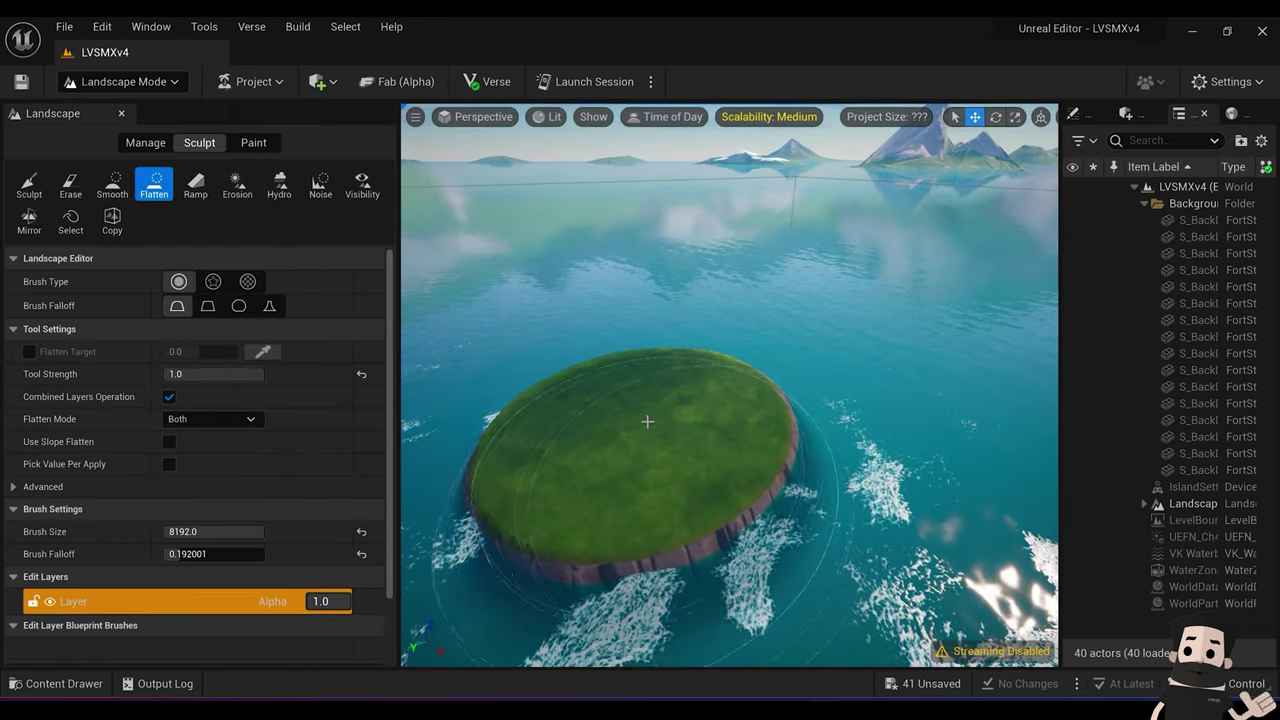
mouse_move(653, 405)
mouse_down()
mouse_move(677, 389)
mouse_move(800, 380)
mouse_move(619, 327)
mouse_up()
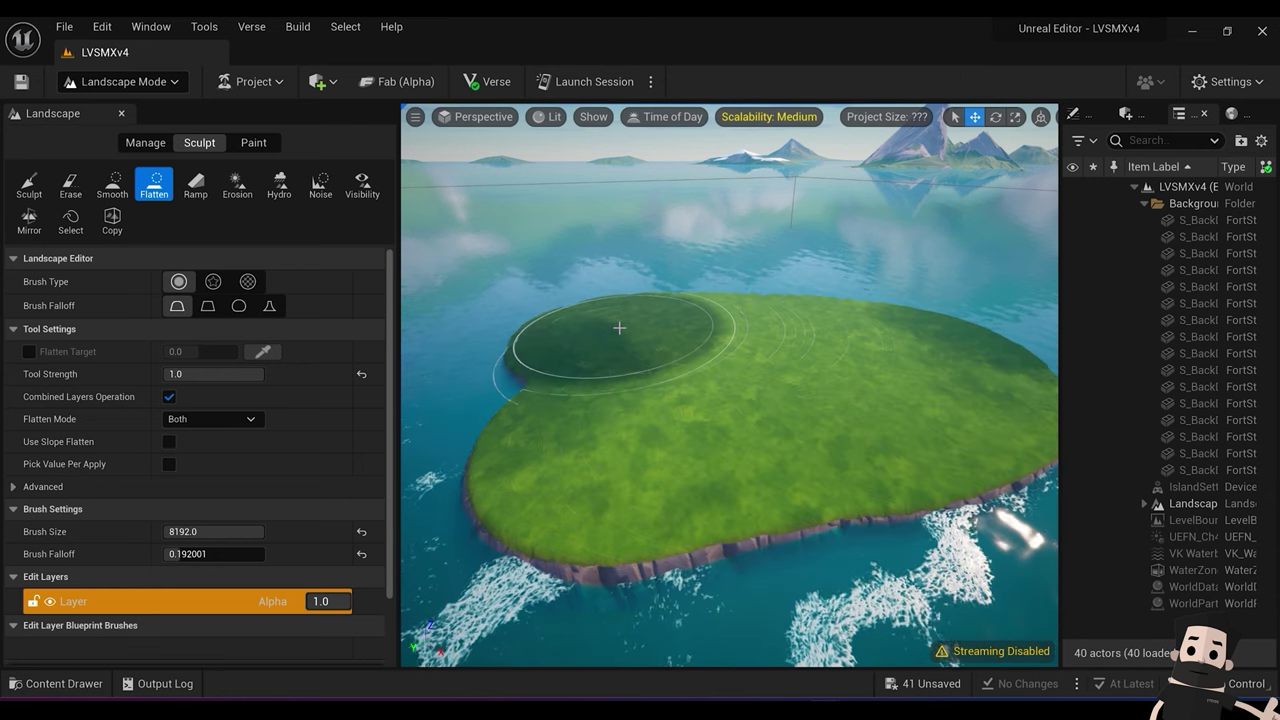
scroll(566, 406, up, 10)
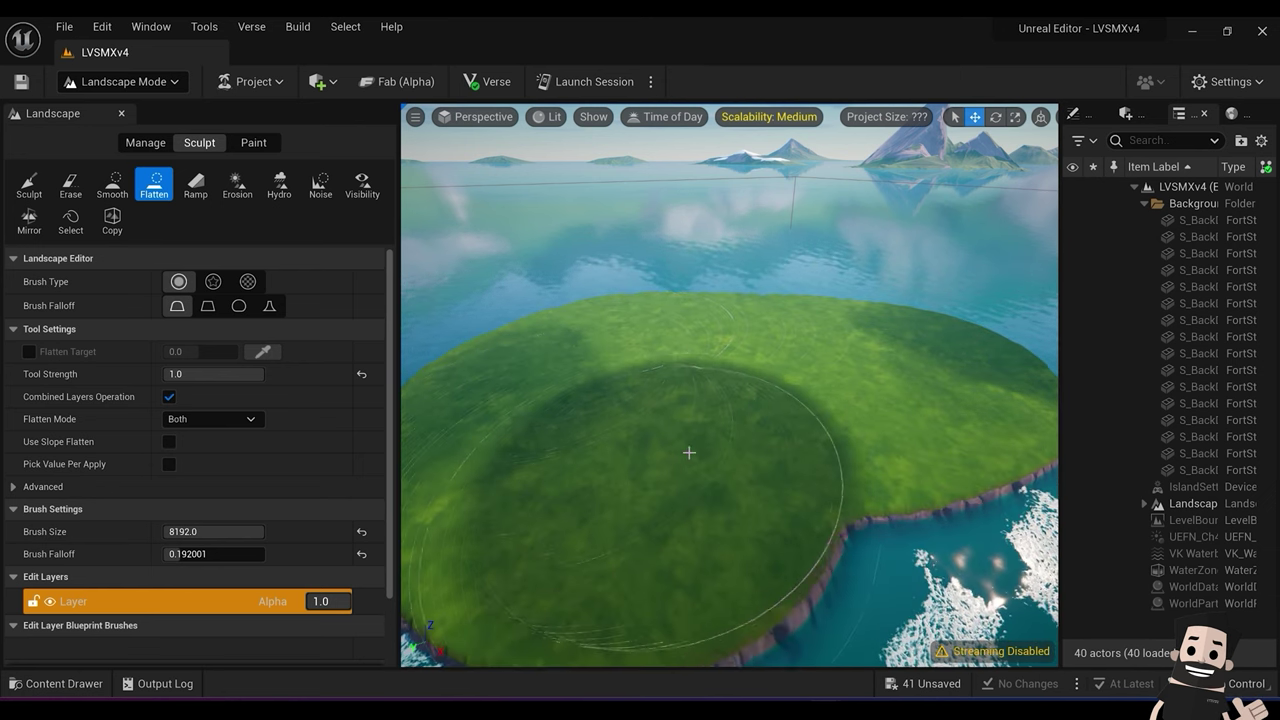
drag(826, 444, 866, 350)
mouse_move(789, 313)
mouse_down()
mouse_move(680, 306)
mouse_move(509, 386)
mouse_move(714, 318)
mouse_move(910, 331)
mouse_up()
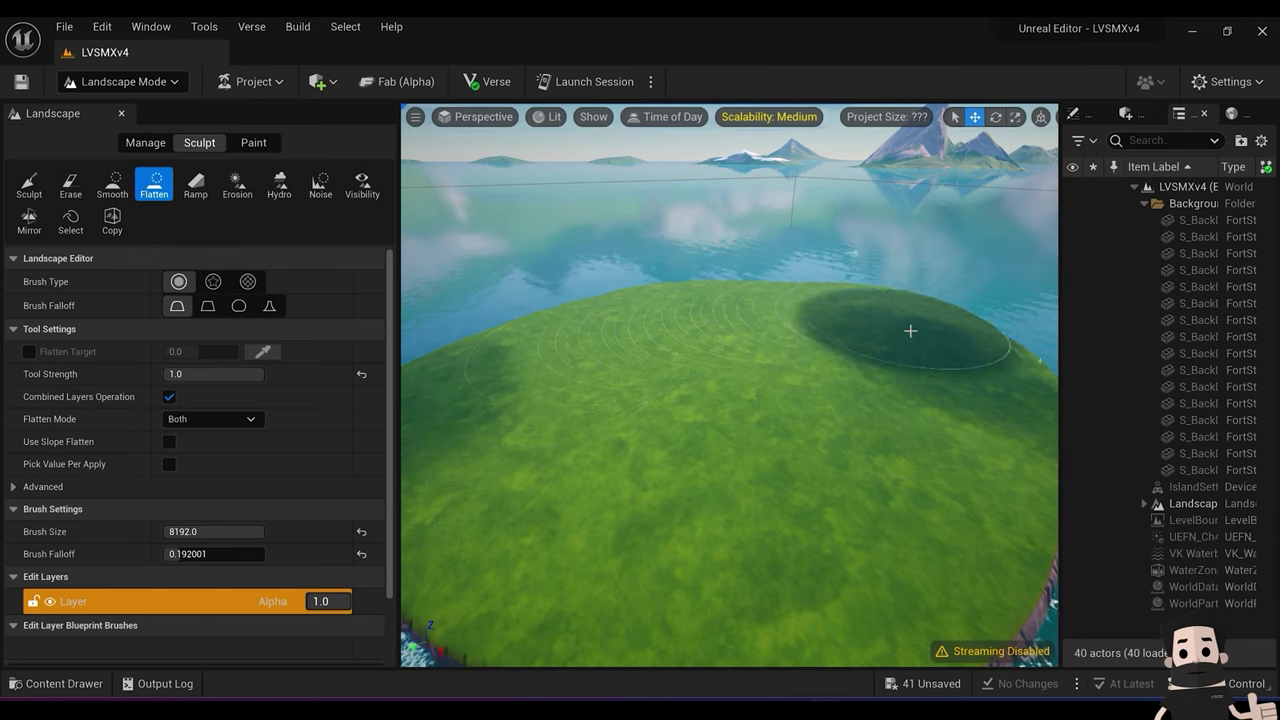
Step: Check the flattened island from near ground level and switch from Landscape to Selection mode
mouse_move(618, 440)
right_down()
mouse_move(720, 415)
mouse_move(700, 415)
mouse_move(692, 530)
mouse_move(663, 374)
right_up()
mouse_move(677, 326)
right_down()
mouse_move(686, 306)
mouse_move(668, 345)
mouse_move(560, 332)
mouse_move(700, 336)
right_up()
key(s)
key(s)
key(s)
mouse_move(637, 366)
right_down()
mouse_move(640, 400)
mouse_move(651, 343)
mouse_move(695, 338)
mouse_move(695, 358)
right_up()
key(w)
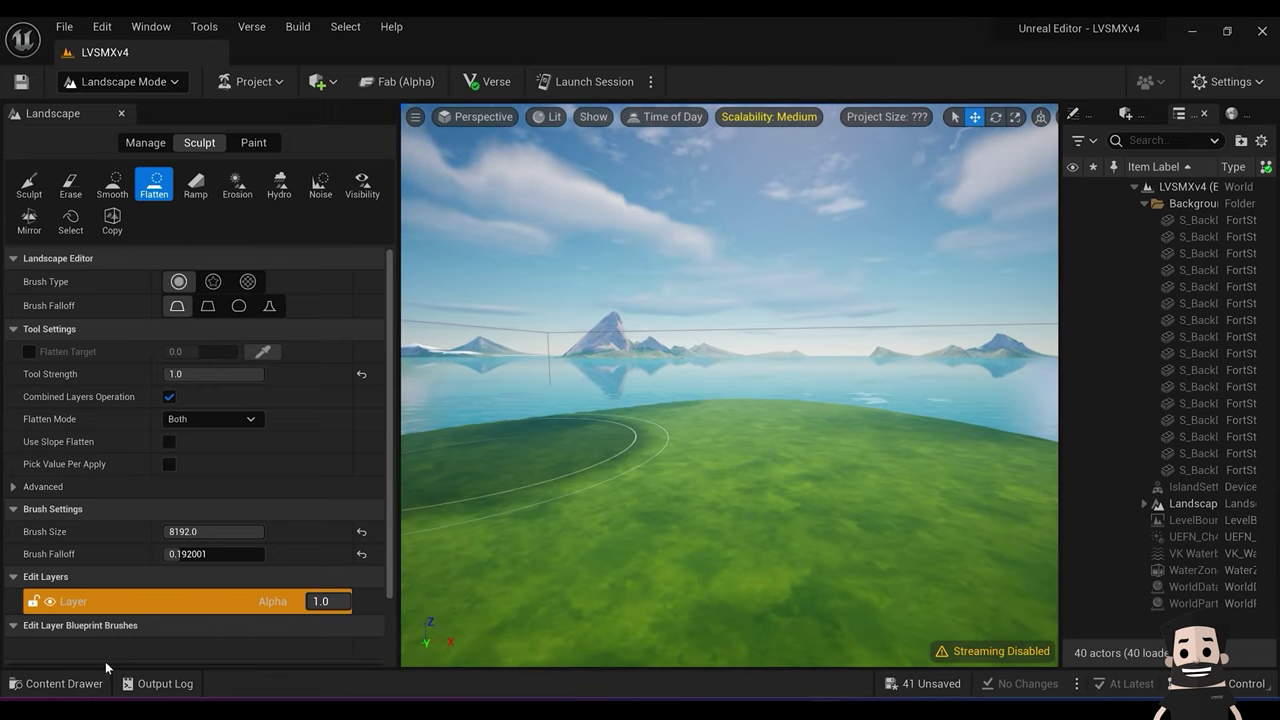
click(163, 82)
click(114, 106)
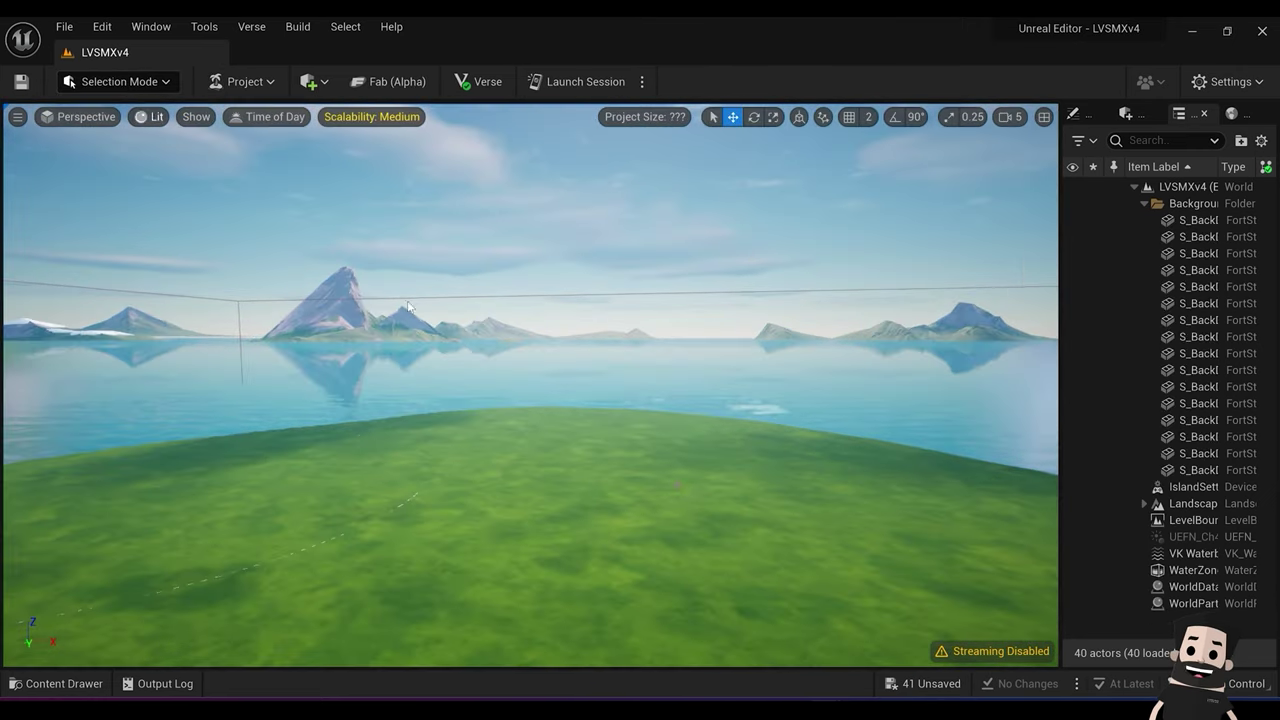
mouse_move(306, 231)
right_down()
mouse_move(306, 260)
mouse_move(308, 228)
right_up()
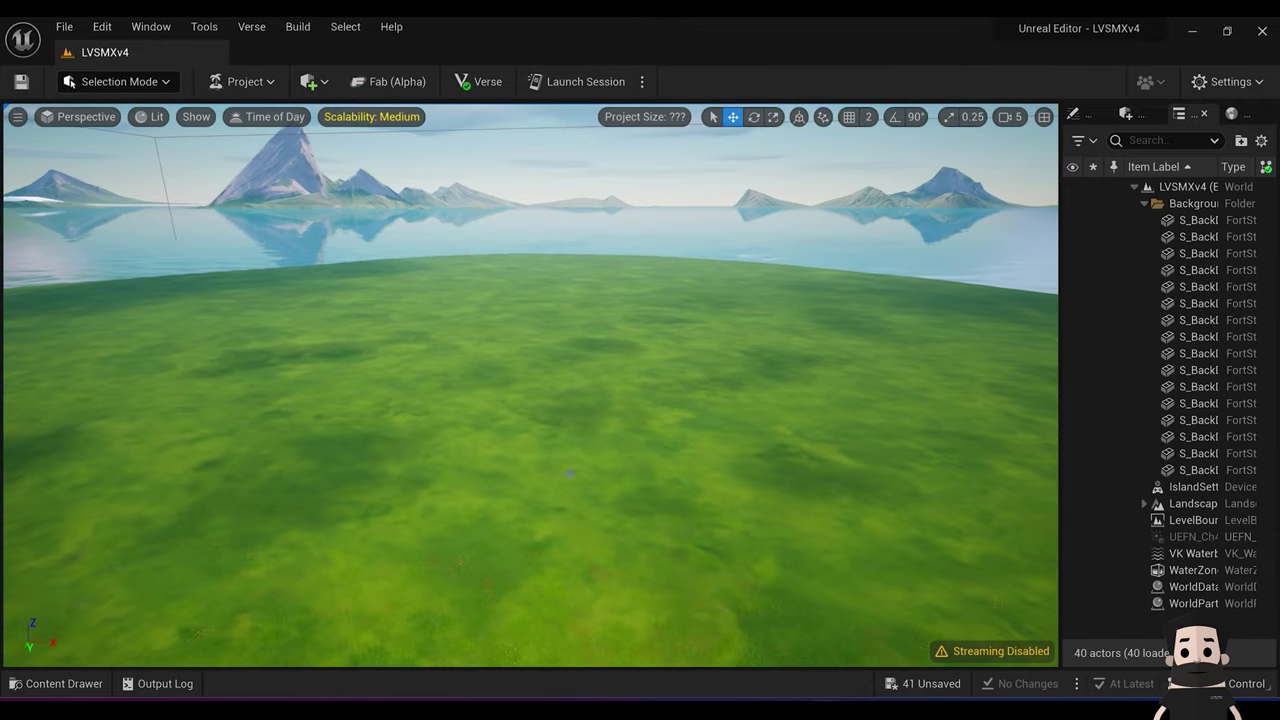
Step: Search the project content for "player spawn"
click(80, 684)
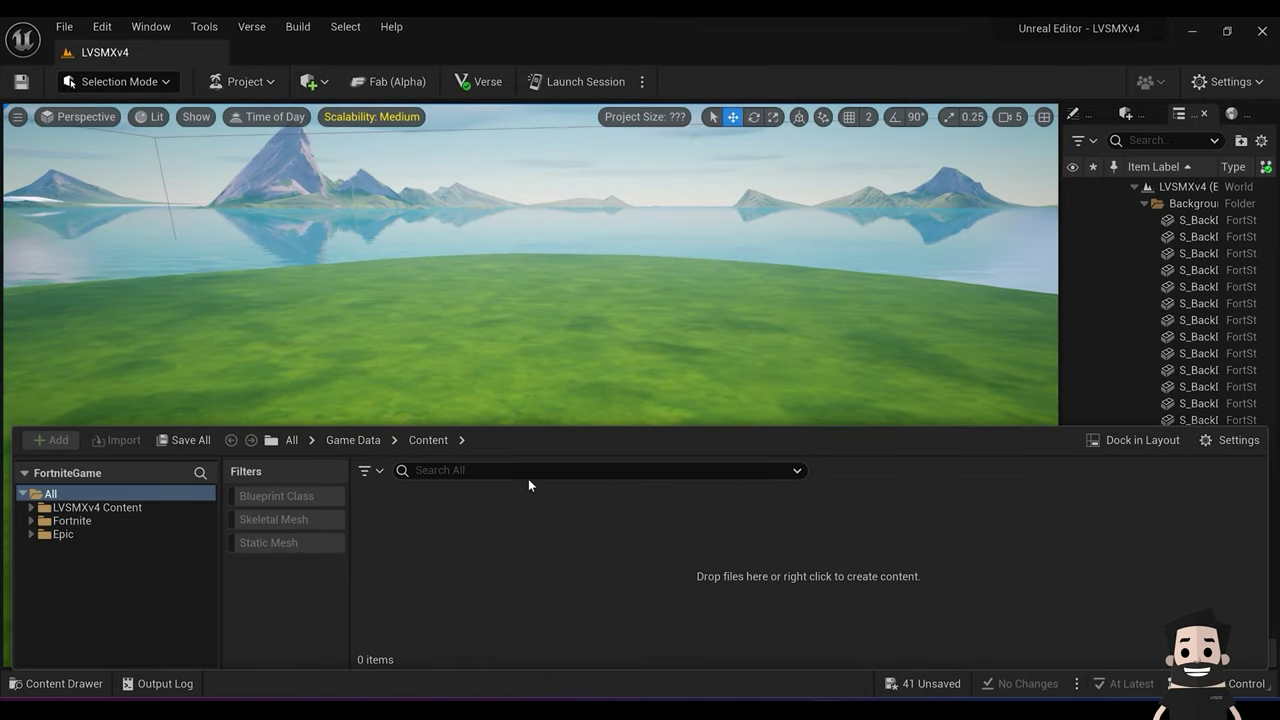
text(p)
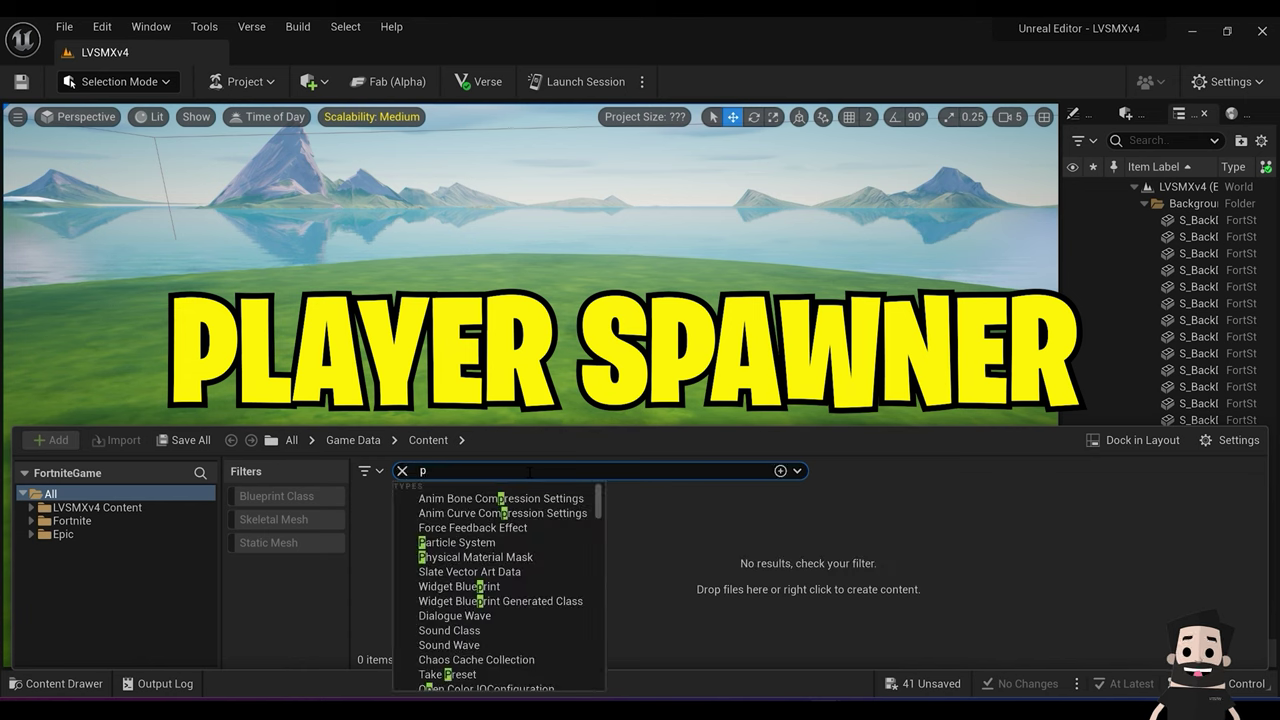
text(layer p)
key(BackSpace)
text(spawn)
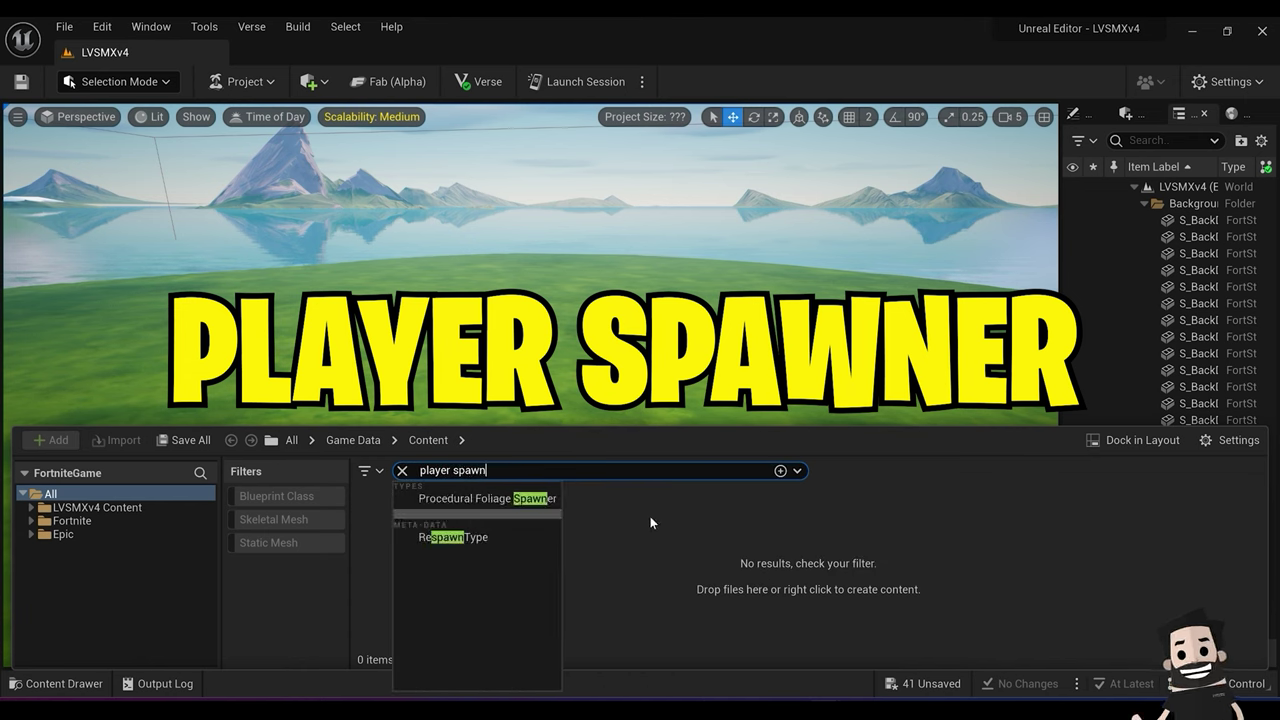
click(604, 524)
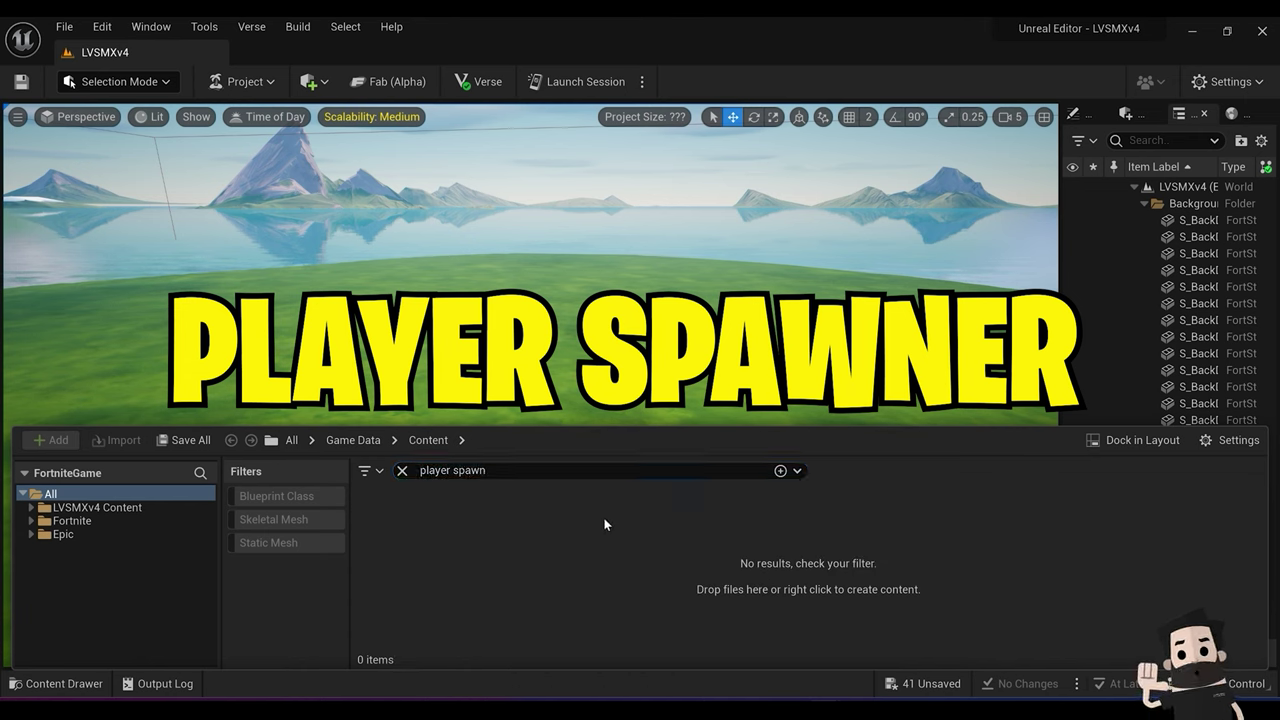
Step: Apply the search to the Fortnite content folder and place a Player Spawner on the island's grass
click(120, 507)
click(110, 495)
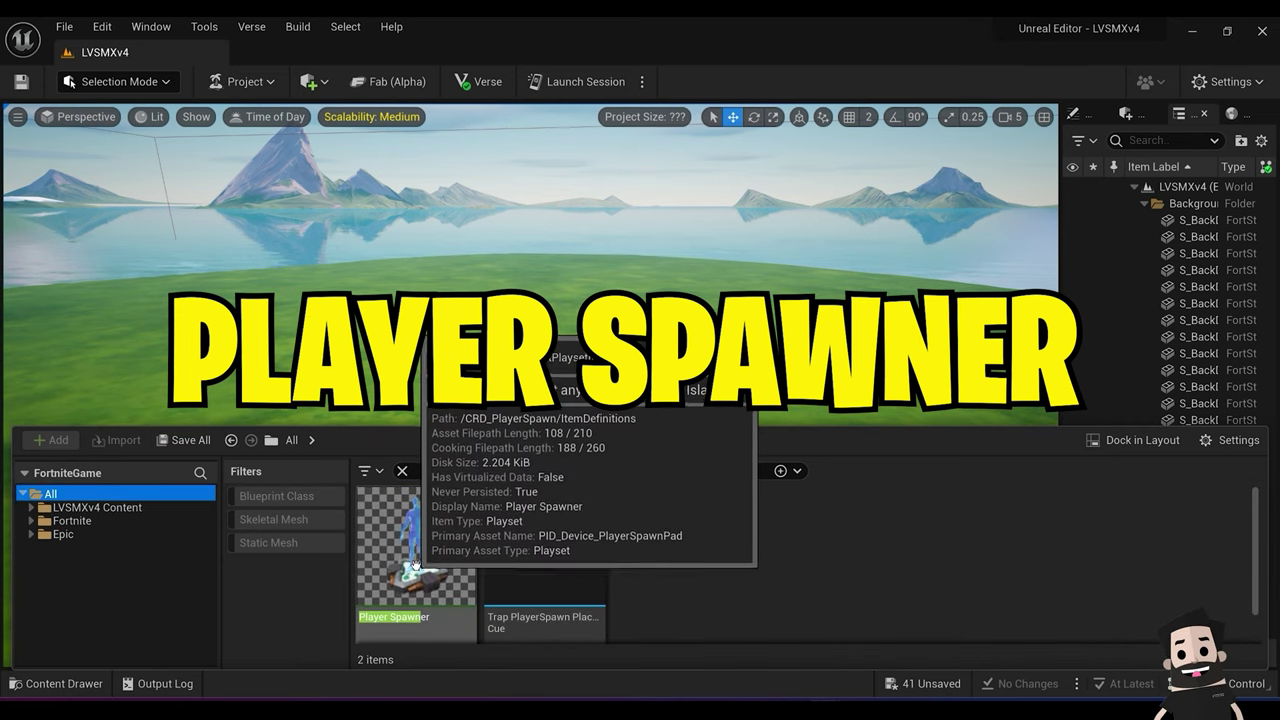
click(95, 507)
click(92, 494)
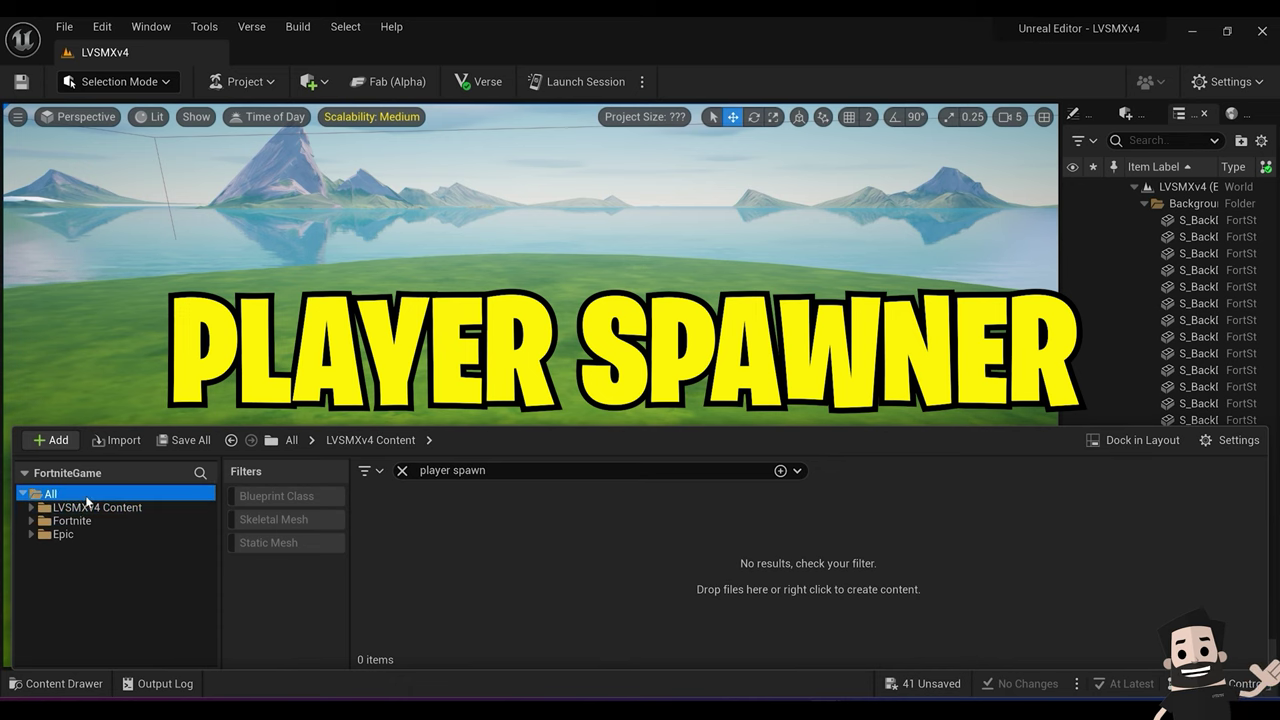
click(90, 510)
click(85, 521)
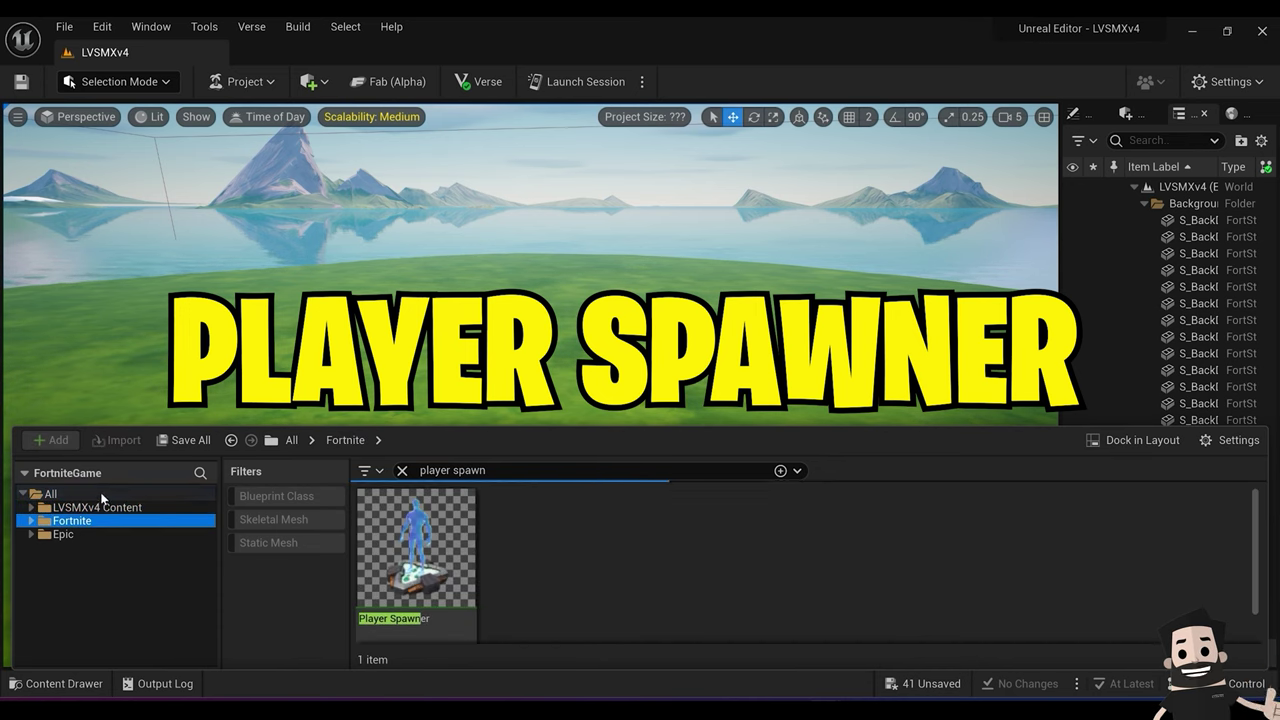
drag(416, 545, 539, 393)
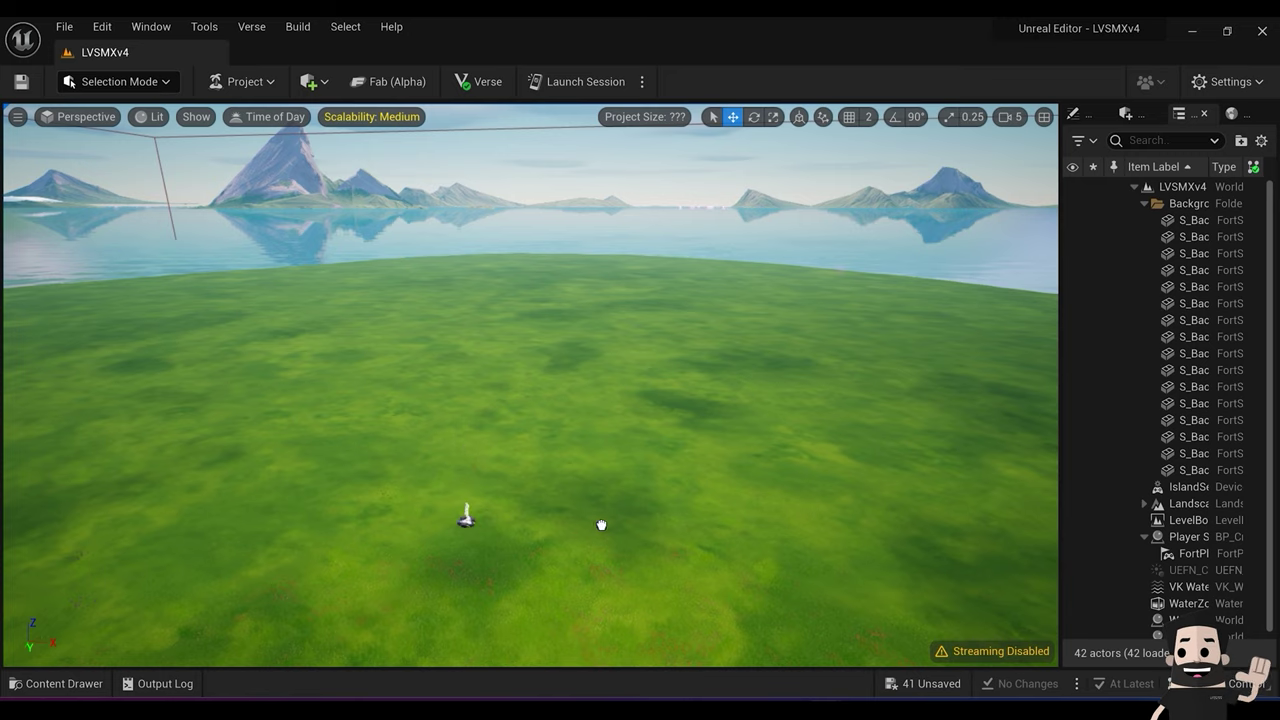
Step: Look around the placed player spawner and across the surrounding island
drag(582, 533, 582, 533)
right_drag(582, 533, 750, 560)
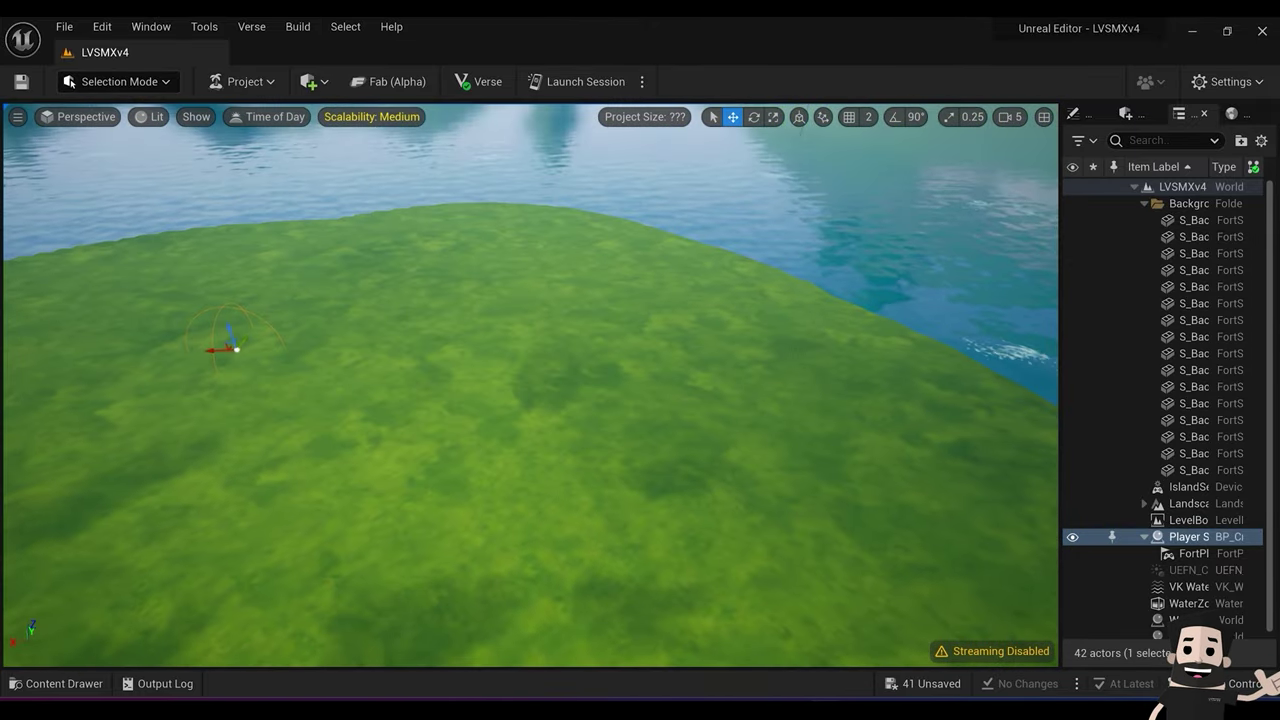
mouse_move(750, 560)
right_down()
mouse_move(620, 520)
mouse_move(585, 495)
mouse_move(710, 575)
mouse_move(745, 565)
right_up()
mouse_move(592, 534)
right_down()
mouse_move(580, 545)
mouse_move(605, 528)
mouse_move(590, 520)
mouse_move(592, 532)
right_up()
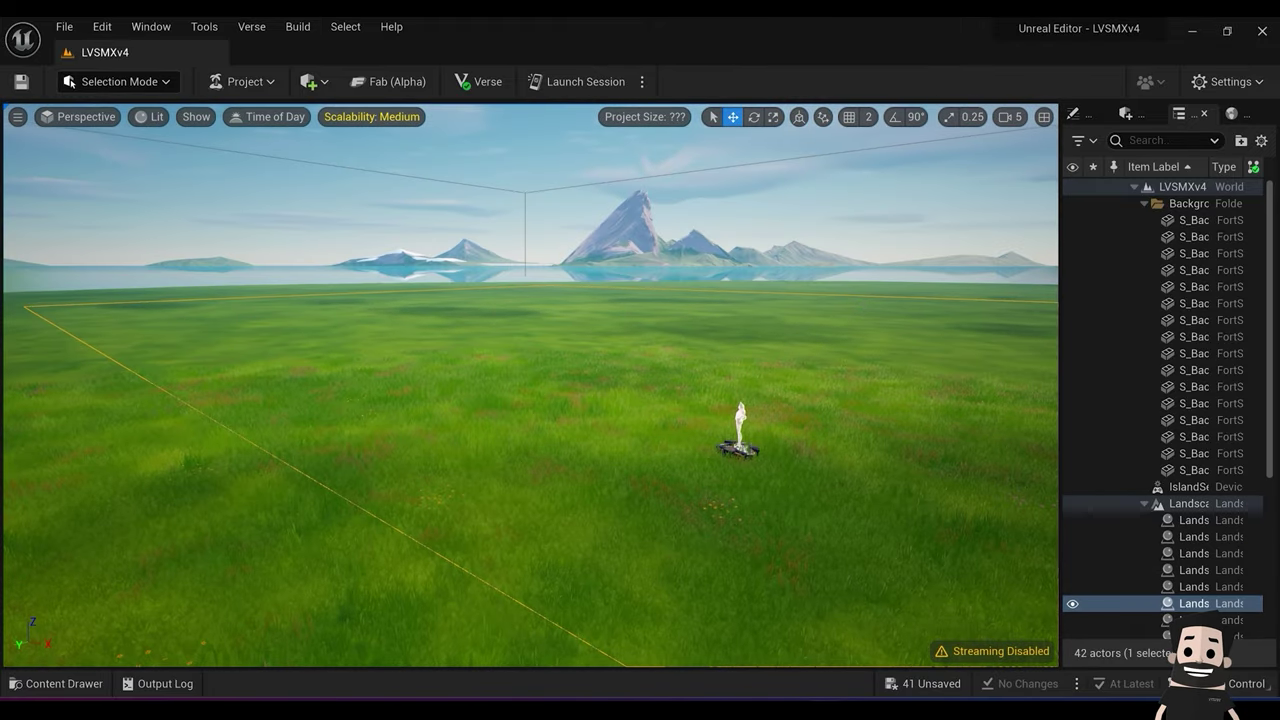
right_drag(722, 447, 562, 432)
right_drag(514, 470, 482, 520)
Step: Clear the asset search and open the Devices folder in the Fortnite content
click(66, 683)
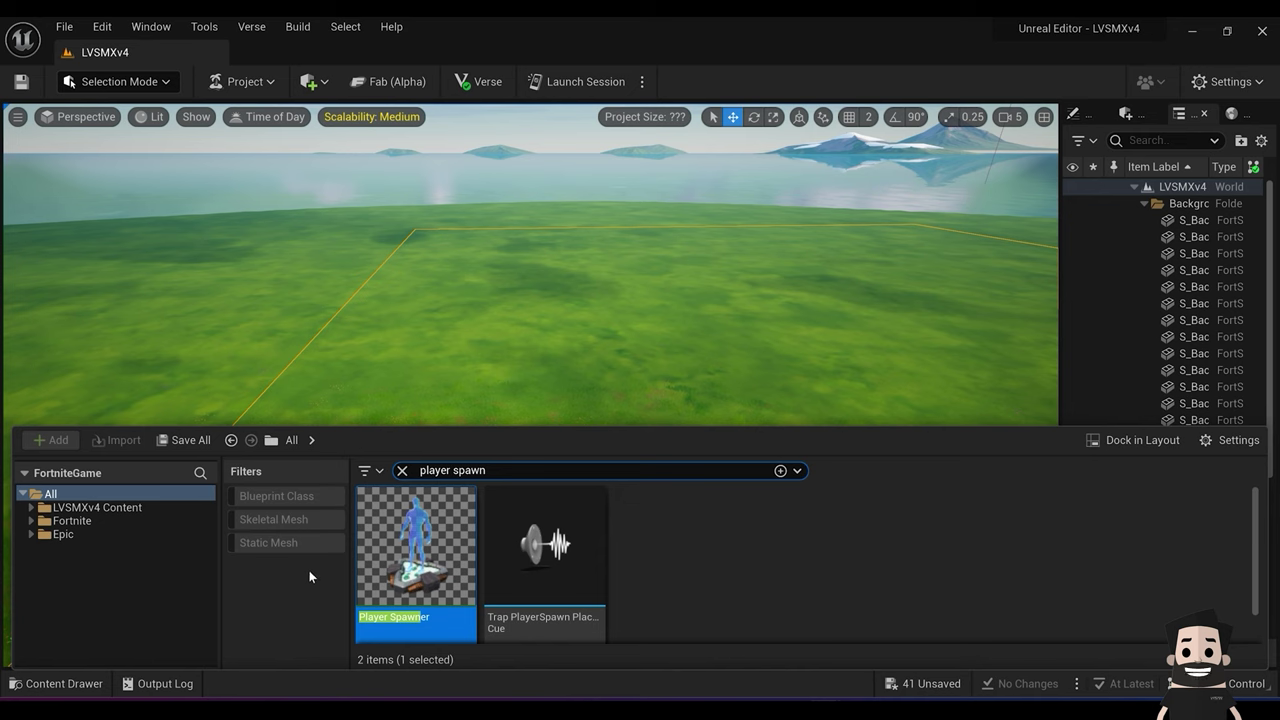
click(404, 471)
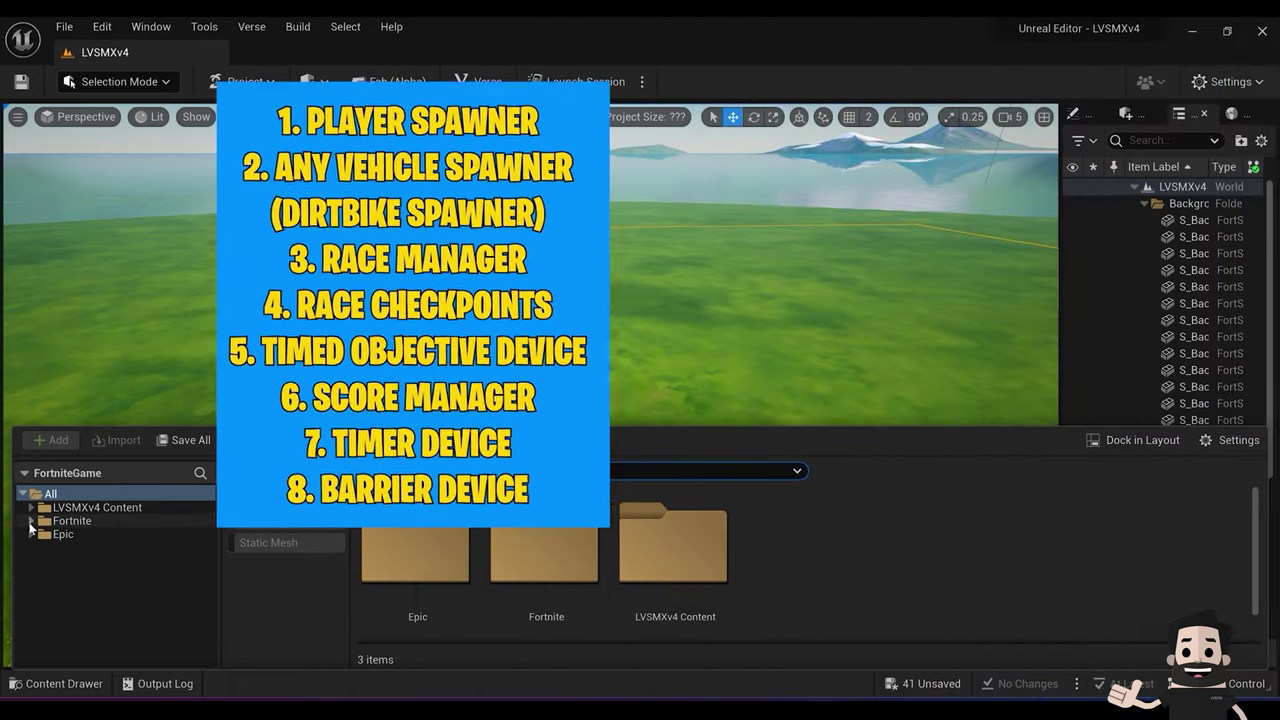
click(32, 521)
scroll(97, 546, down, 1)
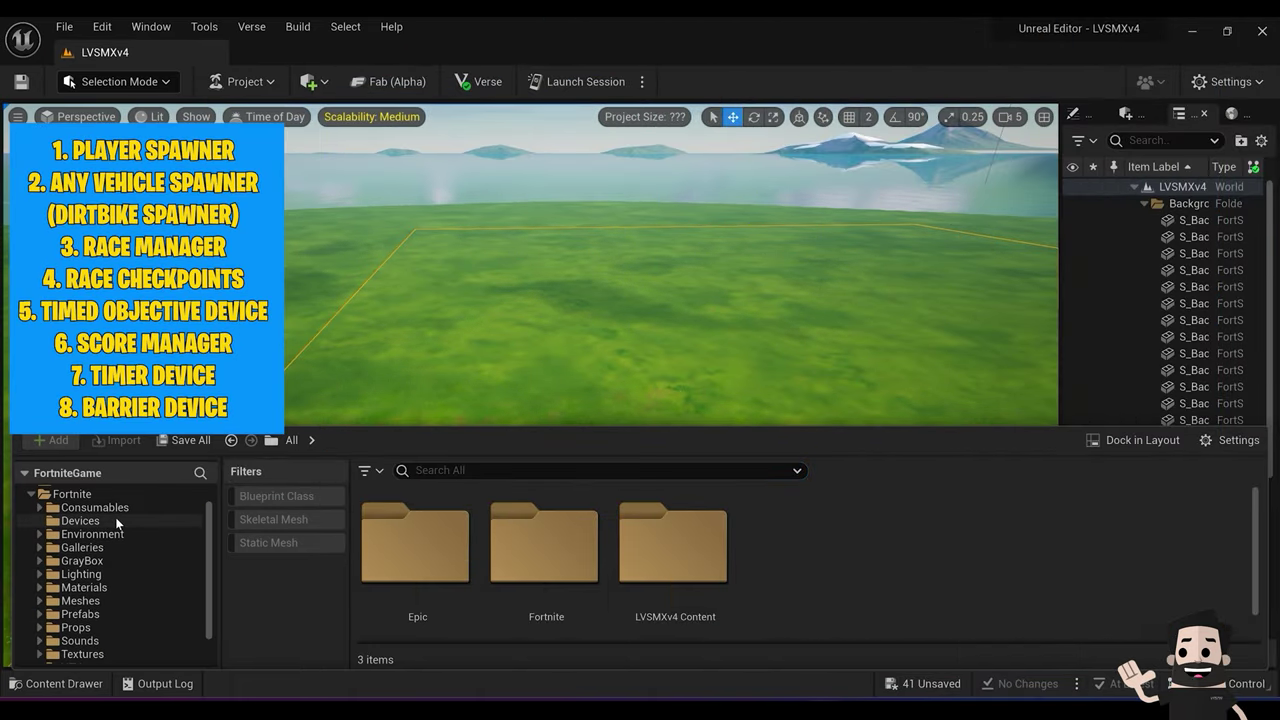
click(80, 521)
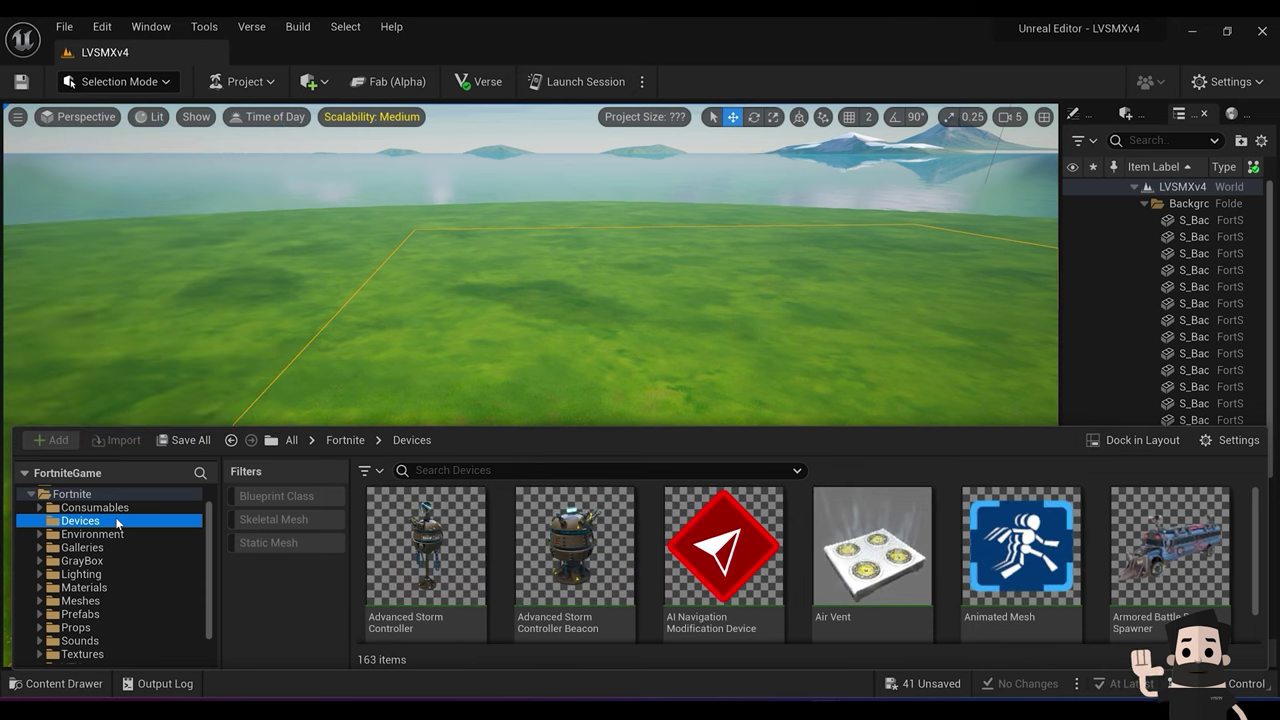
Step: Set the asset thumbnail size to Small, browse the devices, and adjust the content browser's height
drag(606, 425, 608, 312)
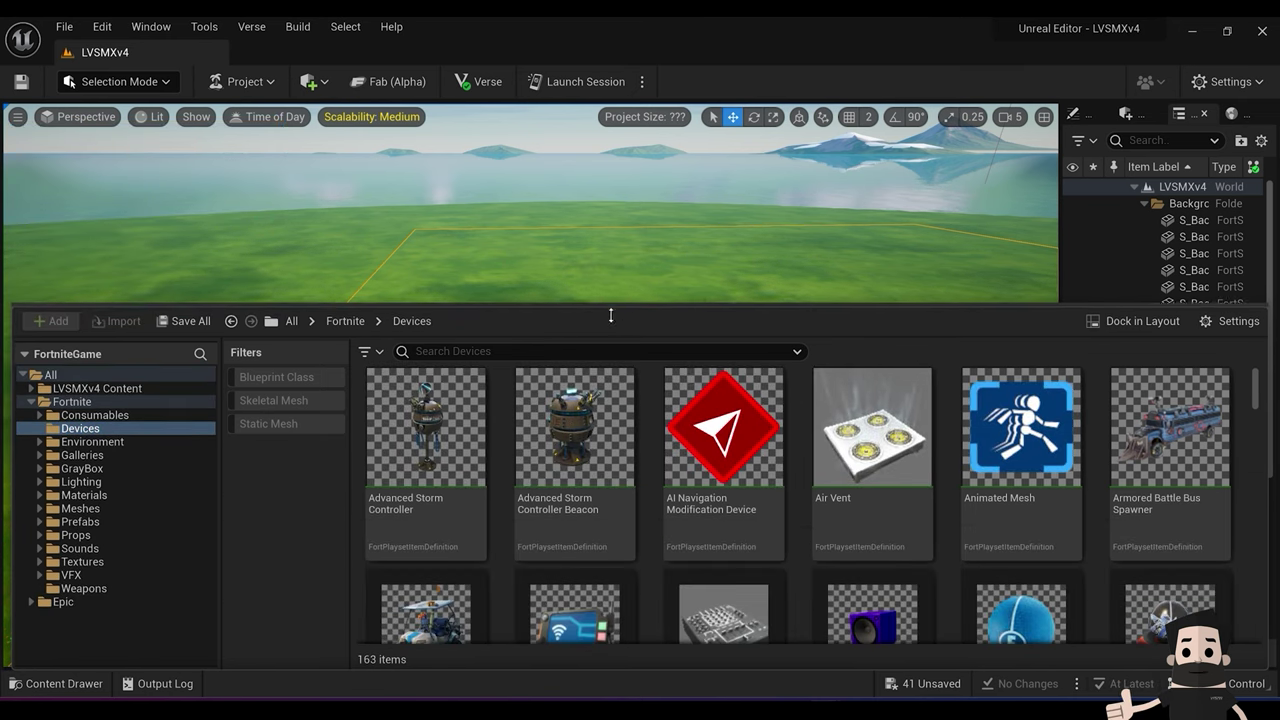
click(1230, 322)
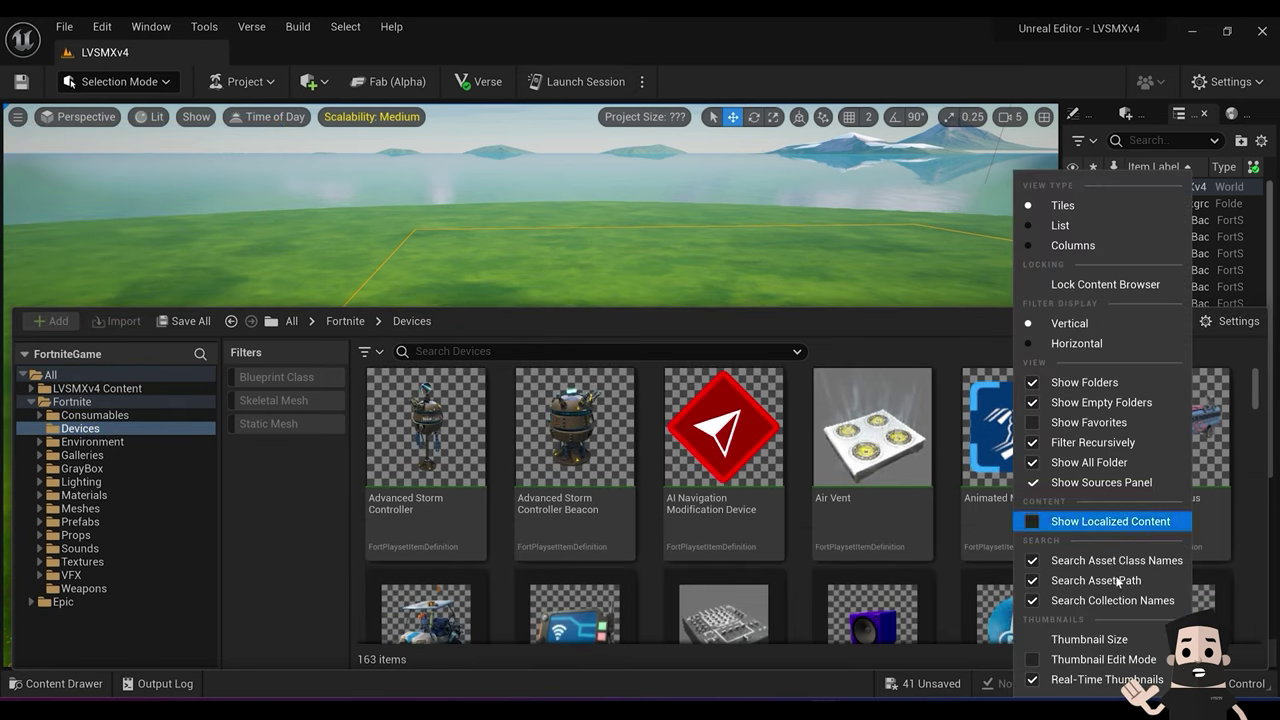
mouse_move(1124, 641)
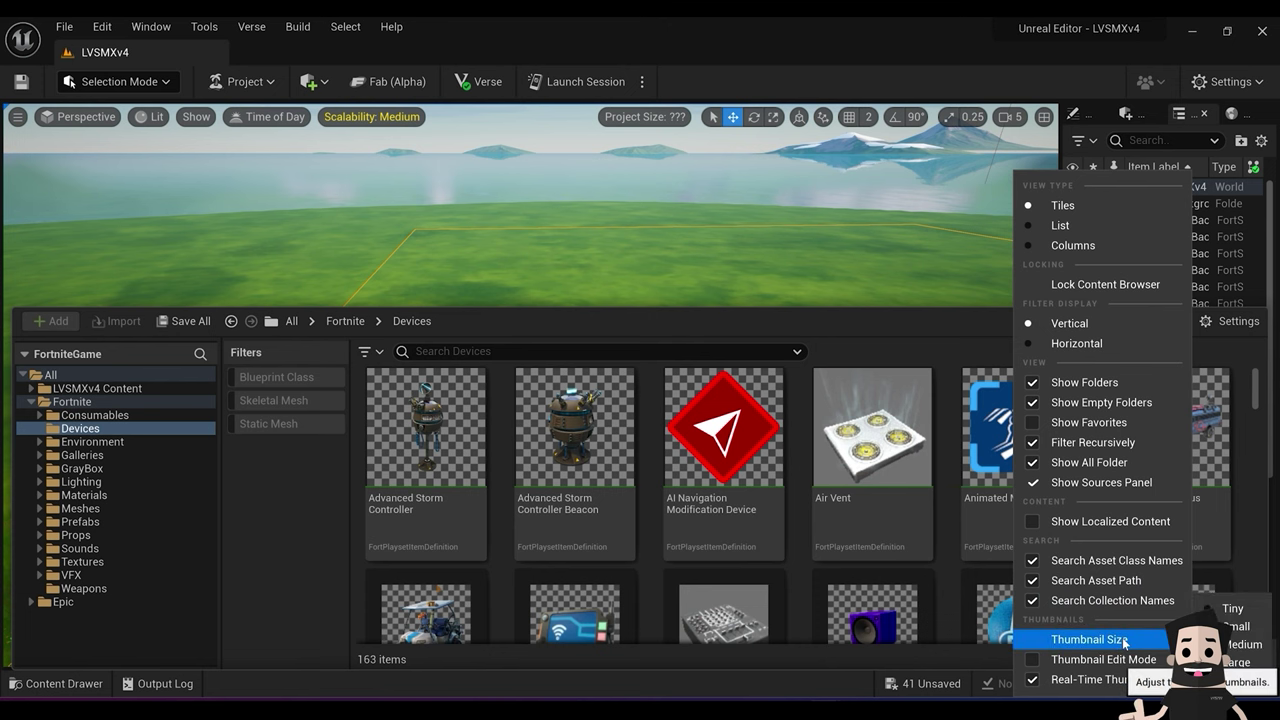
click(1237, 626)
scroll(820, 492, down, 10)
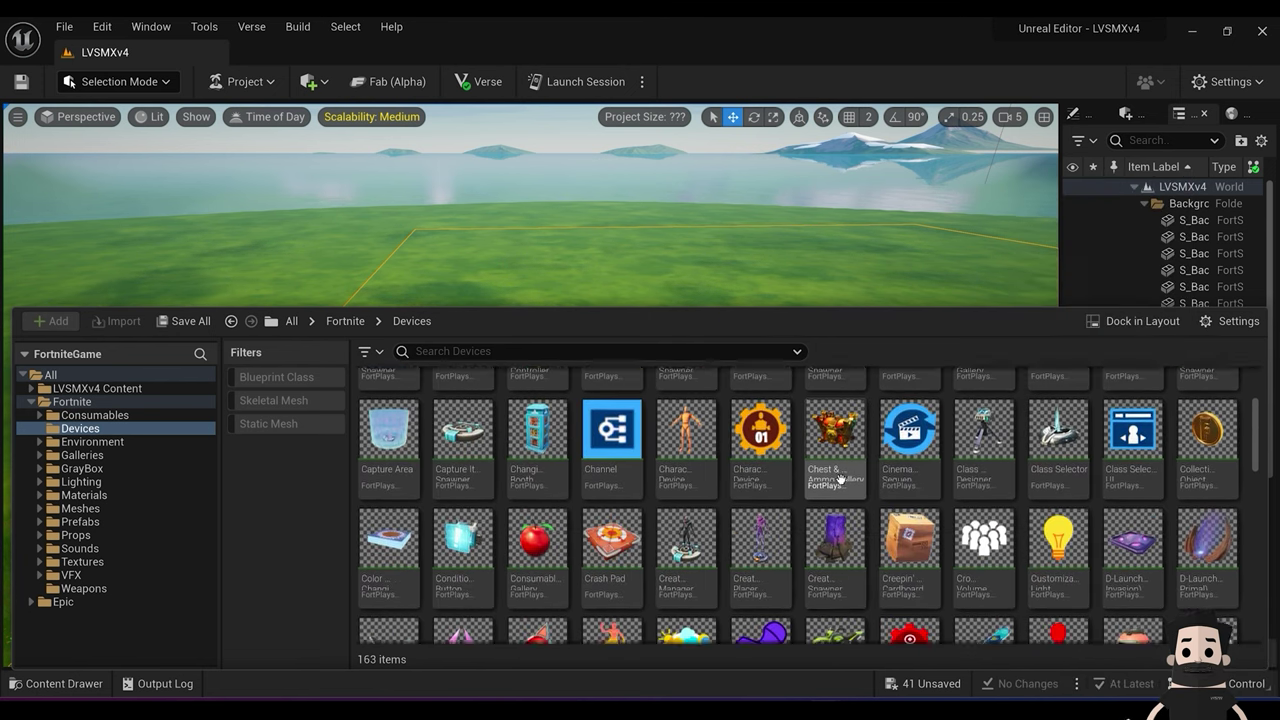
drag(723, 308, 600, 459)
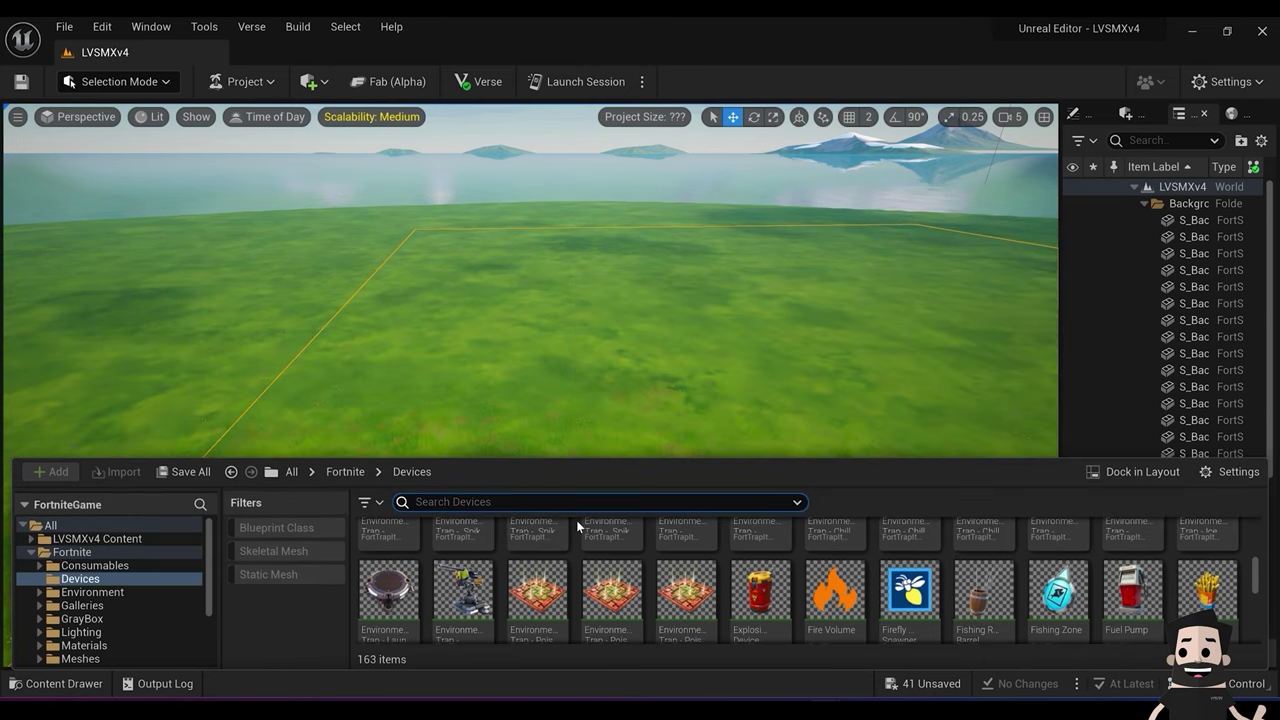
Step: Search the devices for "dirtbike" and place a Dirt Bike Spawner on the grass close beside the player spawner
mouse_move(575, 522)
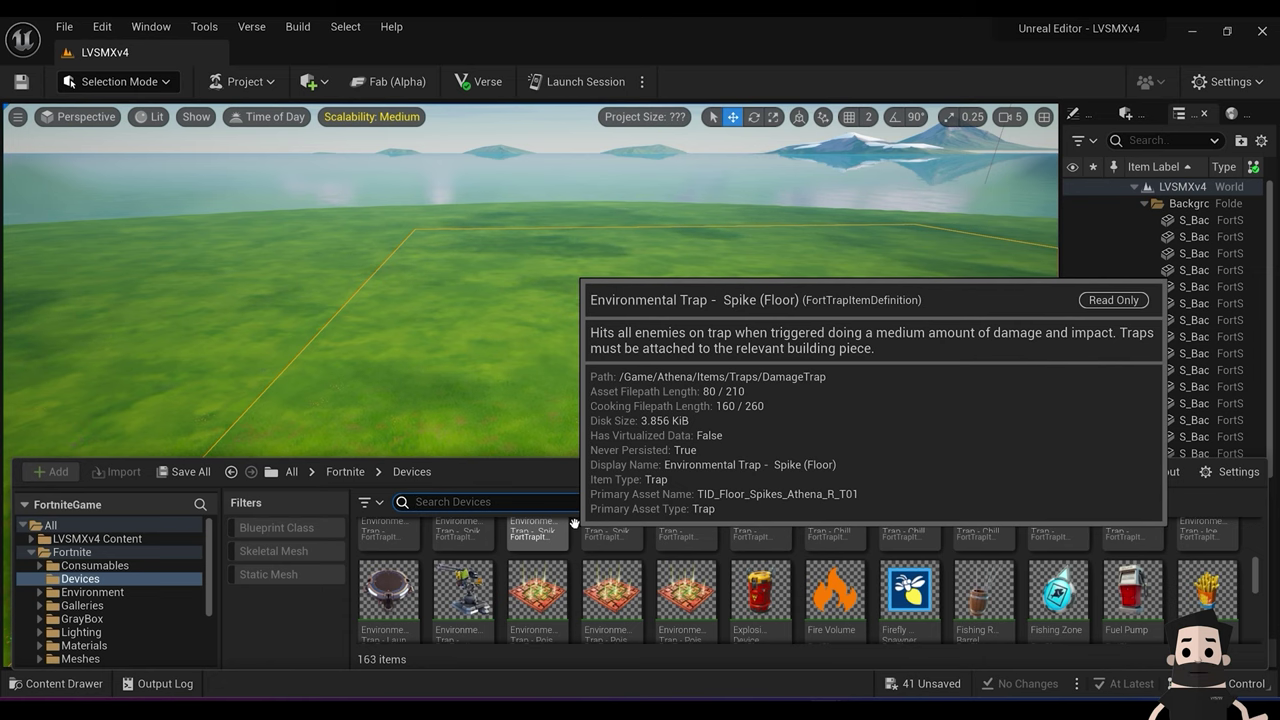
text(rt)
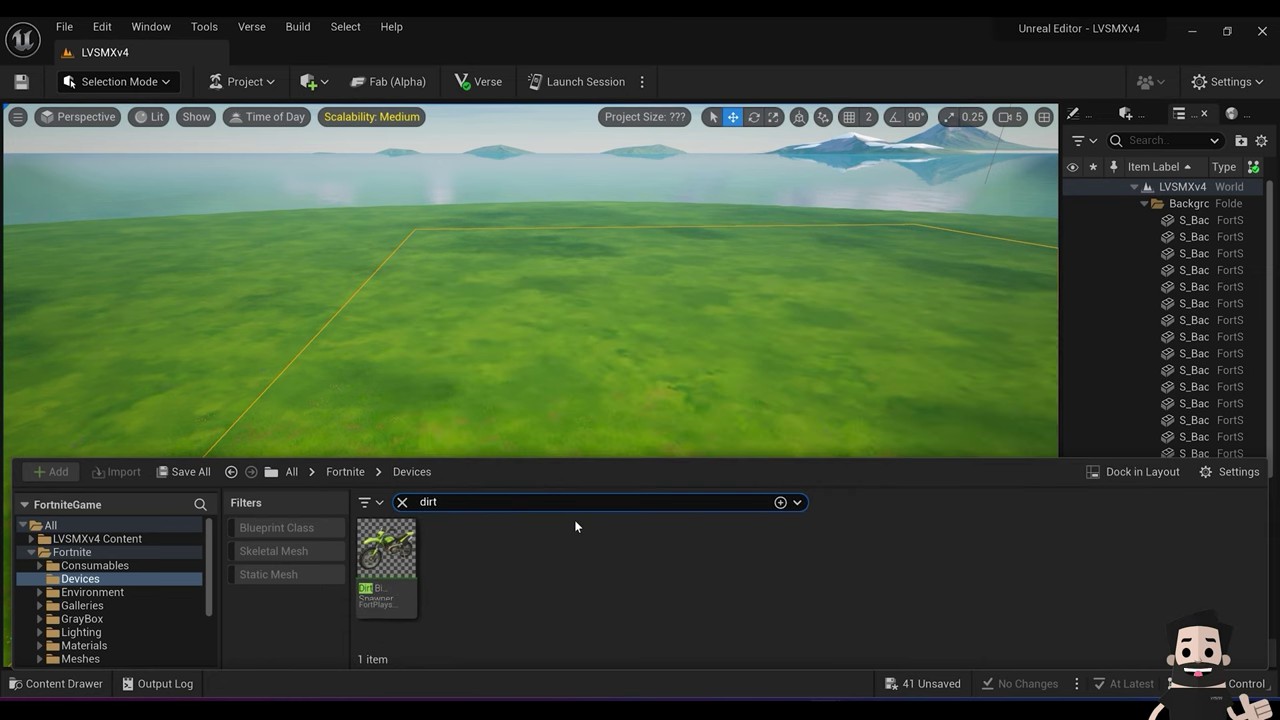
text(bike)
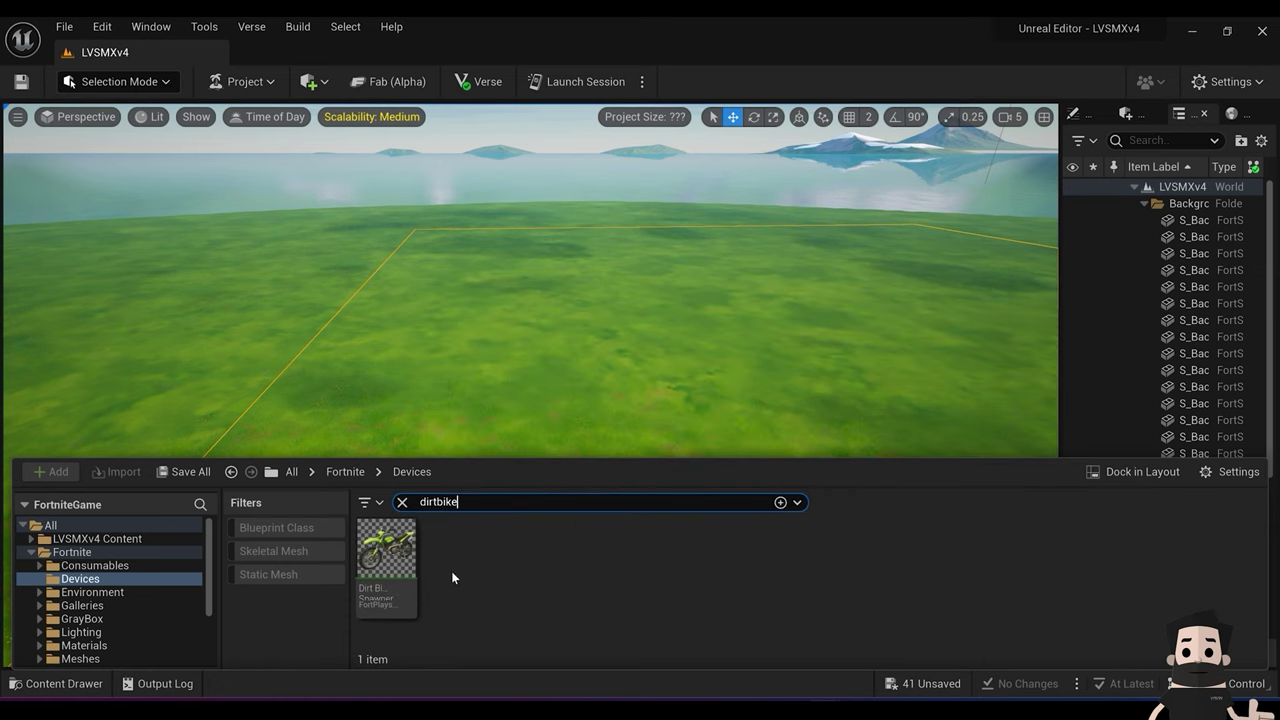
mouse_move(396, 562)
drag(396, 562, 642, 289)
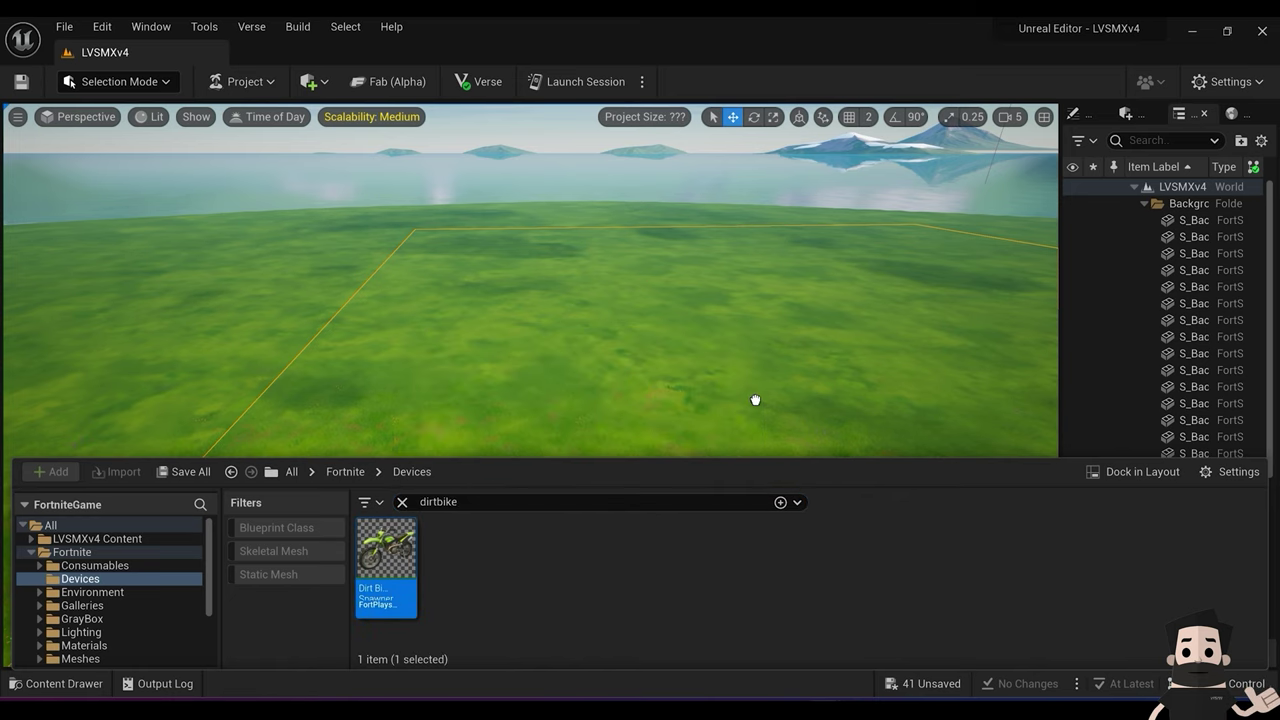
drag(757, 399, 608, 379)
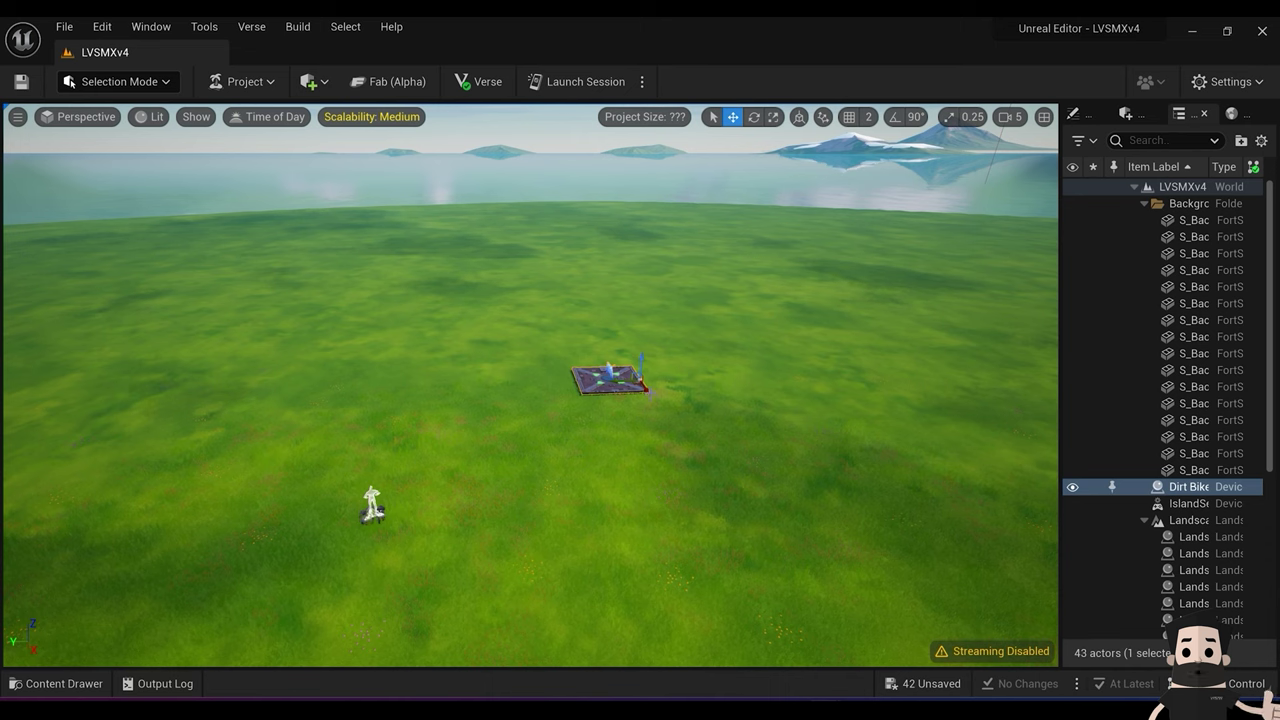
drag(647, 391, 503, 514)
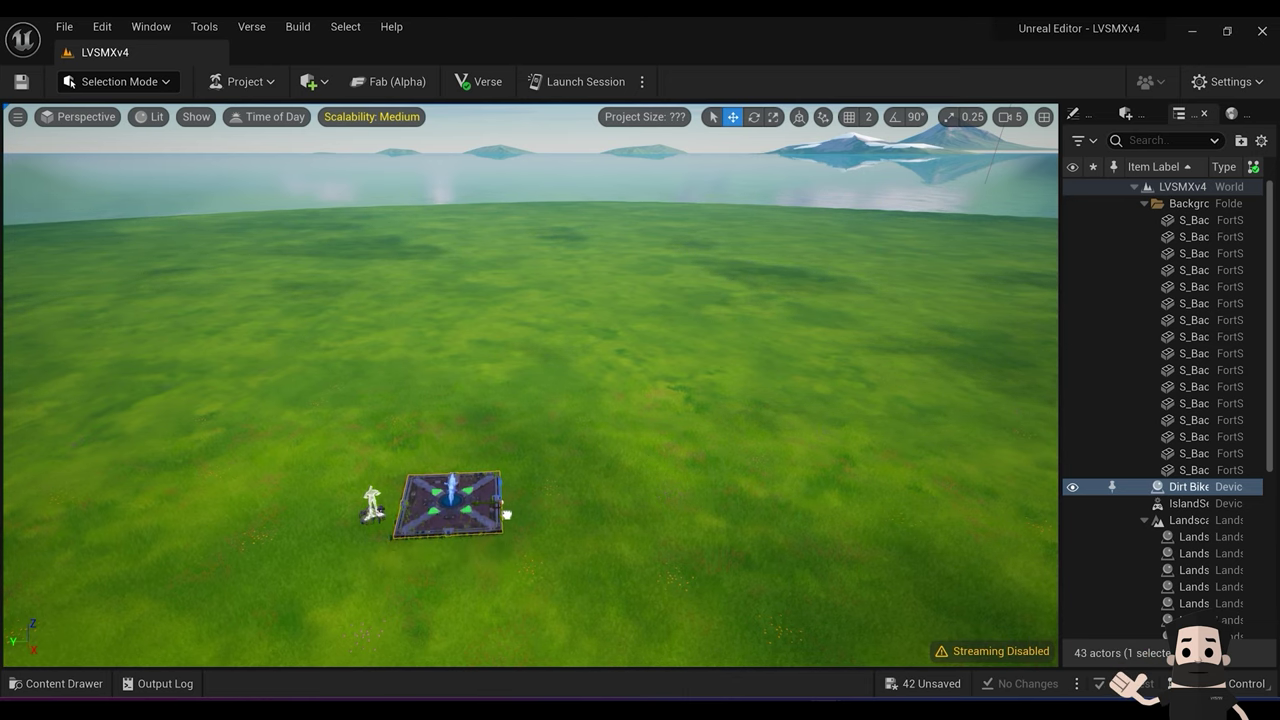
Step: Rotate the player spawner so its figure faces the same direction as the dirt bike
key(f)
right_drag(503, 514, 568, 488)
alt+drag(540, 385, 525, 380)
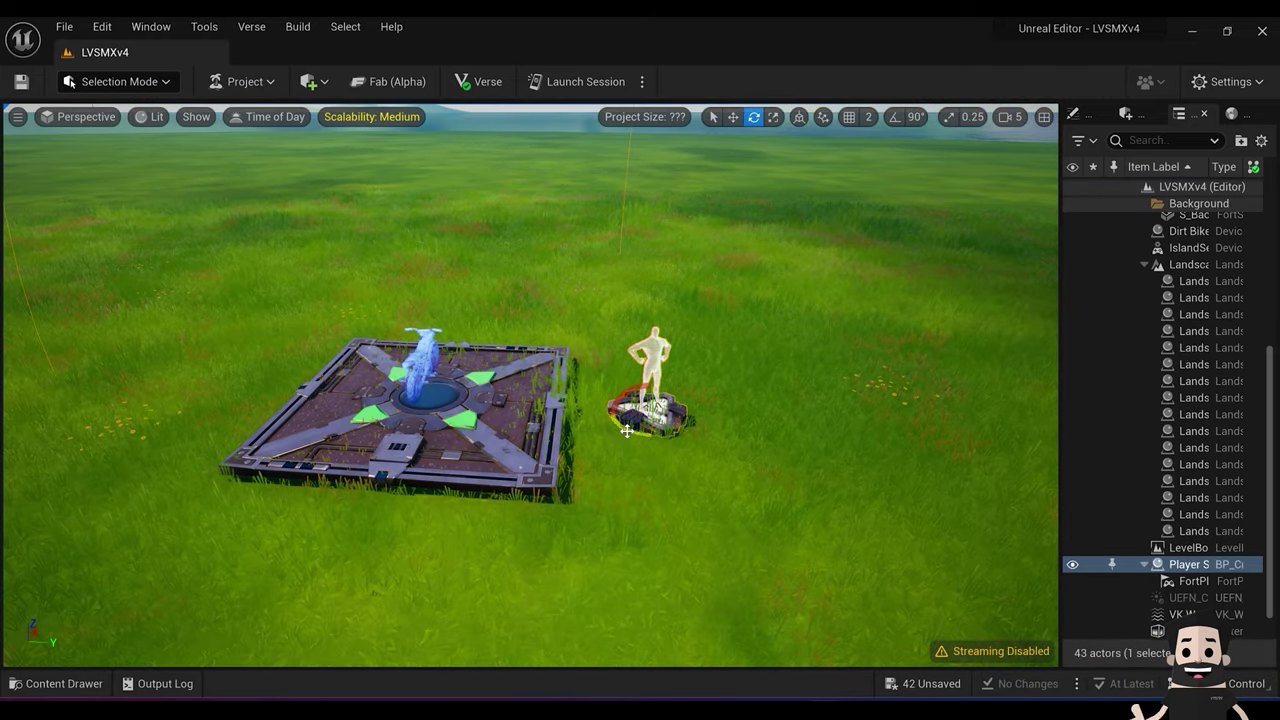
drag(642, 436, 614, 426)
key(w)
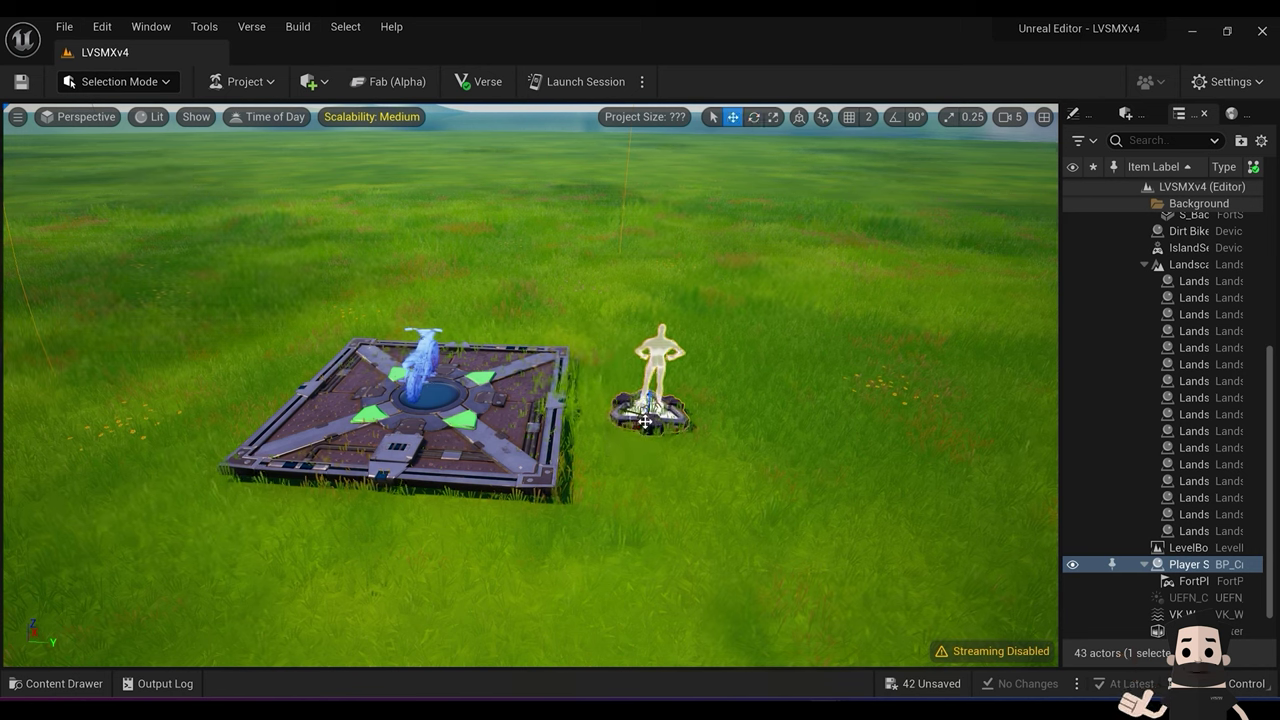
key(e)
drag(614, 426, 651, 409)
Step: Move the player spawner across the grass to sit just beside the dirt bike spawner's pad
right_drag(634, 423, 634, 423)
key(s)
key(w)
key(d)
key(a)
mouse_move(432, 424)
mouse_down()
mouse_move(444, 424)
mouse_move(421, 427)
mouse_up()
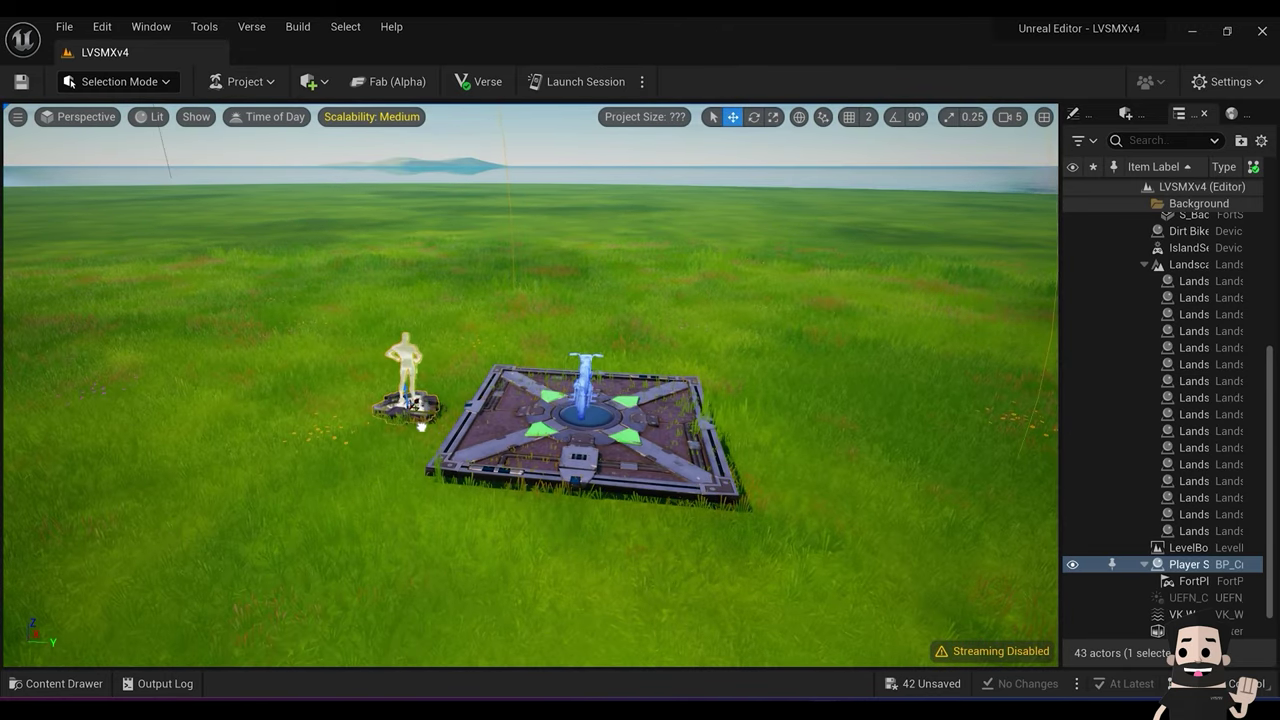
Step: Lower the Dirt Bike Spawner so its pad is hidden under the grass and only the bike stands above ground
right_drag(430, 412, 430, 412)
key(w)
key(s)
key(s)
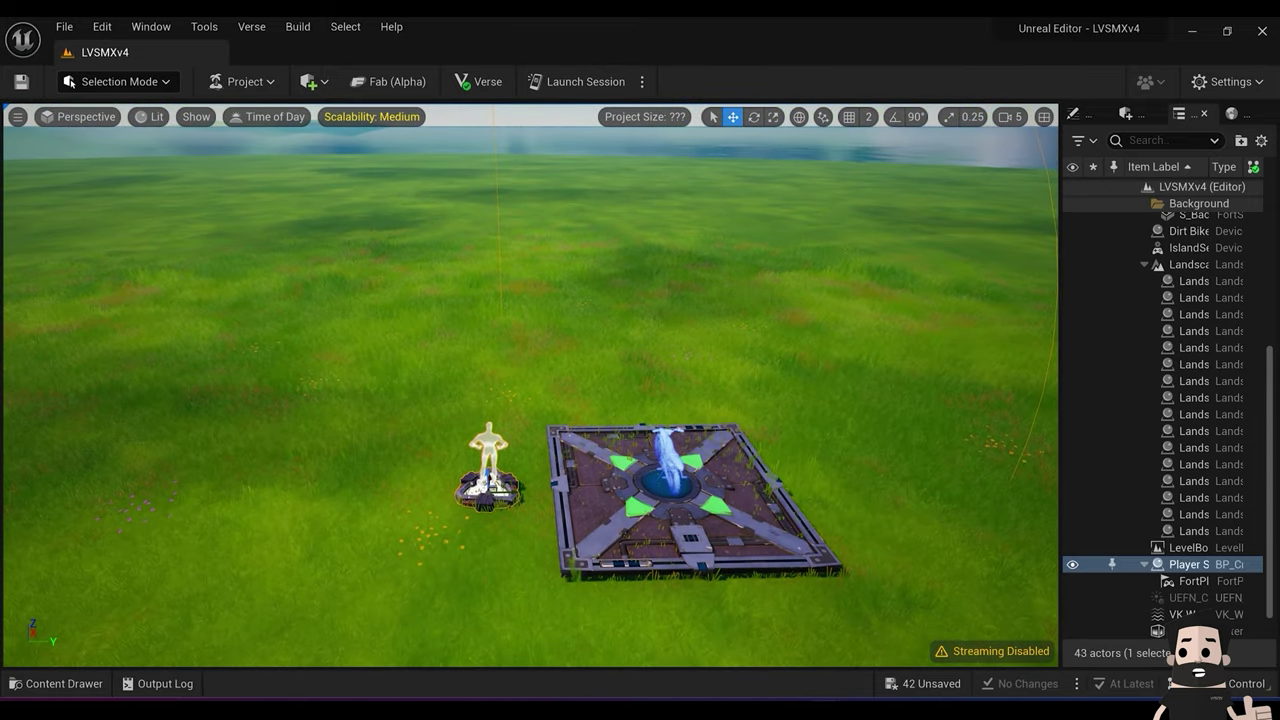
click(687, 463)
drag(554, 478, 552, 490)
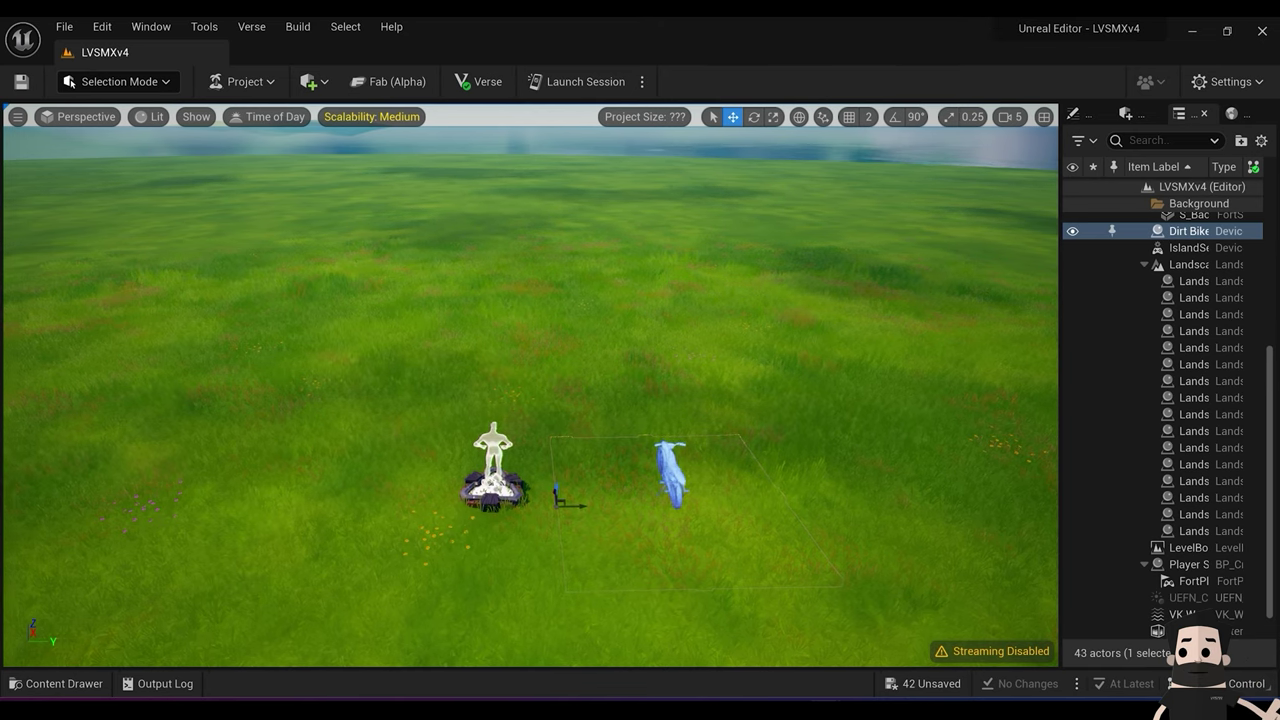
key(f)
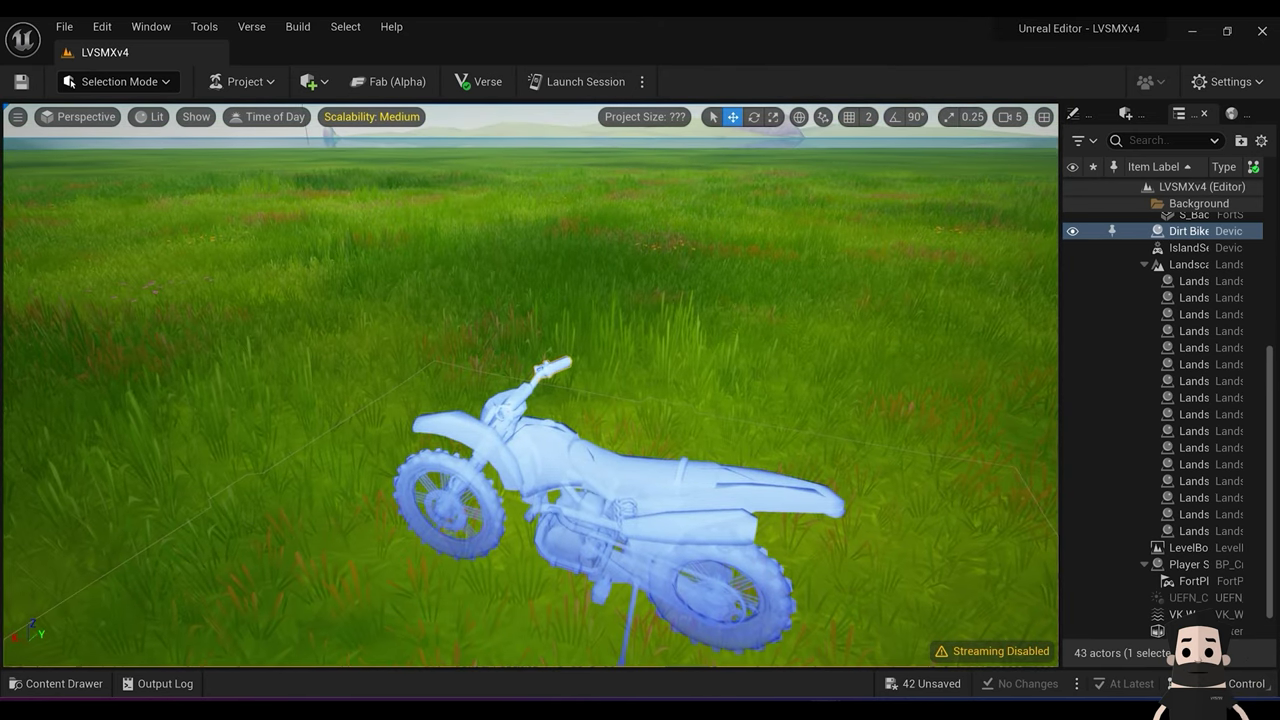
key(s)
right_drag(500, 481, 496, 489)
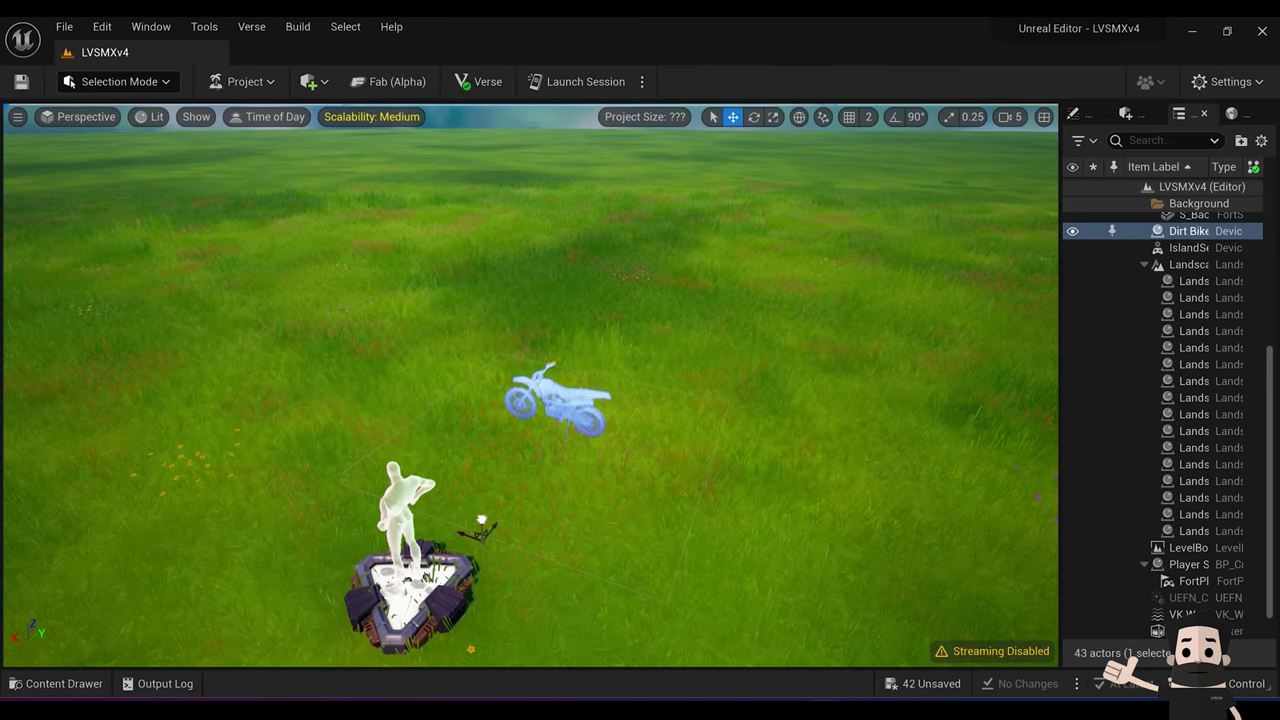
Step: Move the player spawner sideways, closer to the dirt bike
click(651, 490)
key(d)
right_drag(651, 490, 550, 425)
key(w)
click(548, 483)
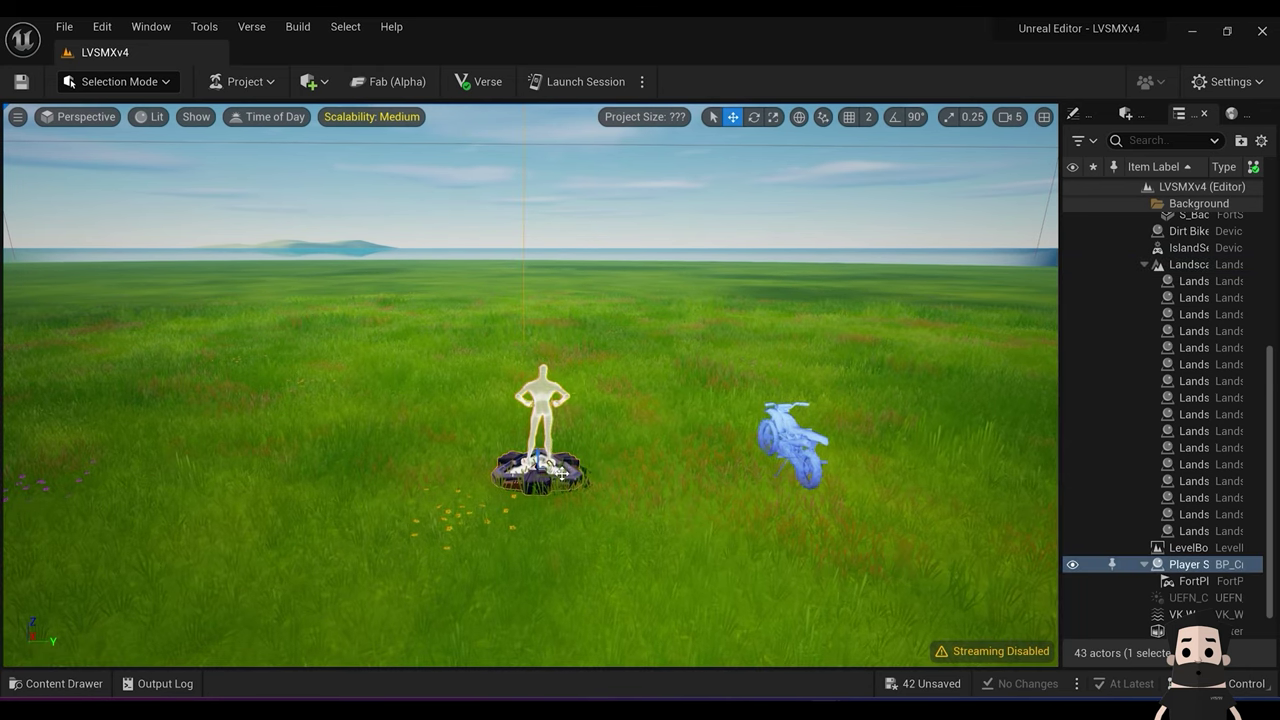
drag(563, 472, 676, 472)
right_drag(676, 472, 583, 473)
key(d)
key(a)
click(631, 465)
scroll(600, 431, down, 2)
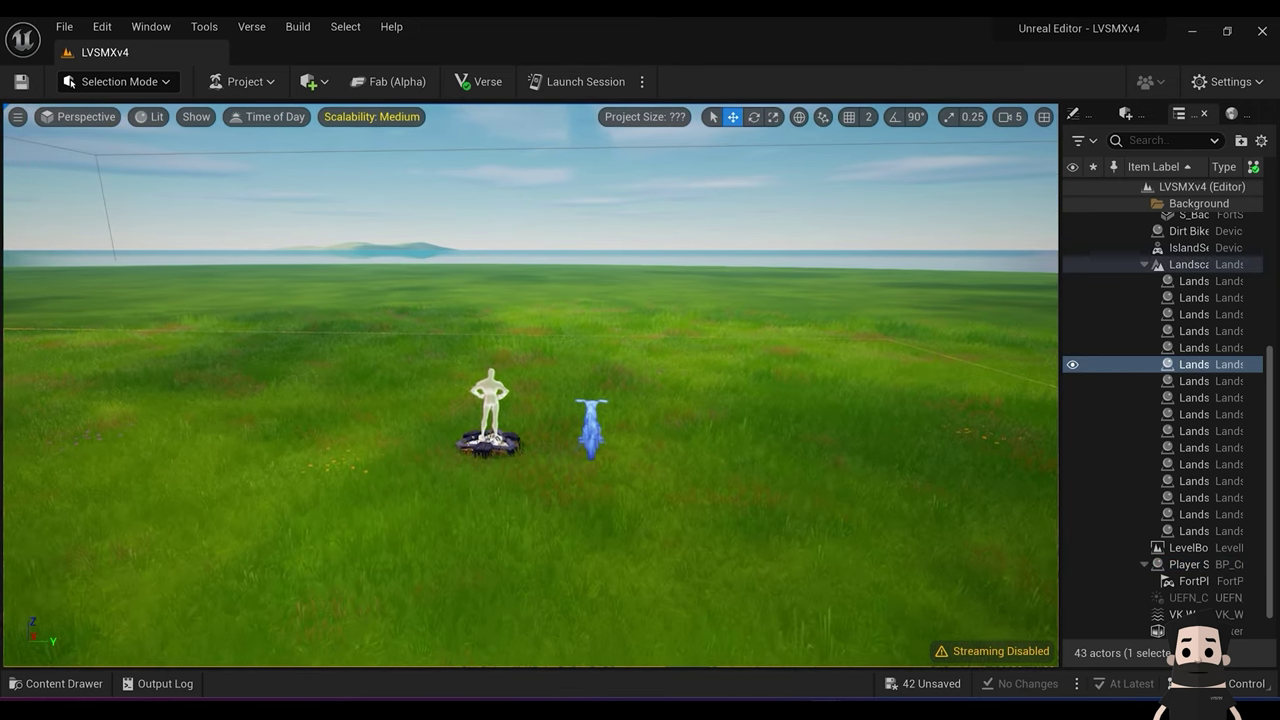
Step: Search the devices for "racem", place a Race Manager beside the dirt bike, and raise it above the grass
click(60, 684)
click(402, 502)
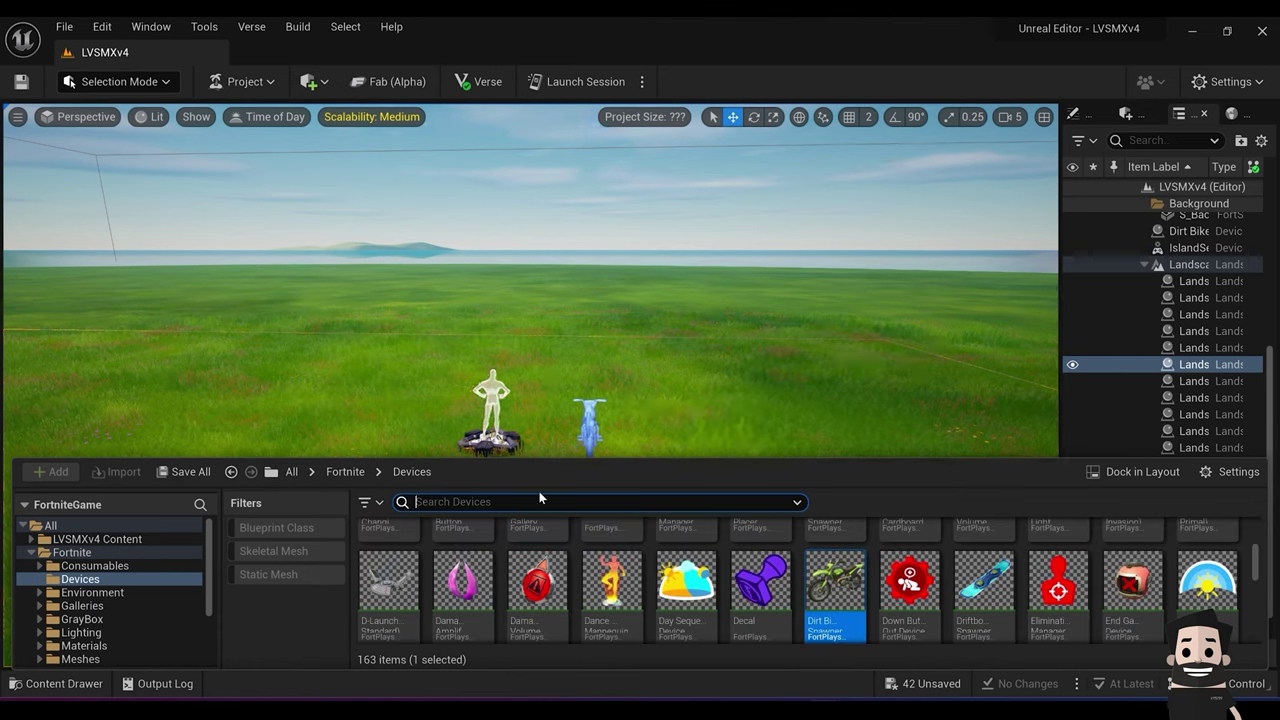
text(racem)
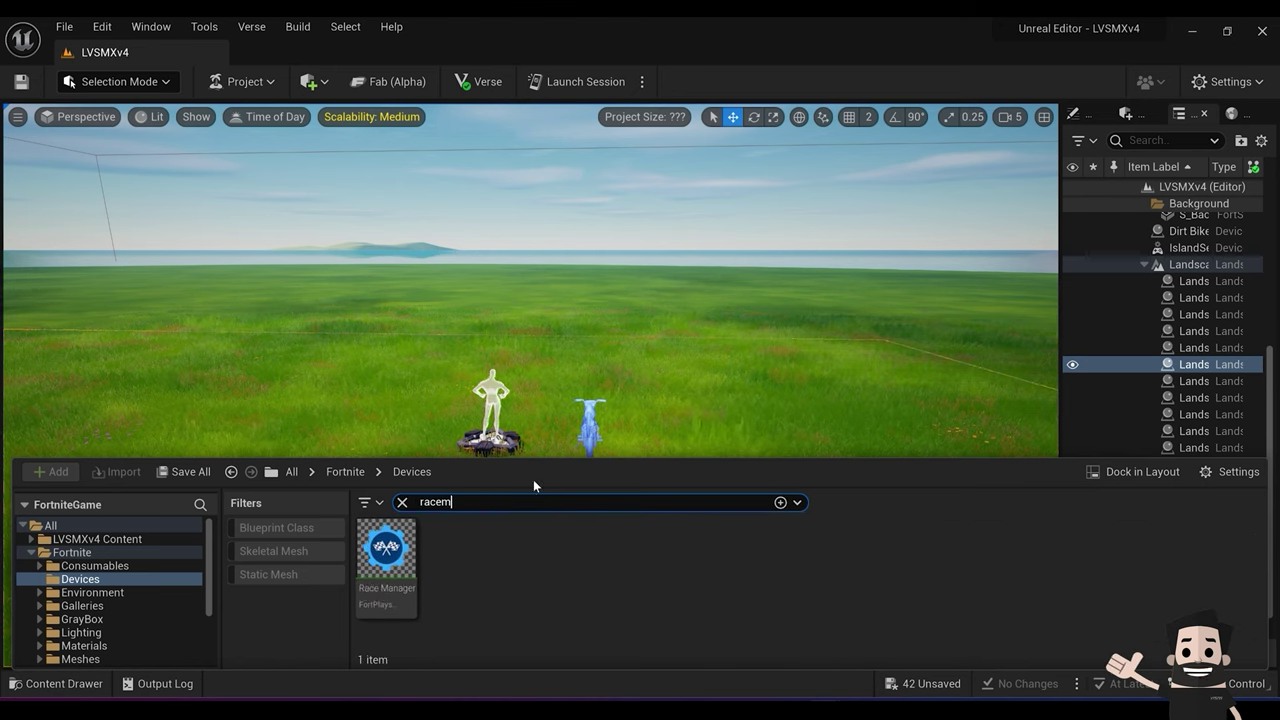
click(362, 557)
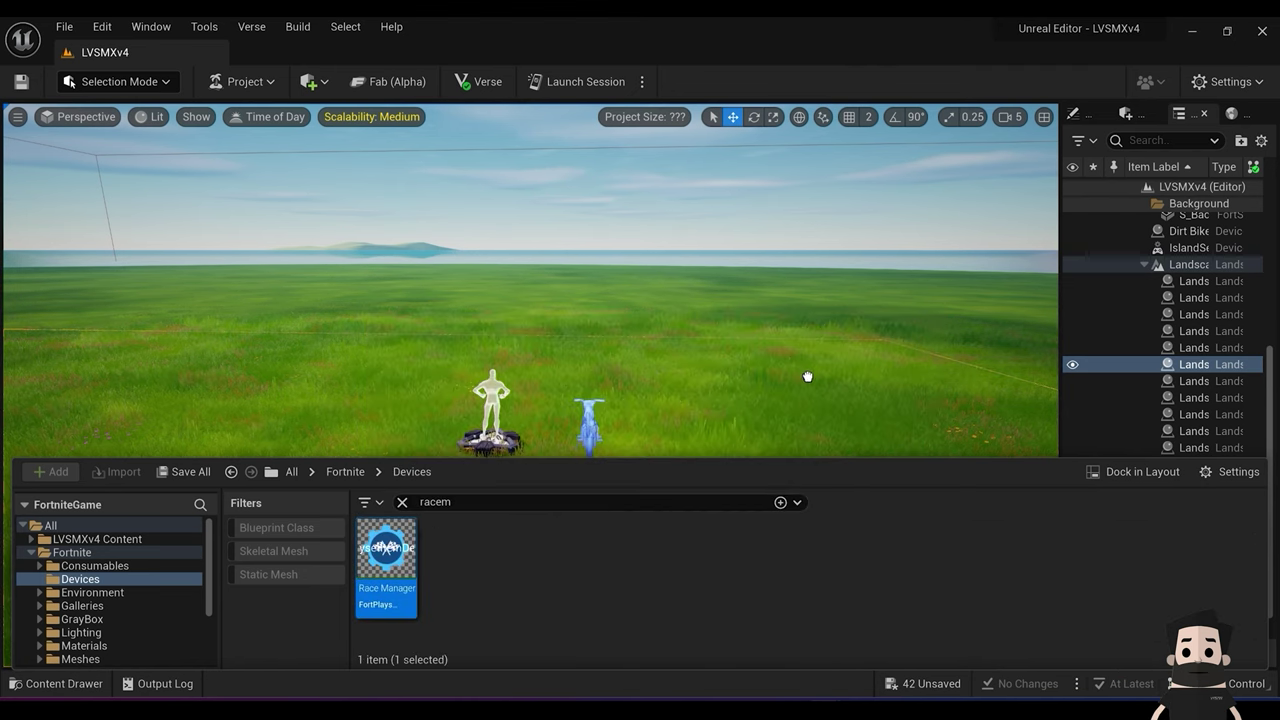
drag(674, 430, 675, 435)
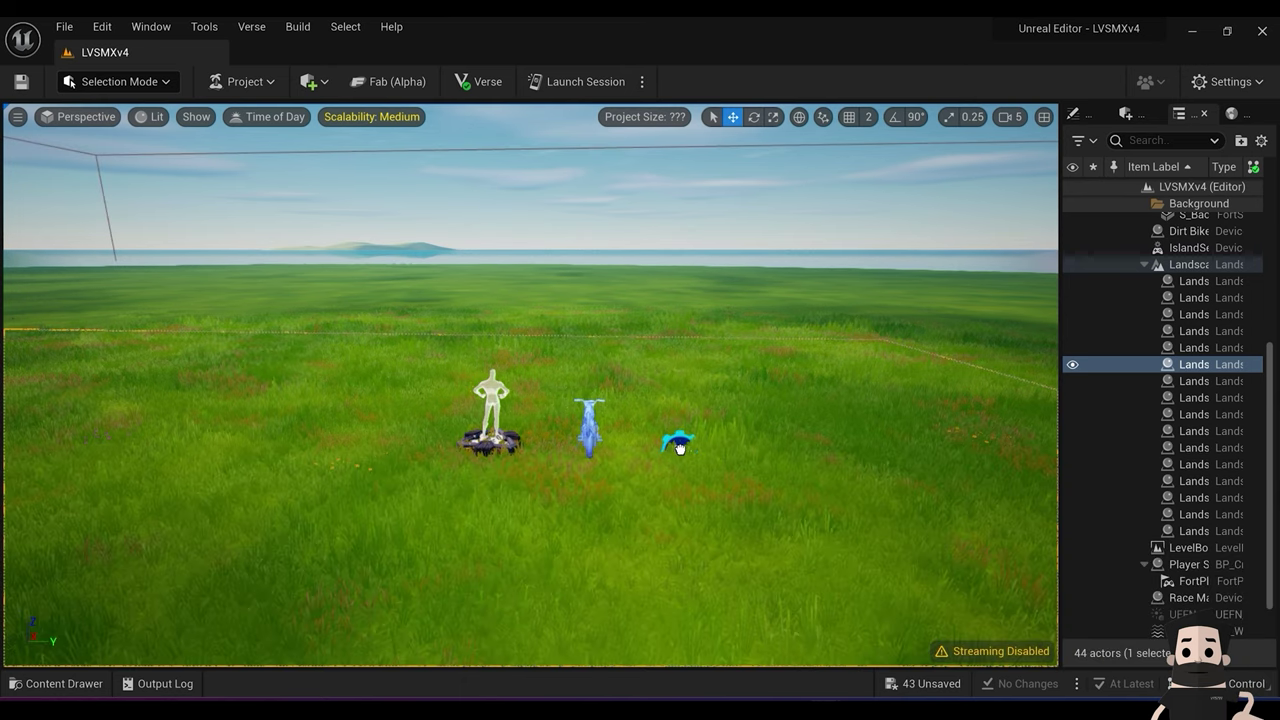
click(679, 446)
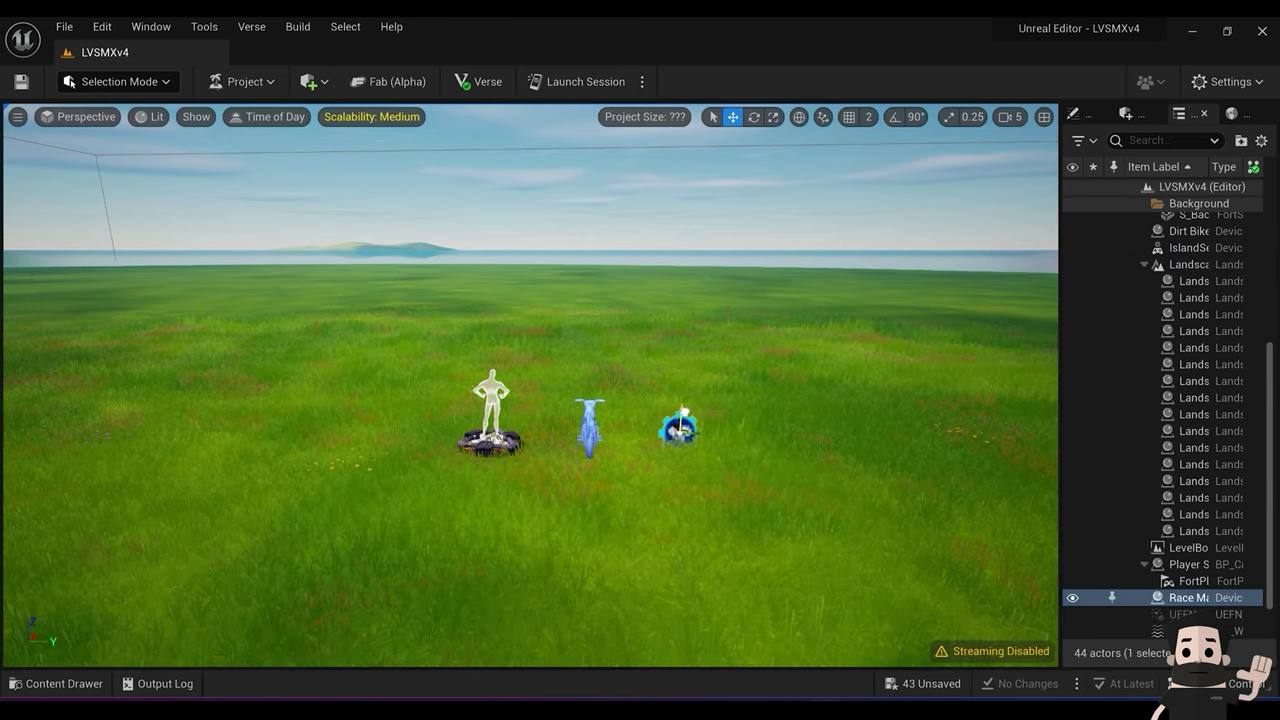
Step: Search the devices for "race" and place a Race Checkpoint on the grass next to the Race Manager
click(100, 683)
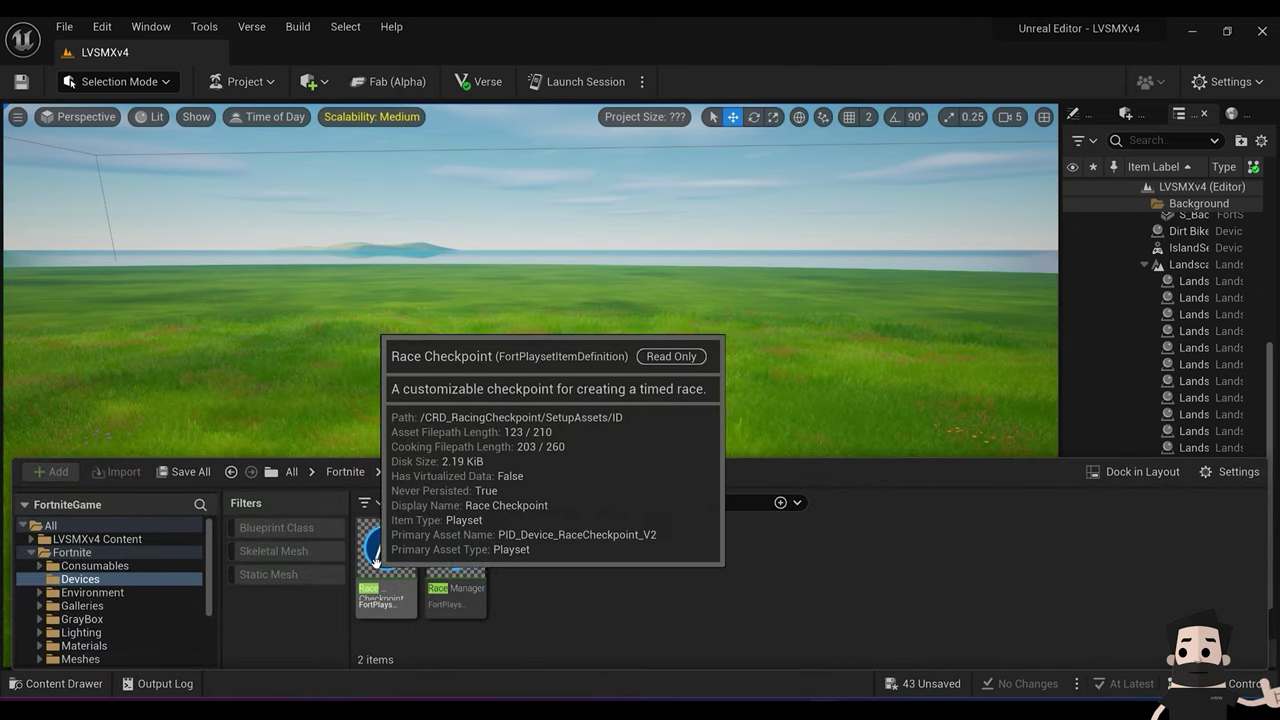
drag(398, 560, 754, 410)
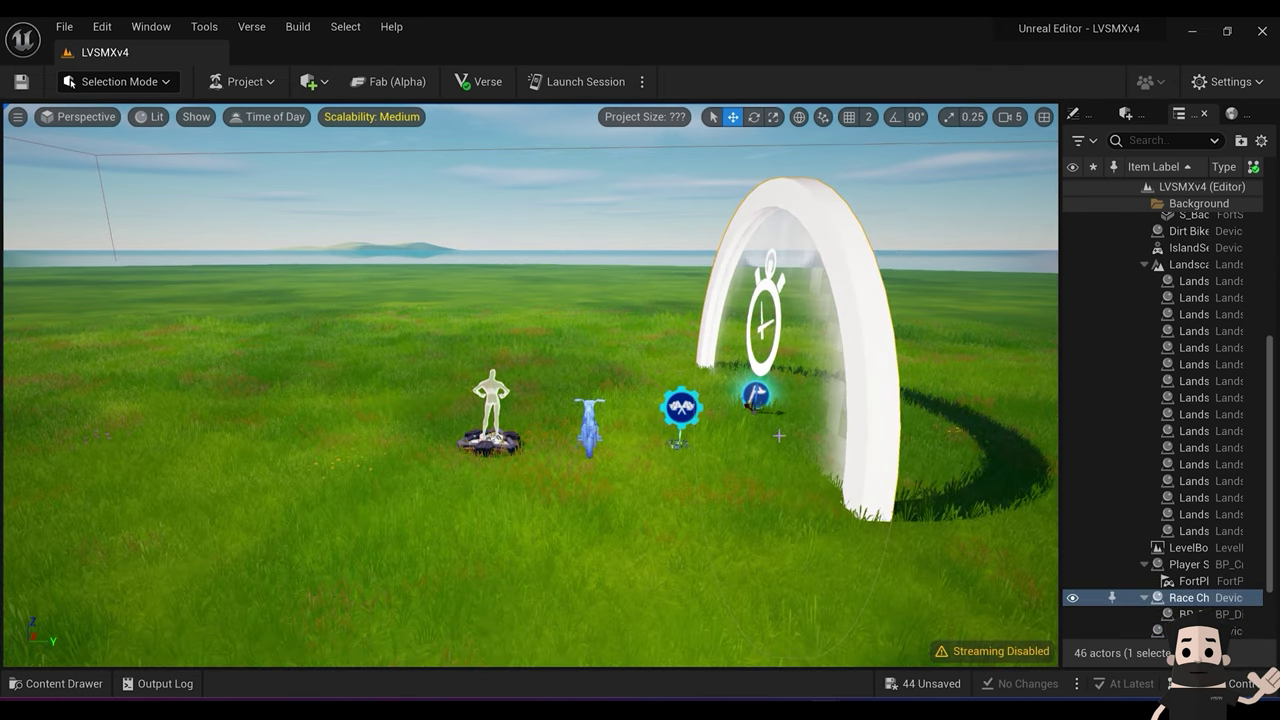
Step: Search the devices for "timed", place a Timed Objective on the grass, and move it in front of the Race Manager
click(60, 684)
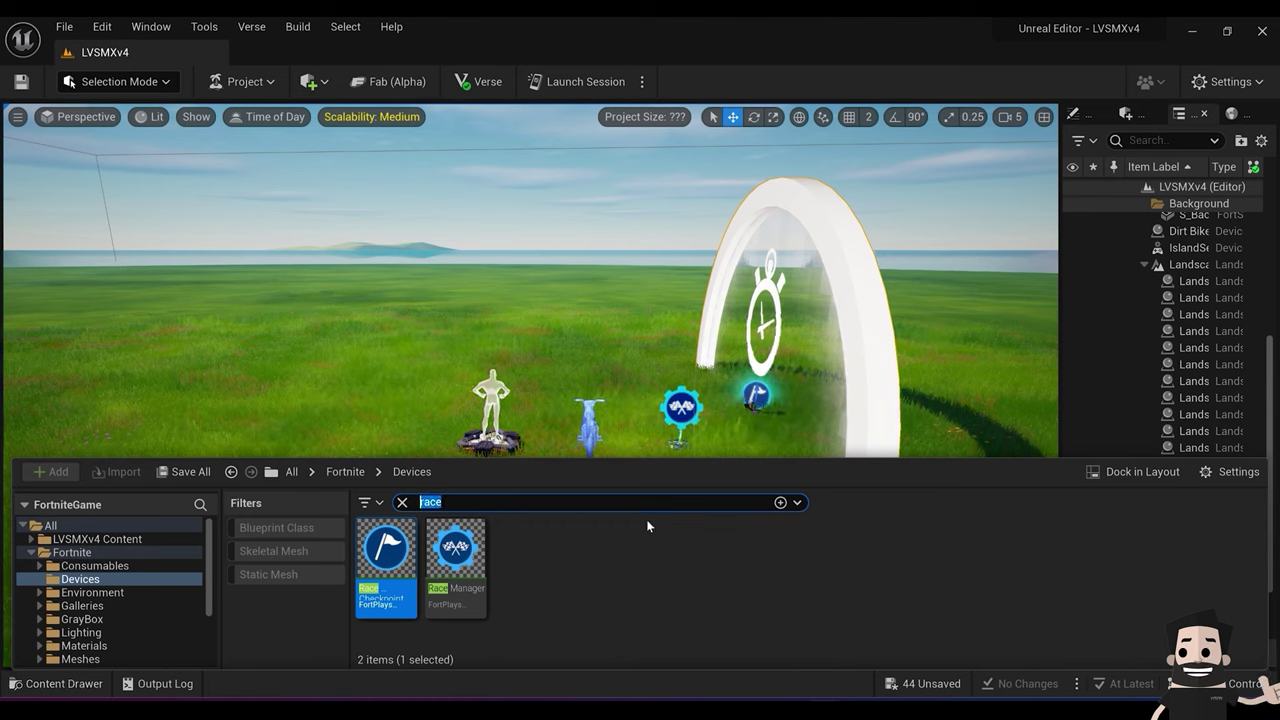
text(timed)
key(Return)
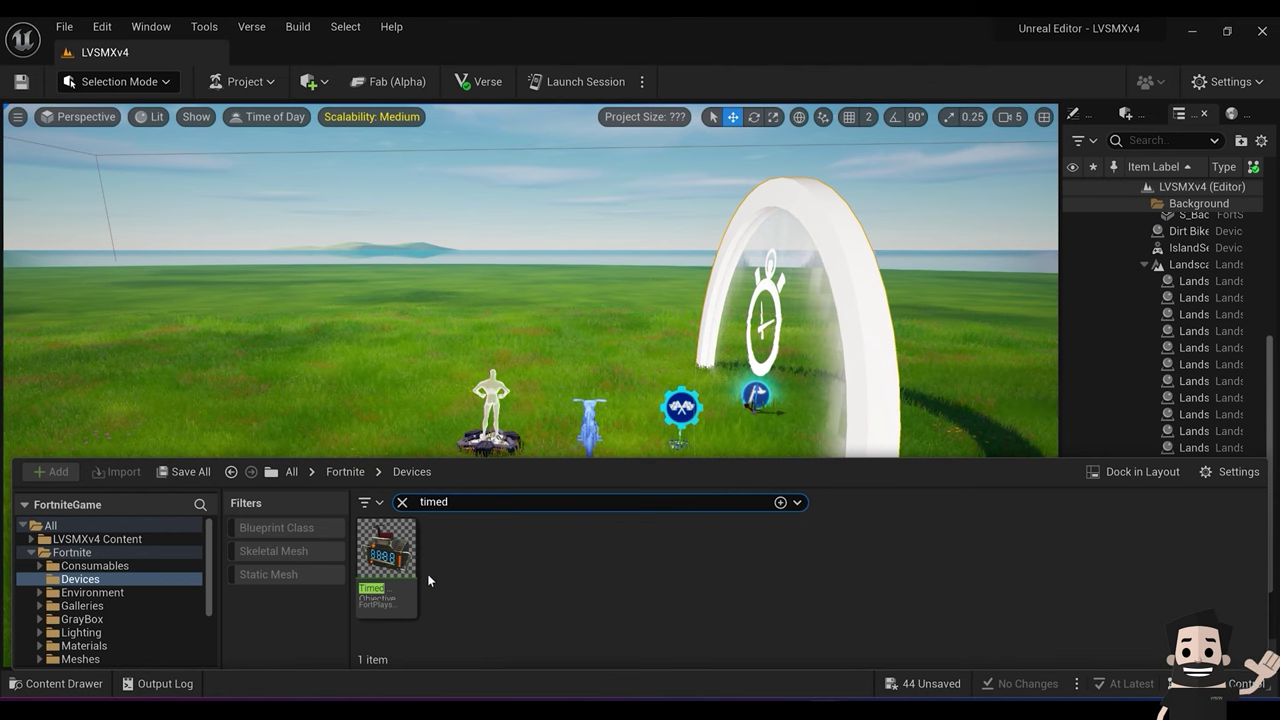
drag(388, 565, 588, 369)
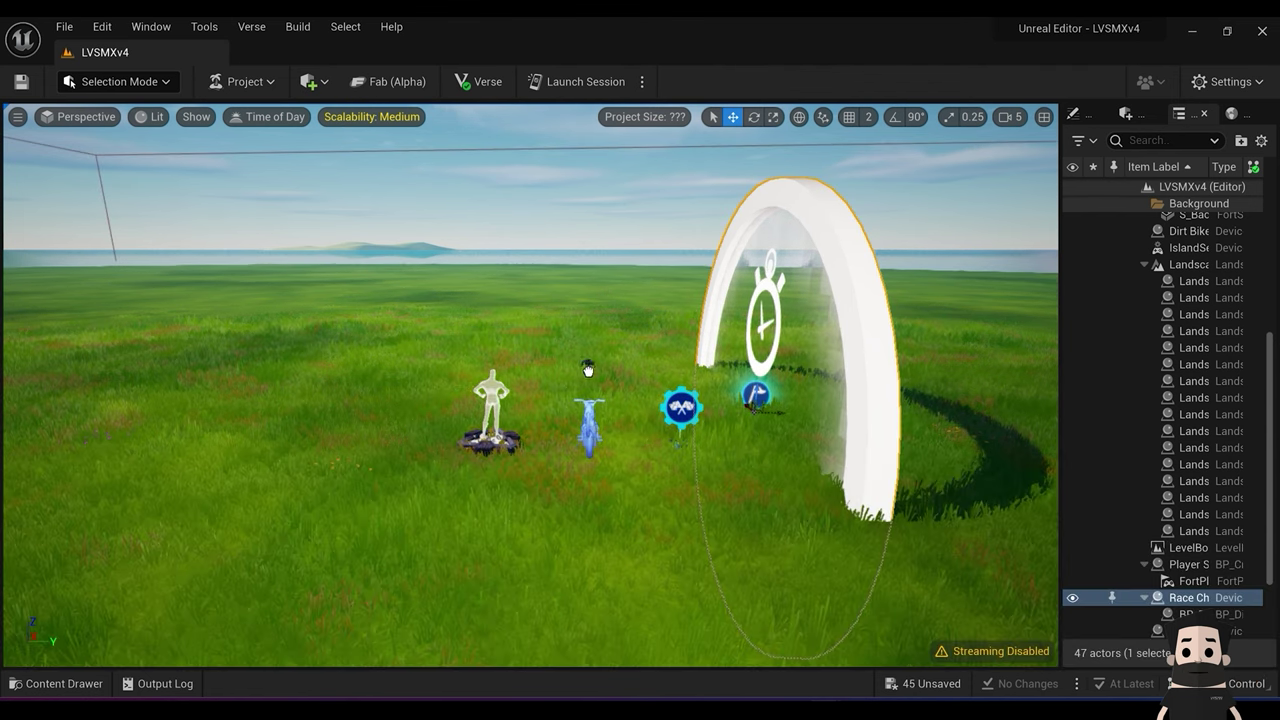
drag(606, 510, 610, 512)
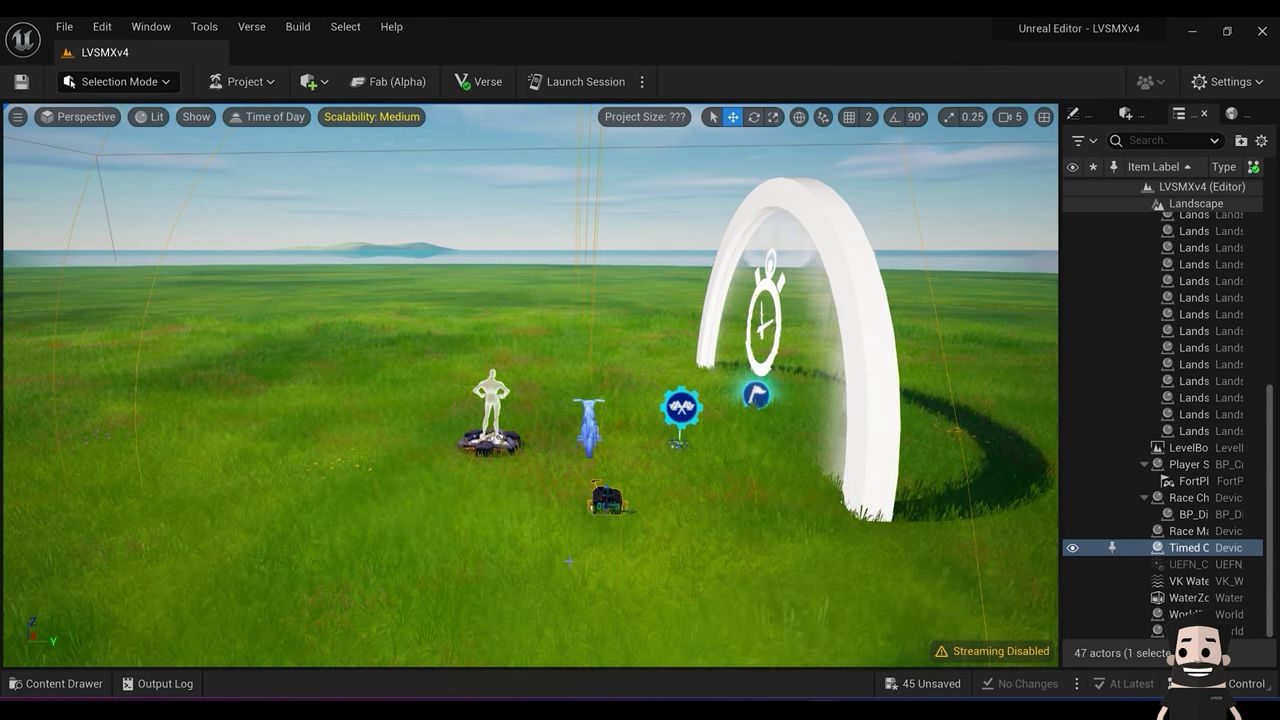
drag(640, 511, 748, 504)
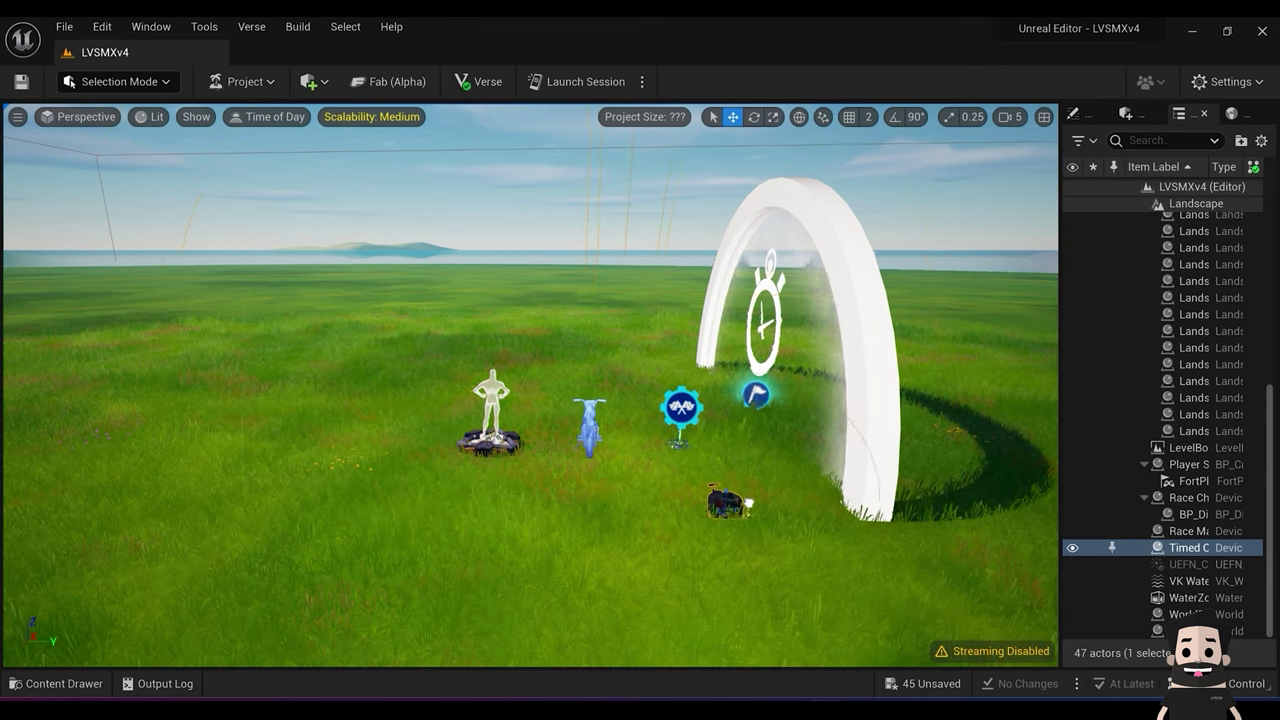
Step: Rotate the Race Checkpoint about -90 degrees and move its arch in front of the player spawner and dirt bike
click(779, 418)
mouse_move(752, 403)
mouse_down()
mouse_move(829, 443)
mouse_move(823, 429)
mouse_move(708, 393)
mouse_move(740, 410)
mouse_up()
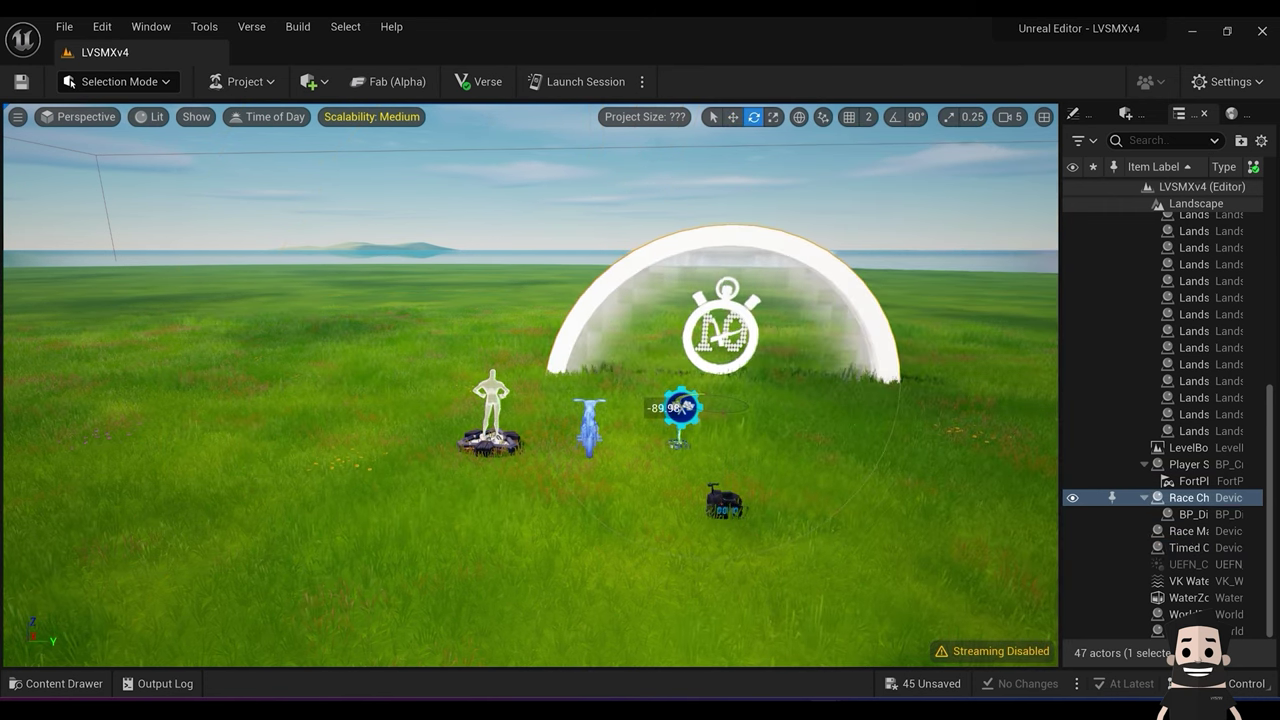
key(w)
drag(740, 403, 580, 403)
Step: Raise the Race Checkpoint so its marker and more of the arch stand above the grass
key(e)
key(w)
right_drag(580, 409, 610, 418)
alt+drag(540, 432, 453, 440)
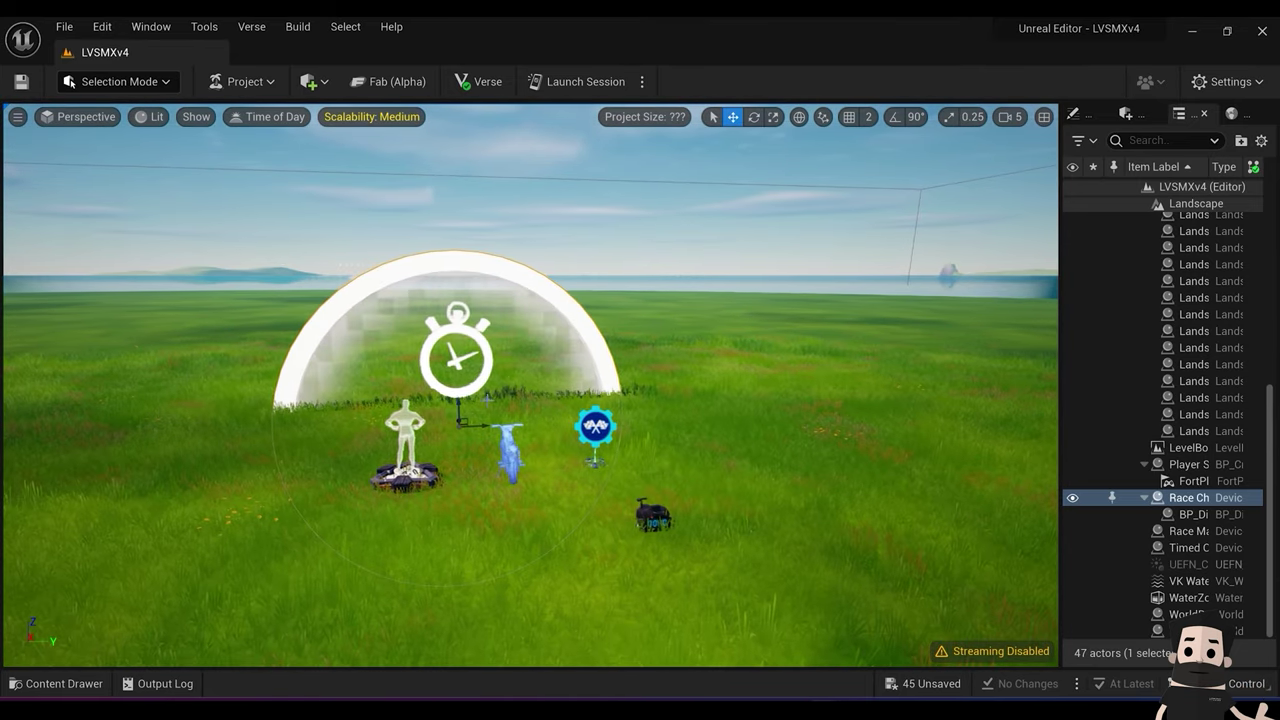
key(e)
drag(487, 378, 477, 343)
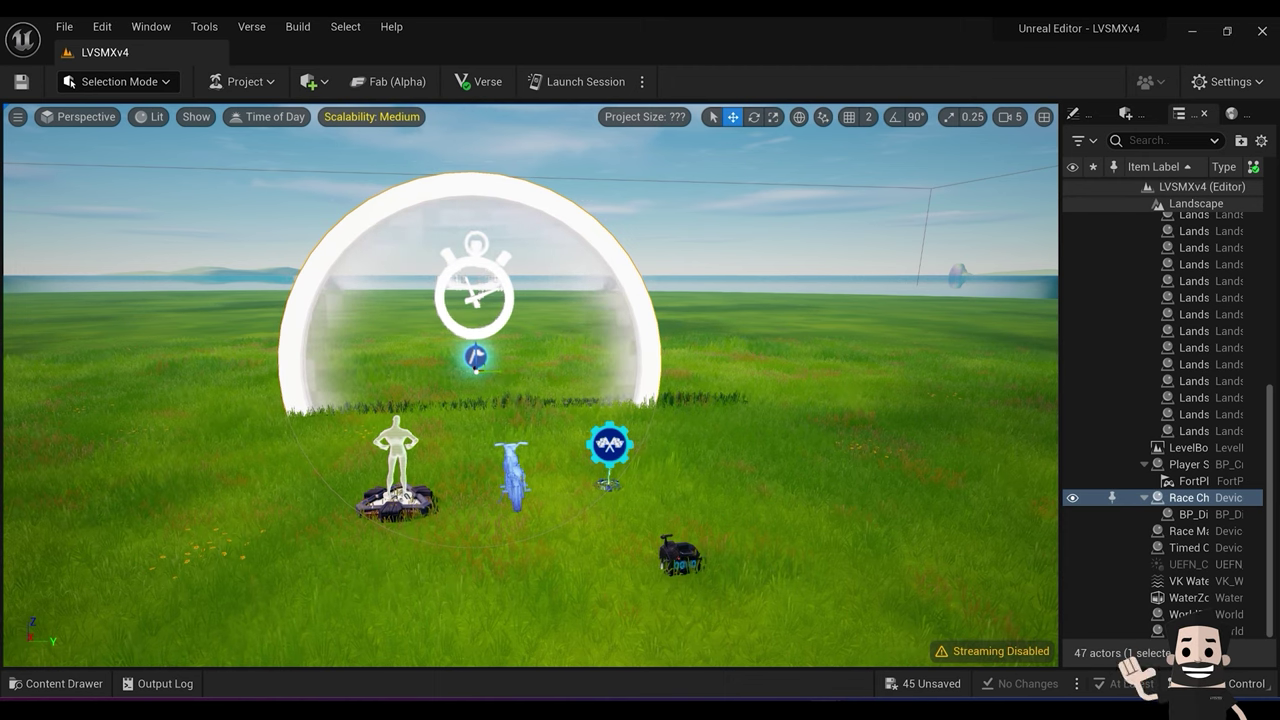
Step: Search the devices for "score" and place a Score Manager beside the Race Manager, with an End Game device near the Timed Objective
click(700, 450)
right_drag(700, 450, 800, 510)
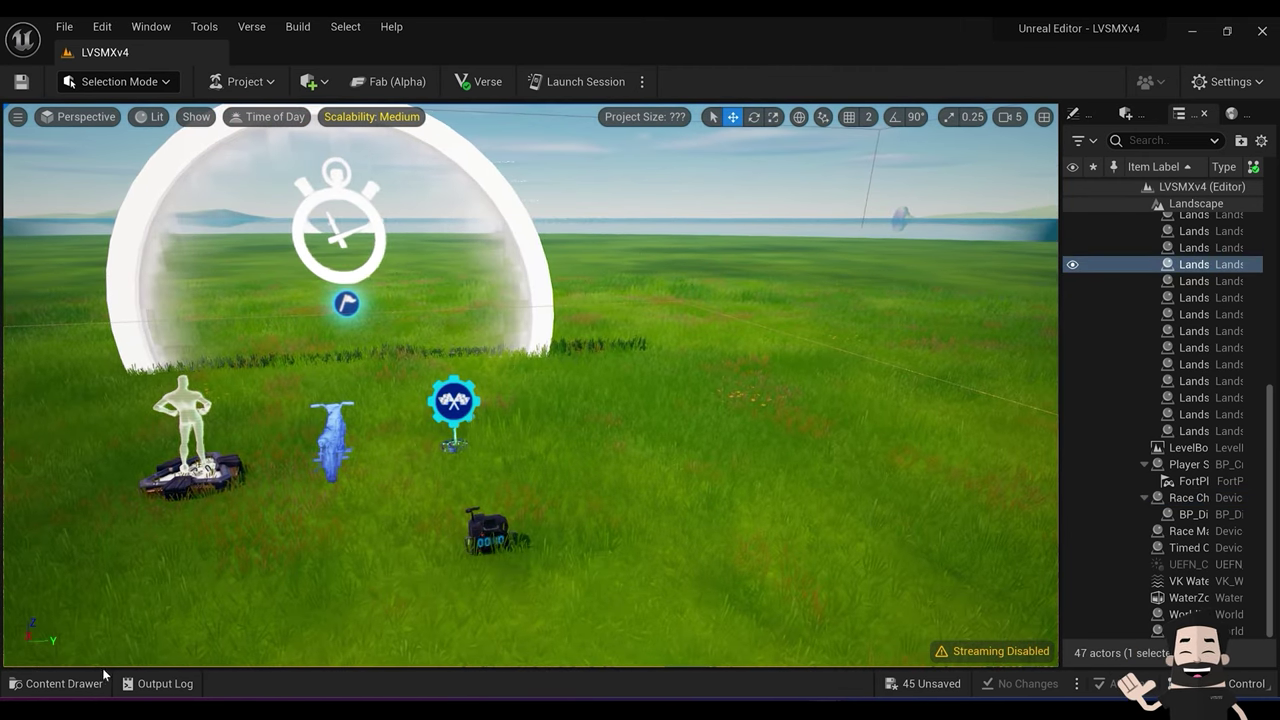
click(64, 683)
text(score)
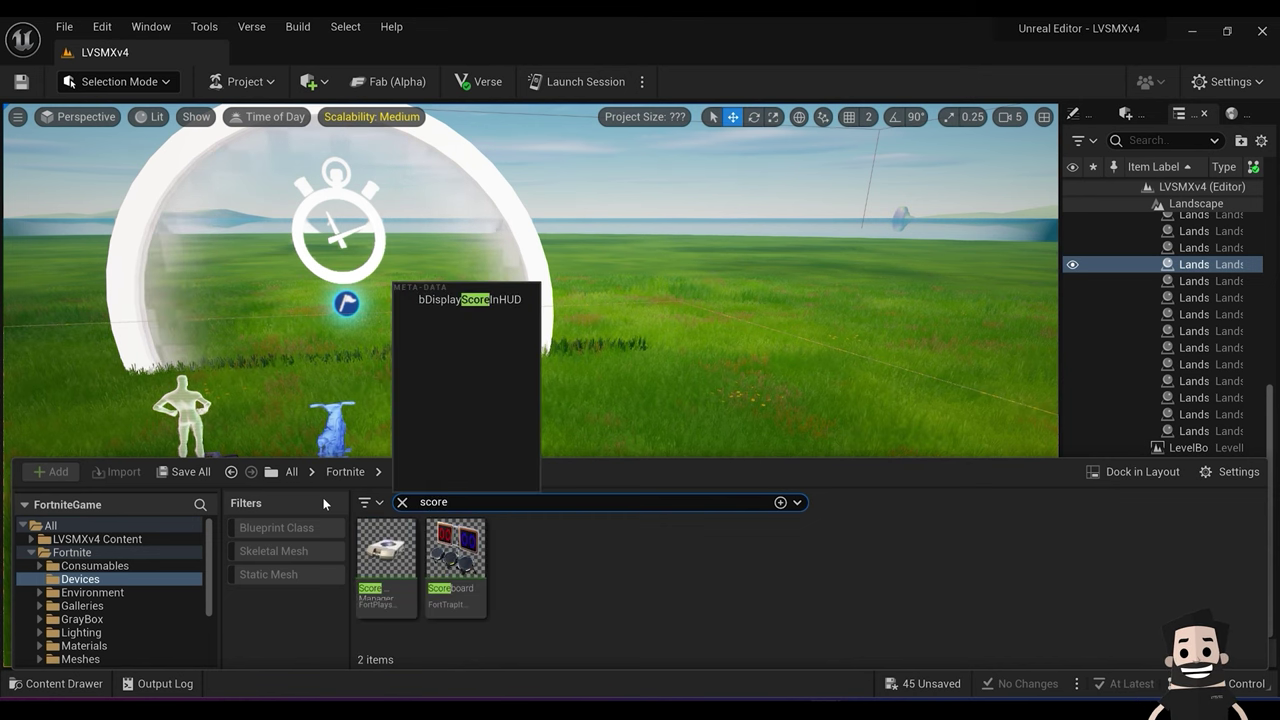
drag(386, 555, 452, 442)
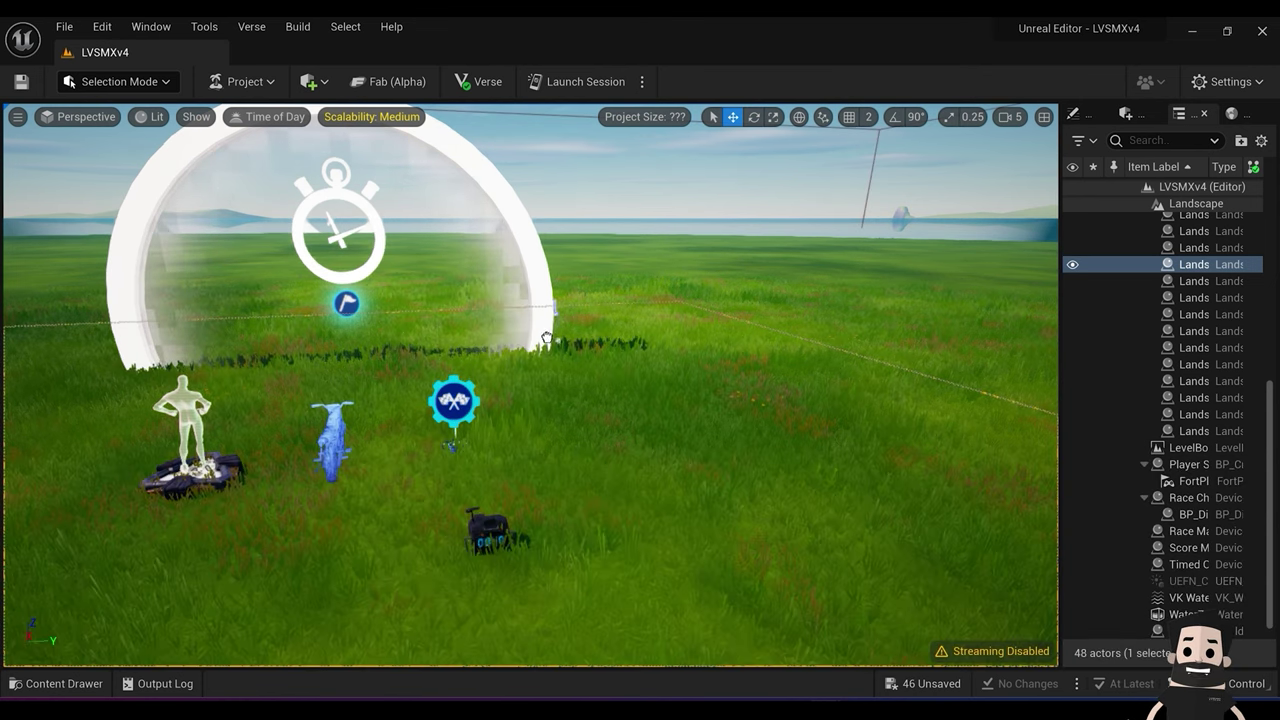
drag(545, 451, 578, 478)
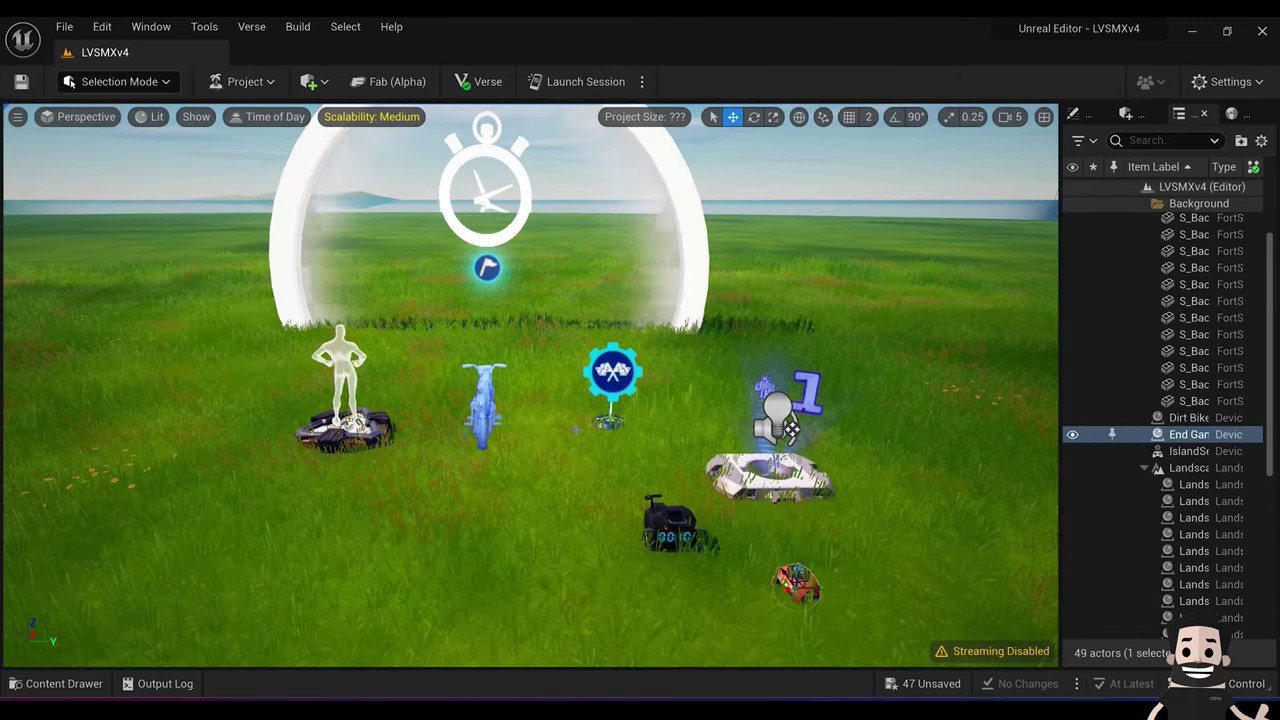
Step: Select the Race Manager and bring the whole group of placed devices into view
click(608, 388)
right_drag(604, 402, 606, 362)
key(s)
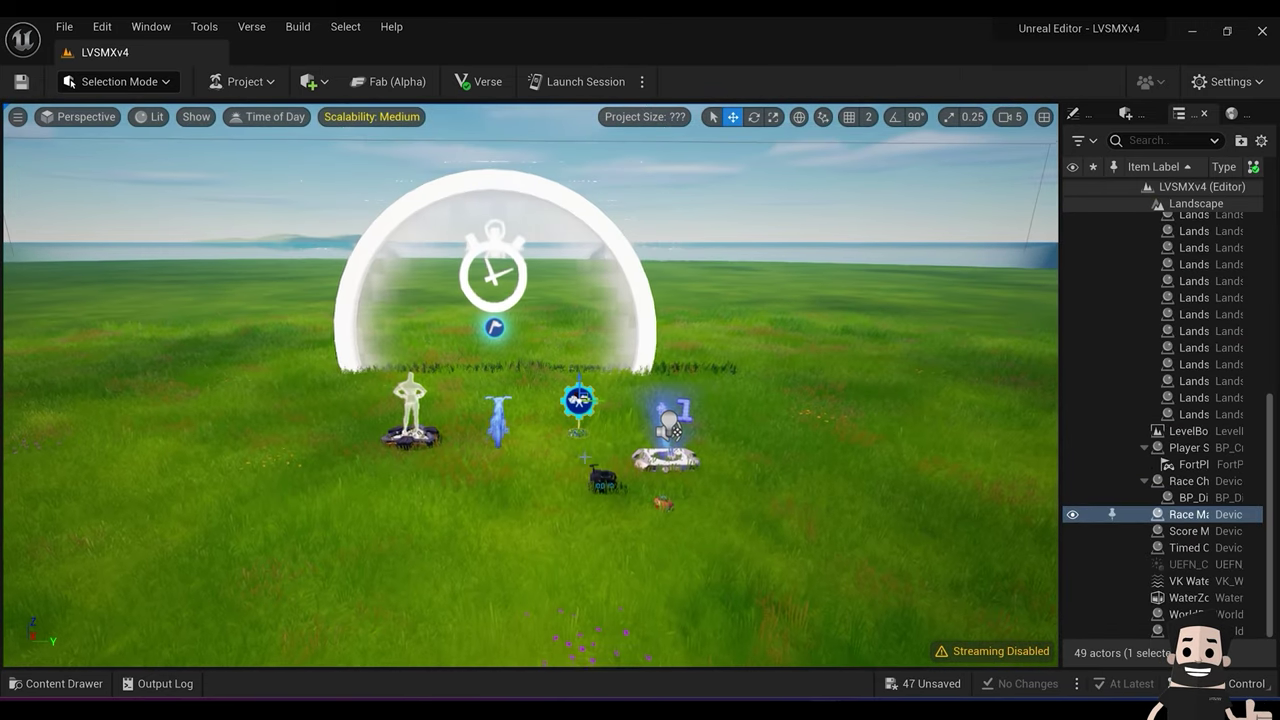
Step: Move the Race Manager, Score Manager, Timed Objective and End Game devices together, well away from the dirt bike
click(670, 428)
drag(691, 462, 878, 462)
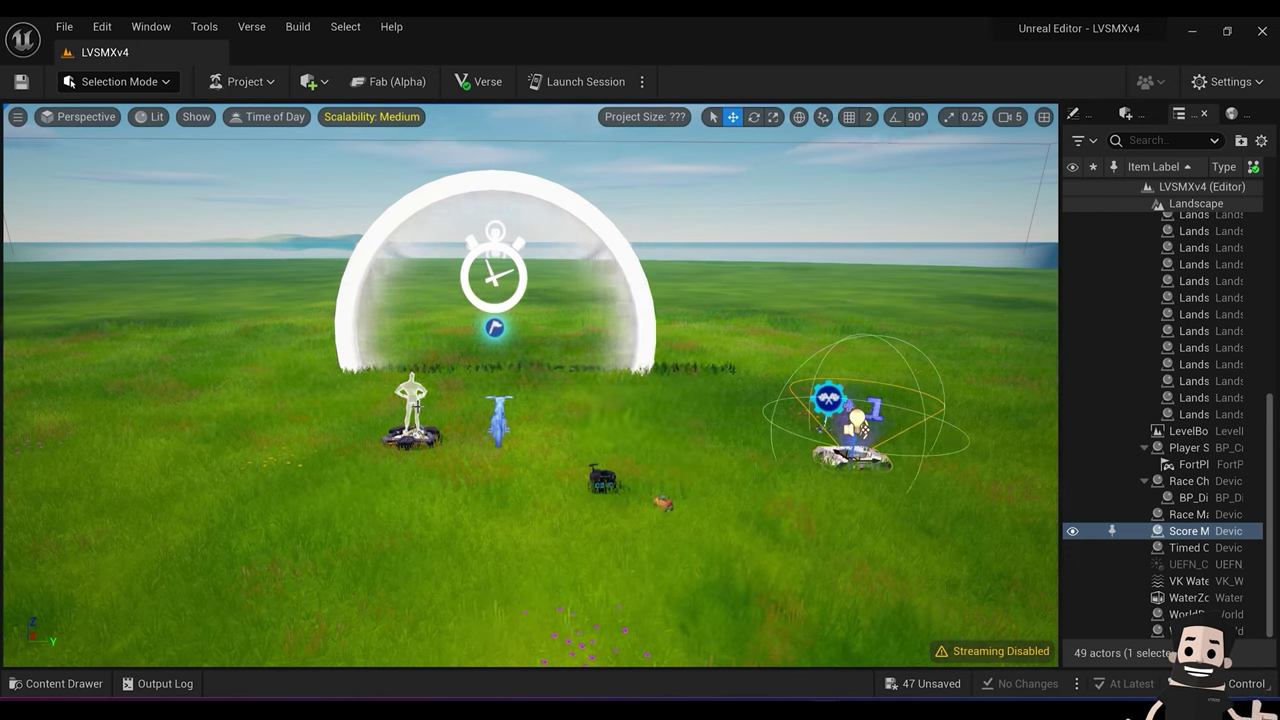
click(664, 503)
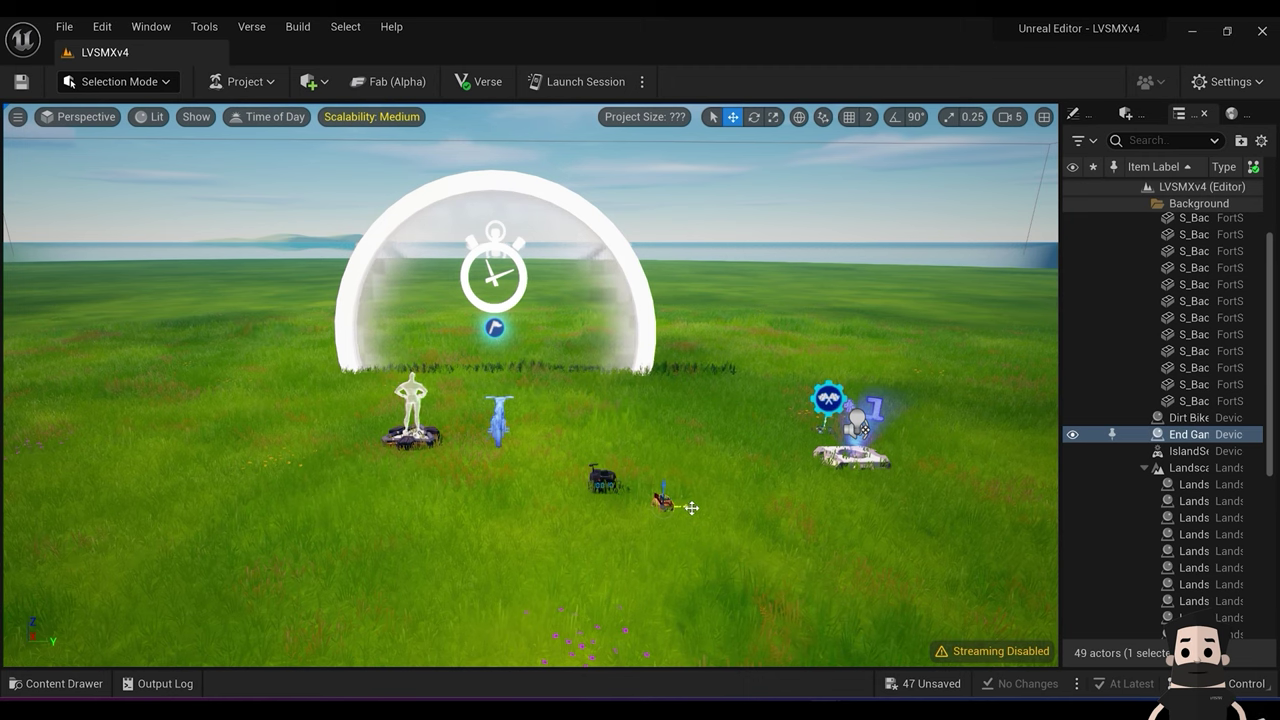
click(604, 481)
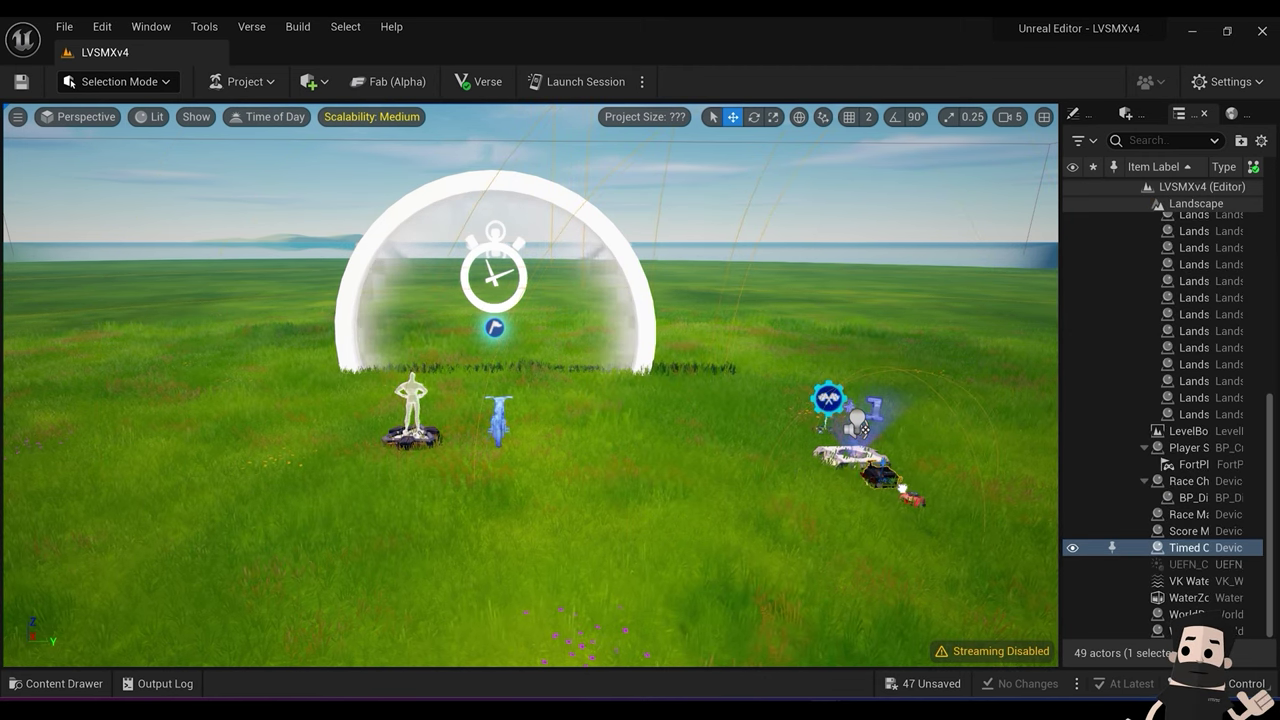
Step: Inspect the player spawner, dirt bike, checkpoint and regrouped devices from close up and from a distance
key(w)
right_drag(604, 481, 1000, 490)
click(1190, 247)
click(1189, 514)
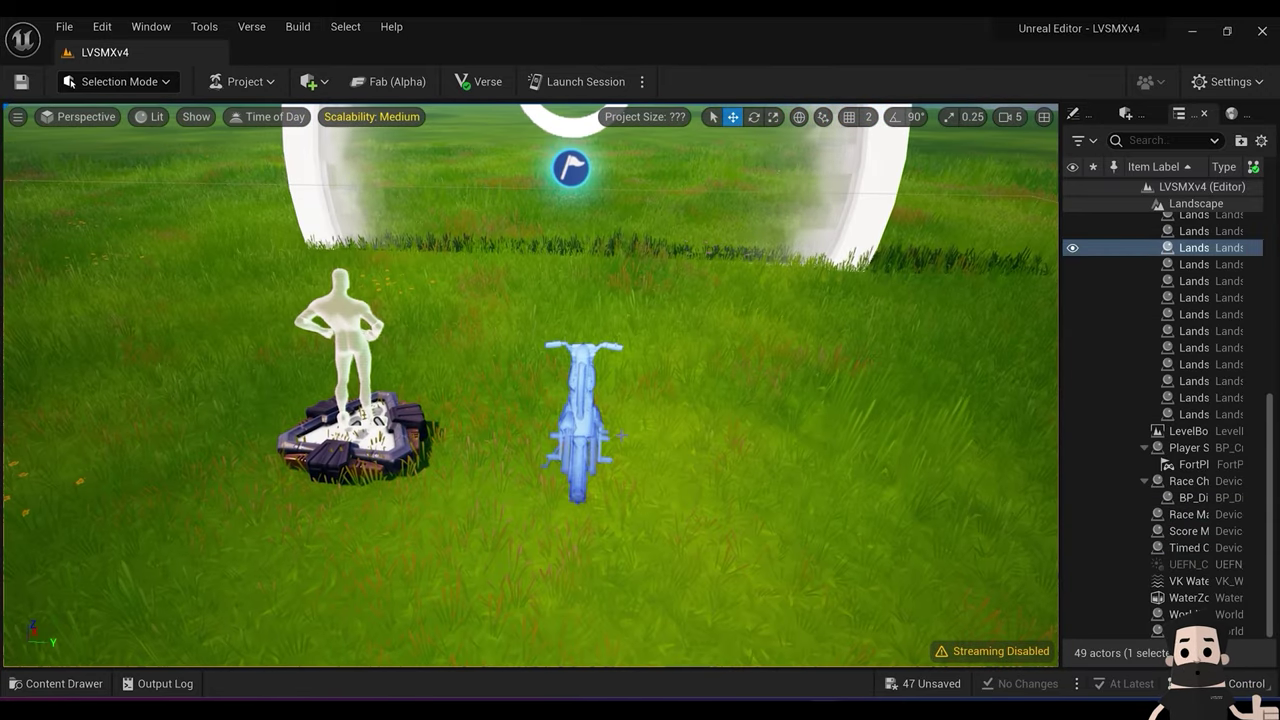
key(s)
right_drag(620, 437, 835, 365)
key(a)
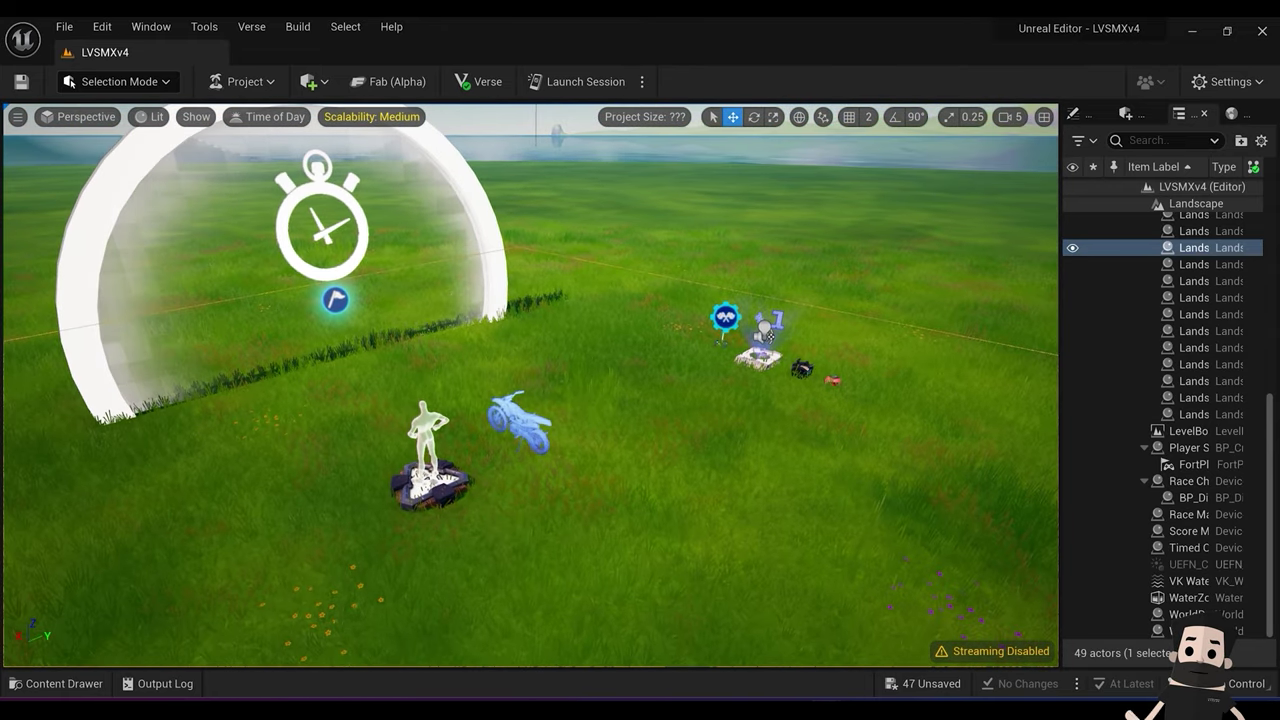
right_drag(769, 337, 594, 452)
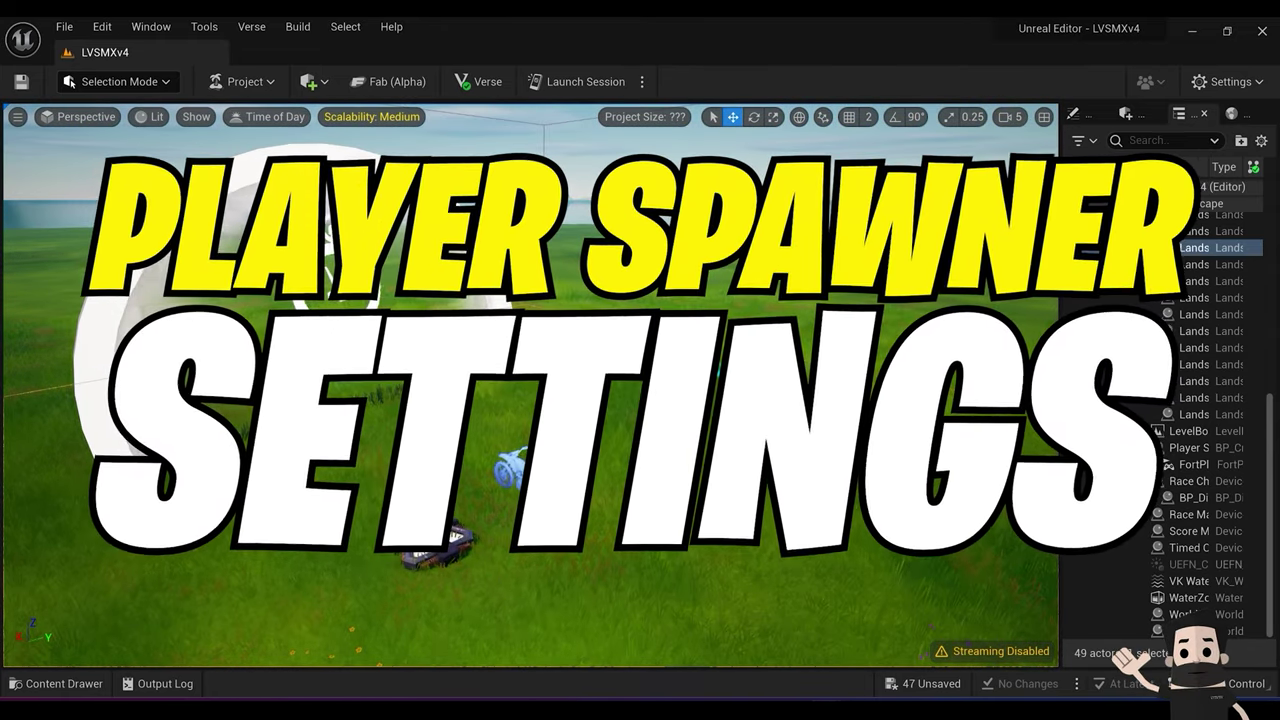
Step: Select the Player Spawner and show its details with more width for the settings
click(440, 552)
drag(1060, 380, 779, 375)
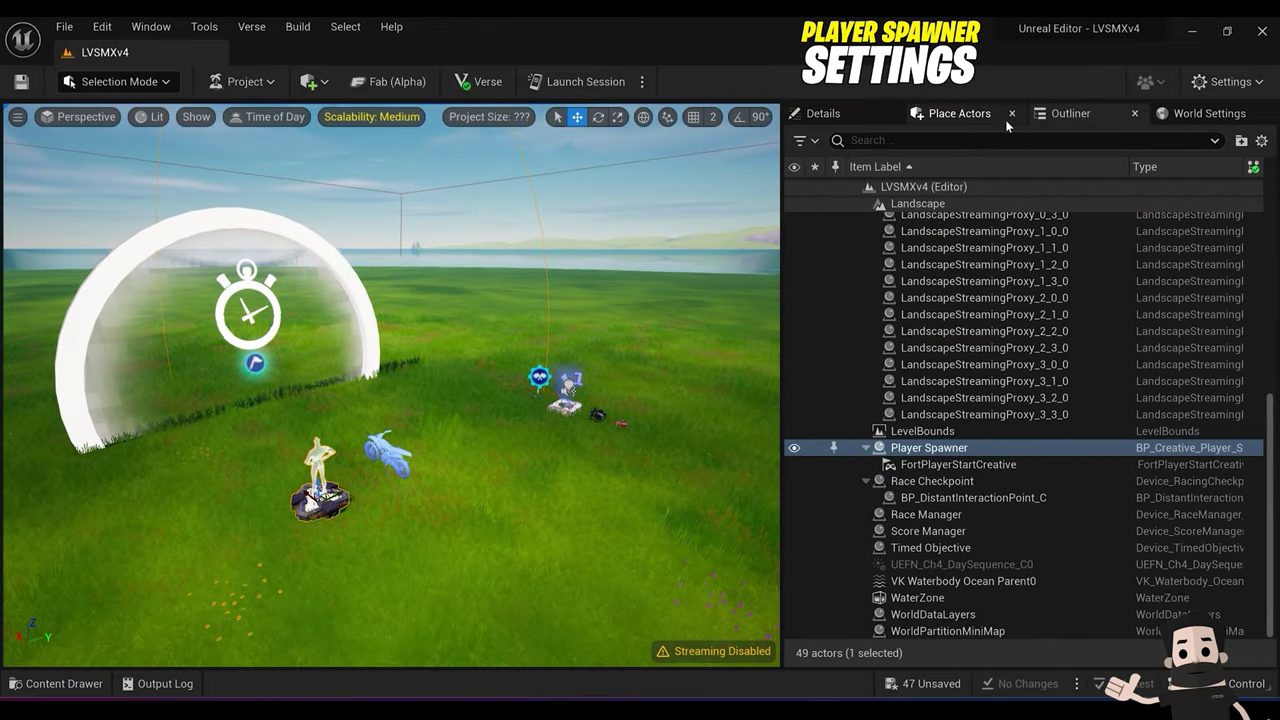
click(845, 115)
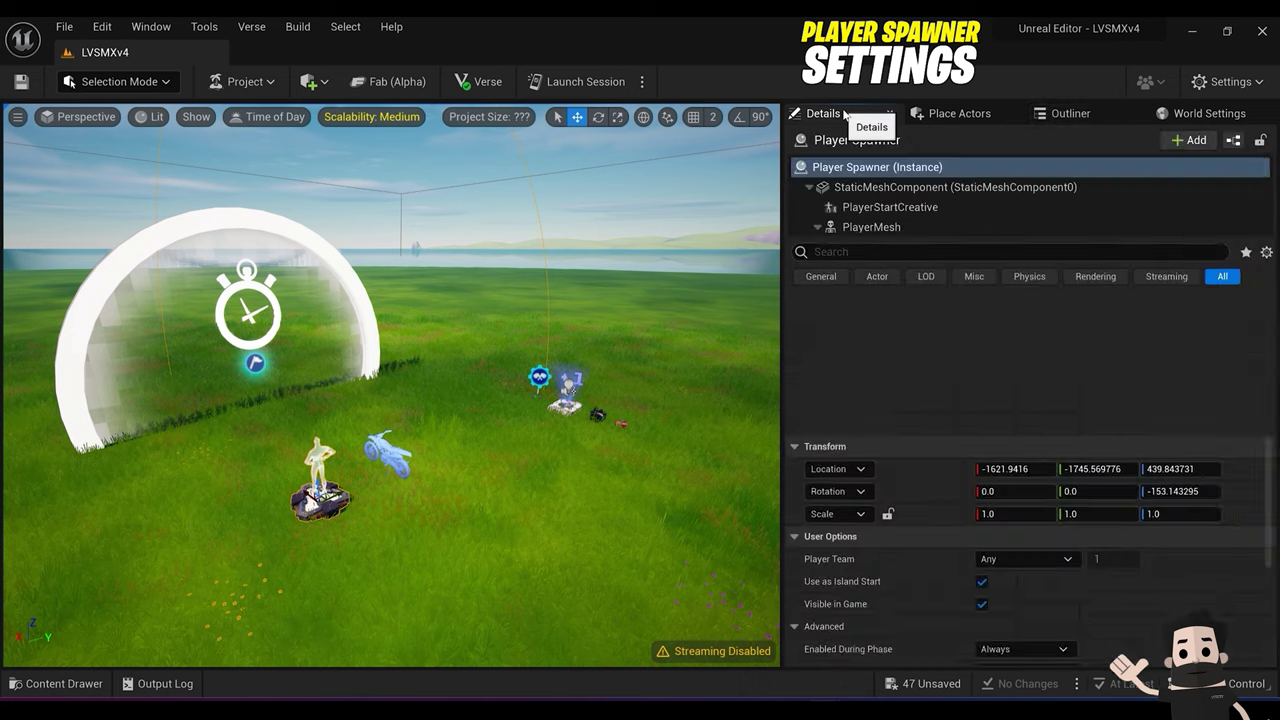
scroll(607, 463, down, 2)
Step: Set the Player Spawner's Player Team to Team Index 1
key(w)
right_drag(607, 463, 540, 540)
key(s)
mouse_move(598, 438)
right_down()
mouse_move(575, 475)
mouse_move(530, 475)
mouse_move(590, 480)
mouse_move(598, 438)
right_up()
key(w)
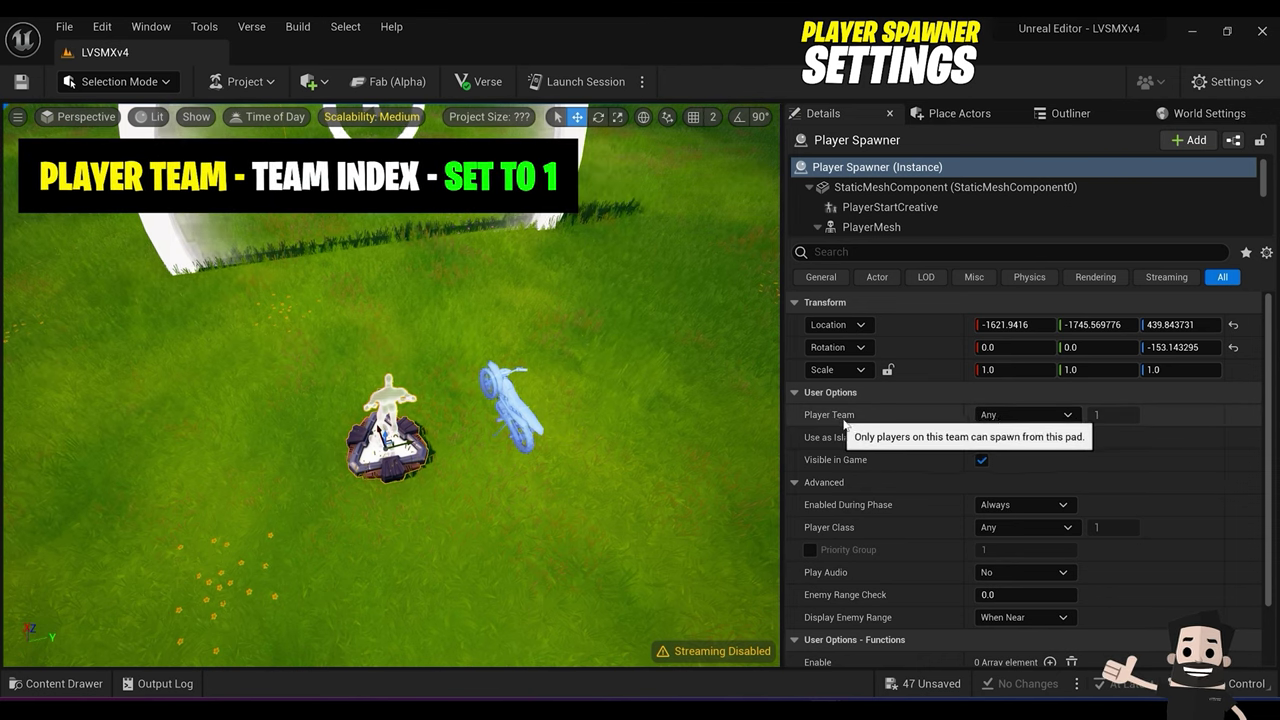
click(1030, 414)
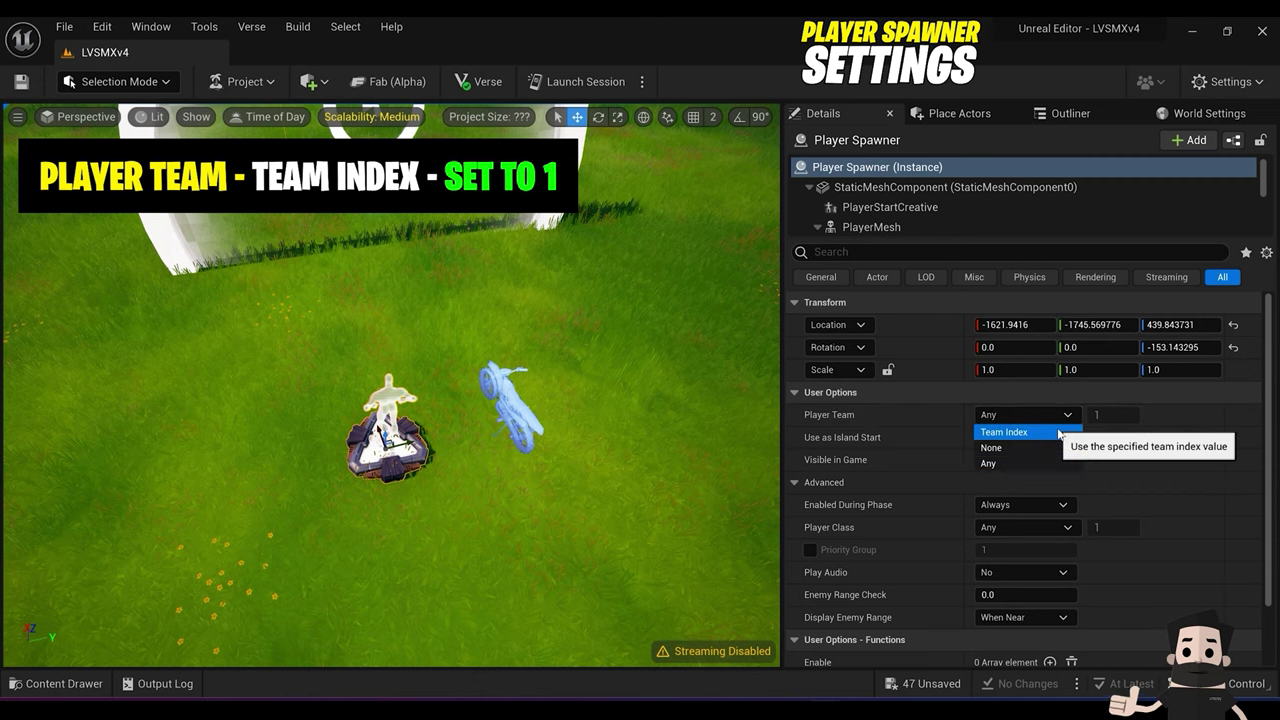
click(1040, 432)
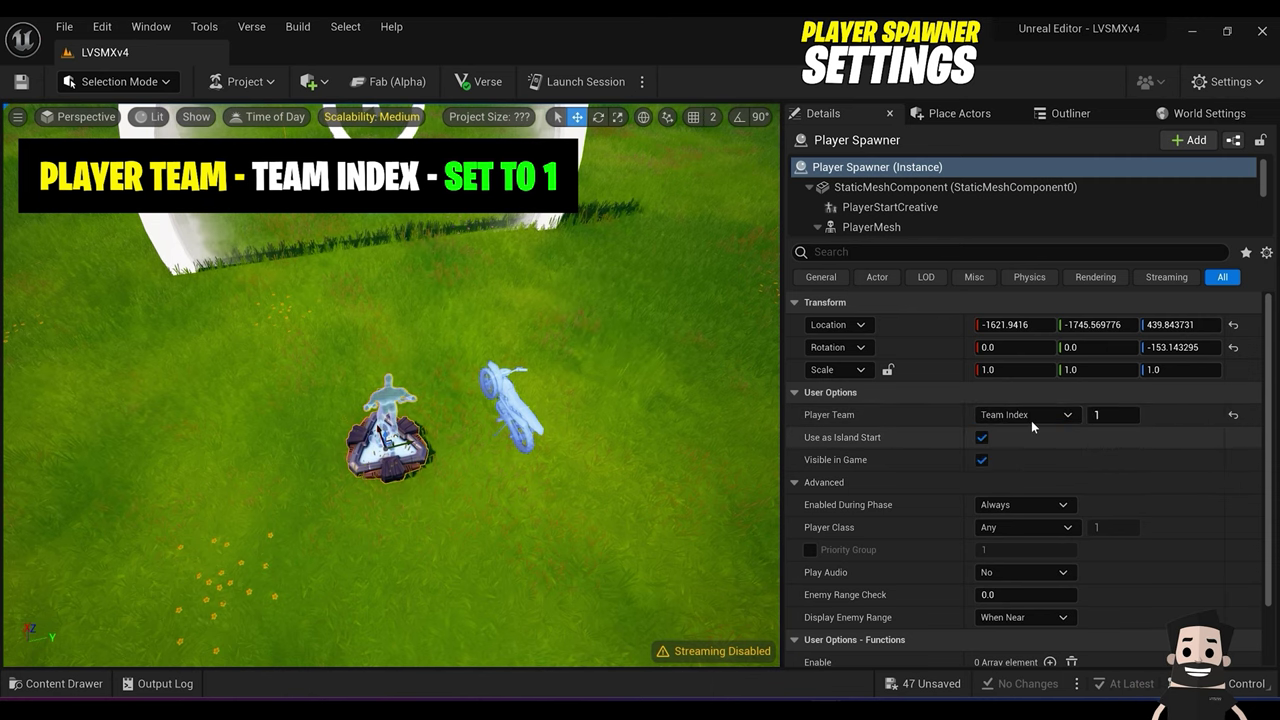
Step: Turn off Visible in Game for the Player Spawner
right_drag(640, 420, 548, 368)
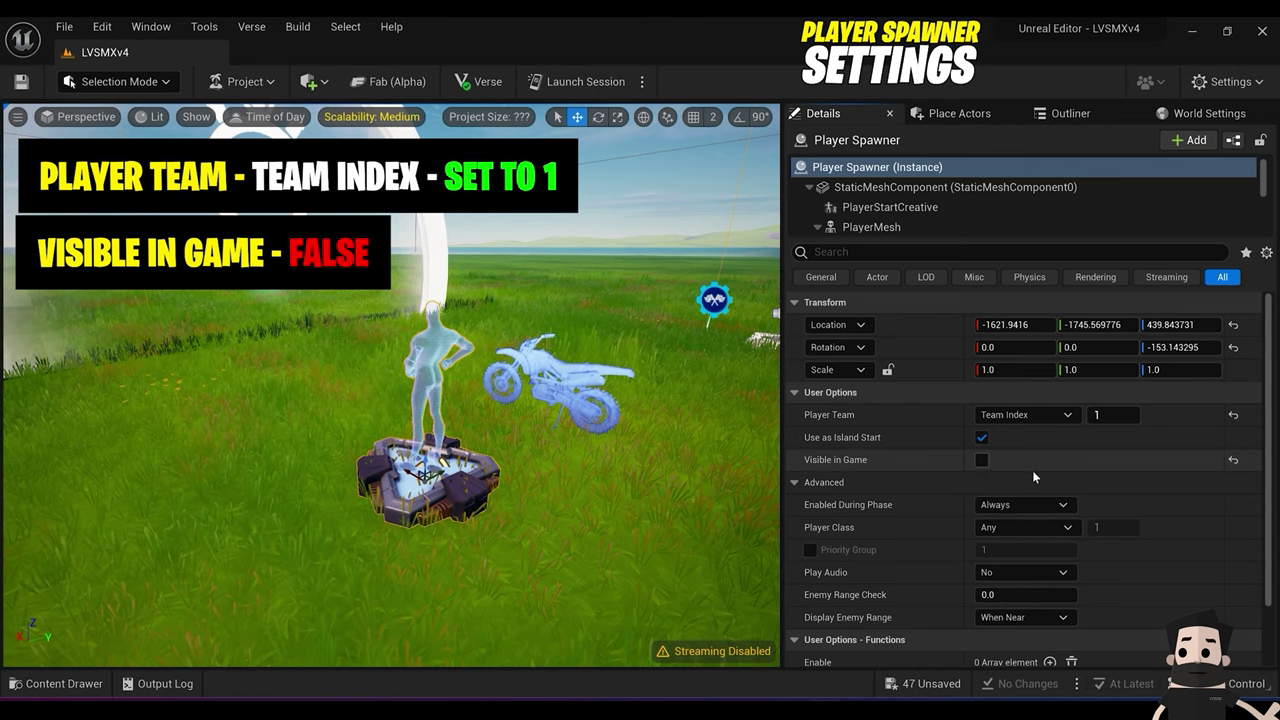
scroll(1041, 458, down, 1)
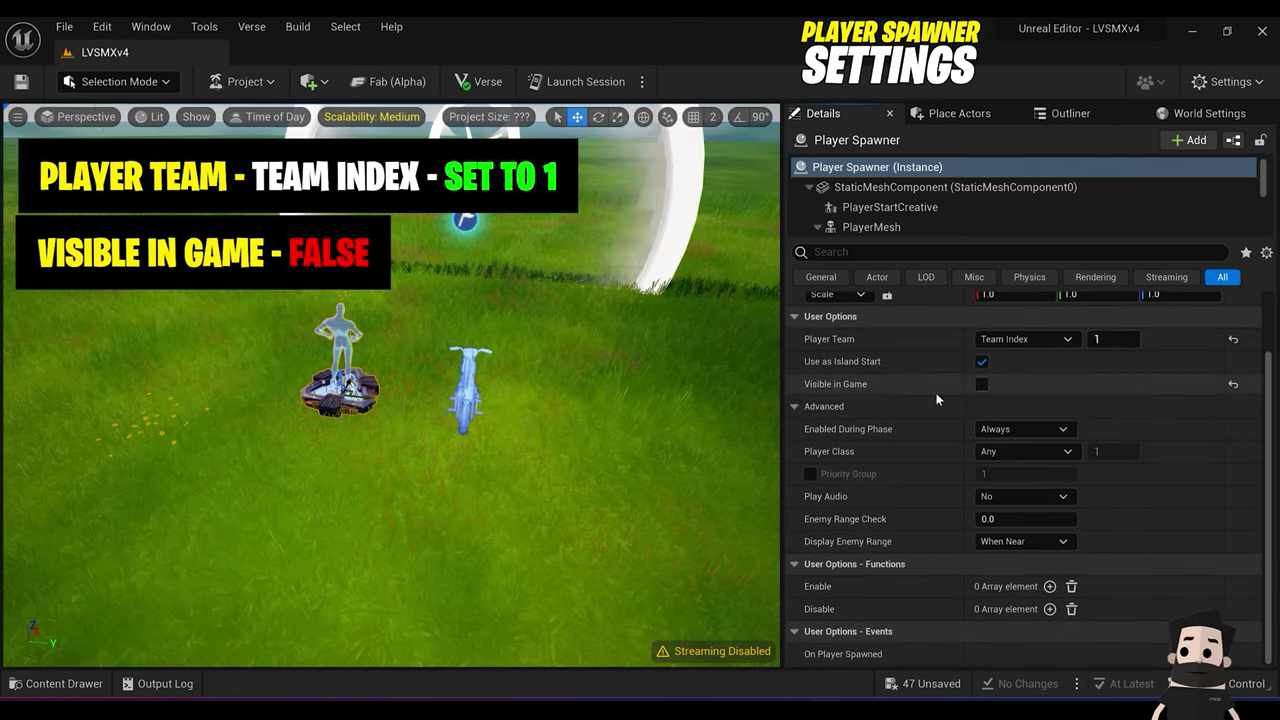
mouse_move(600, 340)
right_down()
mouse_move(540, 280)
mouse_move(570, 275)
mouse_move(510, 295)
mouse_move(570, 300)
mouse_move(590, 320)
right_up()
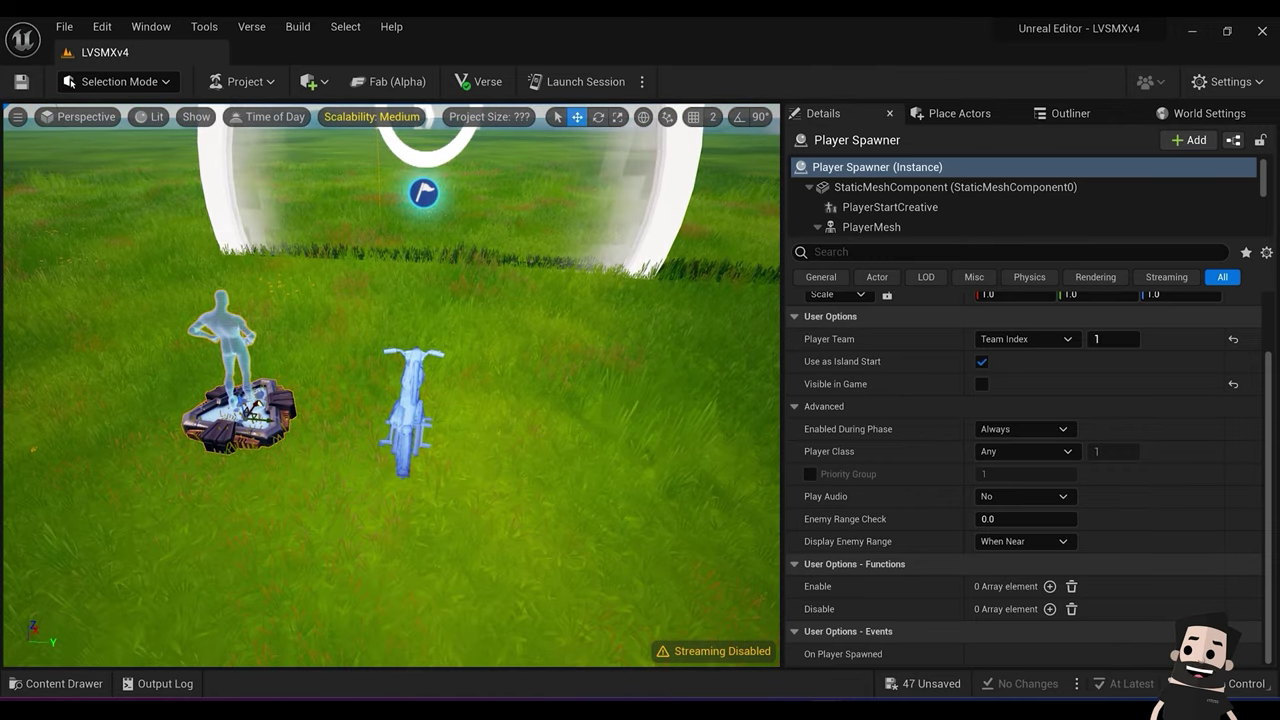
Step: Select the Dirt Bike Spawner, switch its Visible During Game option off and enable it again
click(407, 418)
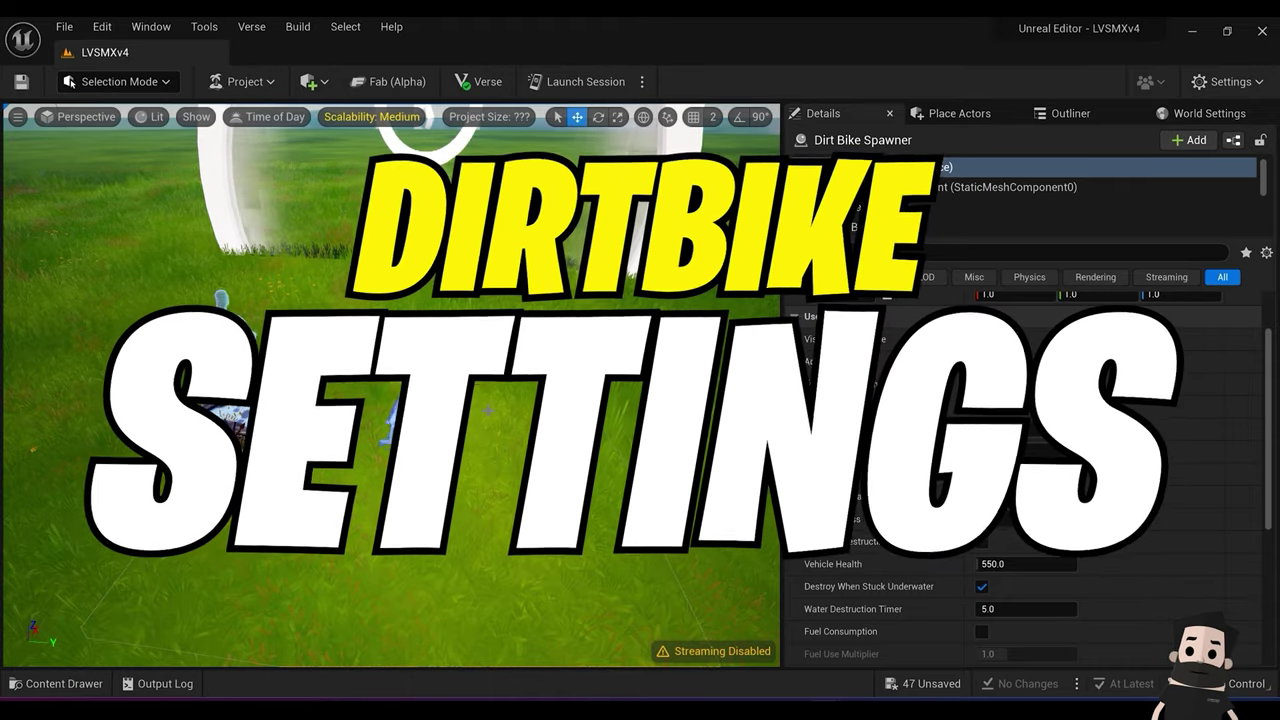
scroll(1020, 470, up, 2)
scroll(941, 485, down, 2)
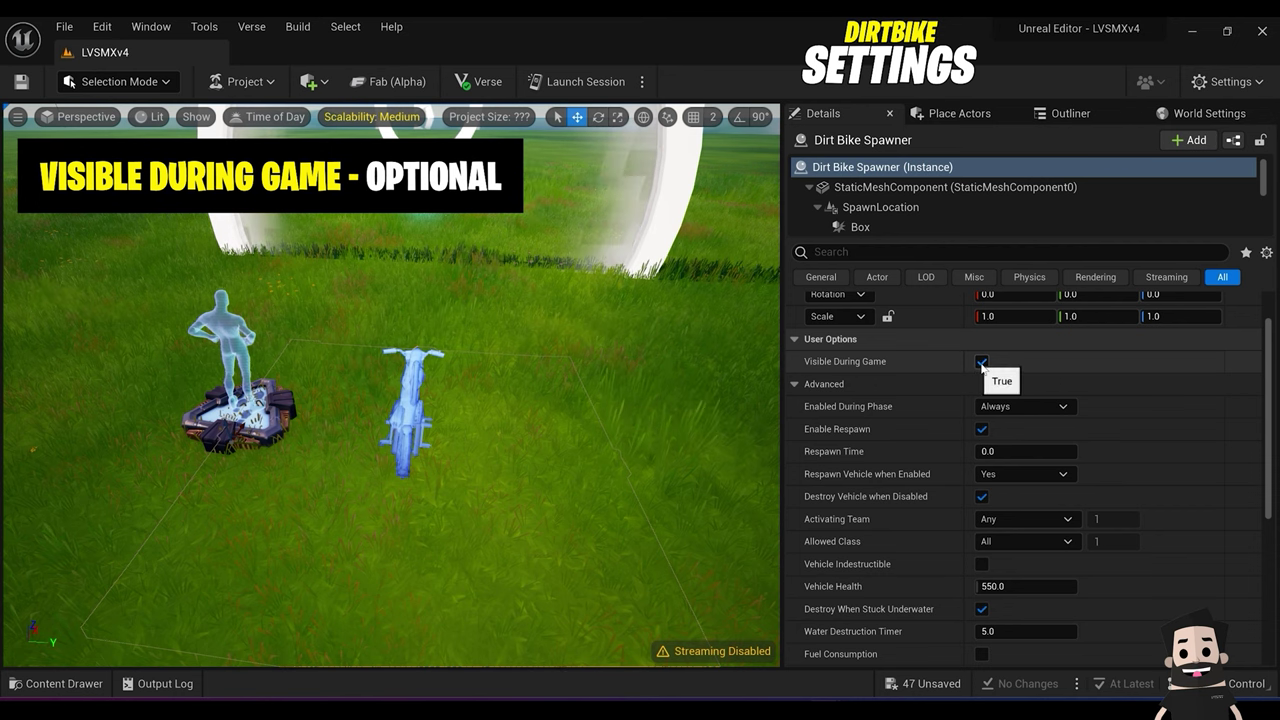
click(981, 362)
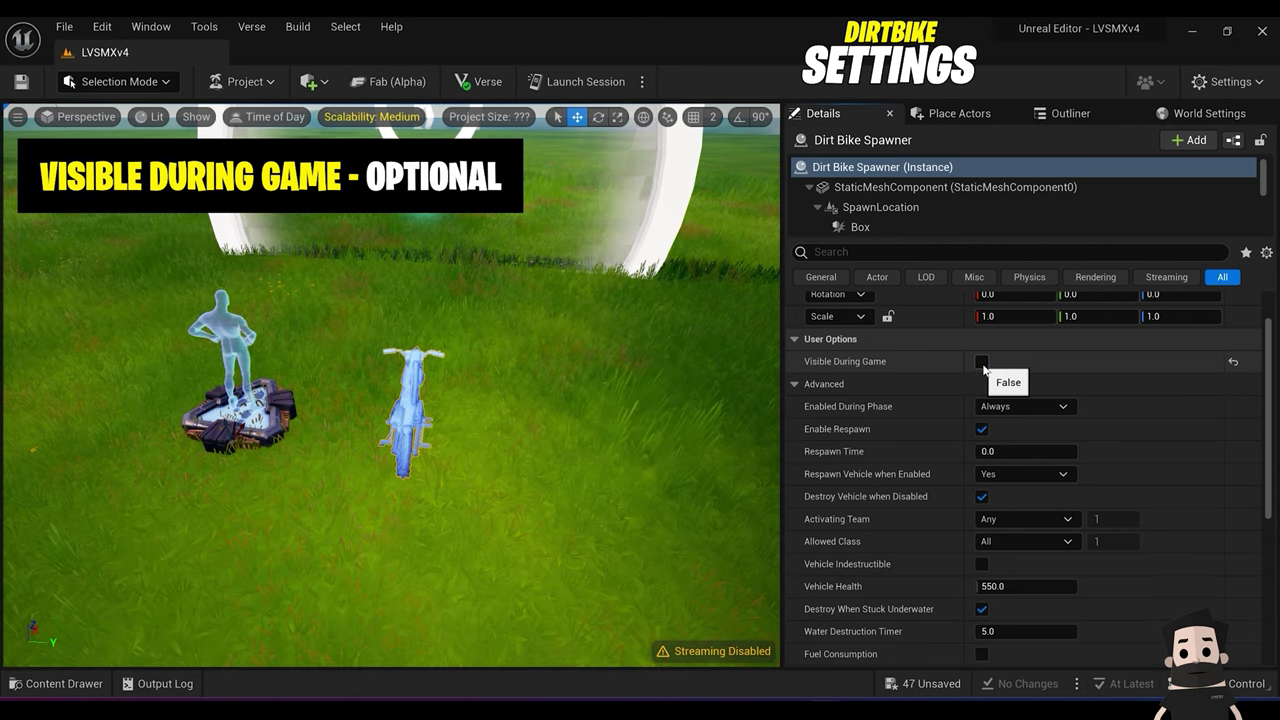
click(981, 362)
Step: Enable Vehicle Indestructible on the Dirt Bike Spawner and set its Activating Team to Team Index 1
scroll(1028, 378, down, 2)
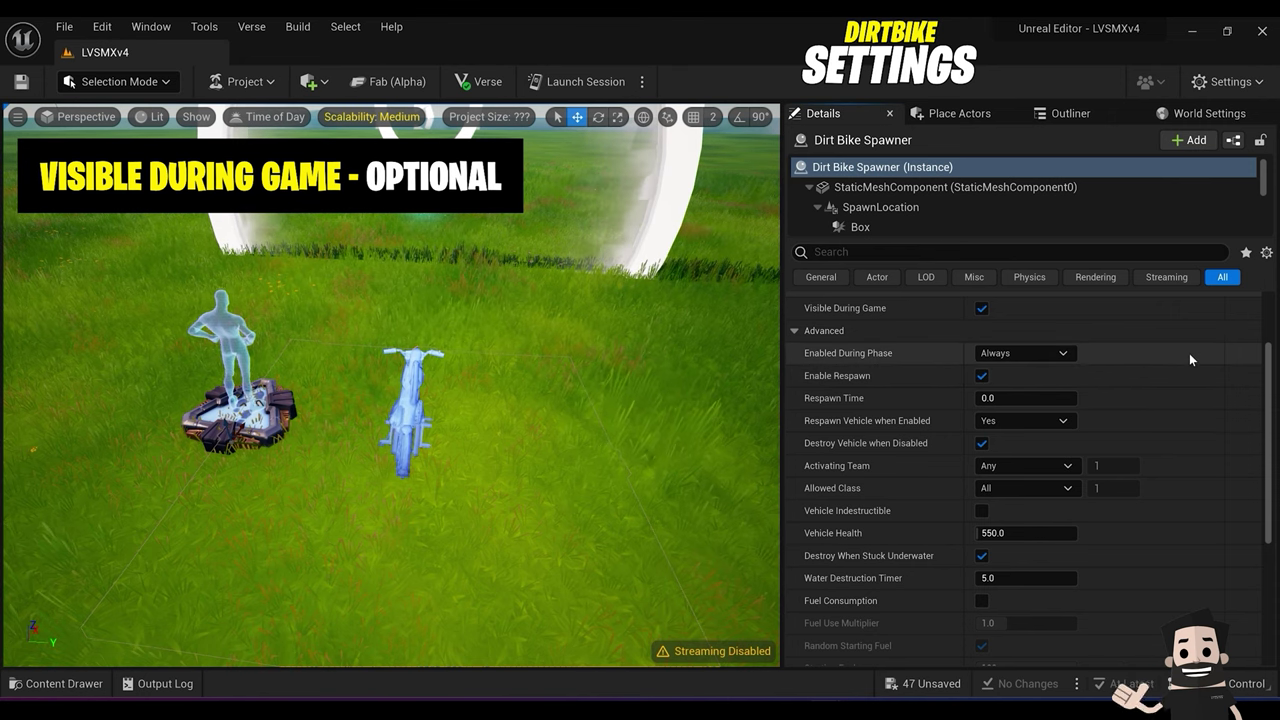
scroll(997, 484, down, 1)
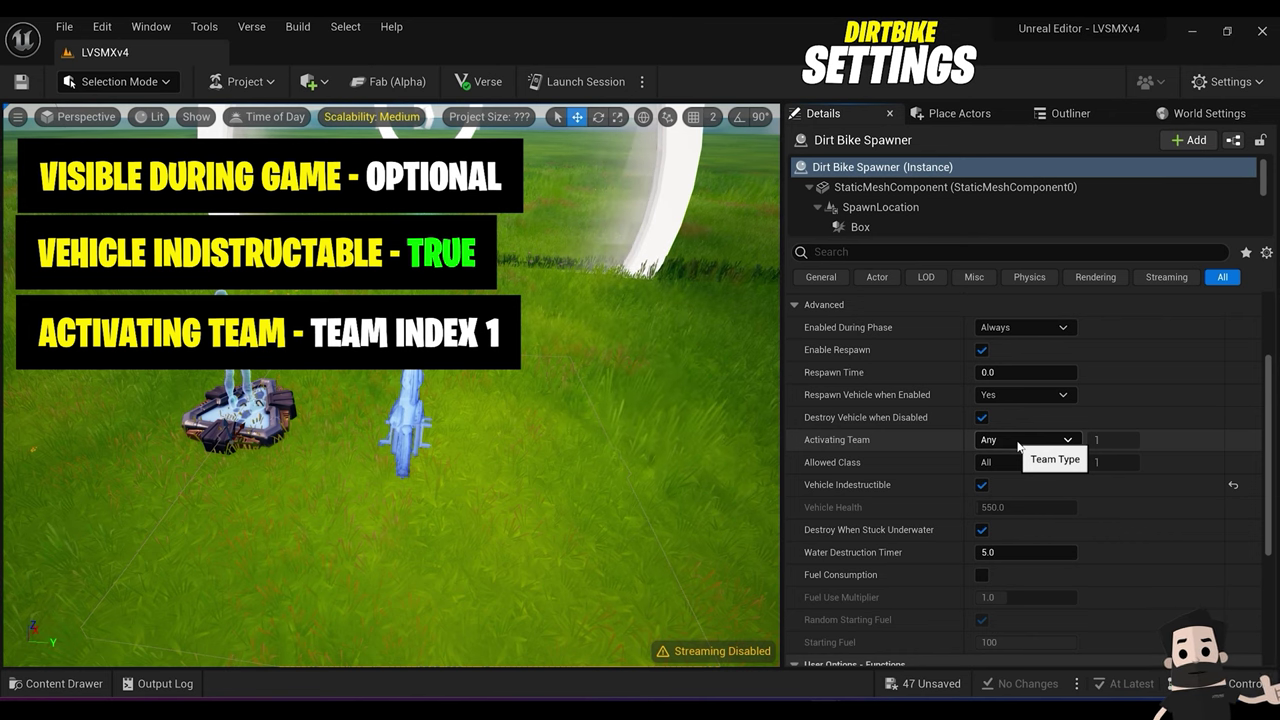
click(1090, 457)
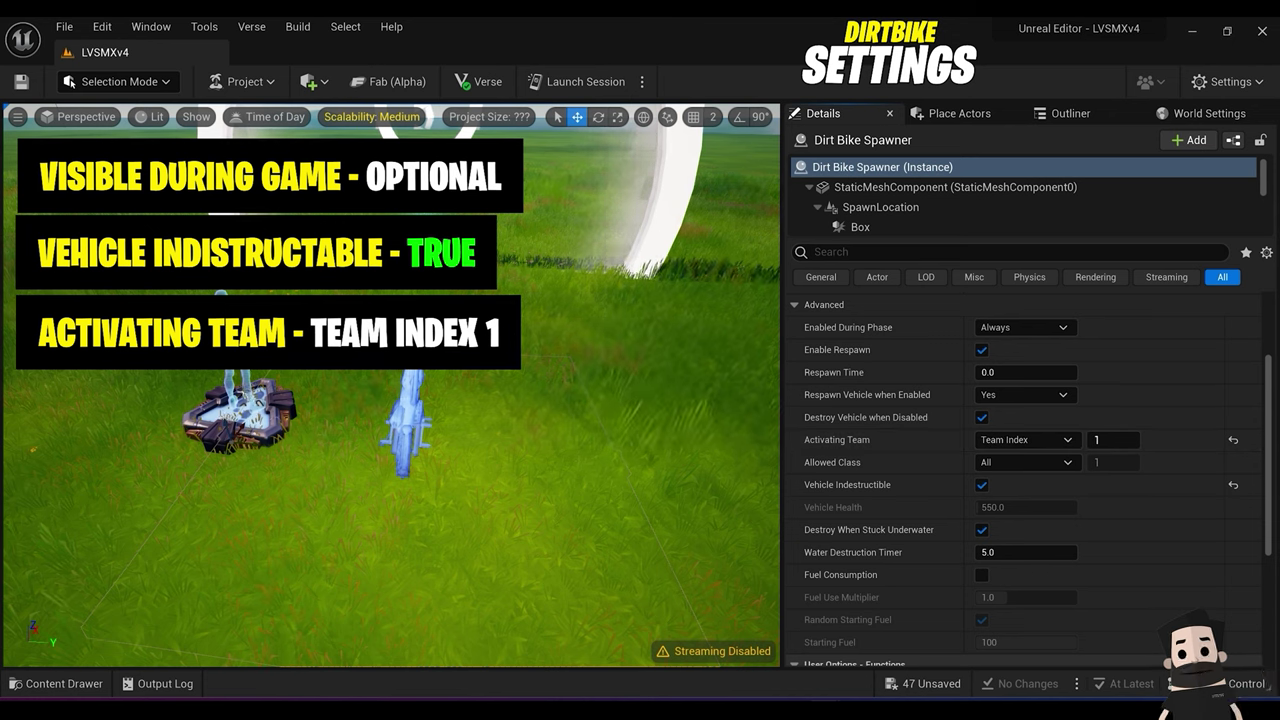
Step: Review the Dirt Bike Spawner's underwater destruction, fuel consumption and function settings
scroll(1172, 423, down, 1)
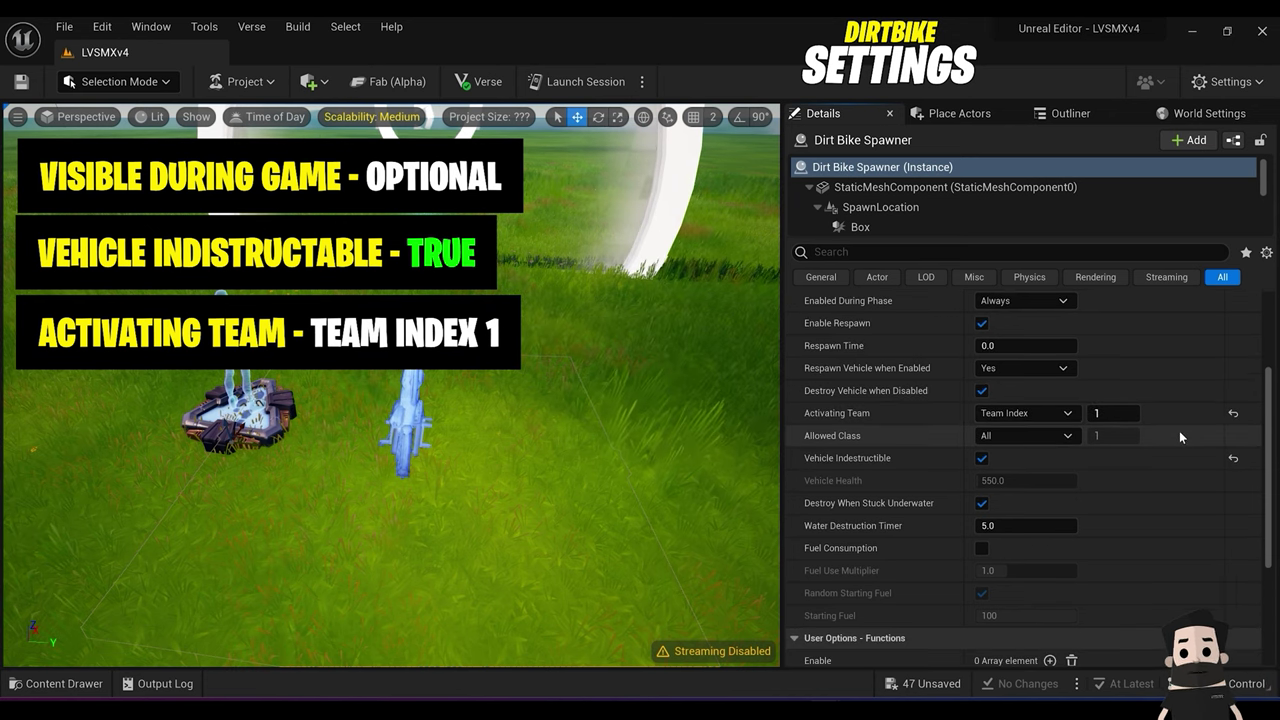
scroll(1179, 430, down, 1)
scroll(1148, 436, down, 1)
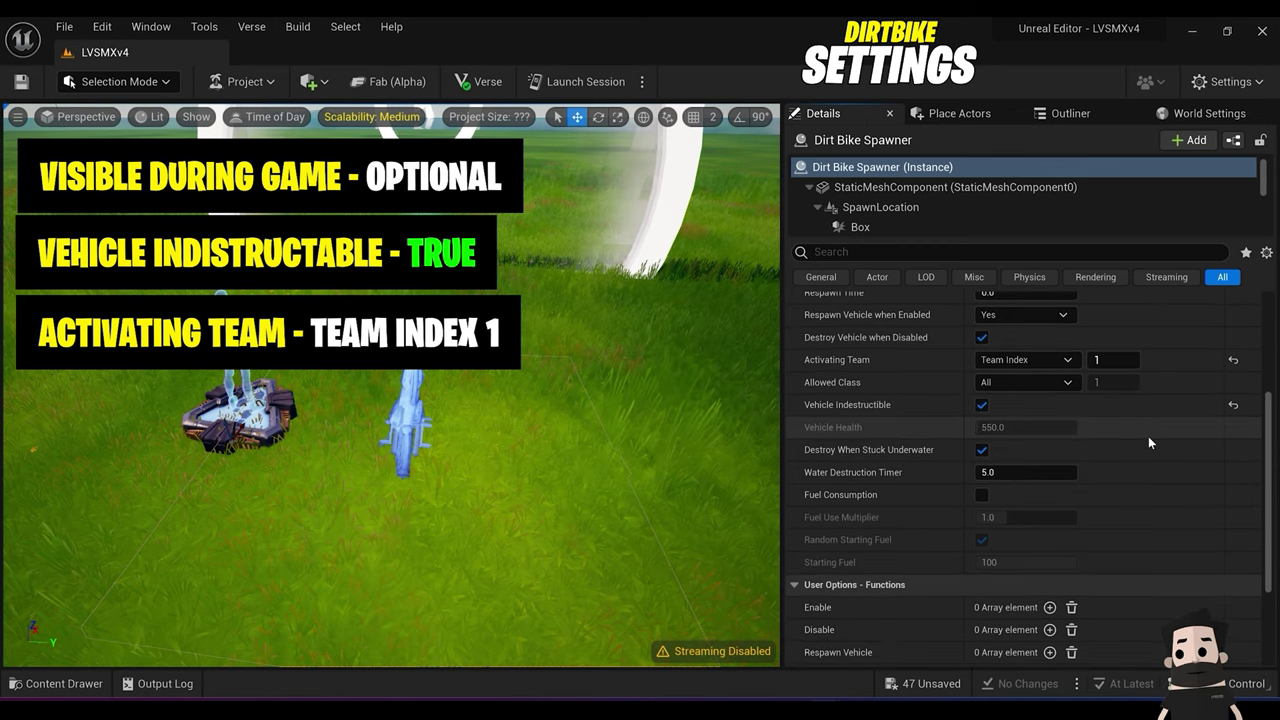
scroll(1148, 436, down, 1)
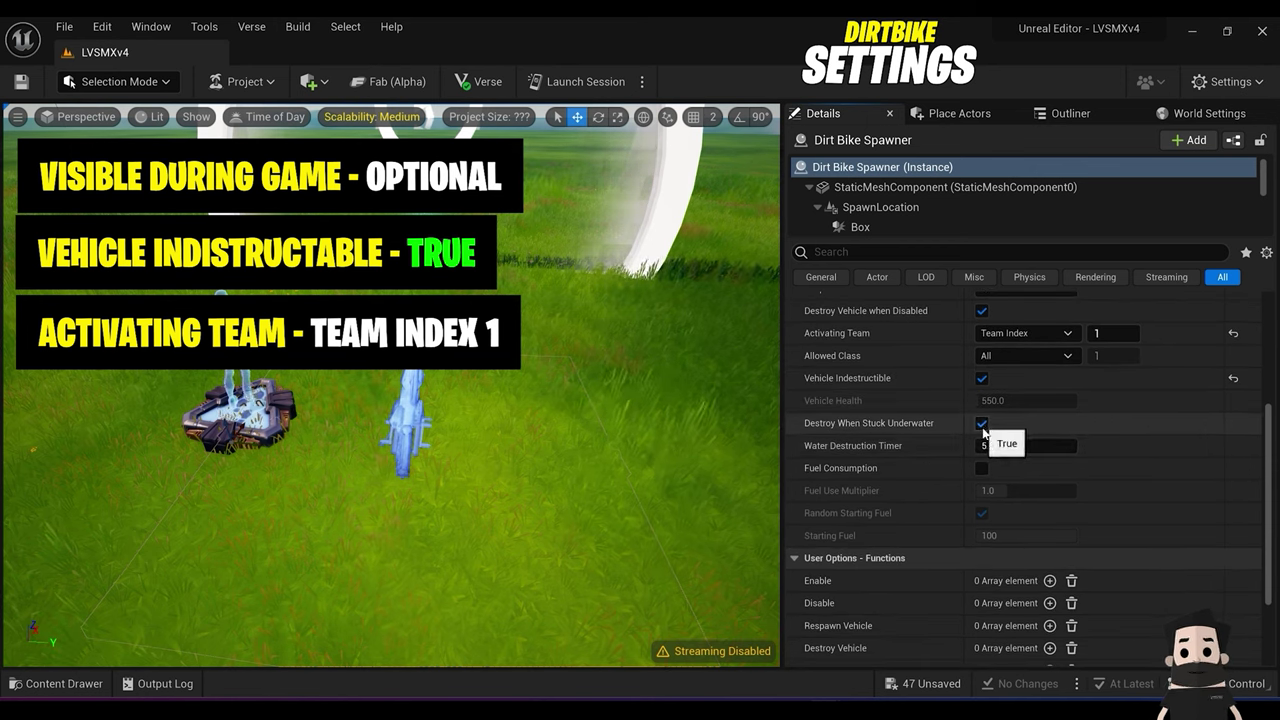
scroll(983, 444, down, 1)
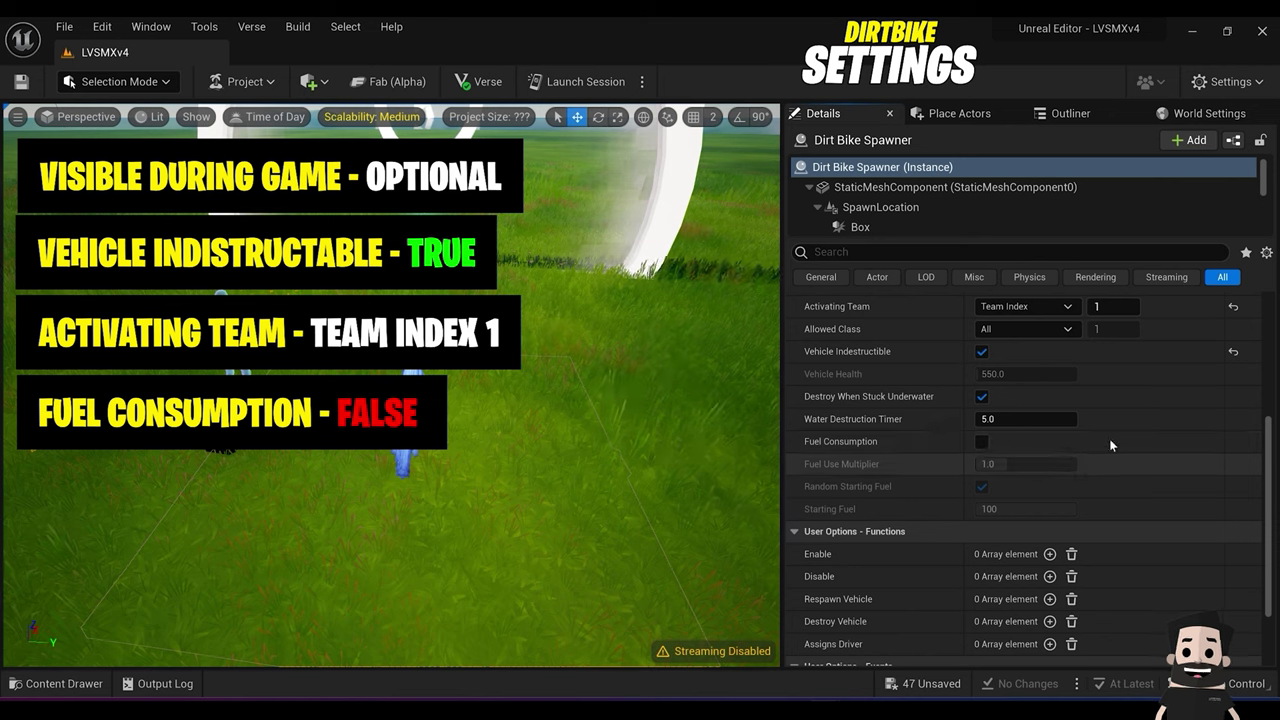
scroll(1119, 440, down, 1)
scroll(1119, 433, down, 2)
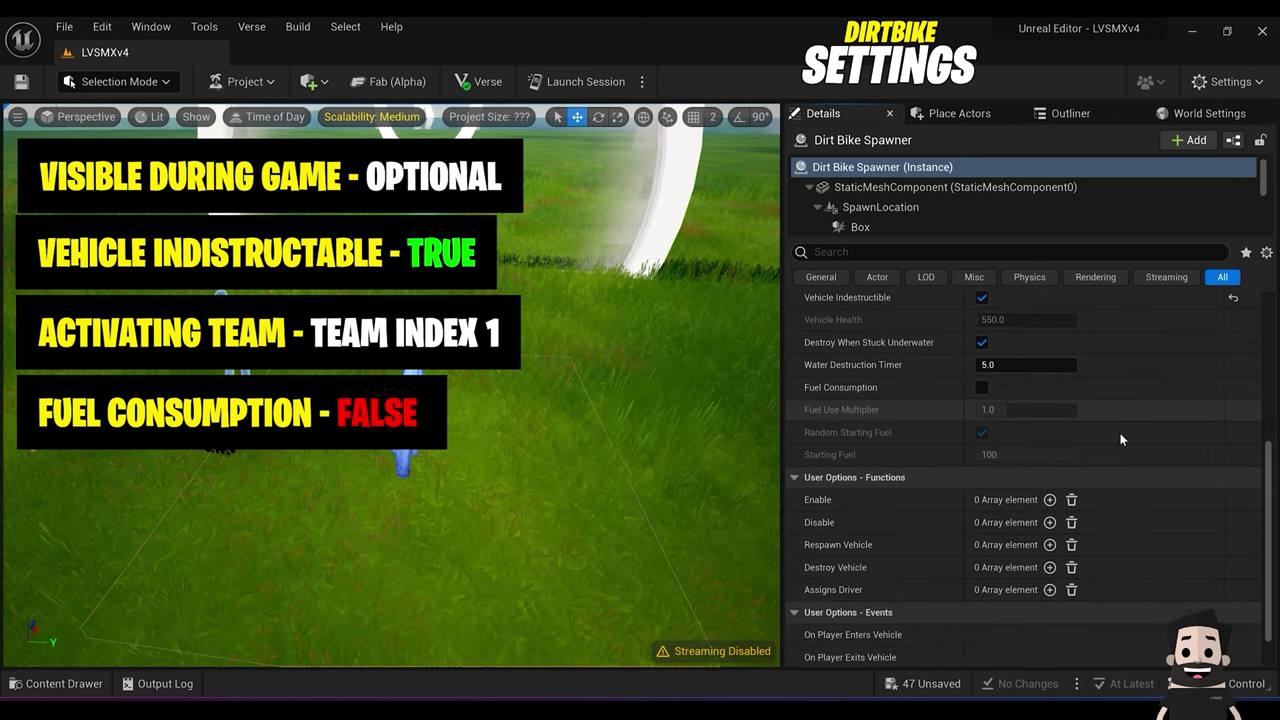
scroll(914, 468, down, 1)
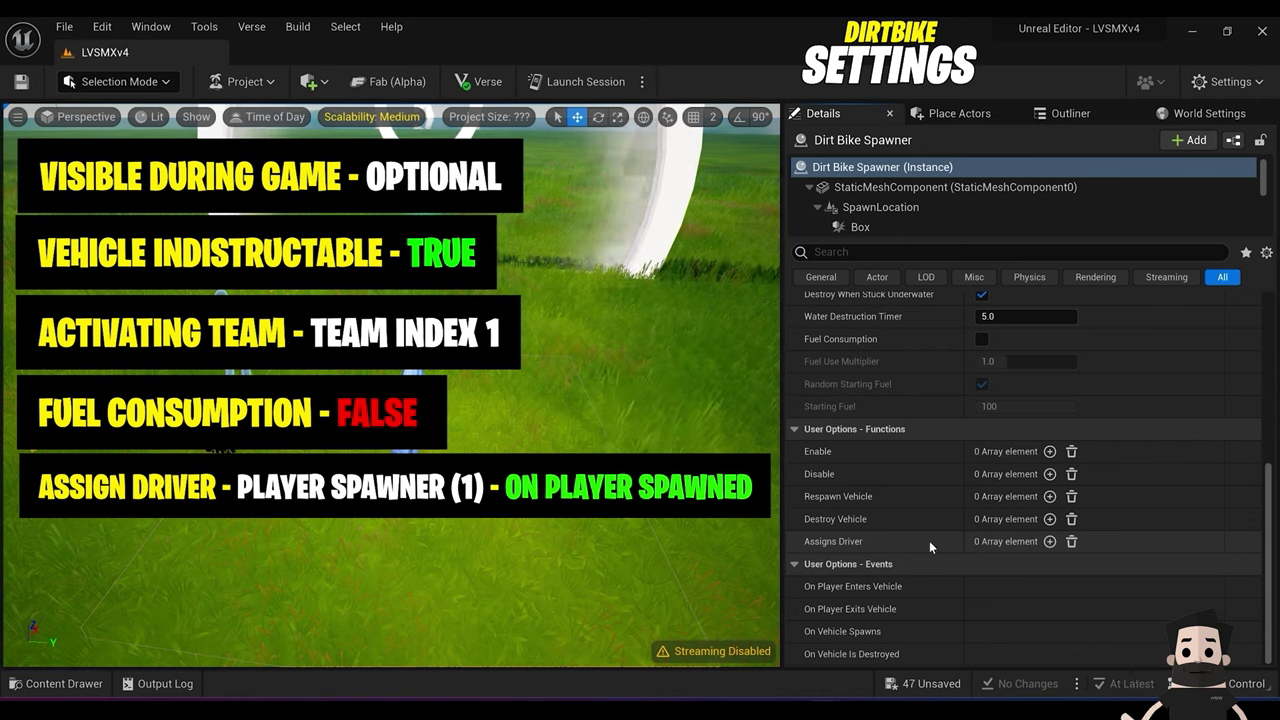
Step: Add an Assigns Driver entry to the Dirt Bike Spawner and bind it to the Player Spawner's On Player Spawned event
click(1050, 541)
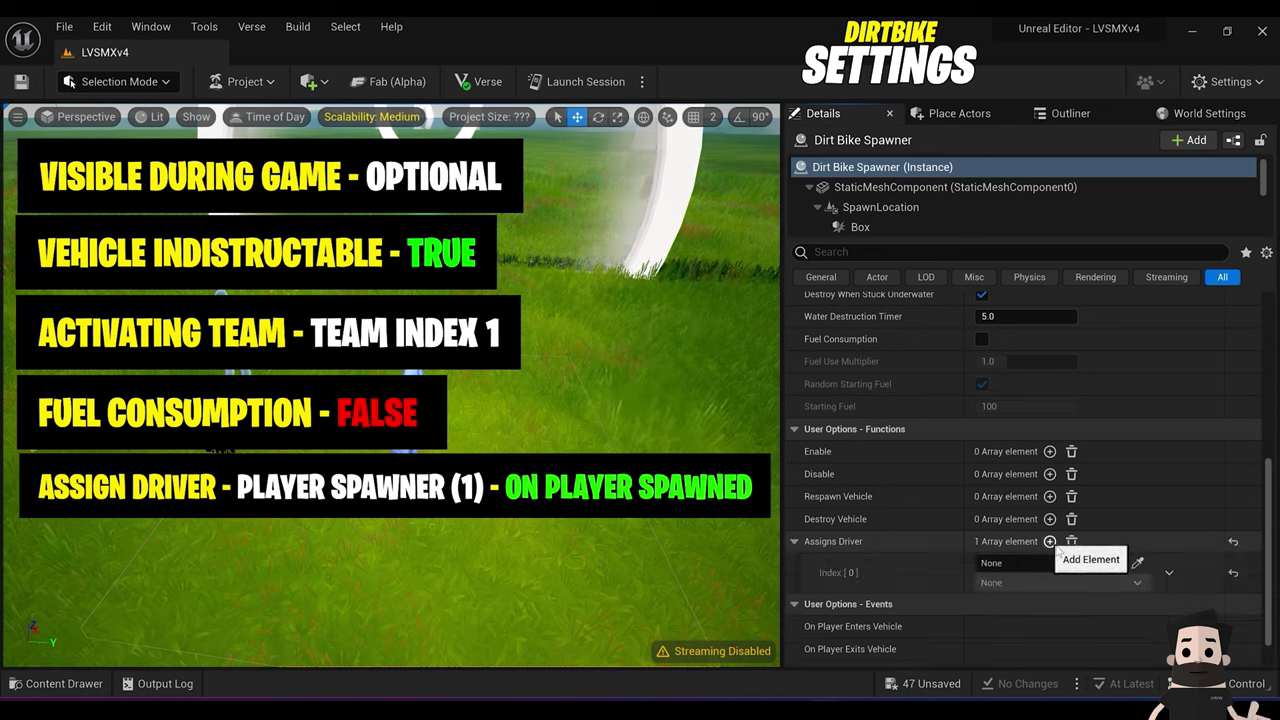
click(1085, 563)
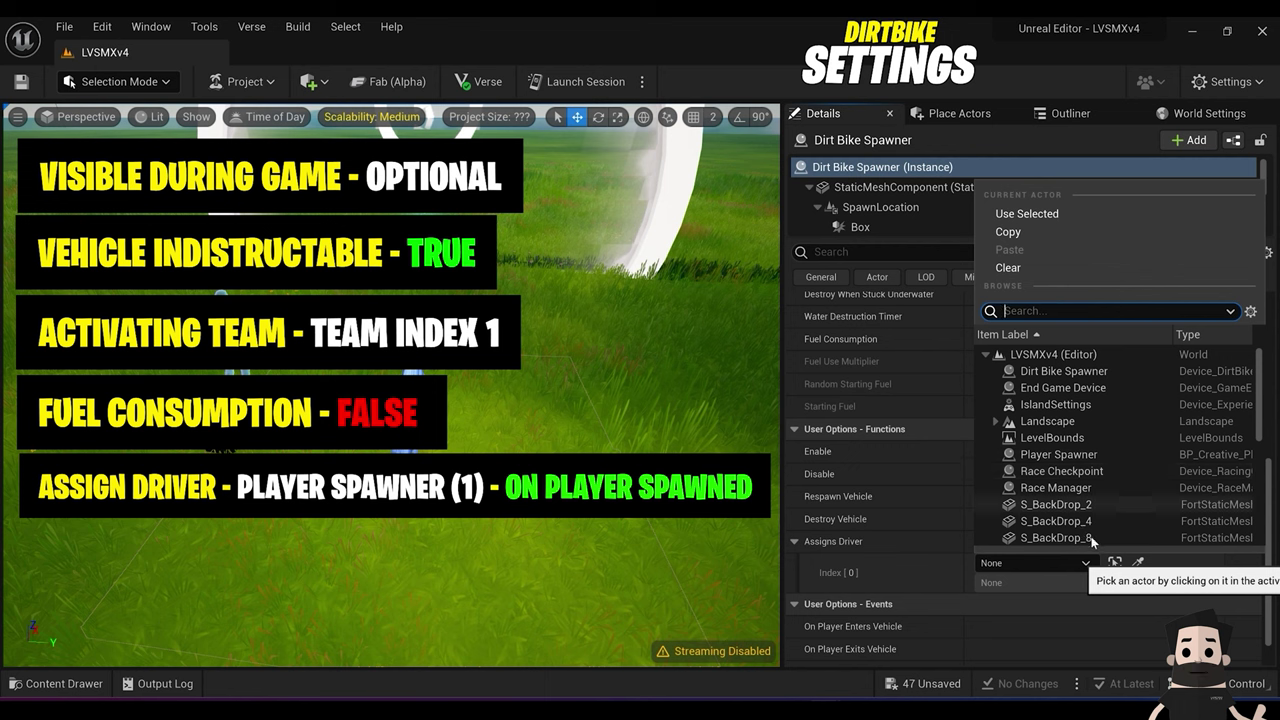
scroll(1100, 459, down, 3)
scroll(1100, 459, up, 3)
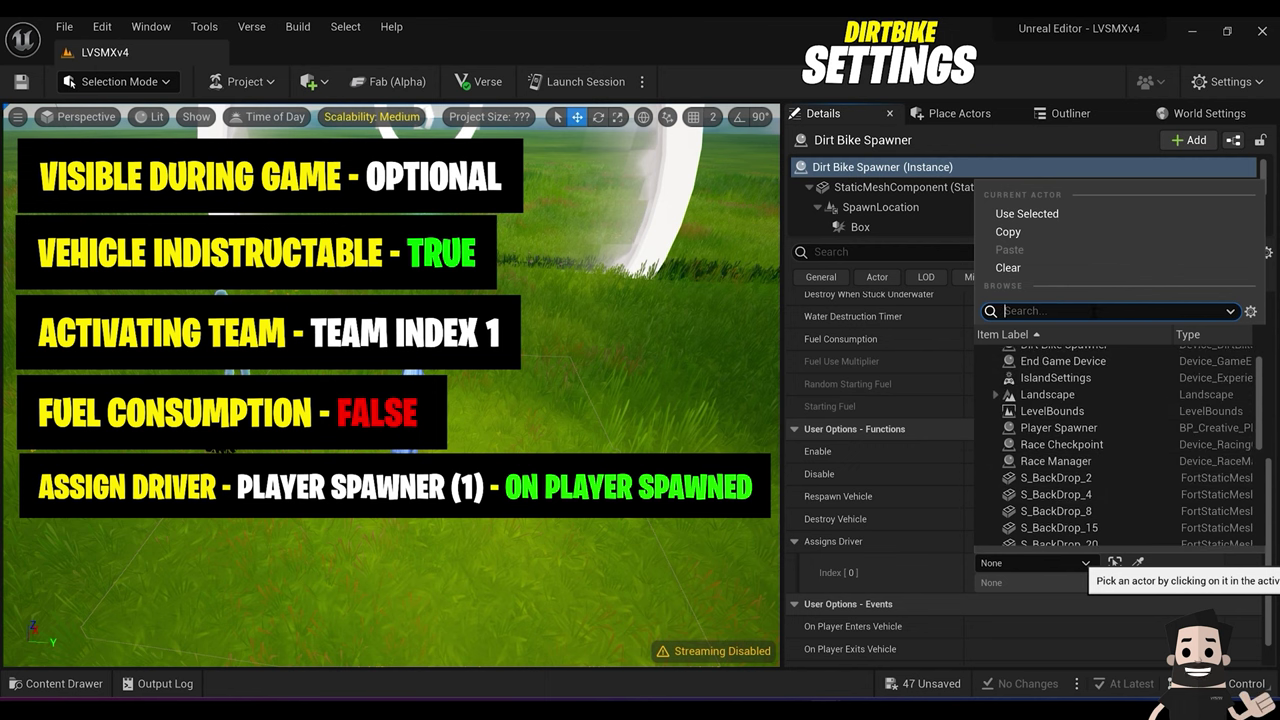
click(1052, 432)
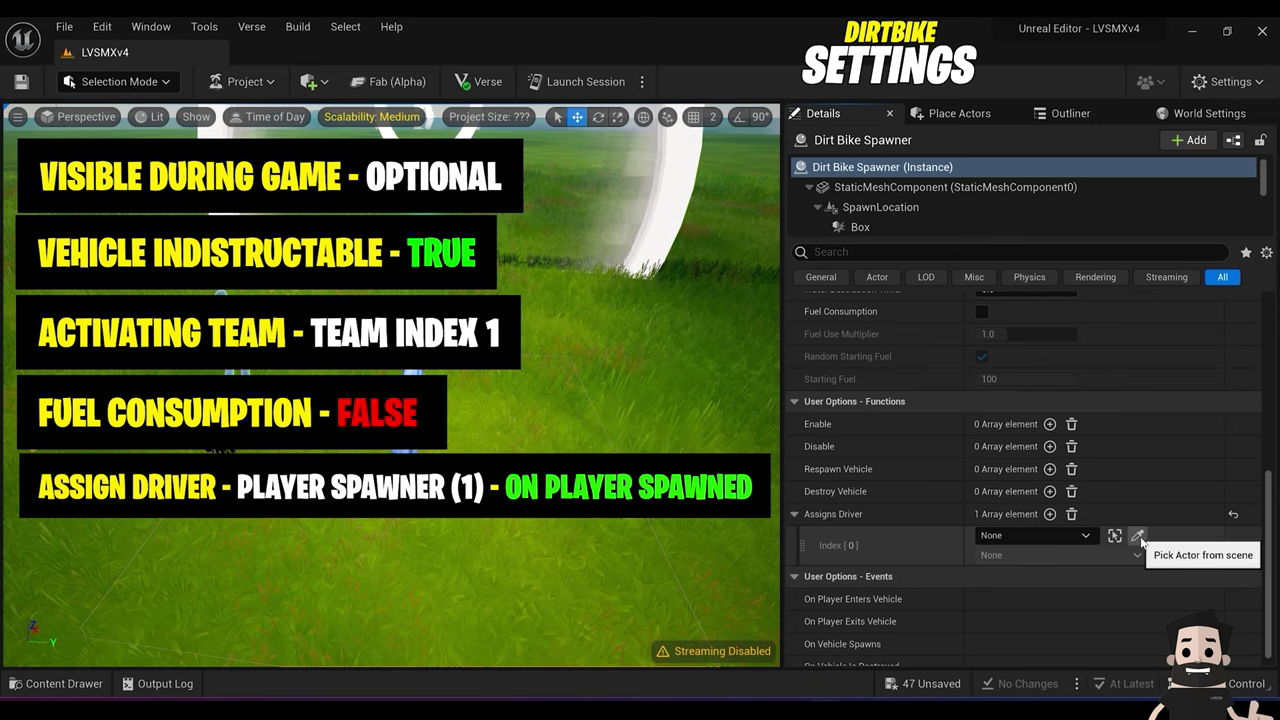
click(1138, 536)
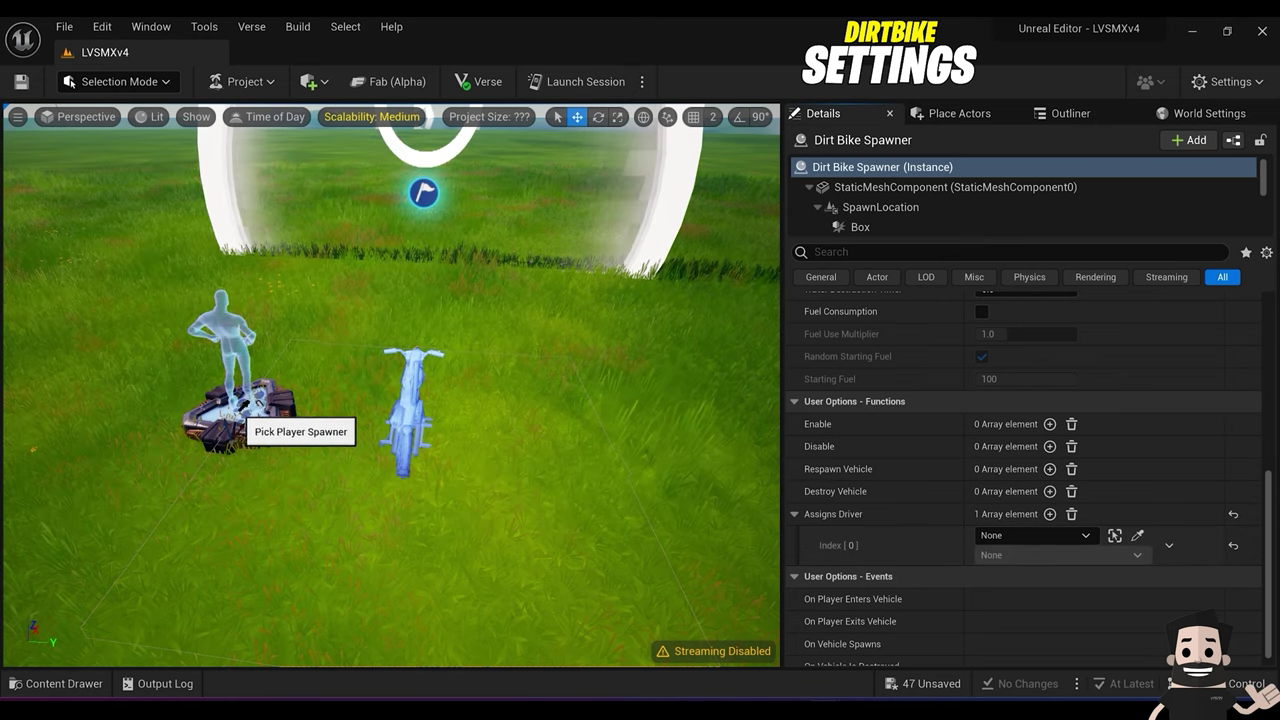
click(238, 410)
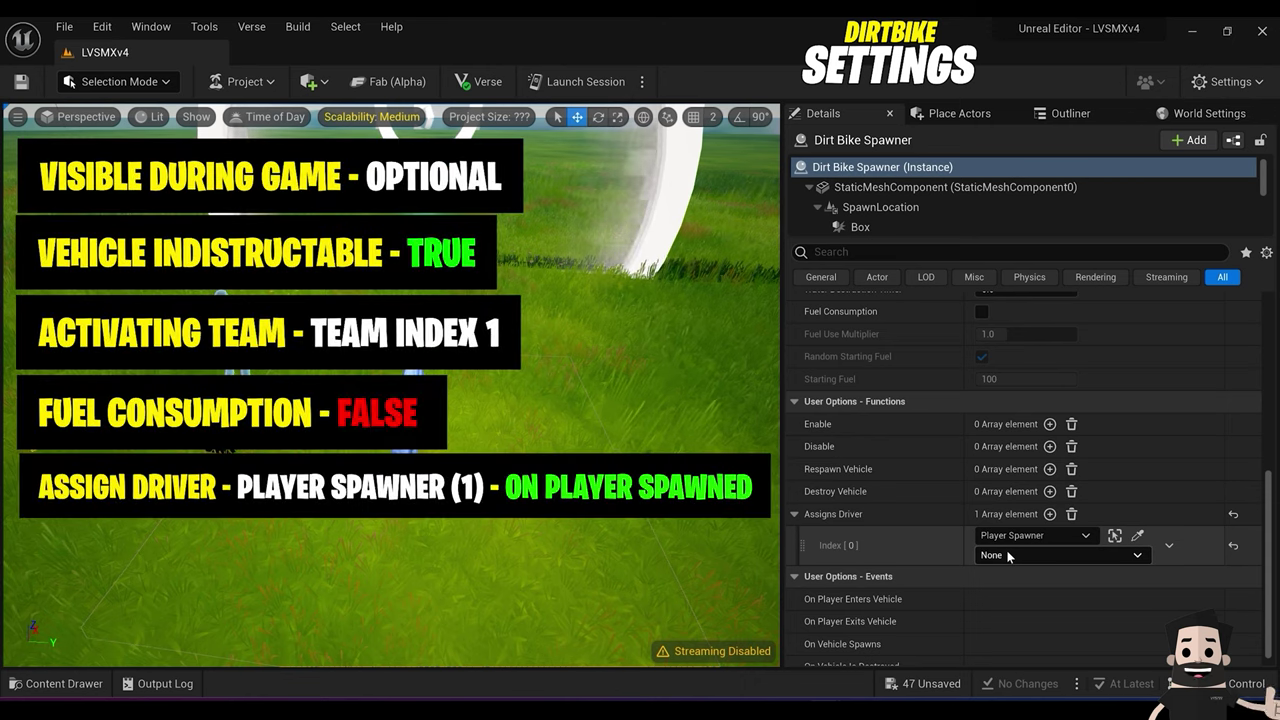
click(1008, 556)
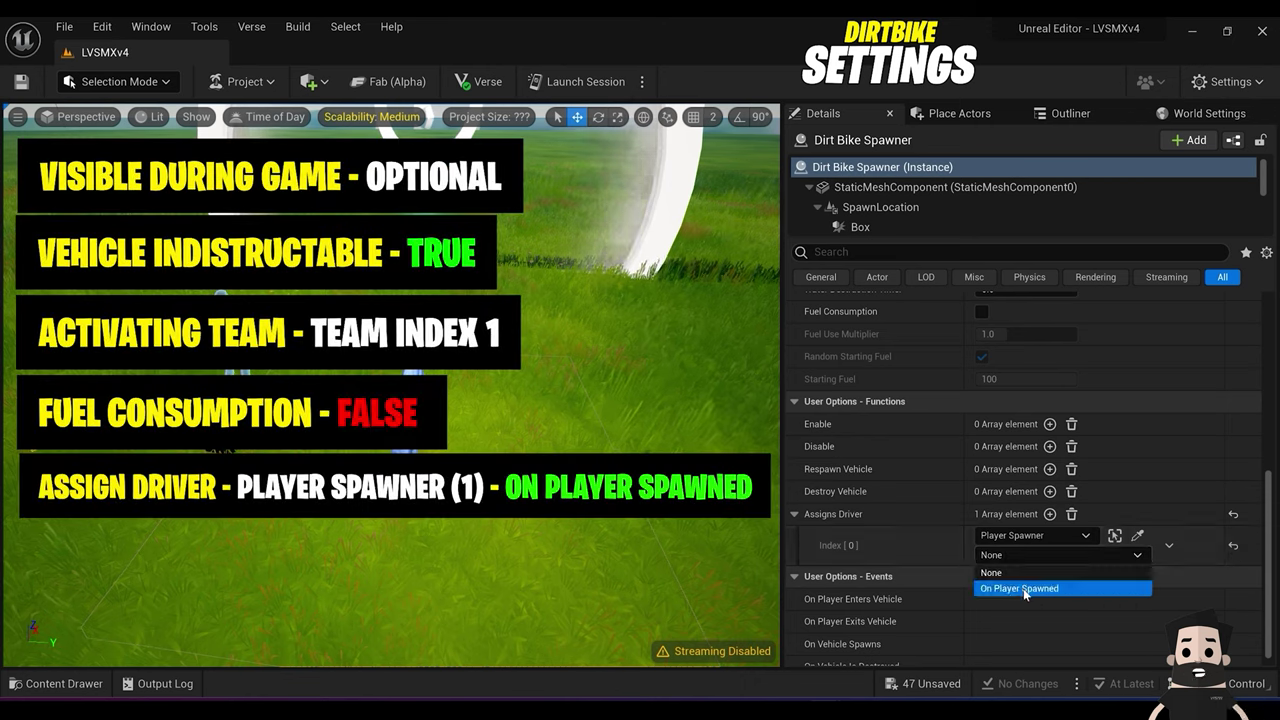
click(1023, 588)
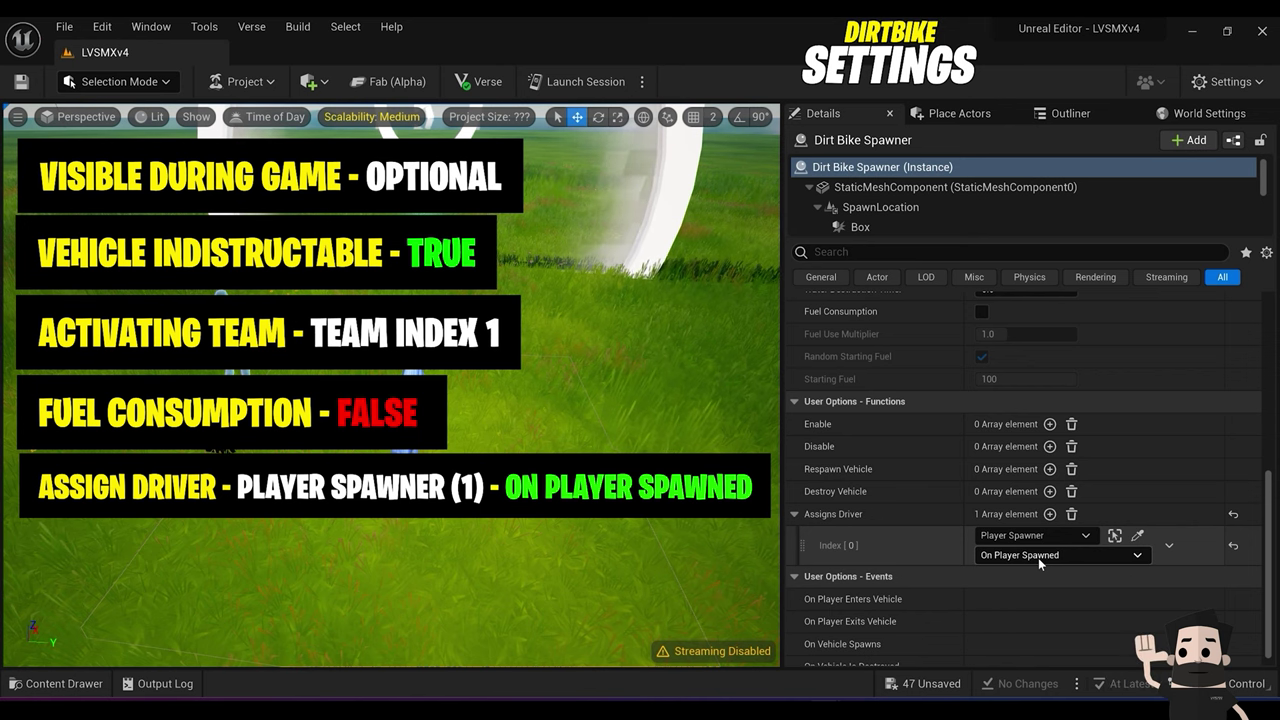
right_drag(558, 169, 538, 139)
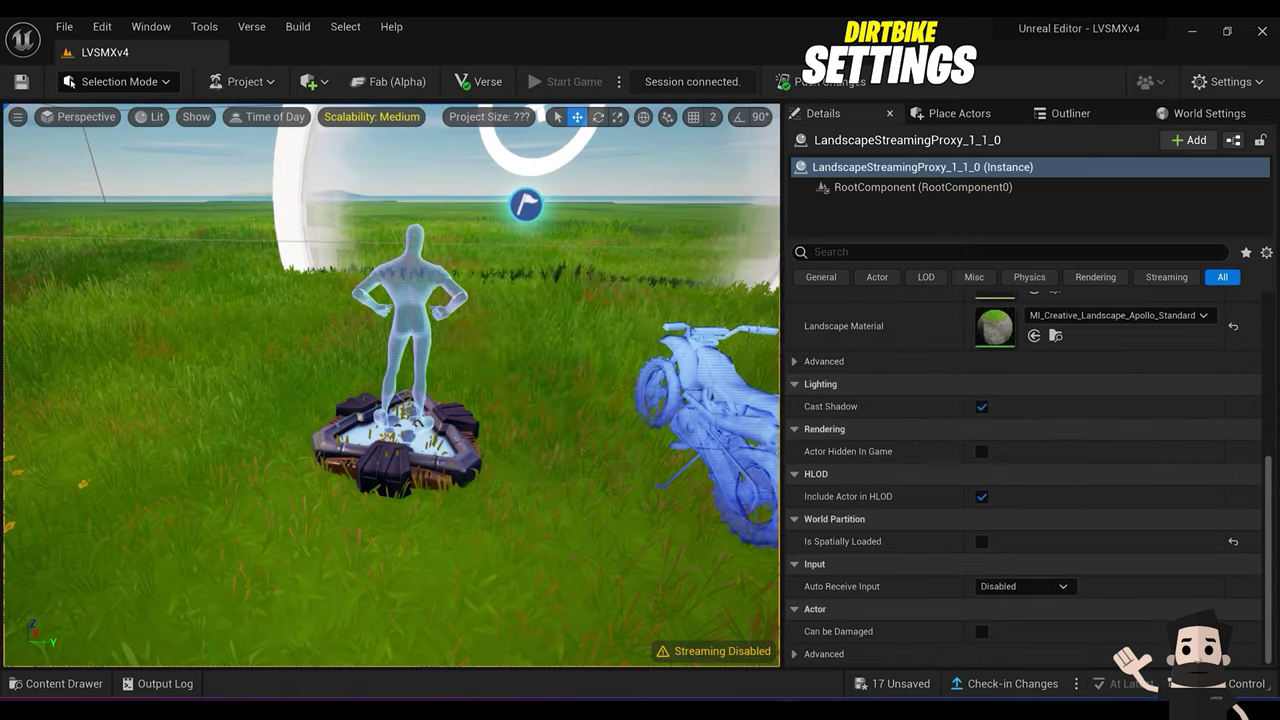
Step: Move the Player Spawner closer to the Dirt Bike Spawner, to a Y location of about -1717
right_drag(466, 457, 484, 438)
key(s)
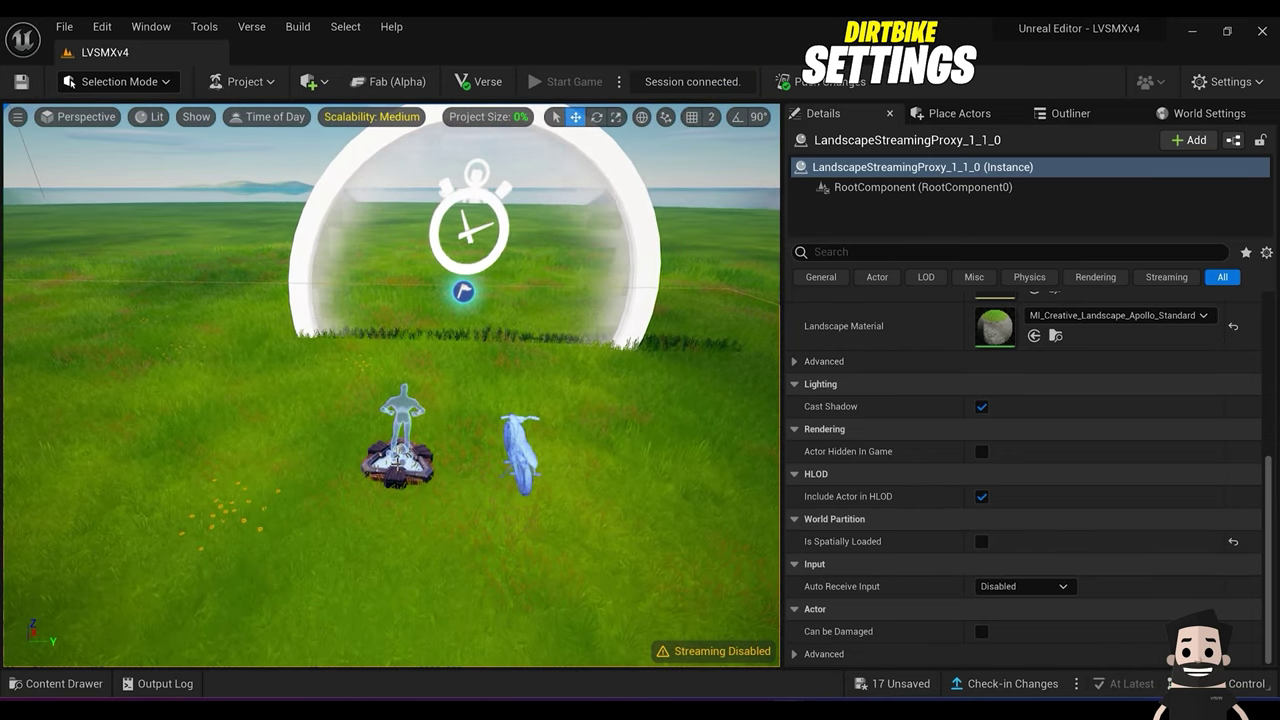
ctrl+click(397, 458)
ctrl+click(520, 463)
click(399, 460)
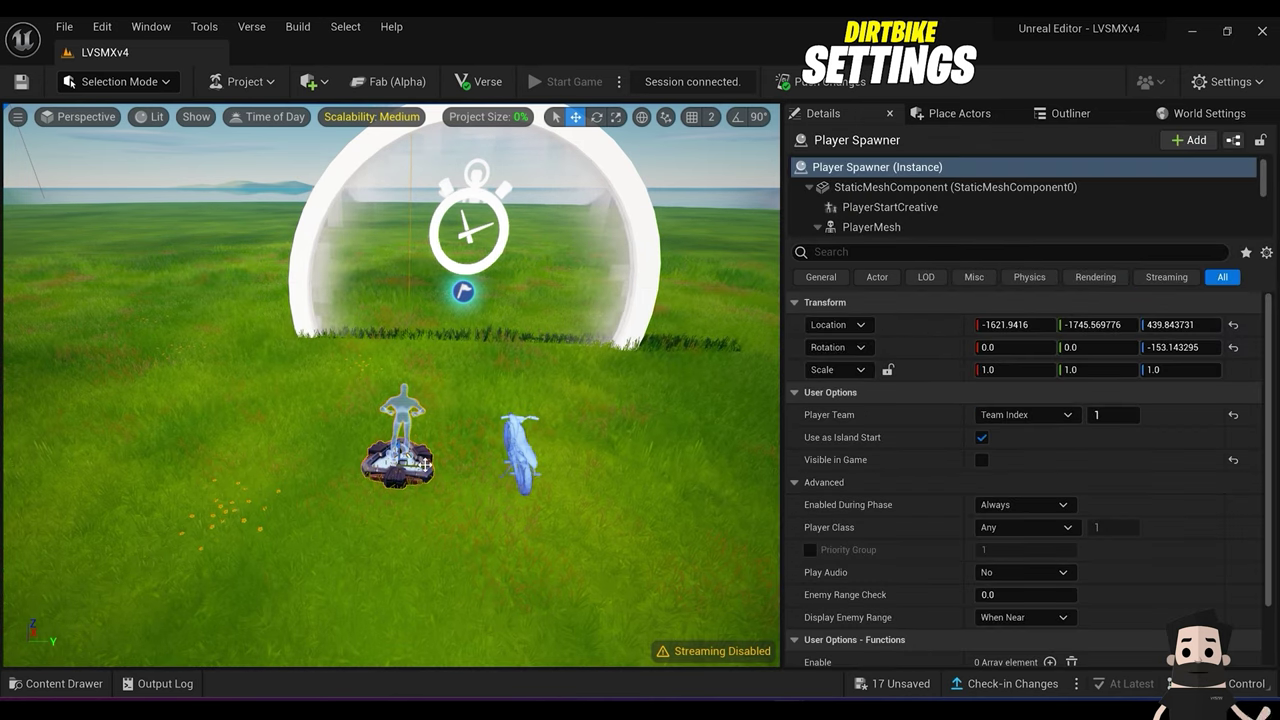
mouse_move(427, 466)
mouse_down()
mouse_move(454, 466)
mouse_move(439, 467)
mouse_up()
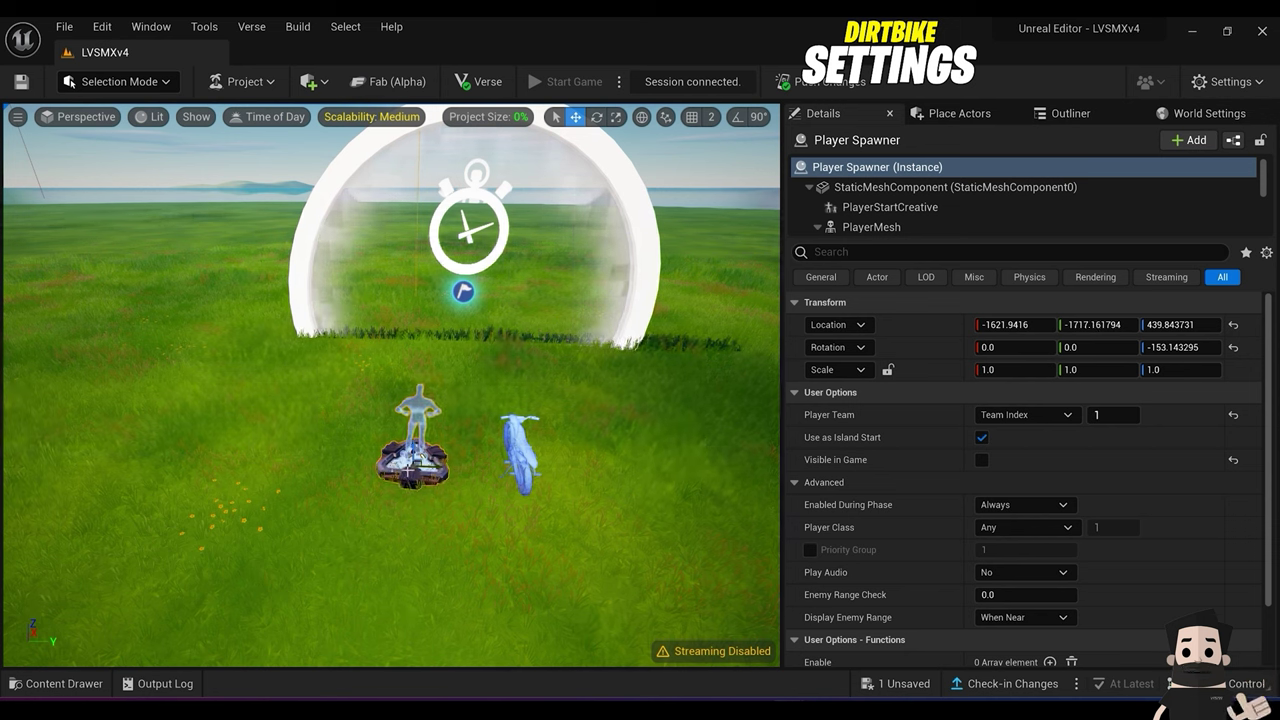
Step: Copy the Player Spawner together with the Dirt Bike Spawner and place the duplicate pair beside the original, in line with it
ctrl+click(522, 451)
right_drag(523, 451, 685, 412)
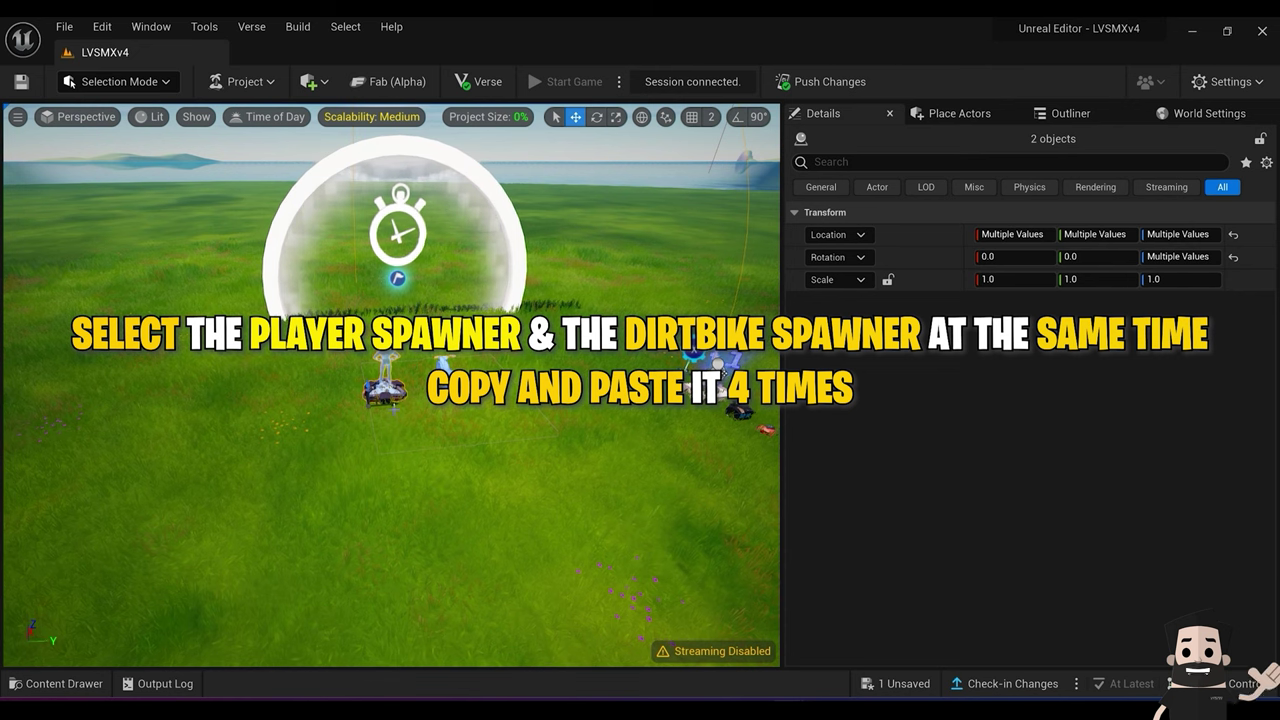
key(ctrl+v)
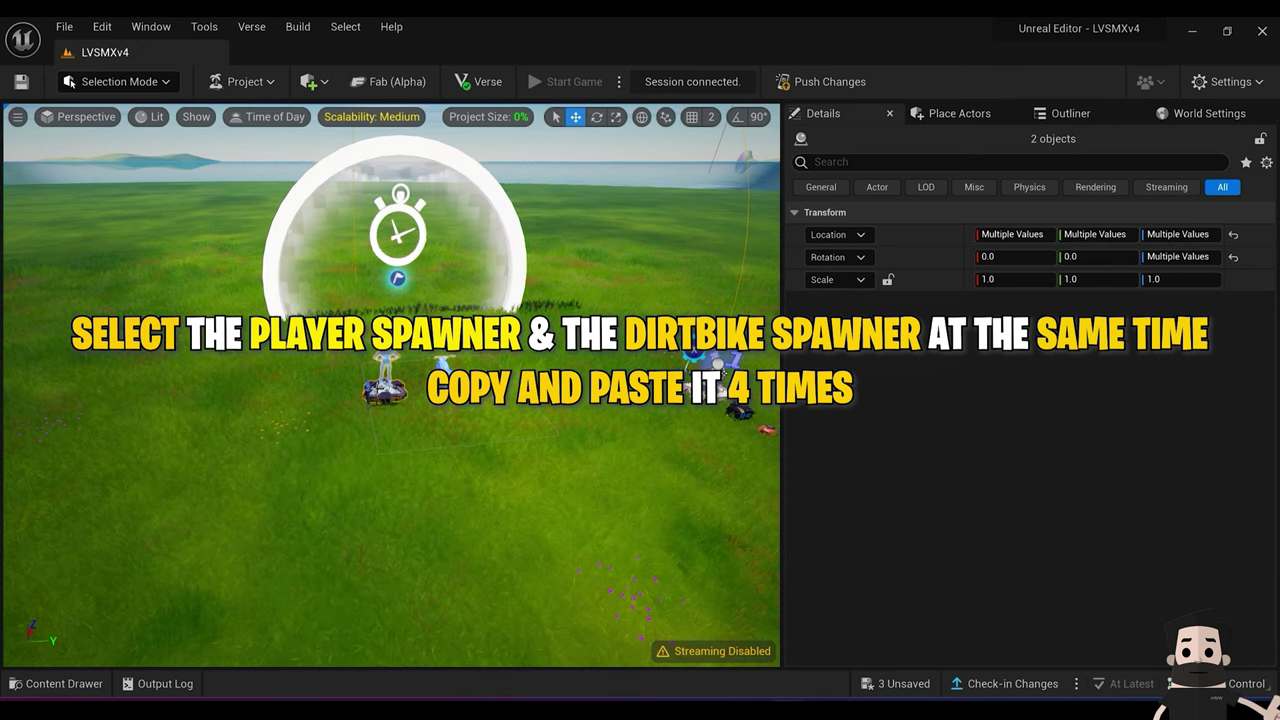
key(f)
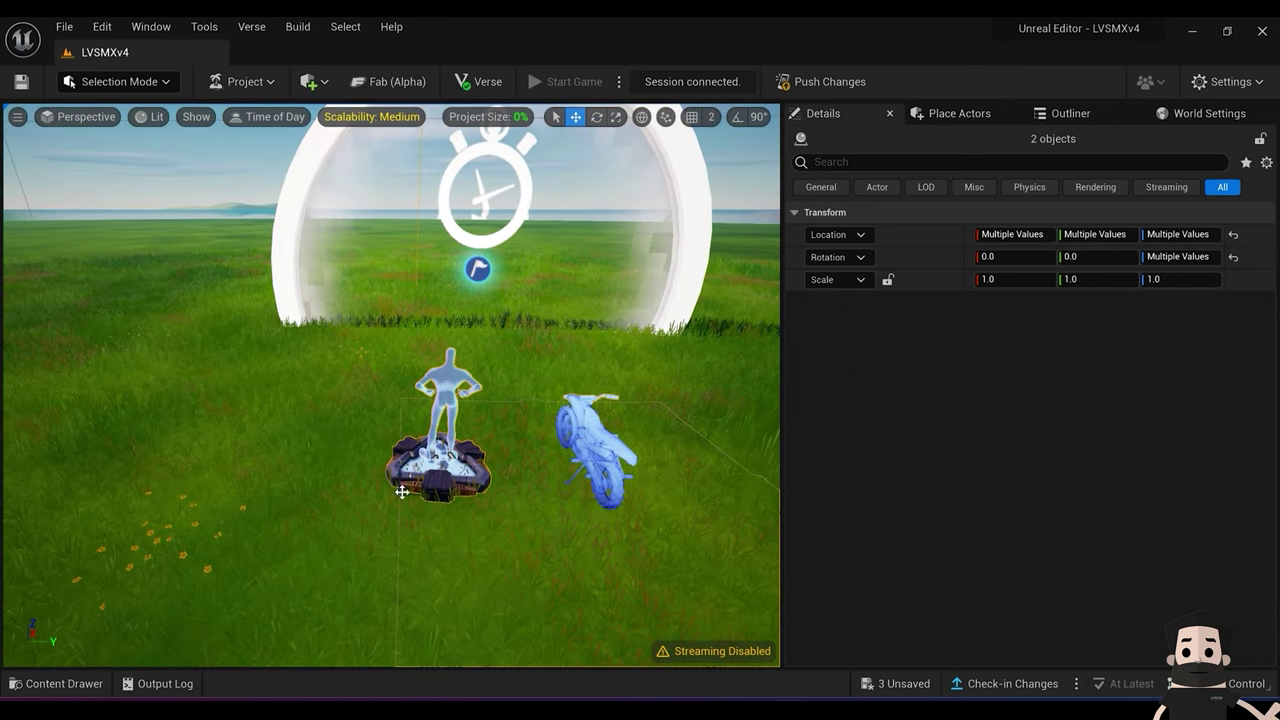
drag(401, 491, 677, 493)
alt+drag(450, 450, 610, 445)
Step: Duplicate the spawner pairs two more times to form a second row farther from the checkpoint, making a two-by-two starting grid
scroll(391, 385, down, 5)
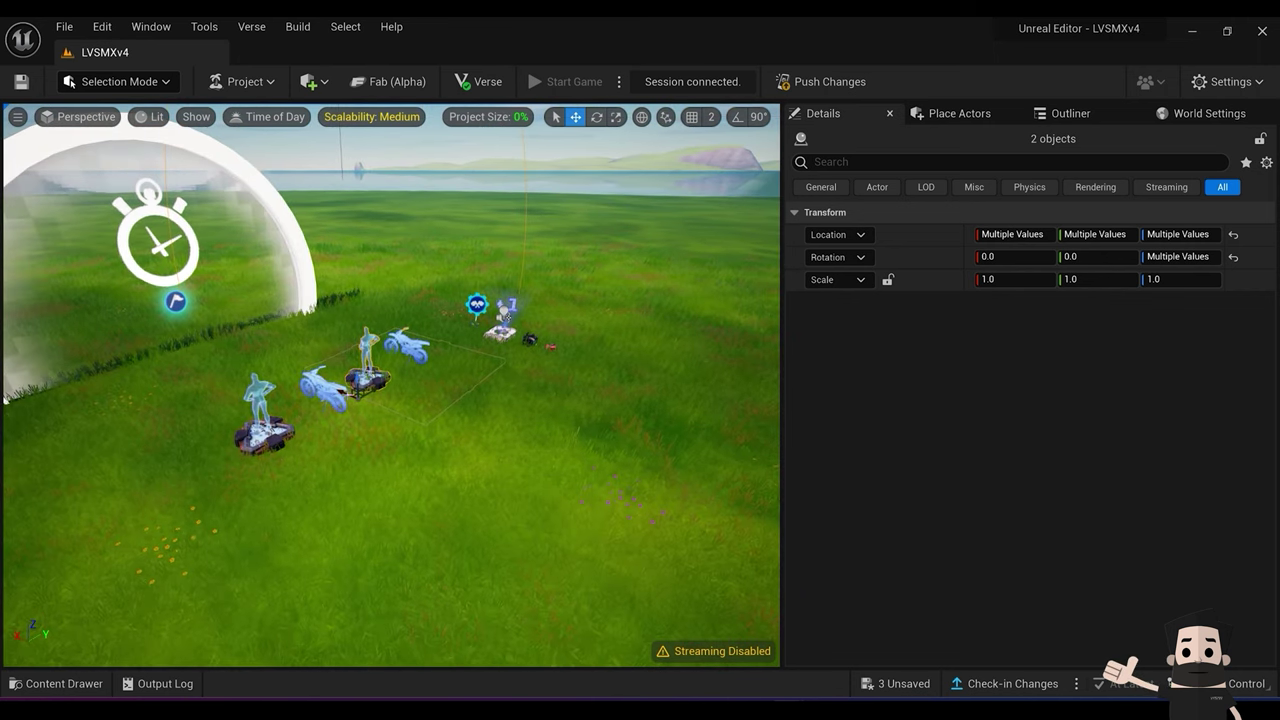
alt+drag(357, 398, 488, 478)
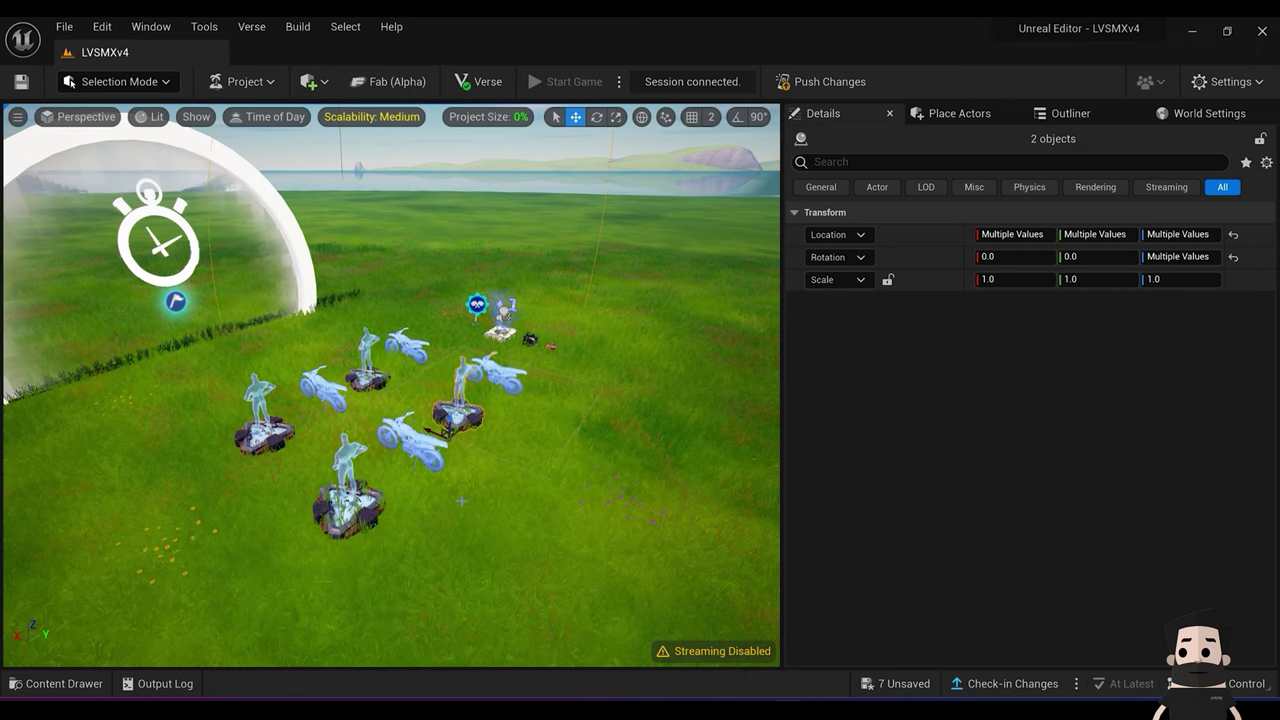
key(d)
right_drag(385, 482, 220, 478)
click(462, 514)
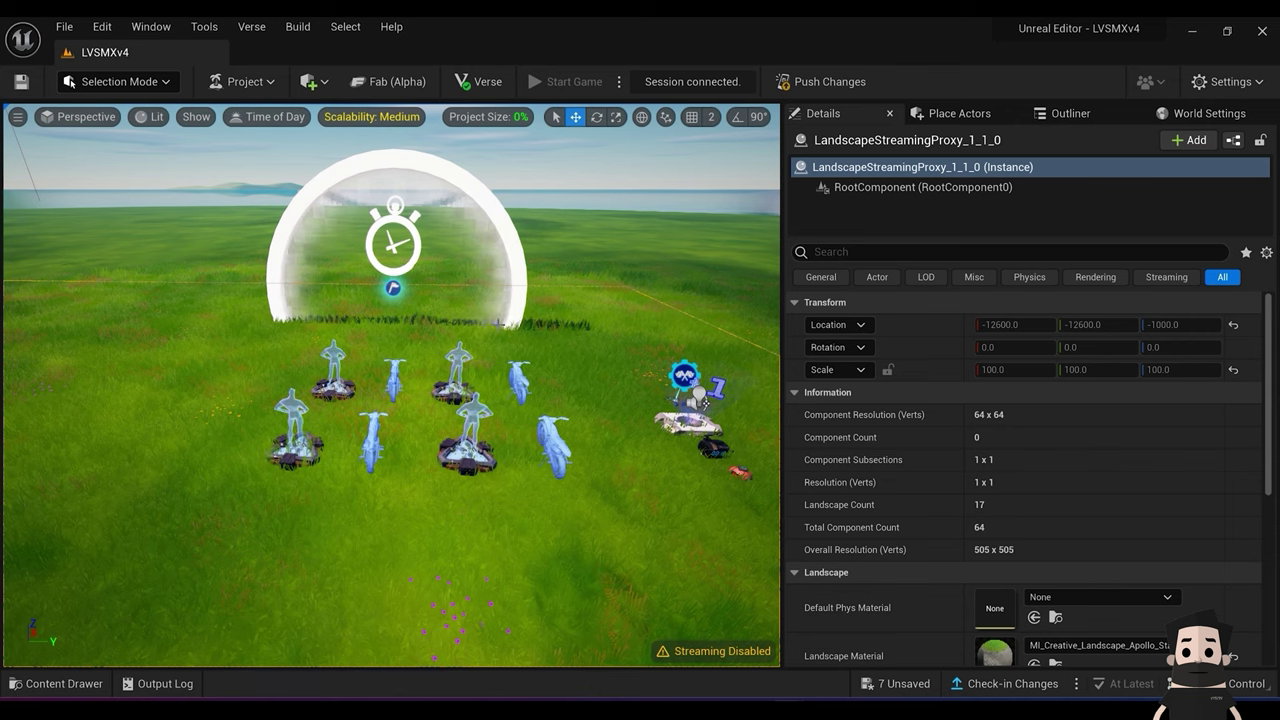
Step: Move the Race Checkpoint sideways to a Y location of about -1337.5, centring it in front of the starting grid
click(434, 320)
drag(418, 297, 469, 294)
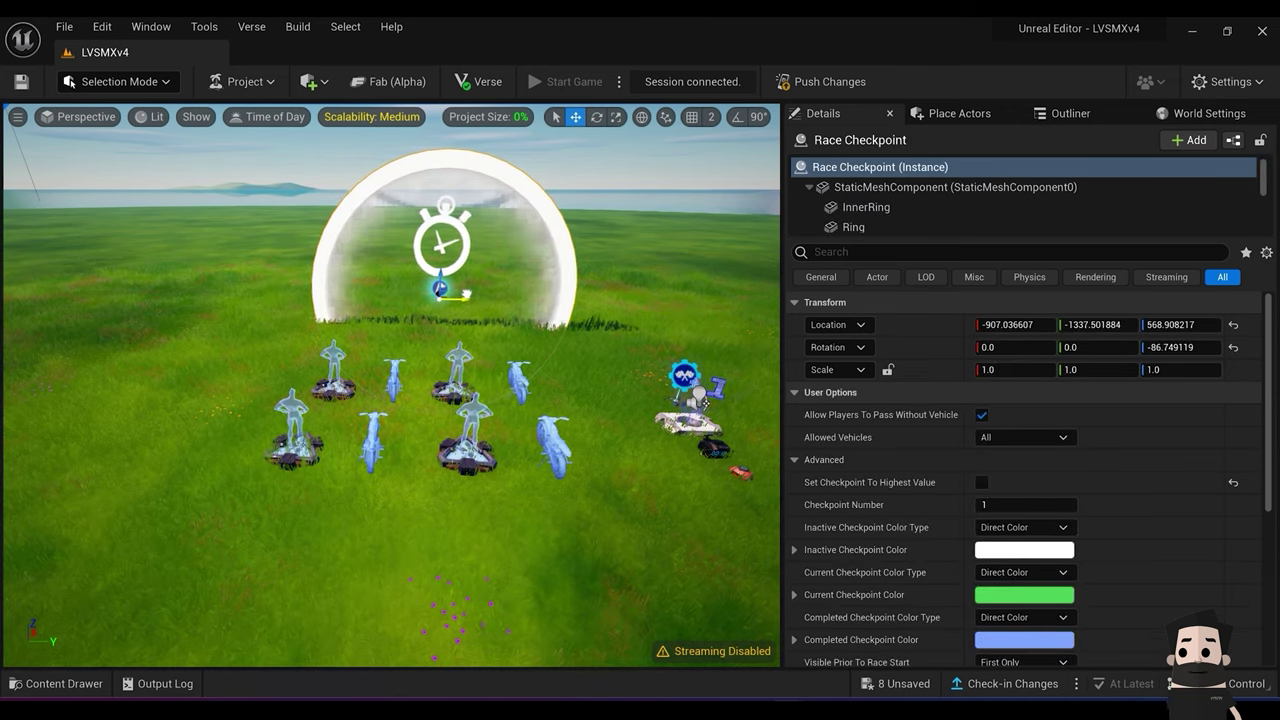
click(450, 549)
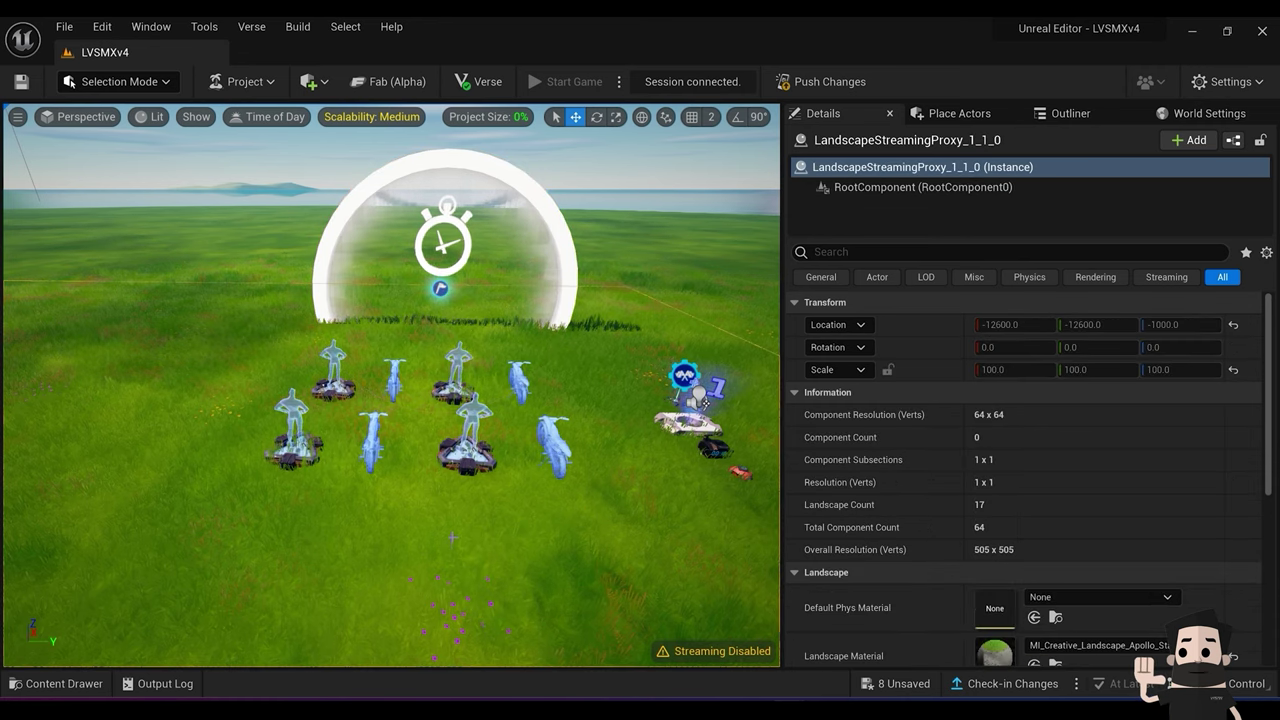
Step: Give the copied player spawners distinct Player Team indexes, using 3 for Player Spawner3 and 4 for Player Spawner4, and check each spawner
scroll(450, 549, up, 5)
right_drag(442, 463, 457, 467)
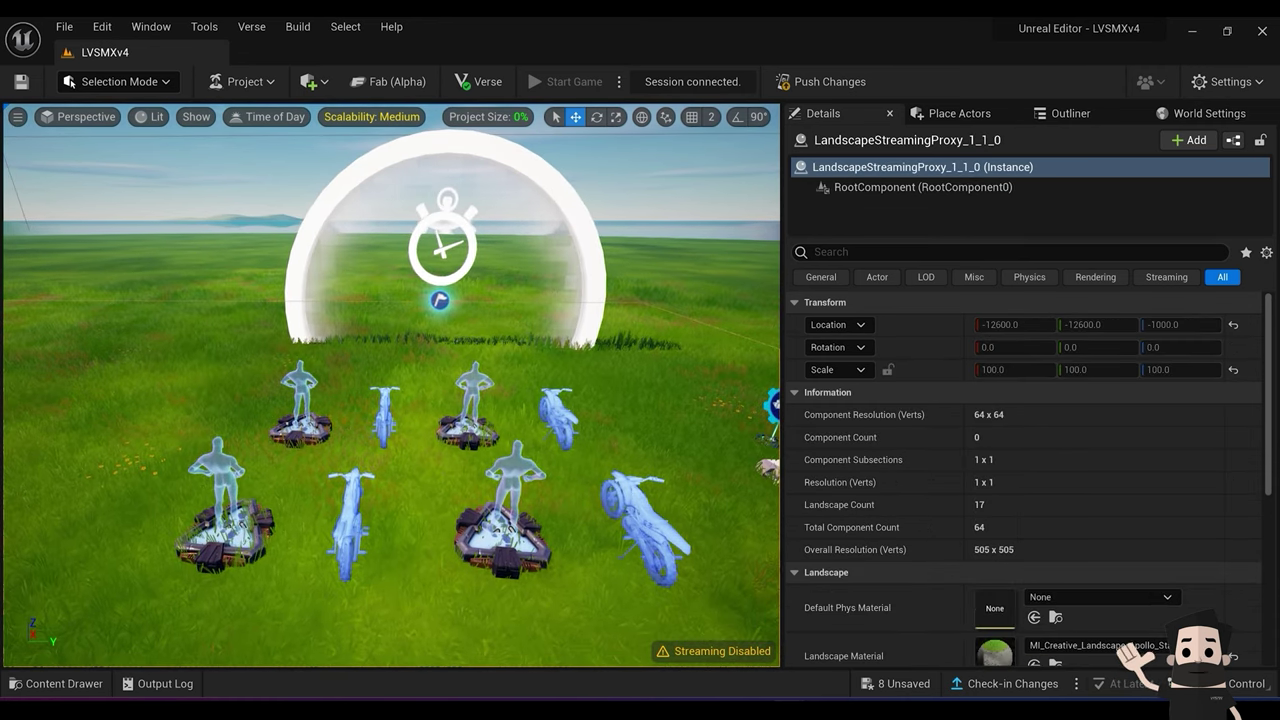
scroll(442, 463, up, 3)
scroll(442, 463, down, 2)
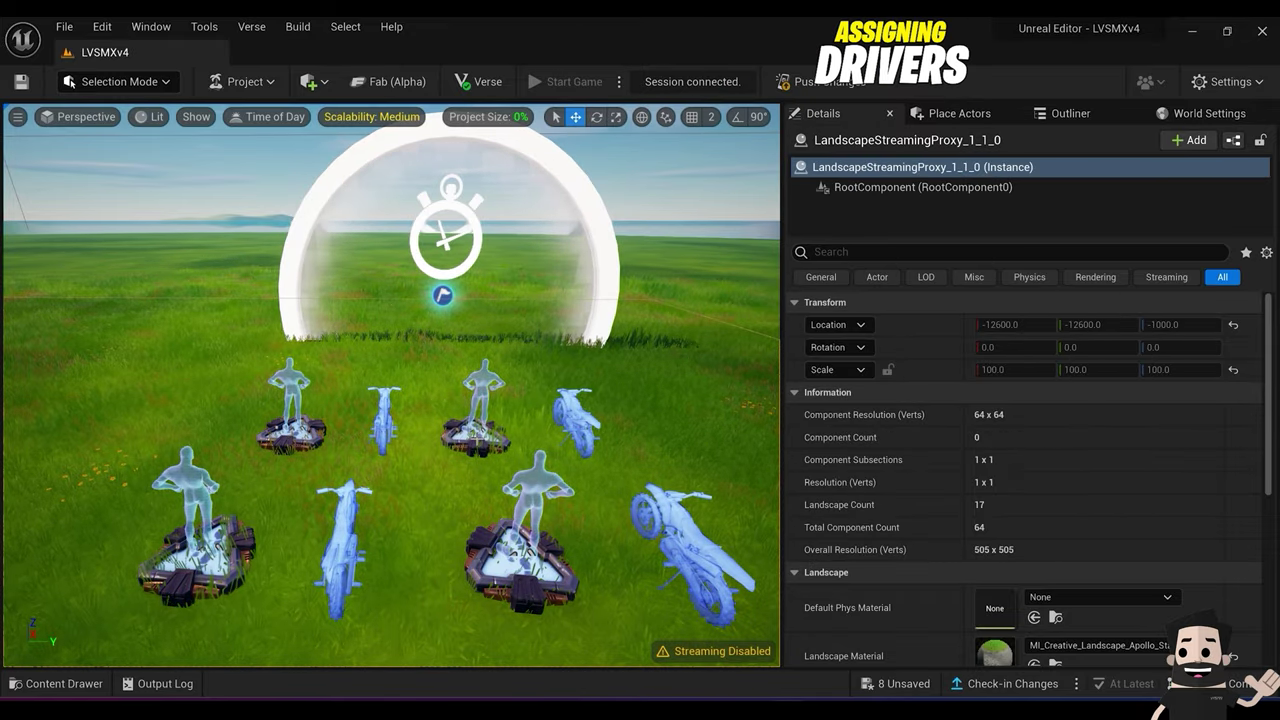
click(470, 430)
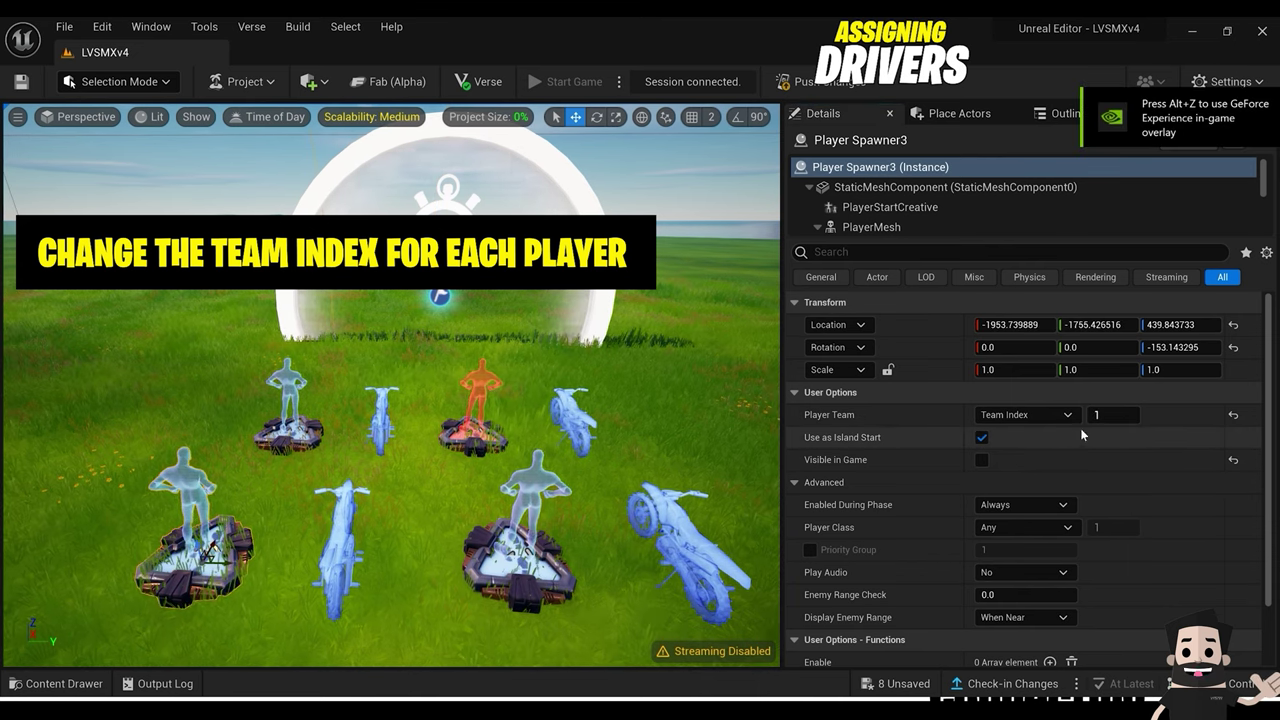
click(1113, 414)
text(3)
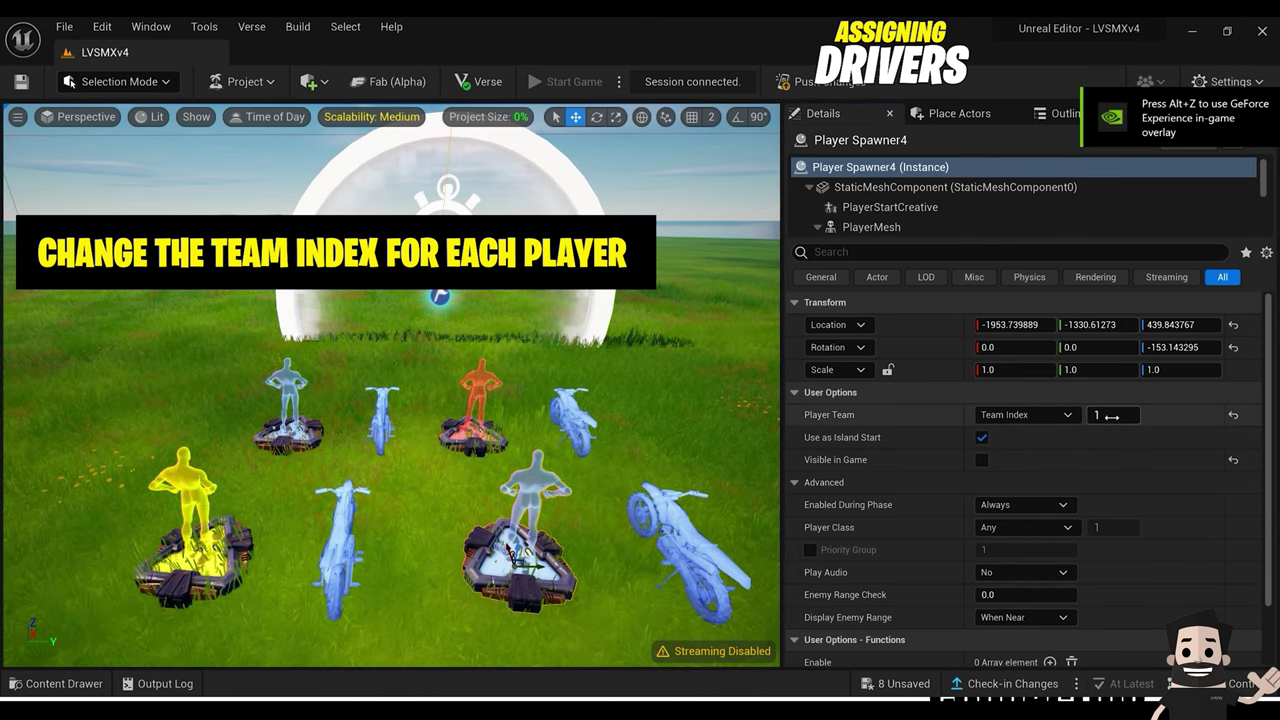
text(4)
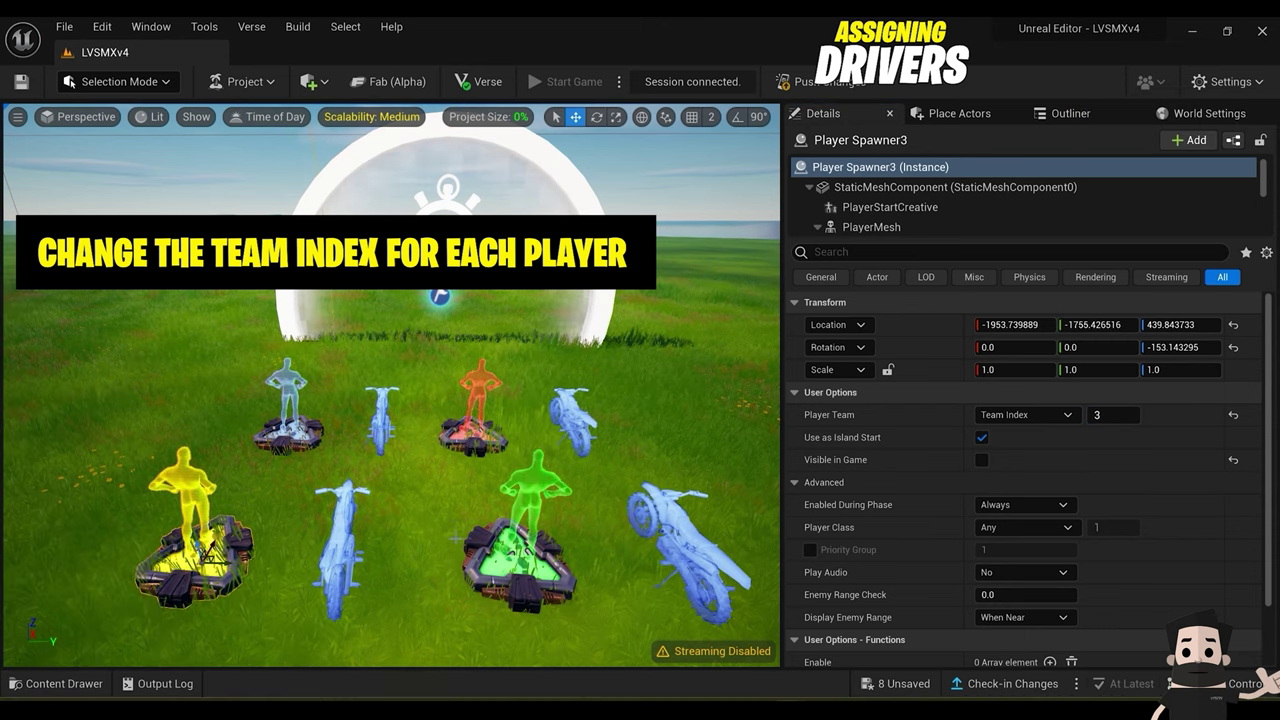
click(291, 434)
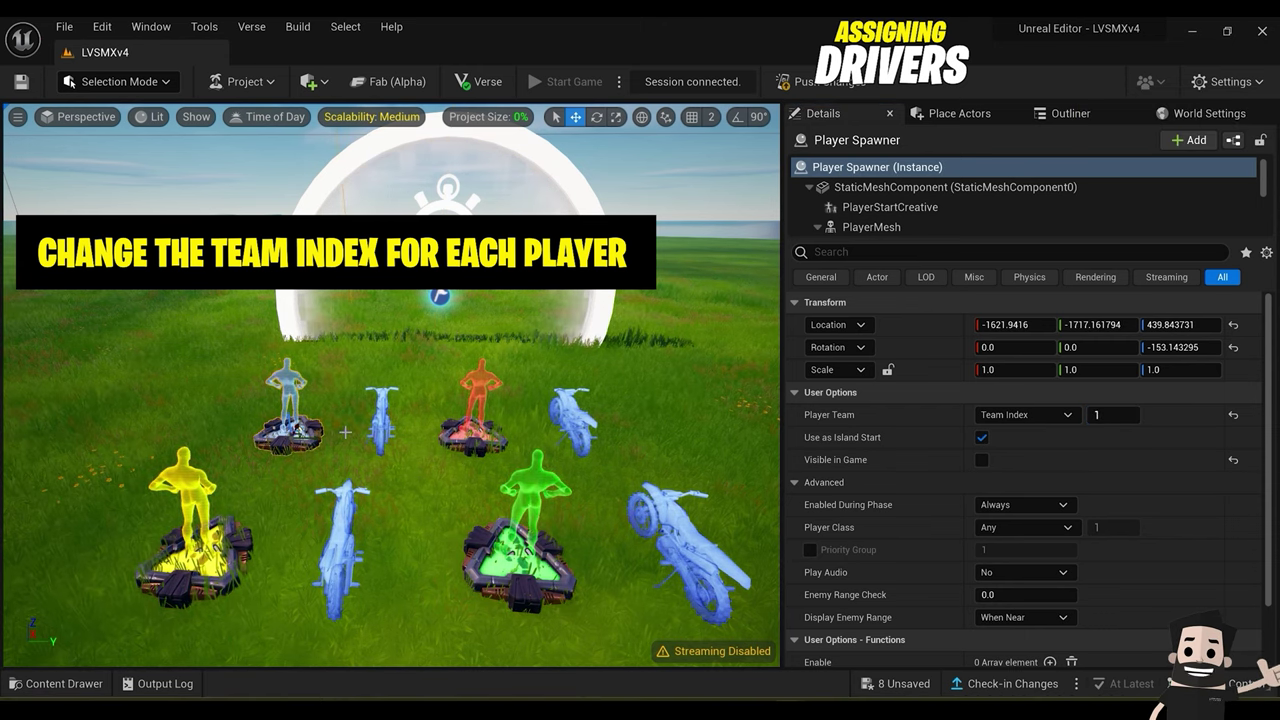
click(471, 428)
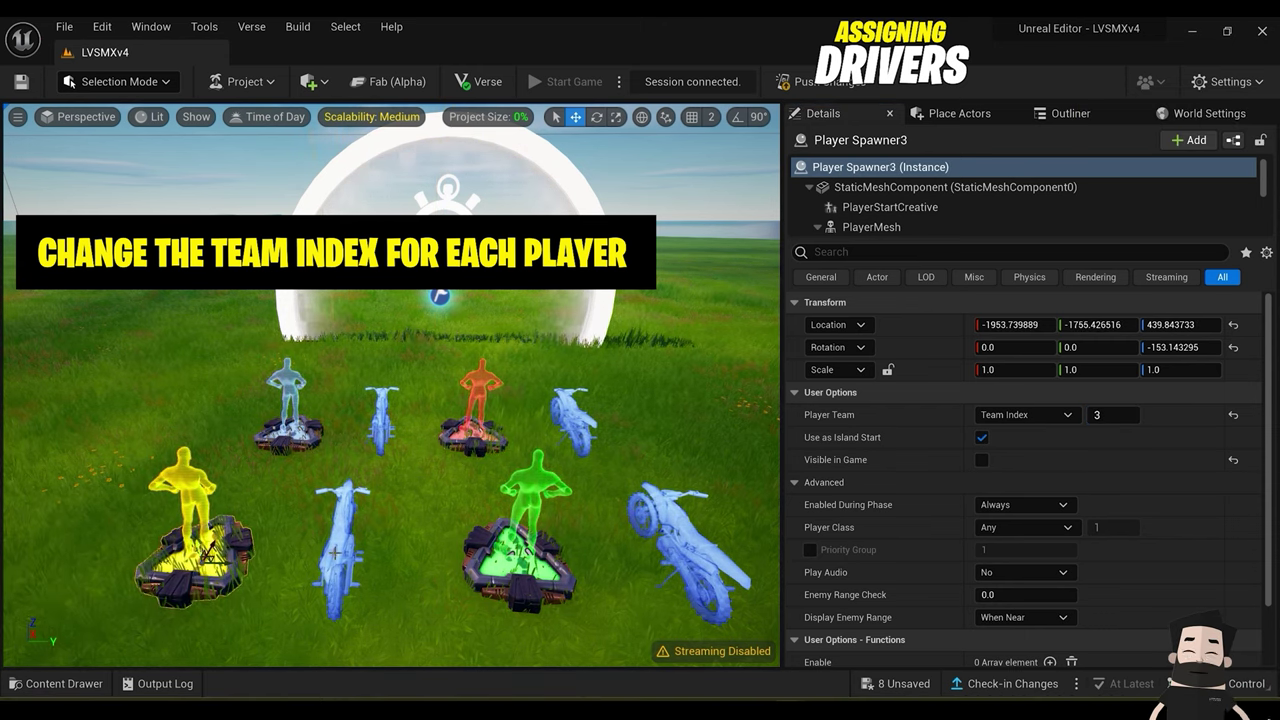
click(519, 555)
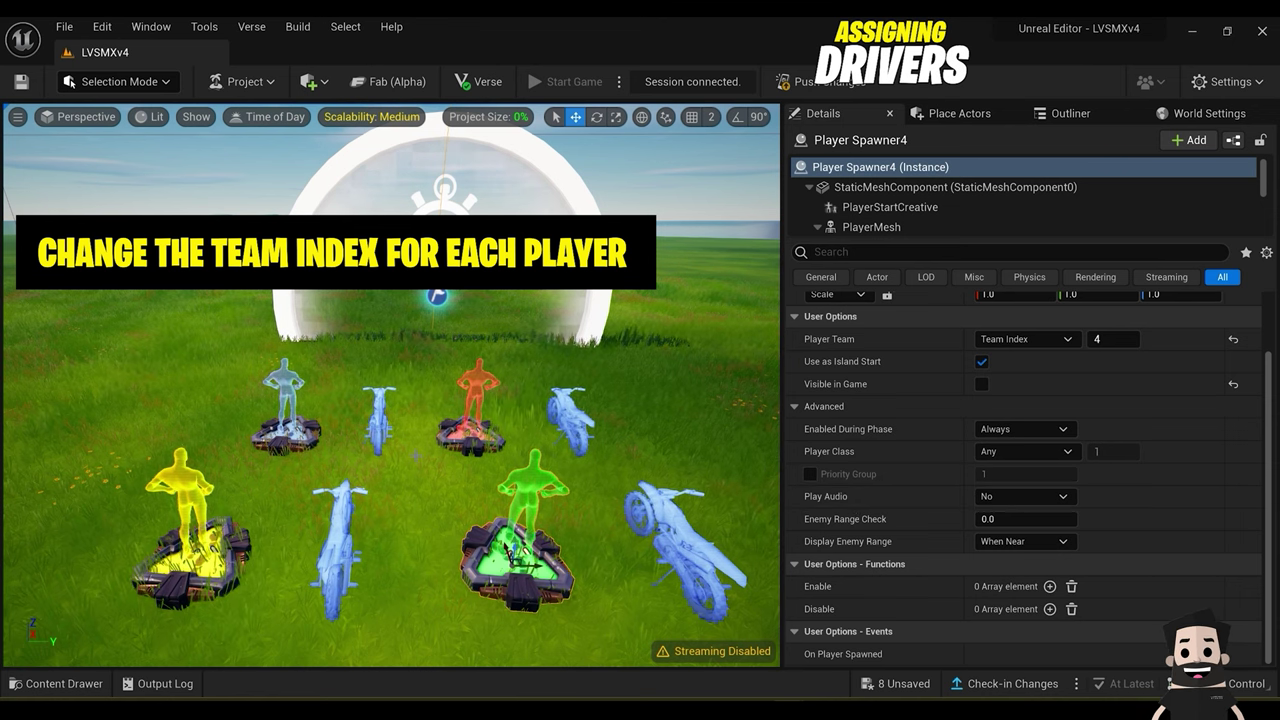
Step: Bind Dirt Bike Spawner2's Assigns Driver entry to Player Spawner2 with the On Player Spawned event
click(568, 407)
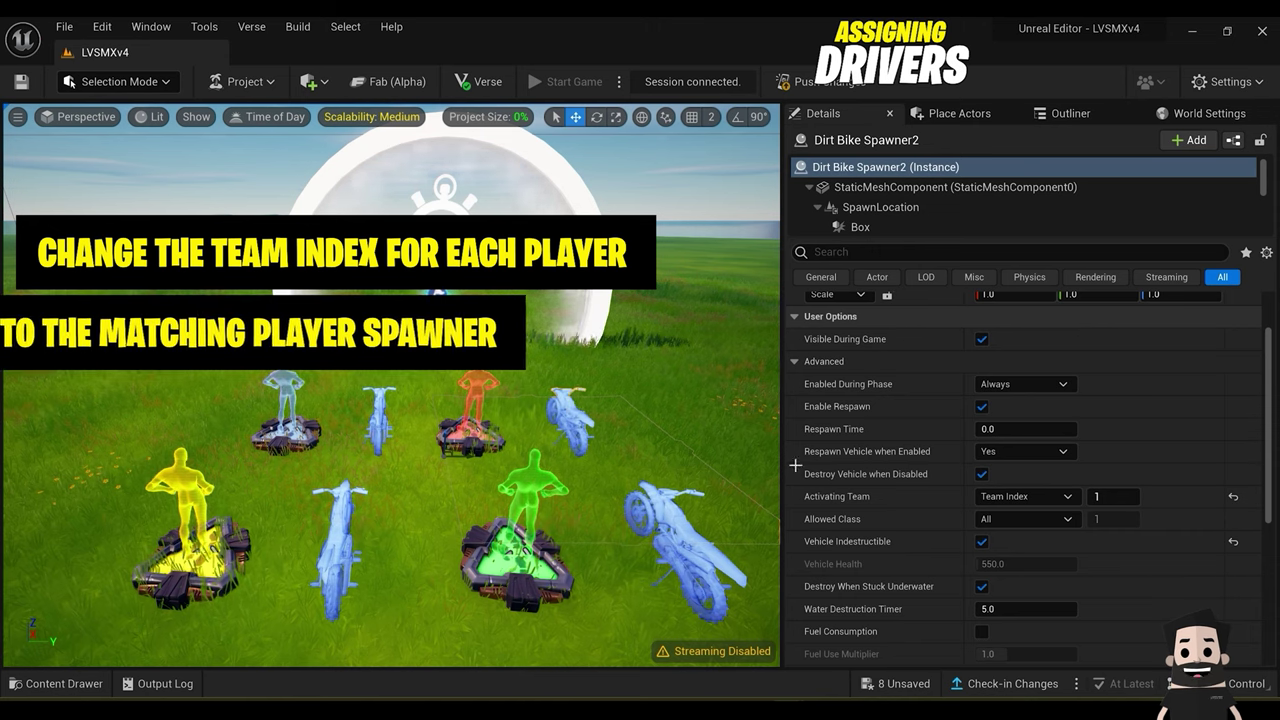
scroll(894, 491, down, 5)
scroll(894, 486, down, 1)
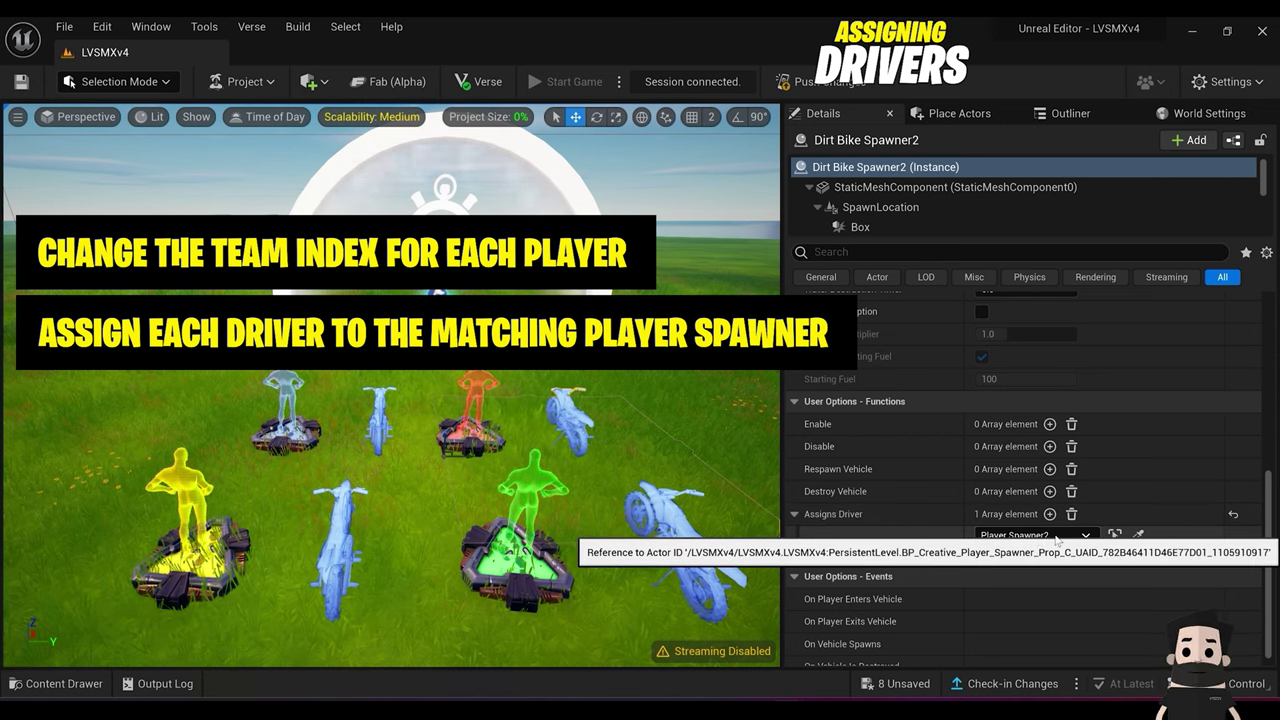
click(1138, 537)
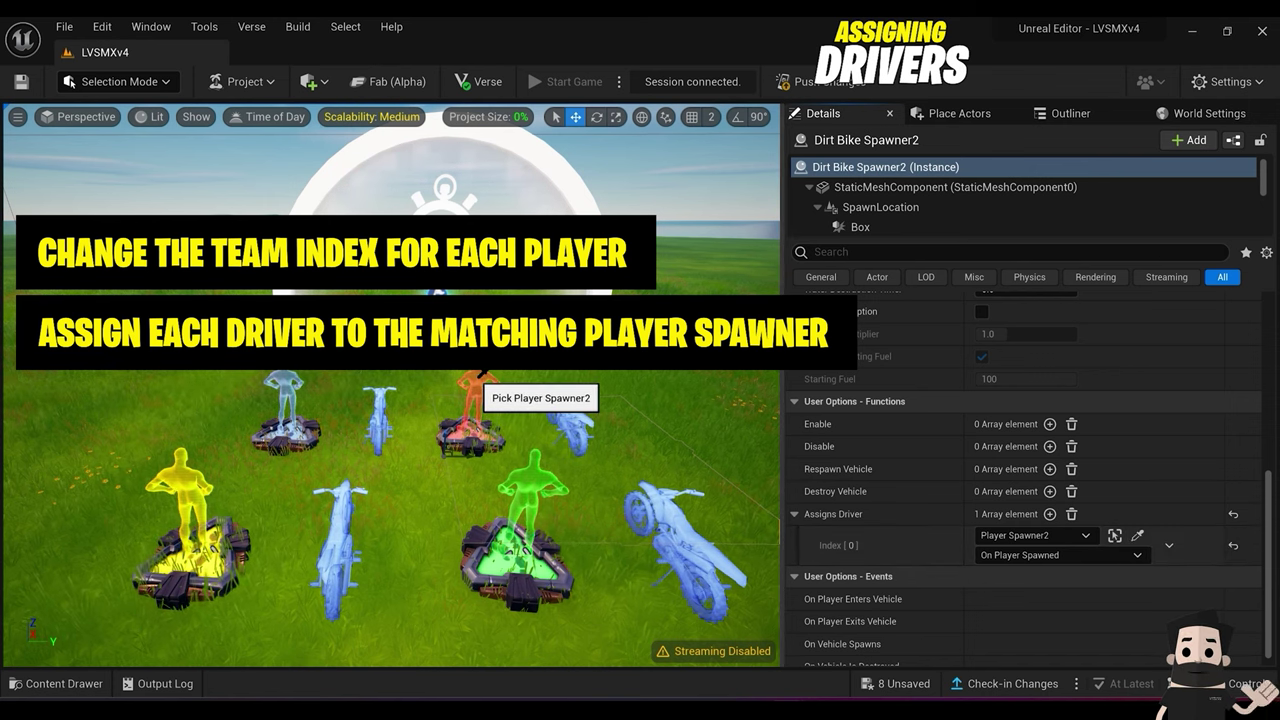
click(479, 372)
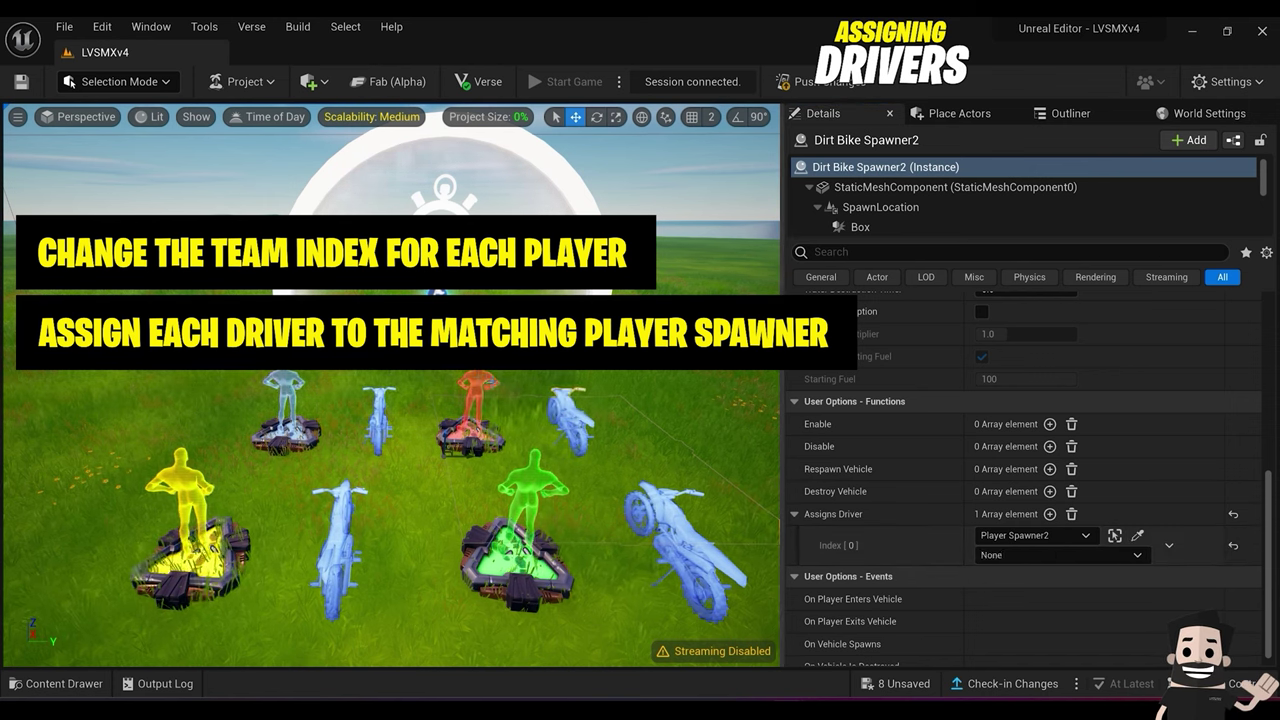
click(1087, 554)
click(1066, 588)
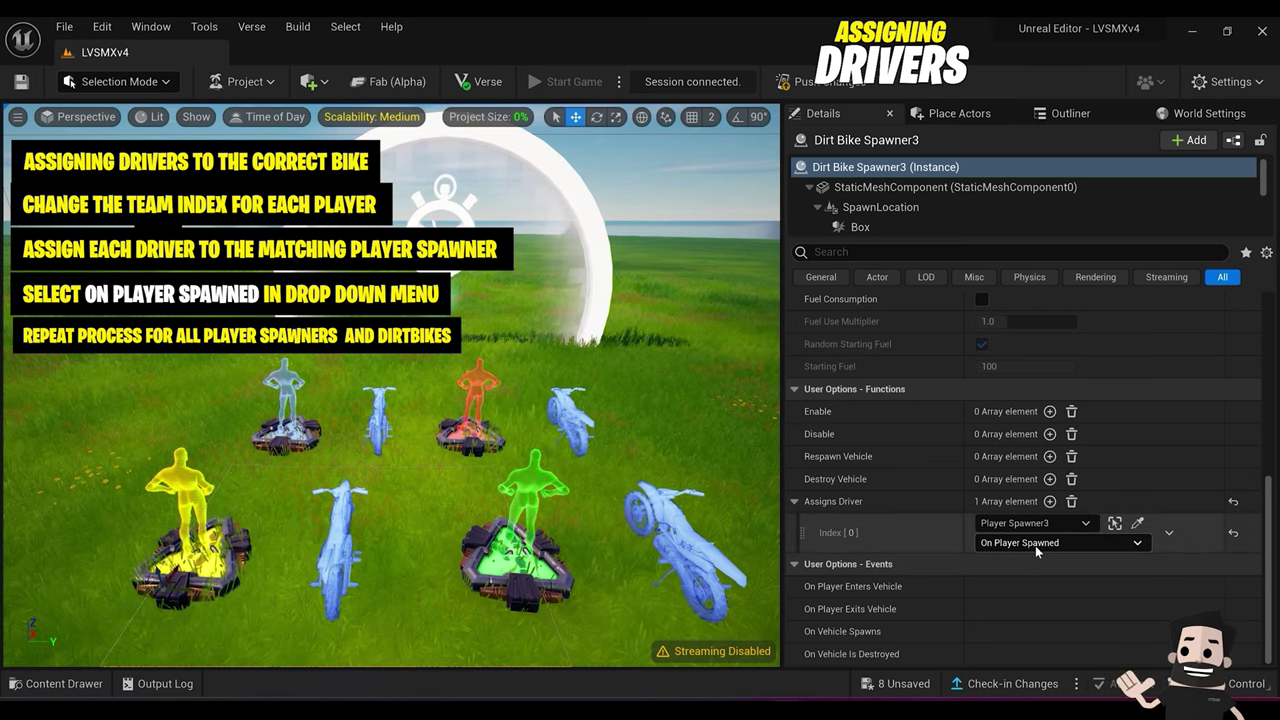
Step: Set Dirt Bike Spawner4's Assigns Driver event to On Player Spawned for Player Spawner4, and check the original bike and player spawner pair
click(677, 526)
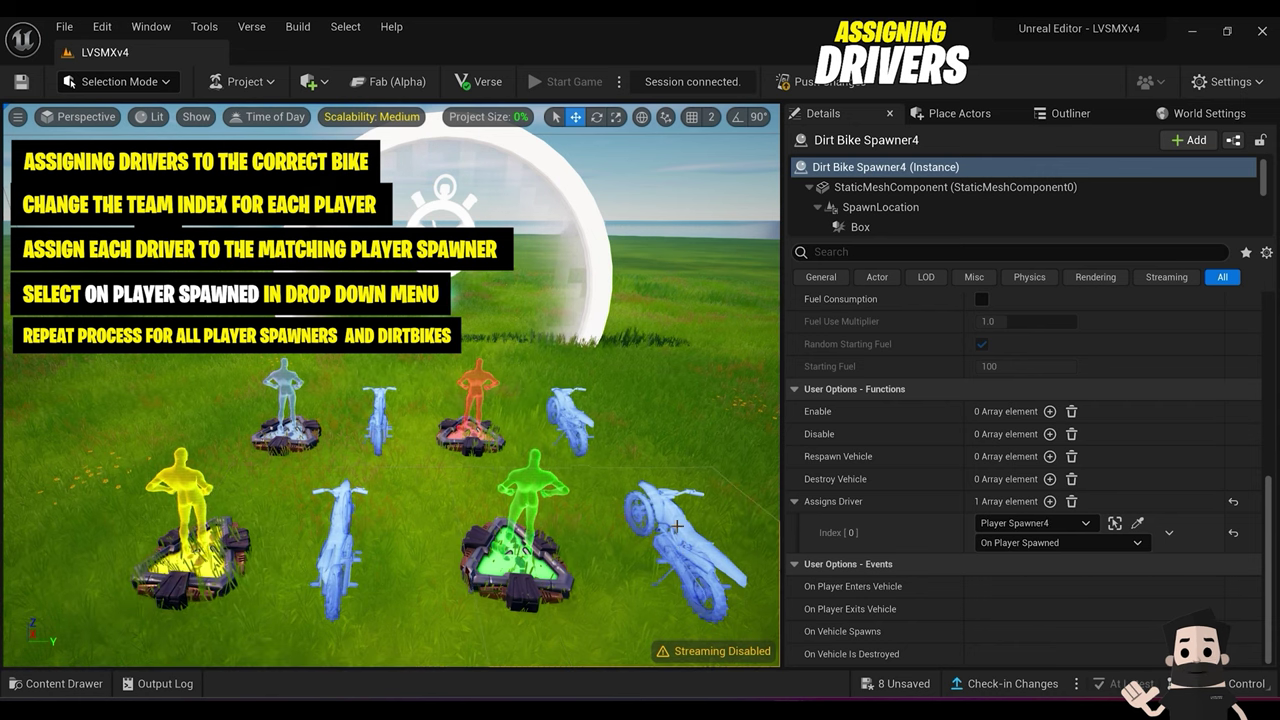
click(1022, 544)
click(1035, 576)
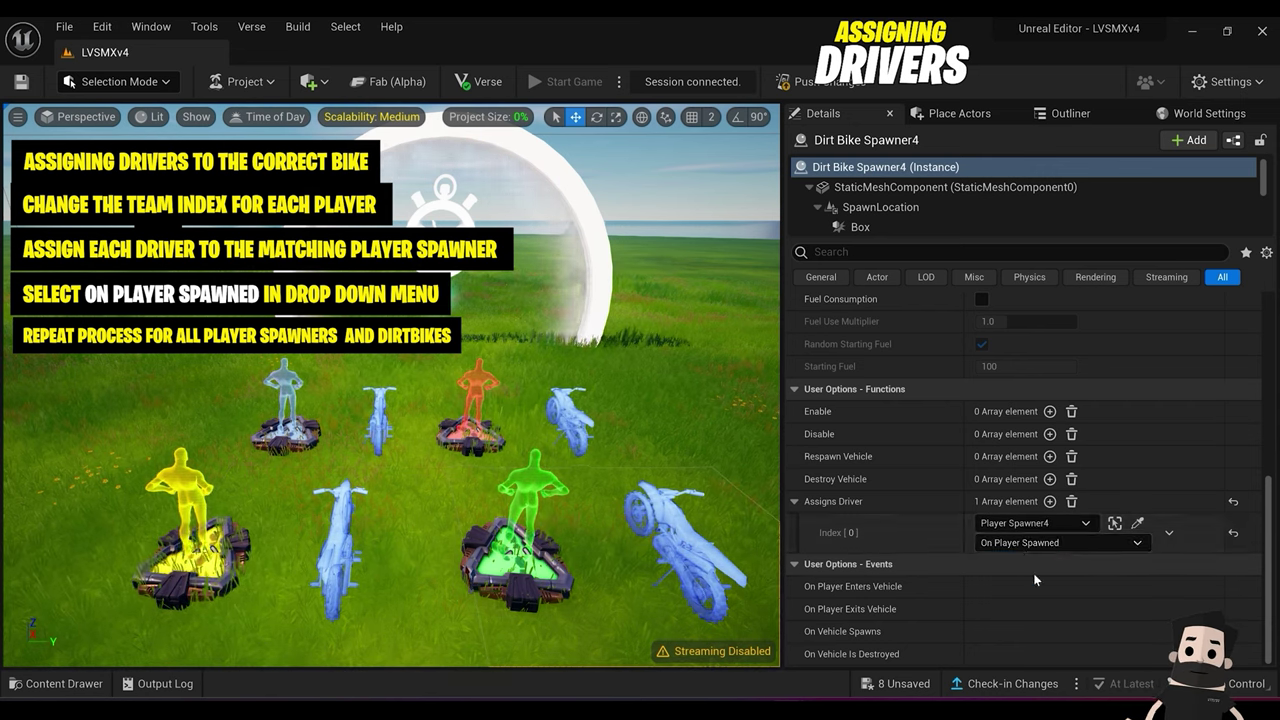
right_drag(604, 543, 598, 556)
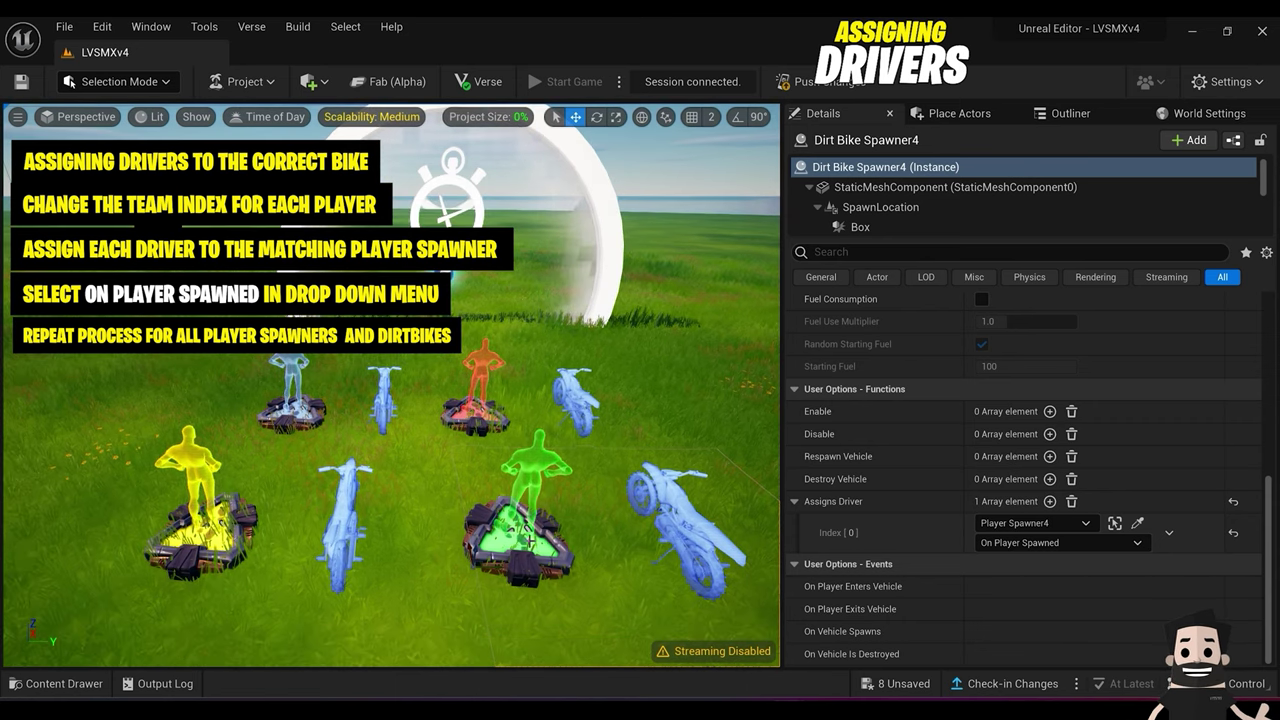
click(384, 400)
click(340, 410)
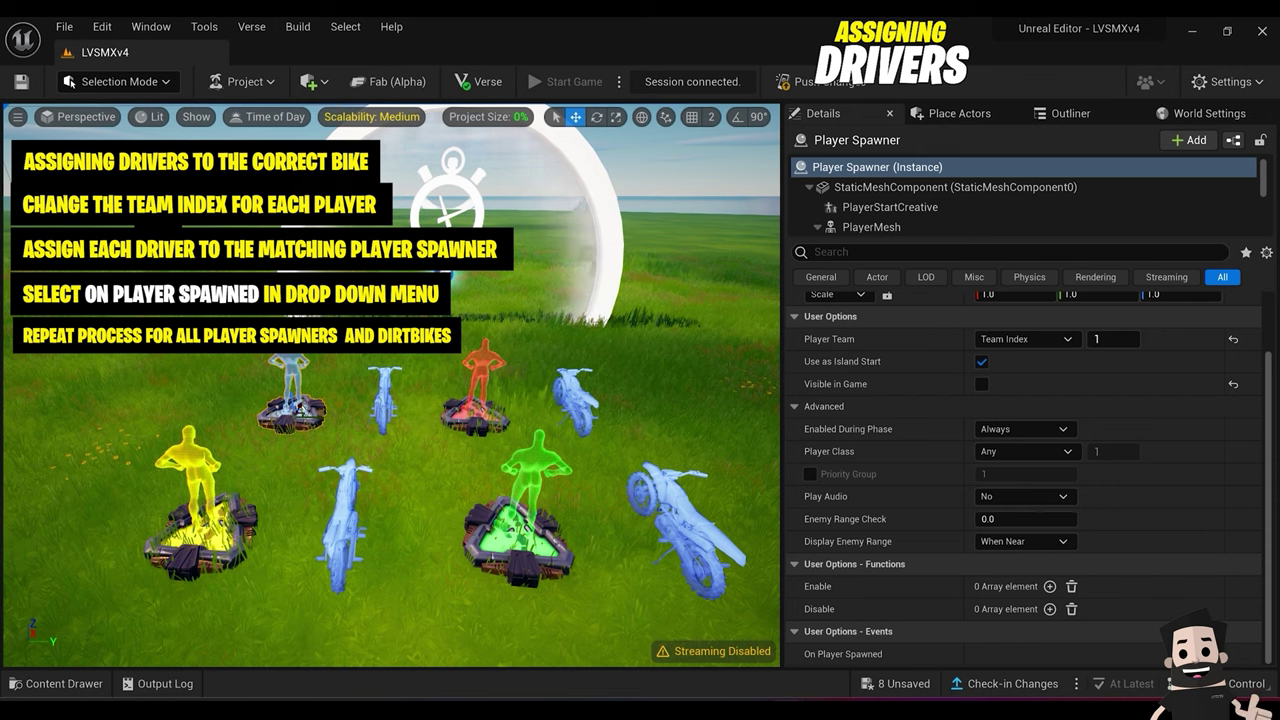
click(384, 400)
Step: Set Dirt Bike Spawner2's Activating Team to Team Index 2 and select the dirt bike spawner beside the yellow player spawner
right_drag(560, 500, 640, 510)
click(573, 600)
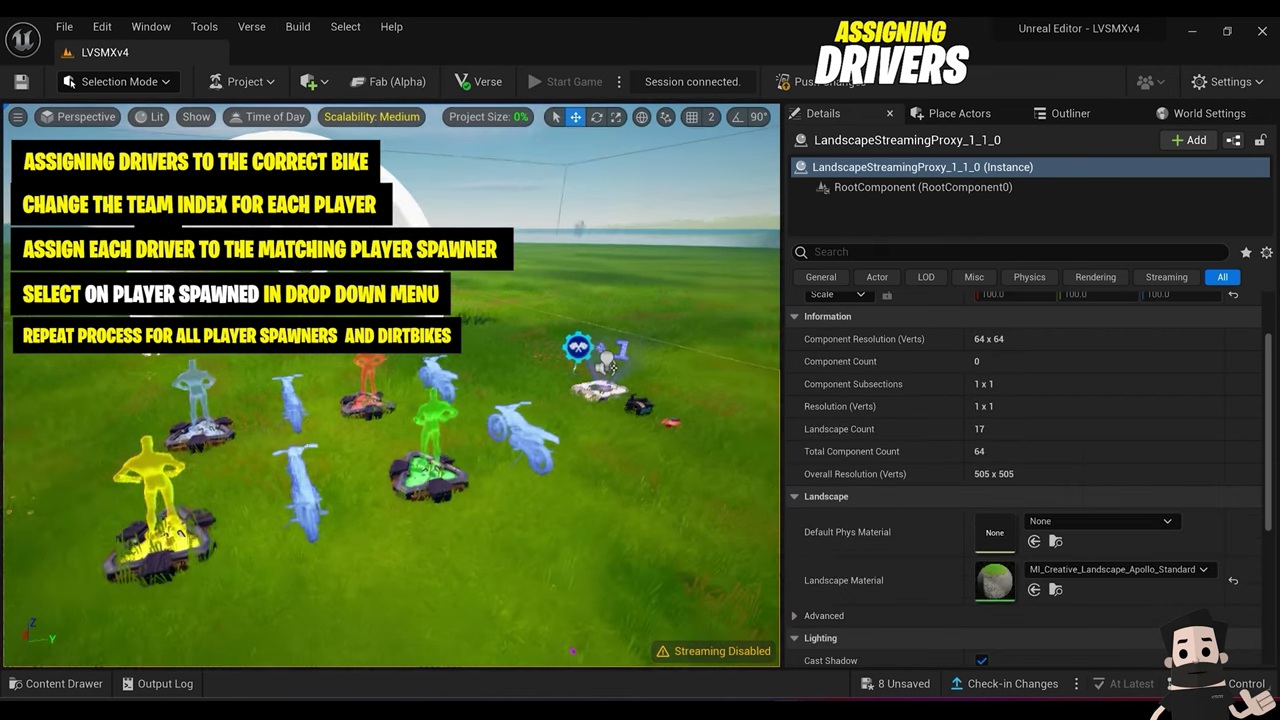
right_drag(573, 600, 500, 598)
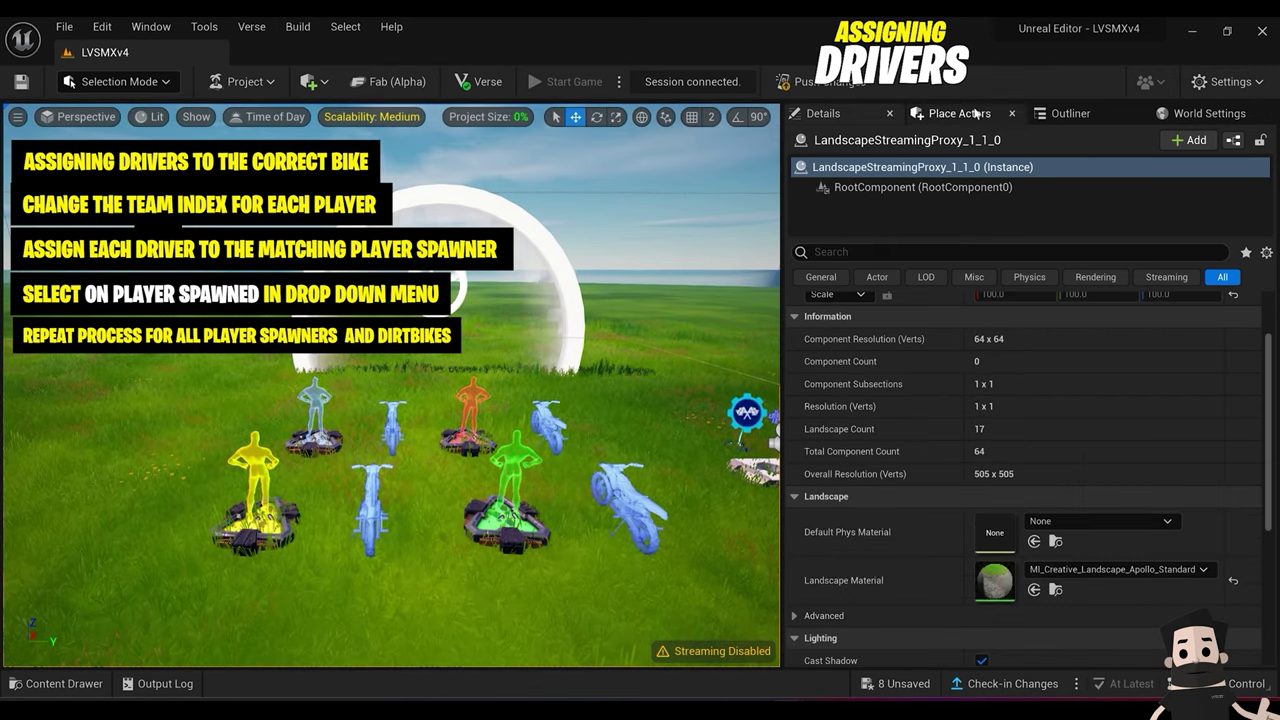
right_drag(581, 430, 581, 470)
click(581, 447)
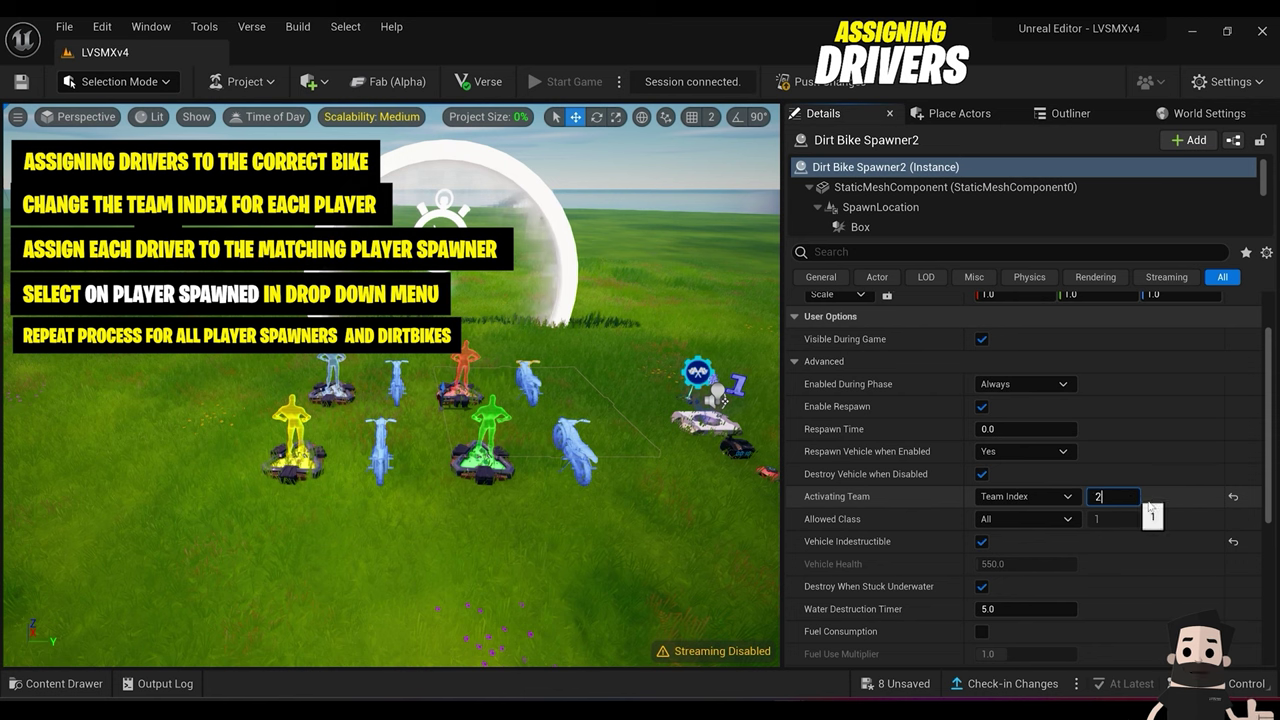
click(381, 455)
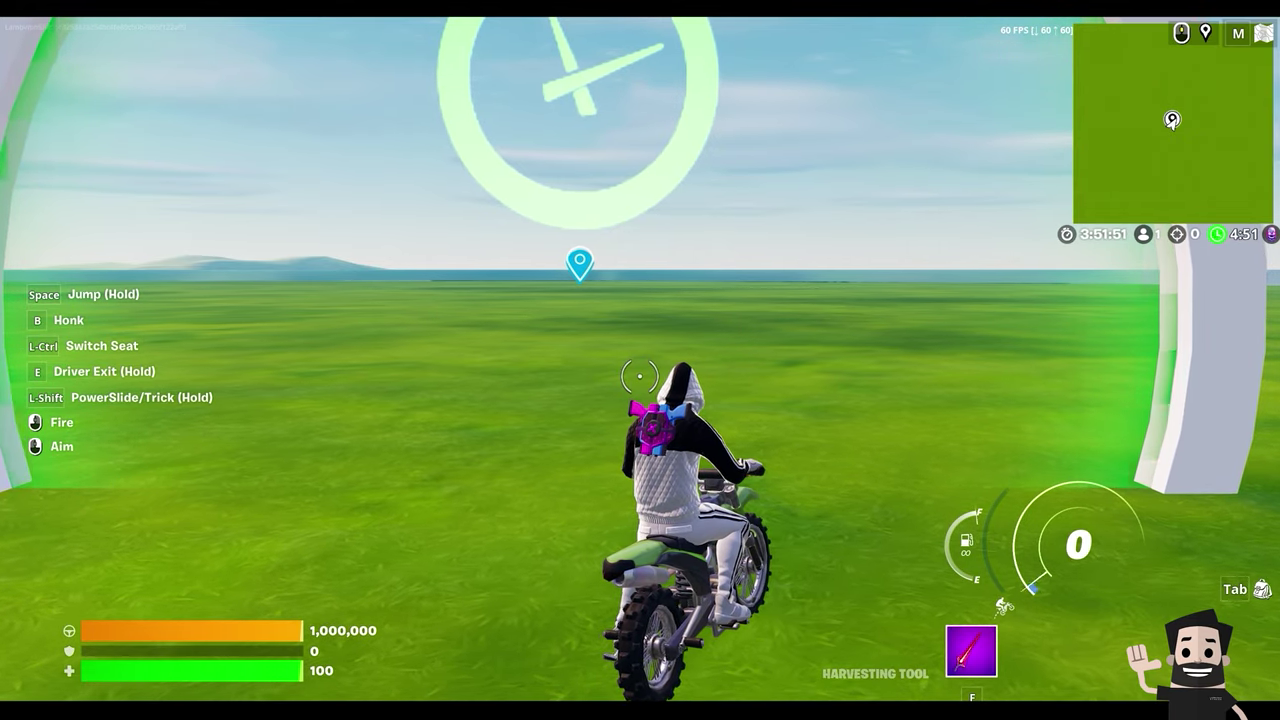
Step: Playtest the island by riding the dirt bike through the start checkpoint and around the other spawned bikes
key(w)
key(w)
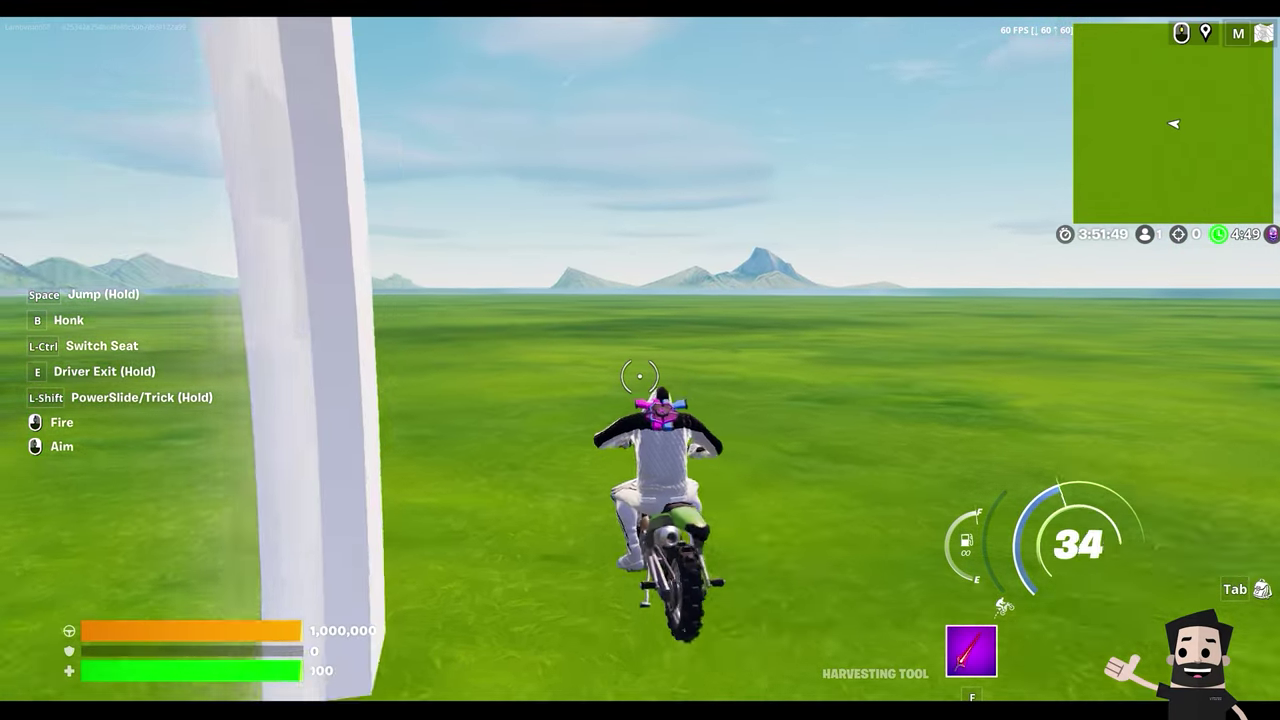
key(w)
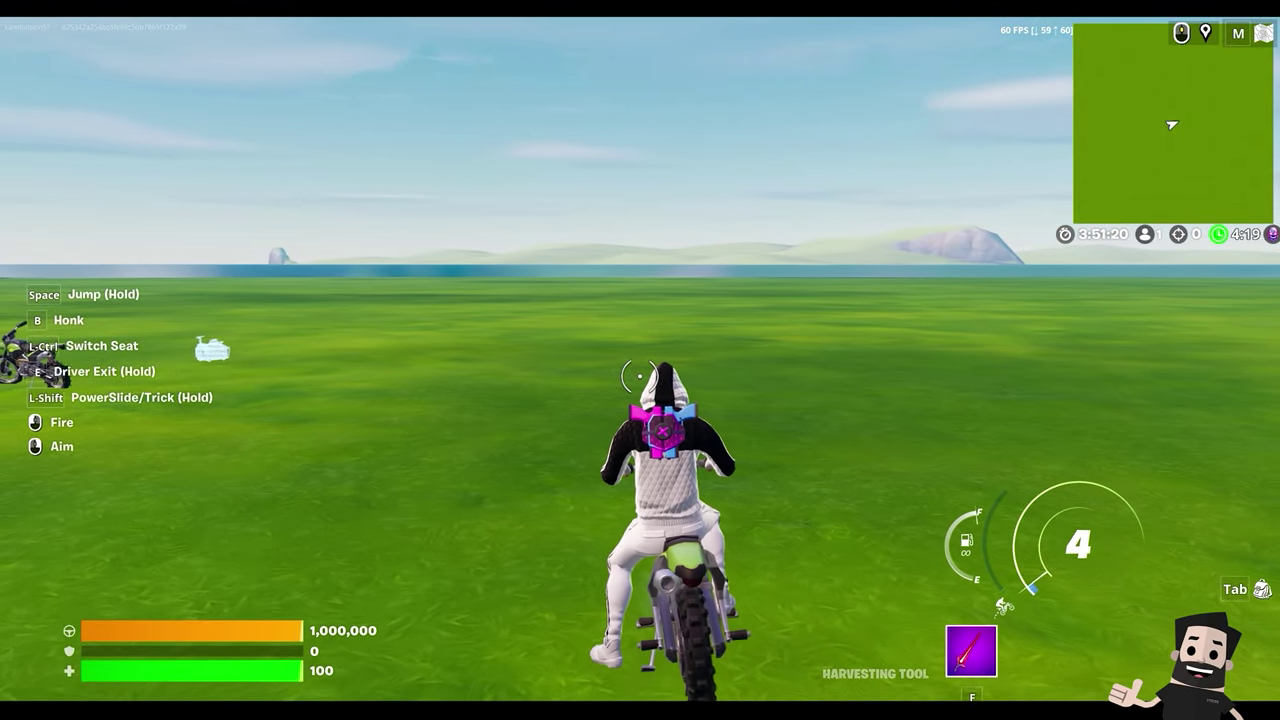
key(w)
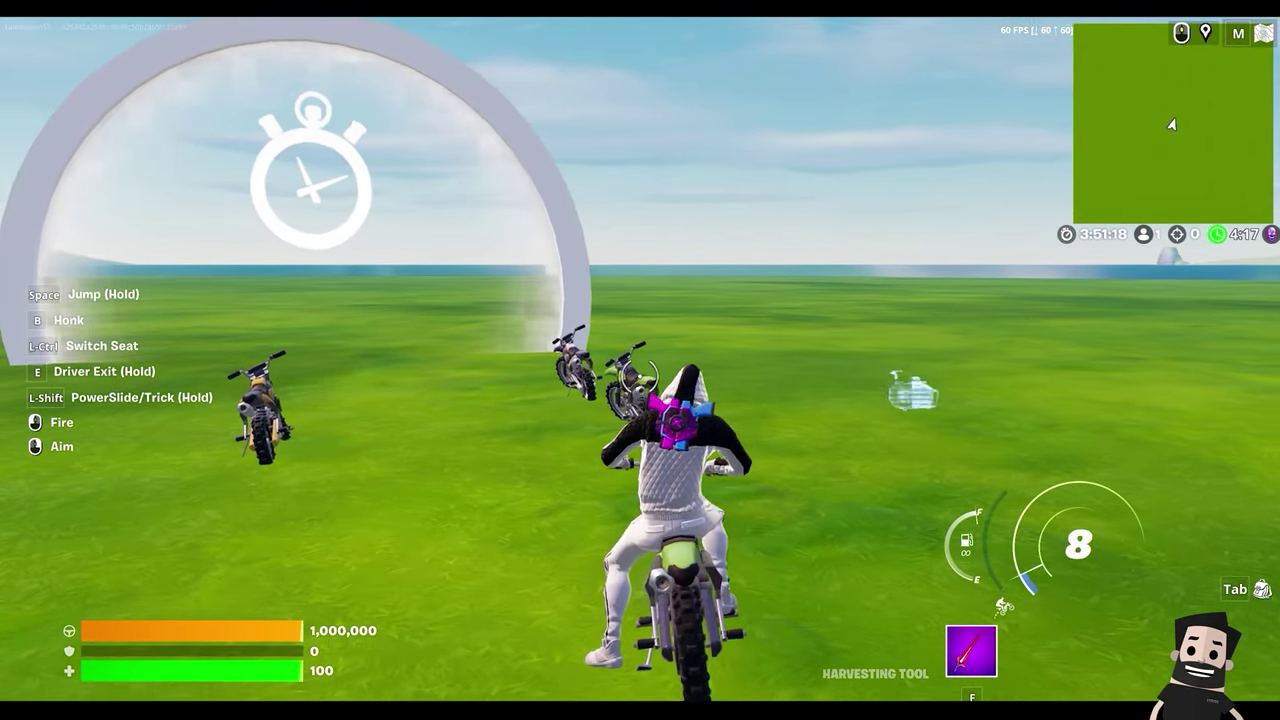
Step: Leave the playtest for the editor and turn off Start Race On Game Start on the Race Manager
key(Escape)
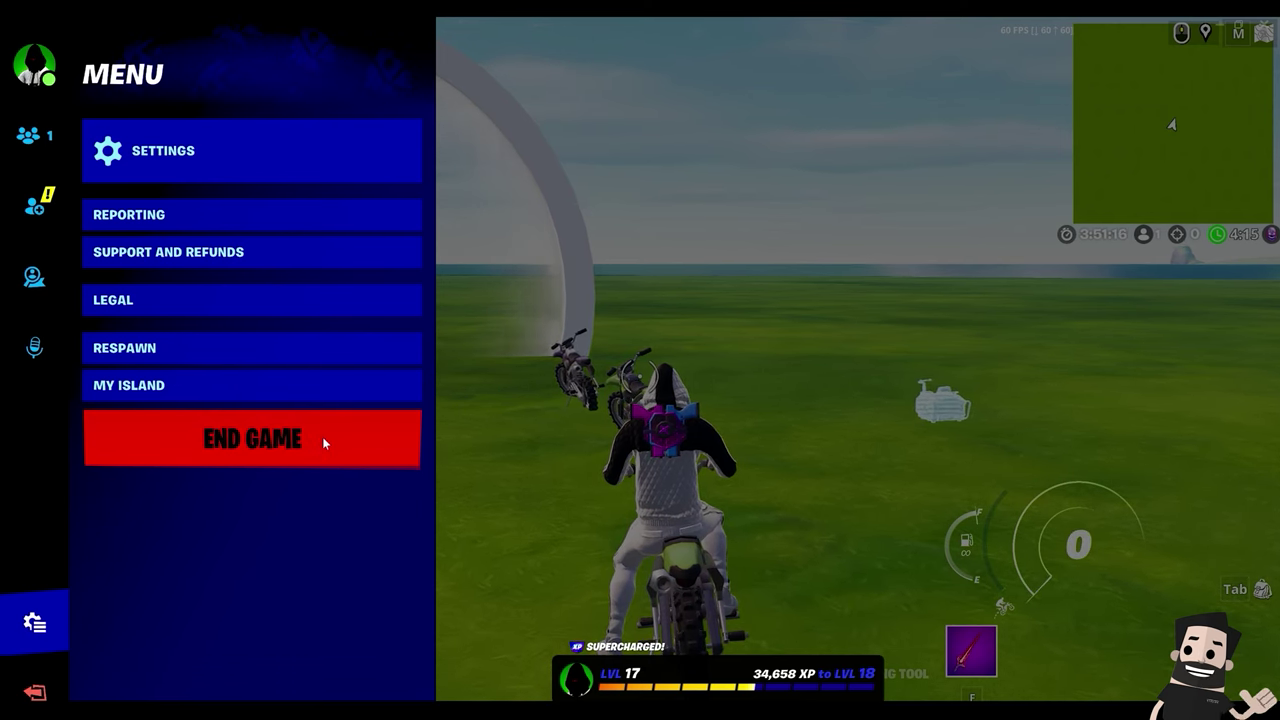
key(Escape)
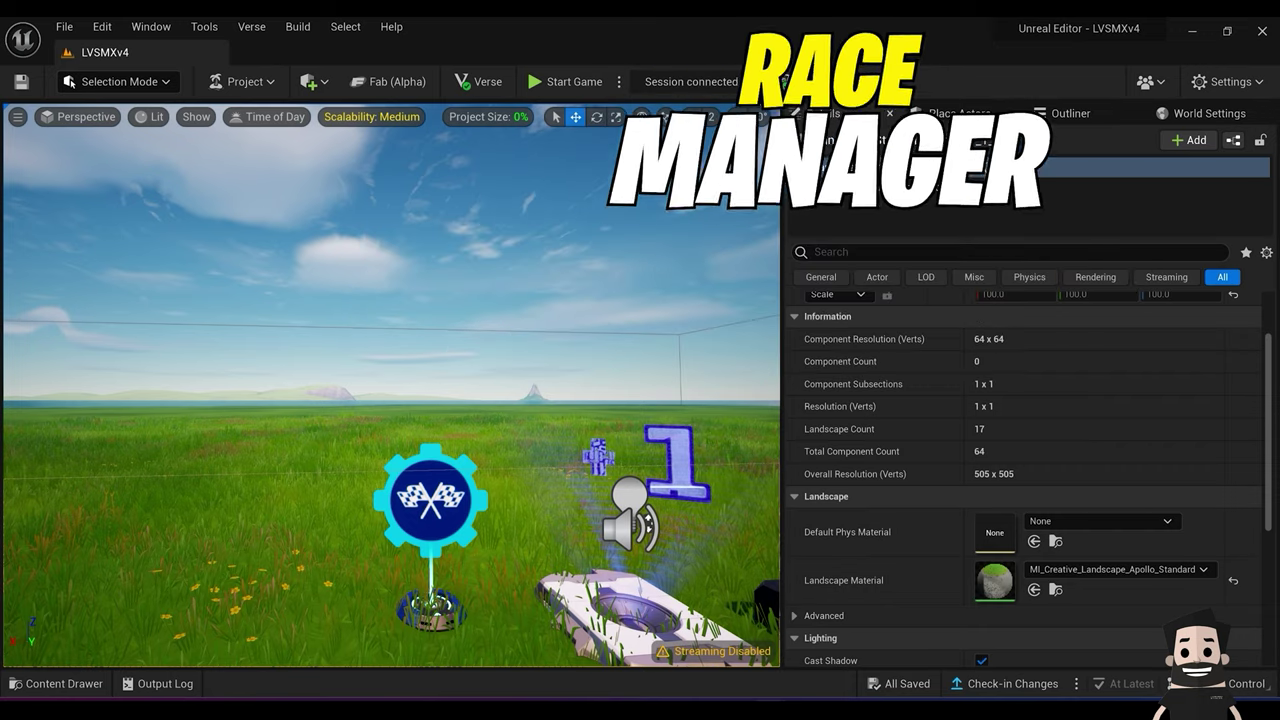
click(430, 508)
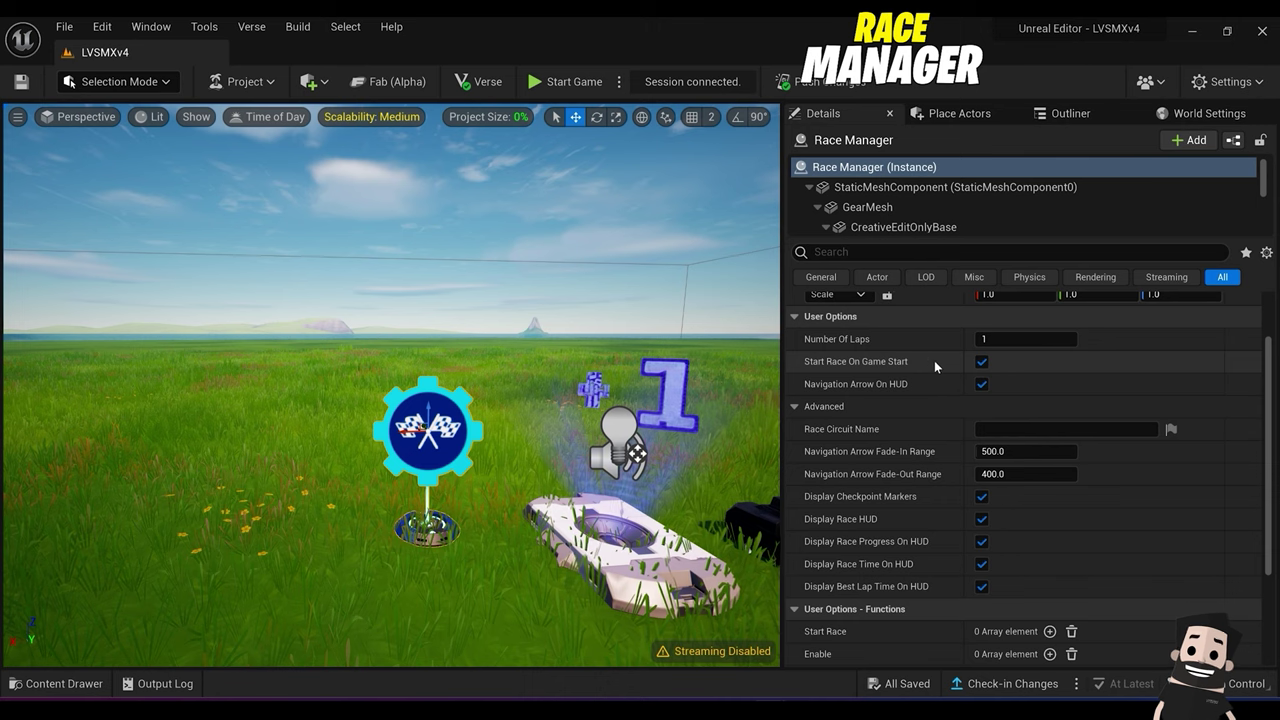
mouse_move(484, 473)
right_down()
mouse_move(600, 473)
mouse_move(484, 473)
mouse_move(505, 468)
right_up()
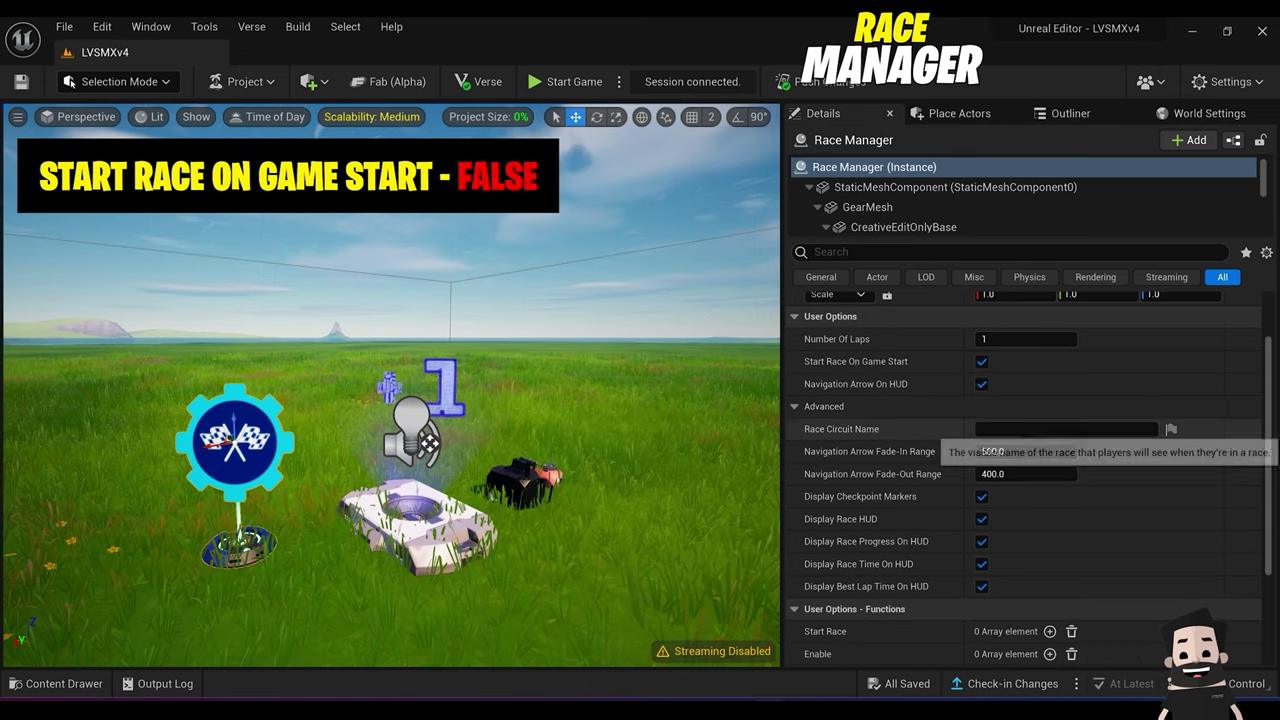
click(981, 362)
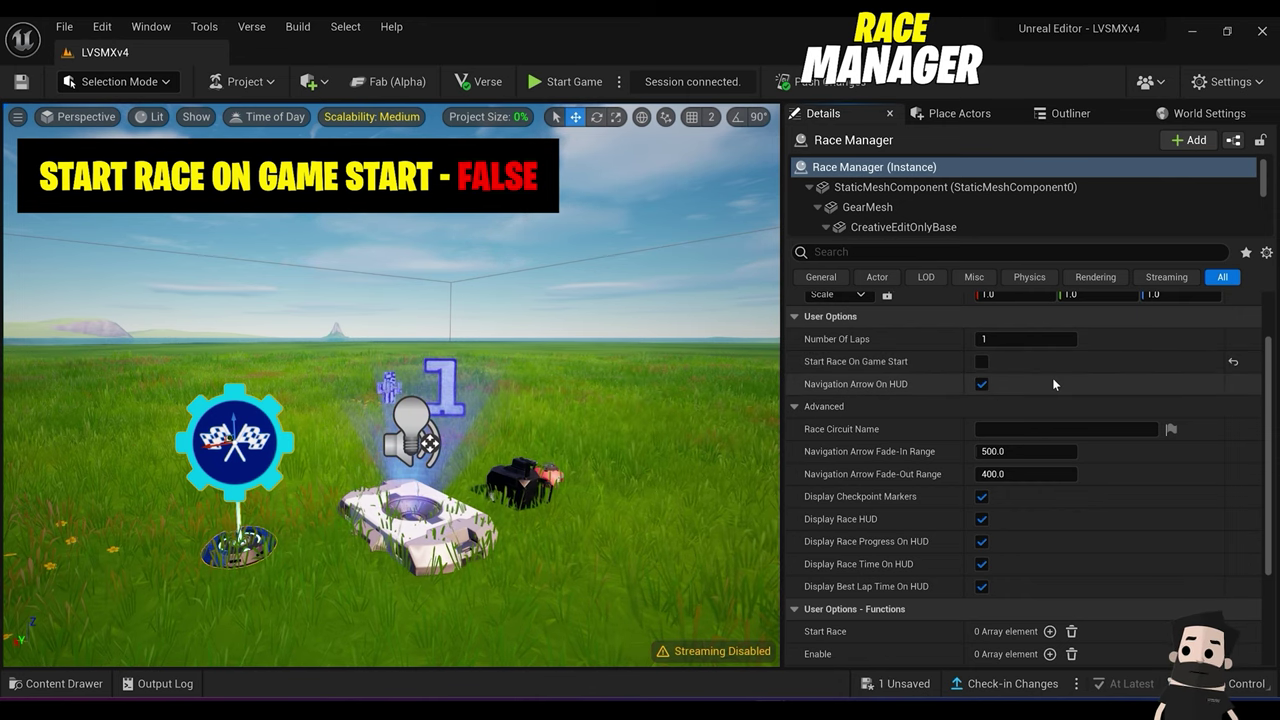
Step: Bind the Race Manager's Start Race function to the Timed Objective's On Completed event and review its lap and HUD options
scroll(1040, 378, down, 1)
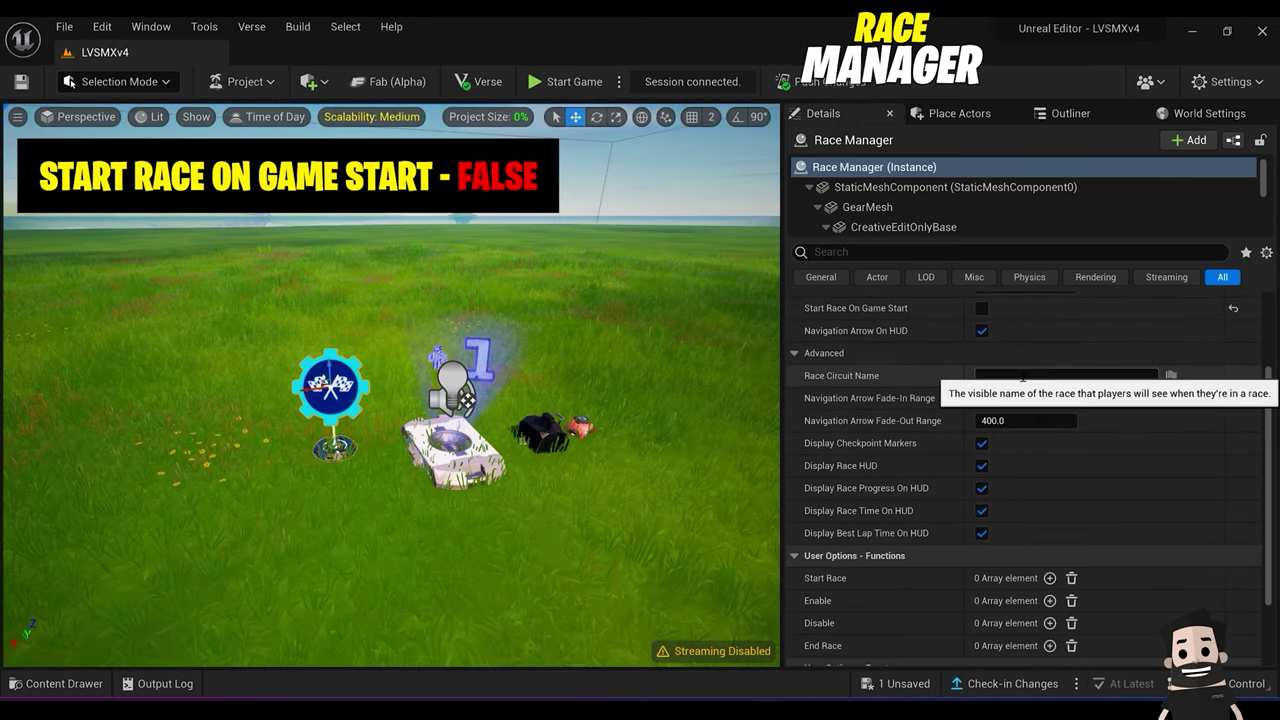
click(1022, 377)
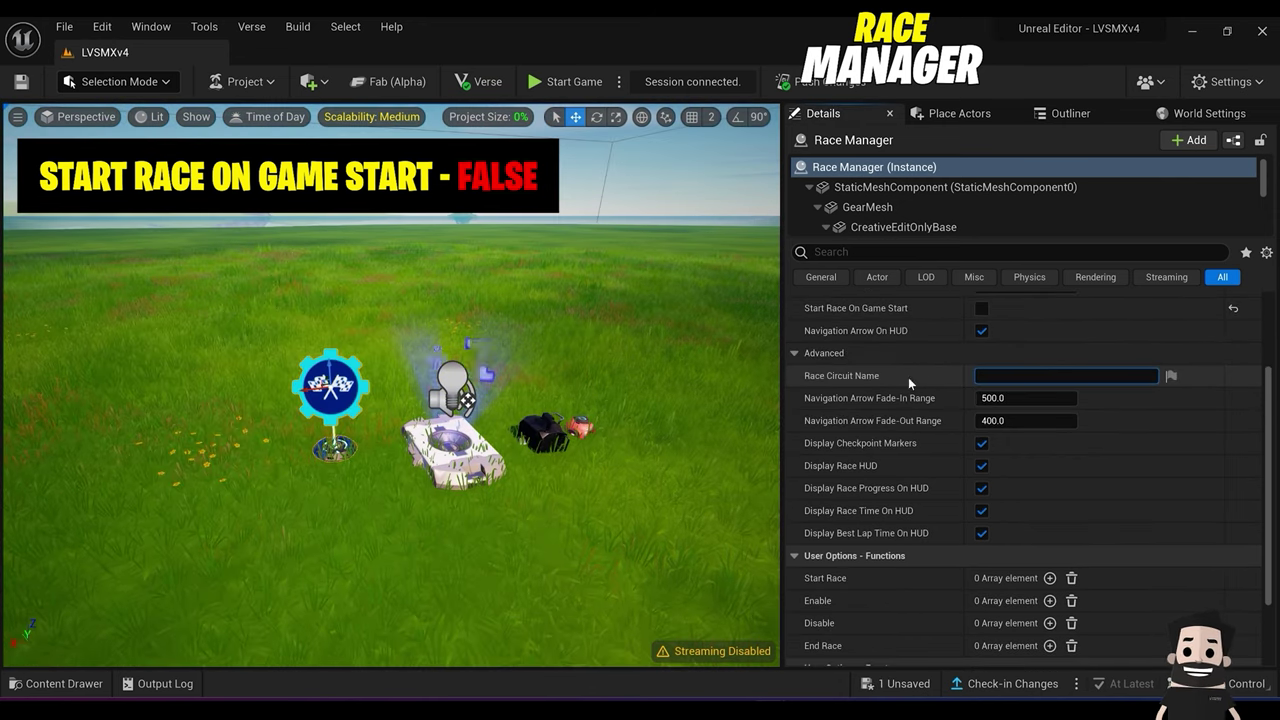
scroll(908, 412, down, 2)
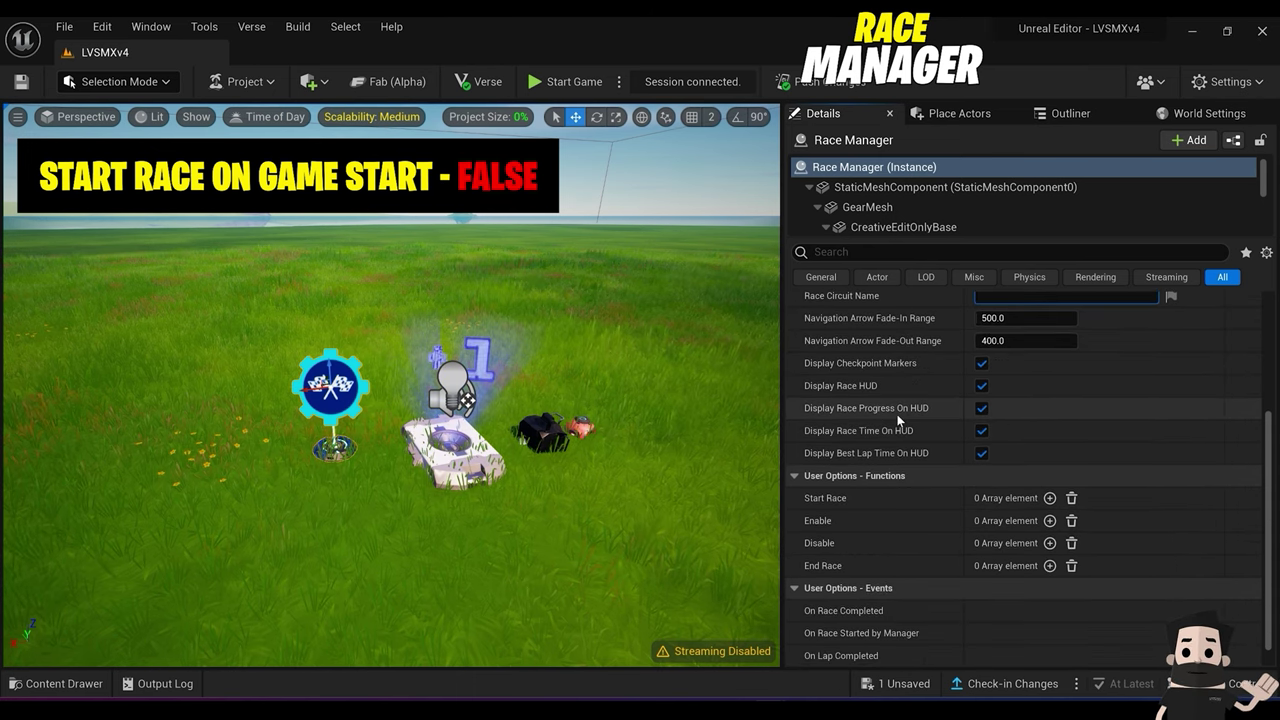
scroll(897, 414, down, 1)
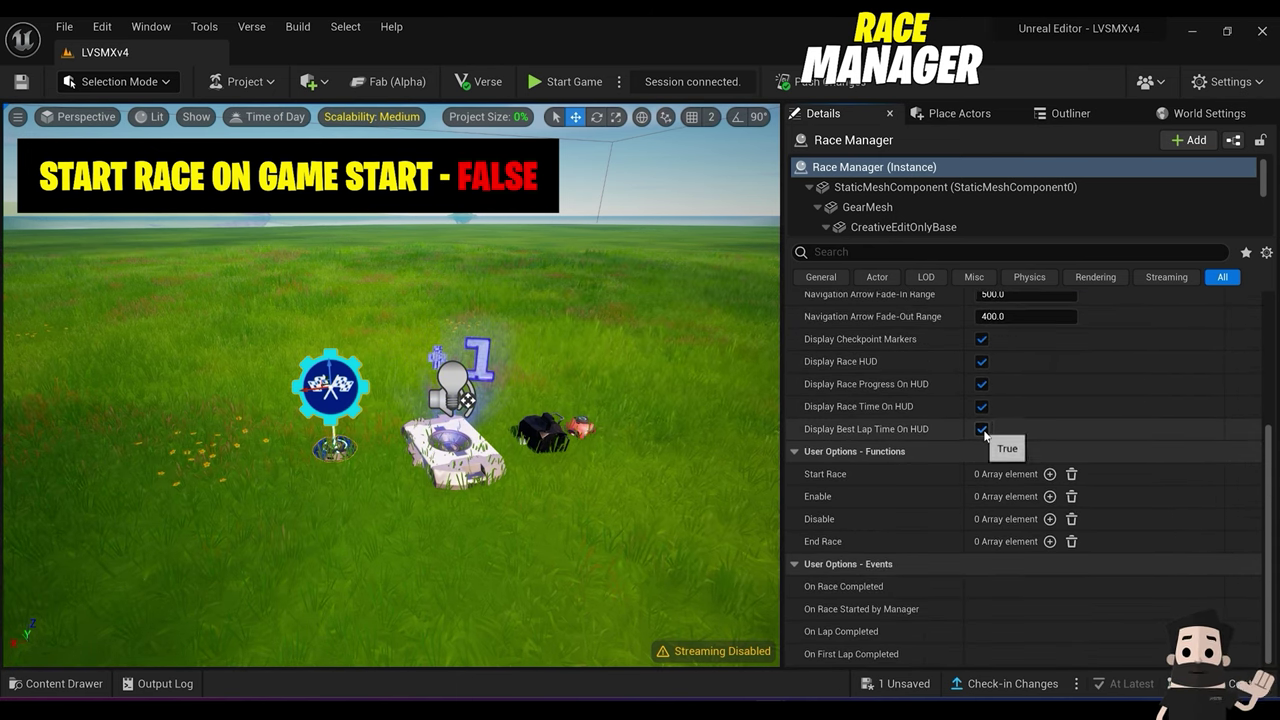
click(1049, 474)
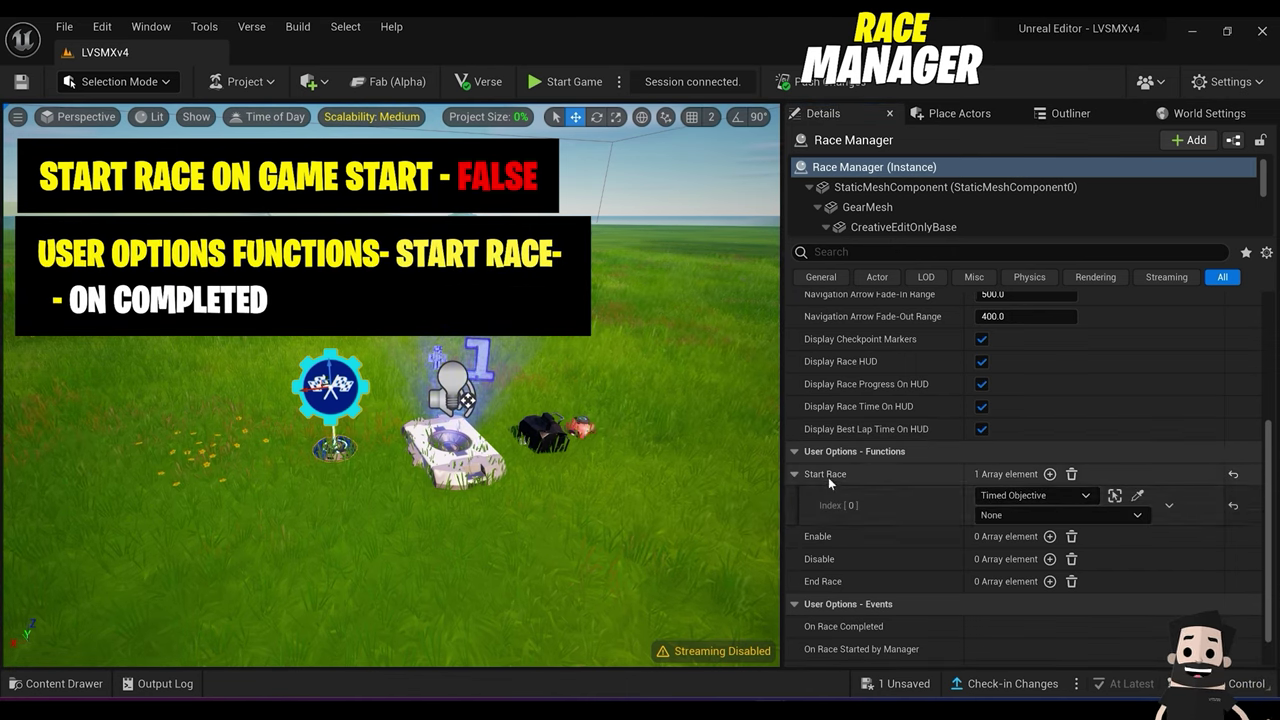
click(1005, 516)
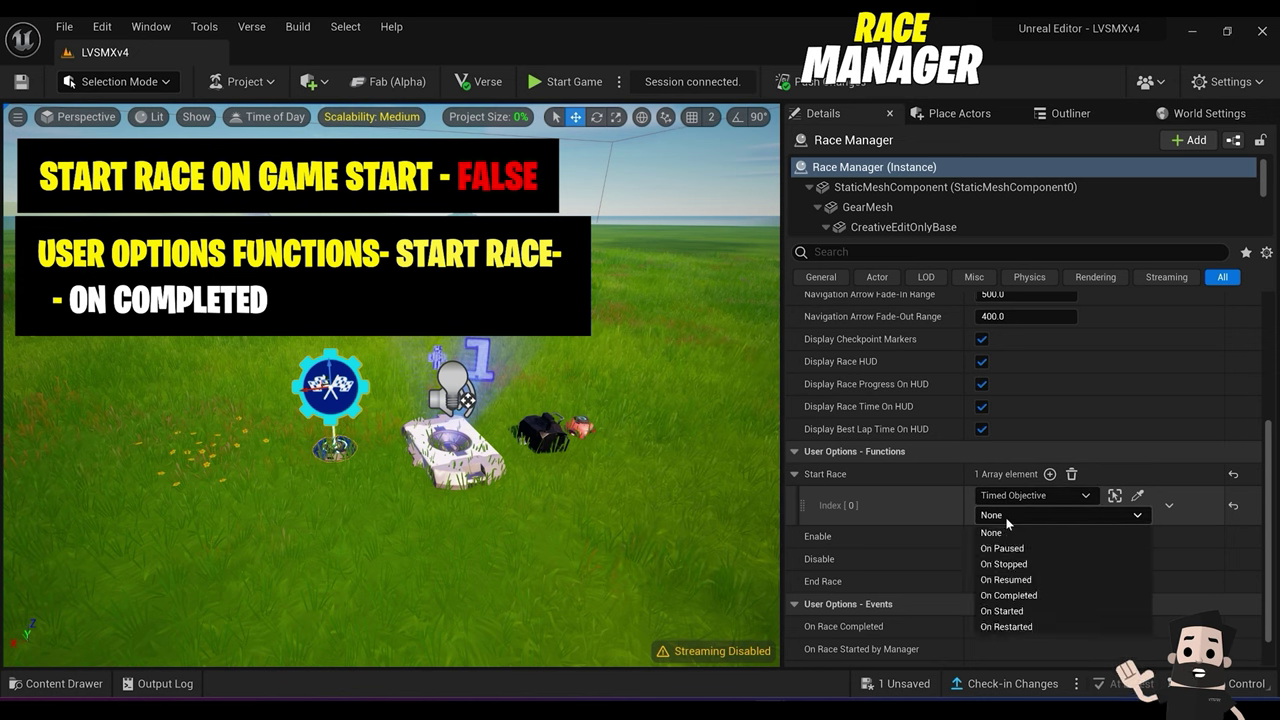
click(1022, 597)
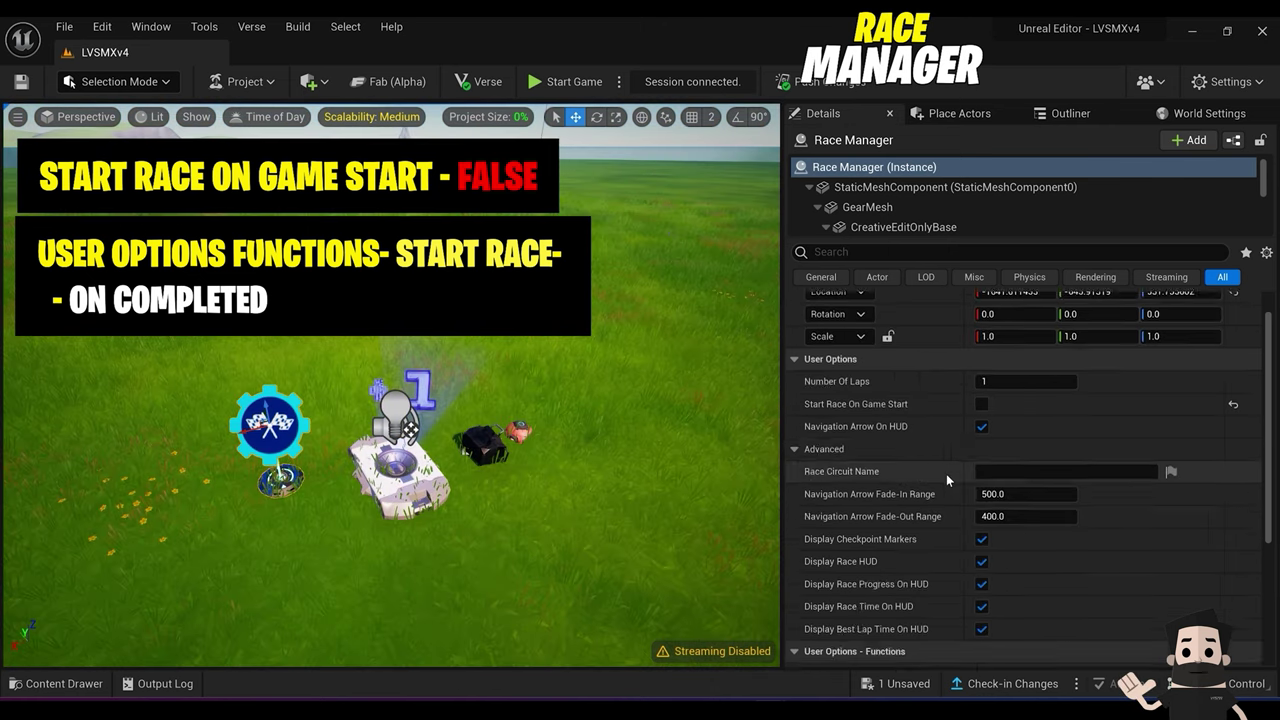
scroll(946, 473, up, 5)
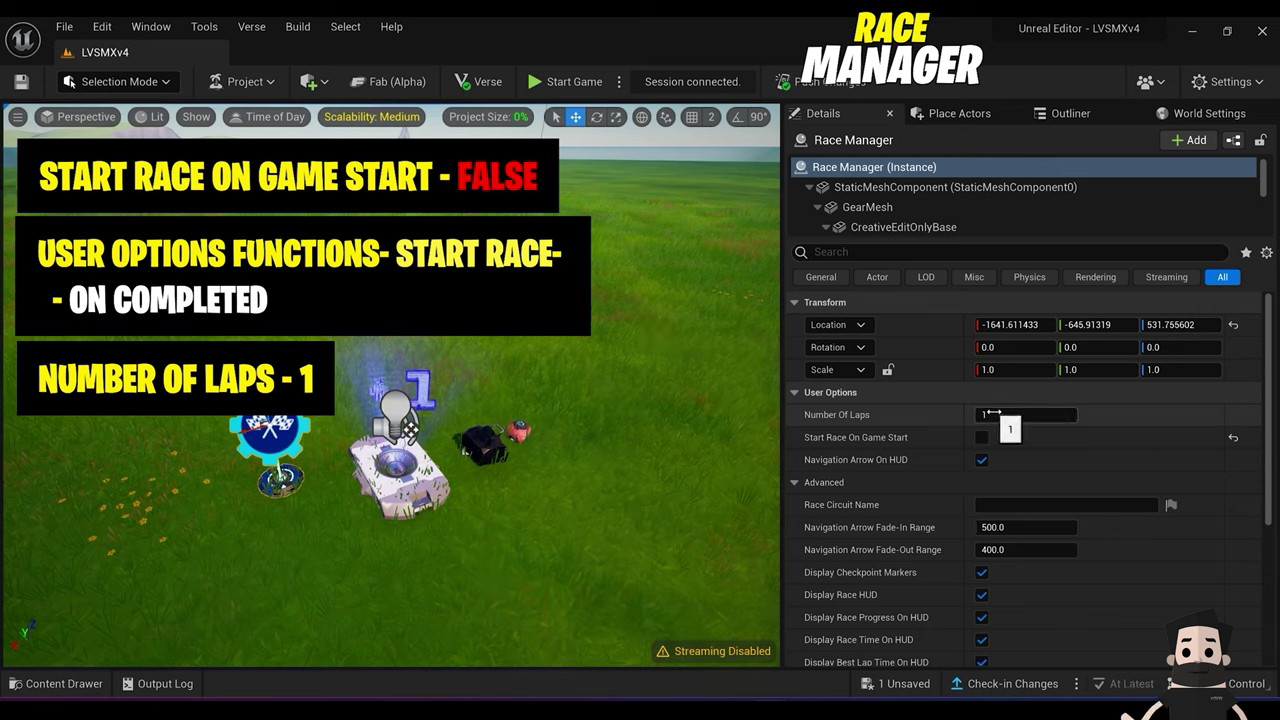
scroll(1049, 455, down, 5)
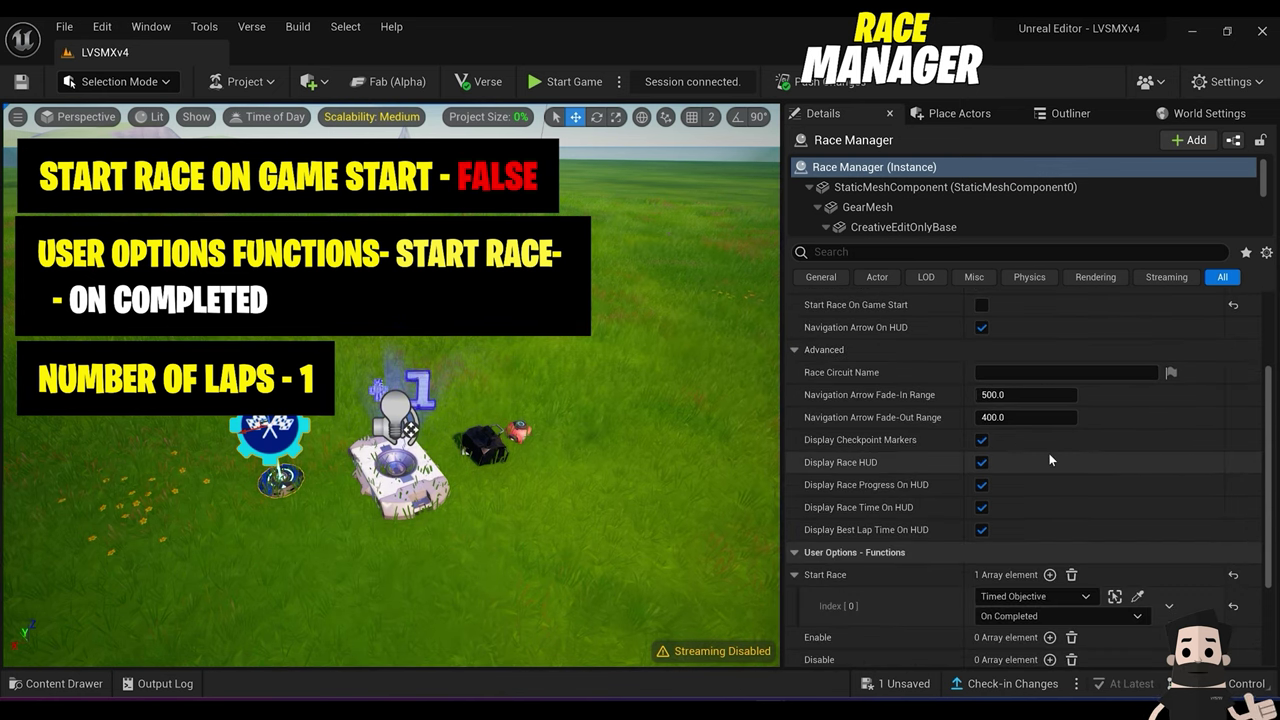
scroll(1049, 455, down, 2)
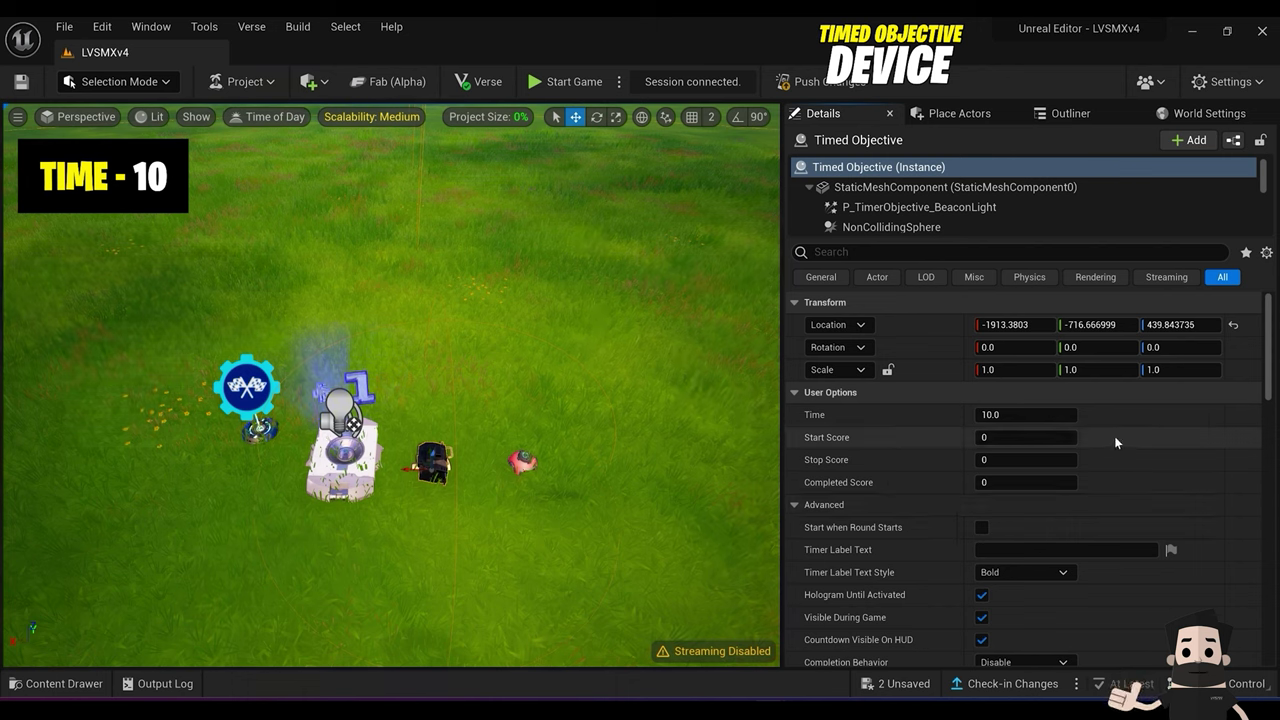
Step: Configure the Timed Objective with Start when Round Starts on, Visible During Game off and Urgency Mode off
scroll(1135, 450, down, 1)
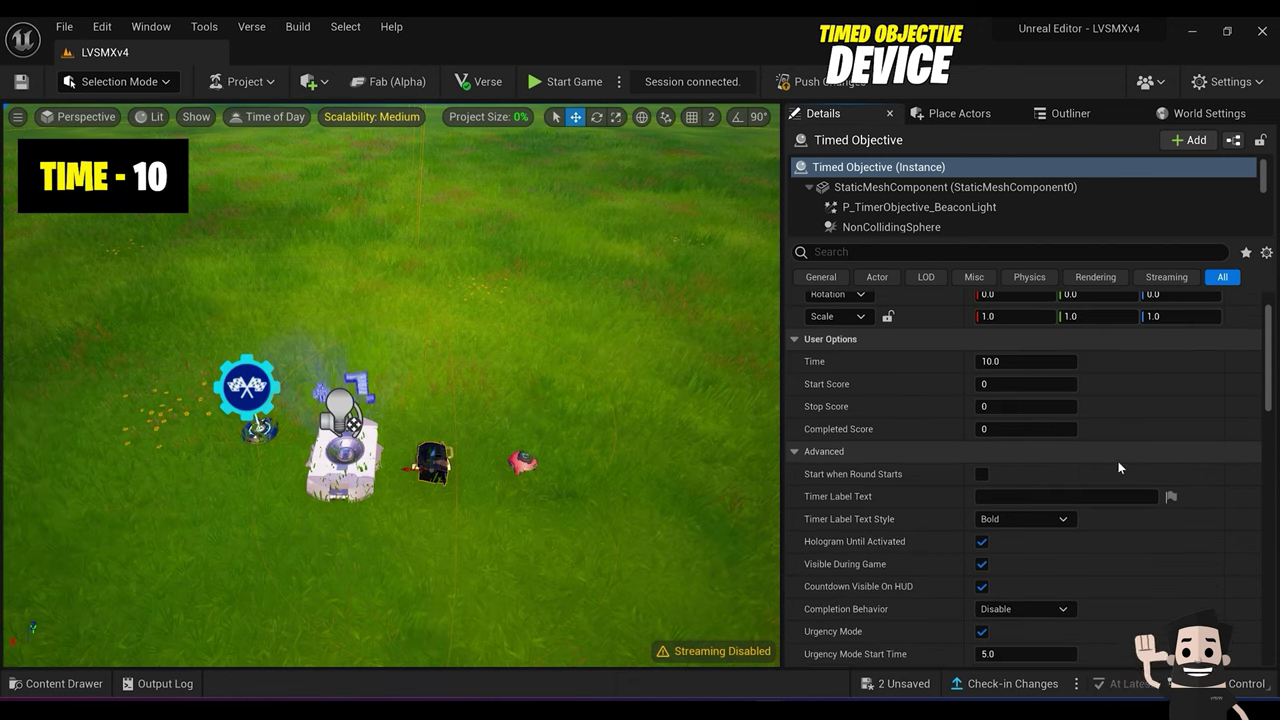
scroll(1118, 461, down, 1)
scroll(1118, 468, down, 1)
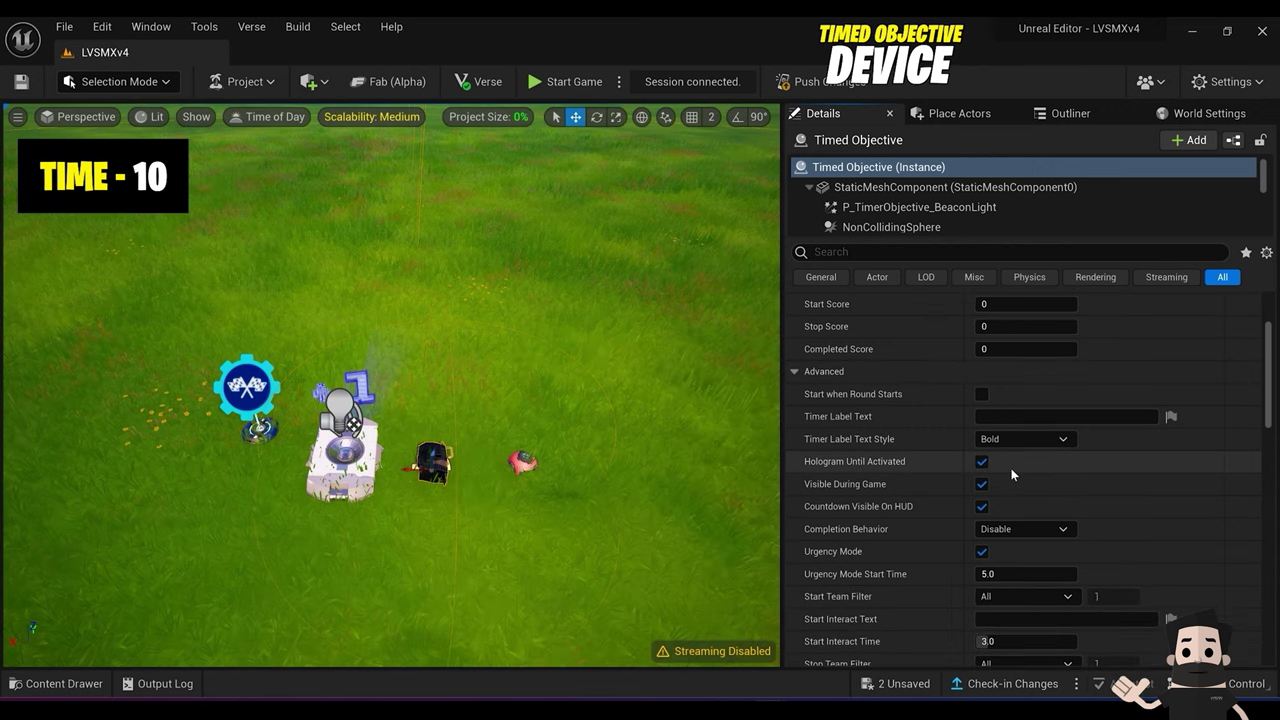
scroll(990, 410, up, 3)
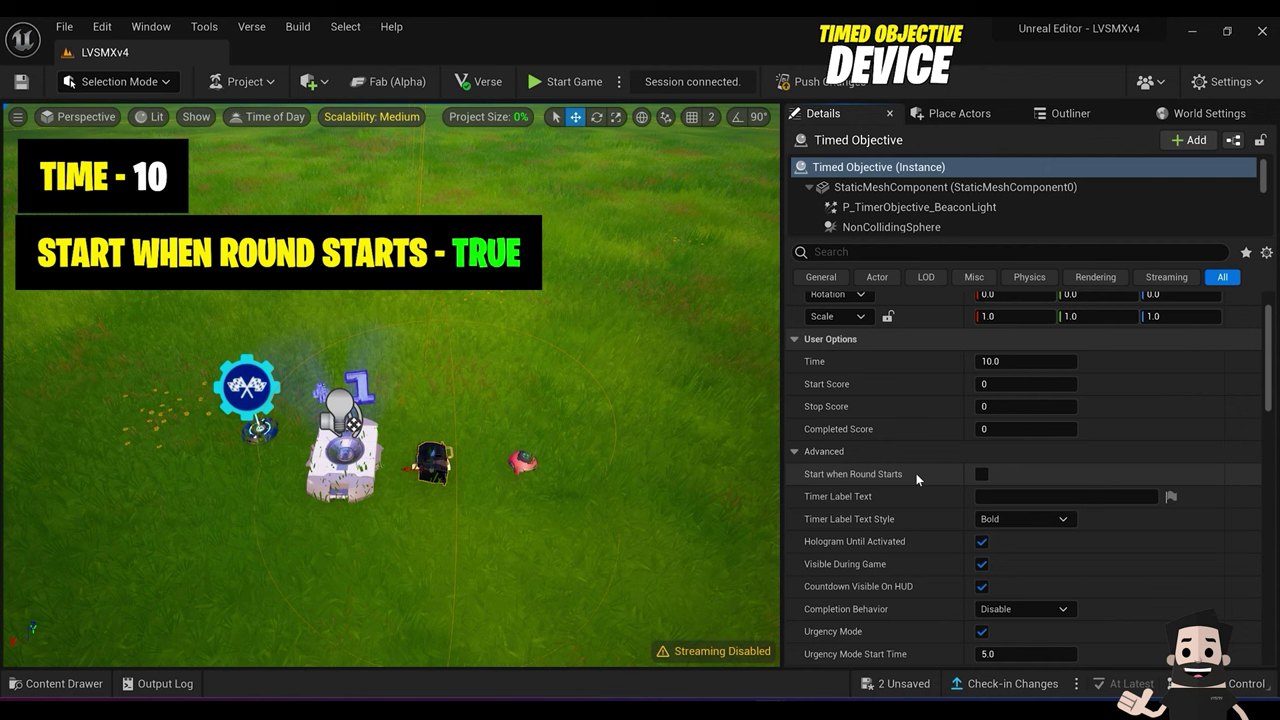
scroll(1000, 478, down, 3)
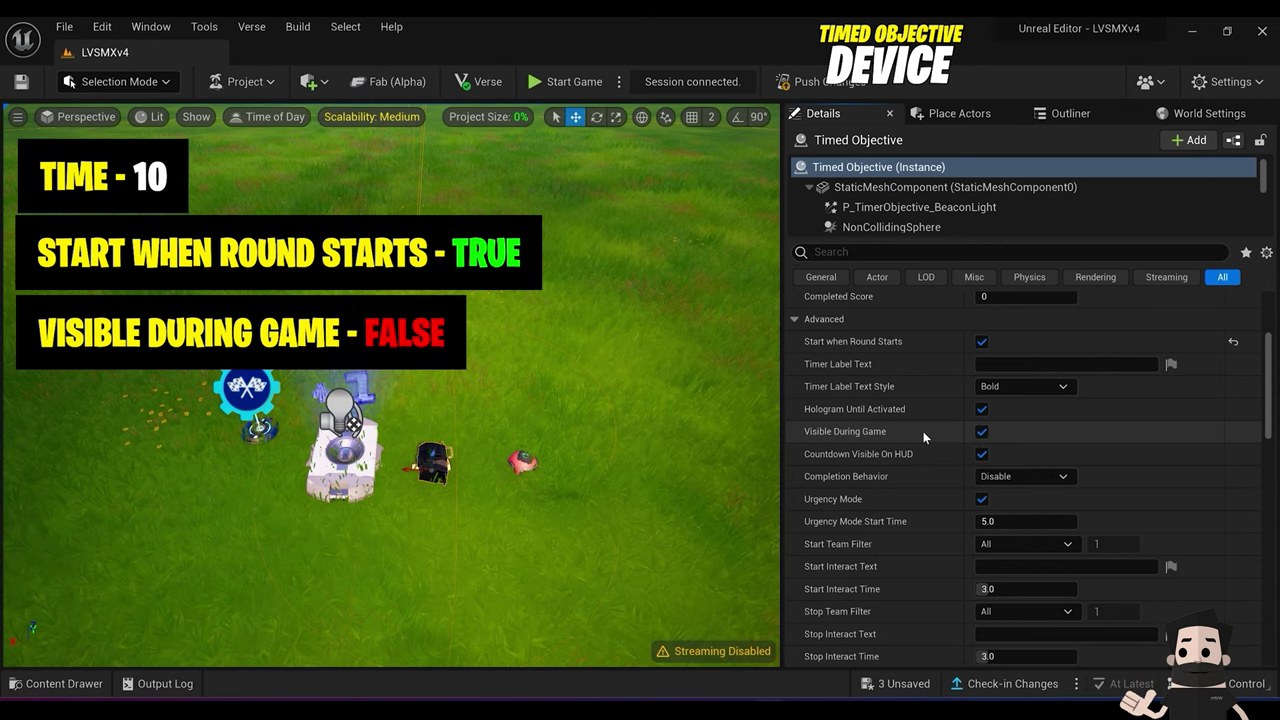
scroll(1033, 443, down, 2)
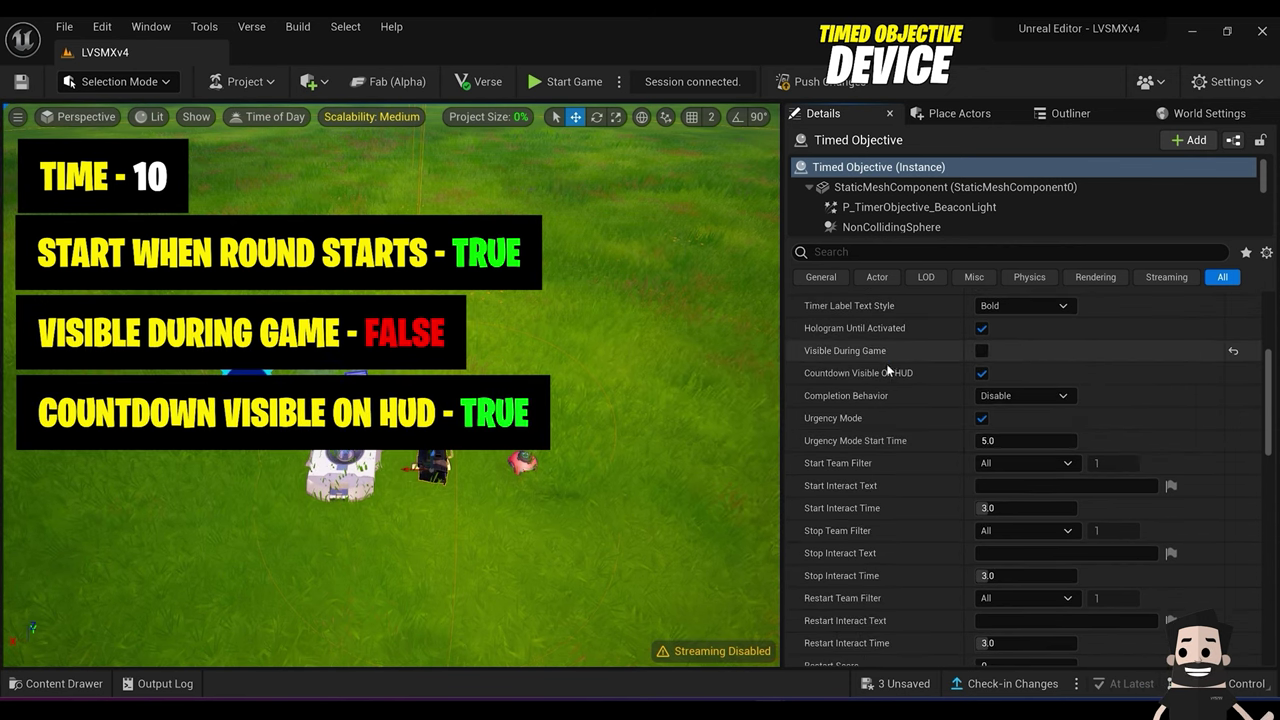
scroll(1106, 431, down, 1)
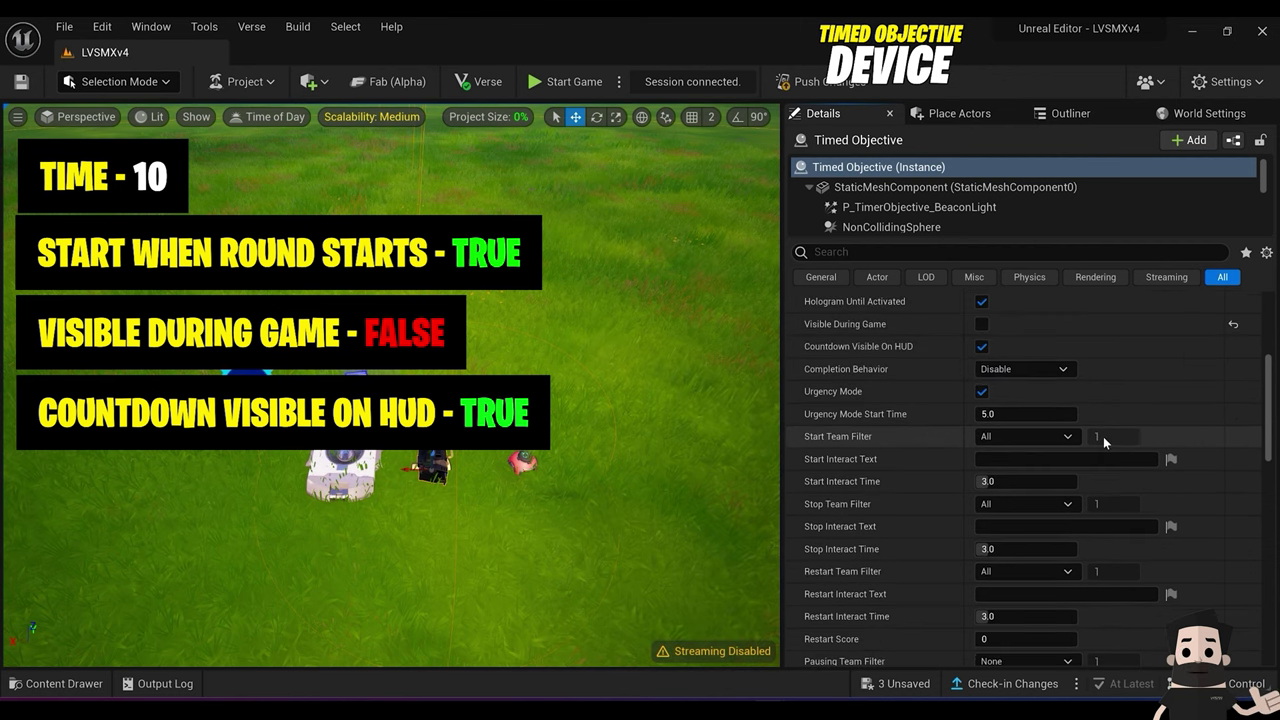
scroll(1103, 436, down, 1)
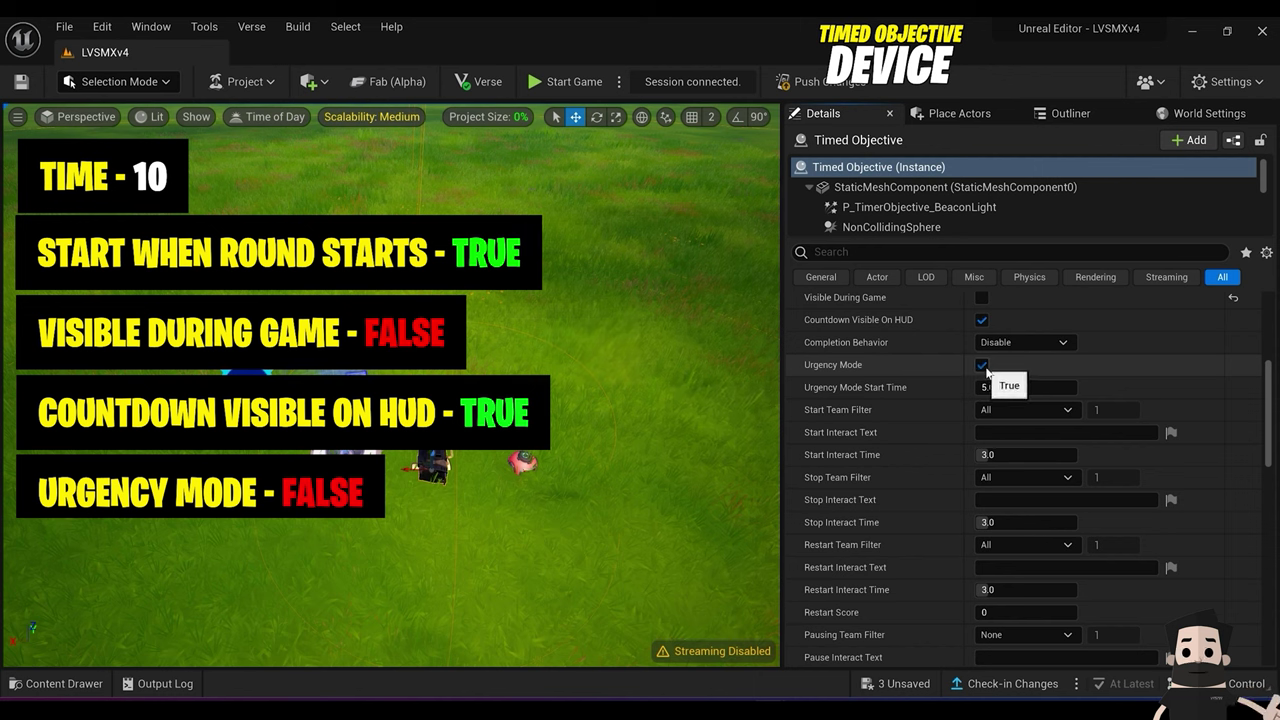
Step: Add a Start function entry on the Timed Objective bound to the Race Manager's On Race Completed event
scroll(862, 400, down, 10)
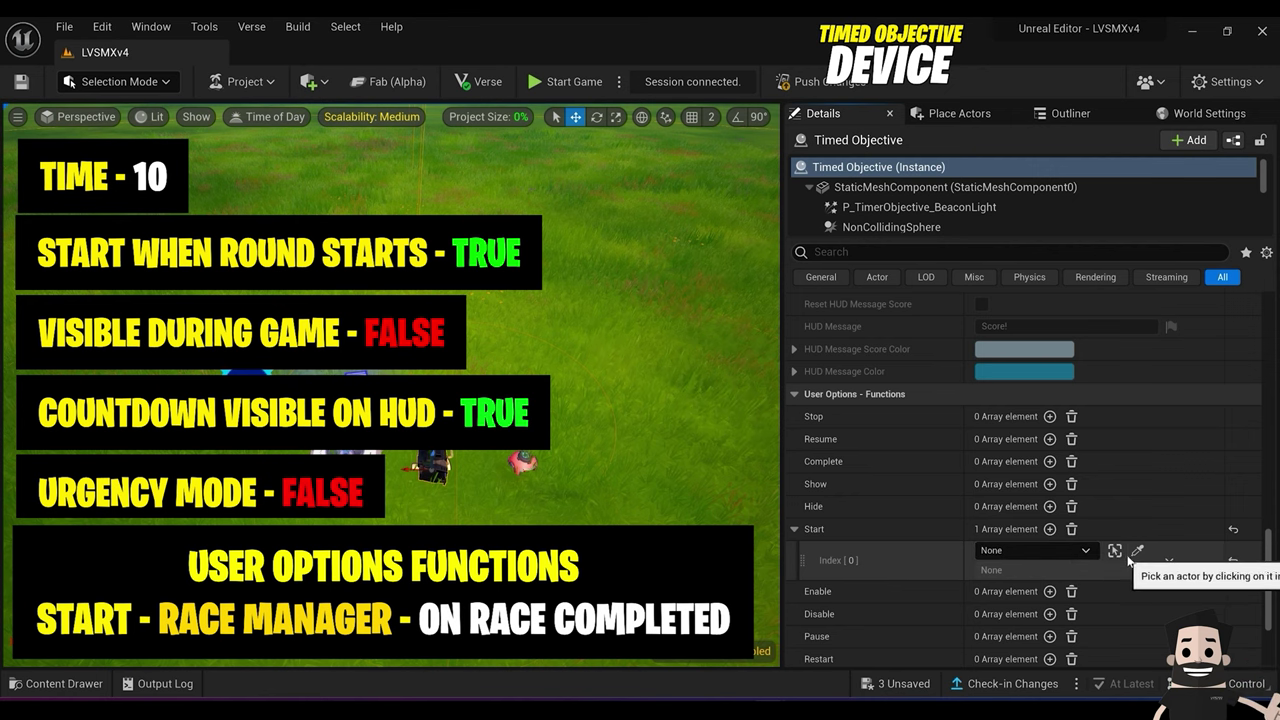
click(1080, 552)
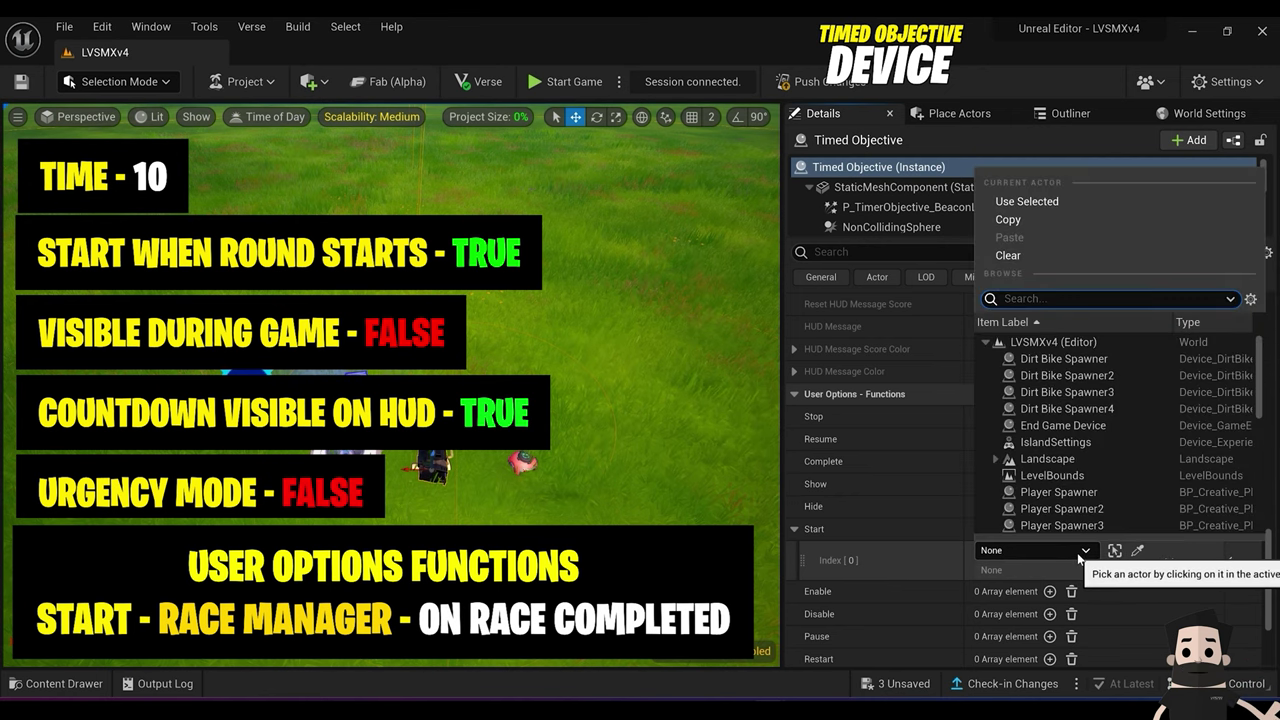
text(race)
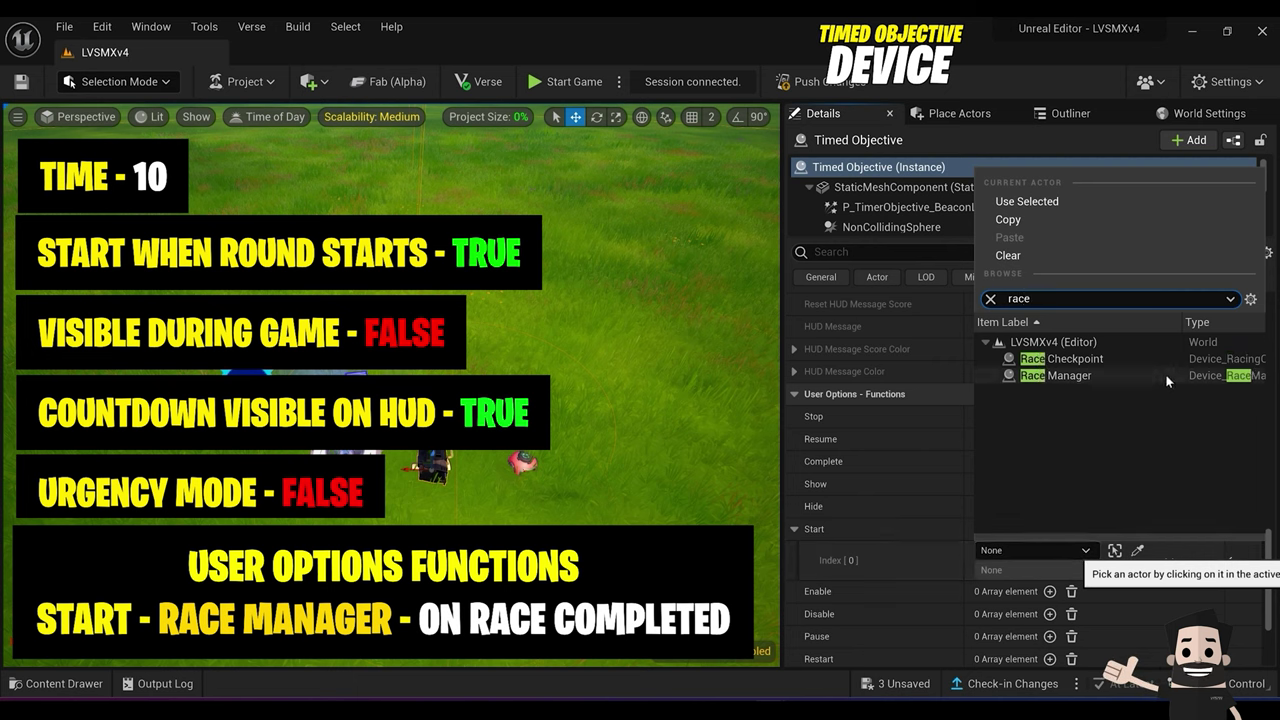
click(1166, 375)
click(1060, 570)
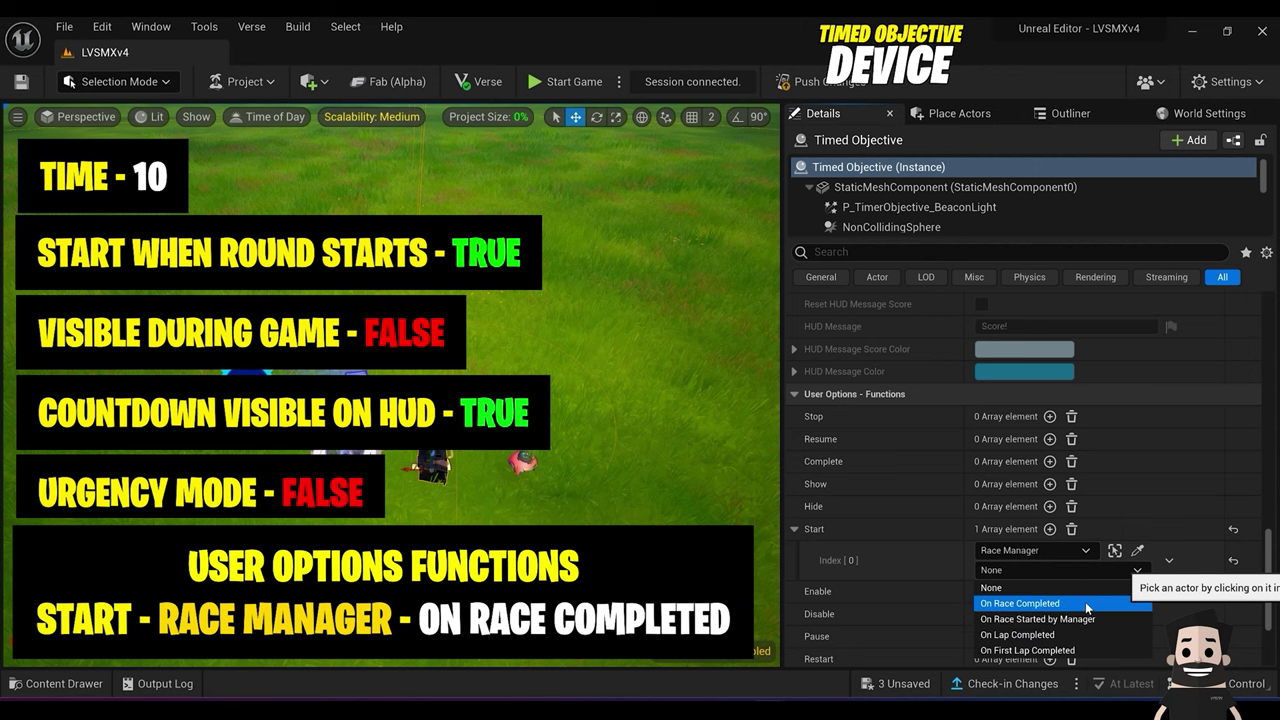
click(1085, 601)
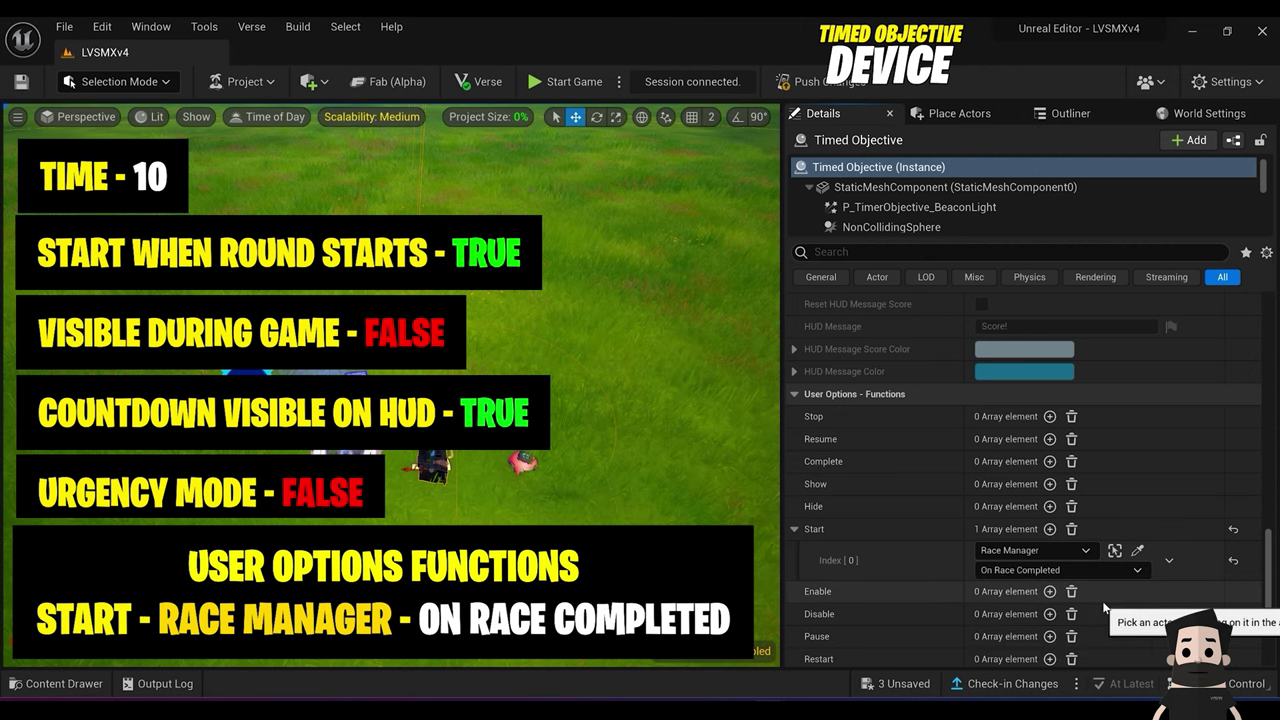
scroll(1104, 608, down, 1)
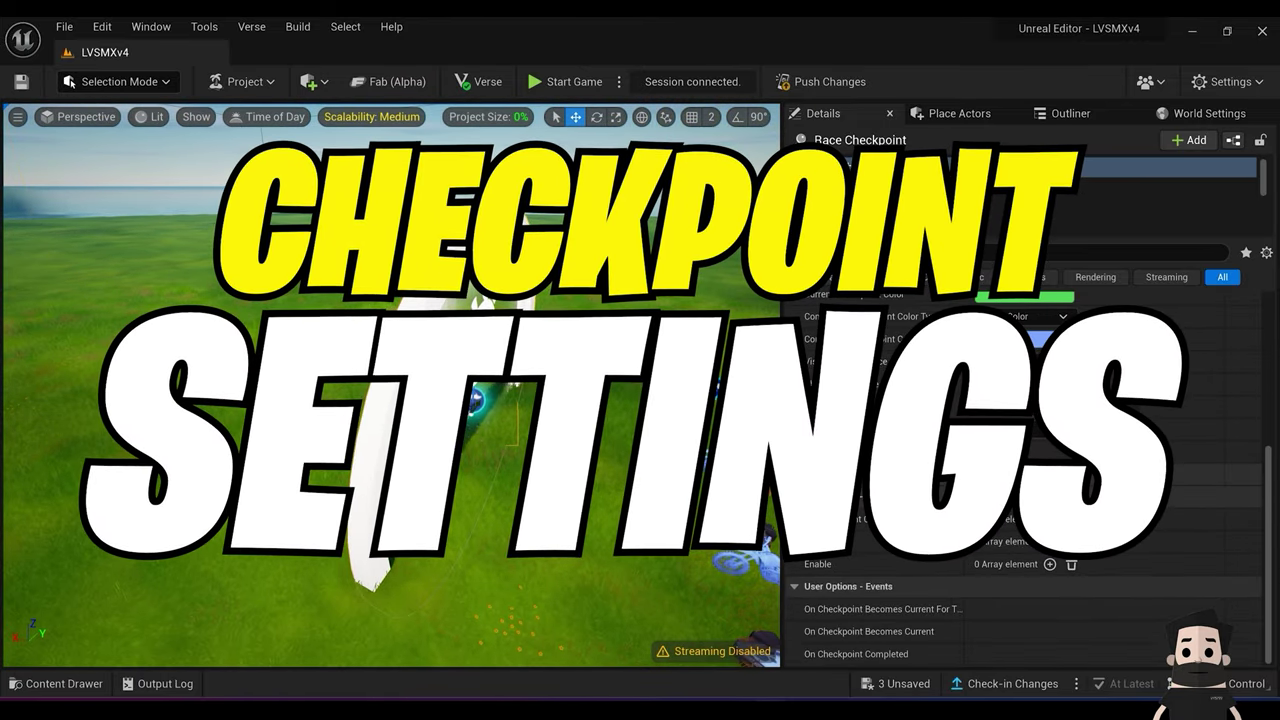
Step: Turn off Allow Players To Pass Without Vehicle and Set Checkpoint To Highest Value on the Race Checkpoint with Checkpoint Number 1
scroll(1082, 458, up, 1)
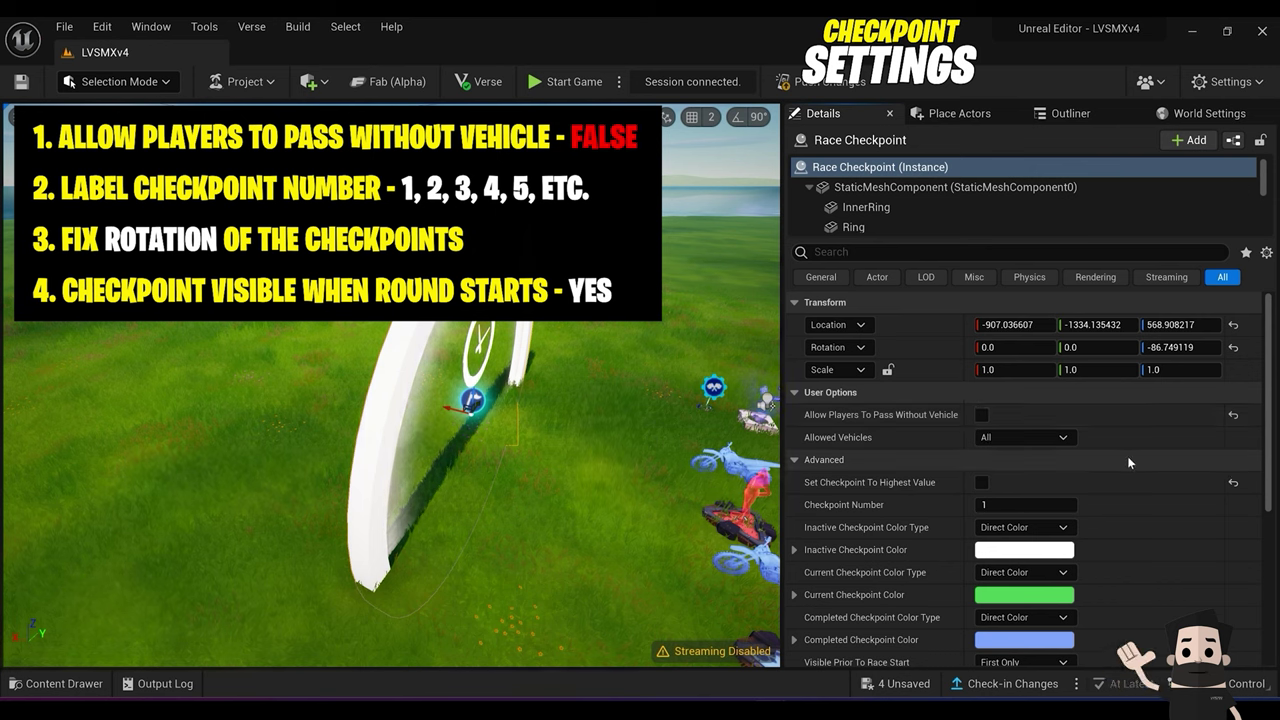
scroll(1127, 456, down, 2)
scroll(1118, 438, down, 1)
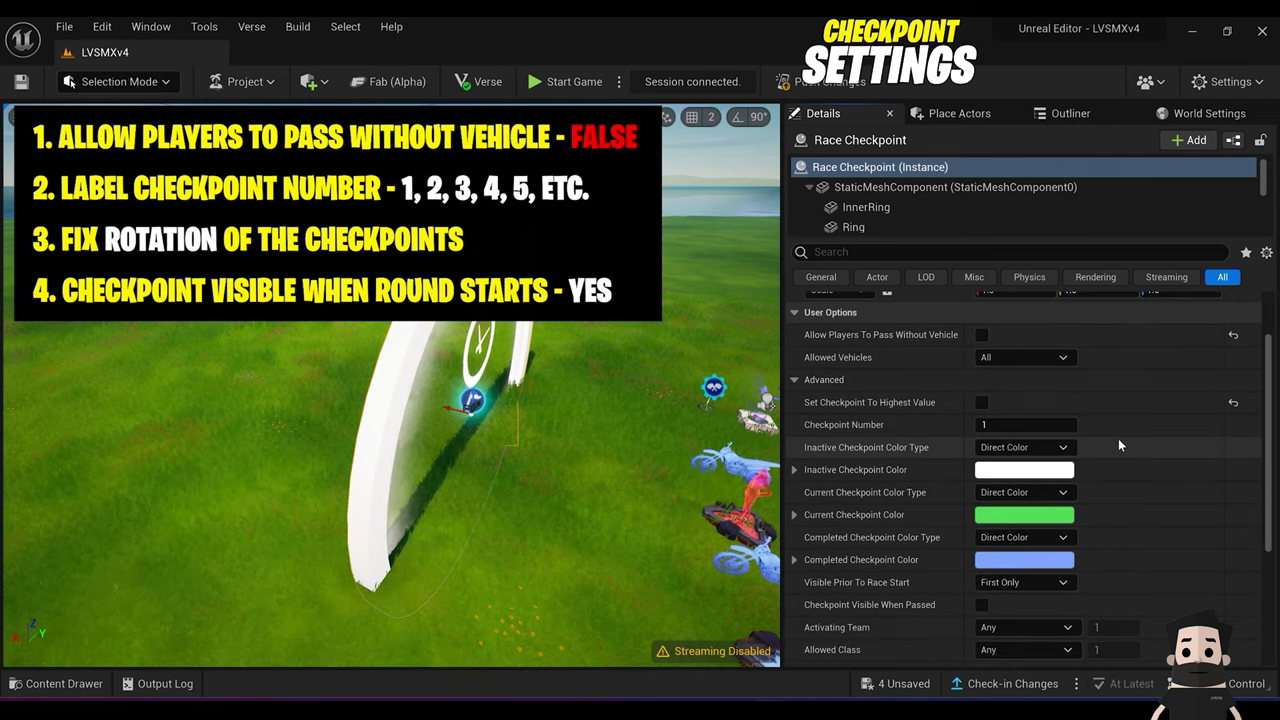
scroll(1118, 438, up, 3)
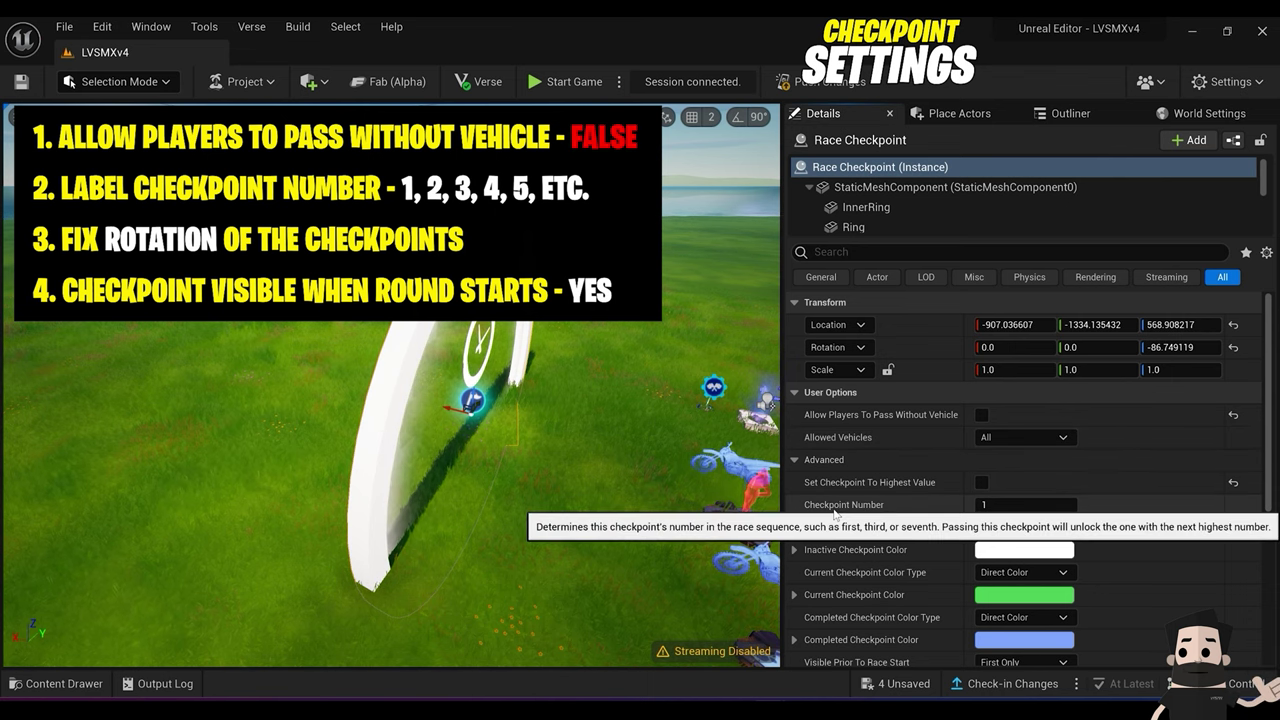
Step: Duplicate the Race Checkpoint several times to form a row of checkpoint gates along the X axis
right_drag(549, 451, 313, 358)
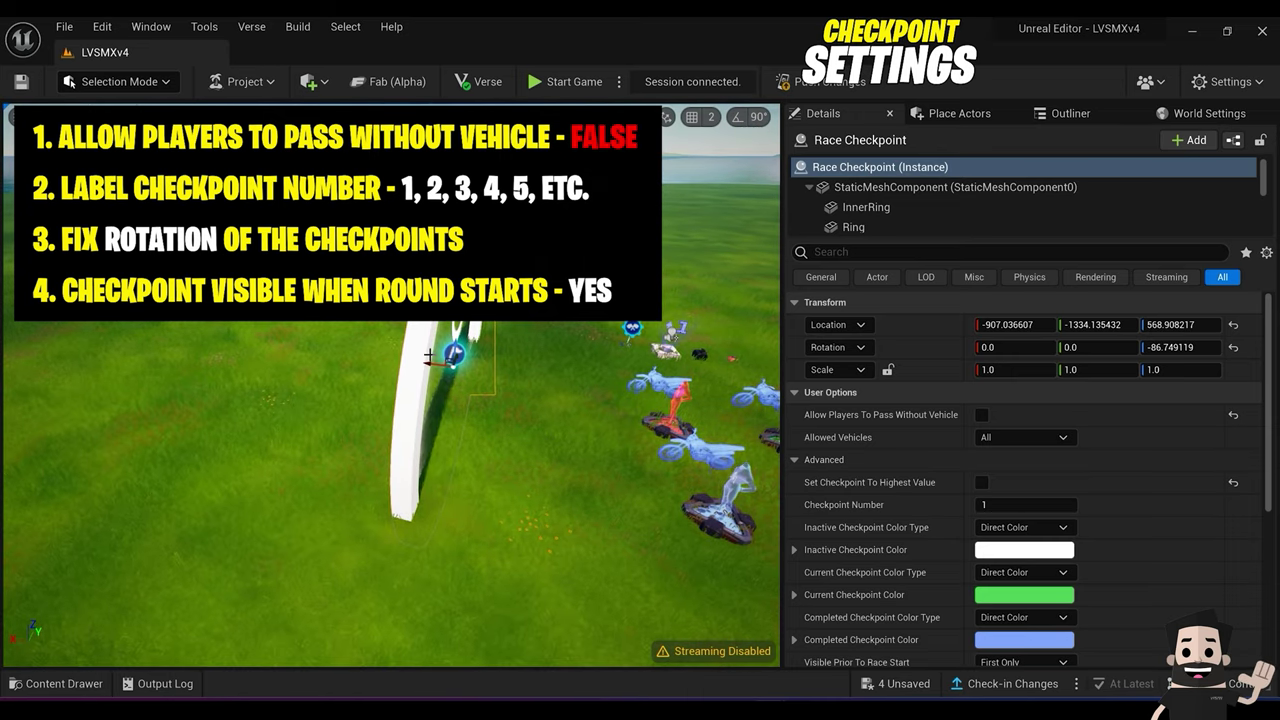
alt+drag(430, 363, 148, 341)
right_drag(148, 341, 280, 349)
drag(369, 352, 10, 322)
right_drag(249, 324, 120, 328)
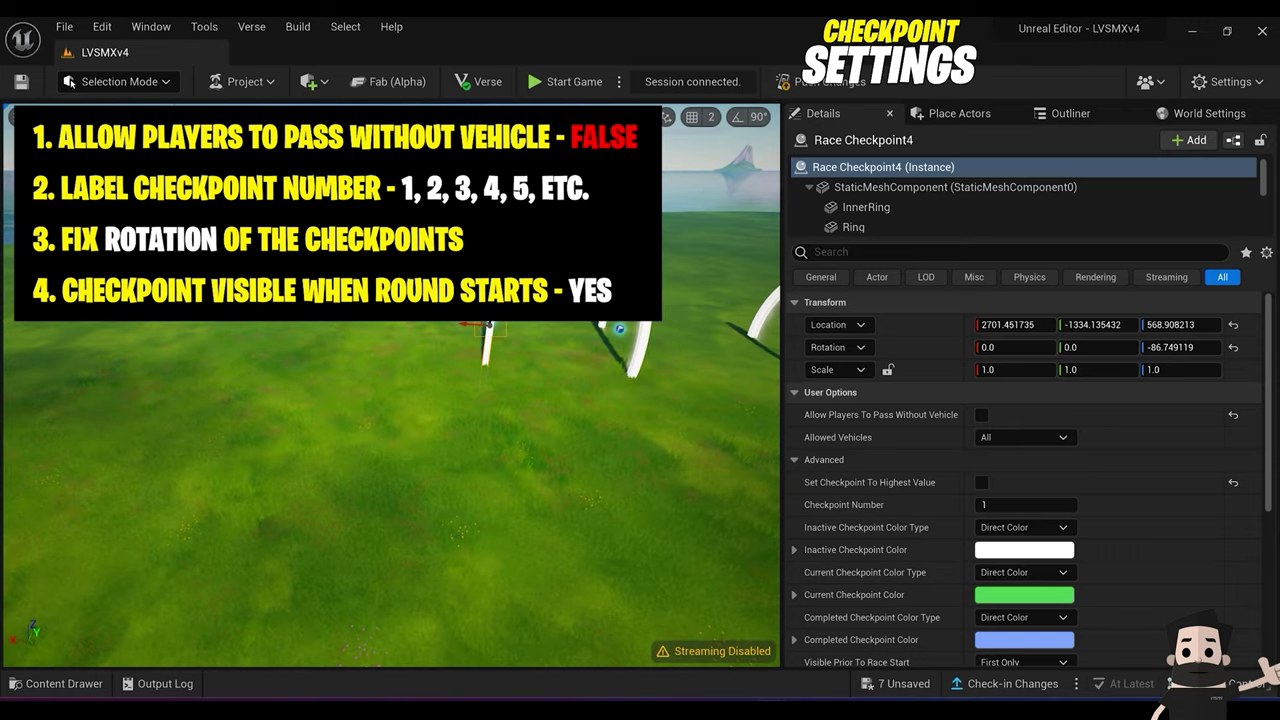
drag(320, 314, 317, 314)
mouse_move(317, 314)
right_down()
mouse_move(390, 296)
mouse_move(310, 314)
right_up()
Step: Set the Checkpoint Number of the second race checkpoint in the row to 2
right_drag(336, 425, 514, 385)
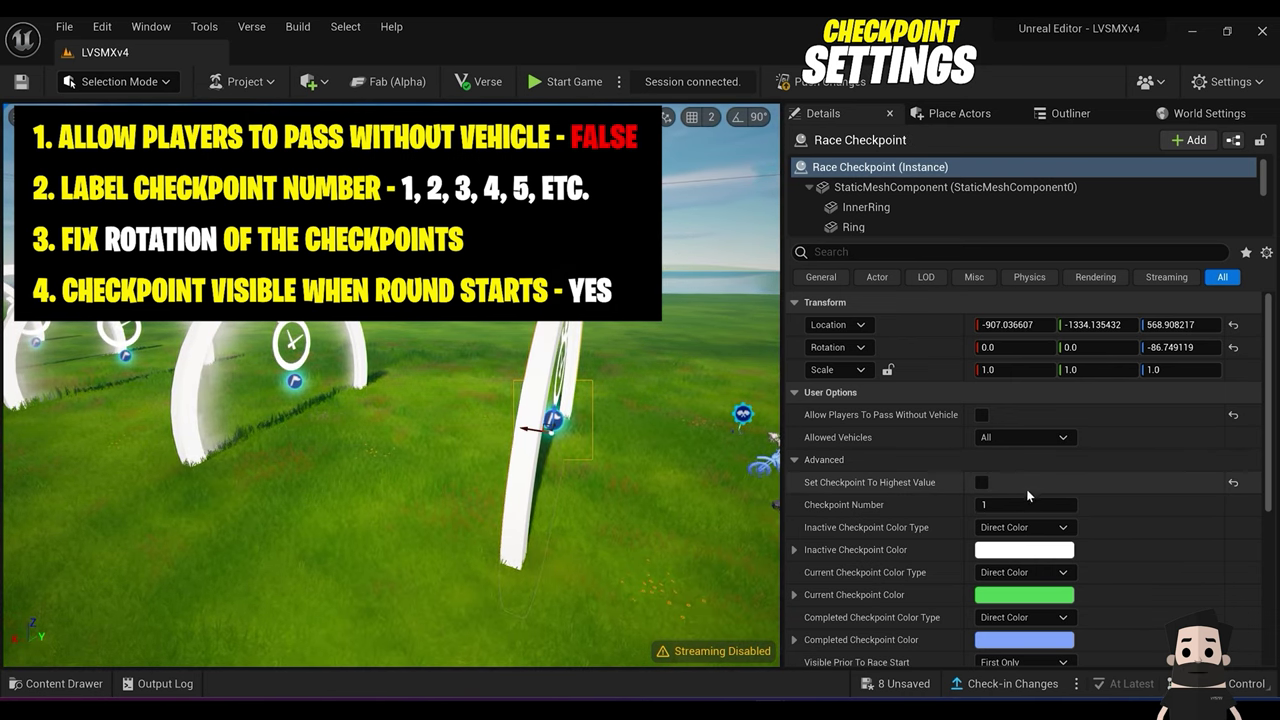
right_drag(240, 400, 279, 395)
click(280, 396)
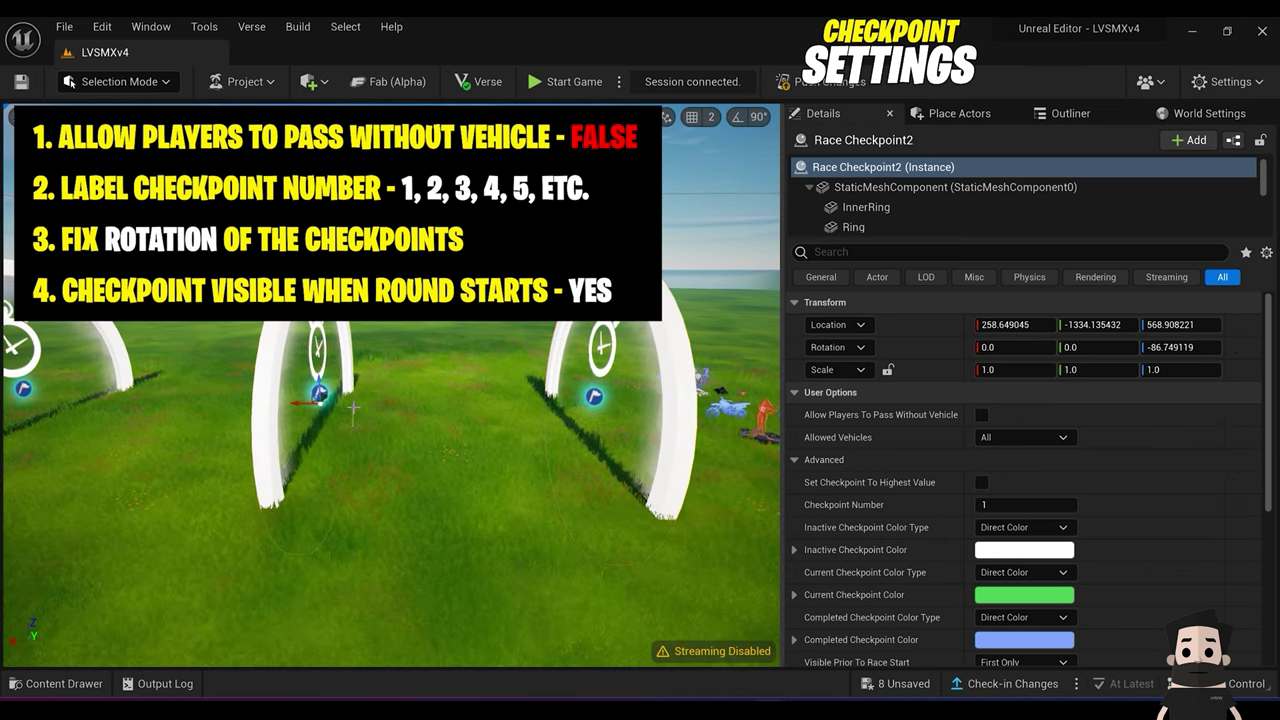
click(1013, 505)
text(2)
Step: Set the Checkpoint Number of the third race checkpoint to 3 and of the fourth to 4
right_drag(426, 435, 212, 435)
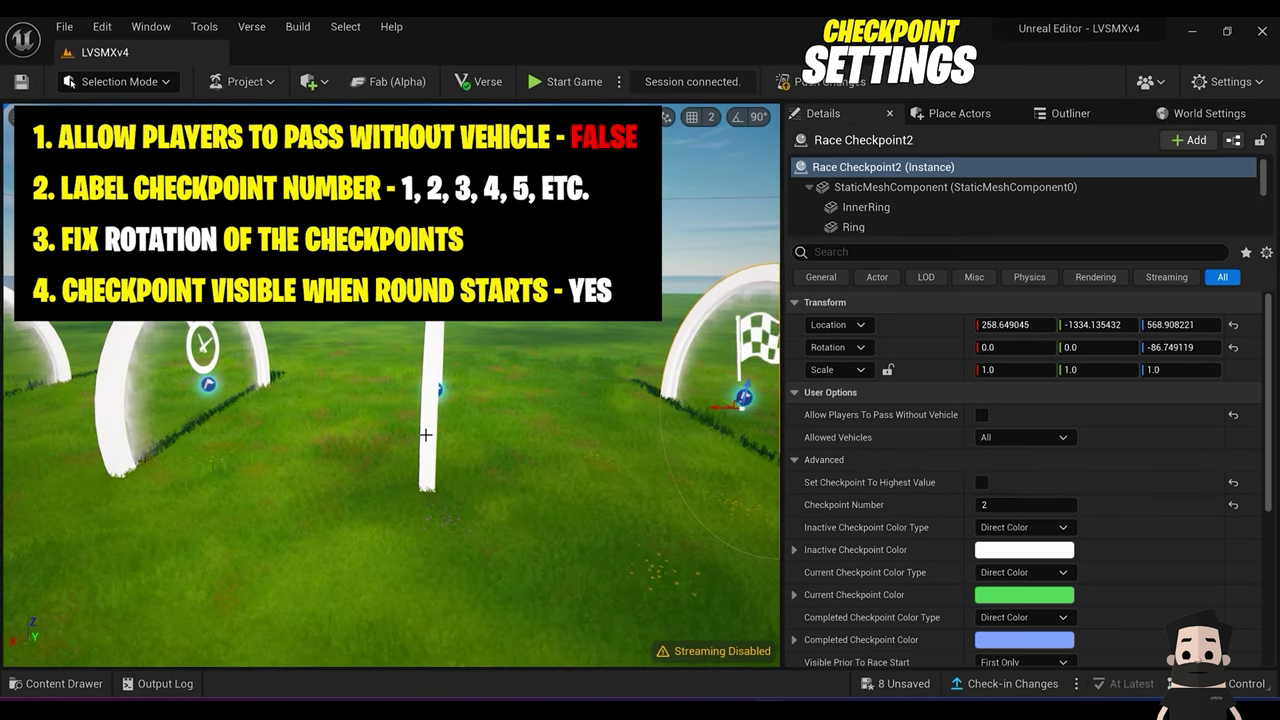
text(3)
right_drag(478, 419, 516, 422)
click(478, 419)
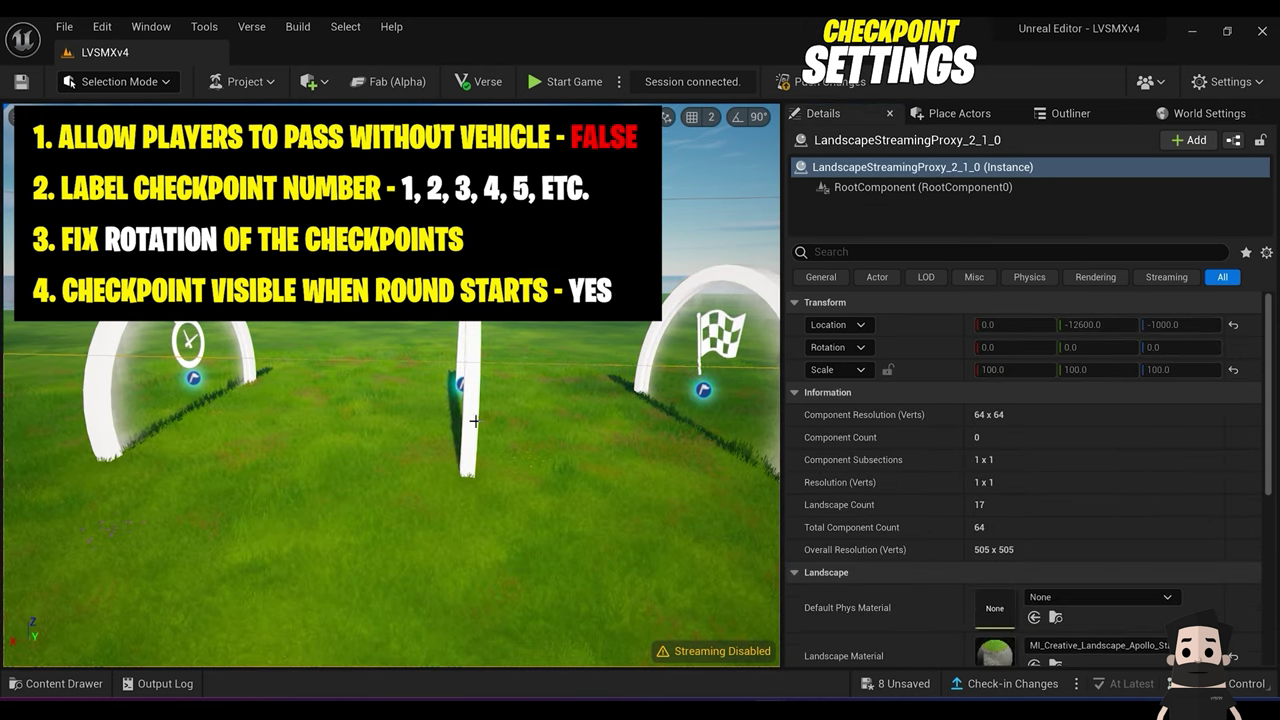
click(474, 420)
text(4)
key(Return)
Step: Set the Checkpoint Number of the last race checkpoint in the row to 5
mouse_move(390, 505)
right_down()
mouse_move(375, 505)
mouse_move(390, 505)
right_up()
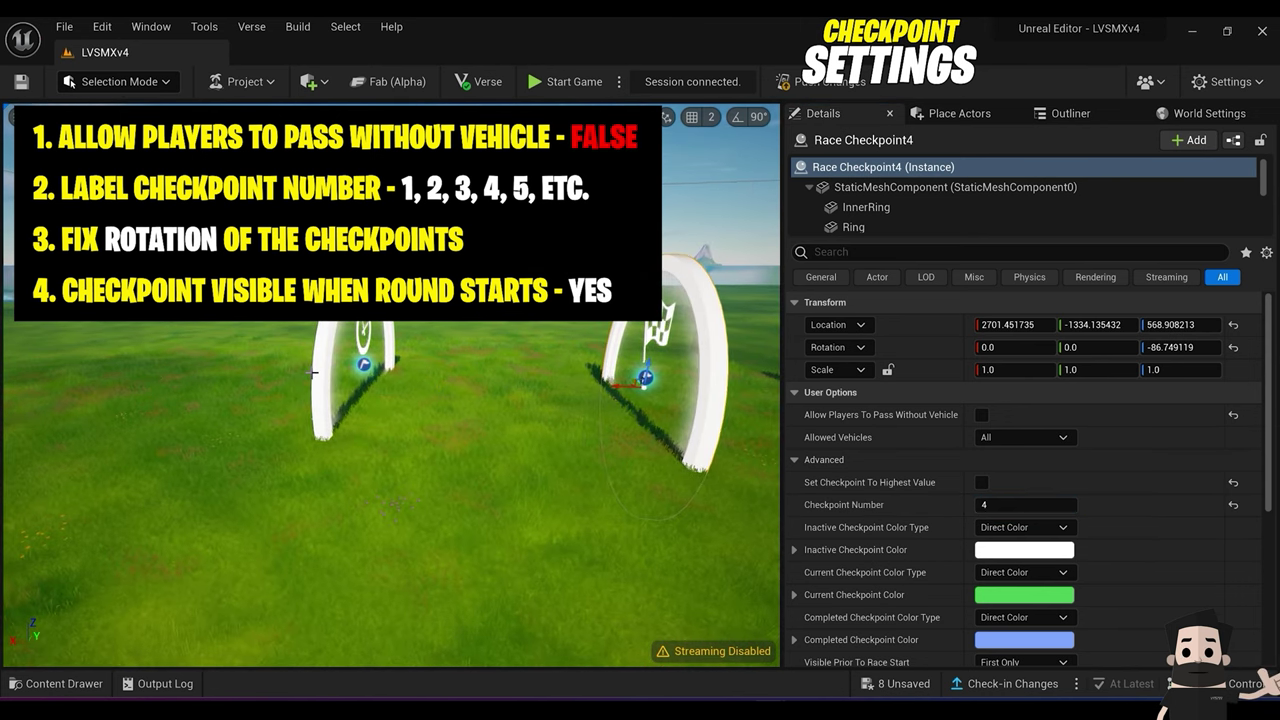
text(5)
key(Return)
right_drag(395, 500, 235, 500)
click(390, 500)
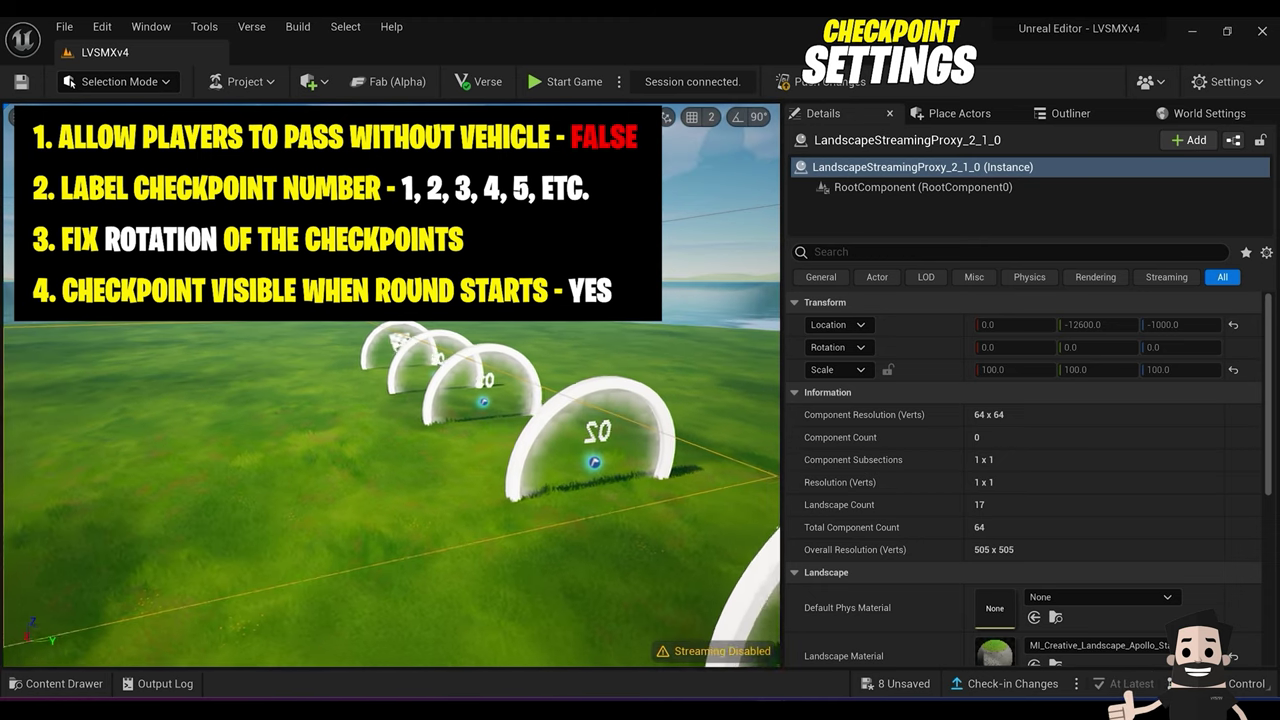
Step: Select all five race checkpoints and give them a common Z rotation that turns their numbers toward the starting bikes
right_drag(559, 427, 640, 437)
click(554, 427)
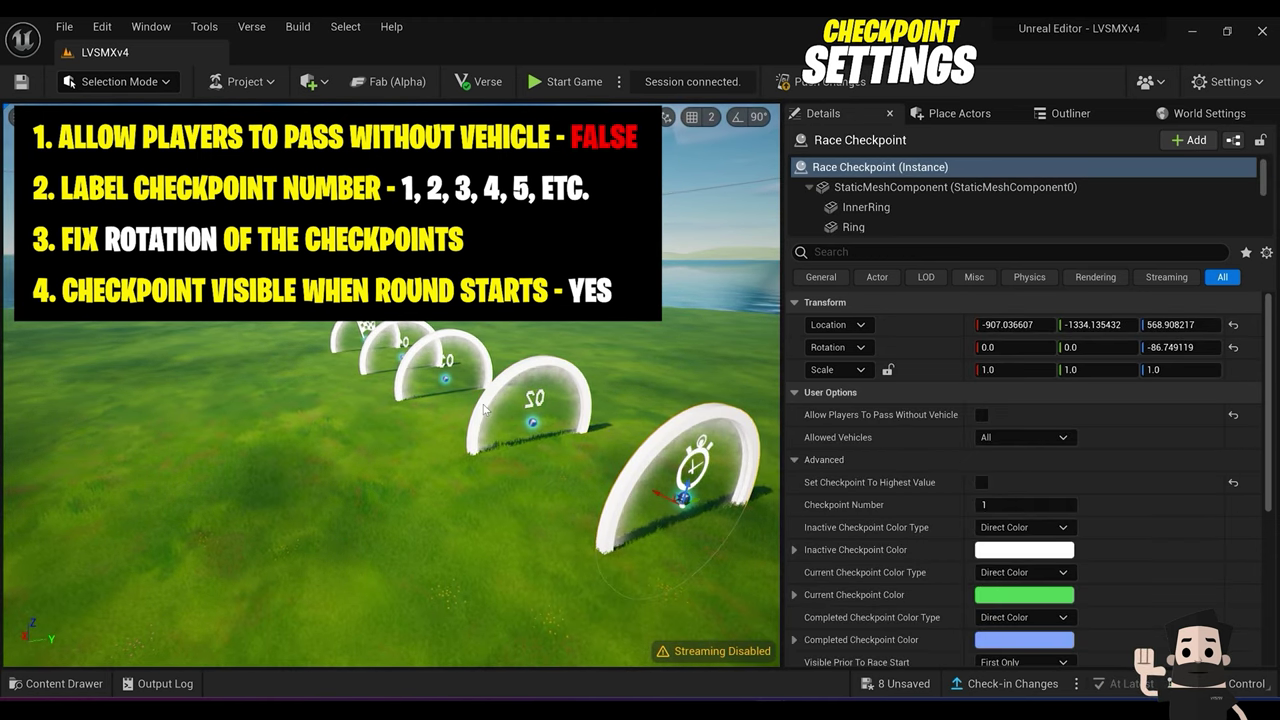
ctrl+click(484, 408)
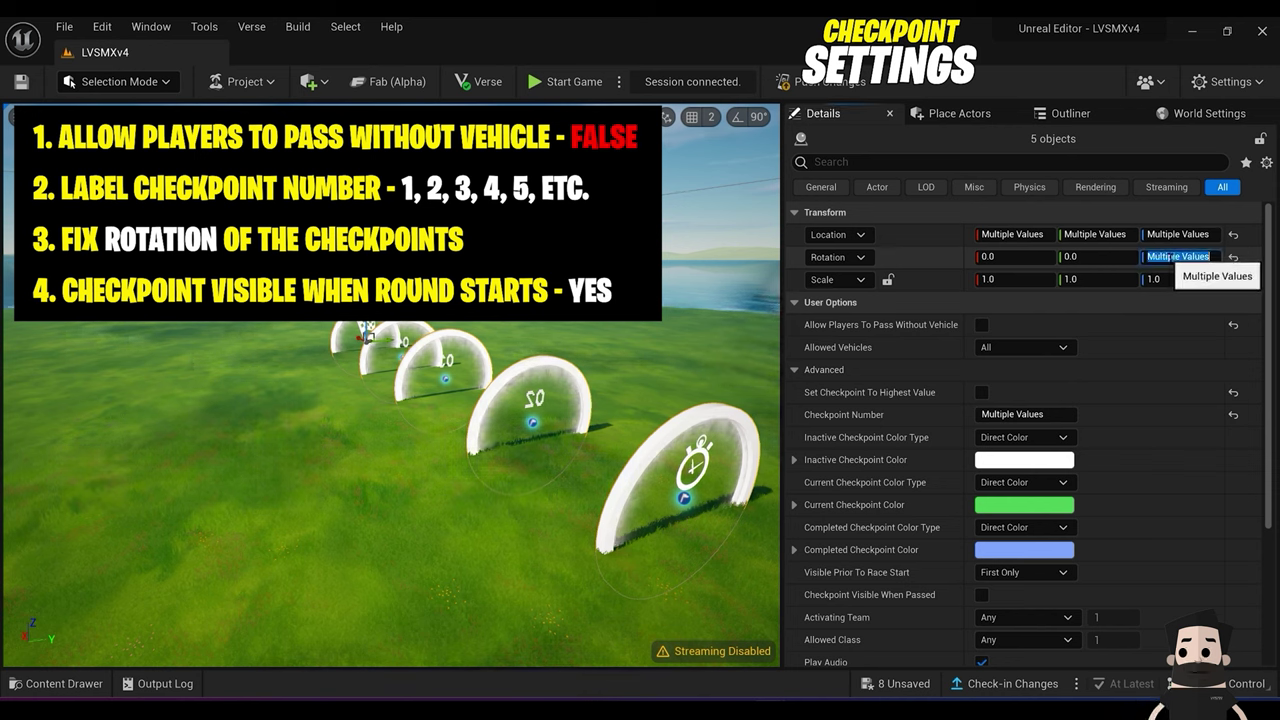
text(180)
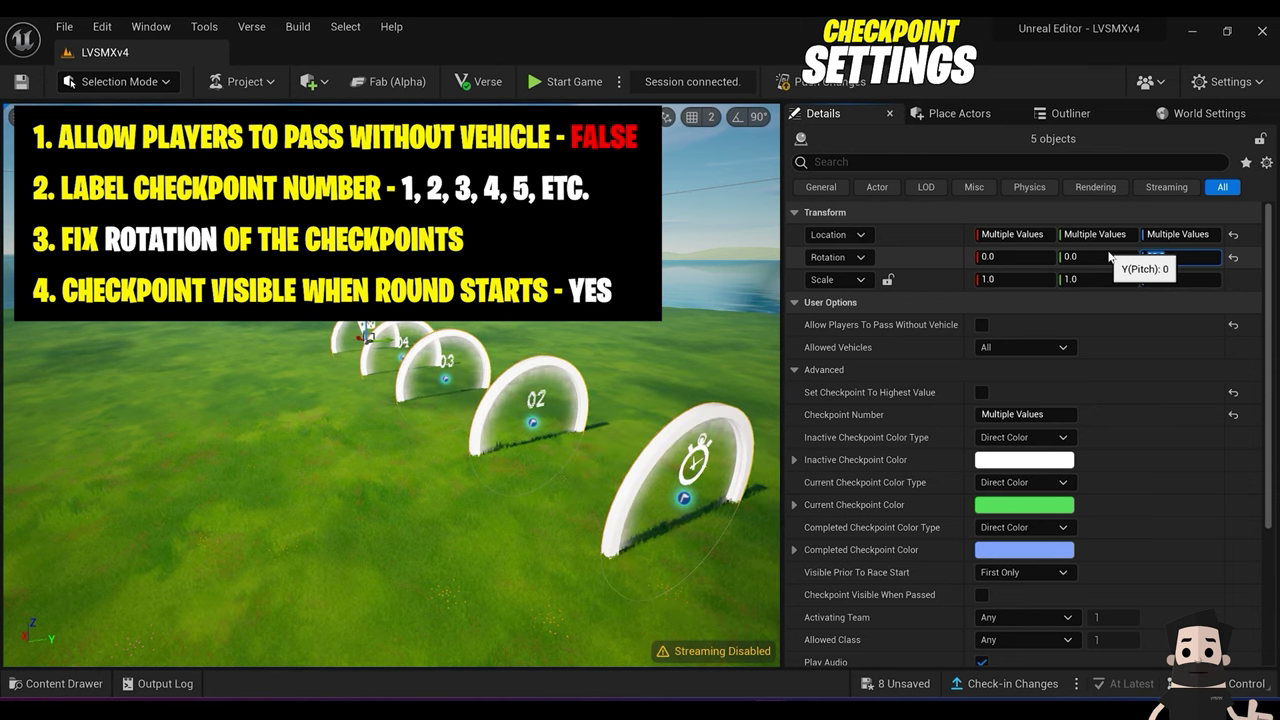
right_drag(640, 350, 670, 355)
click(640, 350)
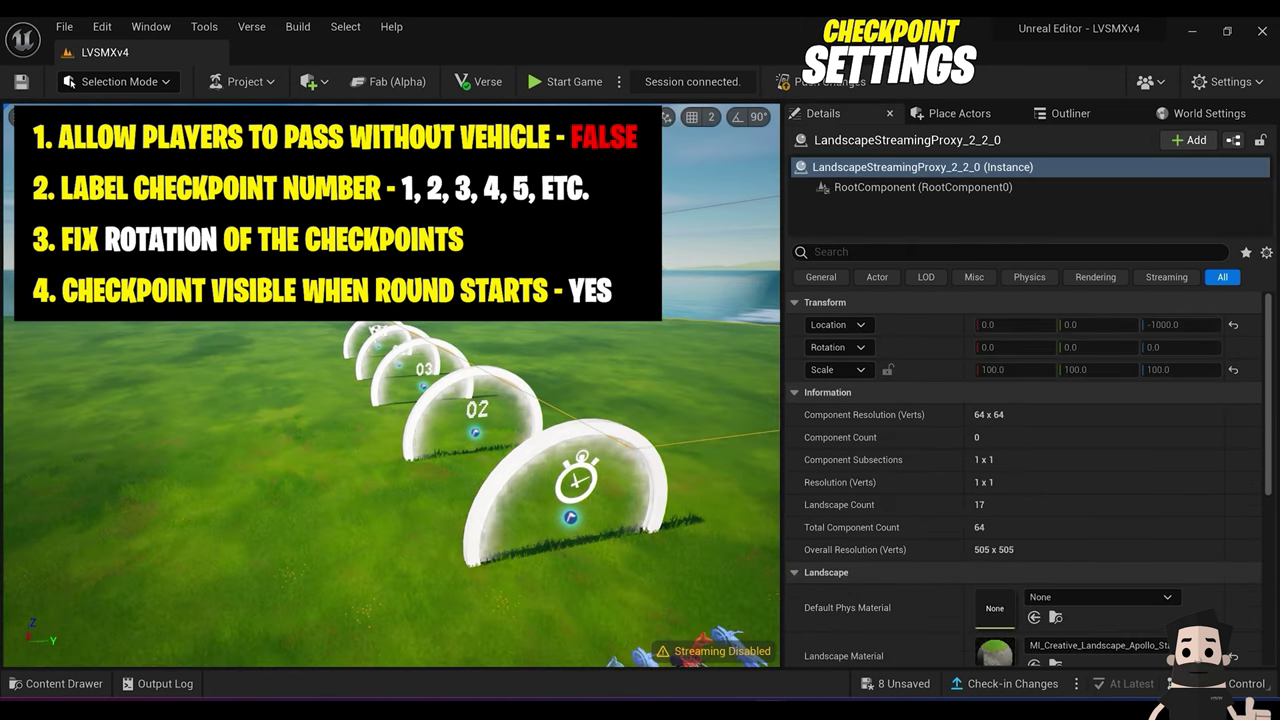
Step: Select the Score Manager and choose Add as its Score Award Type
right_drag(390, 440, 435, 512)
click(445, 485)
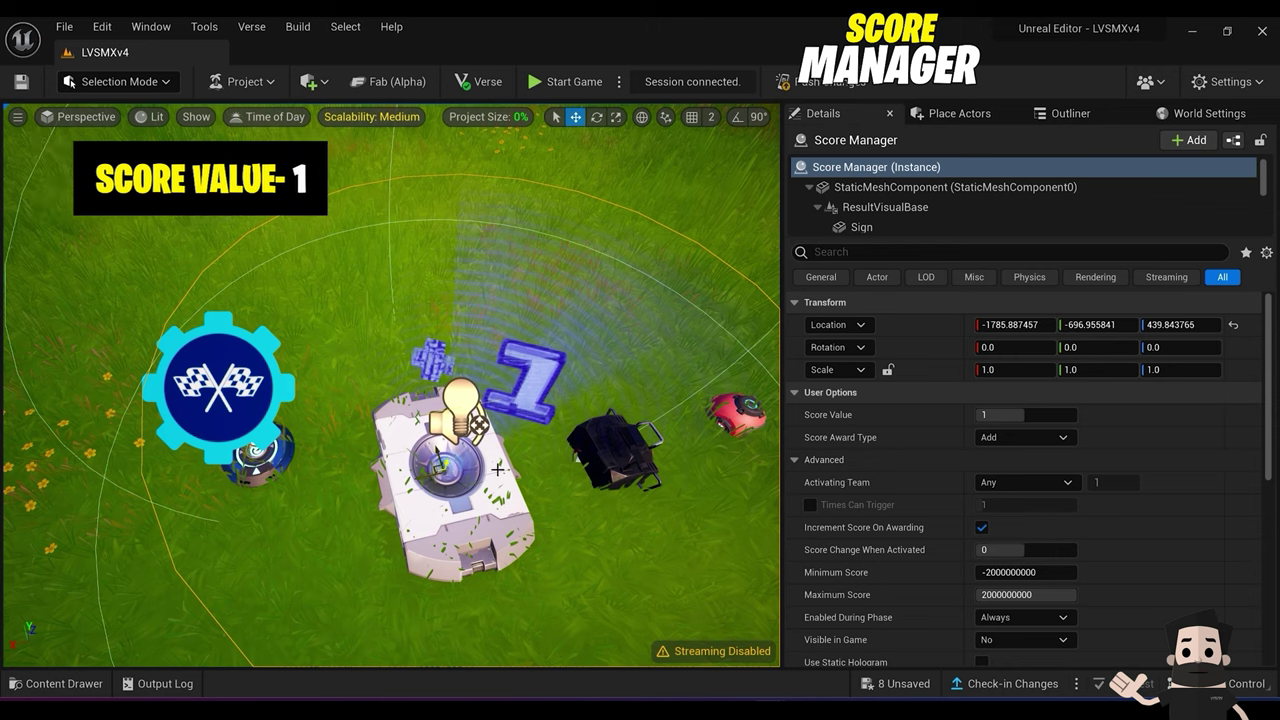
scroll(951, 443, down, 1)
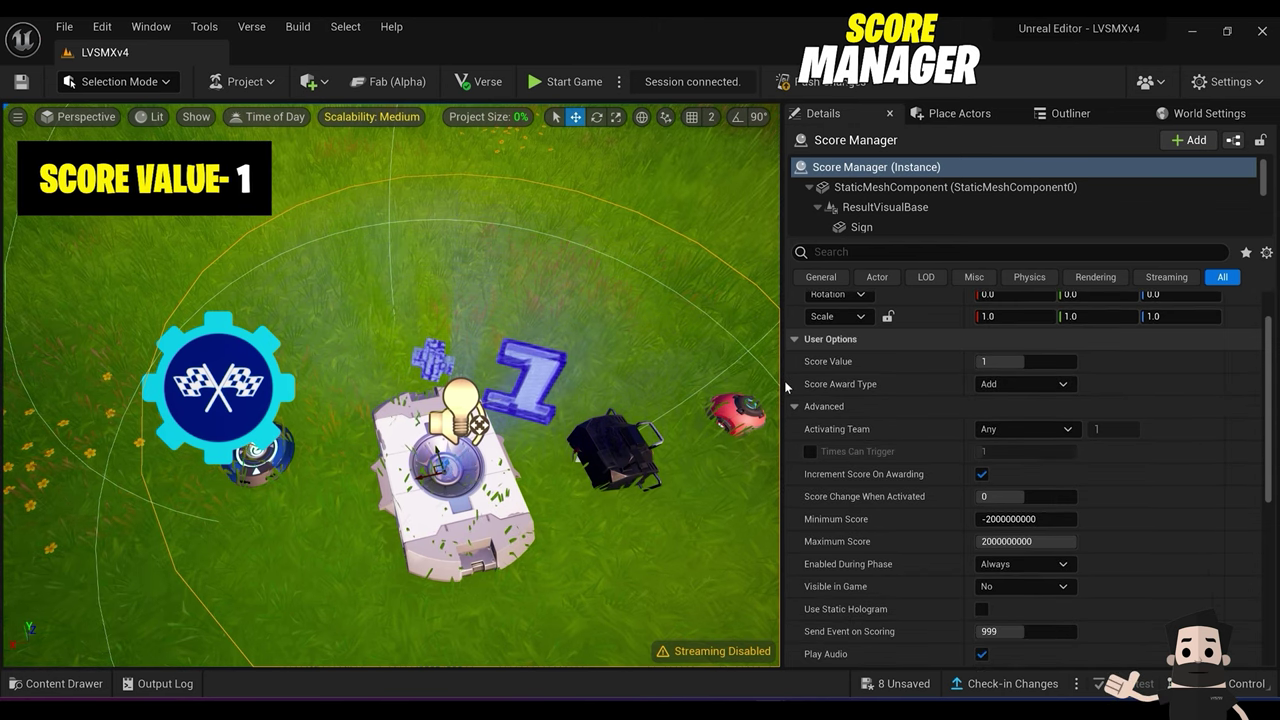
drag(784, 380, 470, 380)
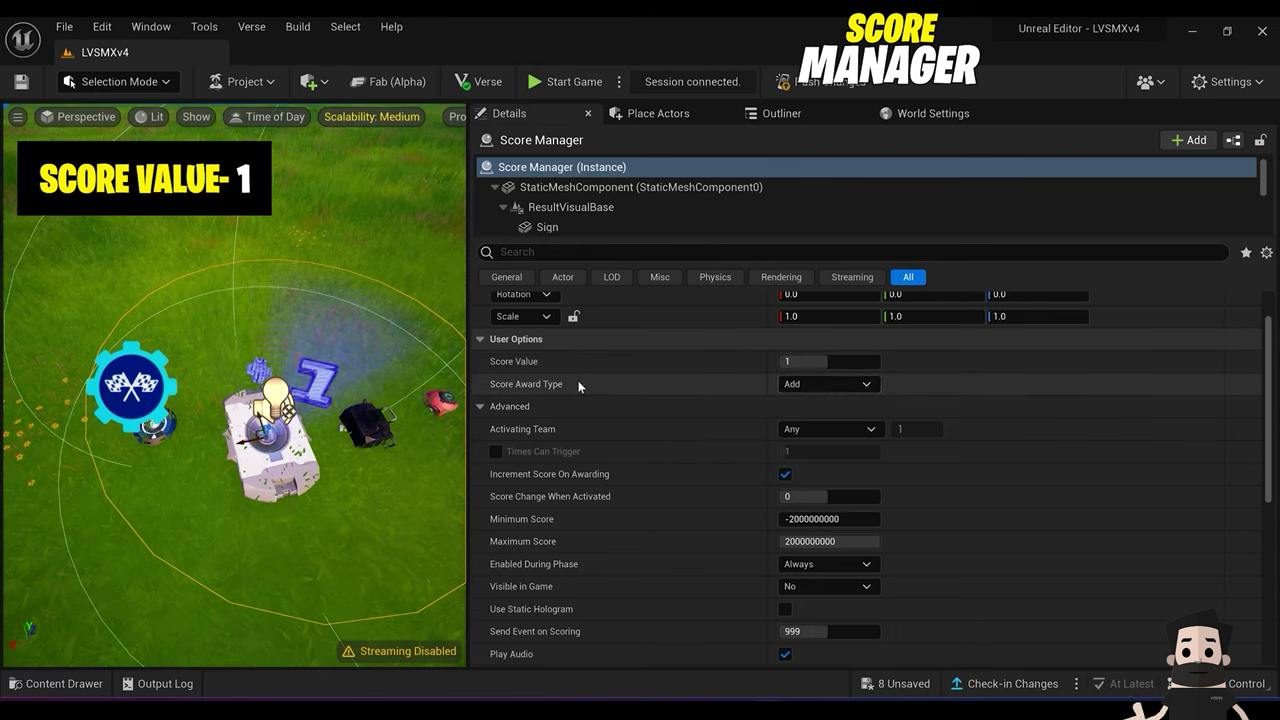
click(828, 391)
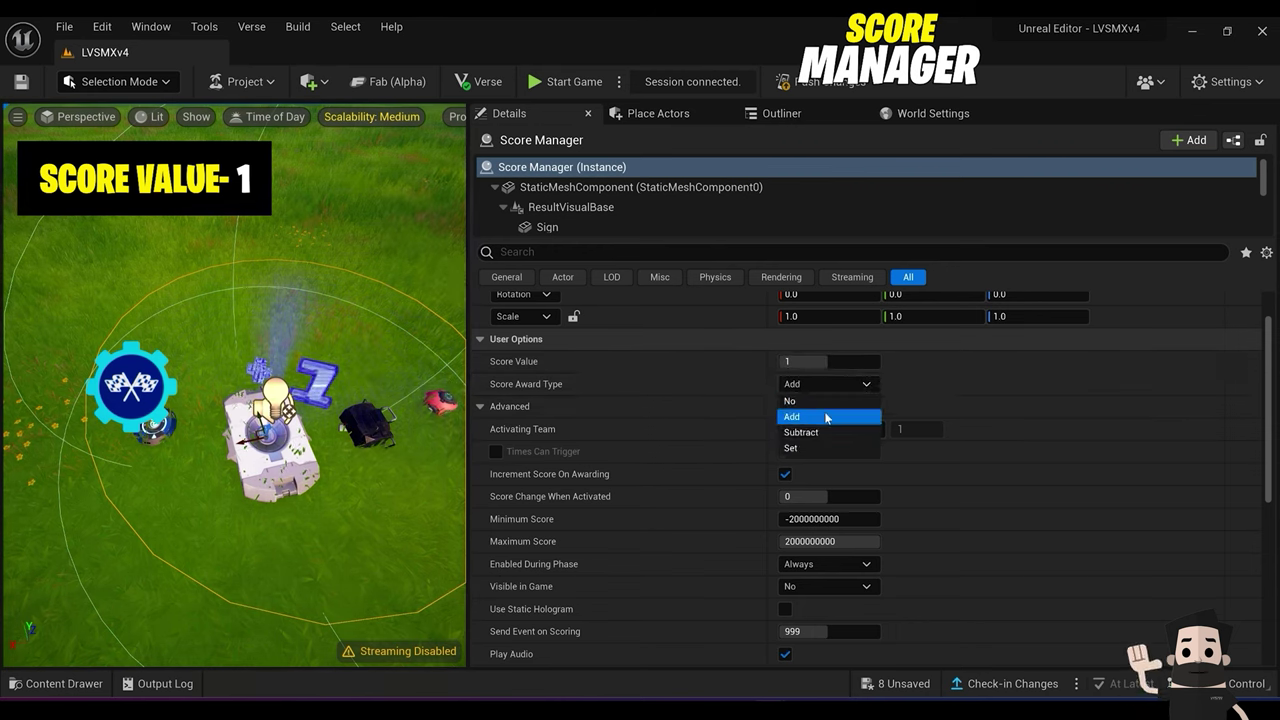
click(832, 413)
Step: Turn on Display Score Update on HUD for the Score Manager and set its HUD Message to CHECKPOINT!
scroll(710, 436, down, 1)
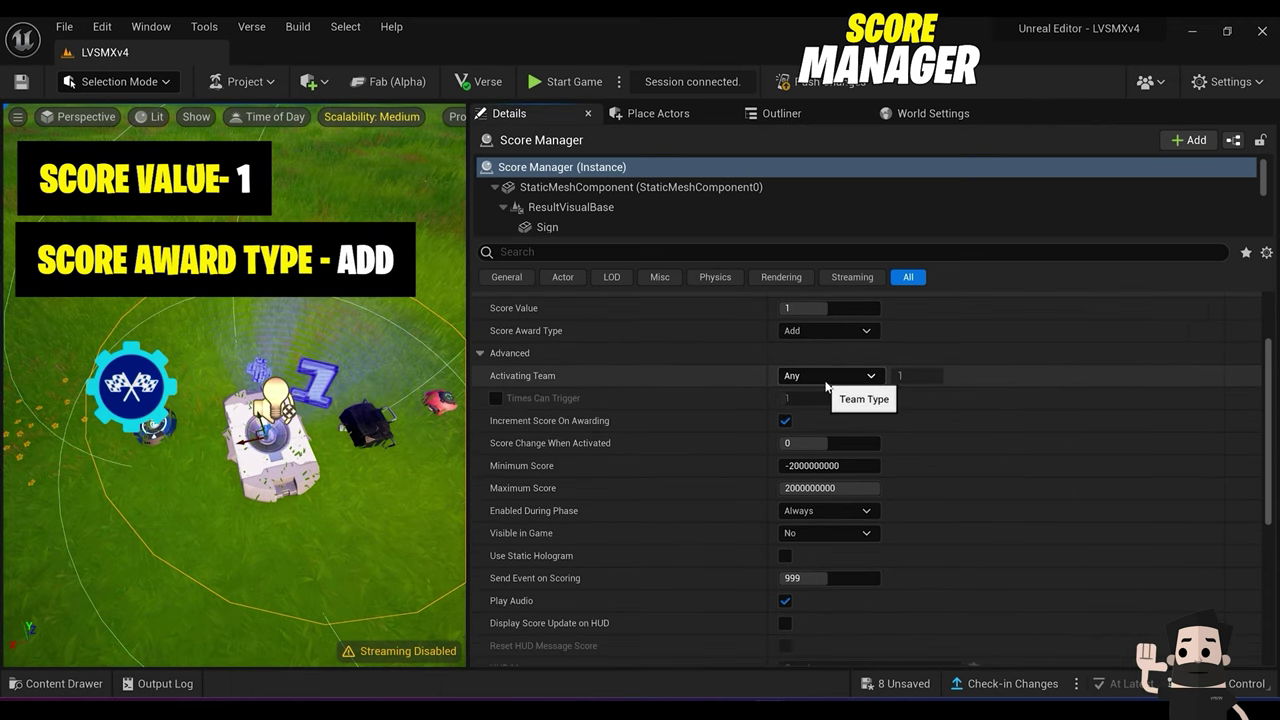
scroll(680, 445, down, 3)
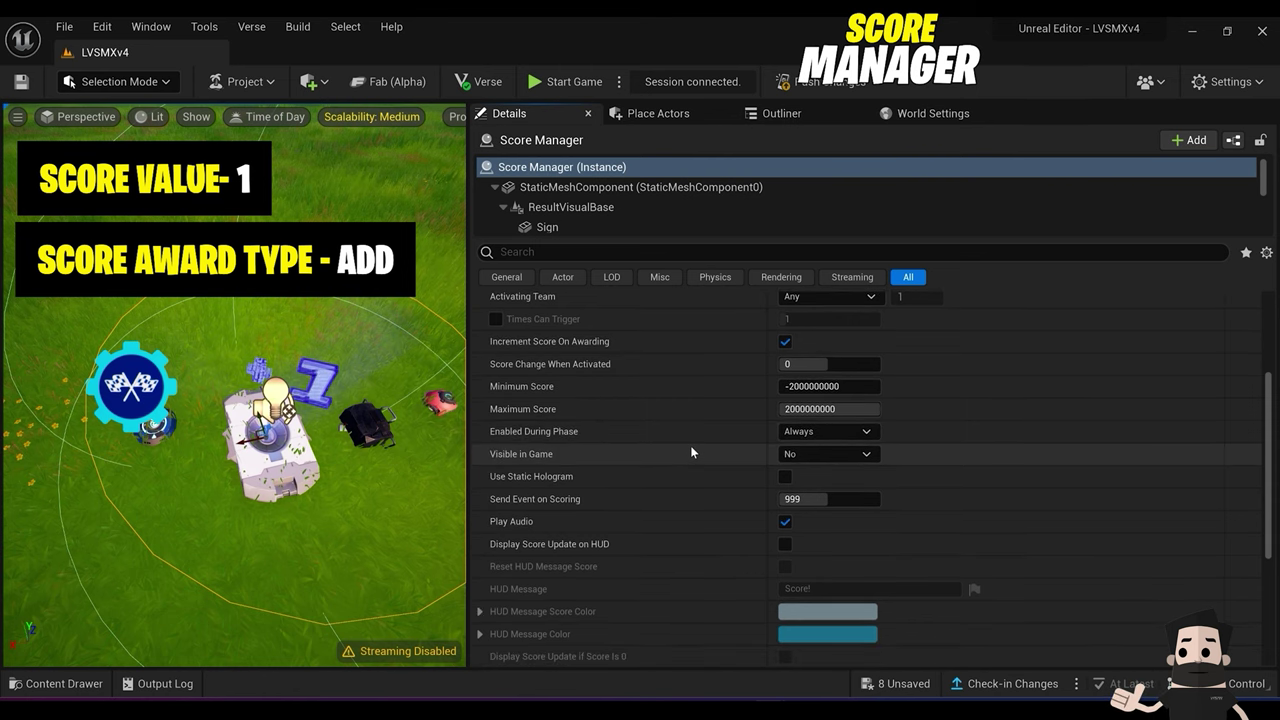
scroll(689, 450, down, 1)
scroll(700, 405, down, 3)
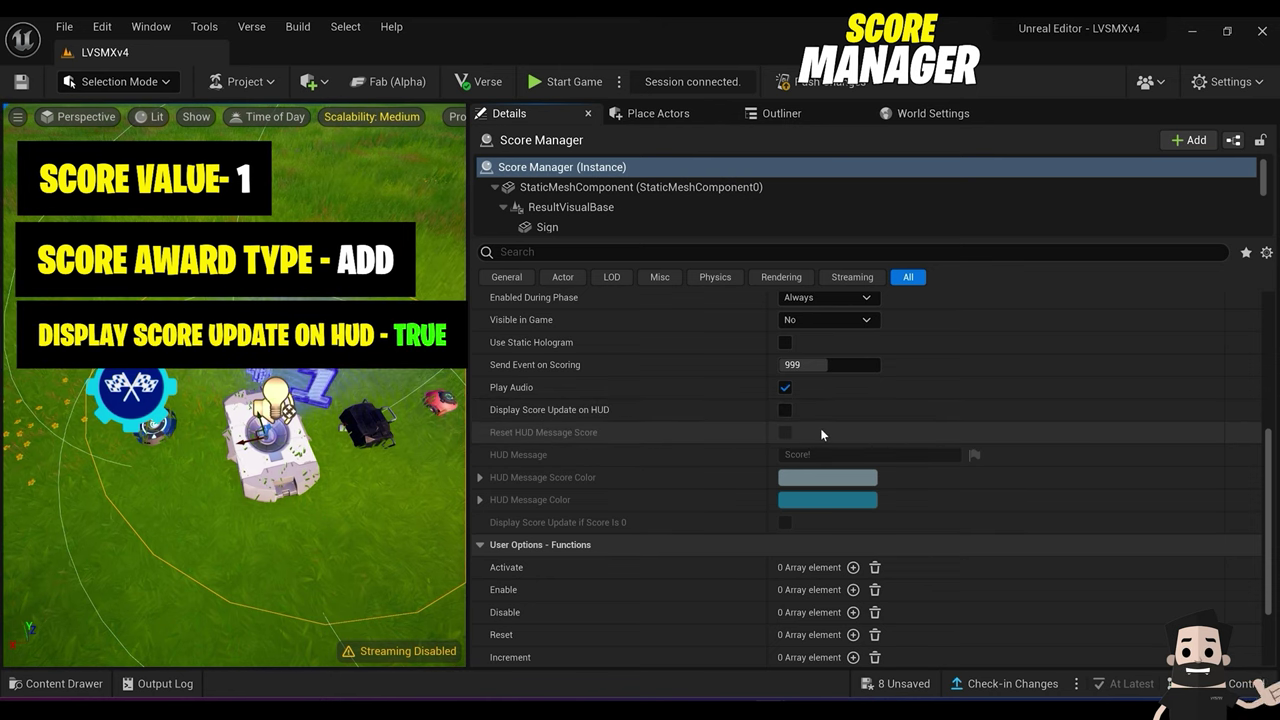
click(786, 410)
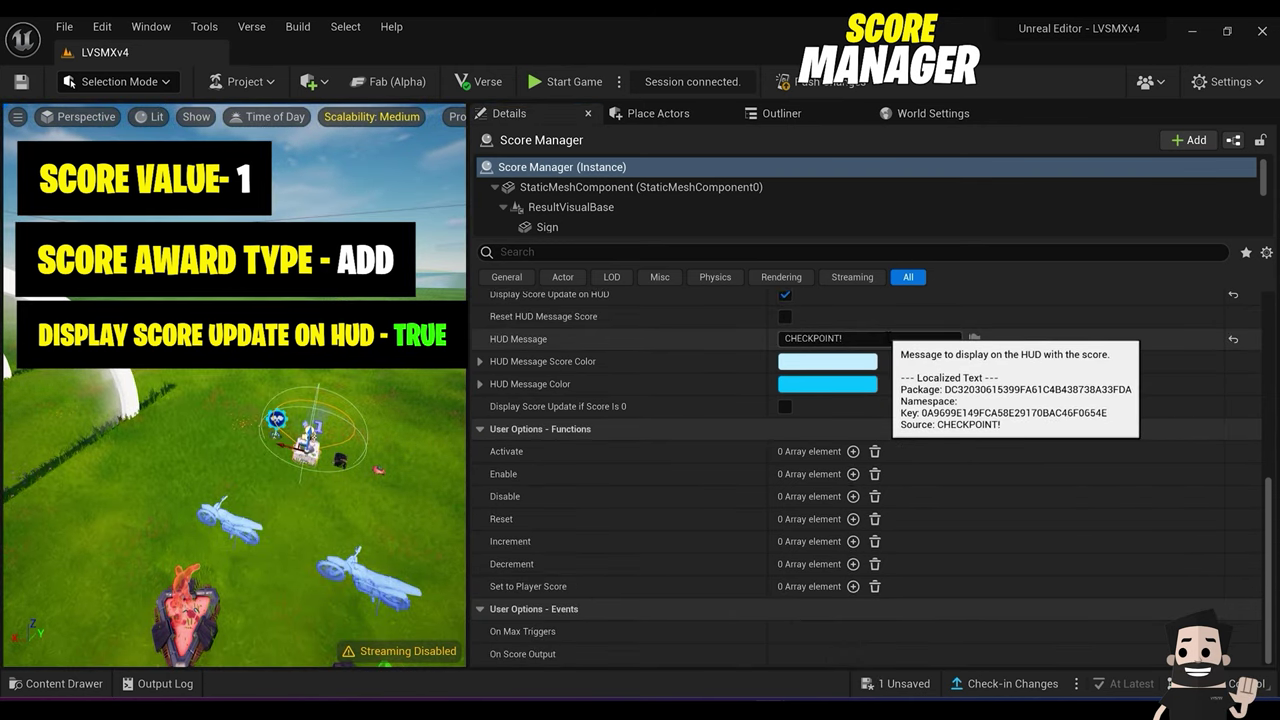
click(840, 338)
click(912, 371)
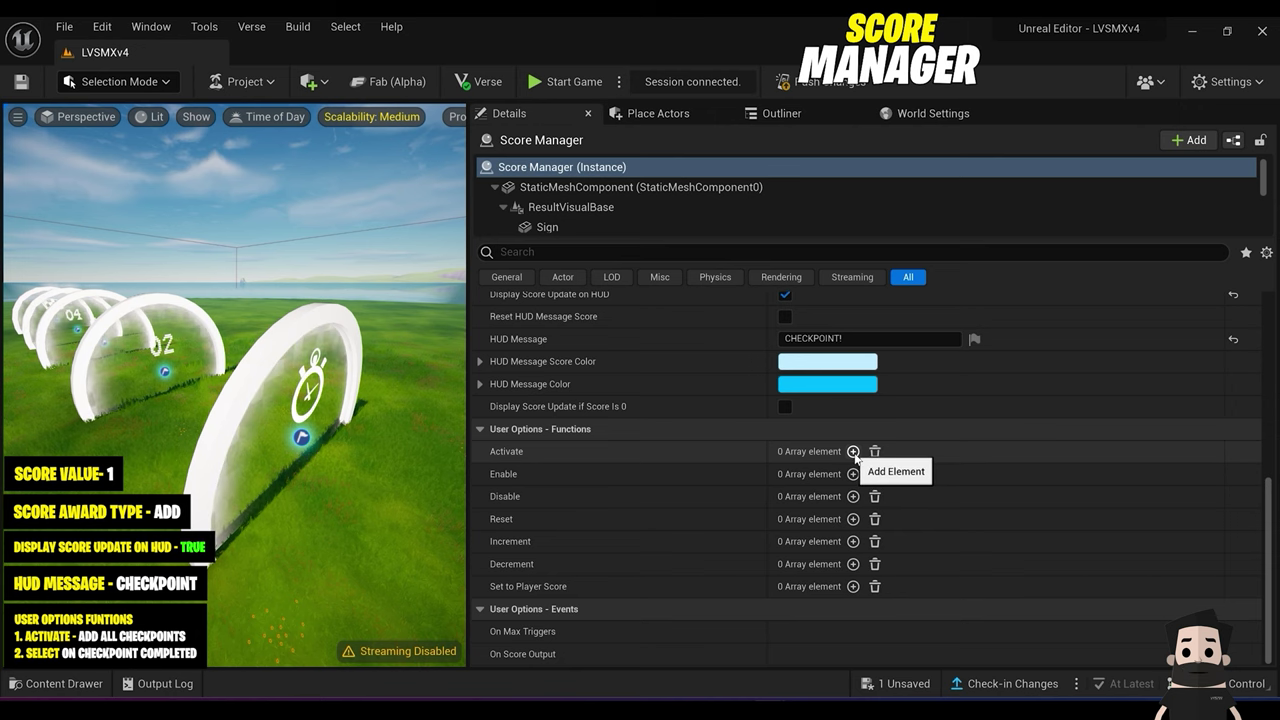
Step: Add an Activate function entry on the Score Manager bound to Race Checkpoint's On Checkpoint Completed event
click(854, 454)
click(826, 474)
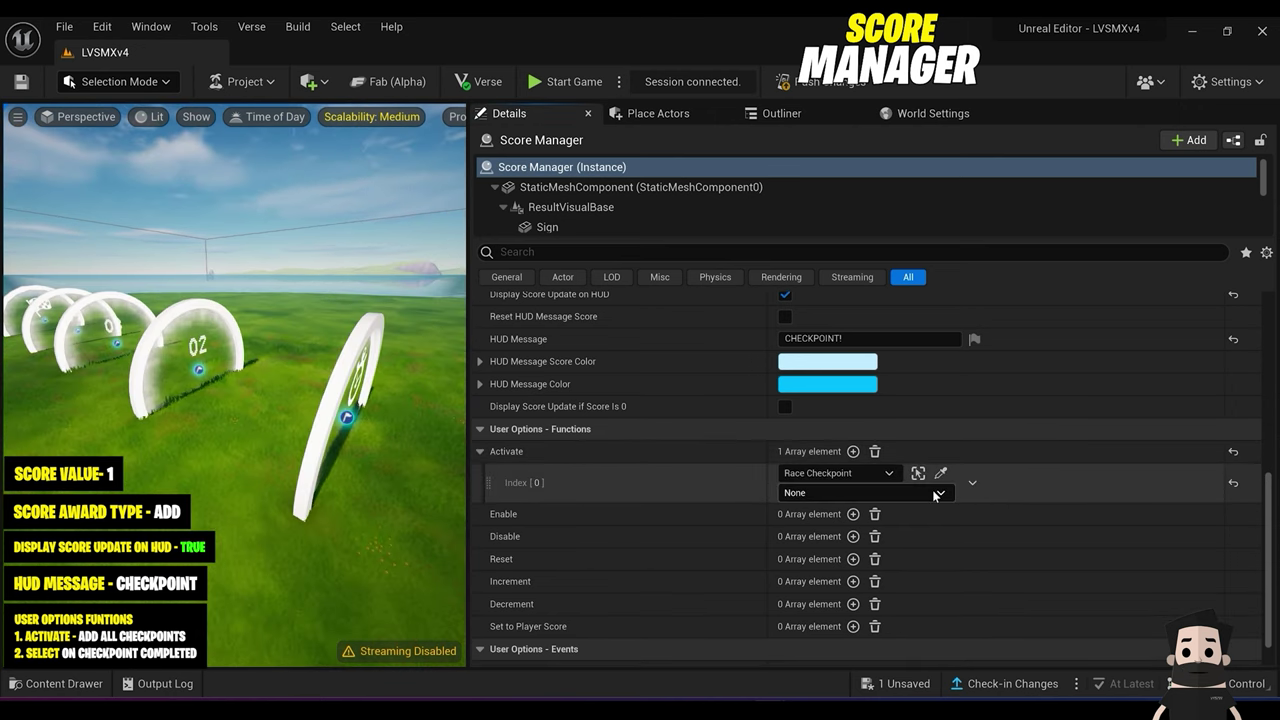
click(940, 475)
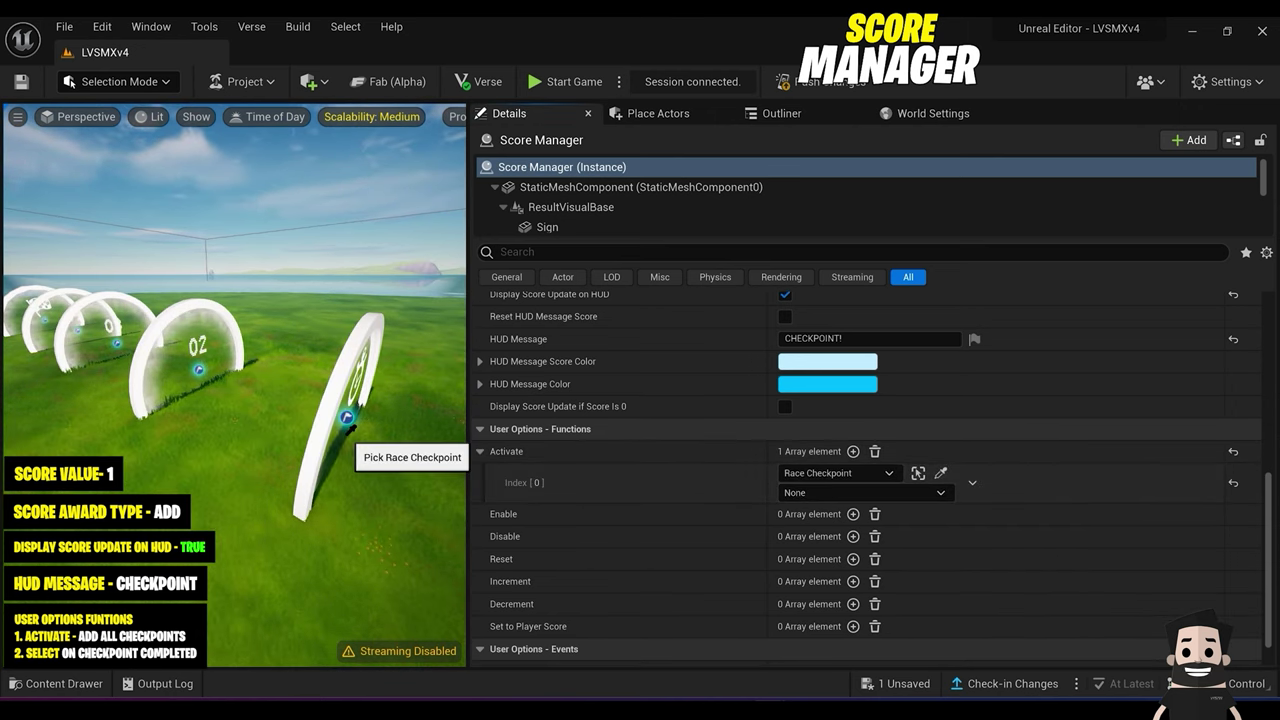
click(321, 427)
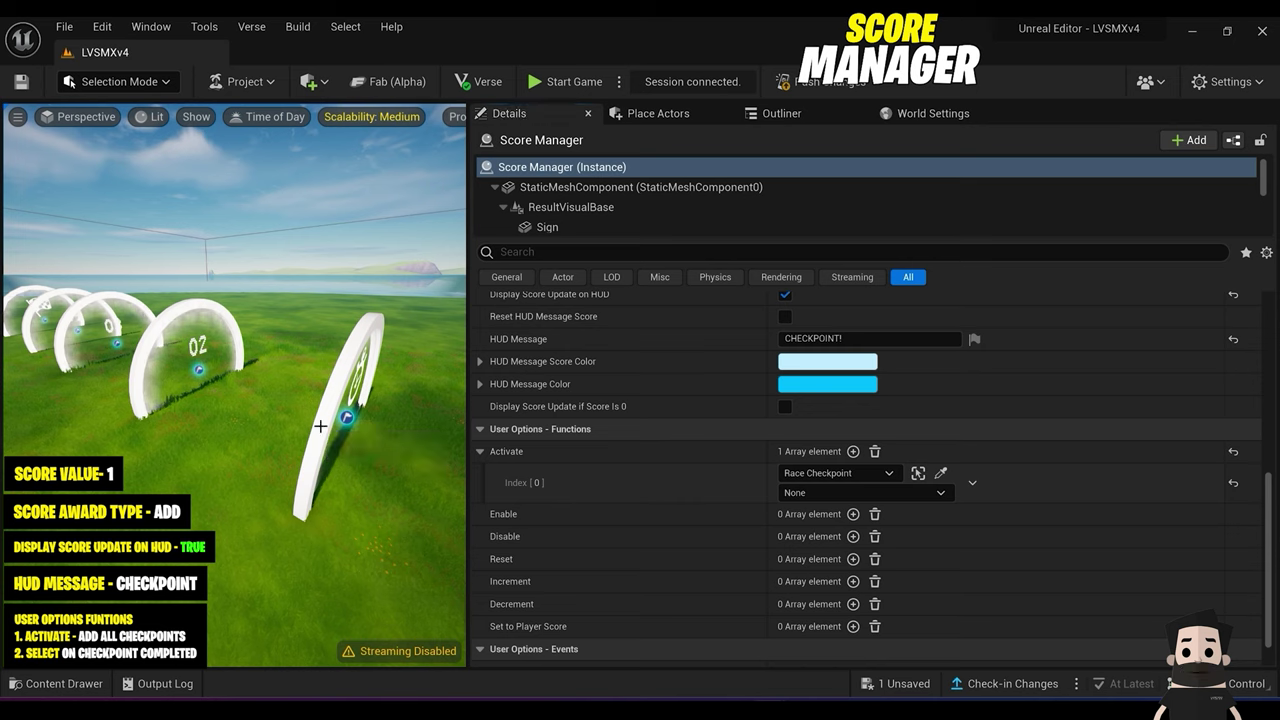
click(861, 488)
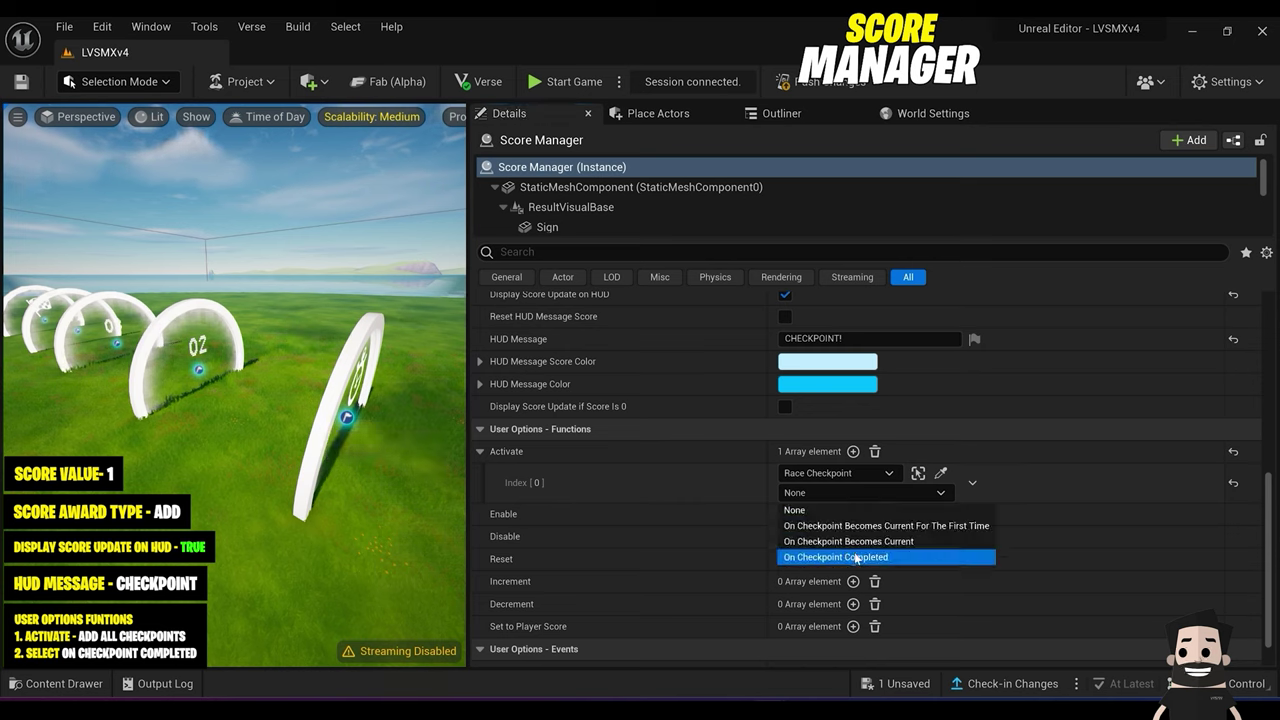
click(904, 557)
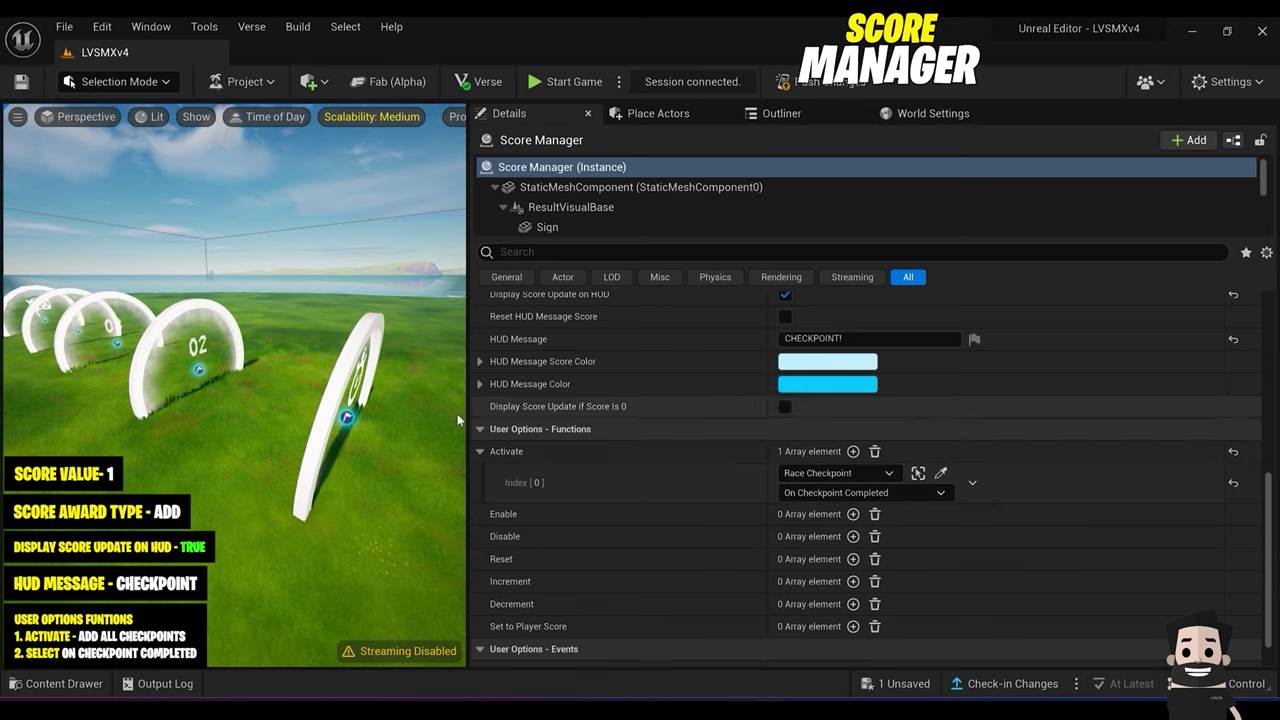
Step: Add four more empty Activate function entries on the Score Manager, at indexes 1 to 4
key(s)
mouse_move(405, 410)
right_down()
mouse_move(385, 398)
mouse_move(396, 402)
right_up()
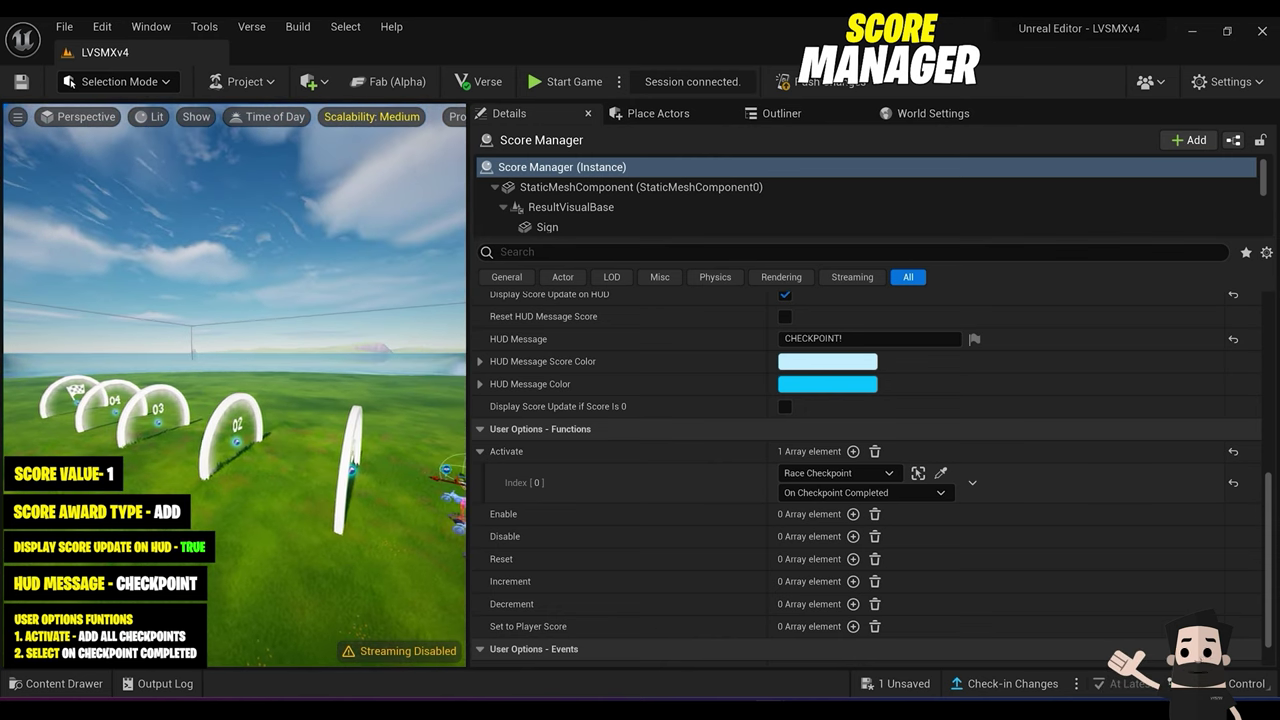
mouse_move(299, 444)
right_down()
mouse_move(340, 448)
mouse_move(300, 456)
right_up()
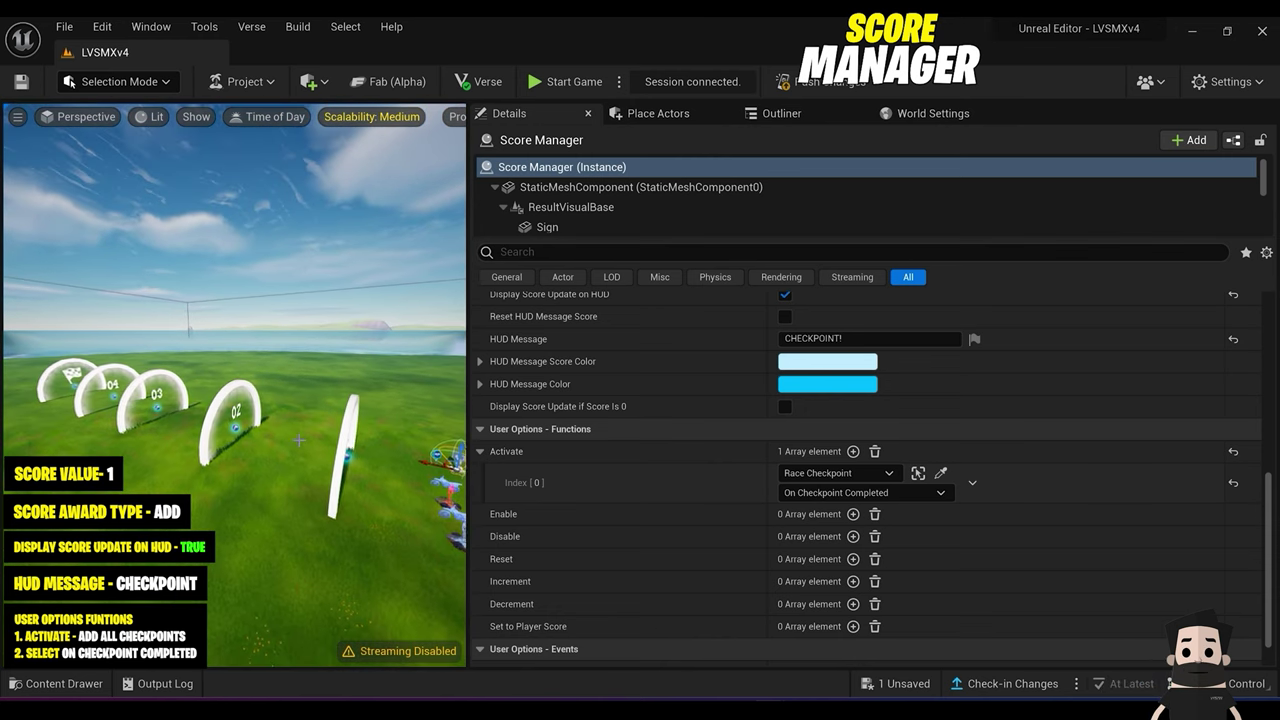
click(854, 452)
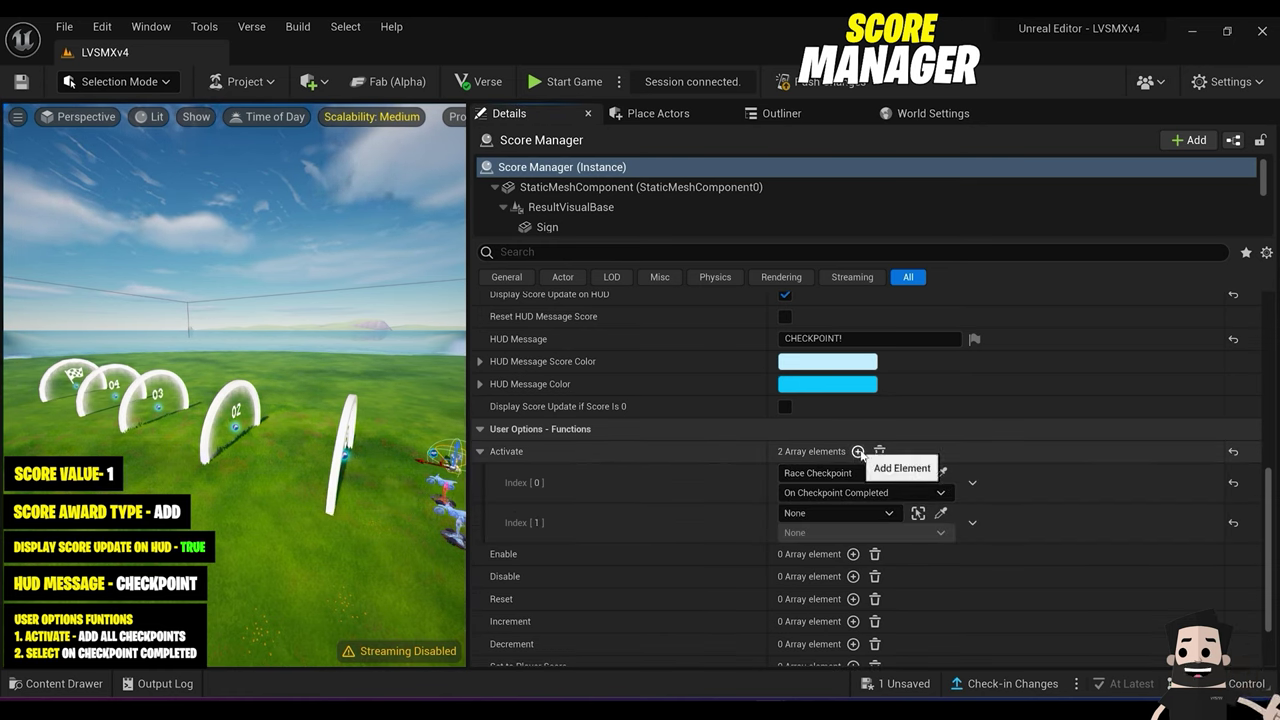
click(857, 451)
click(857, 451)
click(857, 451)
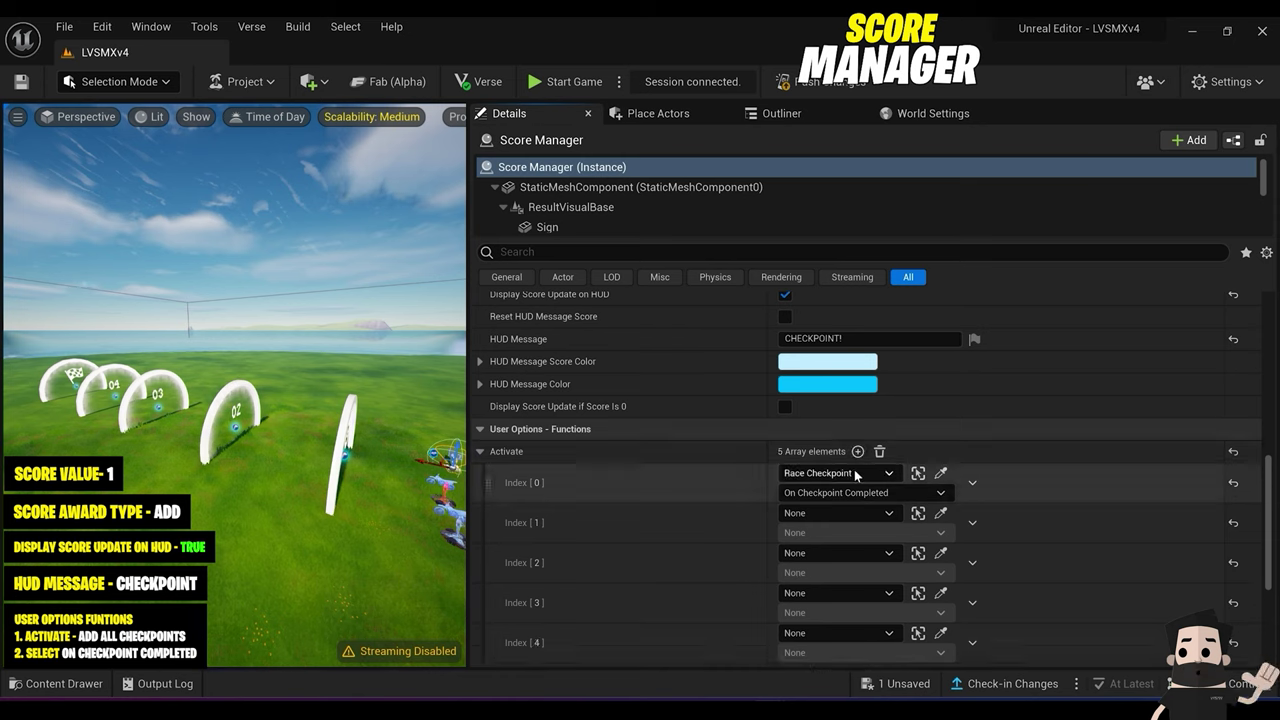
Step: Assign Race Checkpoint2, Race Checkpoint3, Race Checkpoint4 and Race Checkpoint5 to the Score Manager's Activate entries 1 to 4
click(940, 513)
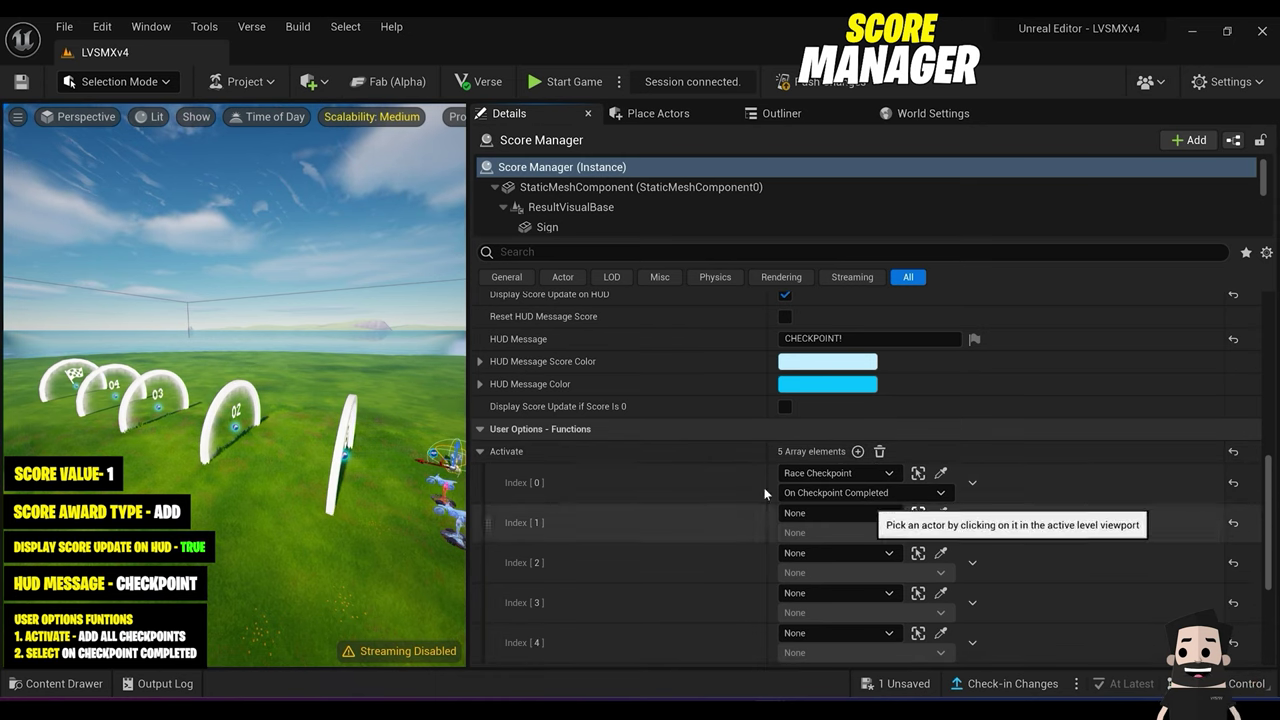
click(207, 418)
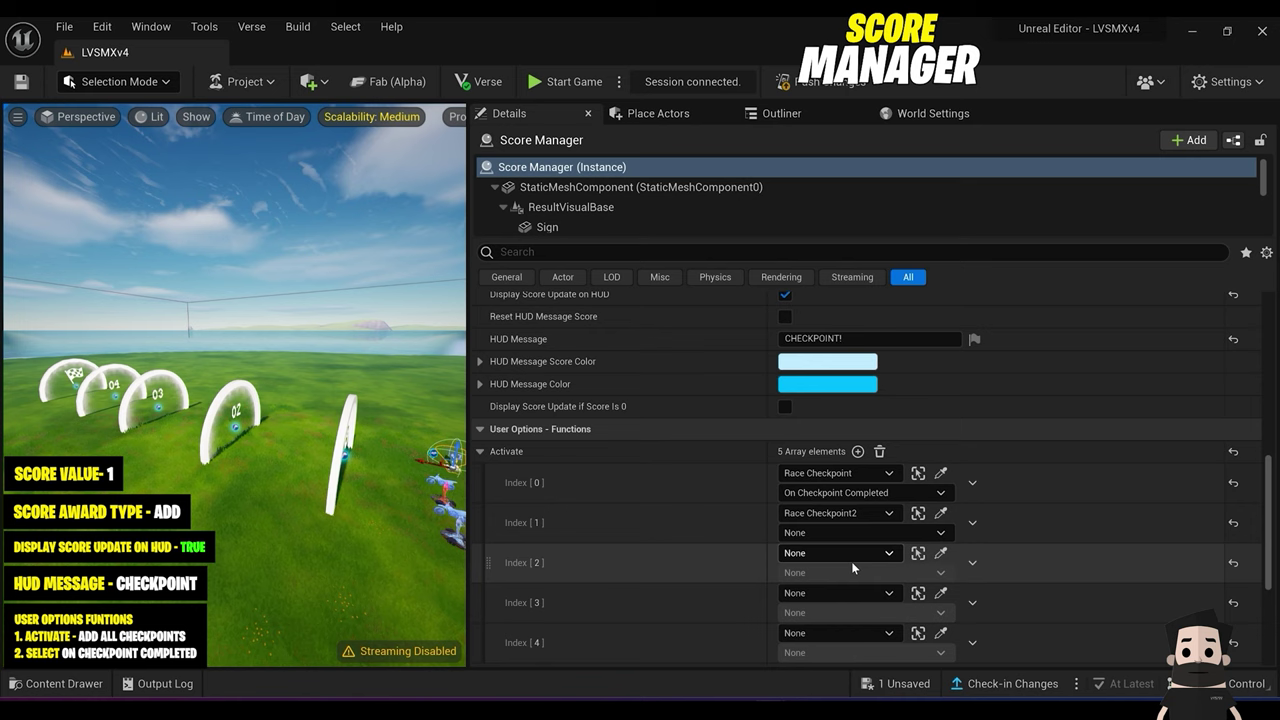
click(940, 553)
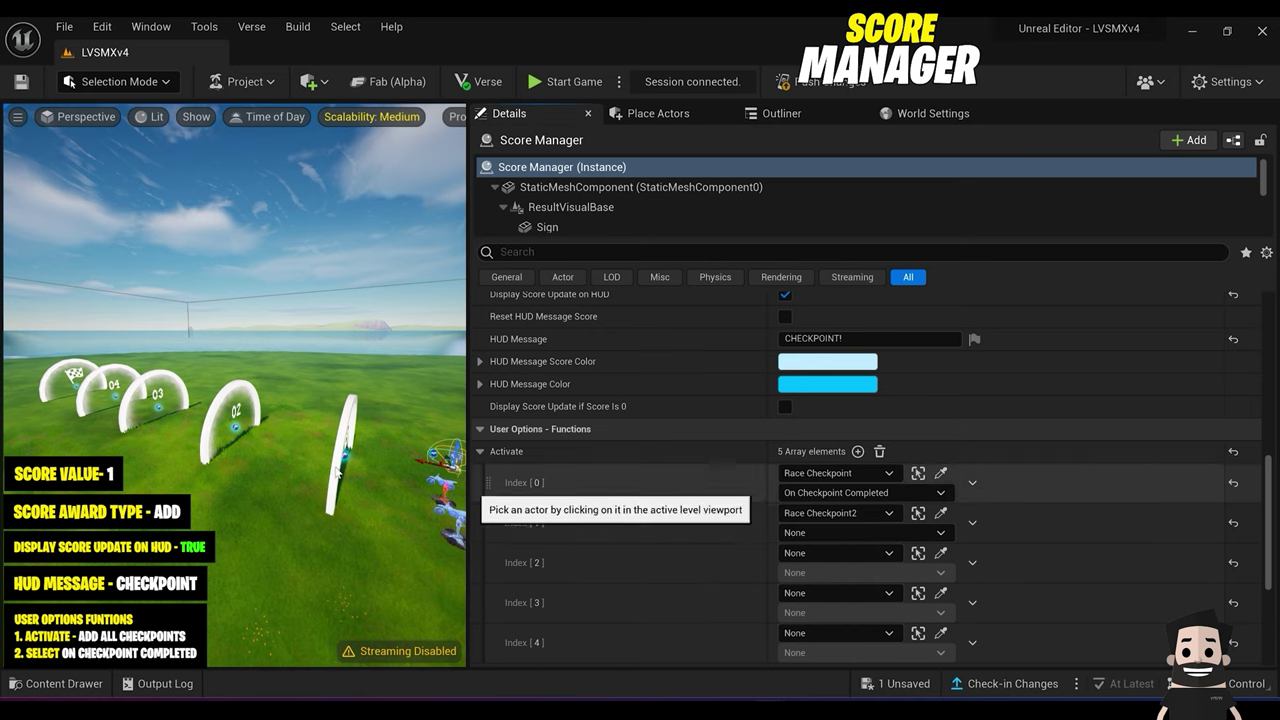
click(127, 400)
click(940, 593)
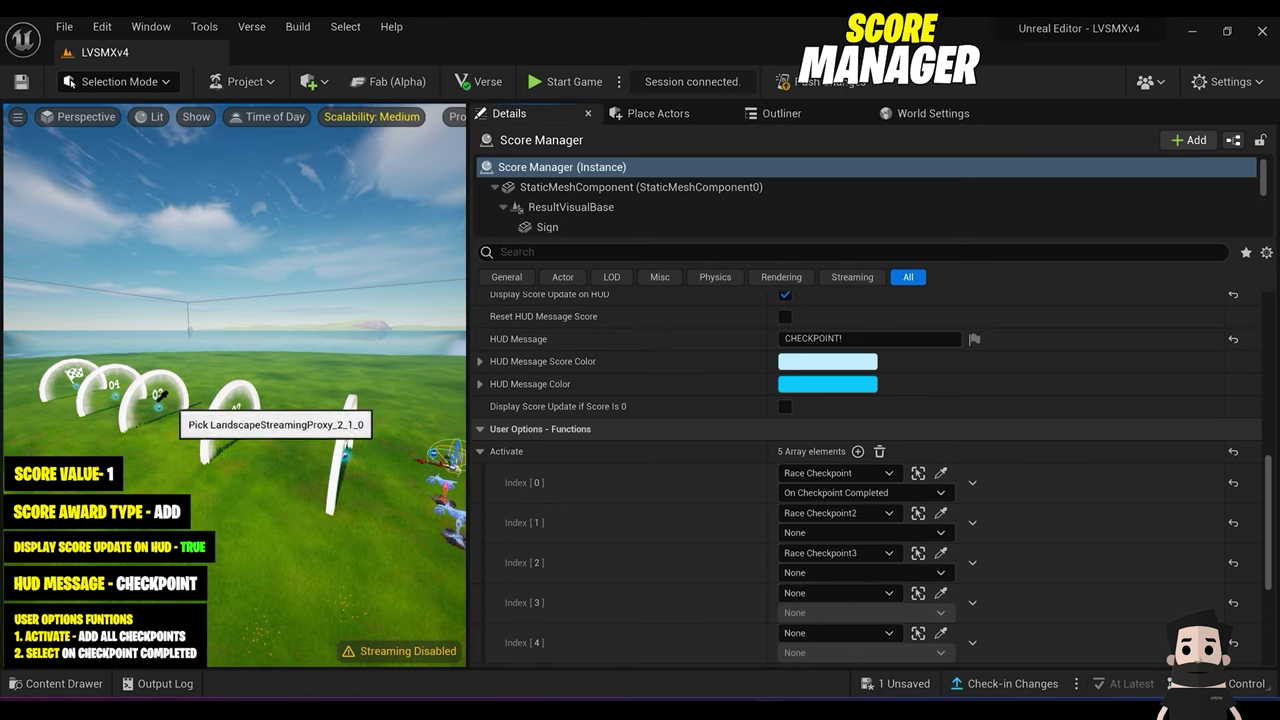
click(112, 392)
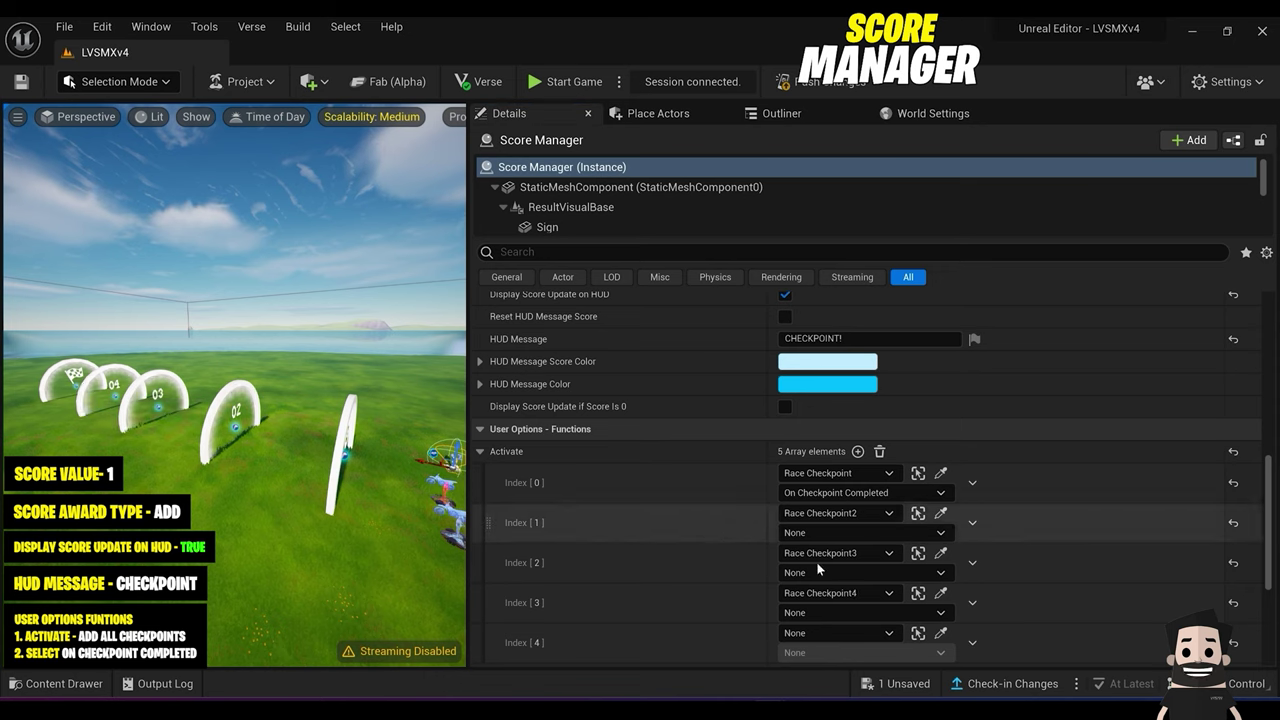
click(940, 633)
click(45, 377)
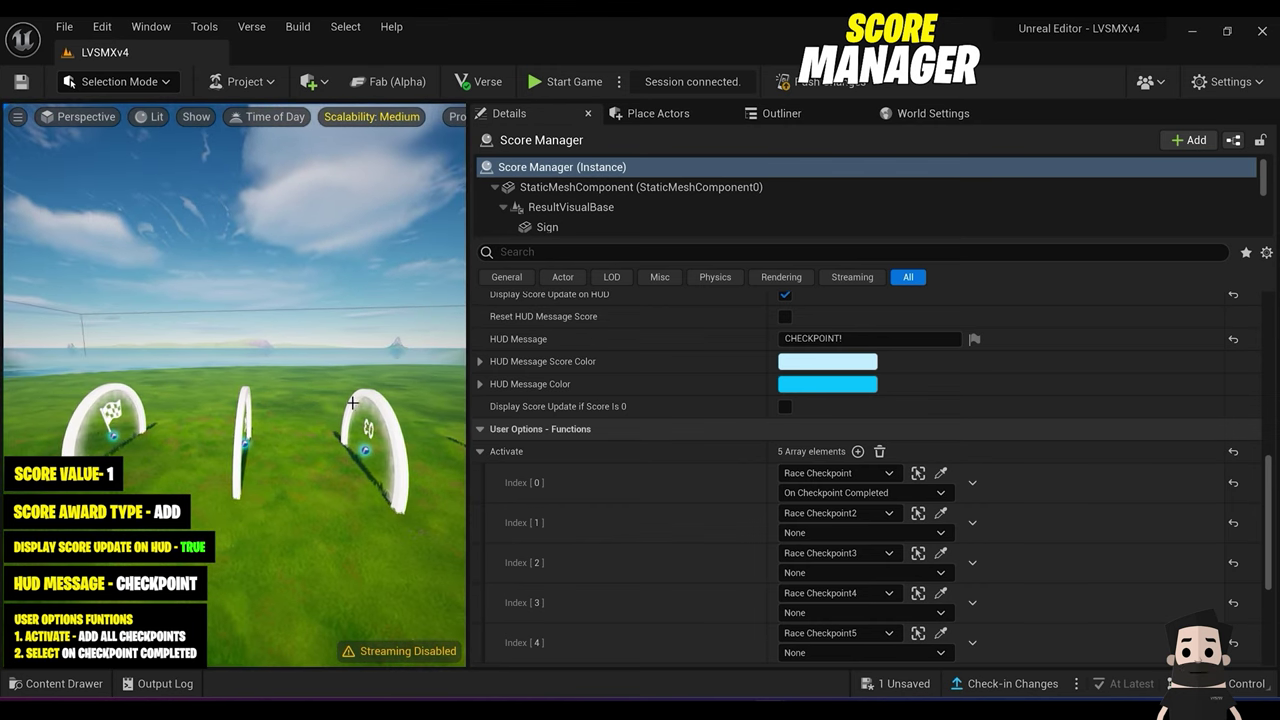
drag(468, 370, 729, 370)
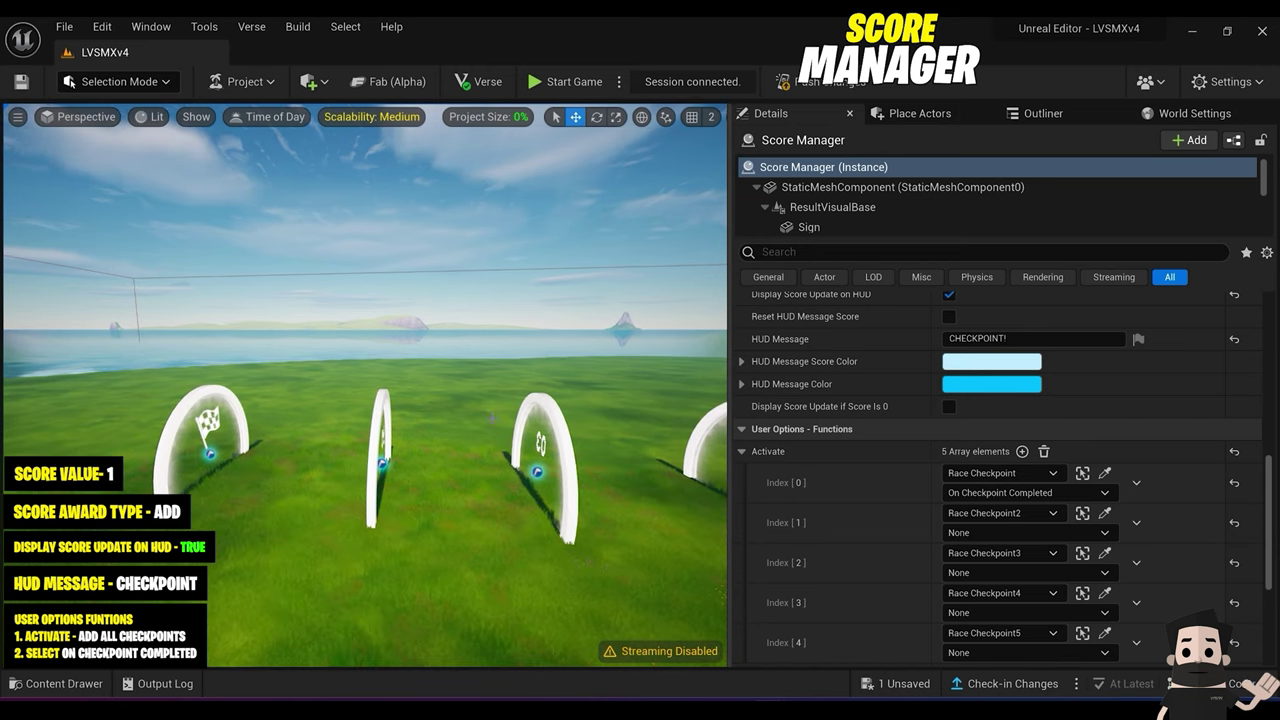
Step: Bind the Score Manager's Activate entries 1 to 4, for Race Checkpoint2 to Race Checkpoint5, to the On Checkpoint Completed event
scroll(901, 542, down, 3)
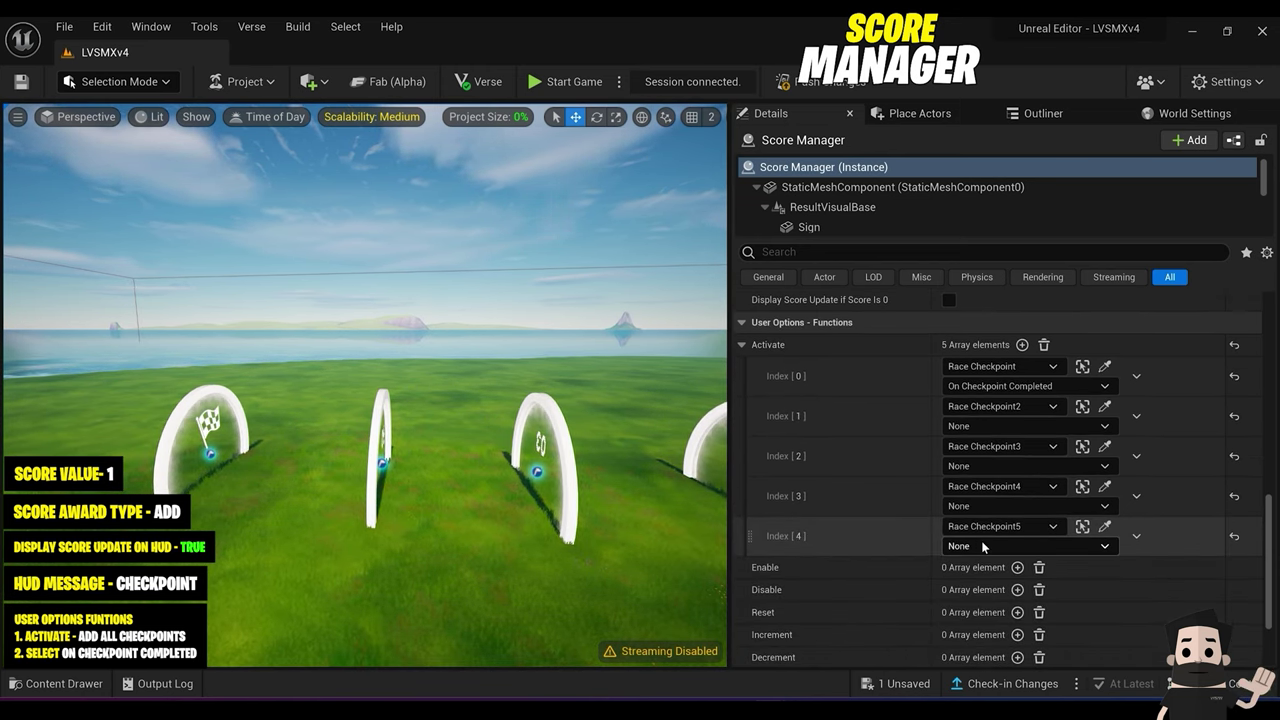
scroll(1013, 451, up, 1)
click(1014, 457)
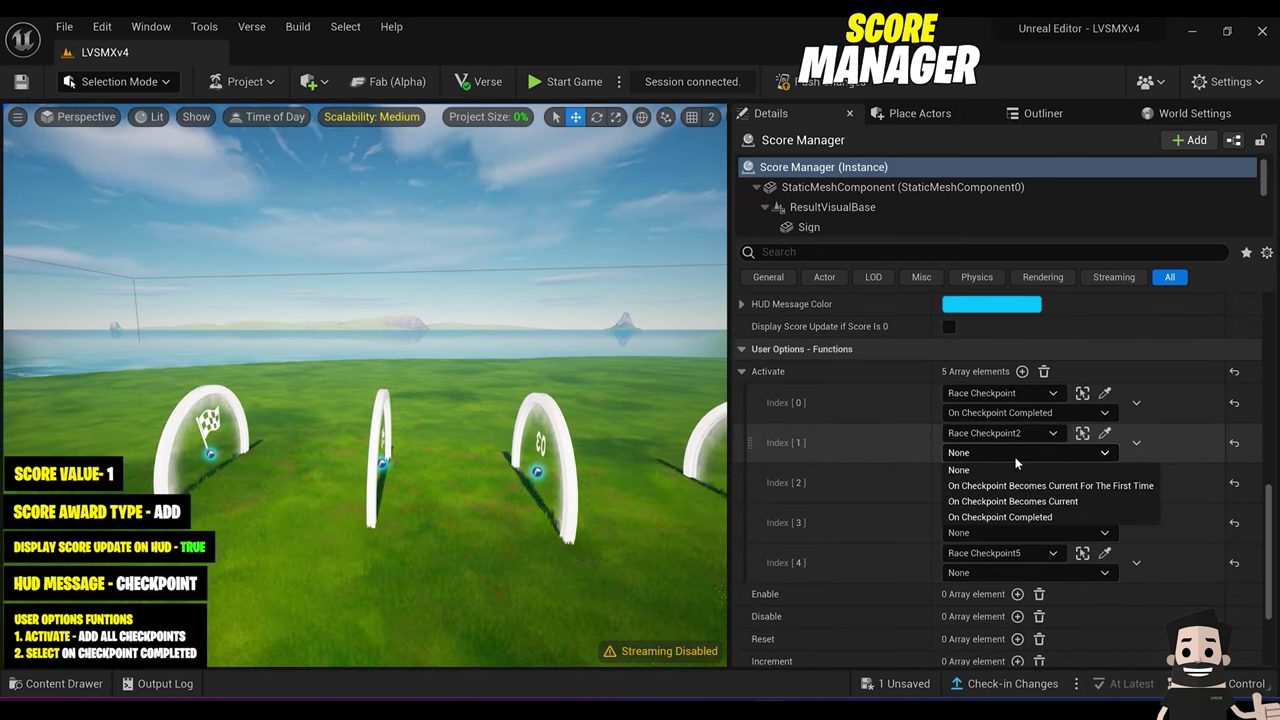
click(1010, 517)
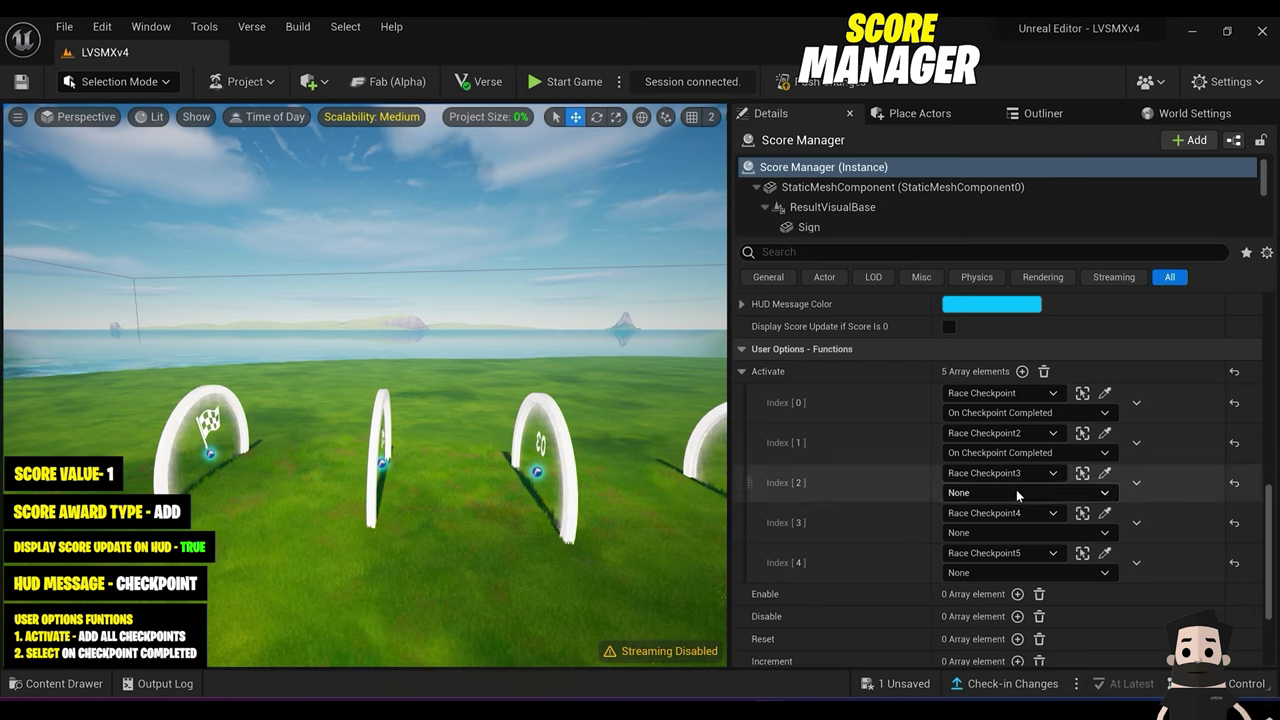
click(1016, 491)
click(1010, 557)
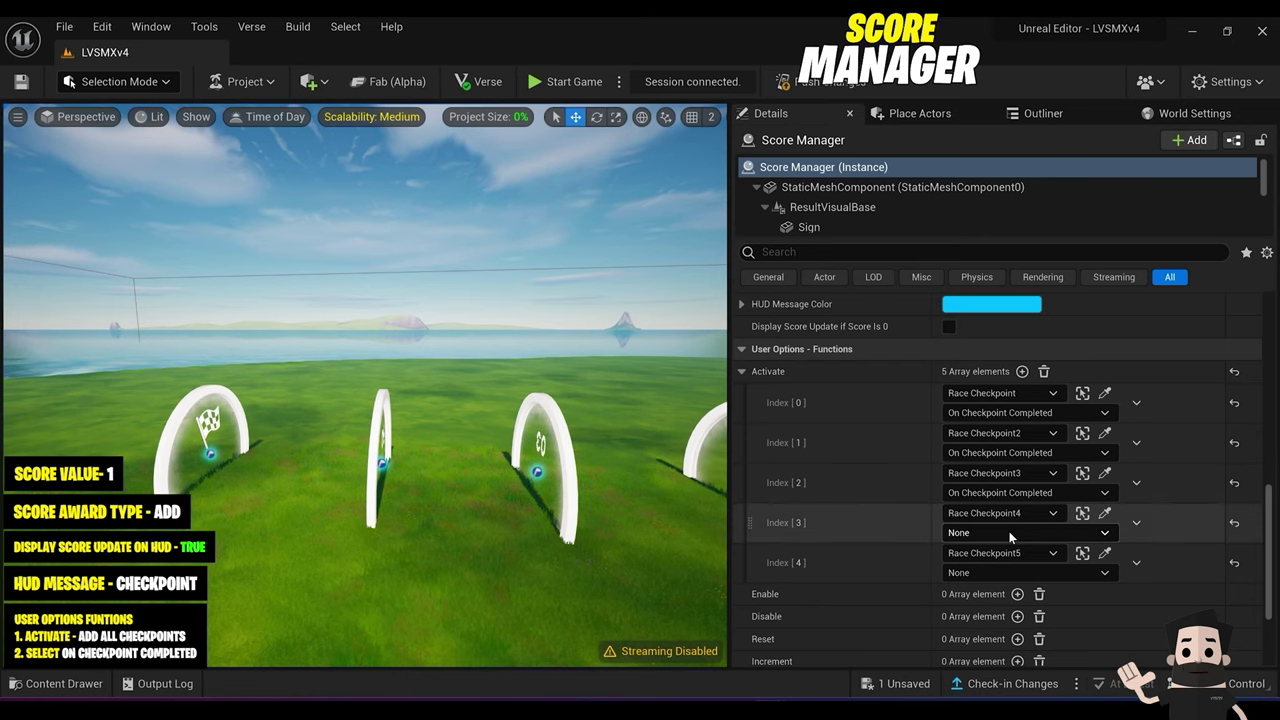
click(1009, 532)
click(1004, 597)
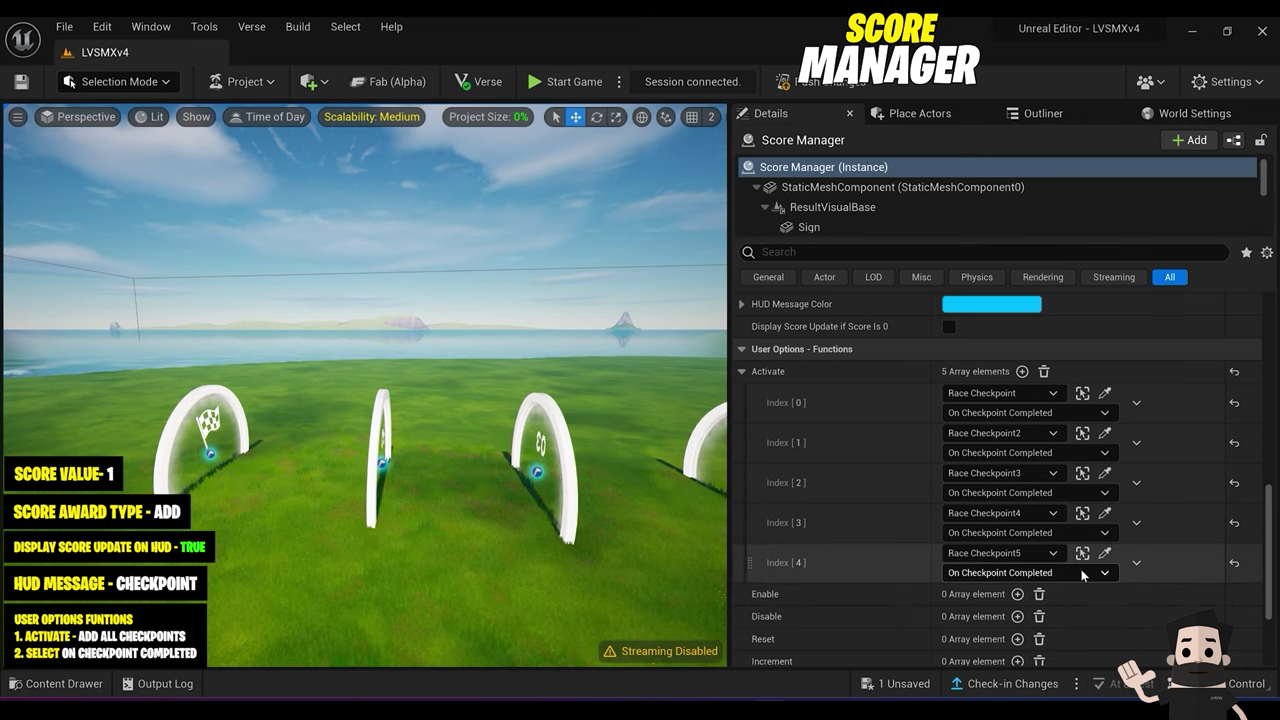
click(1083, 573)
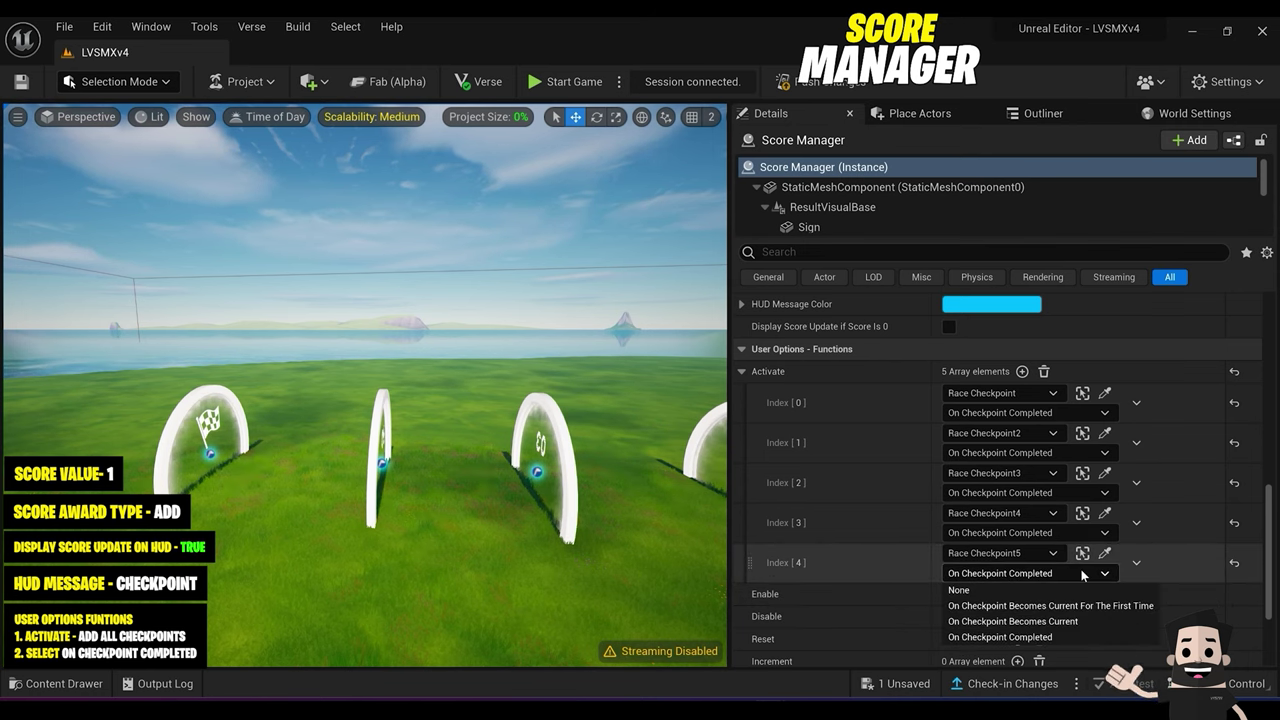
click(1038, 637)
Step: Push the changes to the live session, saving the modified Score Manager
scroll(1084, 613, up, 10)
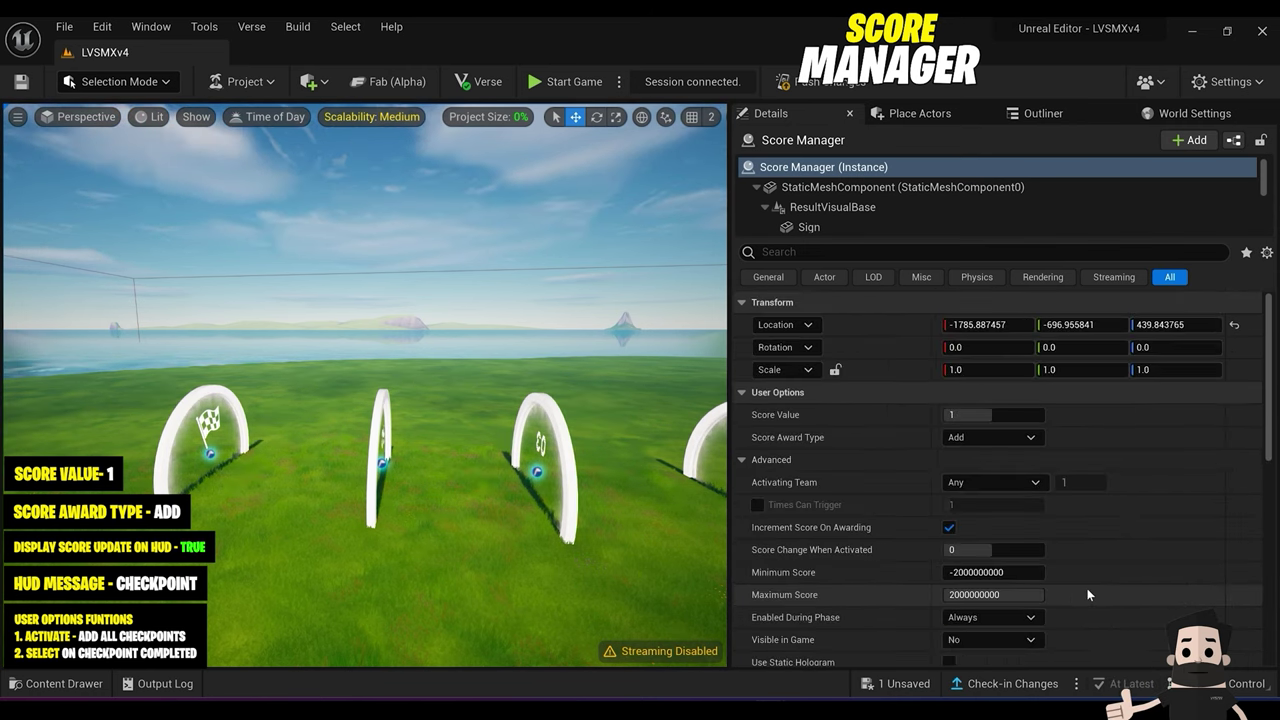
right_drag(239, 631, 150, 652)
right_drag(345, 424, 365, 424)
right_drag(420, 385, 390, 397)
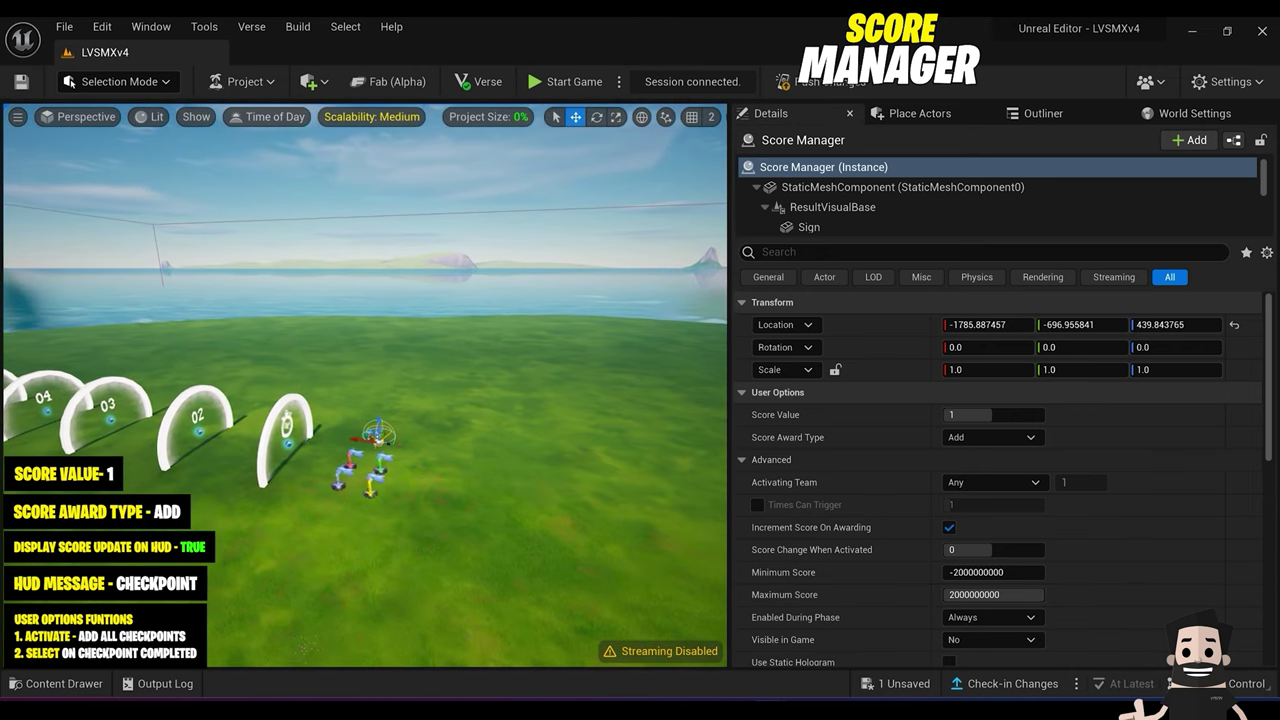
click(848, 83)
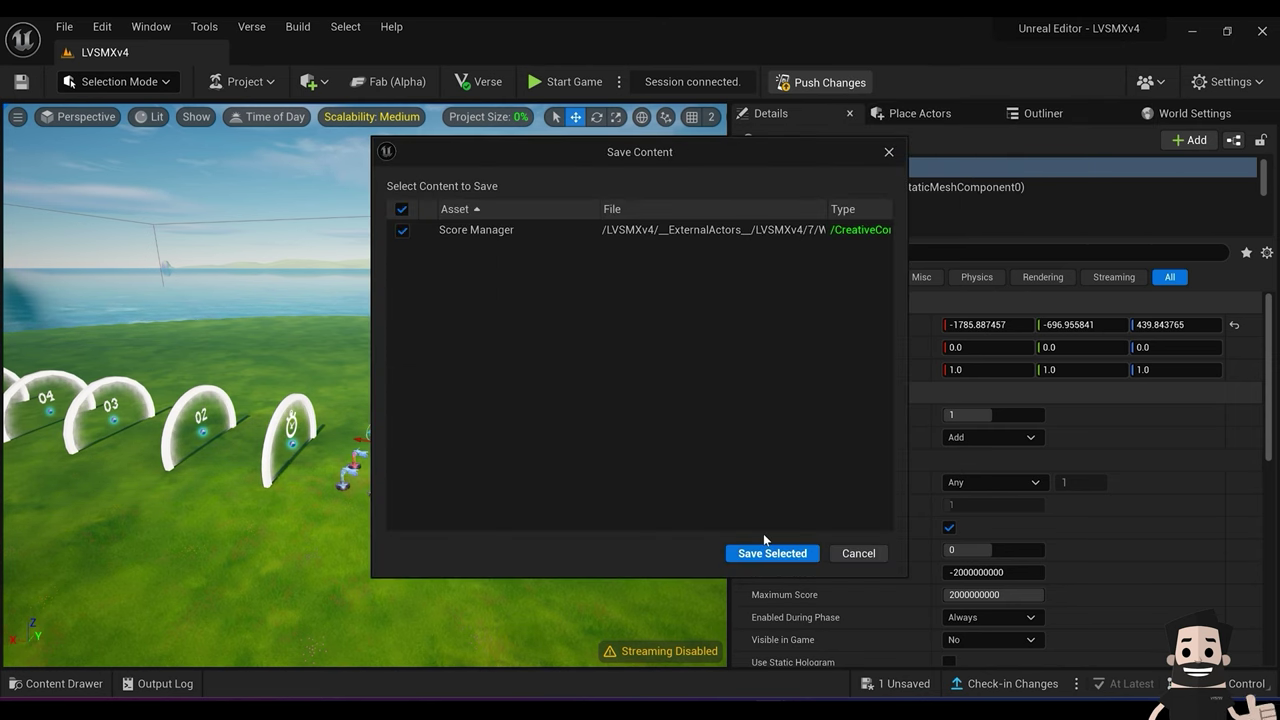
click(764, 552)
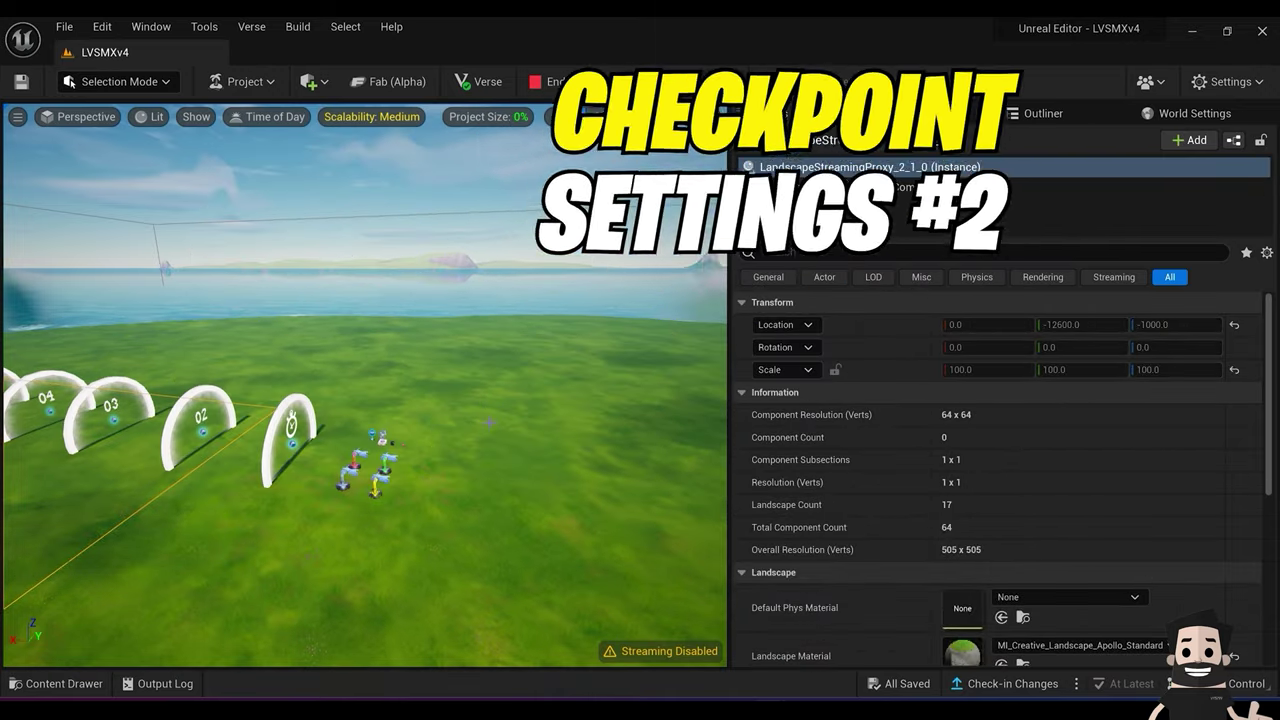
Step: End the running game and set Visible Prior To Race Start to Yes on all five race checkpoints together
key(w)
right_drag(489, 422, 400, 448)
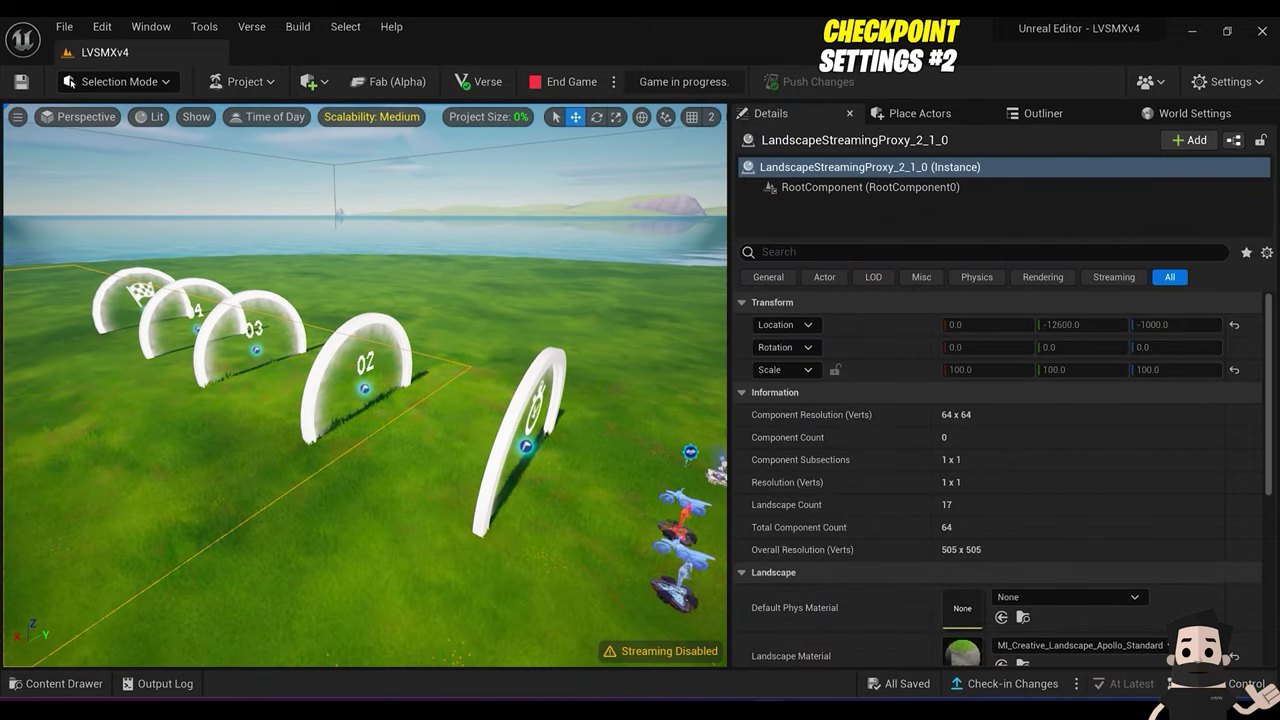
click(527, 445)
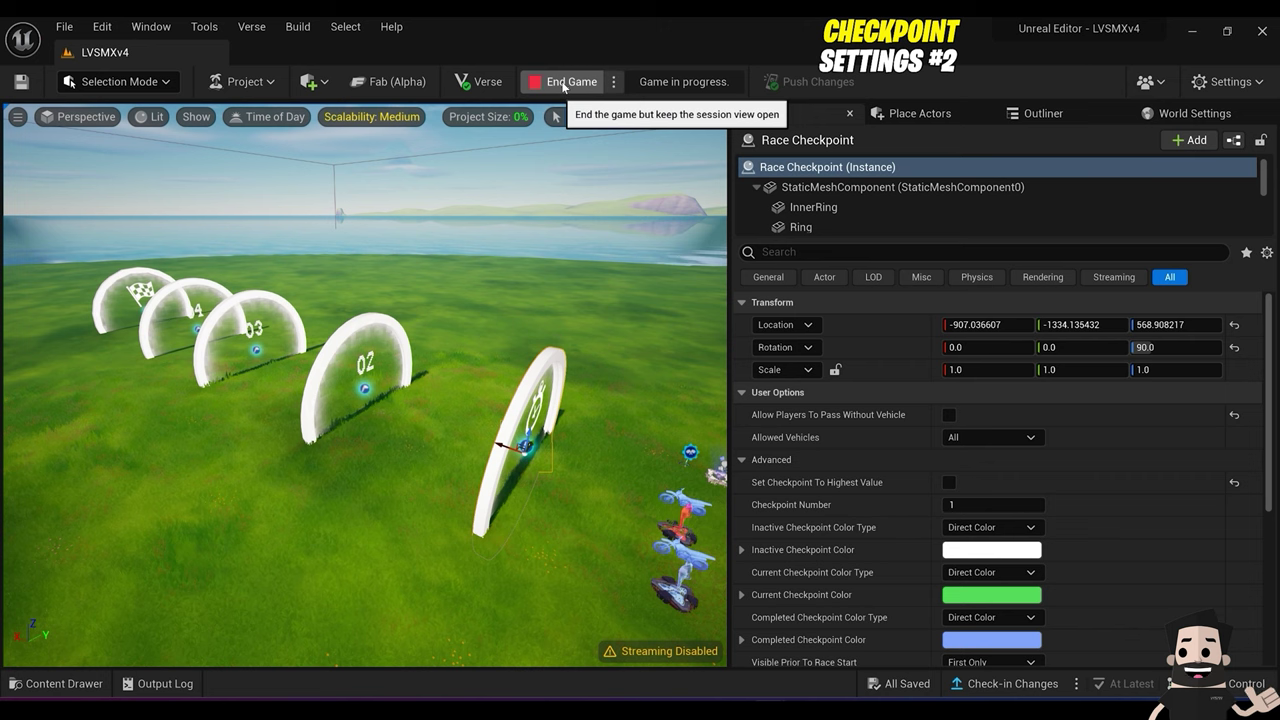
click(565, 84)
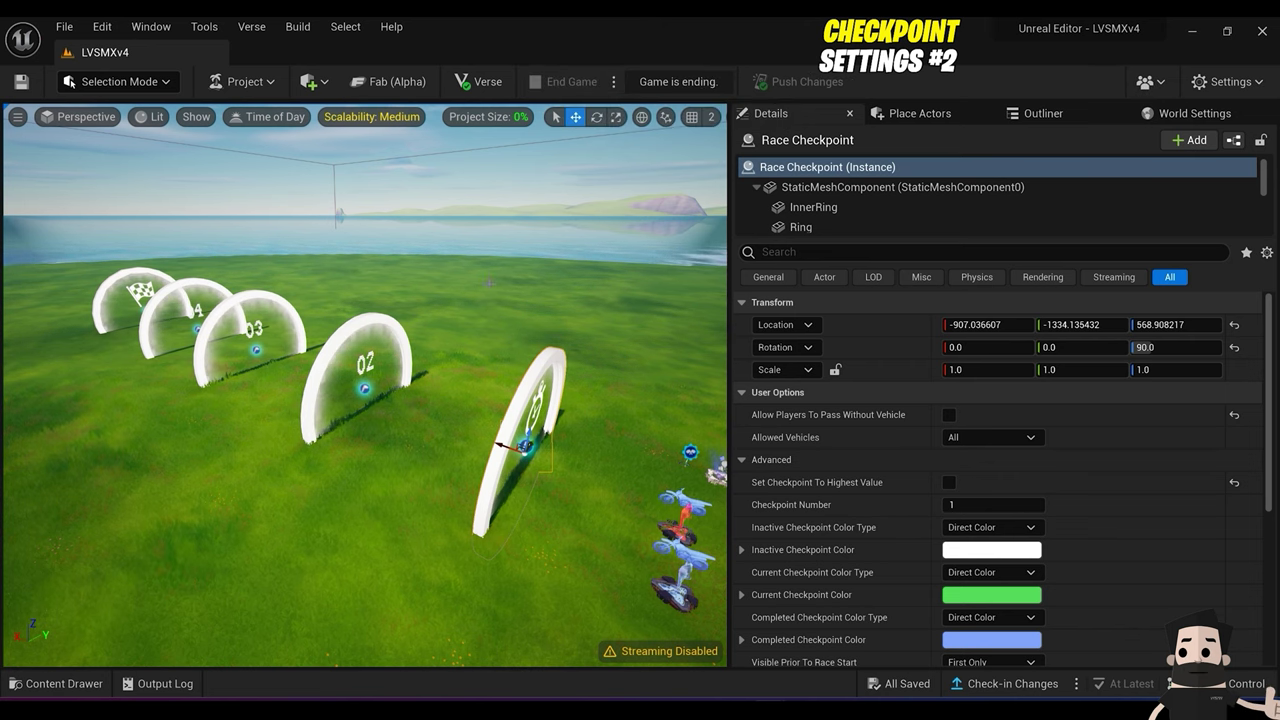
ctrl+click(326, 347)
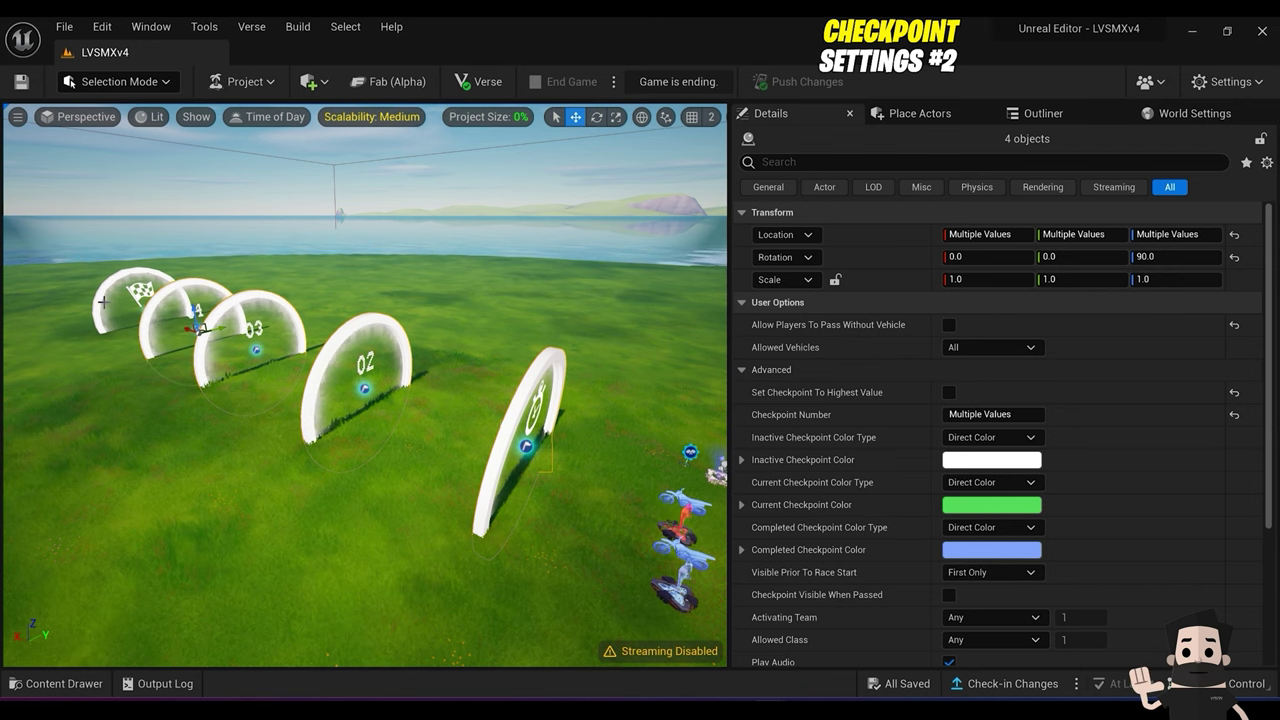
ctrl+click(103, 302)
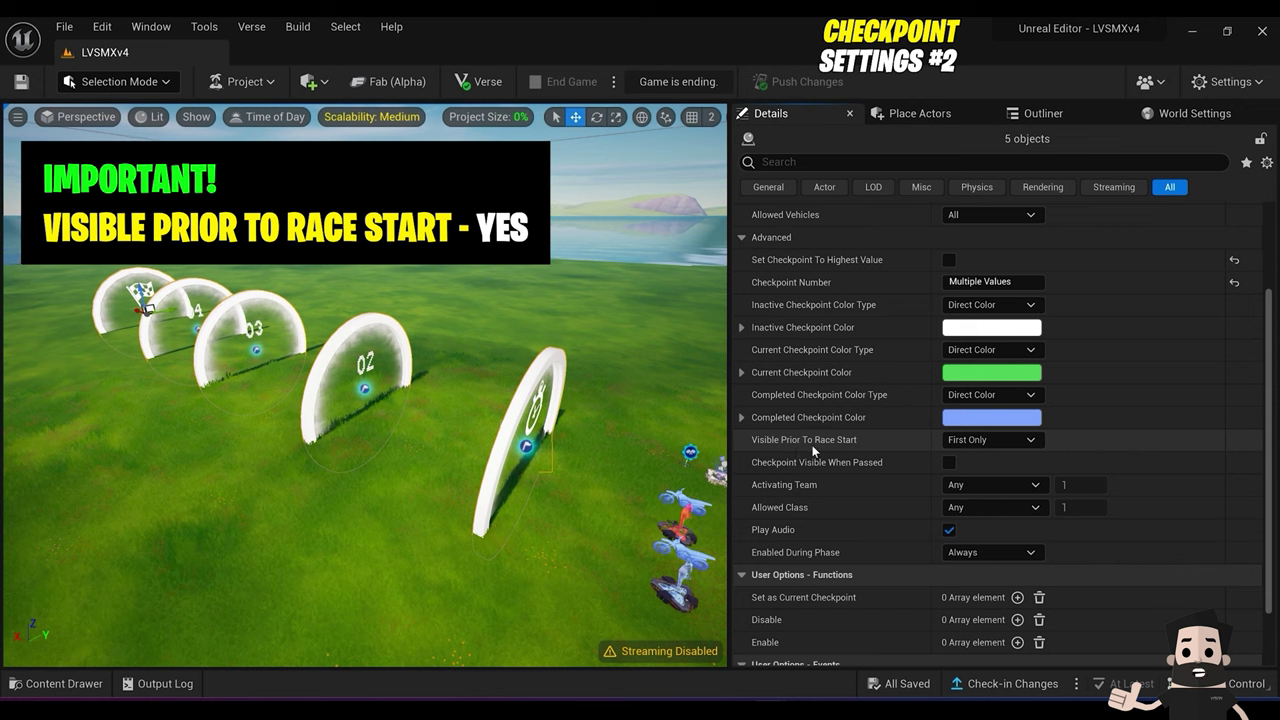
click(971, 445)
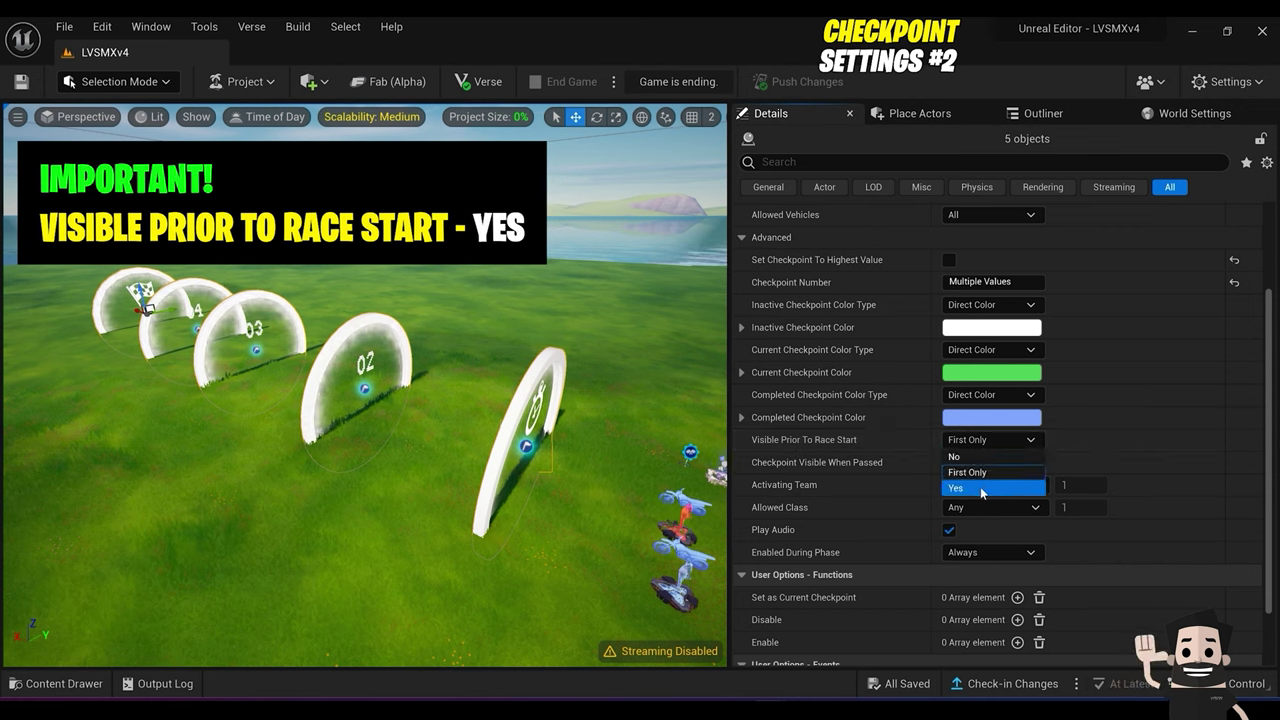
click(982, 488)
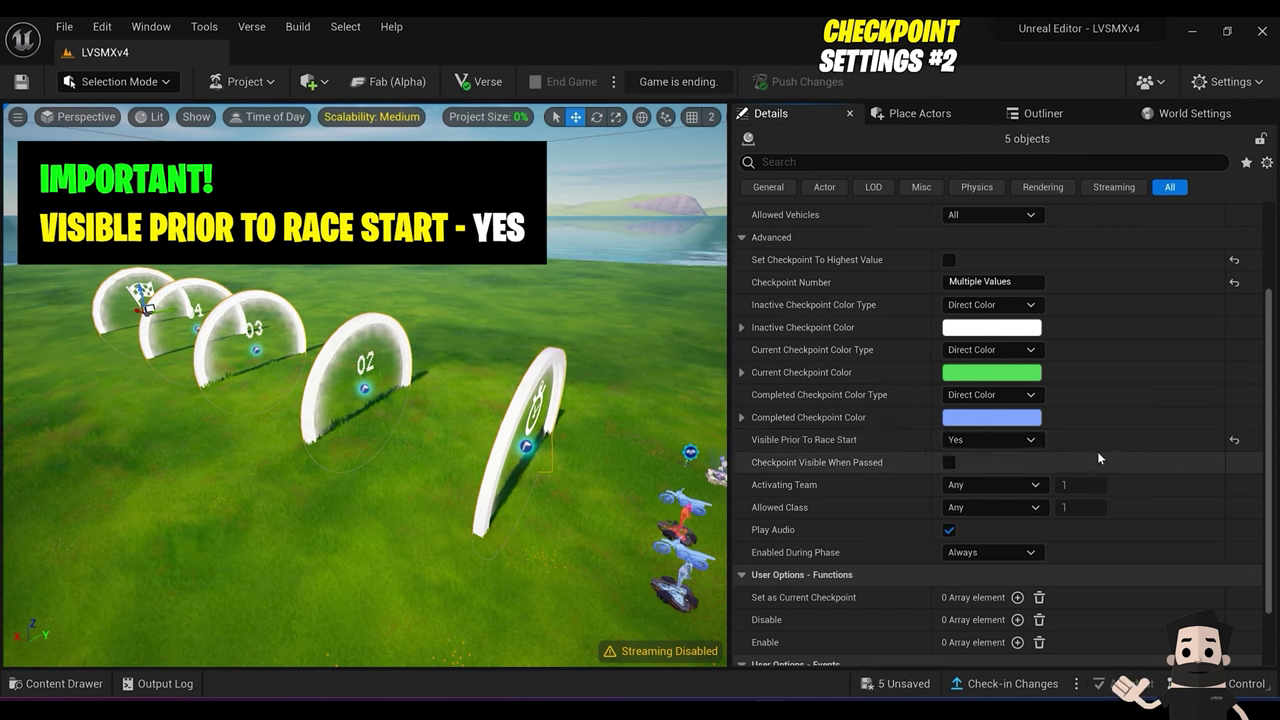
Step: Push the race checkpoint changes to the live session, saving the modified checkpoint actors
click(599, 486)
right_drag(599, 486, 515, 472)
key(w)
key(d)
key(s)
key(w)
key(a)
click(428, 432)
right_drag(428, 432, 435, 386)
key(w)
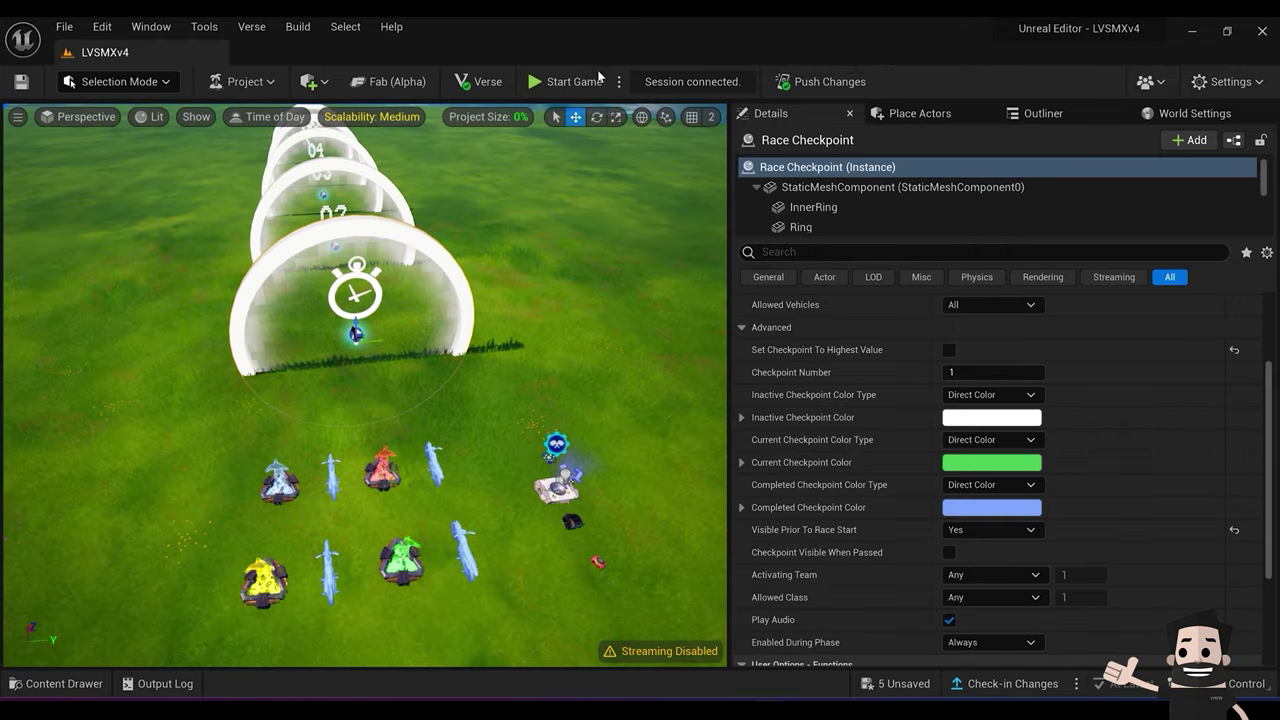
click(803, 81)
click(770, 552)
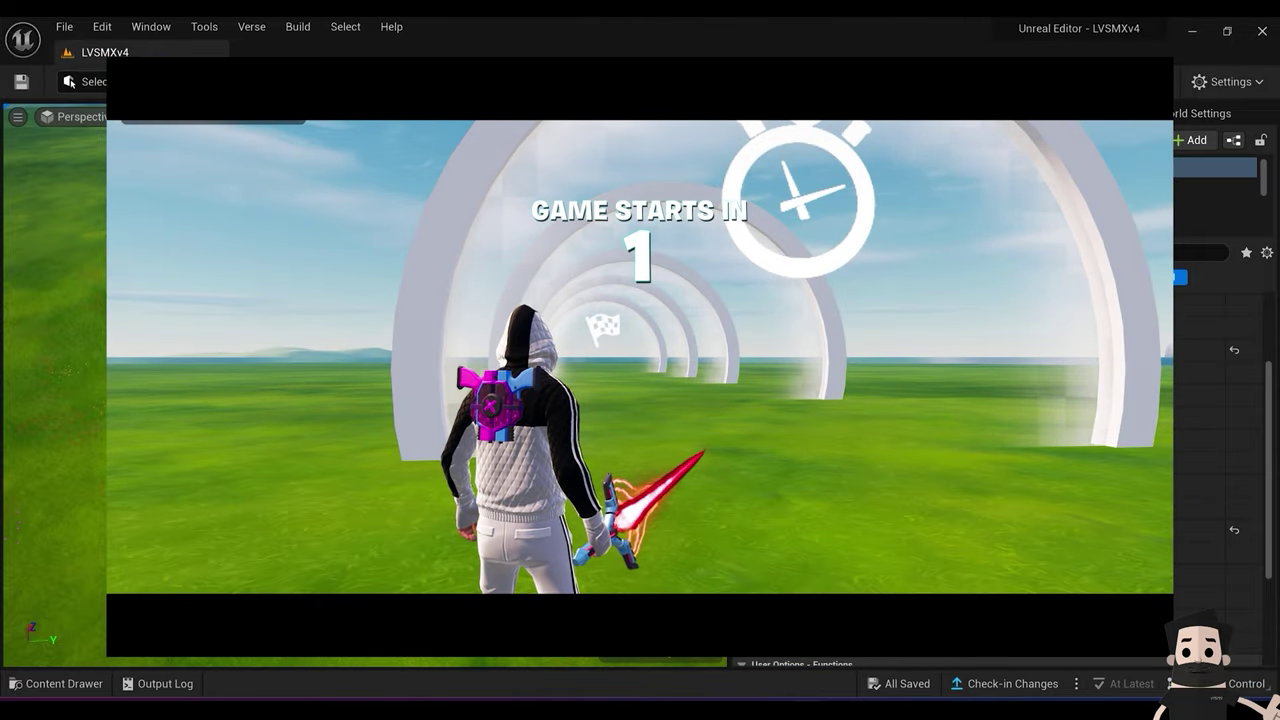
Step: Playtest the race by mounting a dirt bike and riding through the checkpoints to the finish before the countdown ends
key(w)
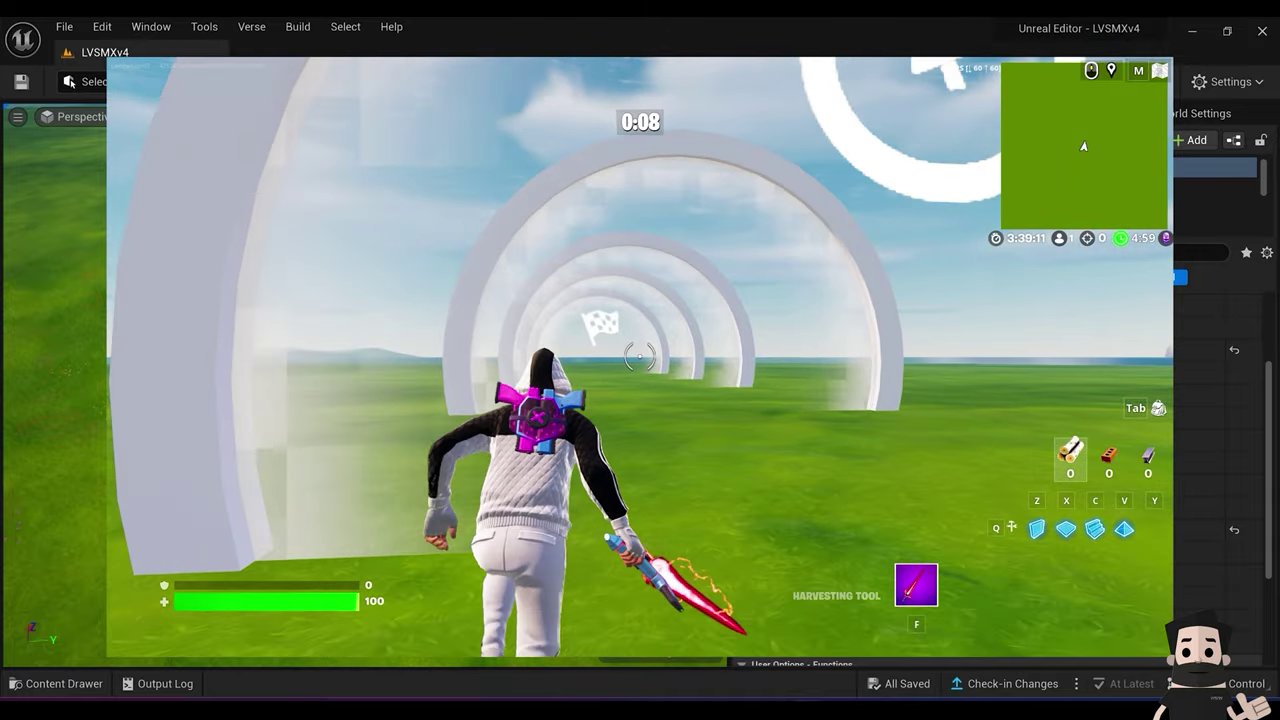
key(e)
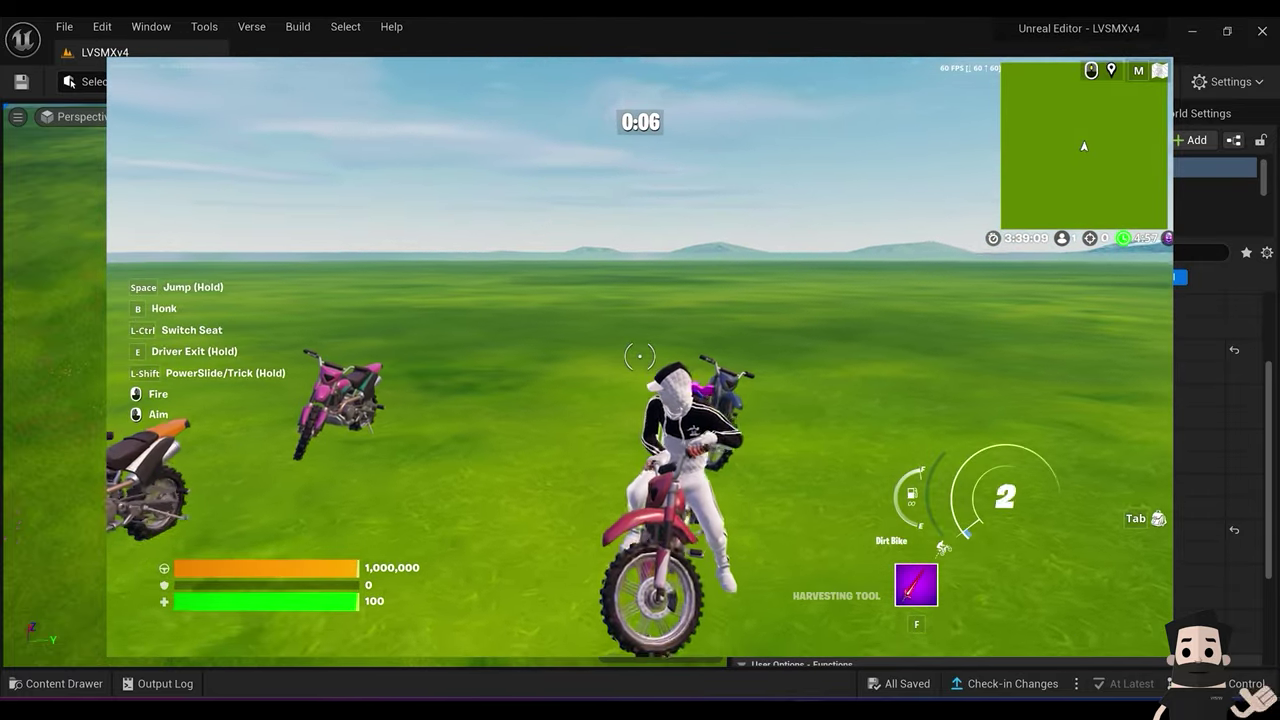
key(w)
key(w)
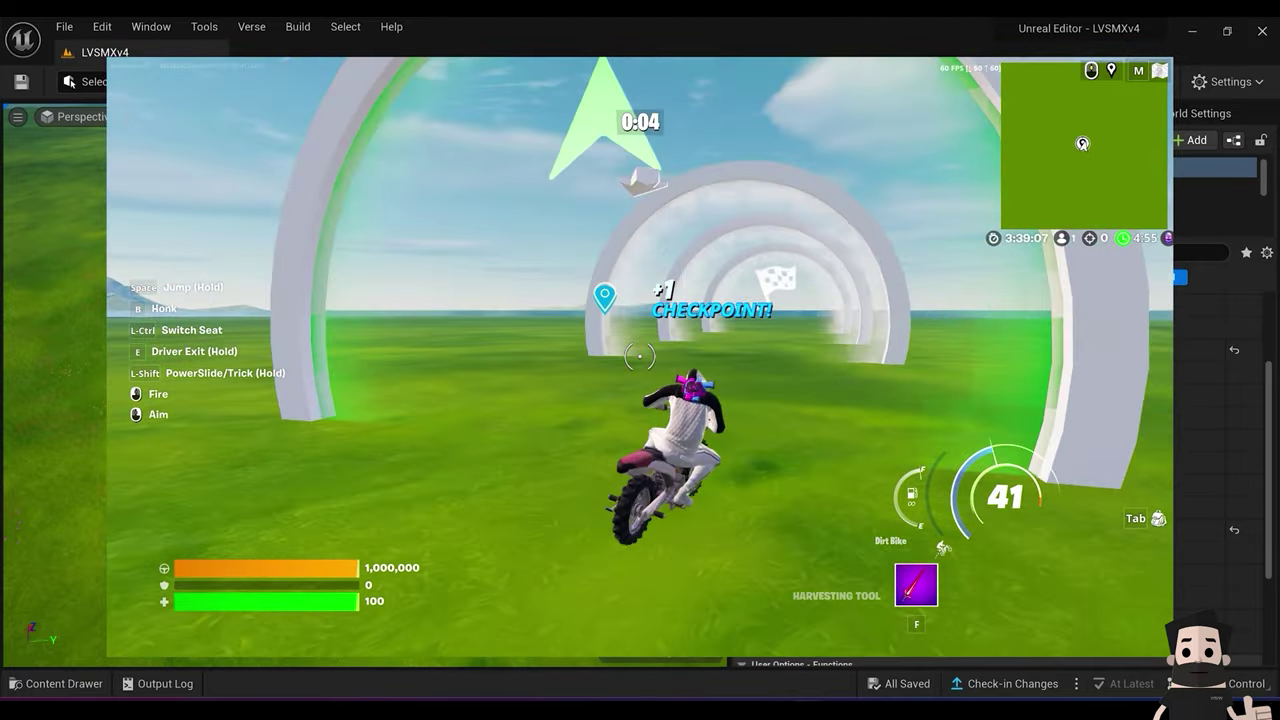
key(w)
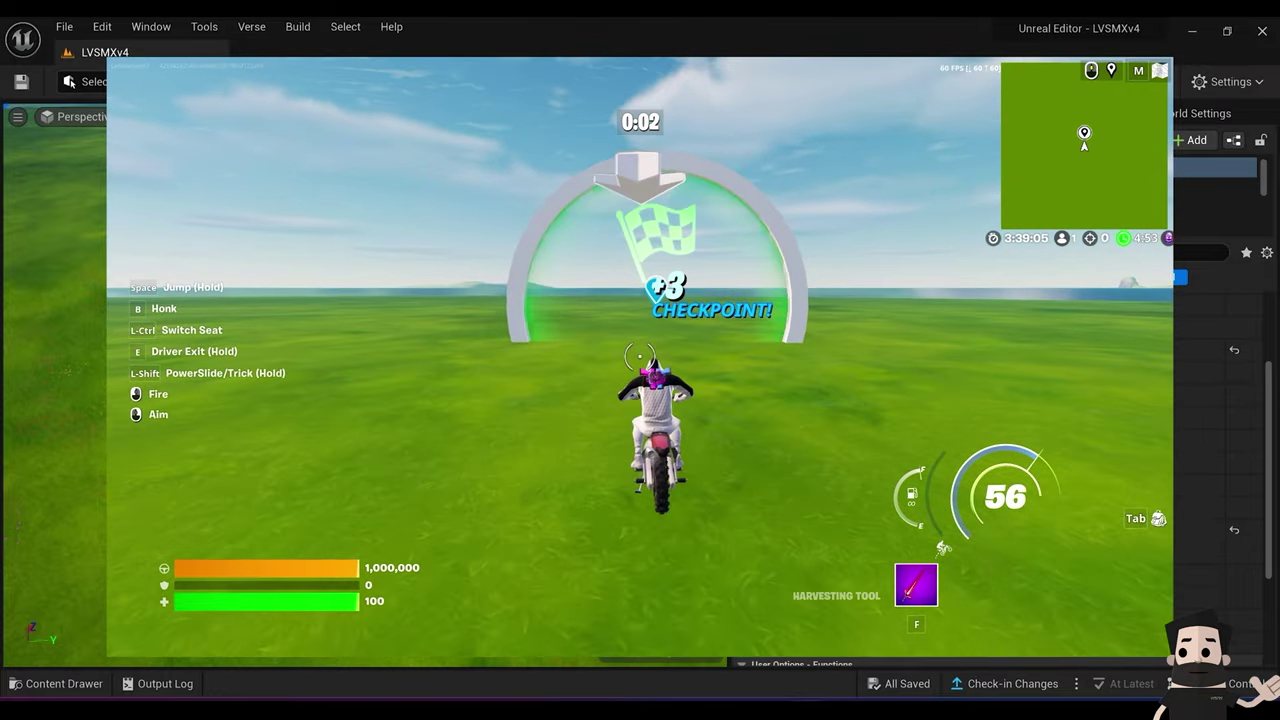
key(w)
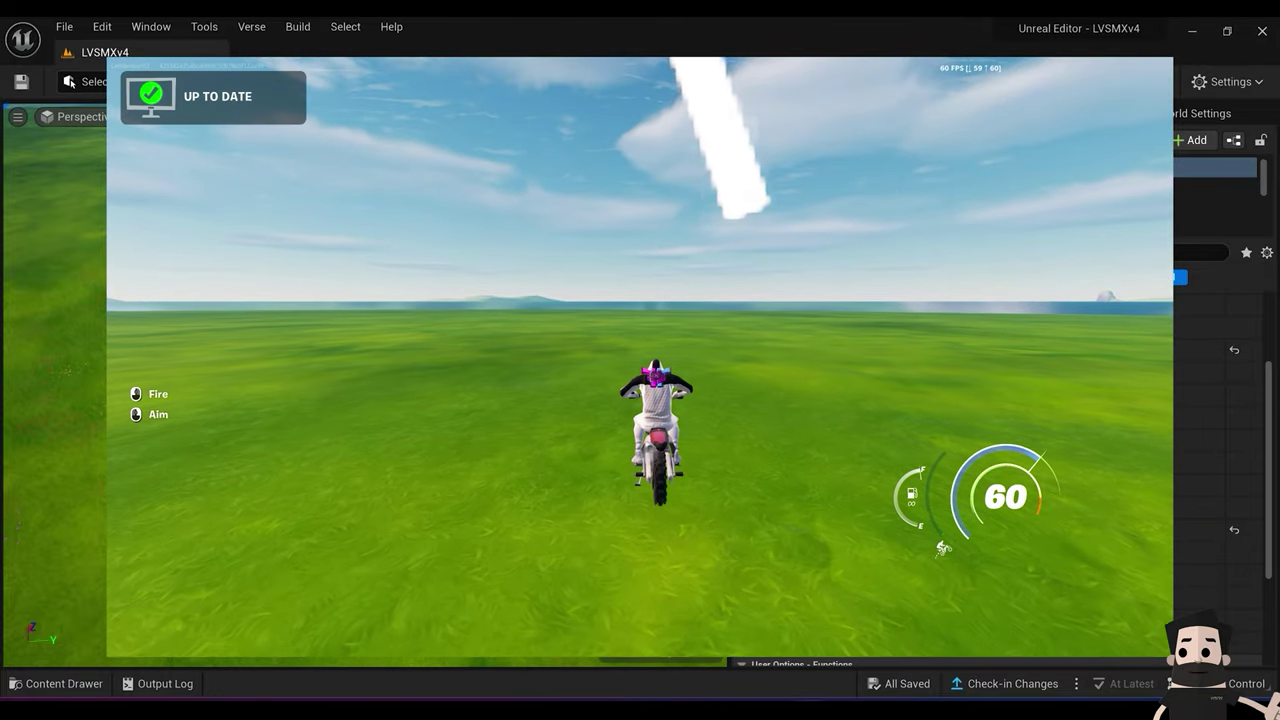
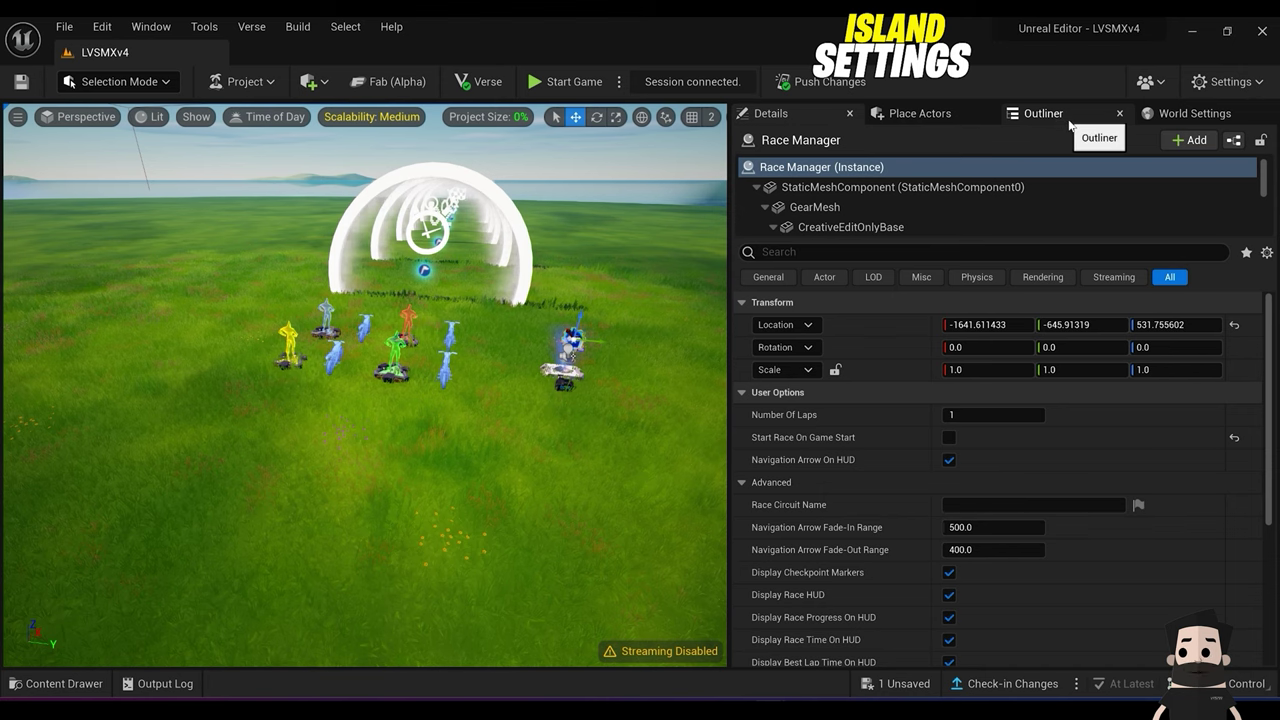
Step: Search the level's actors for "islan", select IslandSettings and show its details
click(1066, 119)
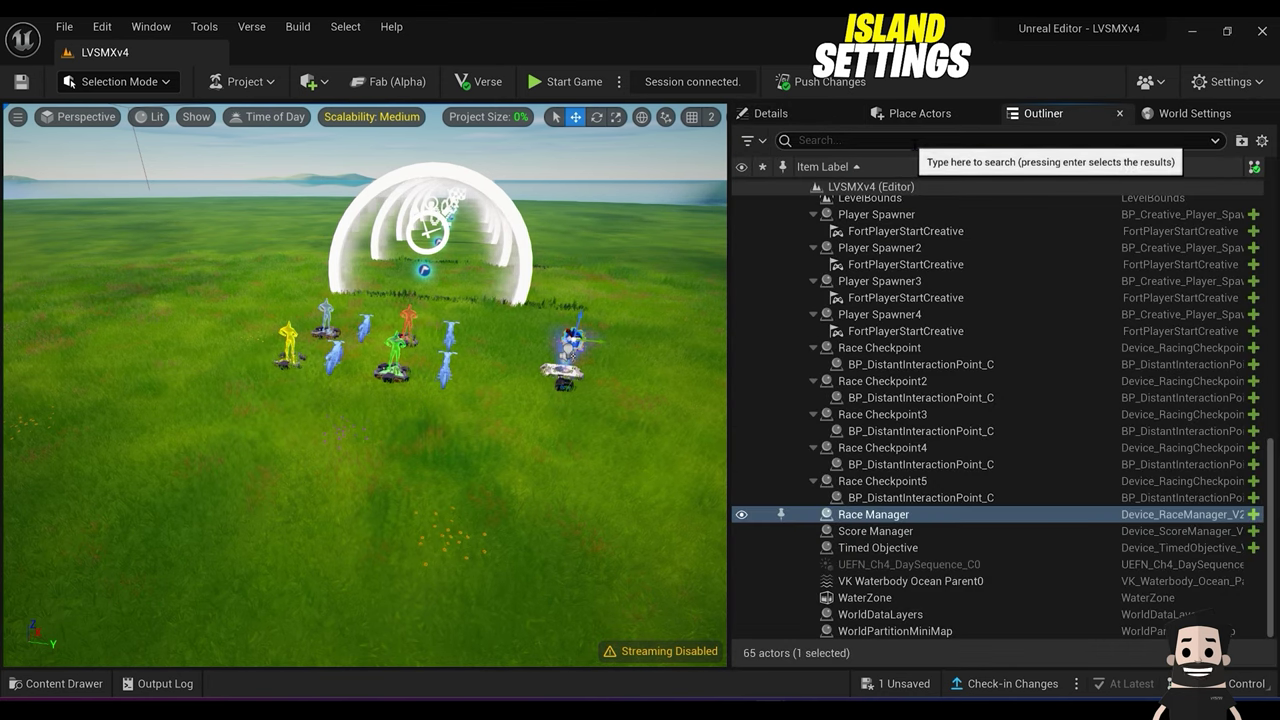
text(islan)
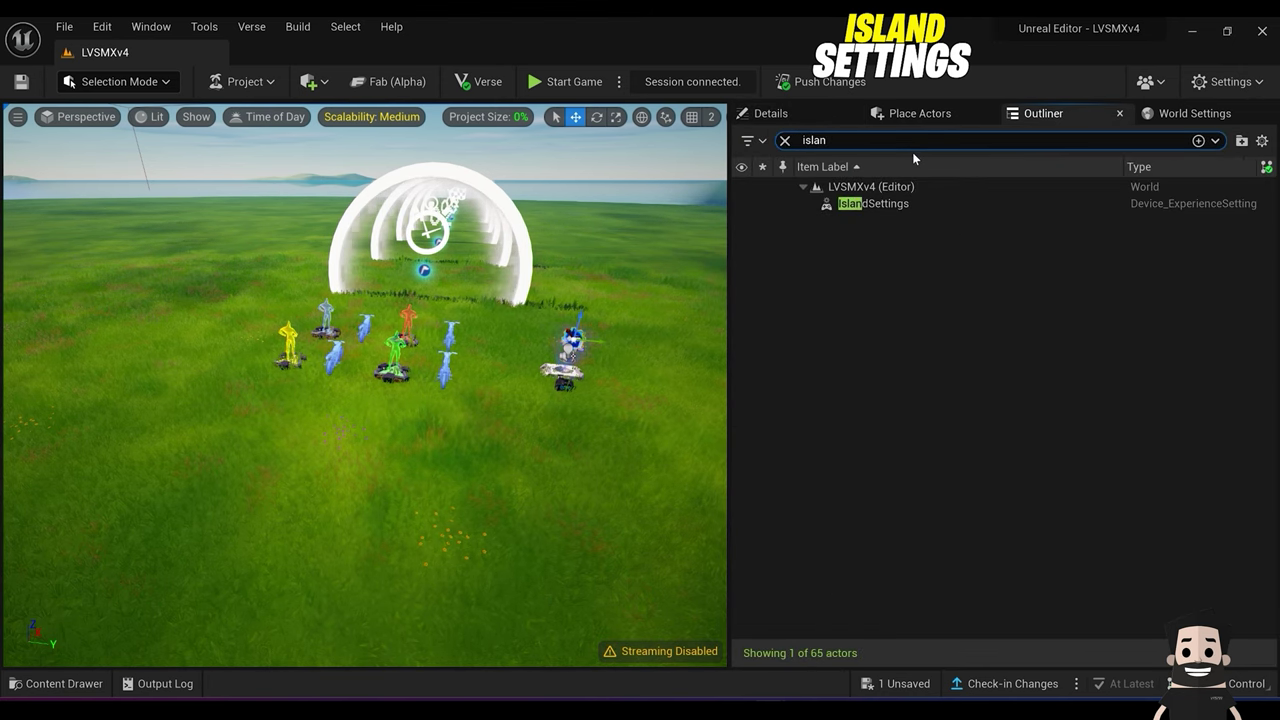
click(897, 206)
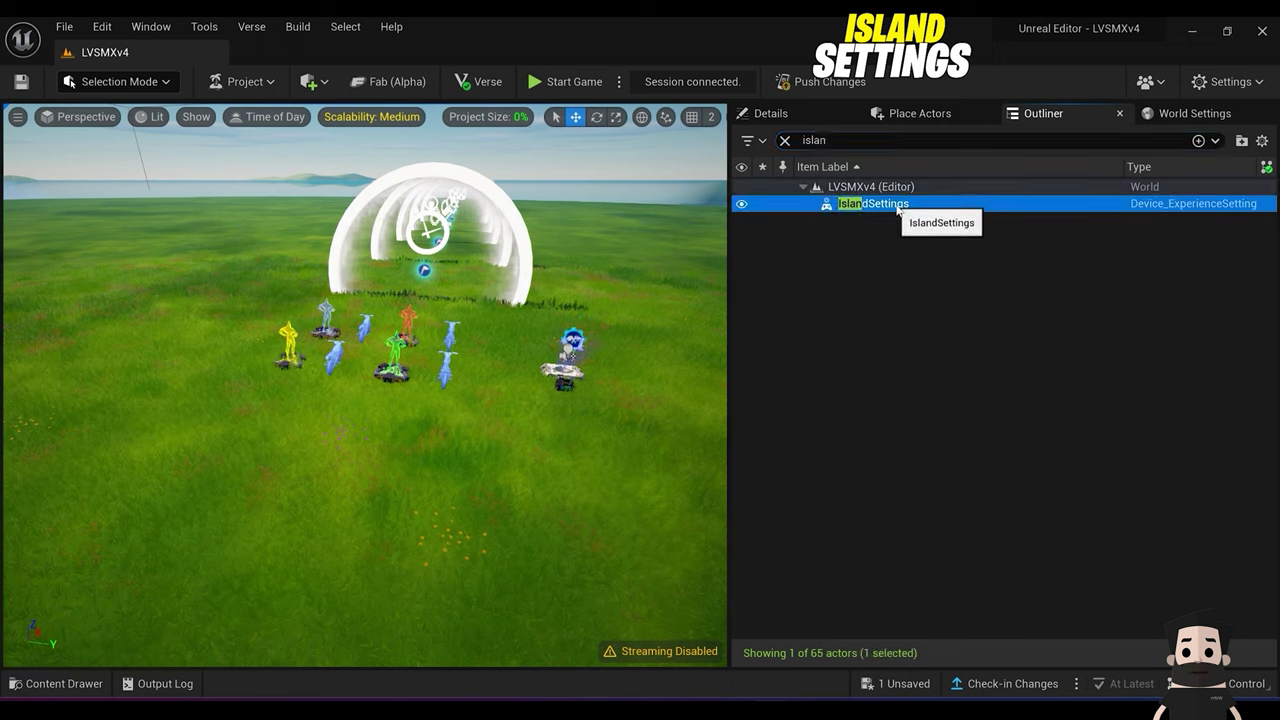
click(800, 119)
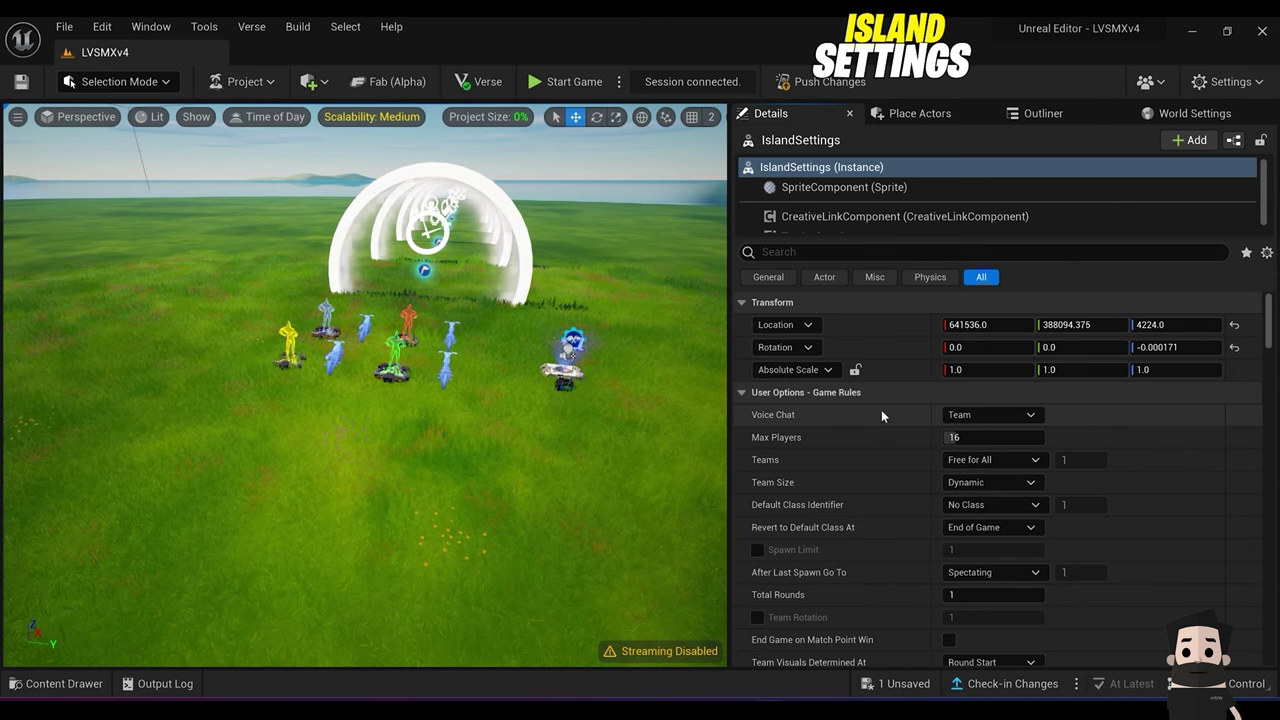
Step: Set the island's Voice Chat to All and Max Players to 4, keeping Teams on Free for All
scroll(881, 409, down, 1)
scroll(888, 403, down, 2)
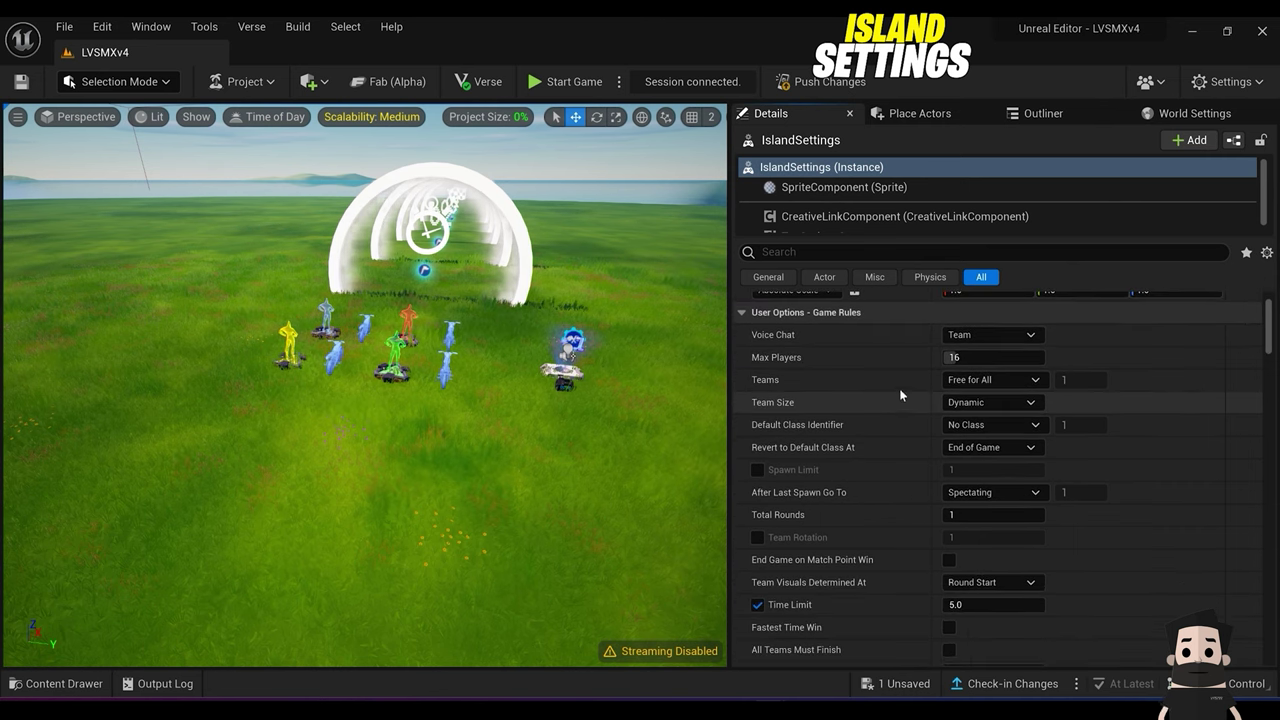
click(987, 336)
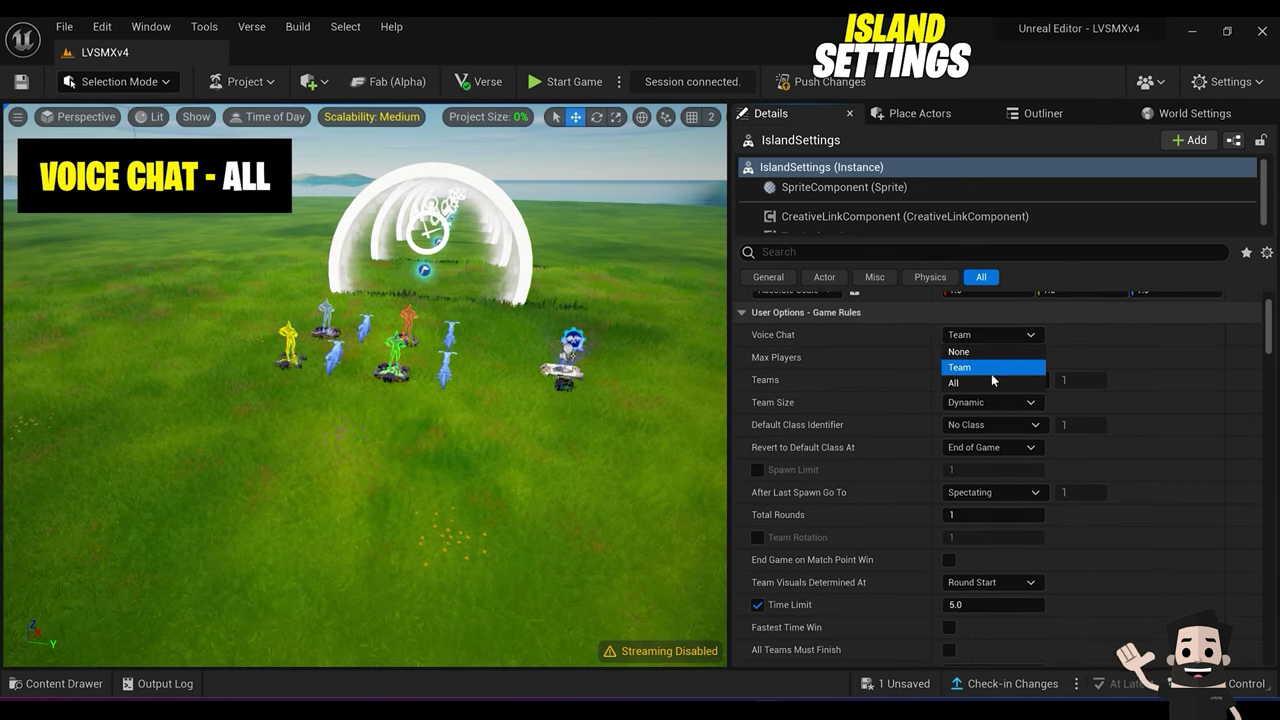
click(981, 384)
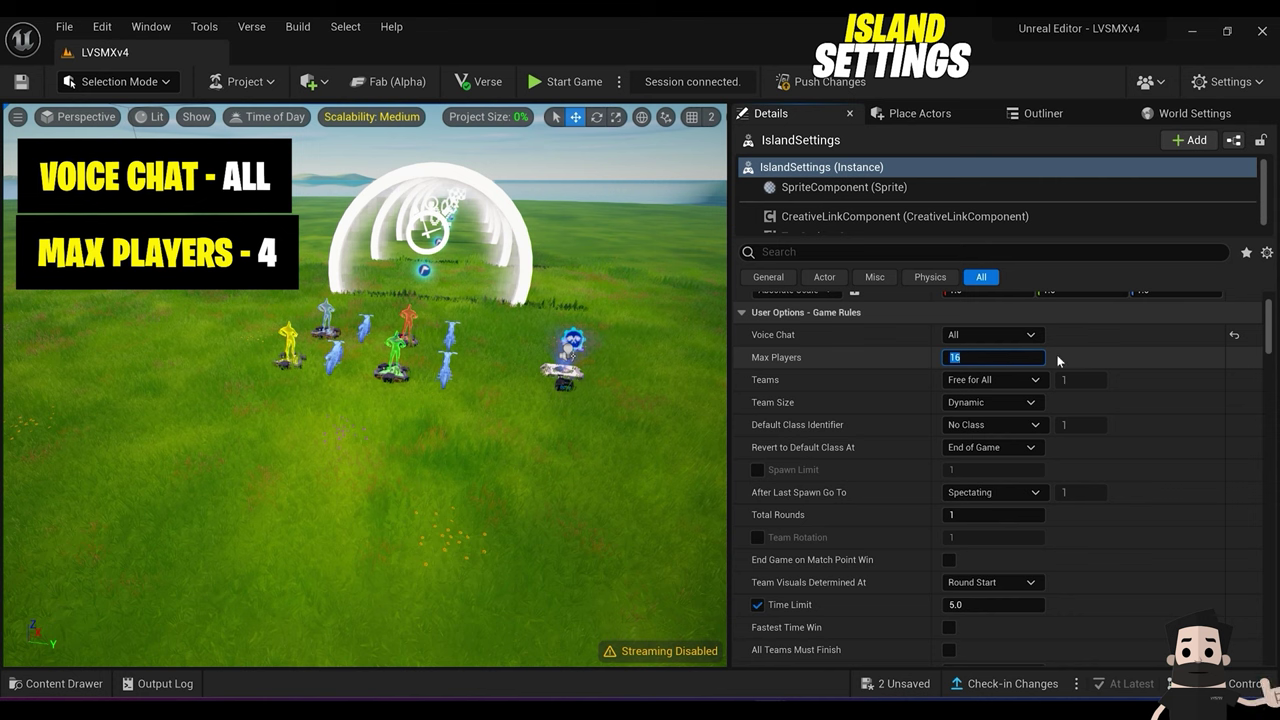
text(4)
key(Return)
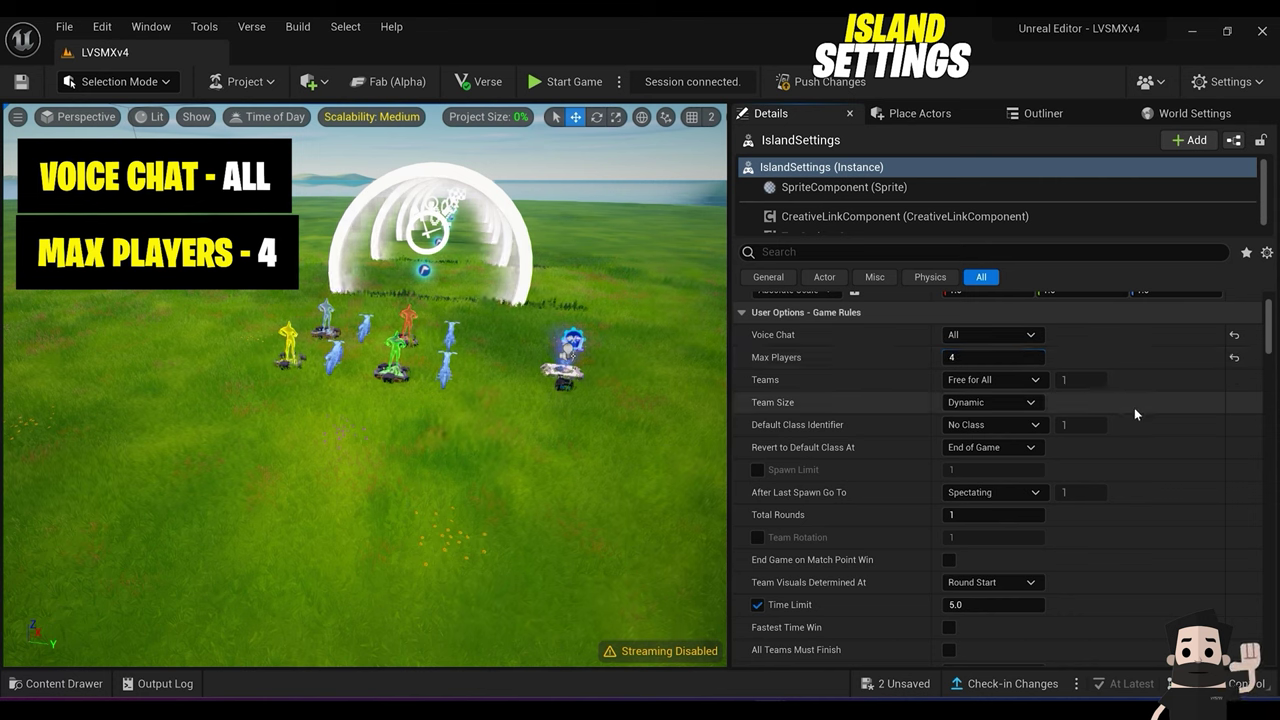
click(1020, 389)
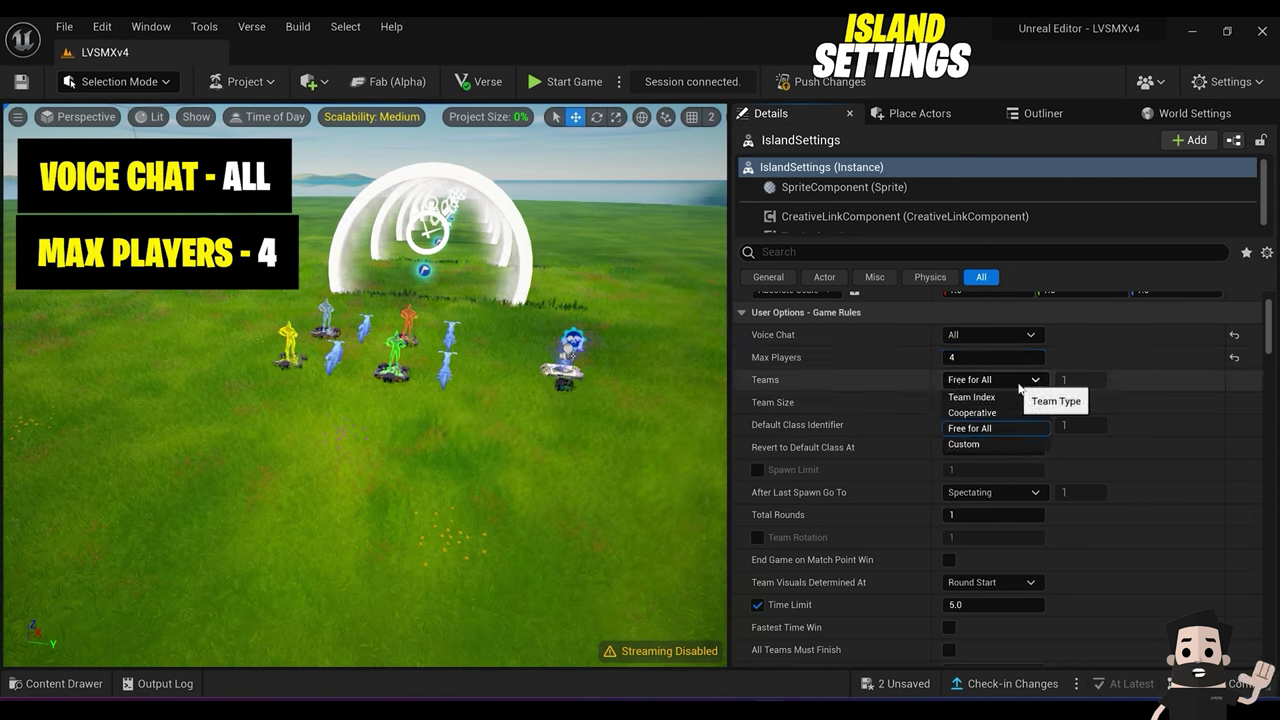
click(1018, 388)
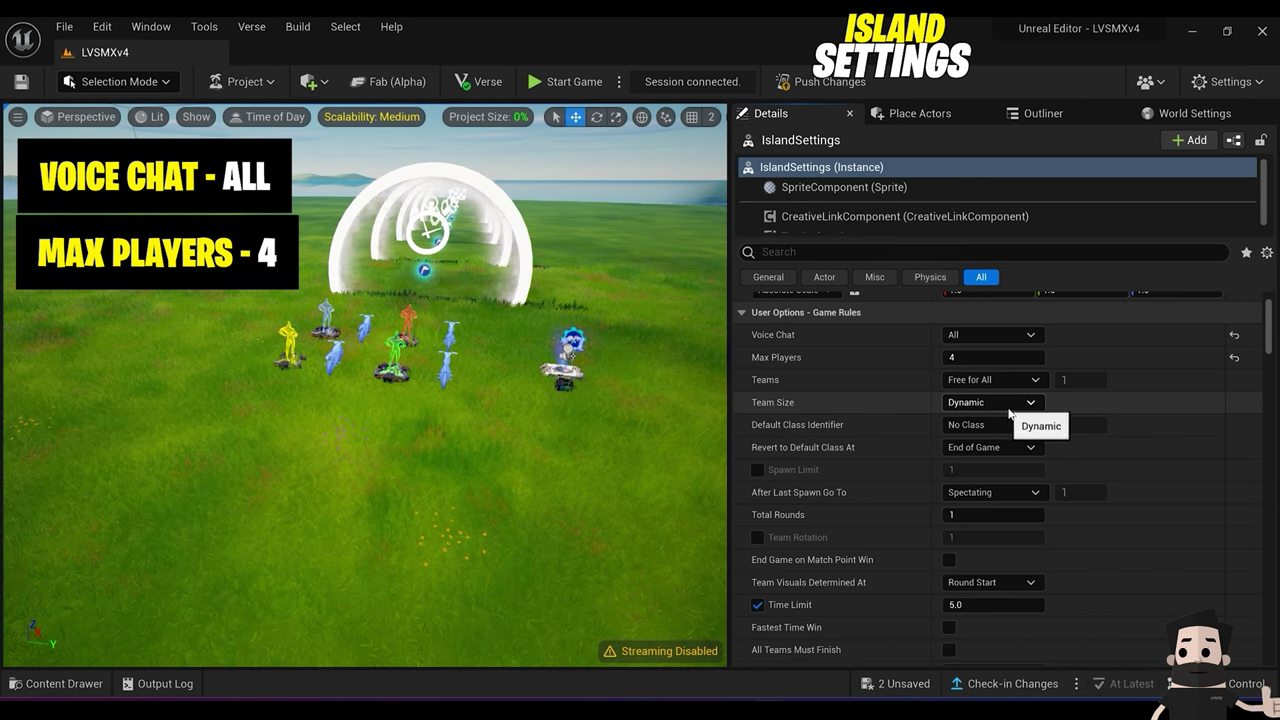
Step: Set the island's Total Rounds to 100 and turn off its Time Limit
scroll(1020, 415, down, 1)
scroll(1028, 416, down, 2)
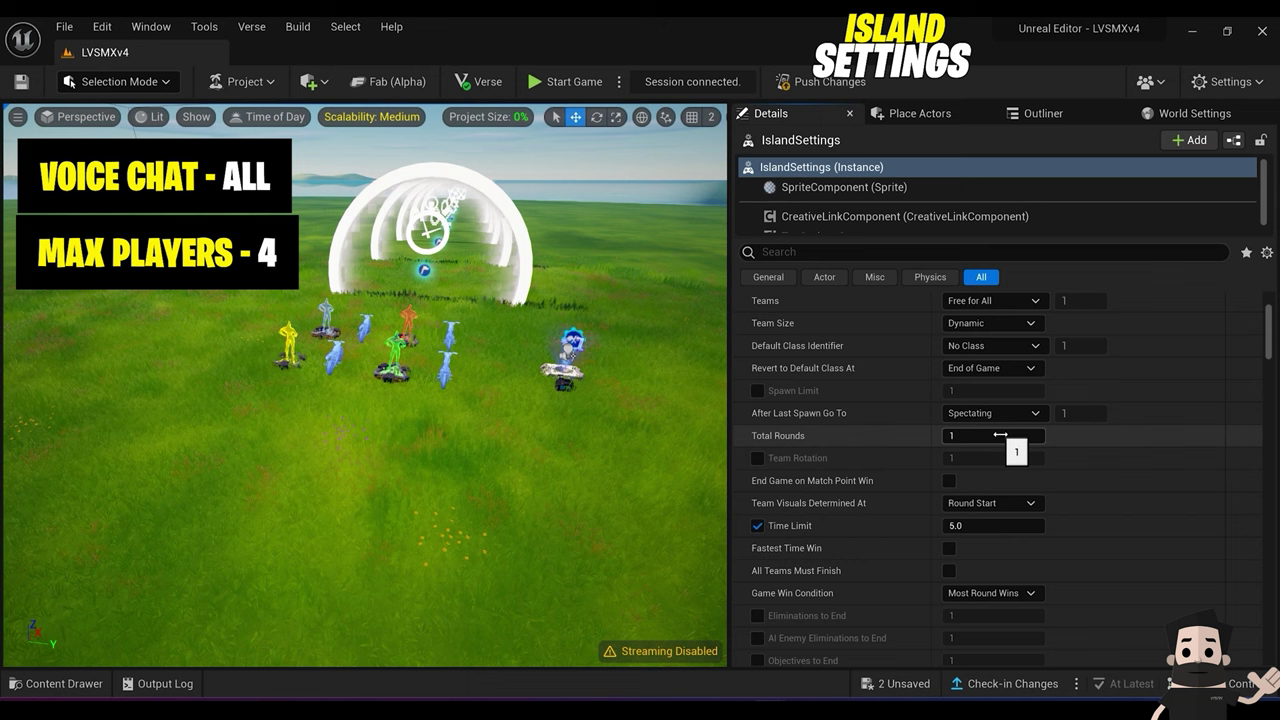
click(1000, 435)
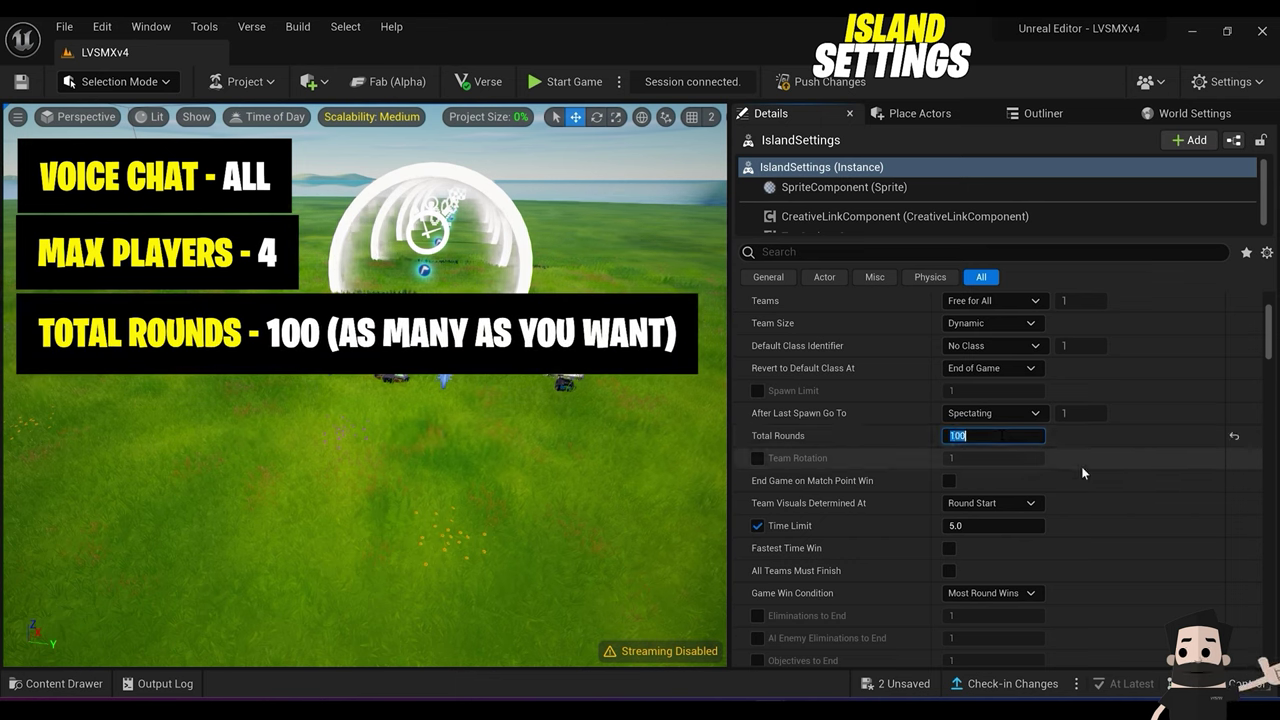
scroll(1081, 466, down, 4)
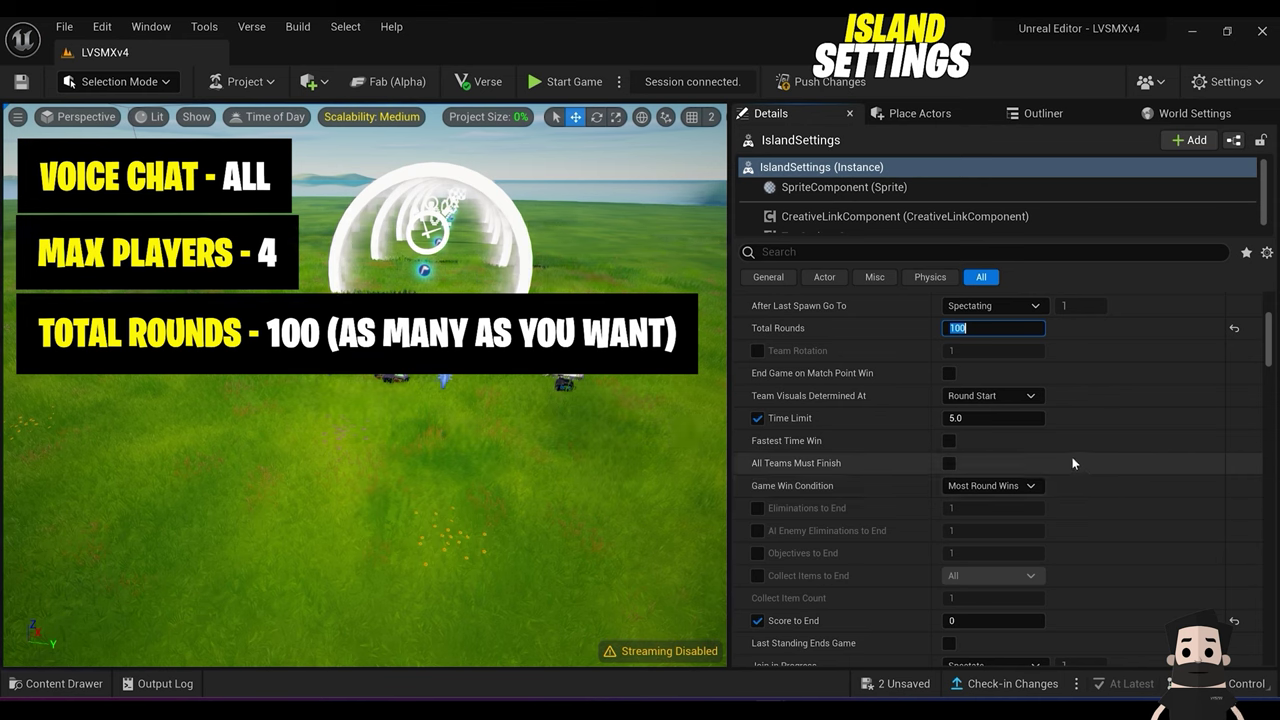
click(757, 419)
scroll(820, 425, down, 2)
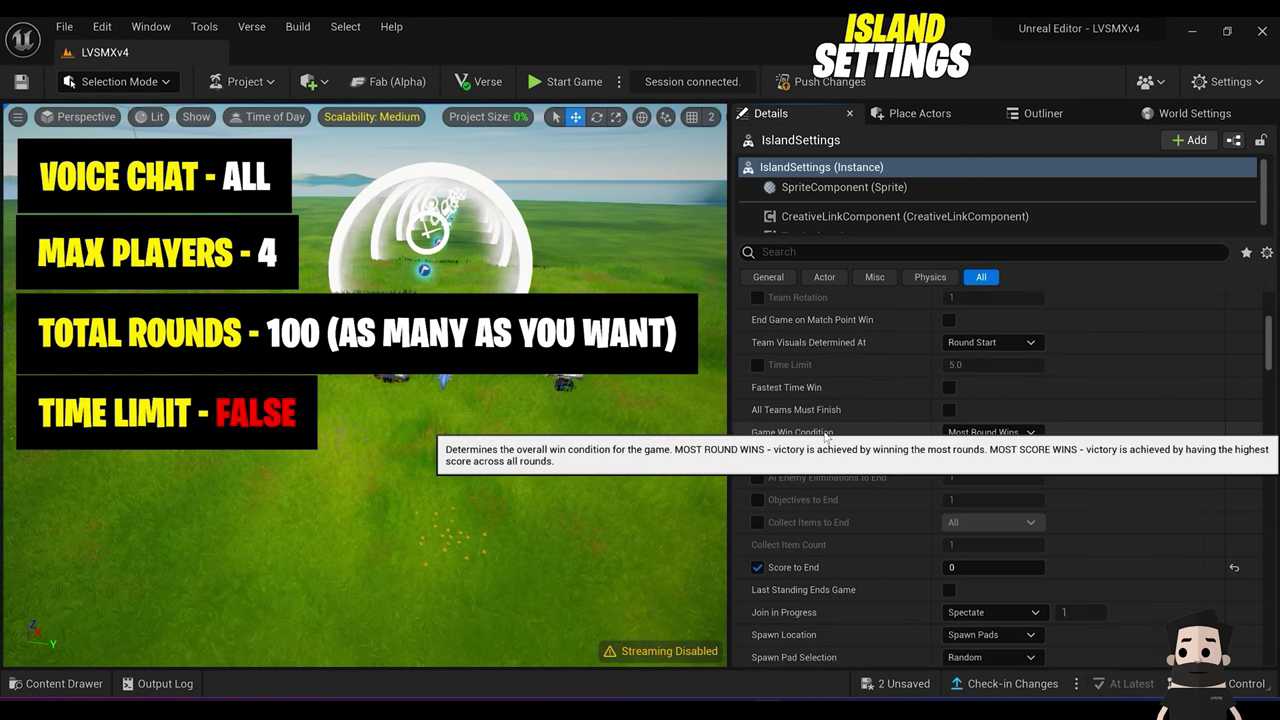
Step: Set the island's Score to End value to 5
scroll(877, 442, down, 1)
scroll(1116, 556, down, 3)
scroll(1117, 556, up, 1)
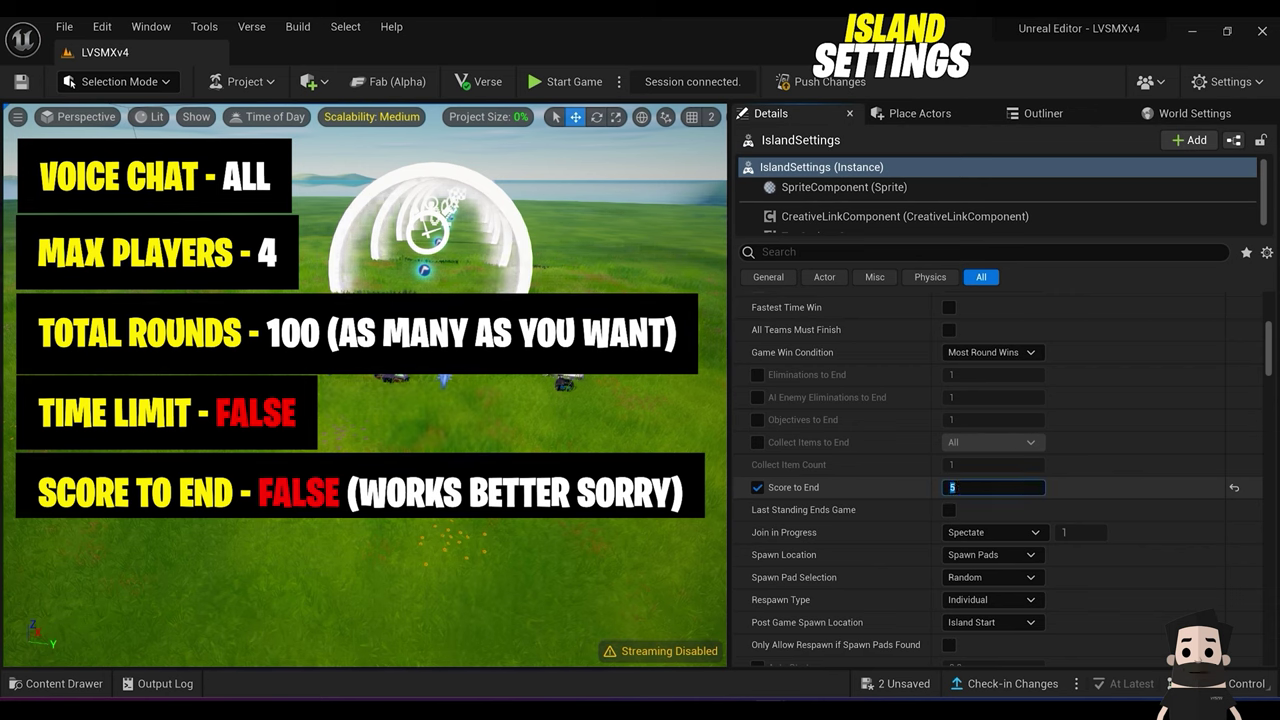
click(1101, 496)
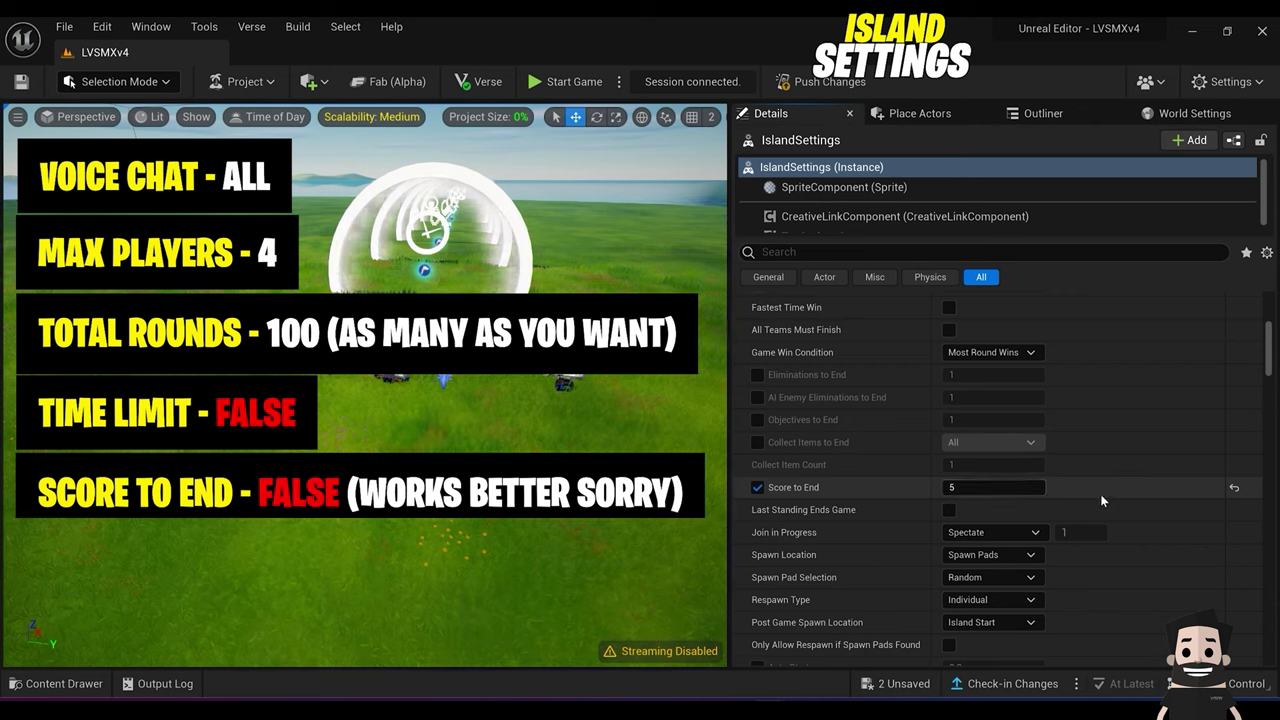
Step: Set Join in Progress to Spawn on Next Round in the island's game rules
scroll(993, 514, down, 3)
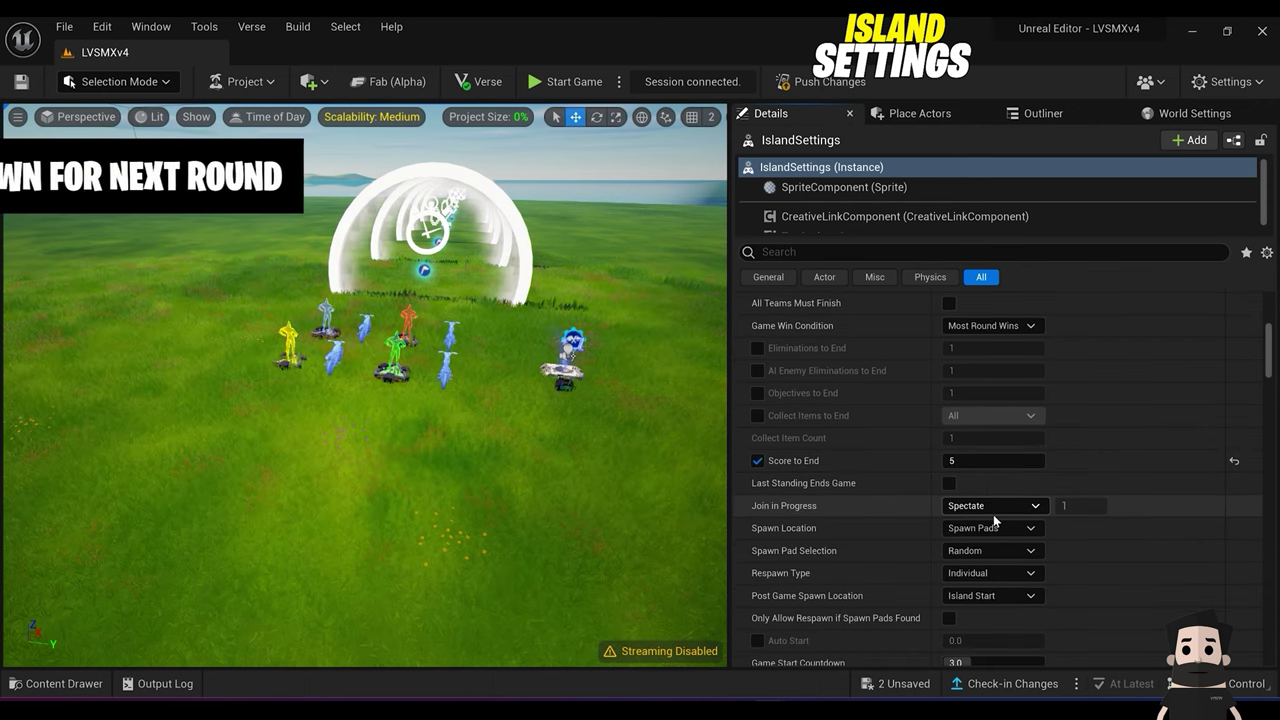
click(1030, 453)
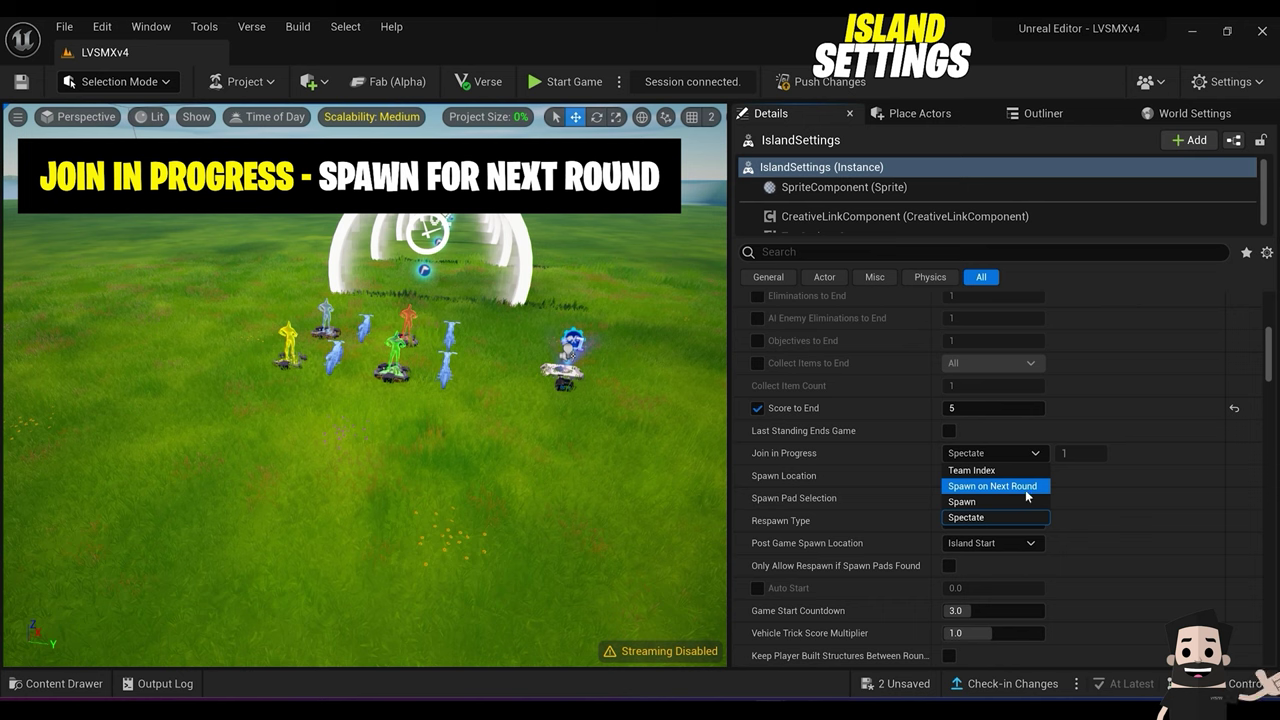
click(1025, 488)
scroll(1095, 495, down, 1)
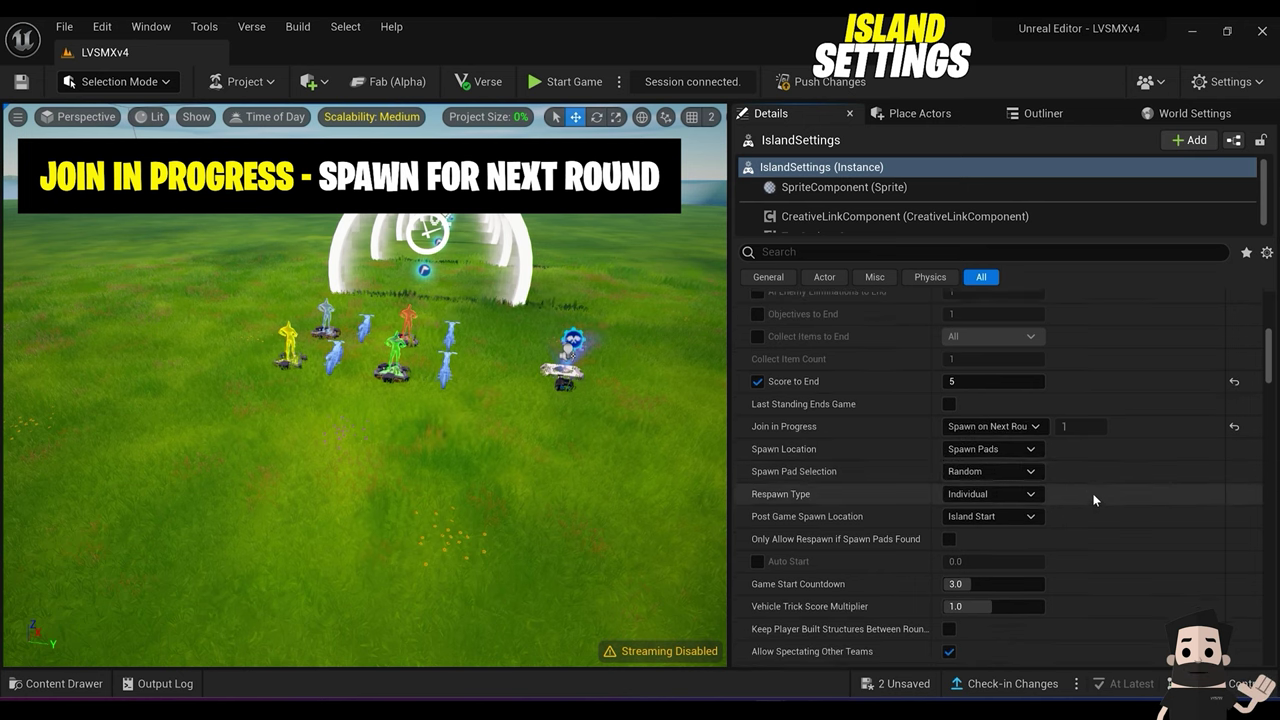
Step: Set the island's Game Start Countdown to 0
scroll(1092, 492, down, 2)
scroll(1088, 470, down, 4)
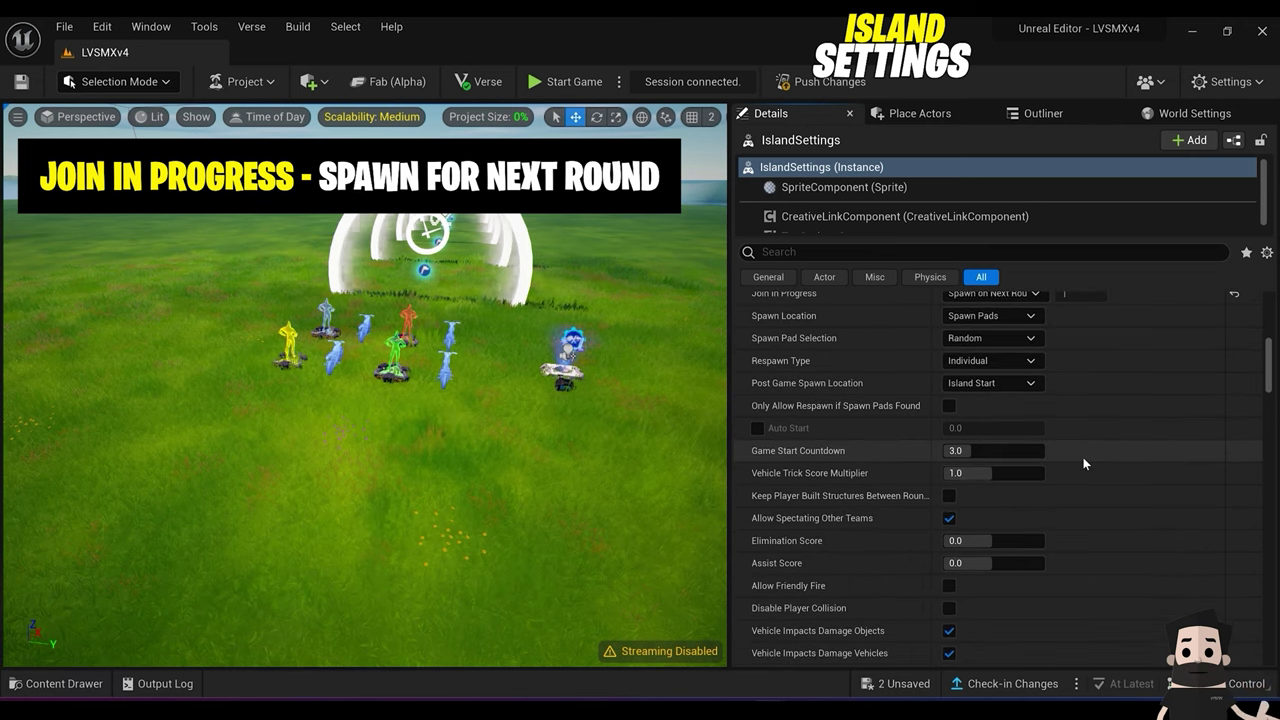
click(995, 451)
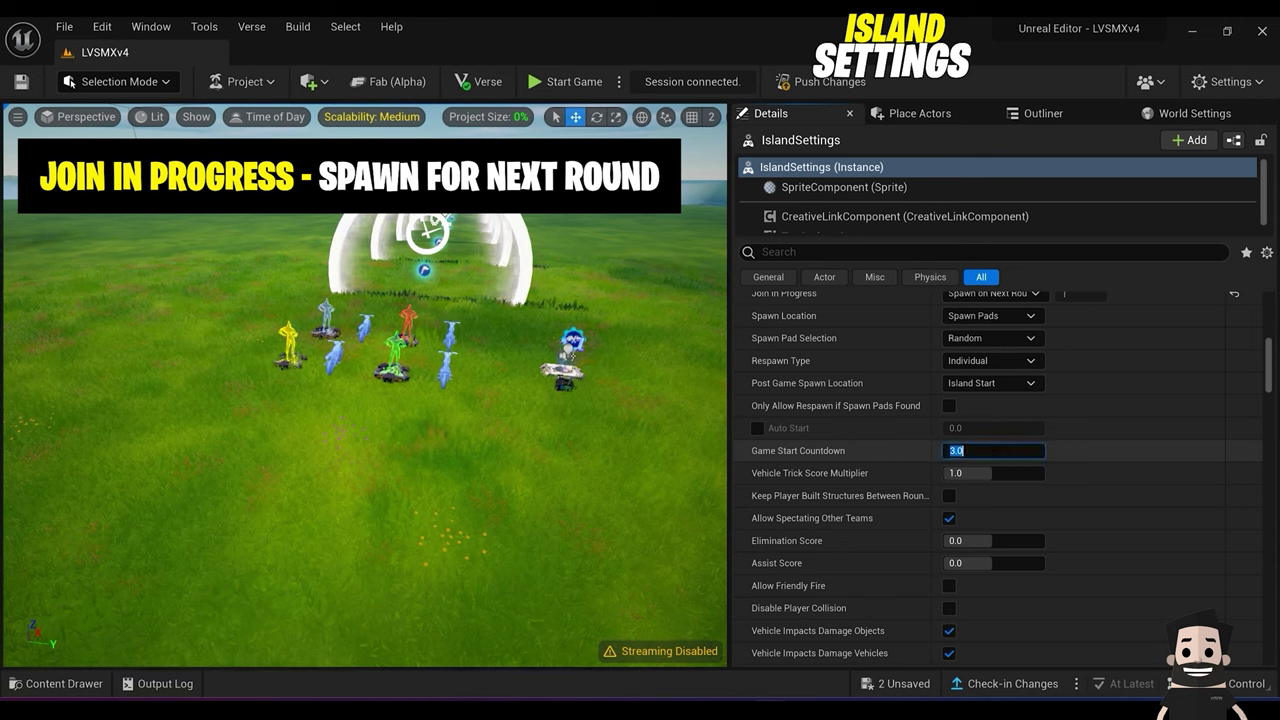
text(0)
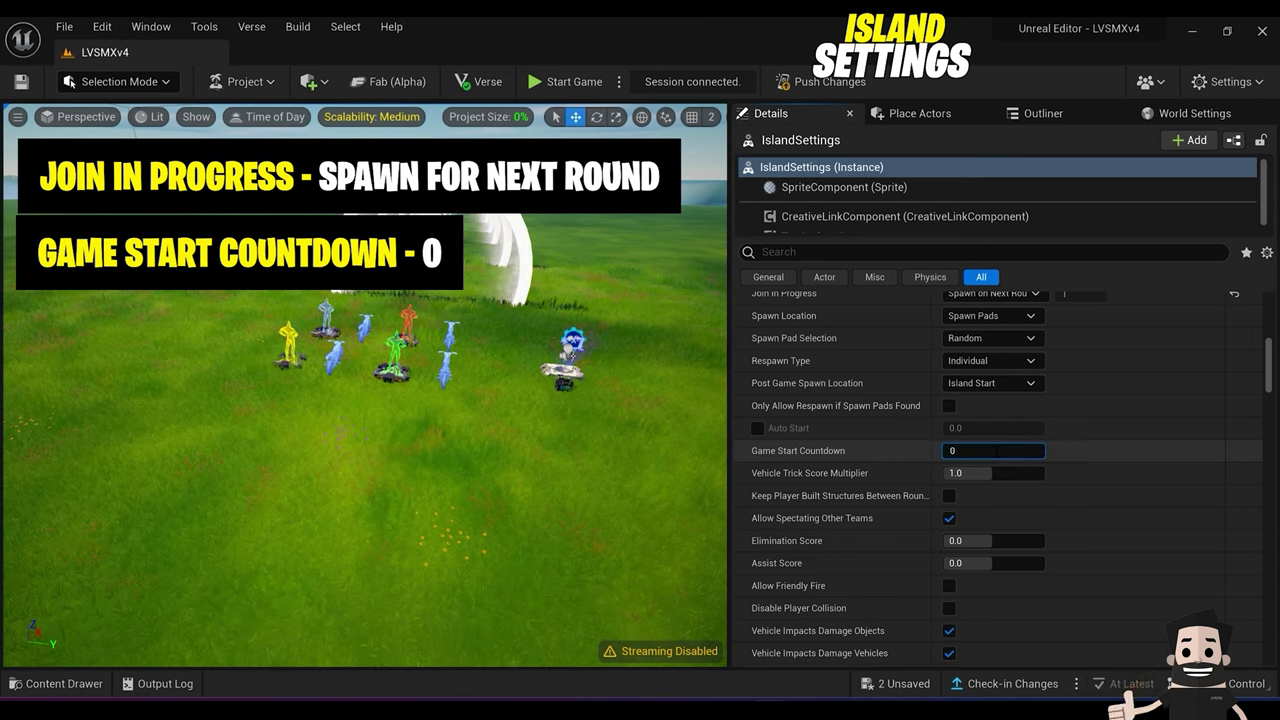
key(Return)
Step: Set the island's Vehicle Trick Score Multiplier to 0
scroll(1125, 494, down, 5)
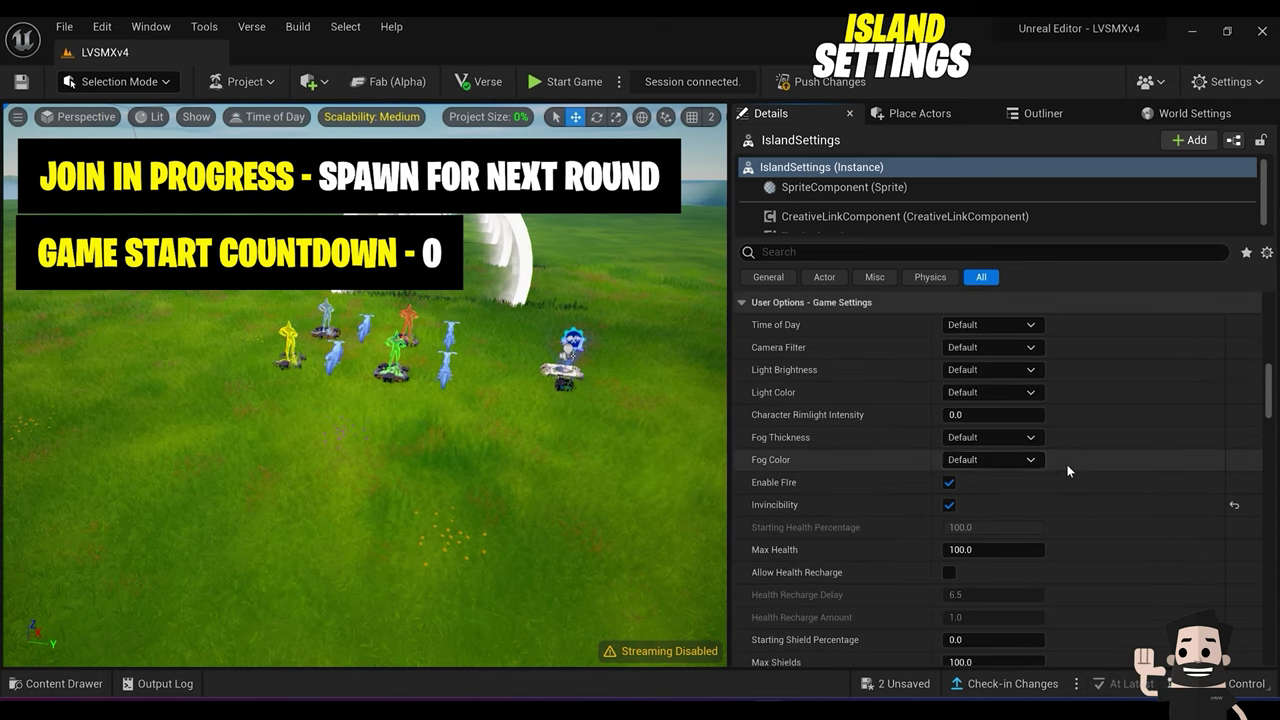
scroll(1066, 463, down, 1)
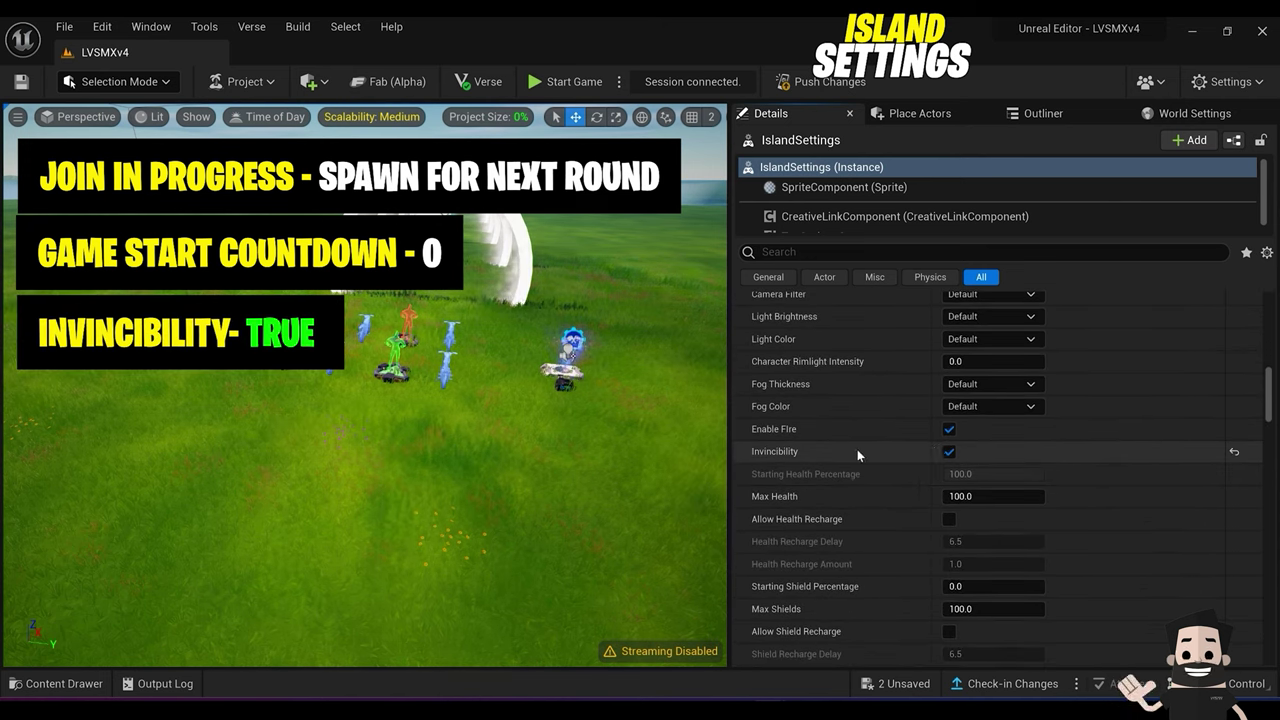
scroll(1085, 409, down, 2)
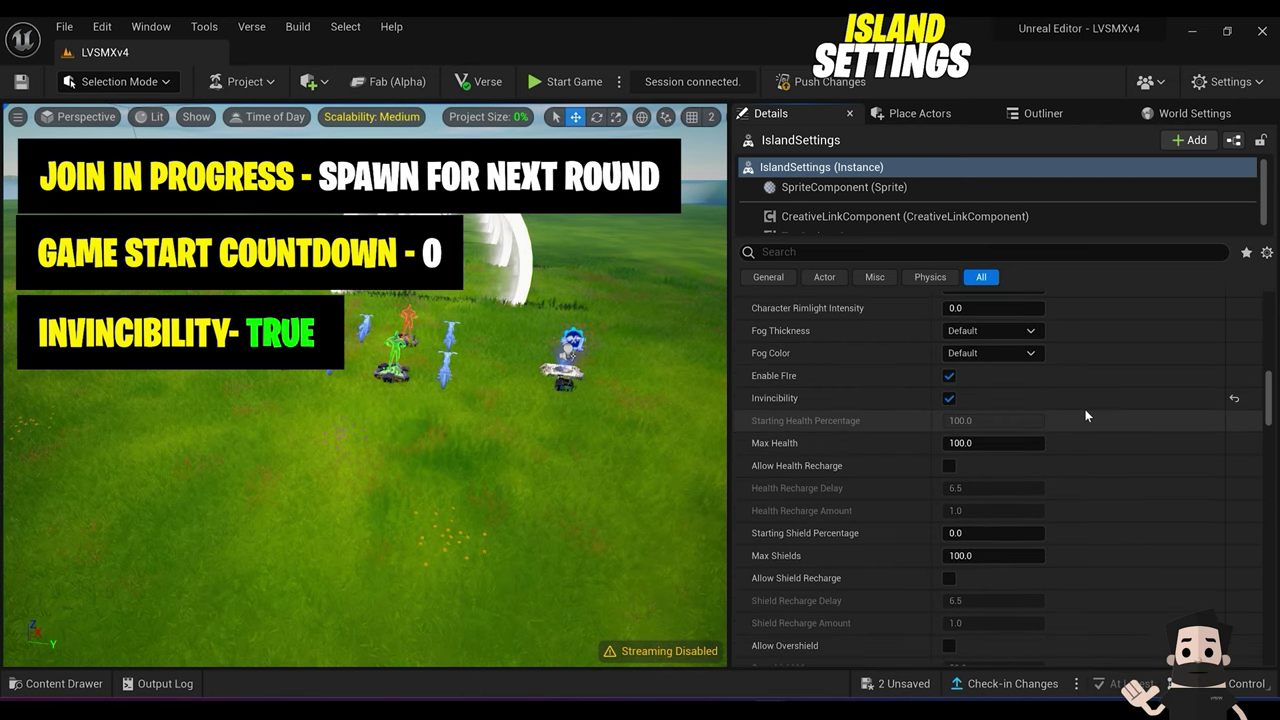
scroll(1065, 426, down, 8)
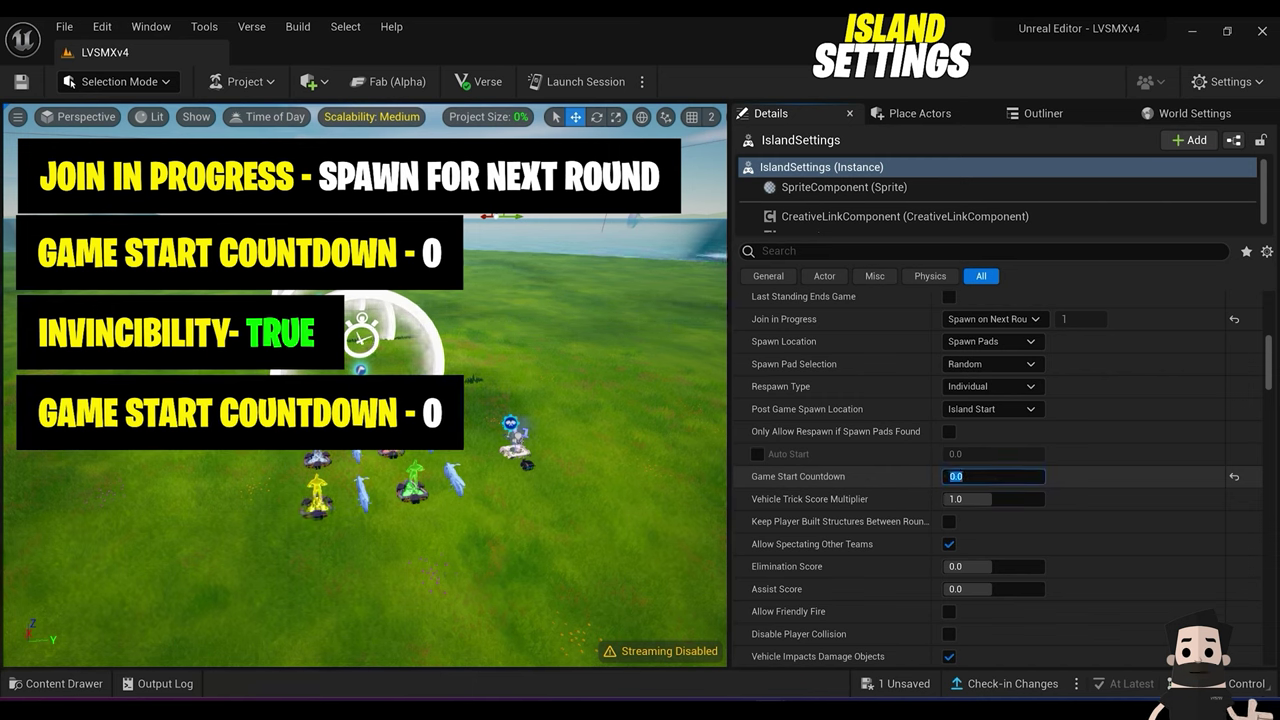
click(1008, 500)
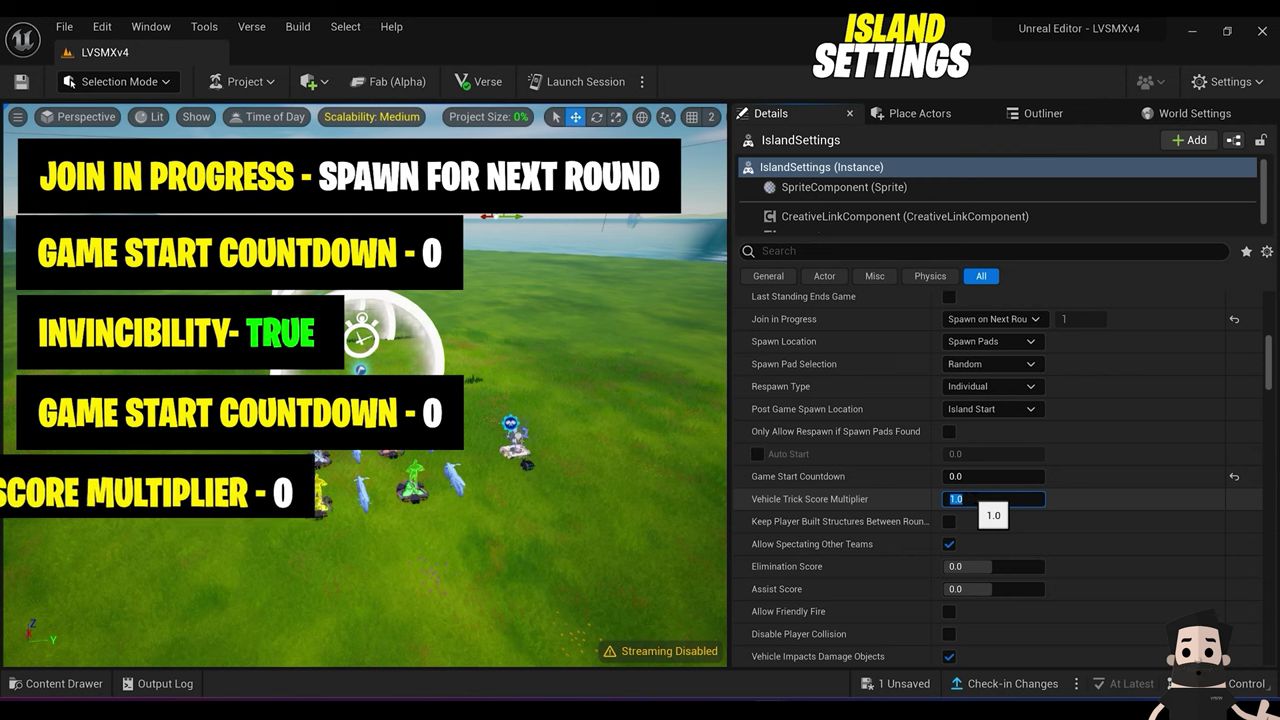
click(985, 499)
text(0.0)
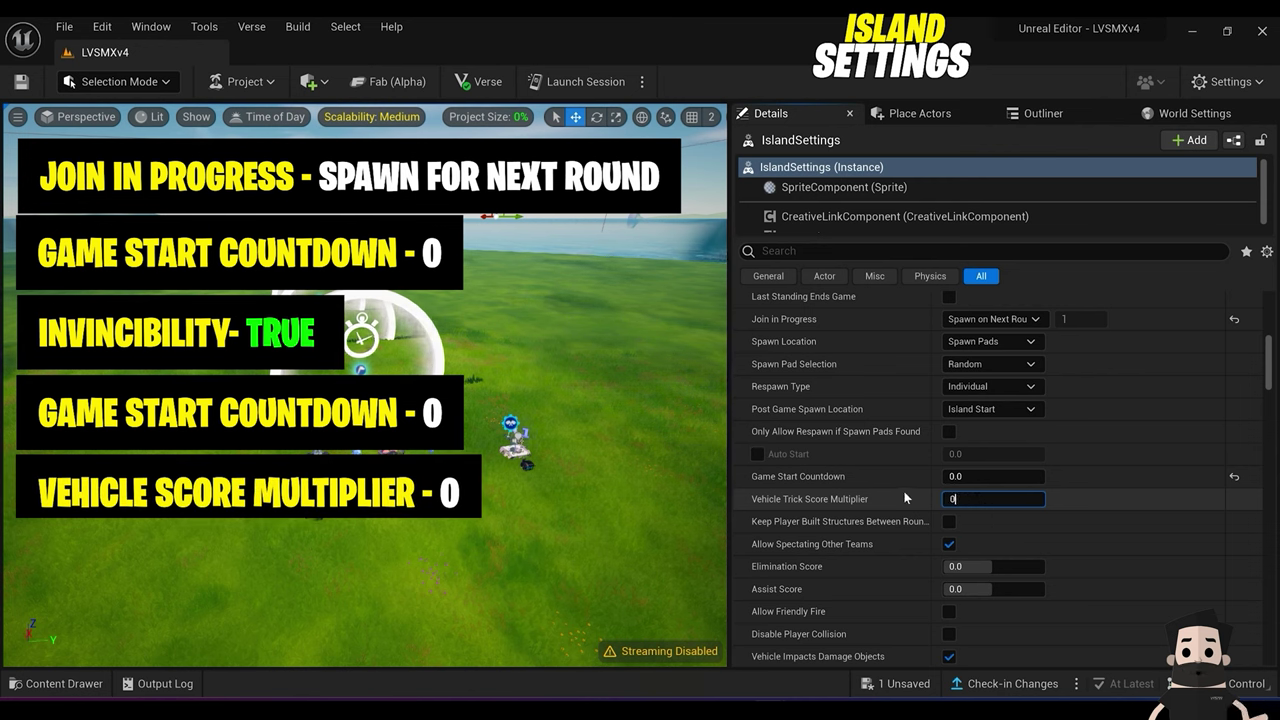
key(Return)
Step: Turn off Vehicle Impacts Damage Objects and Vehicle Impacts Damage Vehicles in the island's game rules
scroll(1080, 530, down, 5)
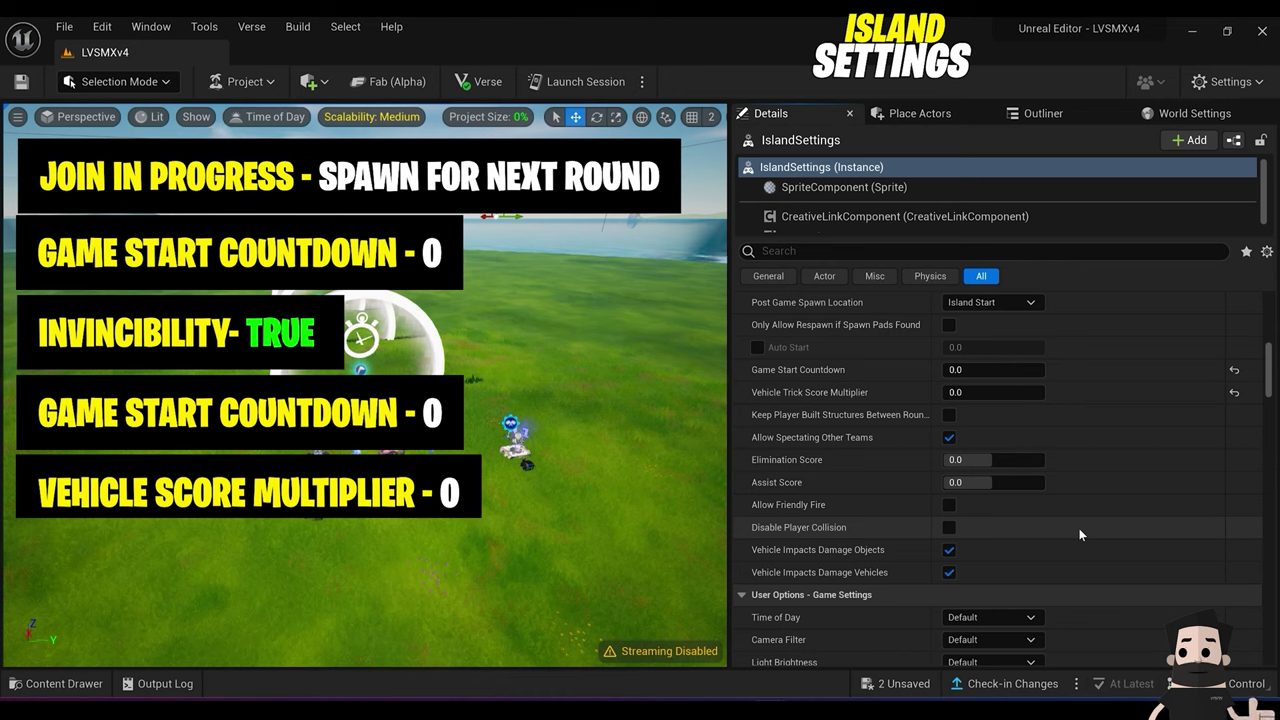
scroll(1079, 534, down, 5)
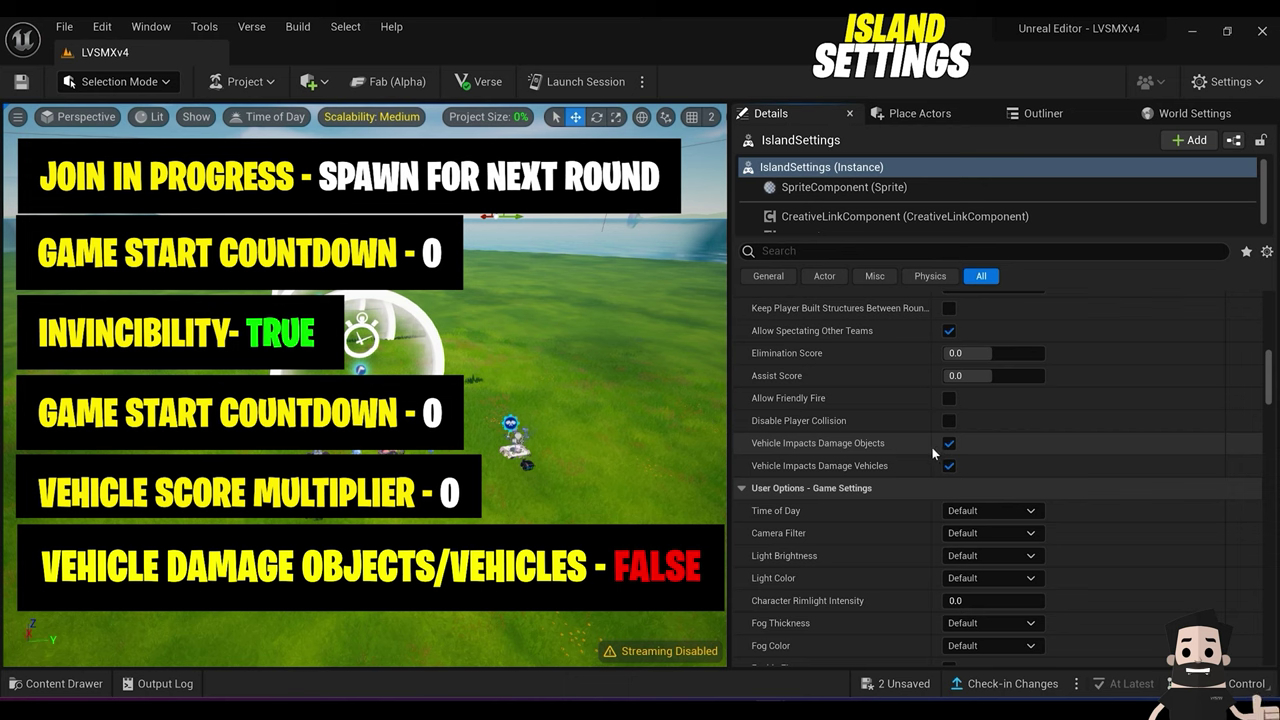
click(946, 445)
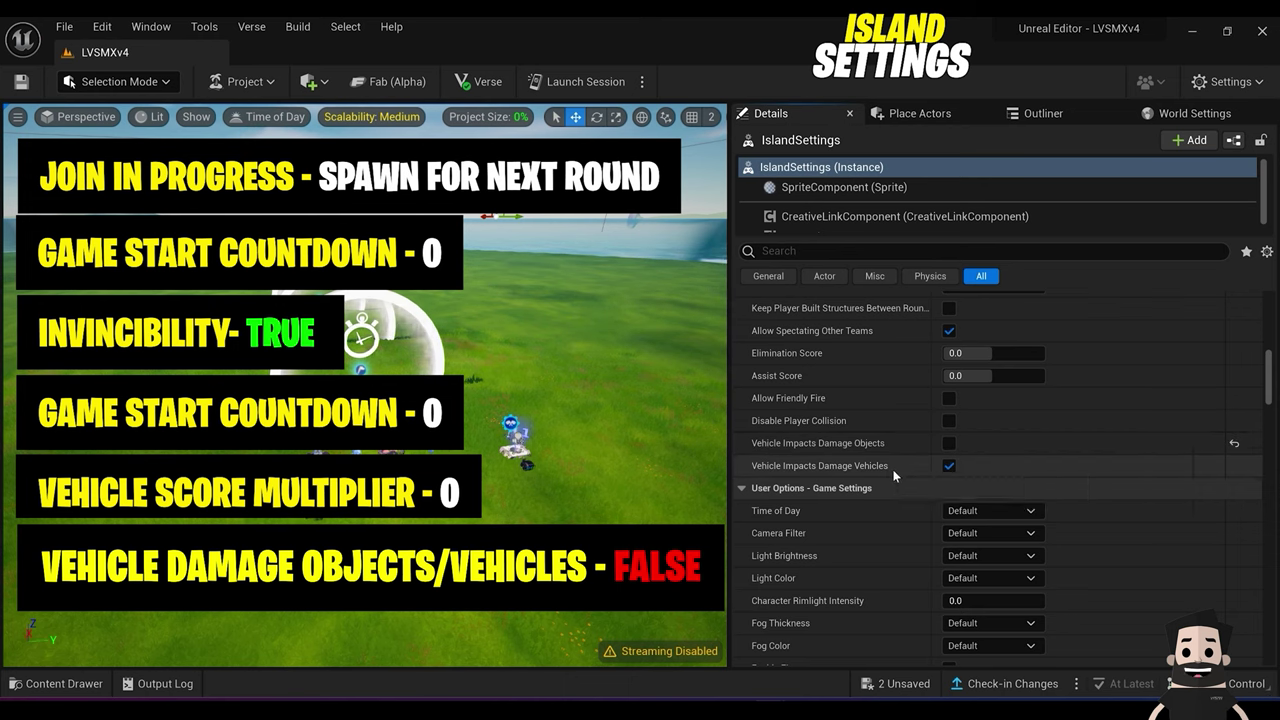
scroll(1064, 477, down, 5)
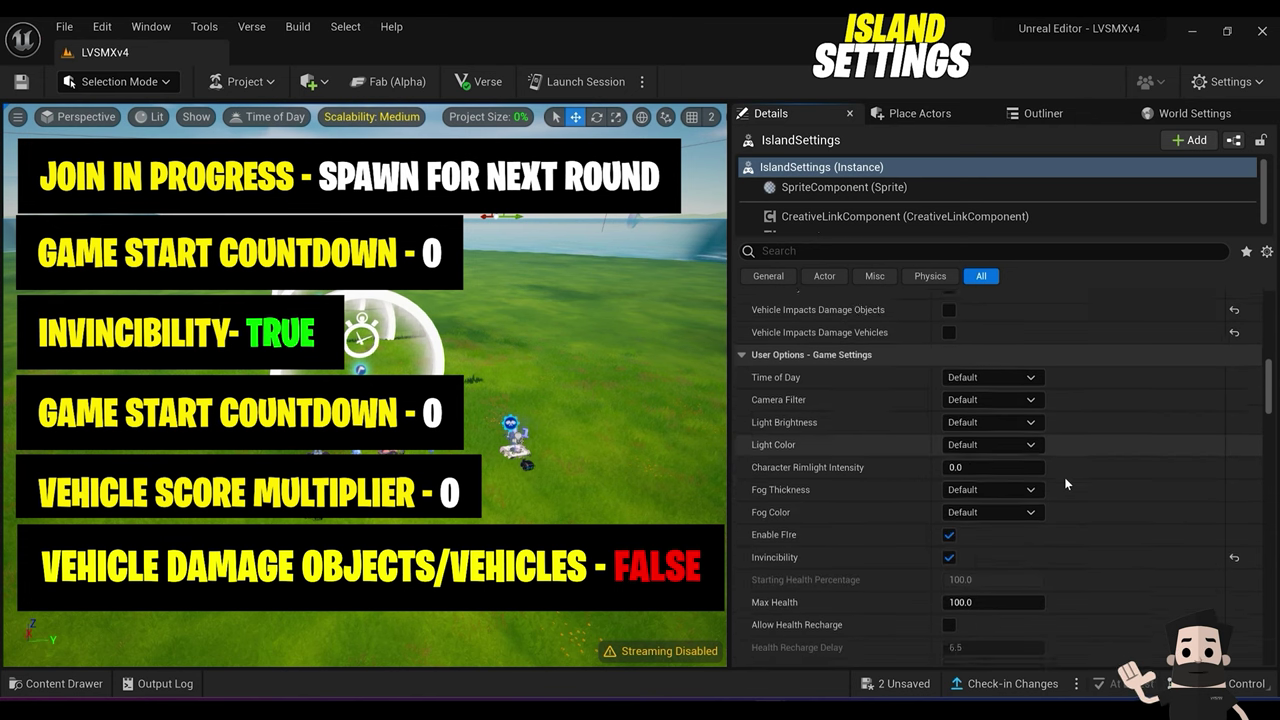
Step: Set Allow Building to None in the island's game settings
scroll(1077, 476, down, 8)
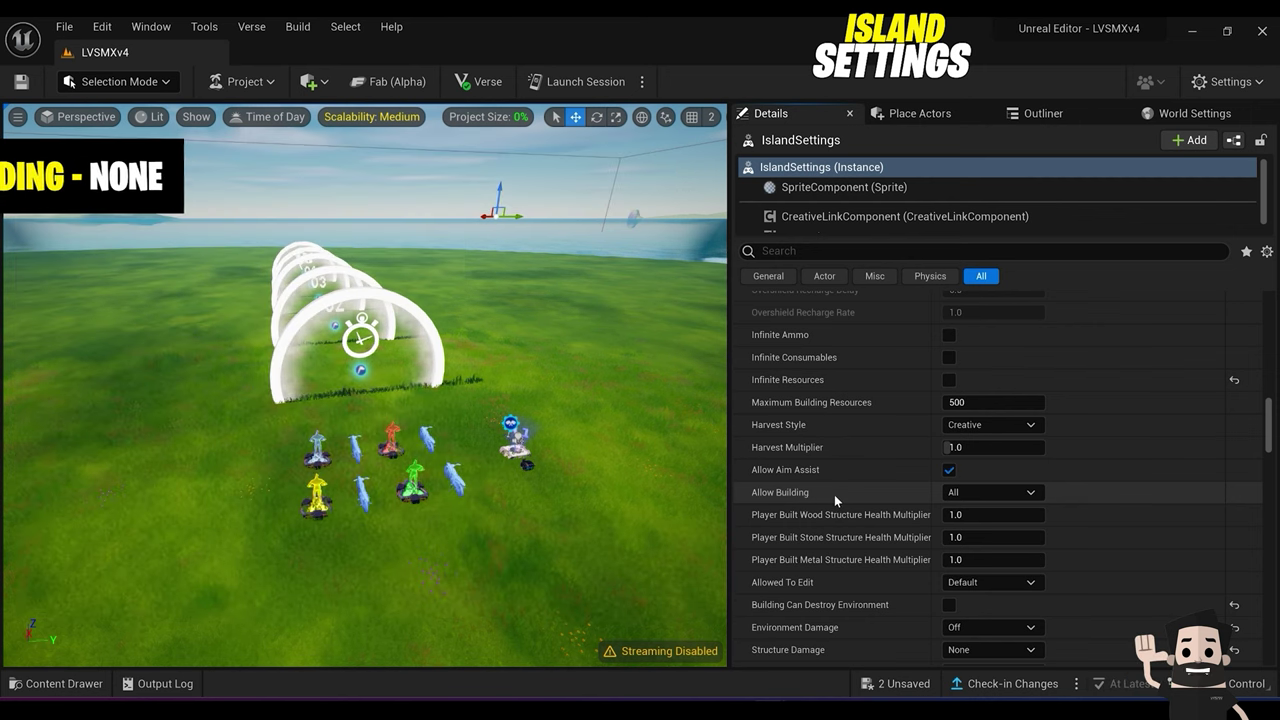
click(964, 493)
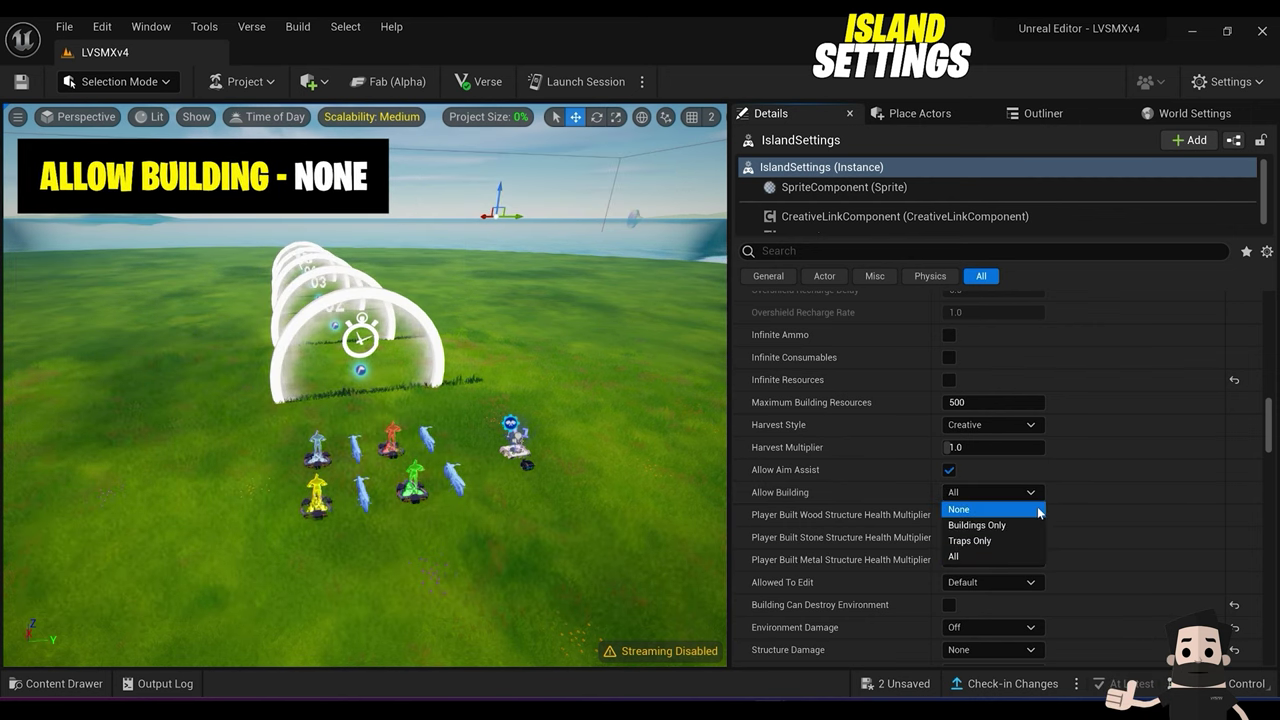
click(1037, 510)
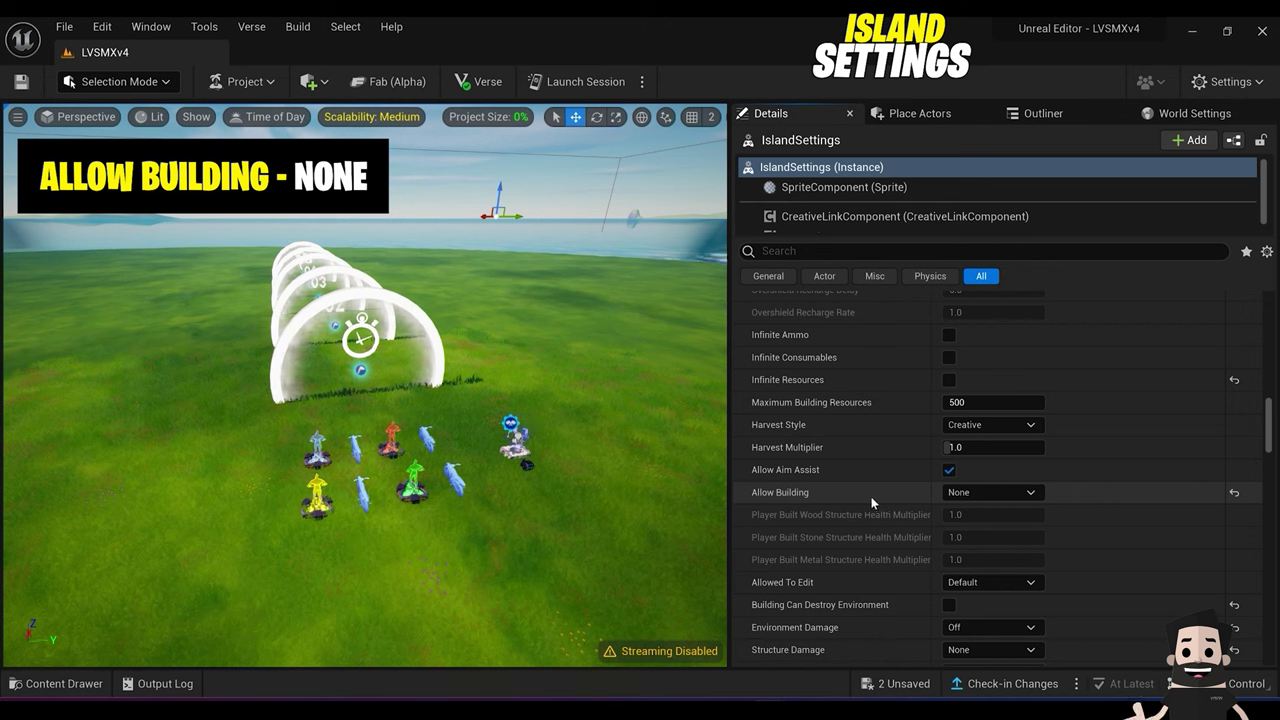
Step: Check that Environment Damage is Off and choose None for Structure Damage in the island's game settings
scroll(1000, 470, down, 4)
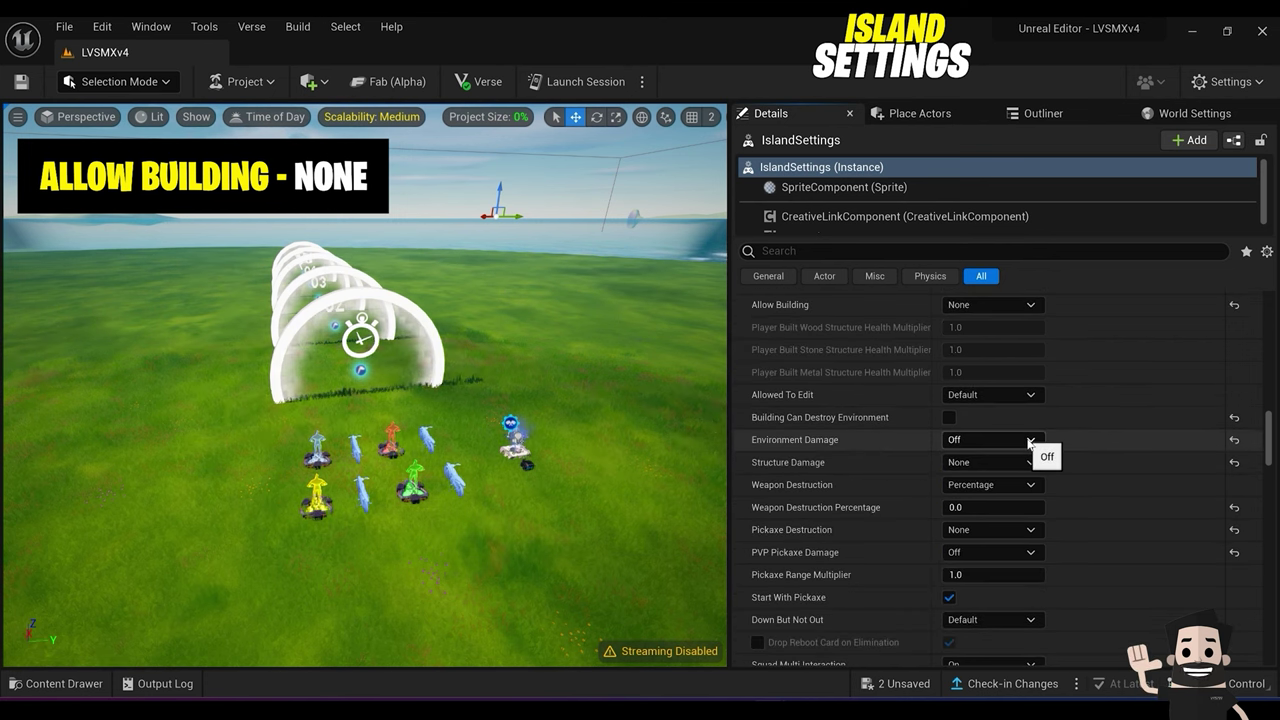
click(1029, 440)
click(1029, 440)
click(997, 444)
click(989, 458)
click(991, 460)
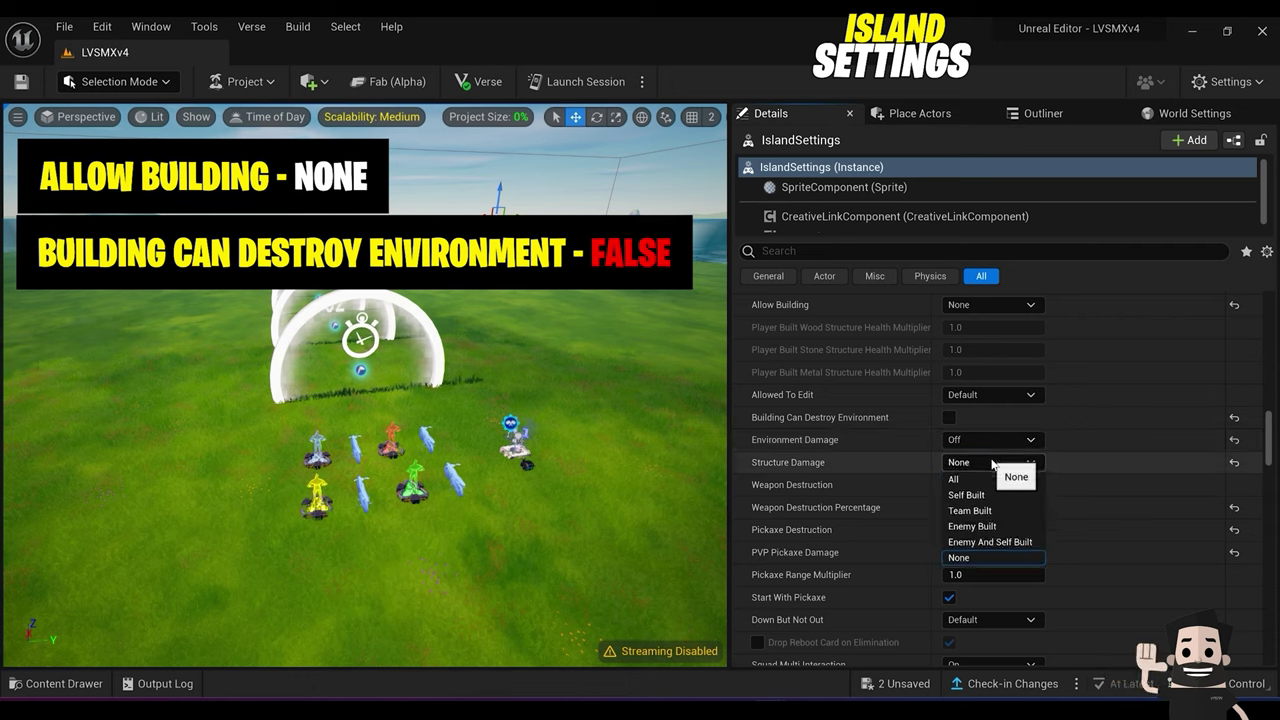
click(996, 558)
Step: Turn off Start With Pickaxe and disable the wood, stone and metal resource count displays
scroll(1078, 476, down, 3)
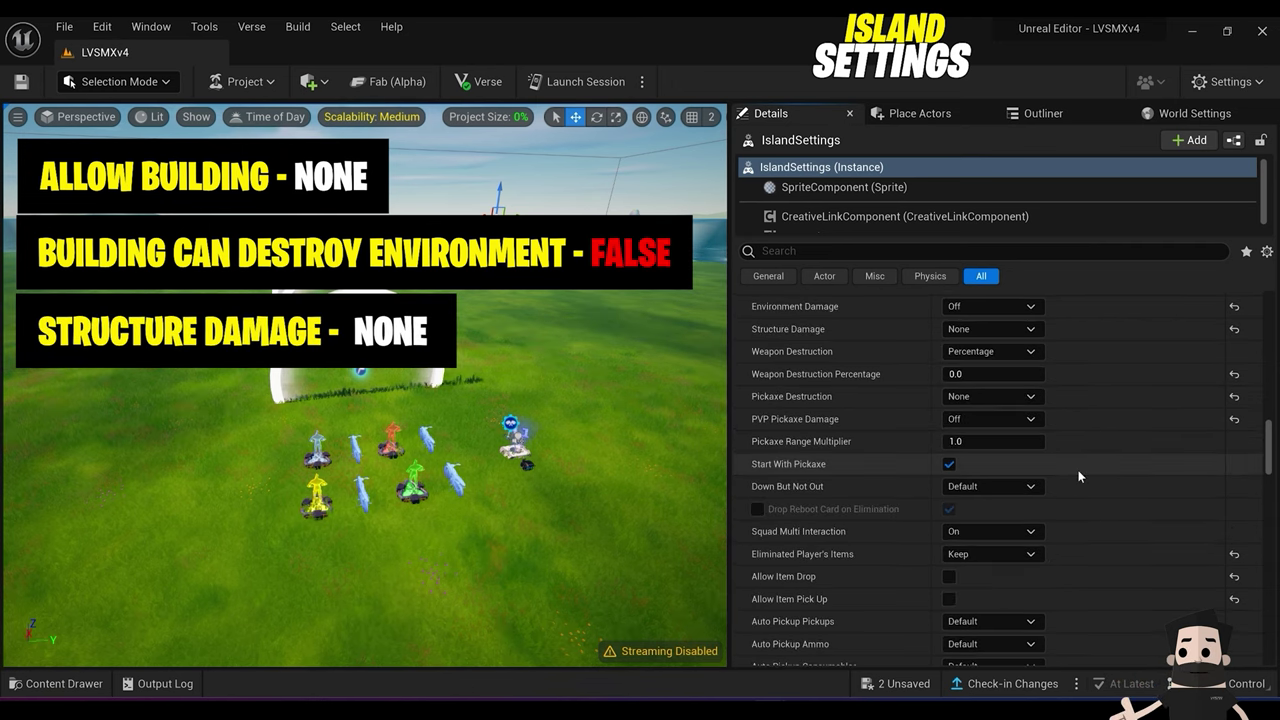
click(949, 465)
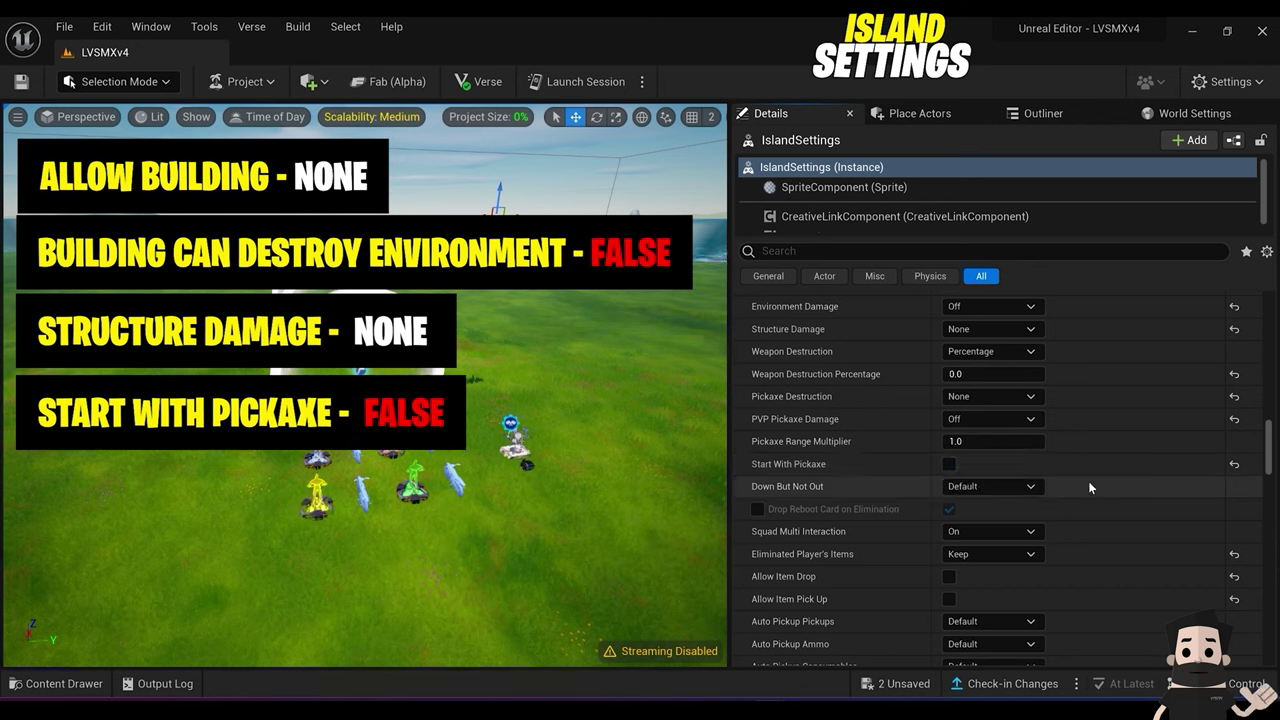
scroll(1095, 479, down, 10)
scroll(1104, 478, down, 5)
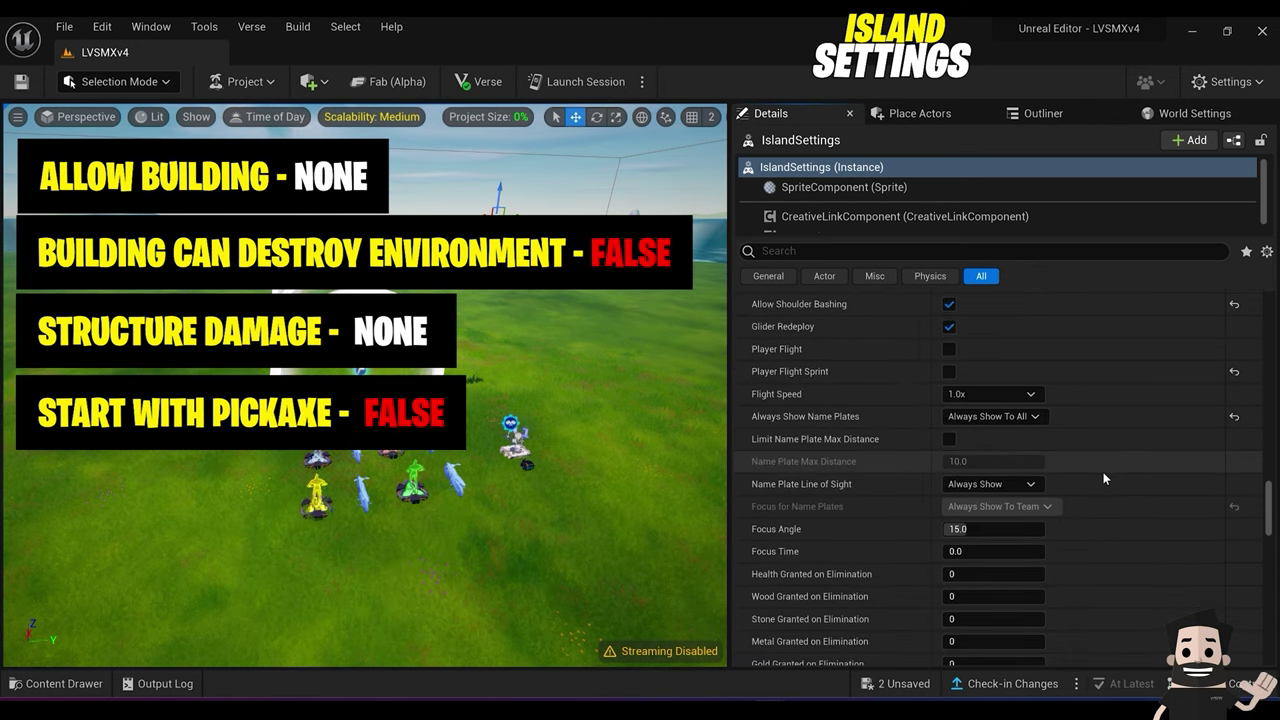
scroll(1103, 472, down, 8)
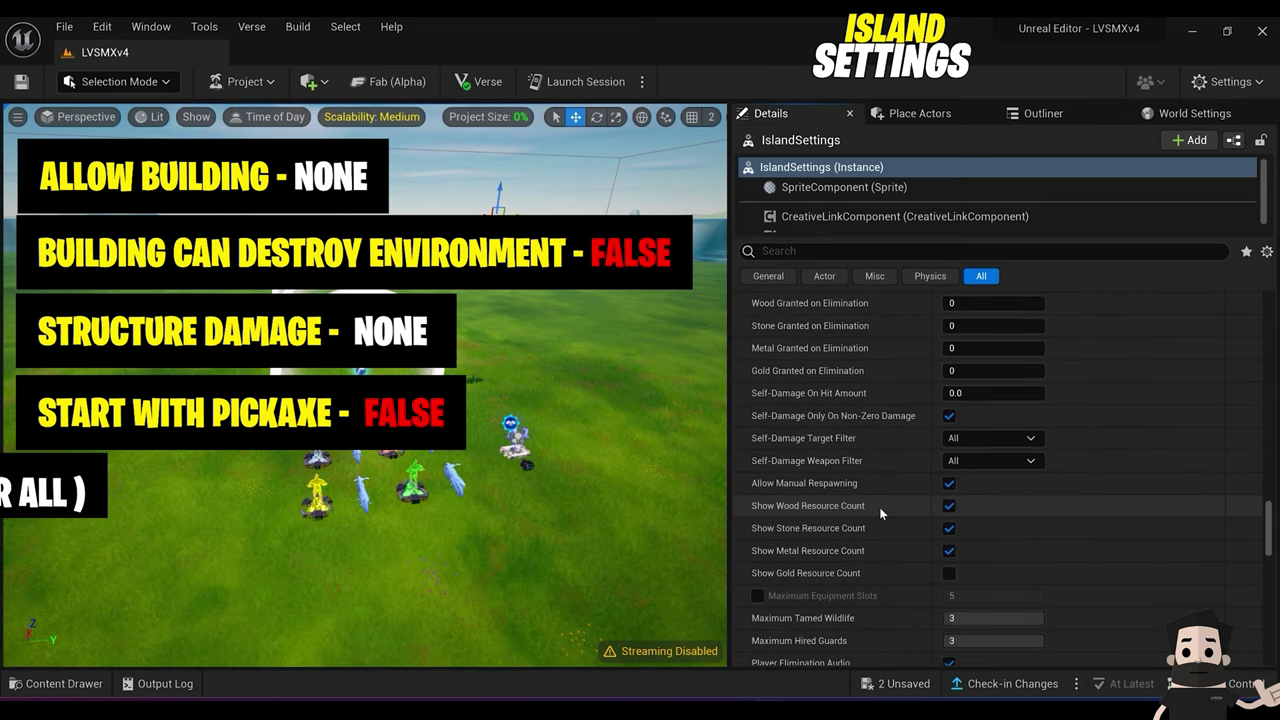
click(949, 506)
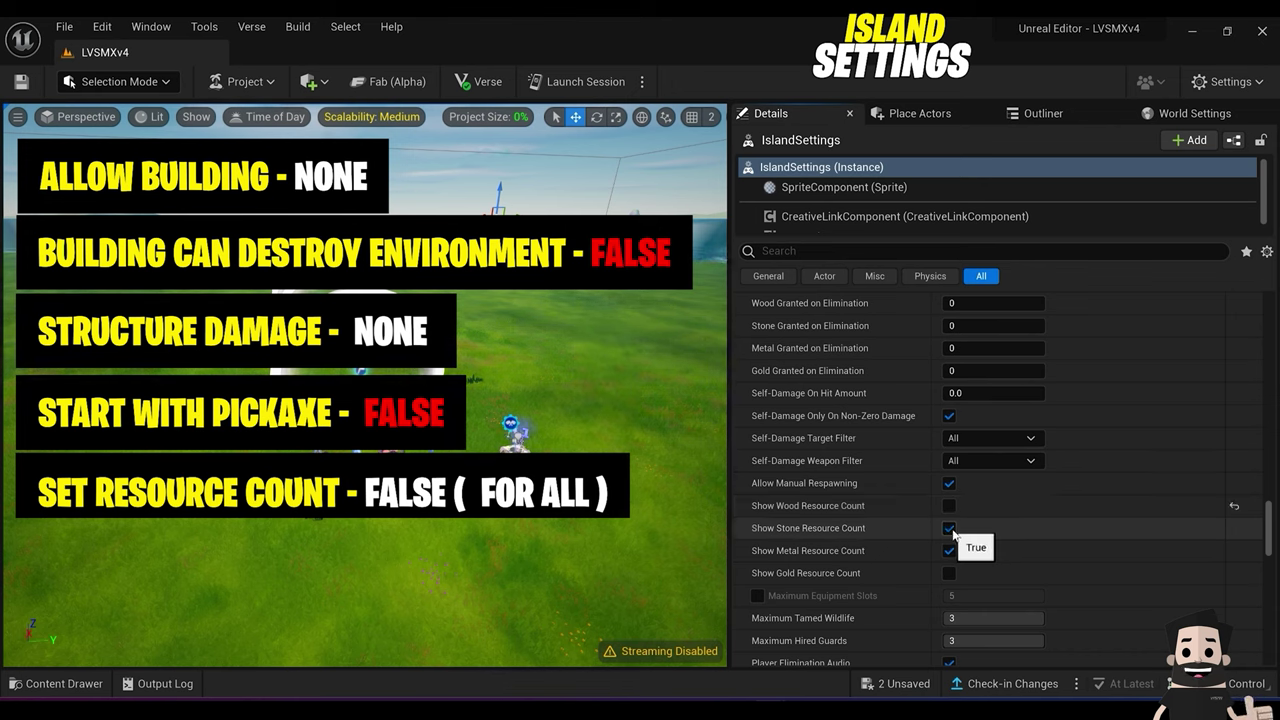
click(949, 528)
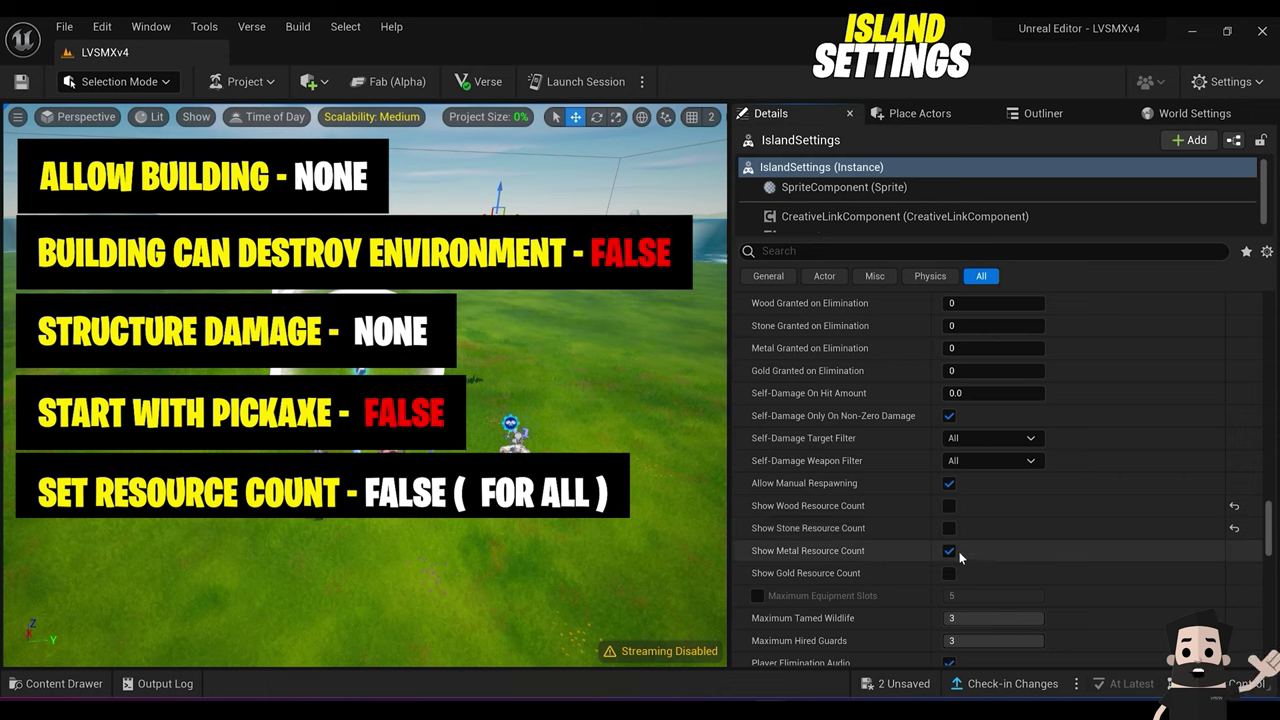
click(949, 551)
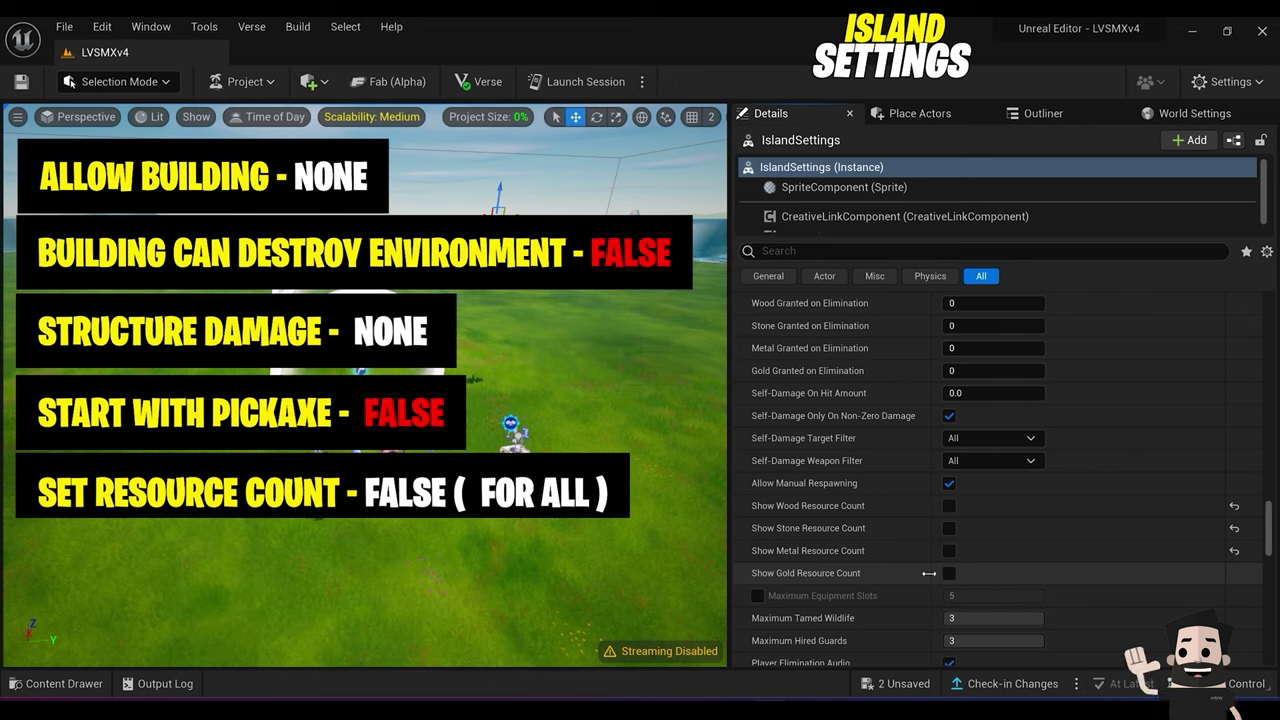
Step: Set the Game Winner, Game Score, Round Winner and Round Score display times to 10.0 in the island's UI settings
scroll(1024, 535, down, 5)
scroll(1035, 538, down, 1)
scroll(1035, 538, down, 3)
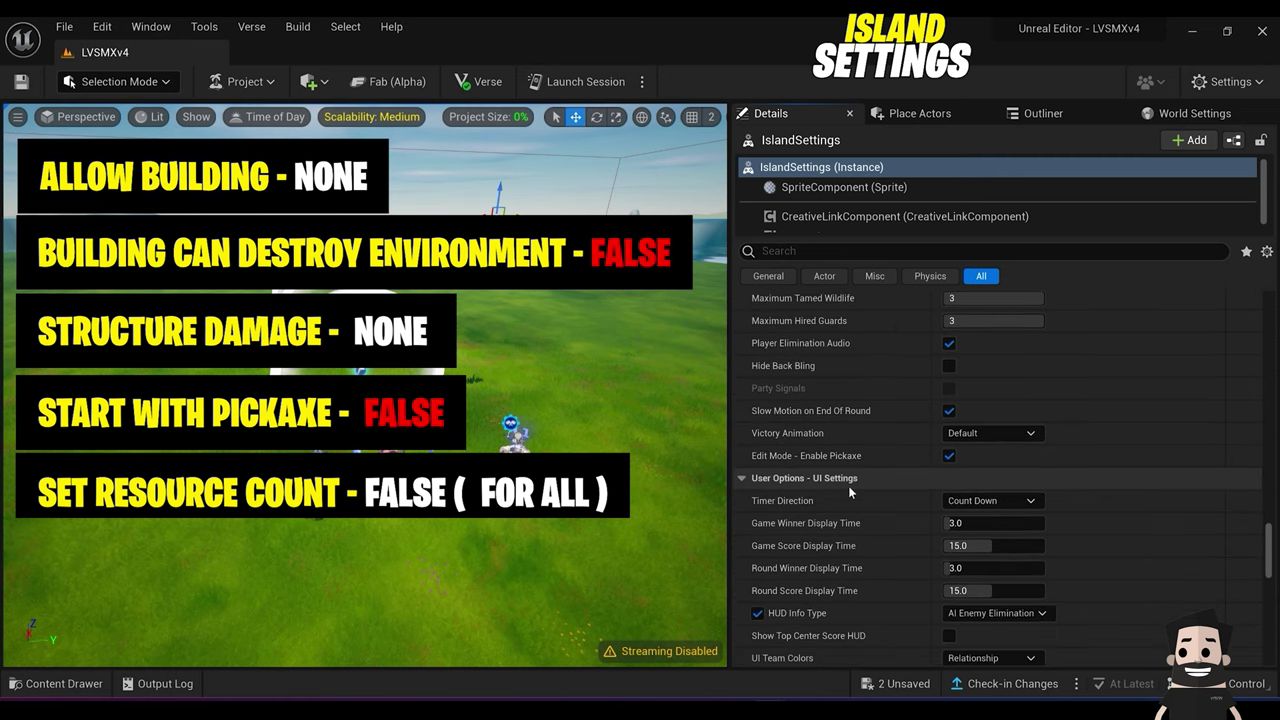
scroll(870, 507, down, 4)
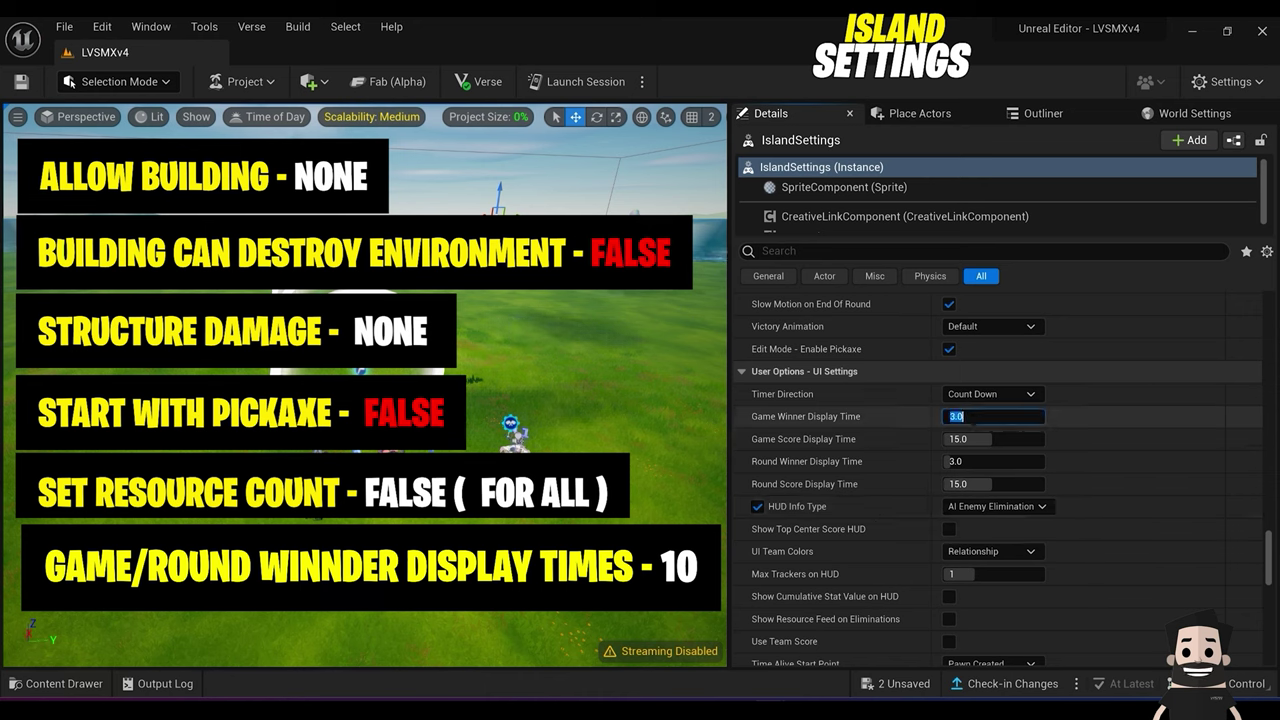
key(Tab)
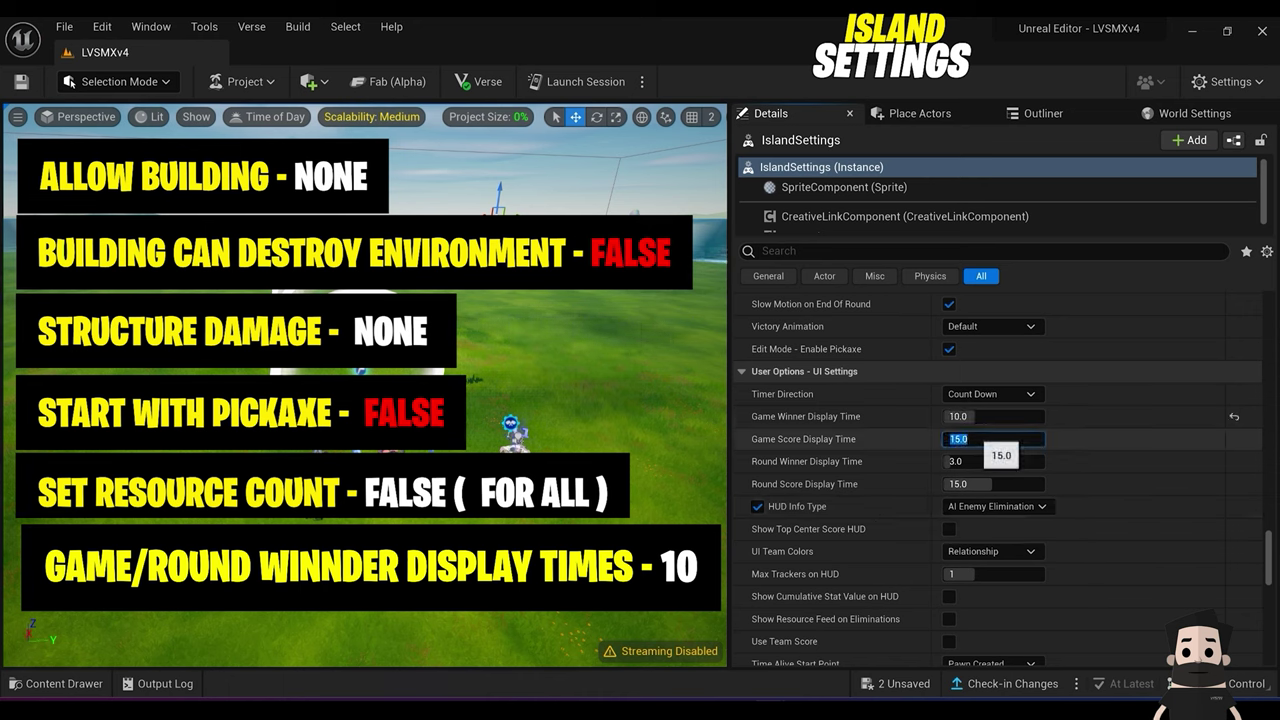
key(Tab)
text(1)
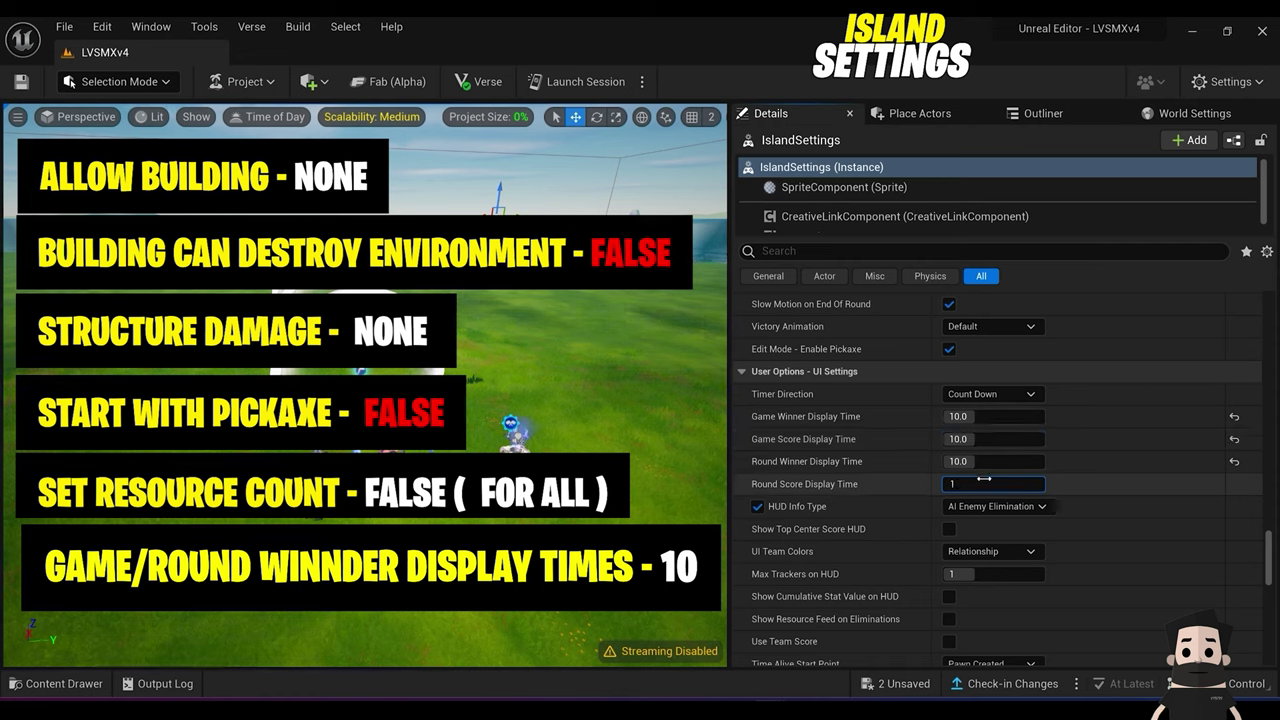
key(Return)
Step: Set the HUD Info Type to Score in the island's UI settings
scroll(1122, 388, down, 3)
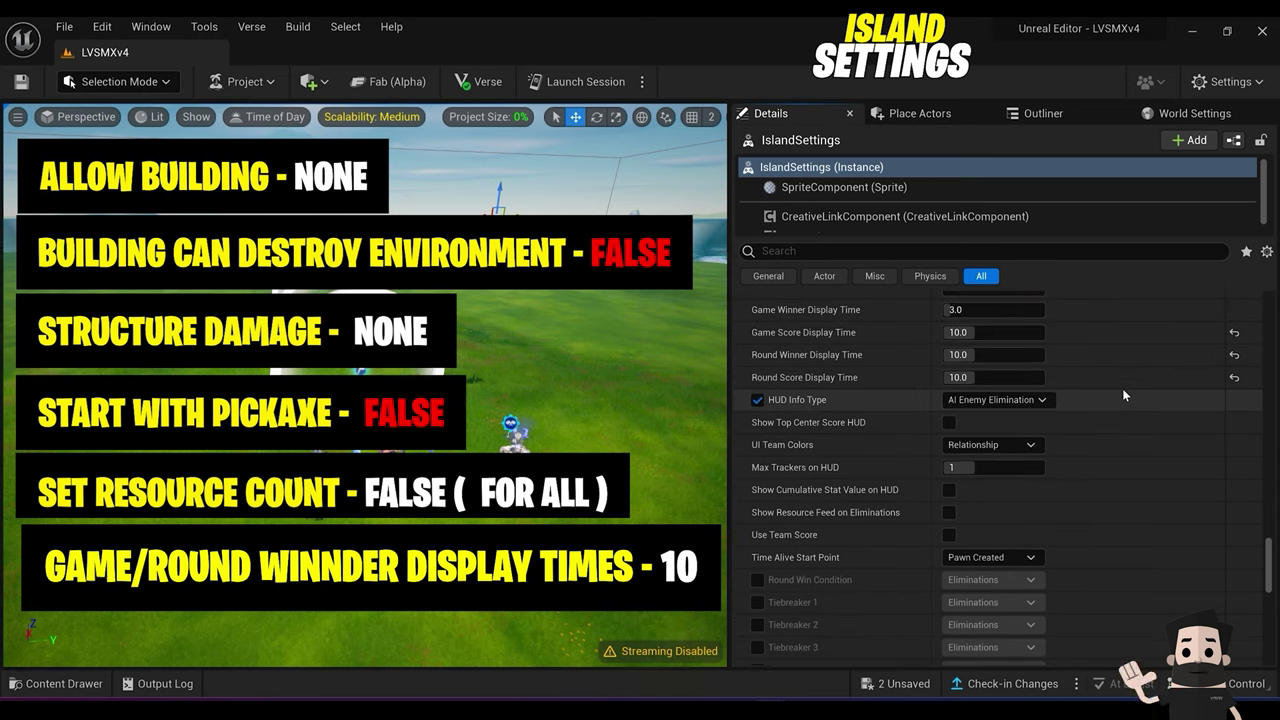
scroll(1122, 395, down, 1)
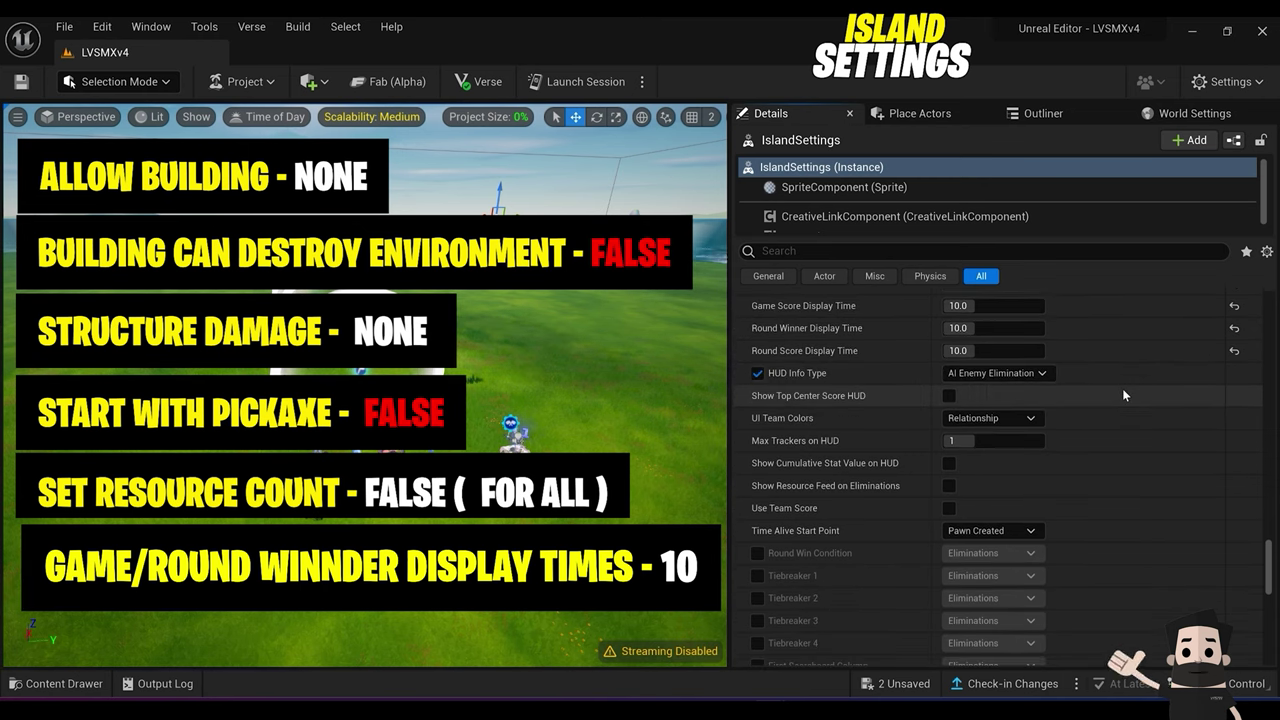
click(1041, 374)
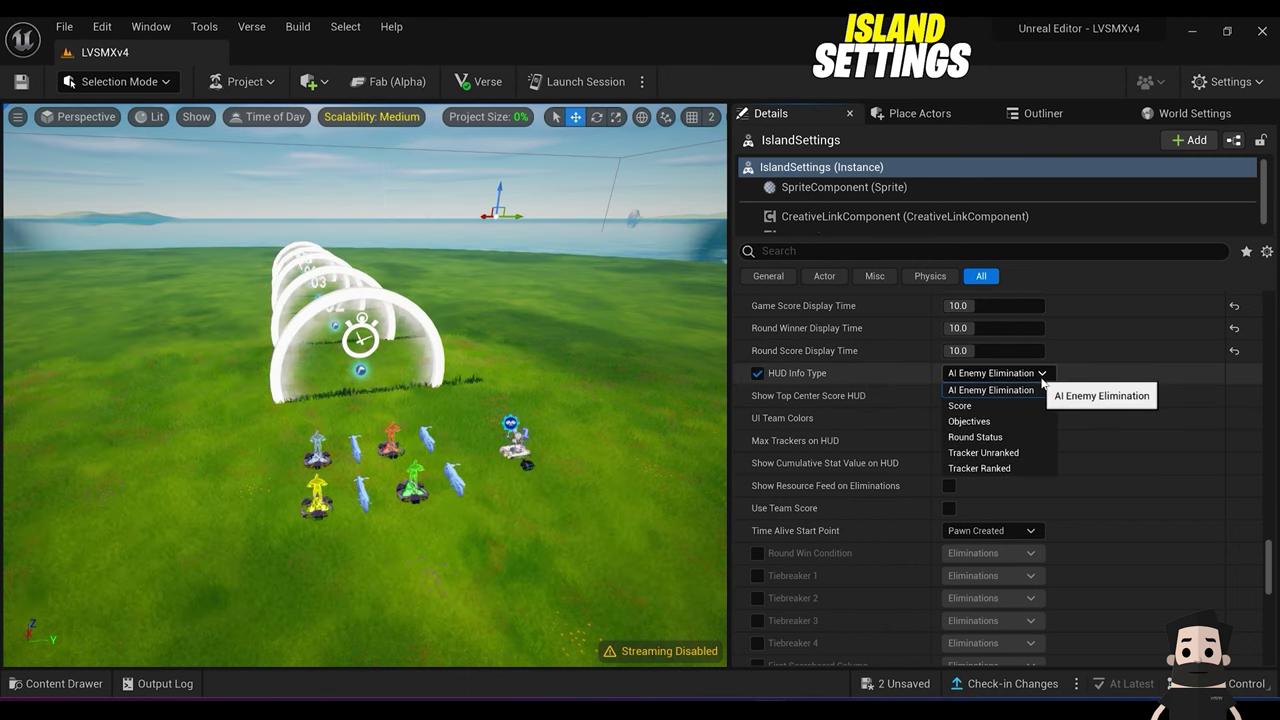
click(850, 386)
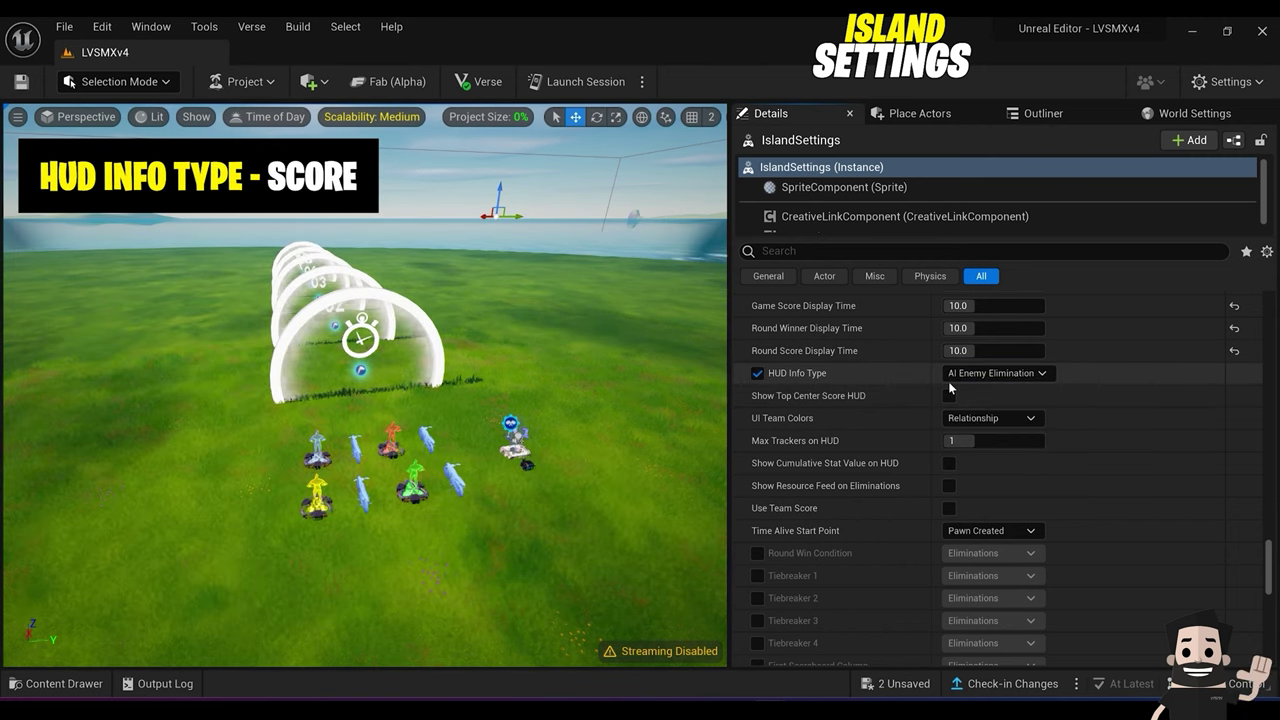
click(989, 376)
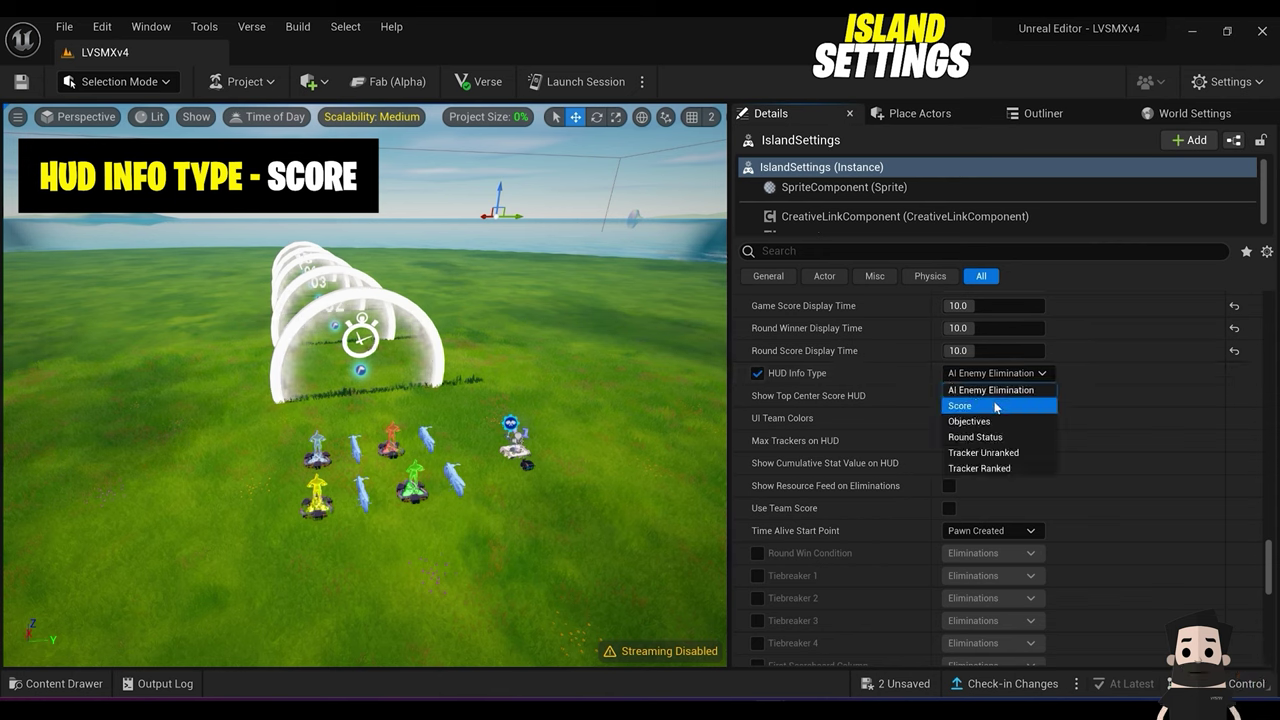
click(996, 406)
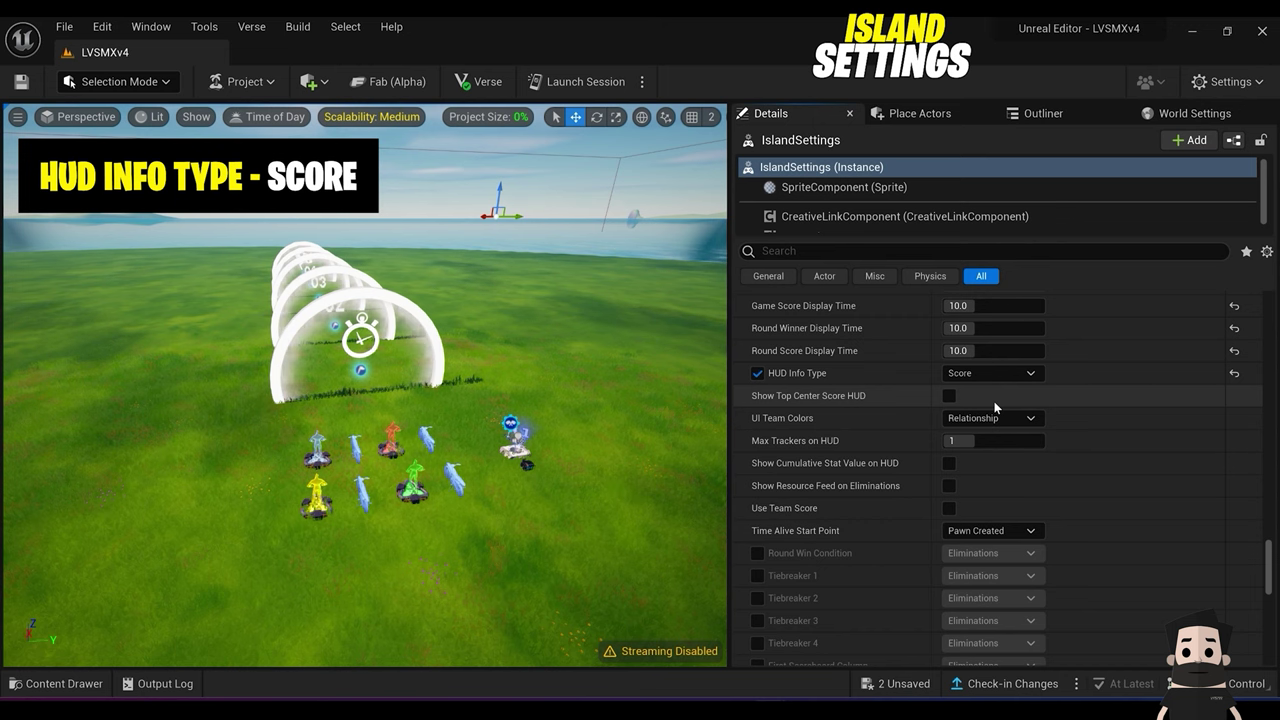
Step: Turn on Use Team Score, then enable Round Win Condition and set it to Score
scroll(994, 401, down, 3)
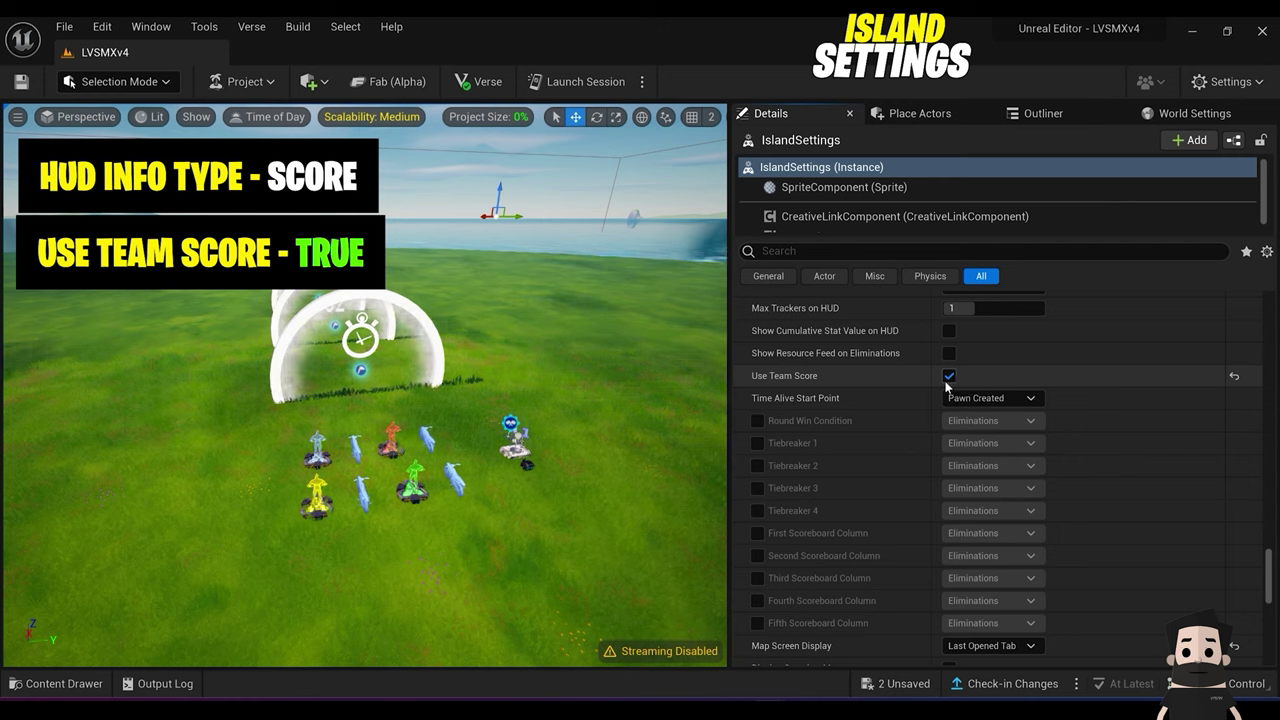
scroll(968, 382, down, 2)
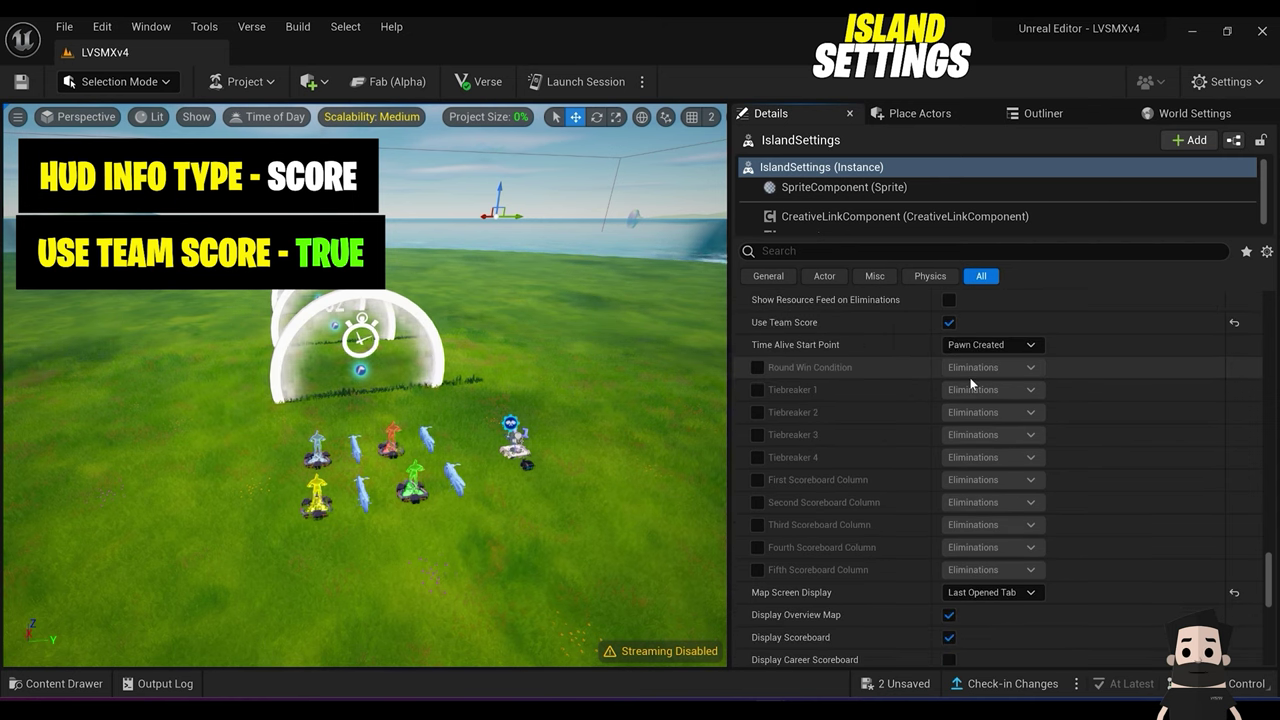
click(757, 368)
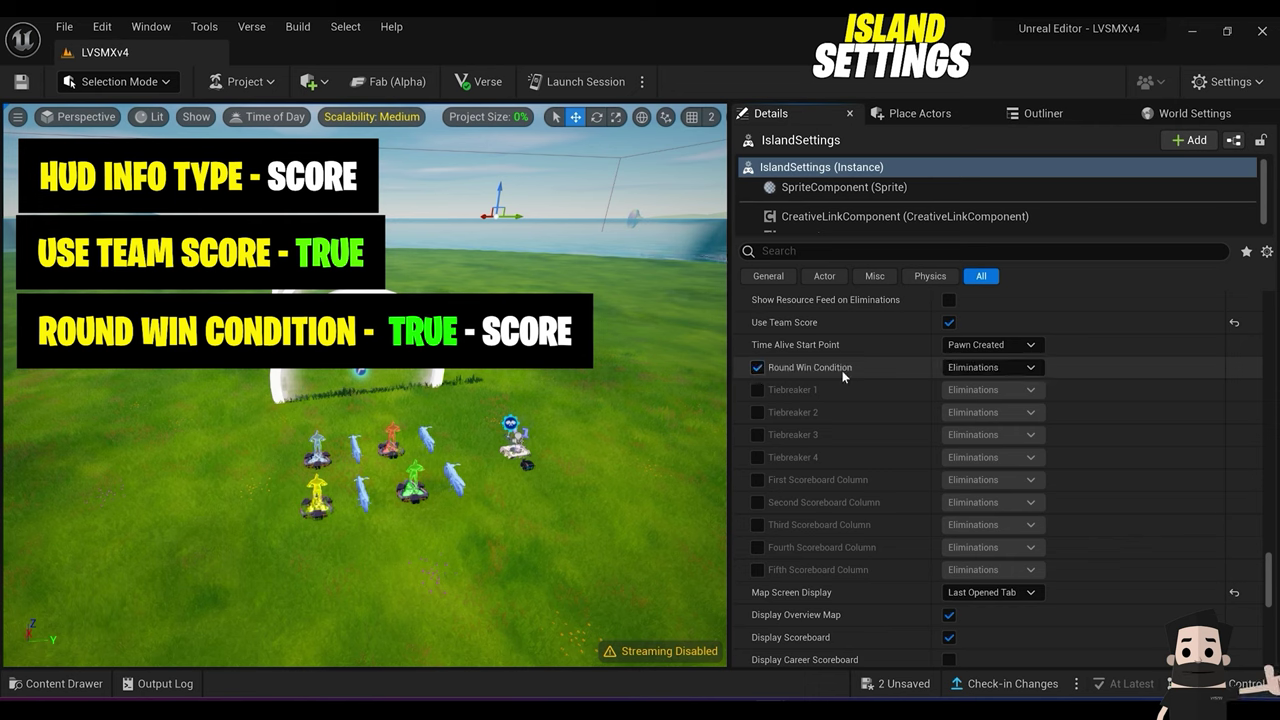
click(985, 368)
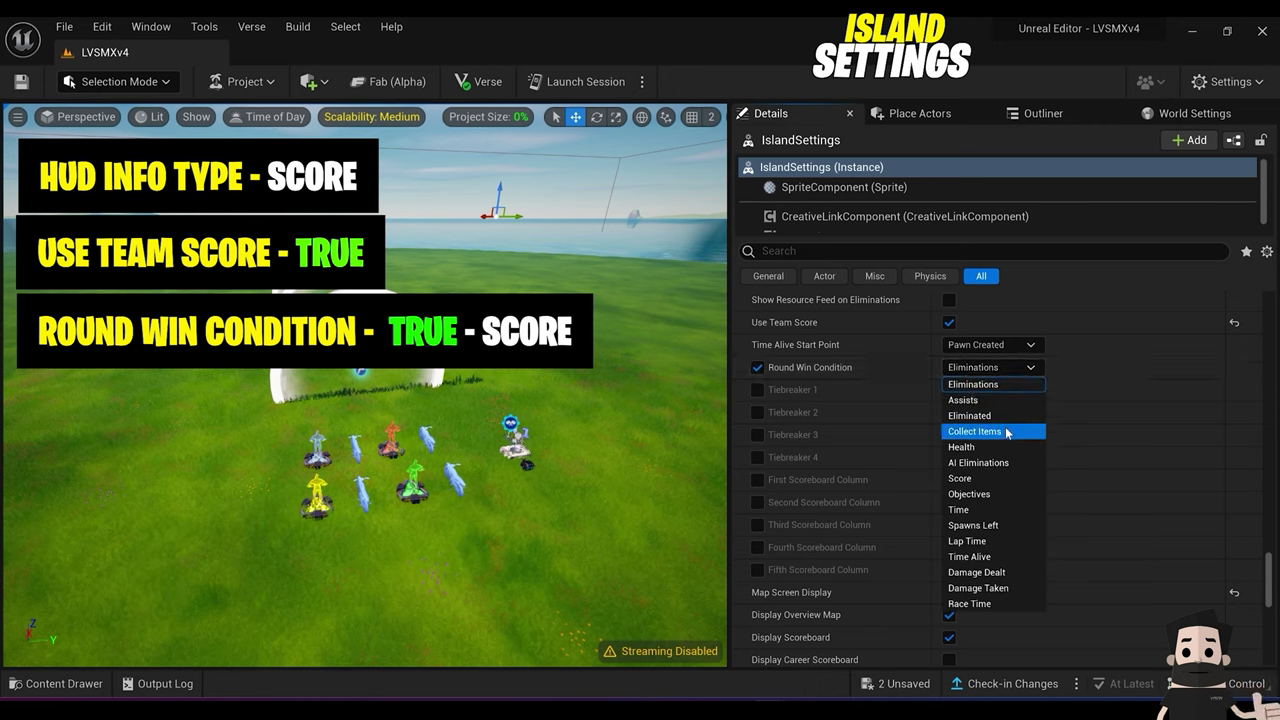
click(1013, 479)
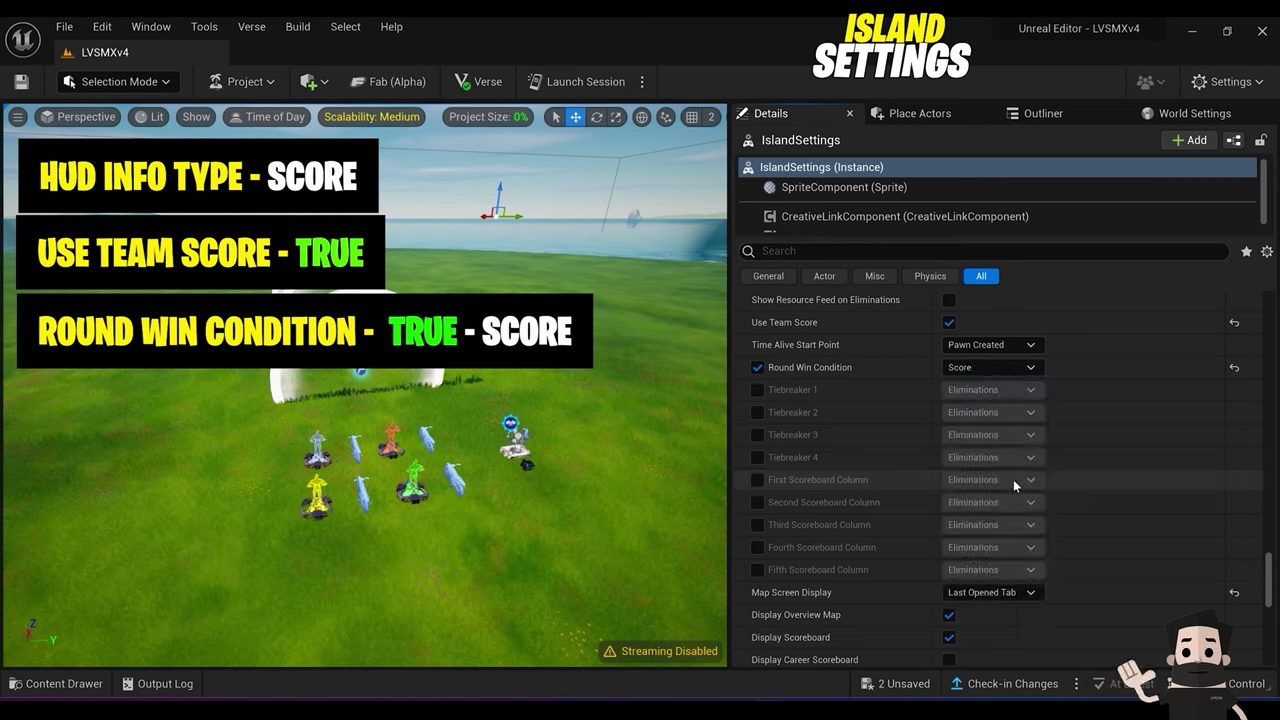
Step: Enable the first and second scoreboard columns, with Score in the first and Race Time in the second
scroll(1013, 484, up, 1)
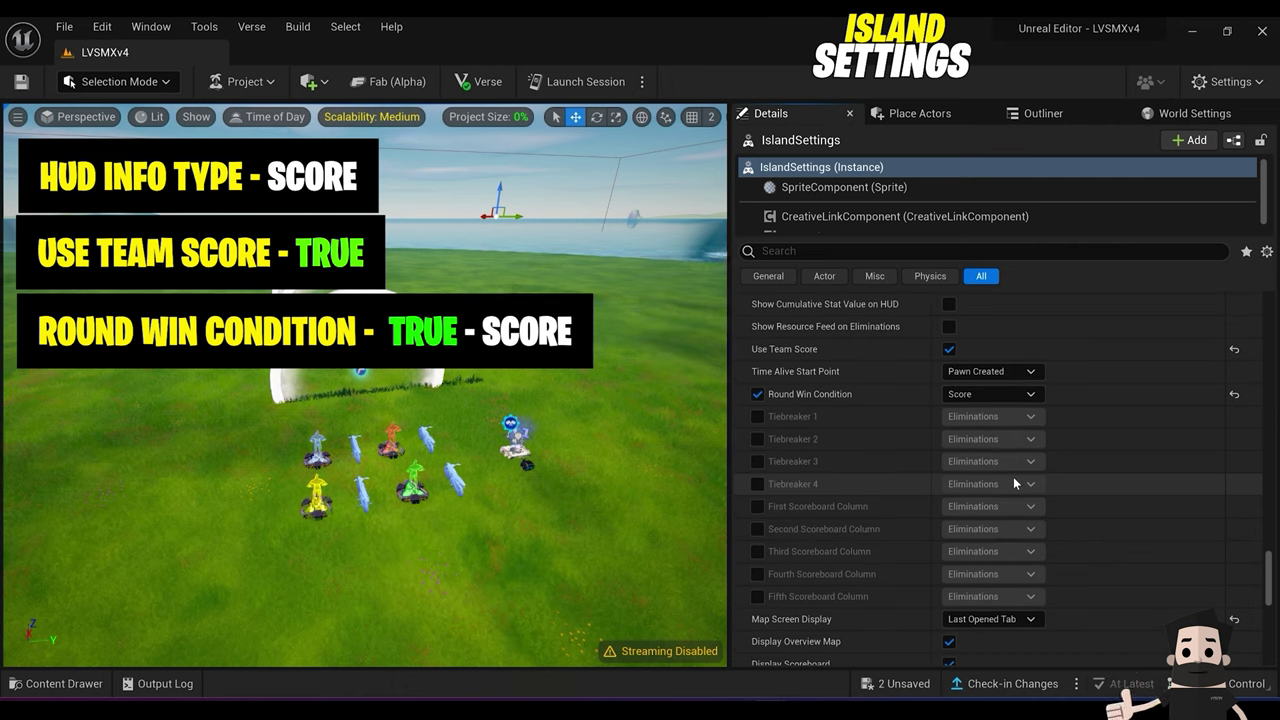
scroll(1013, 476, down, 1)
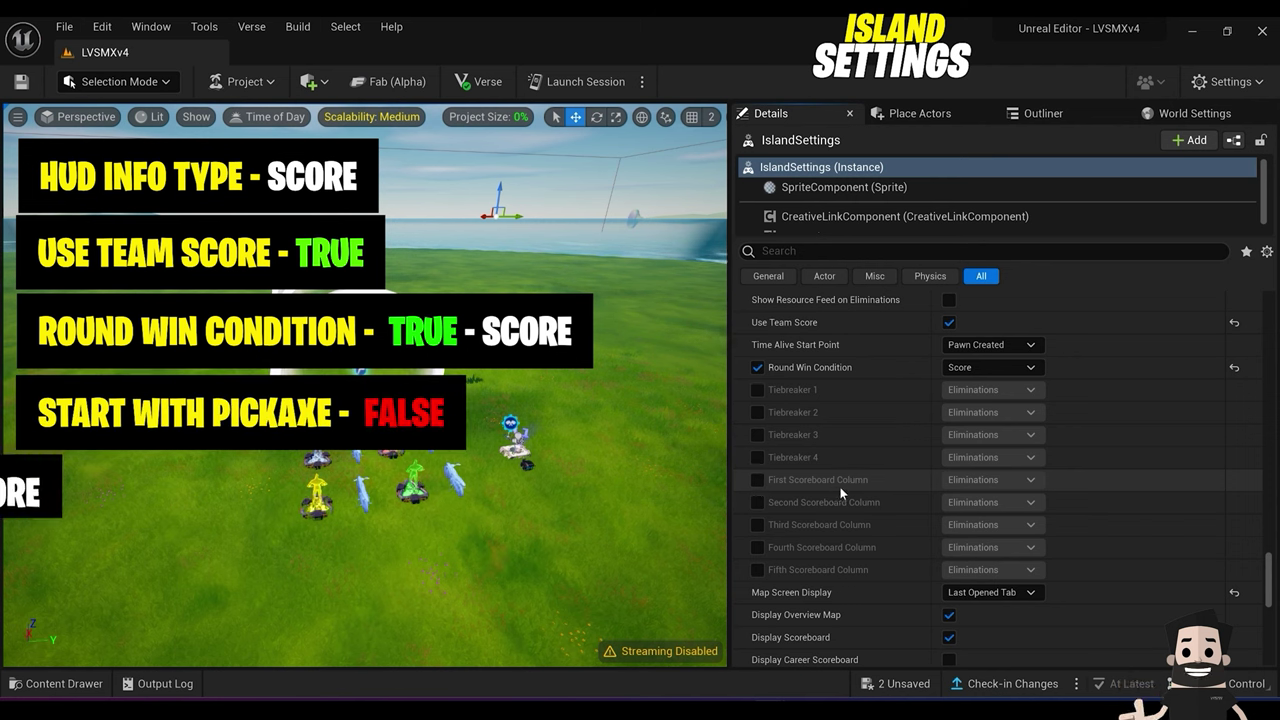
click(757, 480)
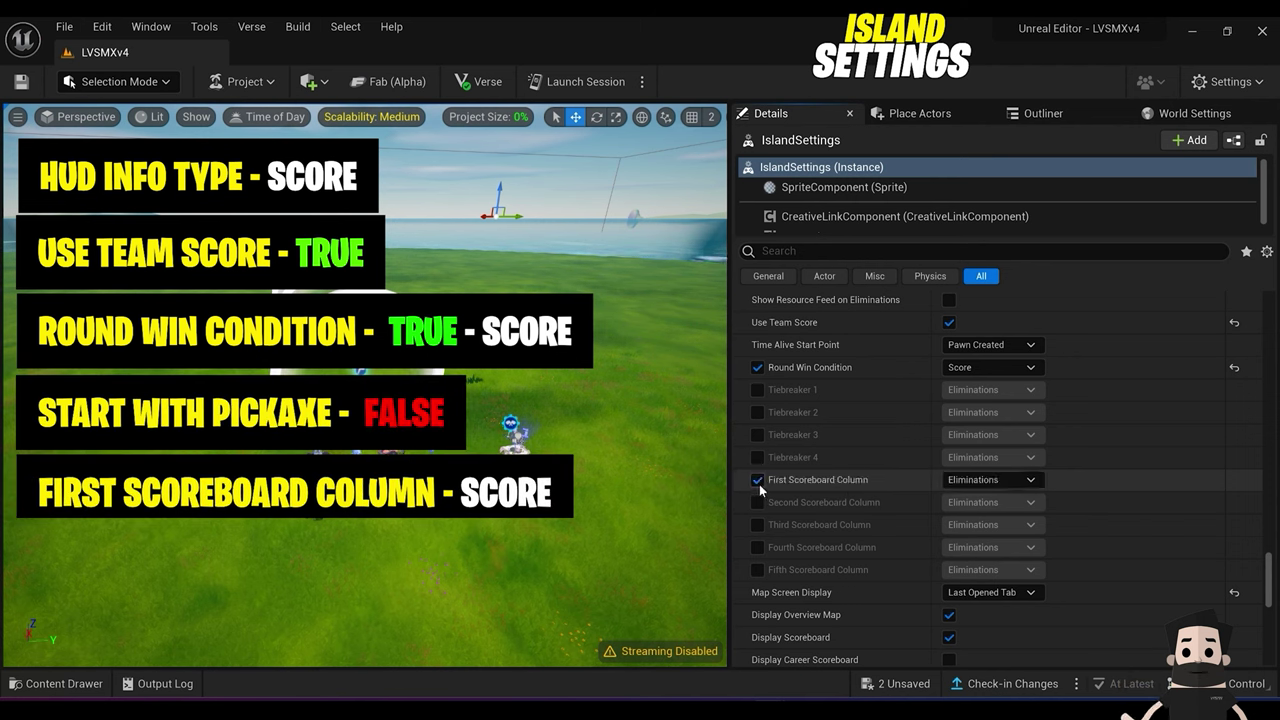
click(1000, 484)
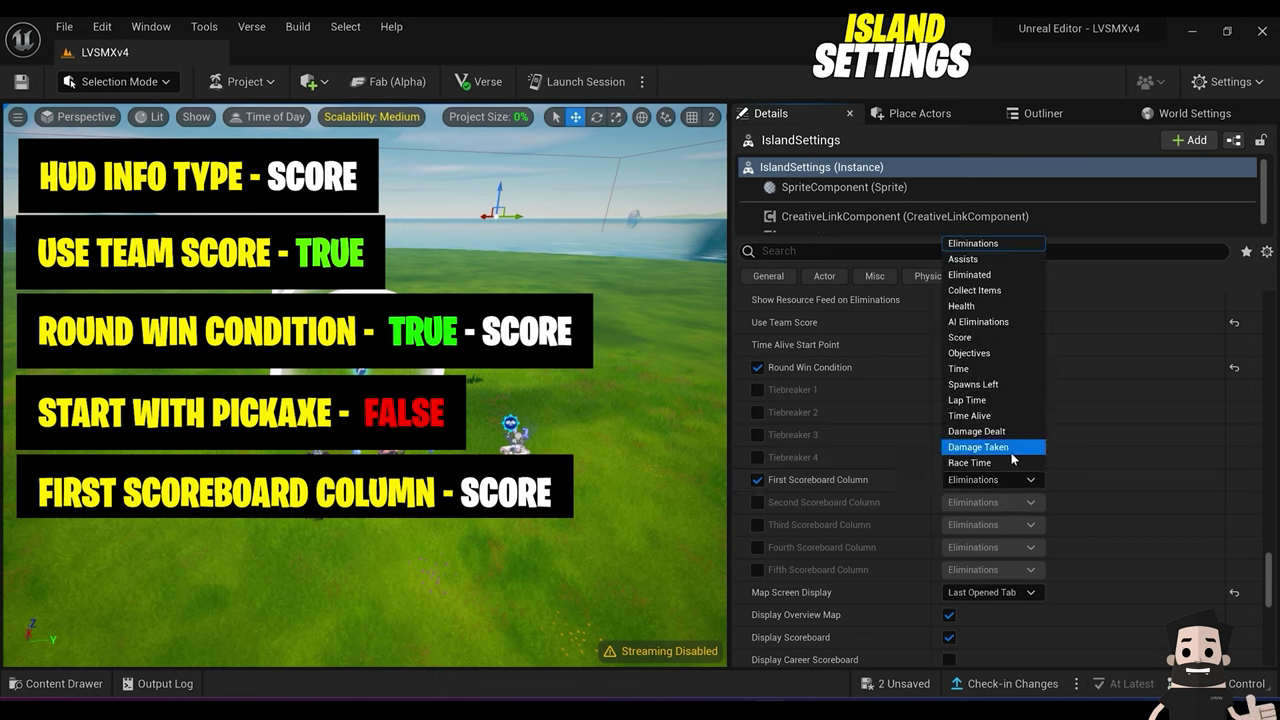
click(1011, 347)
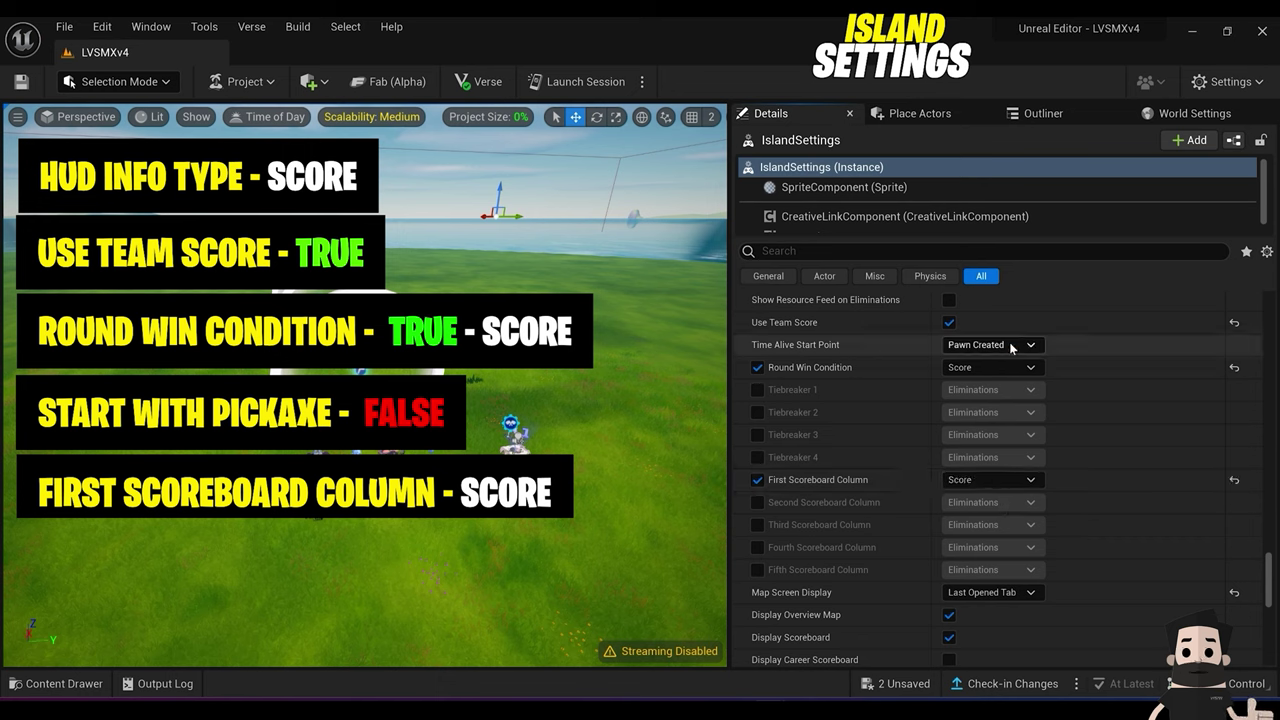
click(757, 503)
click(1020, 503)
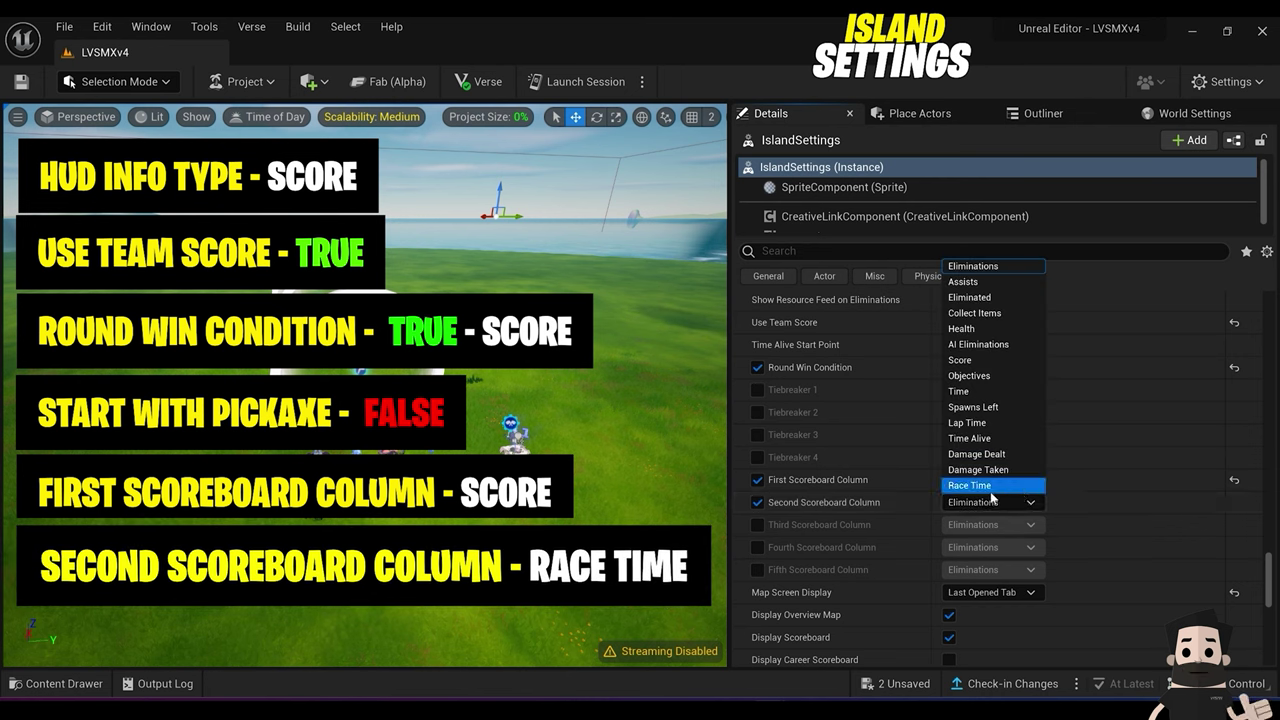
click(992, 486)
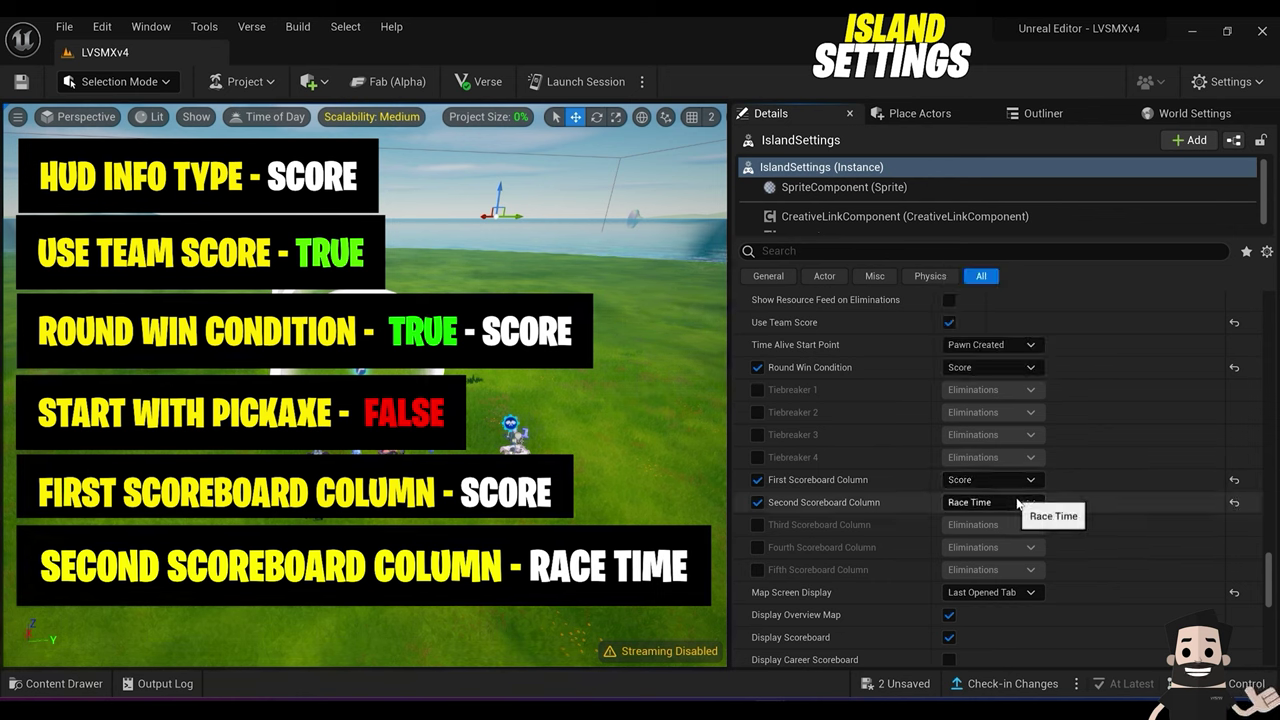
Step: Set the Custom Victory Callout in the island's UI settings to "You Won The Race!"
scroll(1090, 497, down, 5)
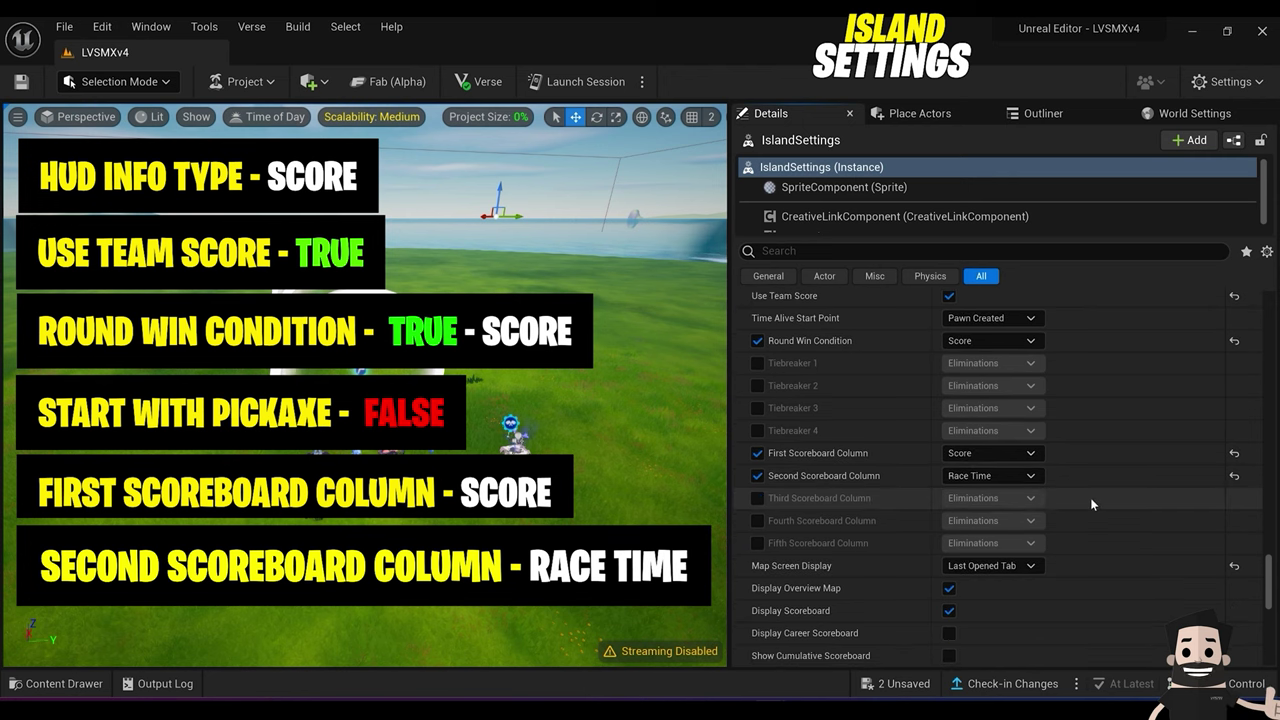
scroll(1091, 497, down, 3)
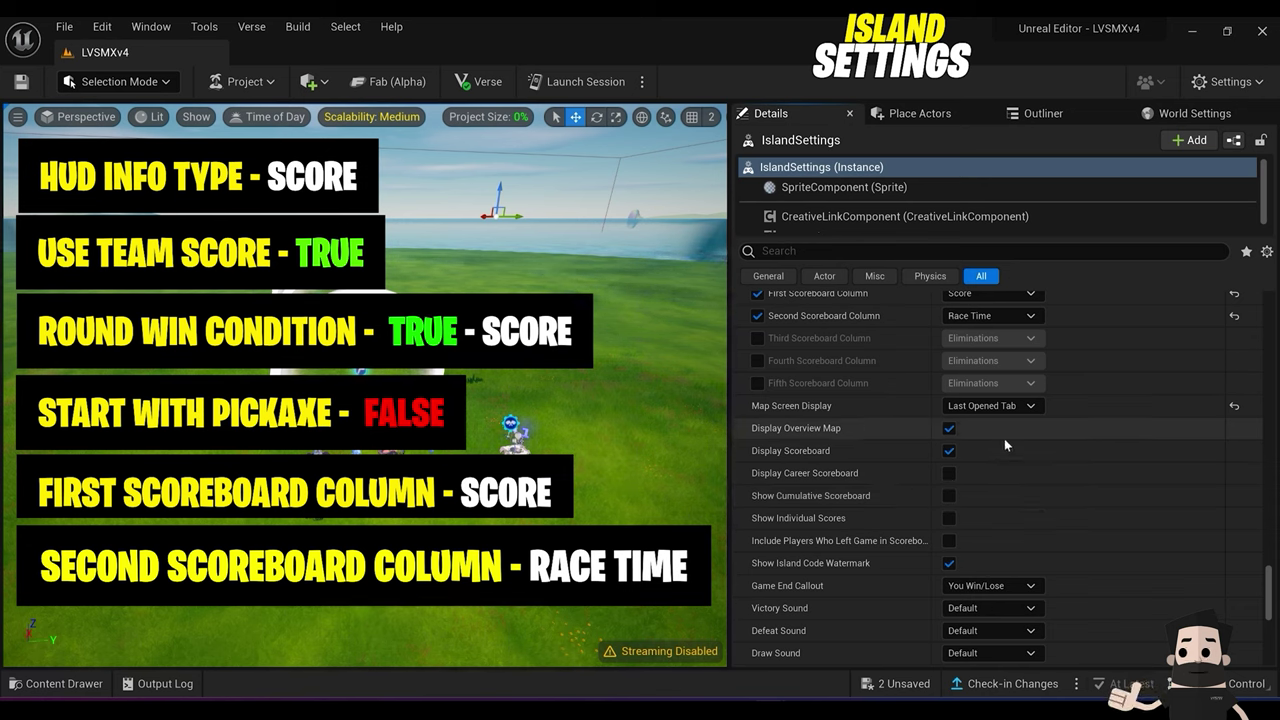
scroll(1004, 445, down, 1)
scroll(1005, 445, down, 3)
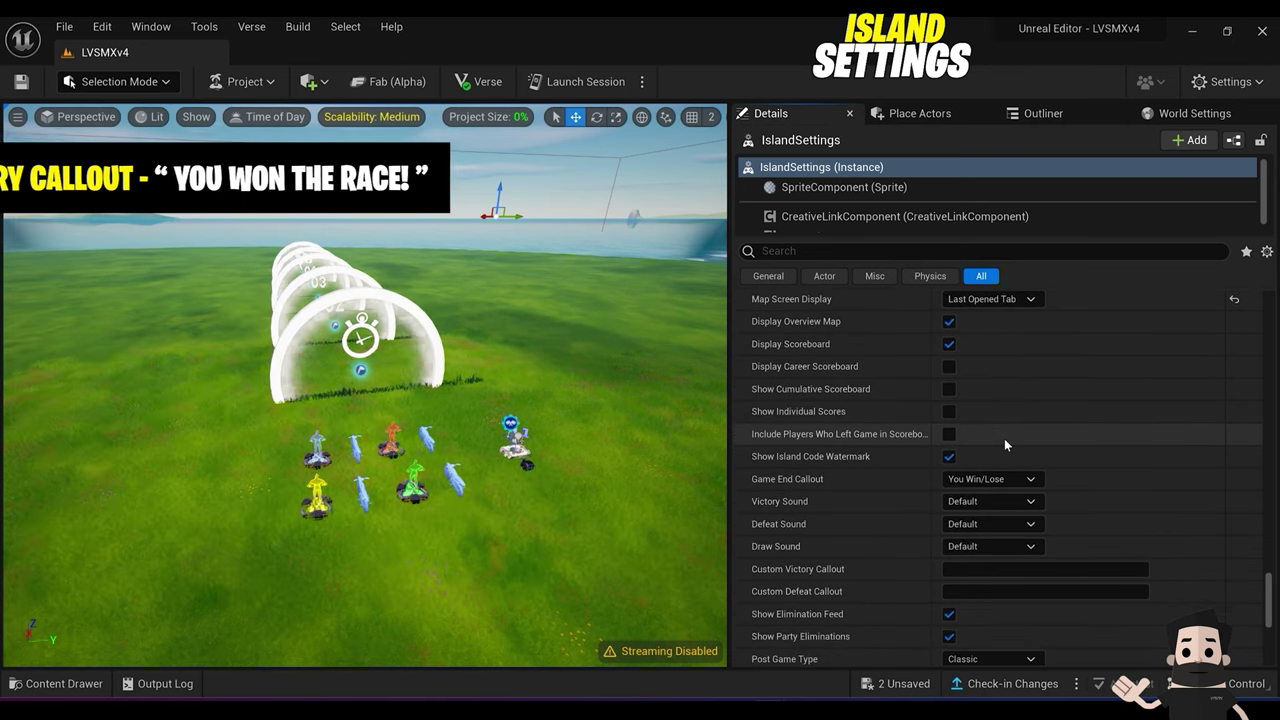
scroll(1004, 438, down, 1)
scroll(1072, 441, down, 1)
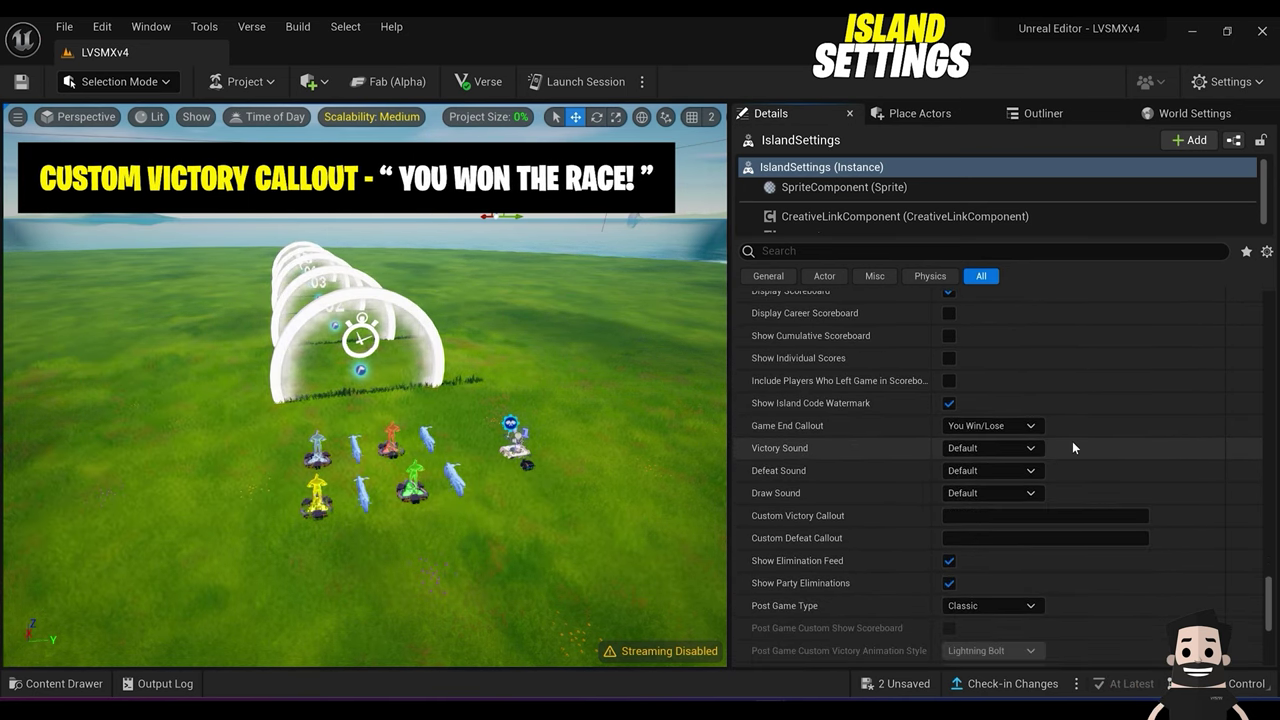
scroll(1067, 453, down, 1)
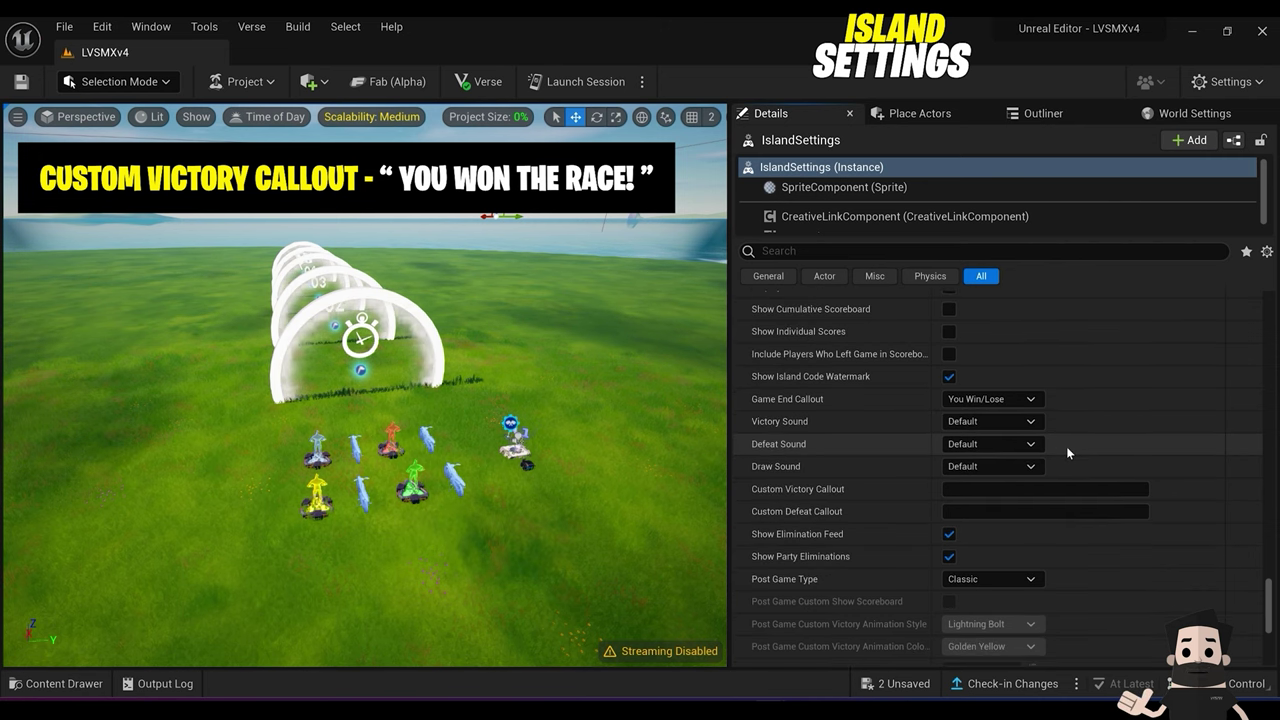
scroll(1060, 460, up, 1)
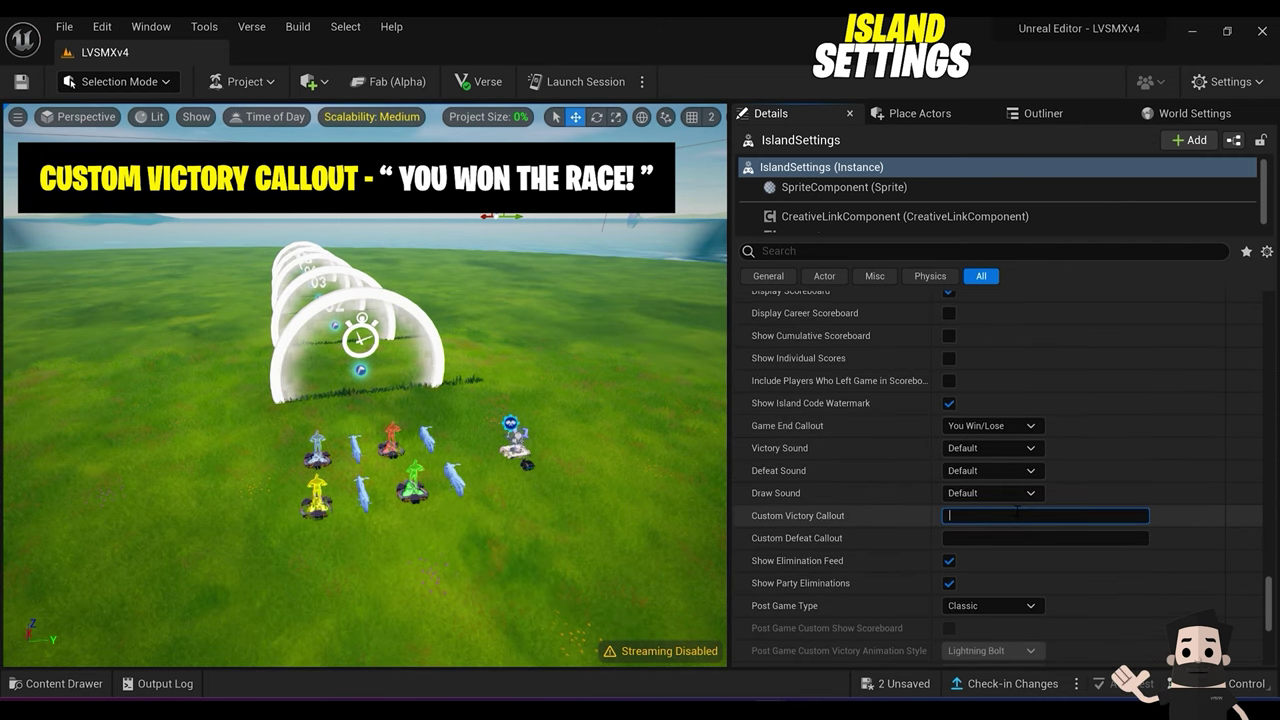
click(1006, 517)
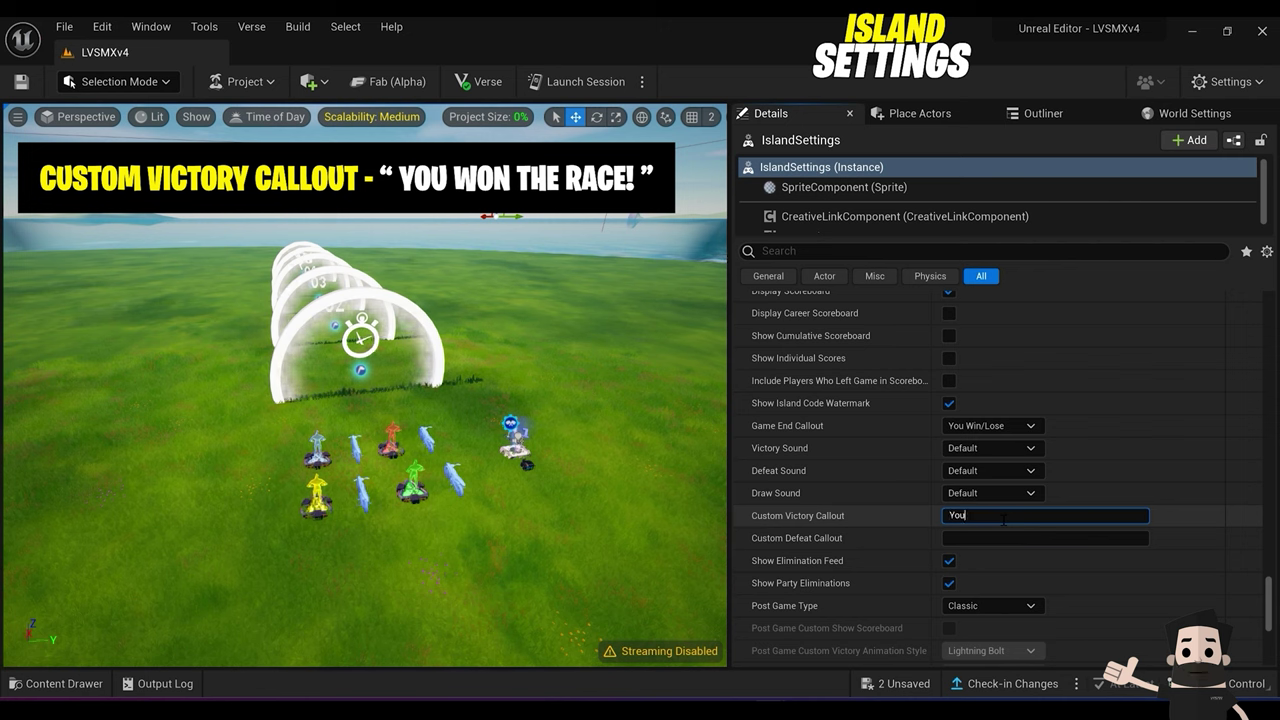
text(You Won Th)
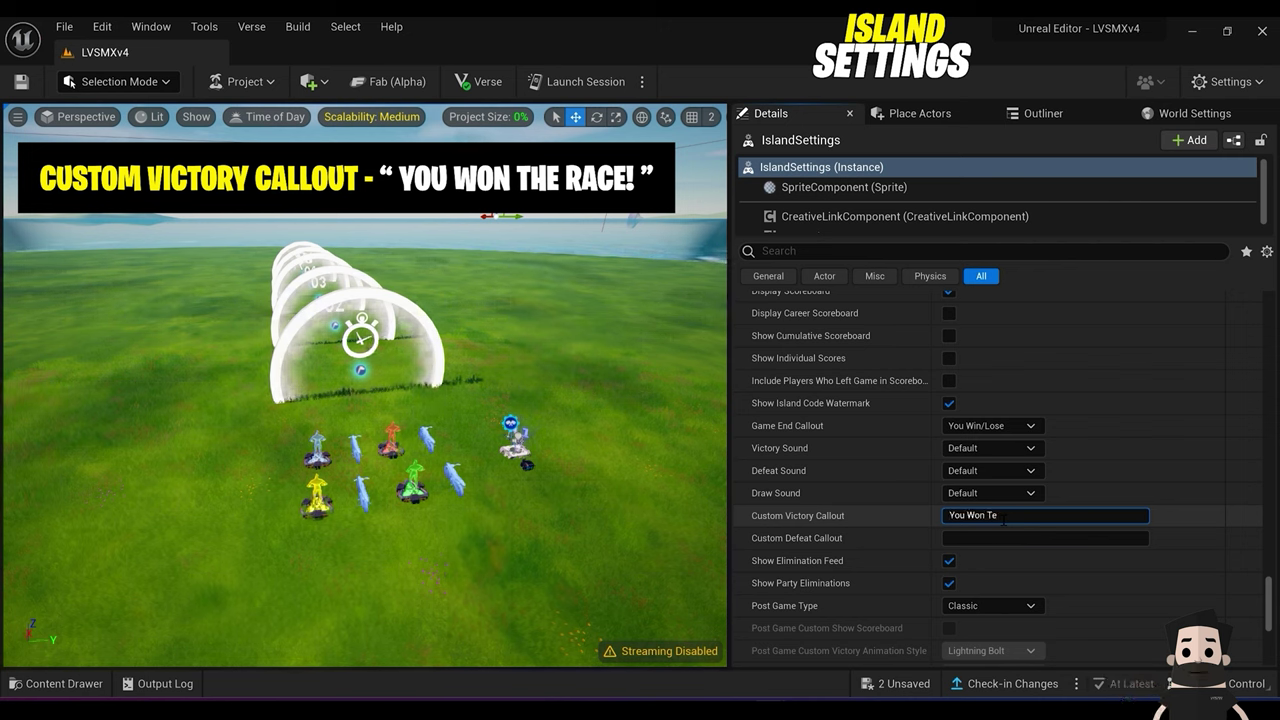
text(e Race!)
Step: Set the Custom Defeat Callout to "YOU LOSE! :[" and append ":]" to the Custom Victory Callout
click(1005, 538)
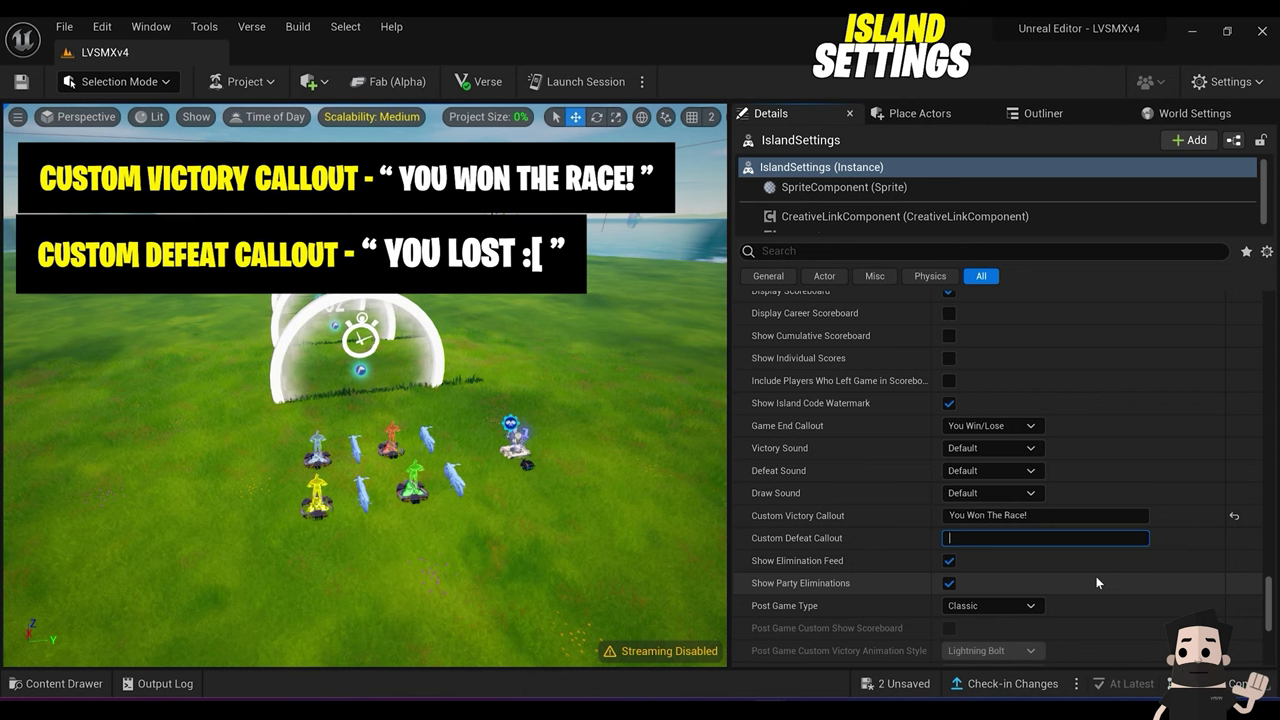
text(YOU LOSE! :[)
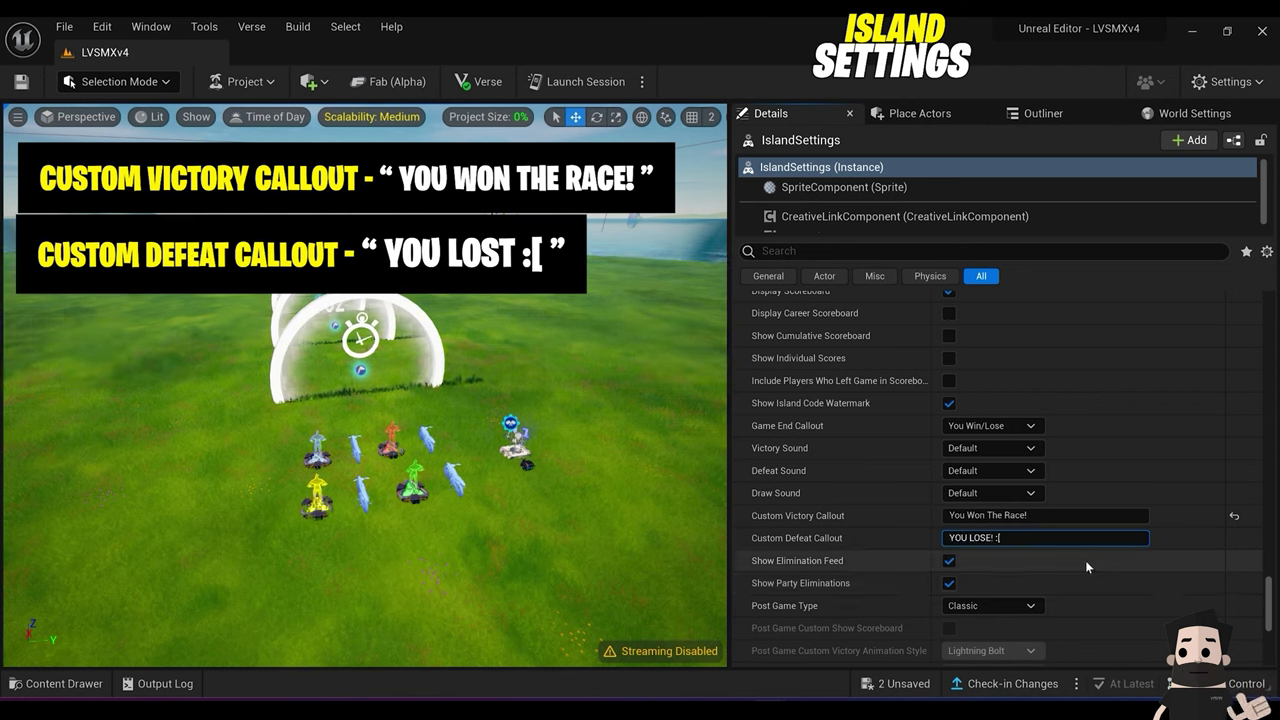
click(1141, 565)
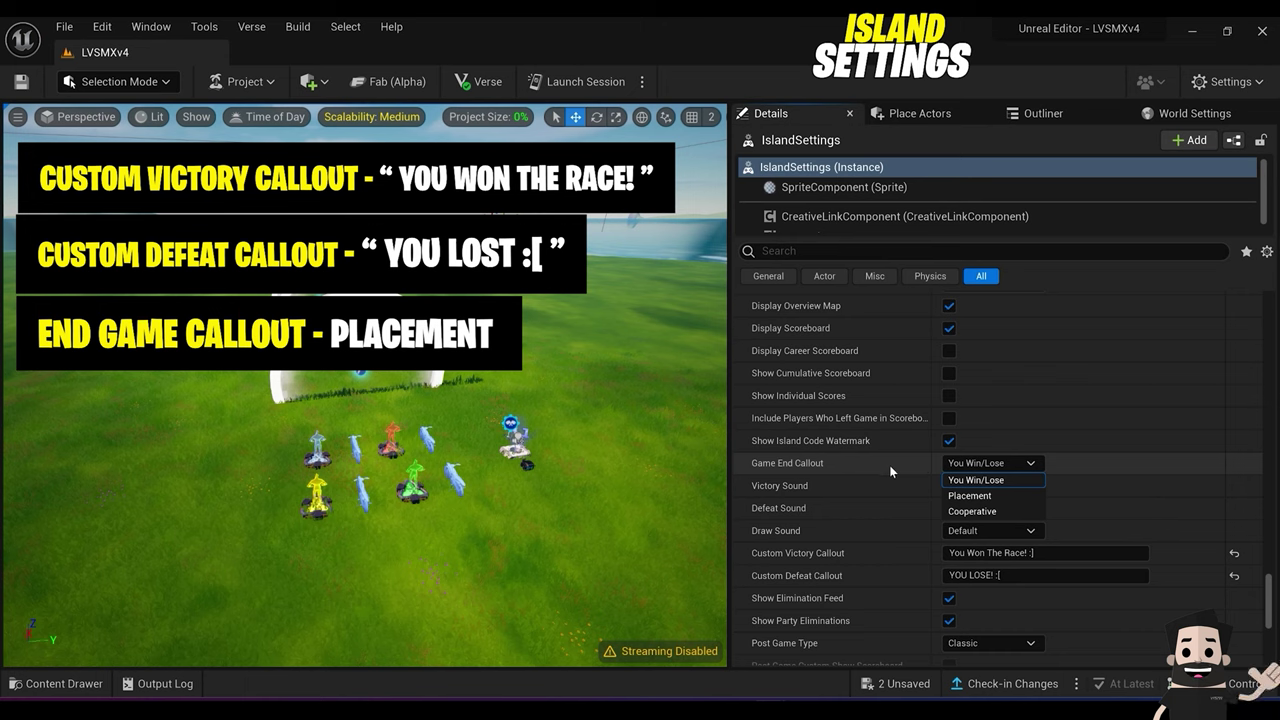
Step: Set the island's Game End Callout to Placement
click(886, 461)
click(1000, 463)
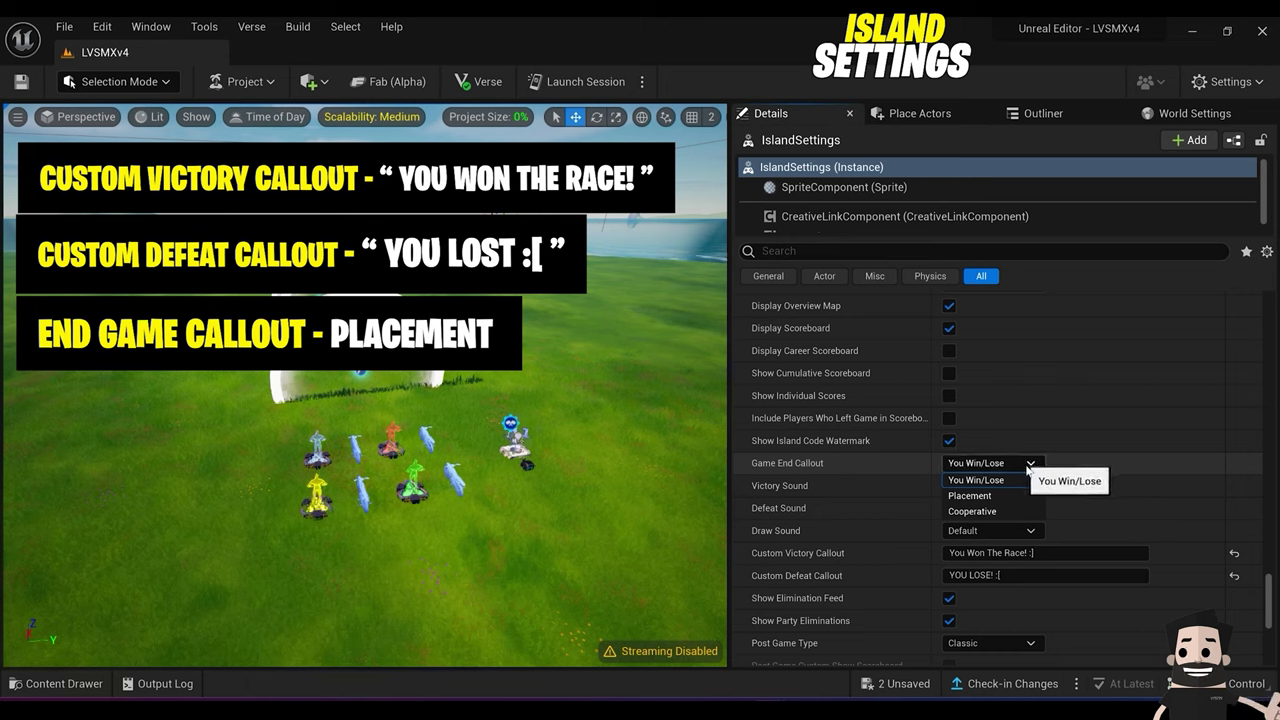
click(1015, 492)
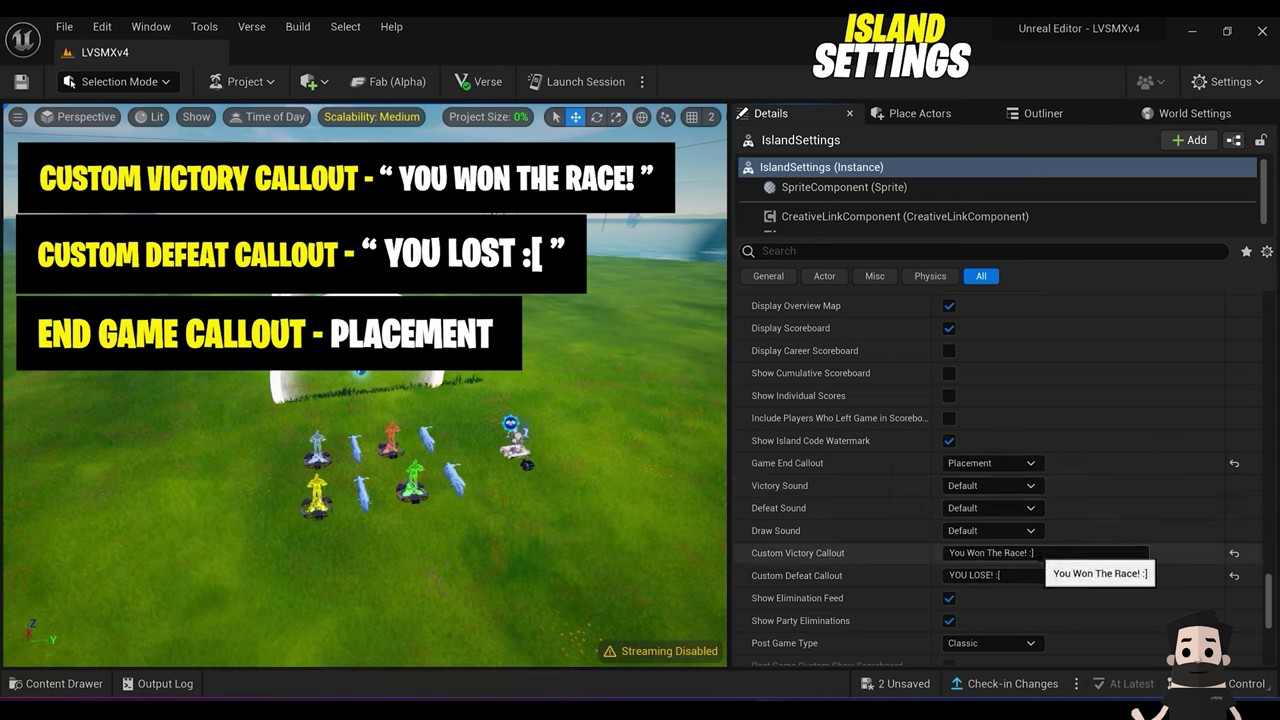
scroll(1053, 560, up, 3)
scroll(1056, 553, up, 2)
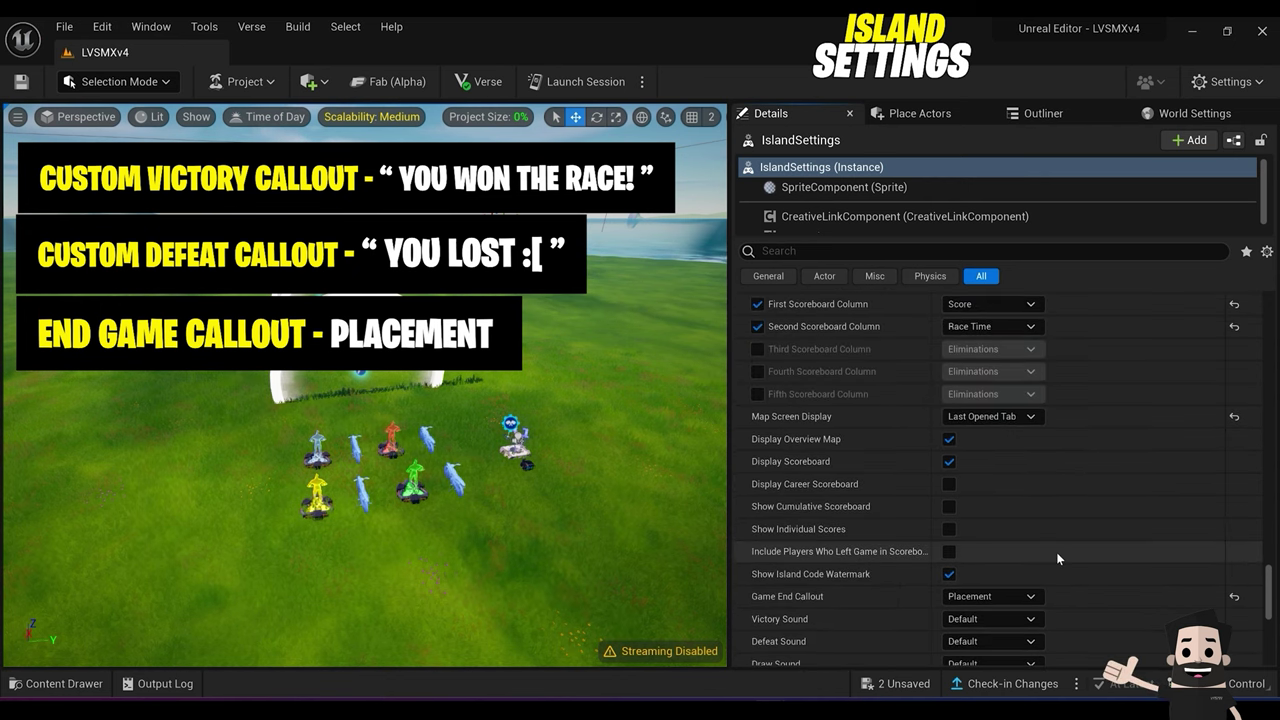
scroll(1056, 552, up, 5)
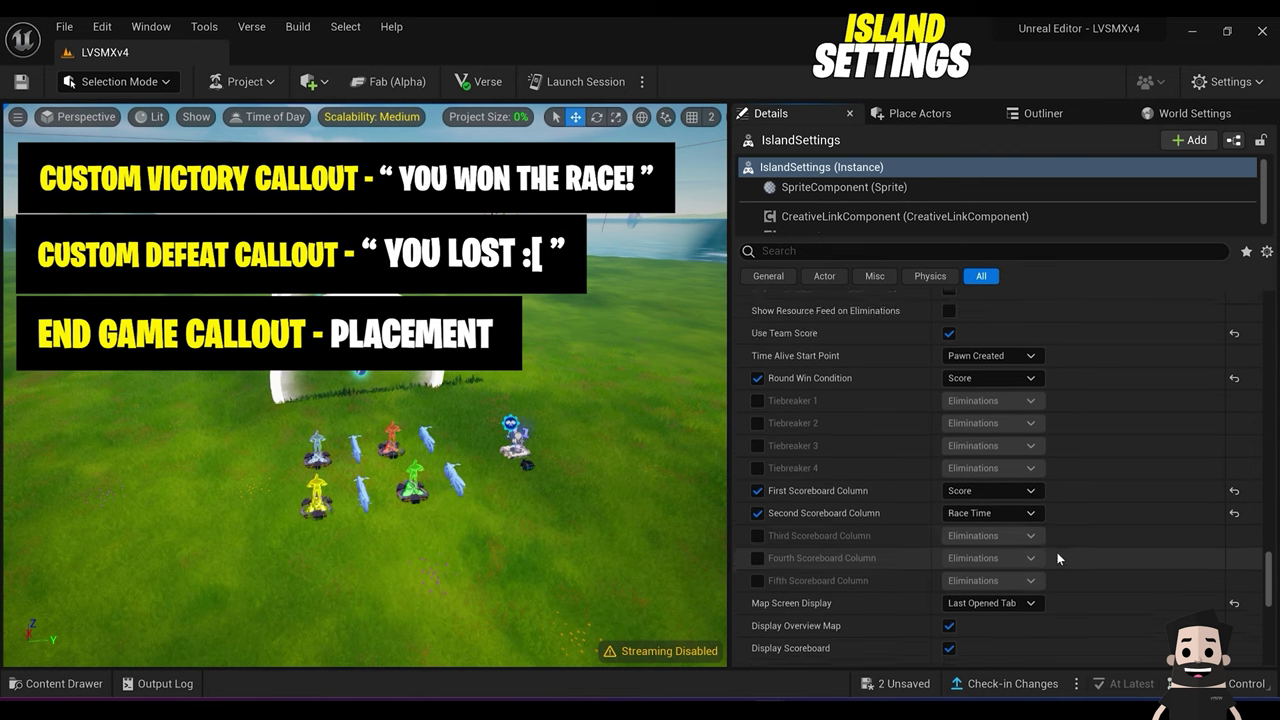
scroll(1057, 552, up, 6)
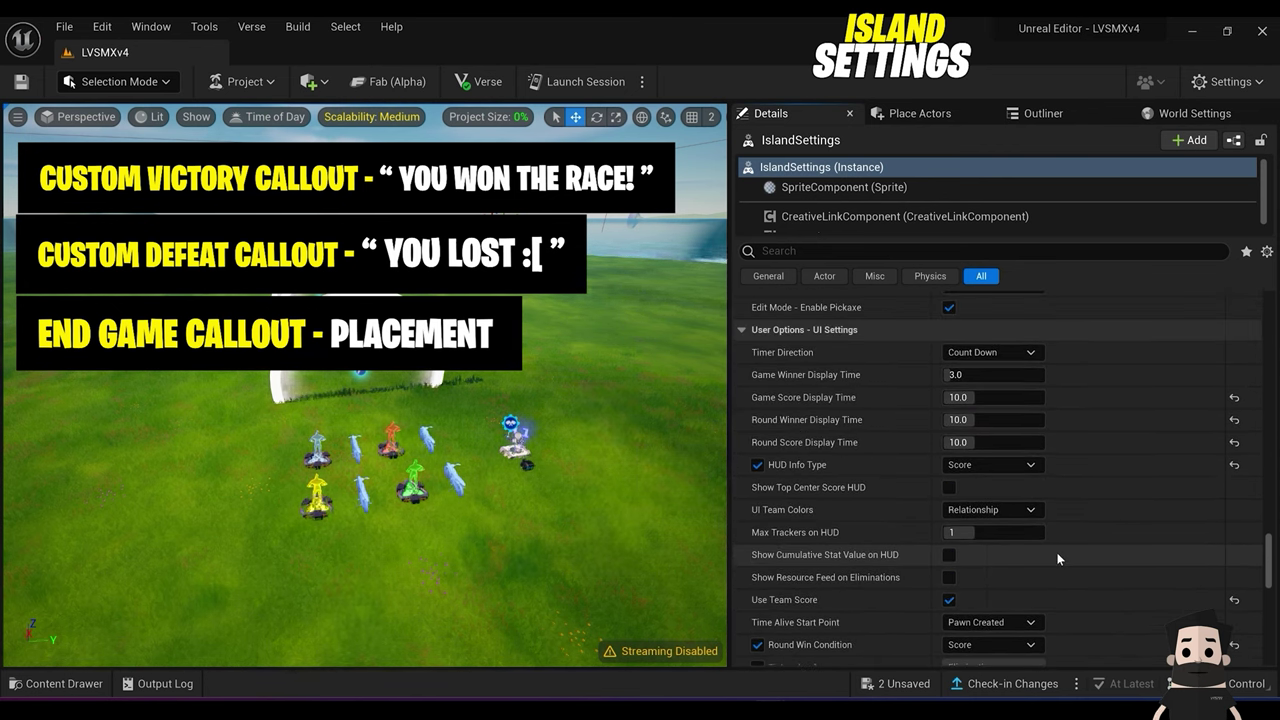
scroll(1057, 553, up, 1)
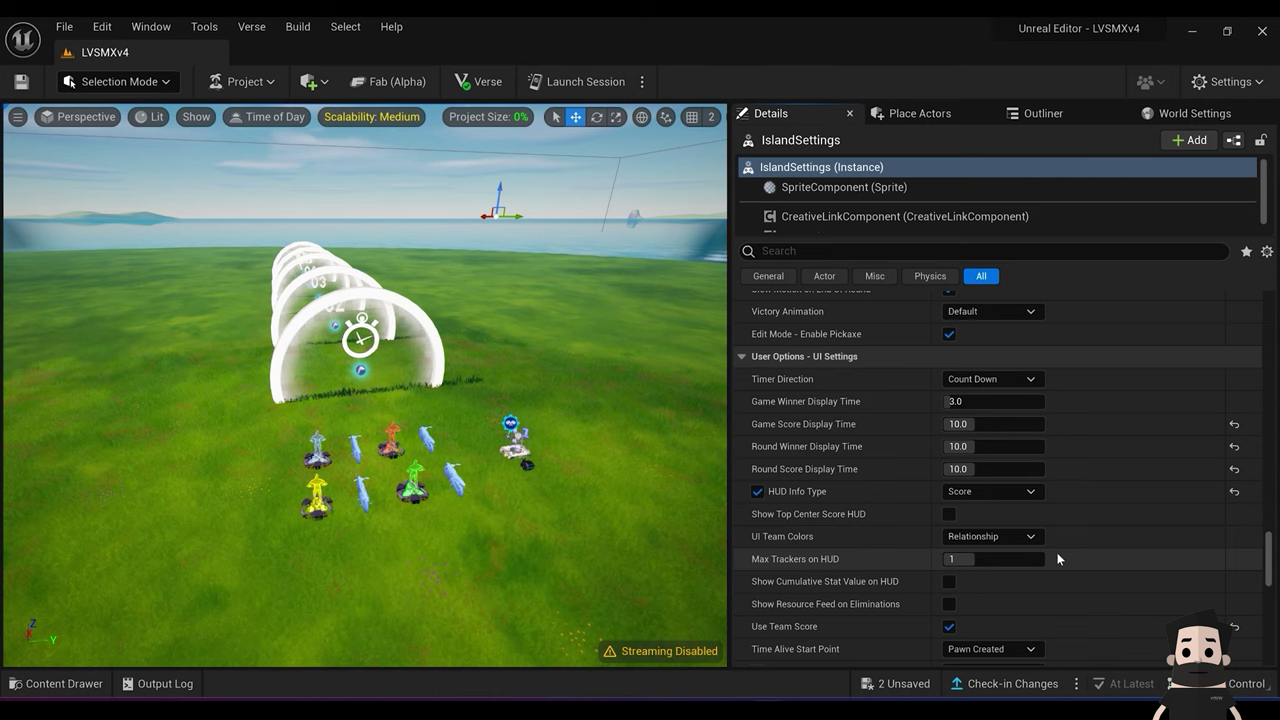
Step: Find the Timer Device in the Fortnite Devices folder and place it on the grass beside the Timed Objective and Score Manager
click(580, 575)
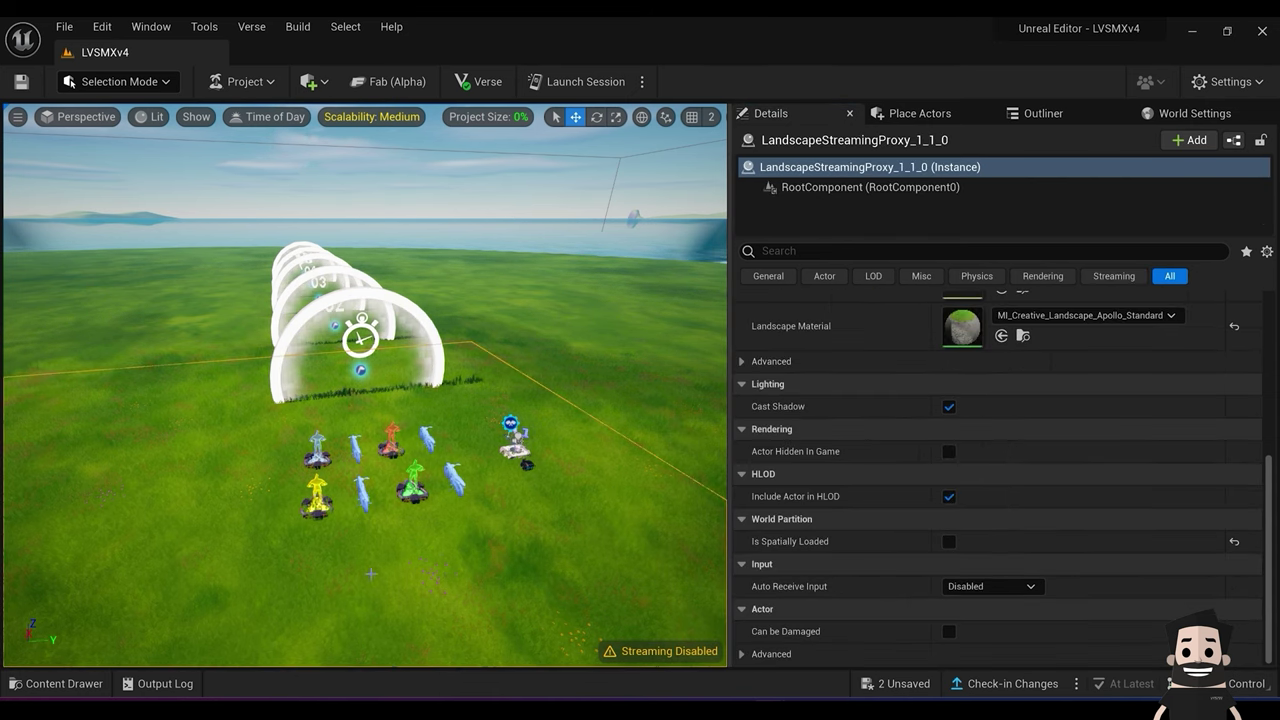
click(66, 684)
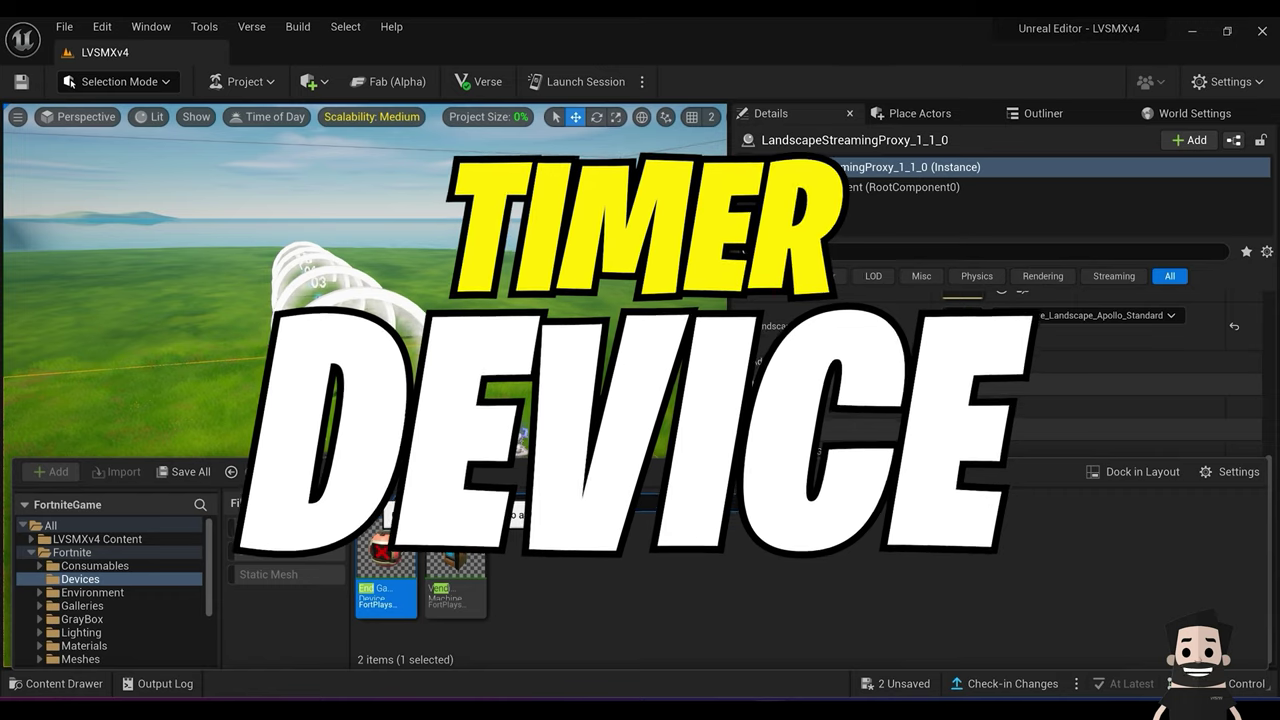
text(time)
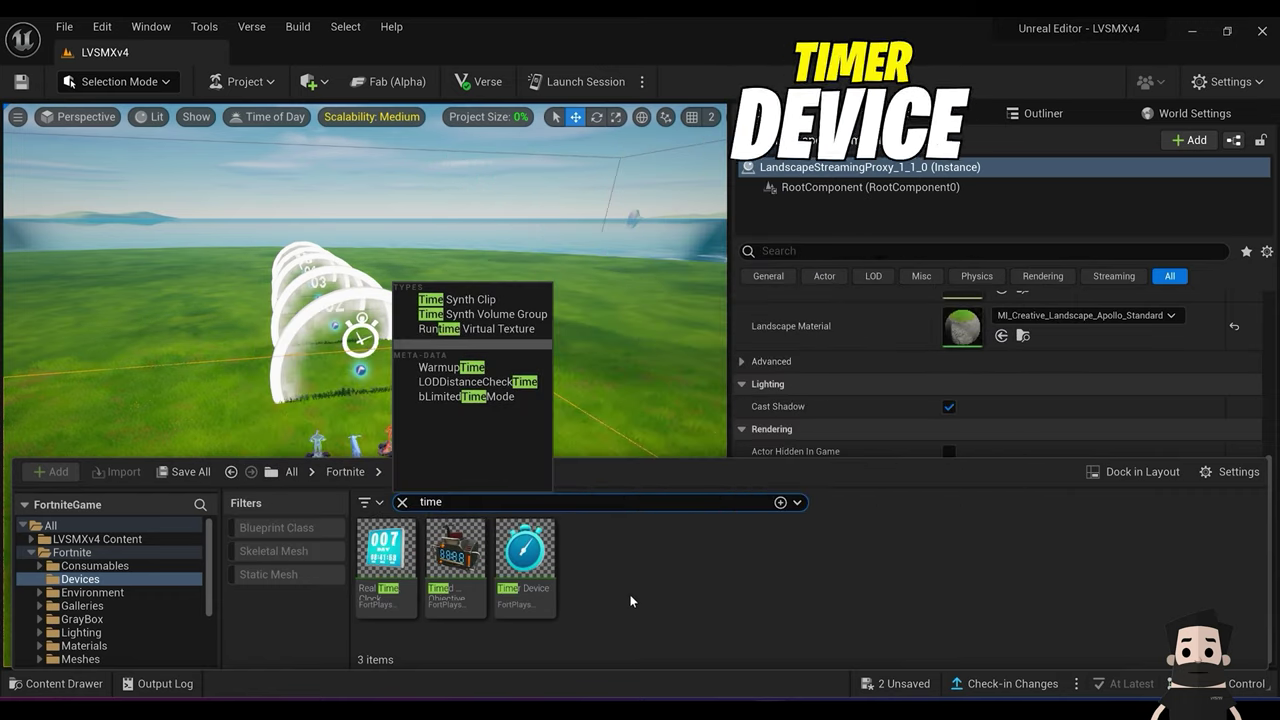
drag(525, 555, 506, 350)
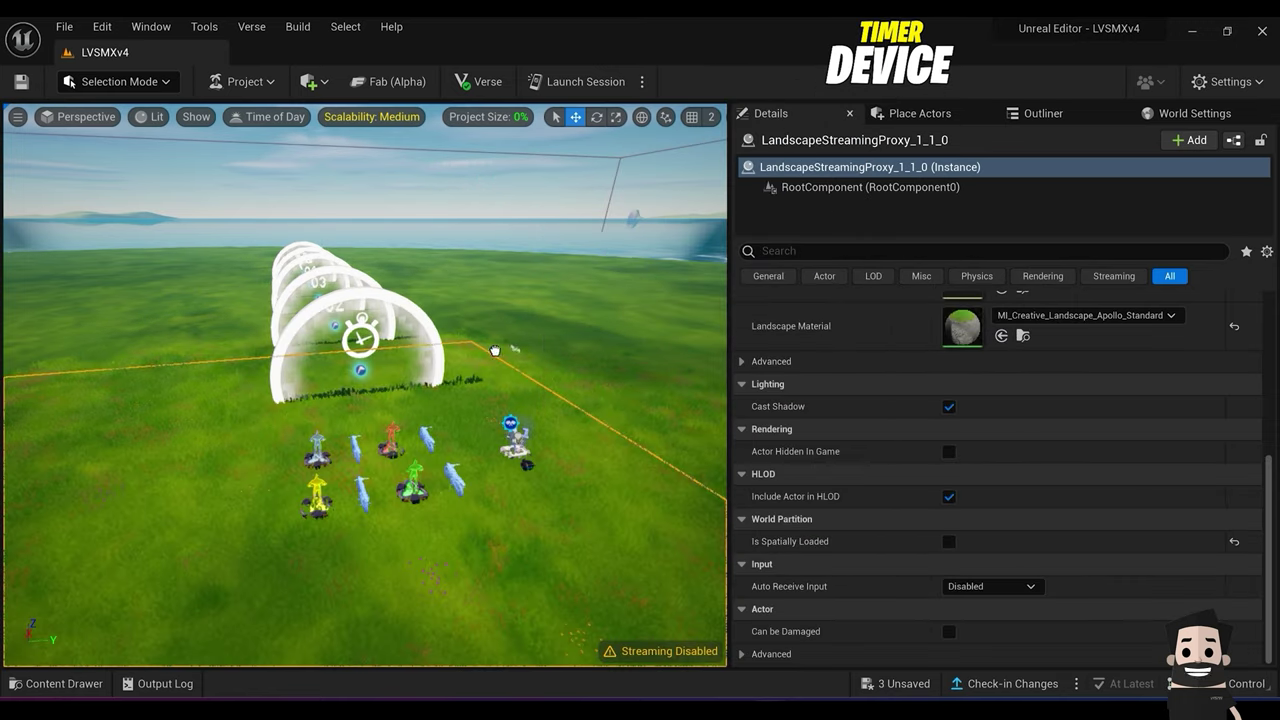
drag(520, 542, 520, 538)
right_drag(520, 538, 545, 532)
drag(466, 537, 490, 479)
Step: Add an element to the Timer Device's Start function and bind it to the Timed Objective's On Completed event
scroll(934, 476, down, 10)
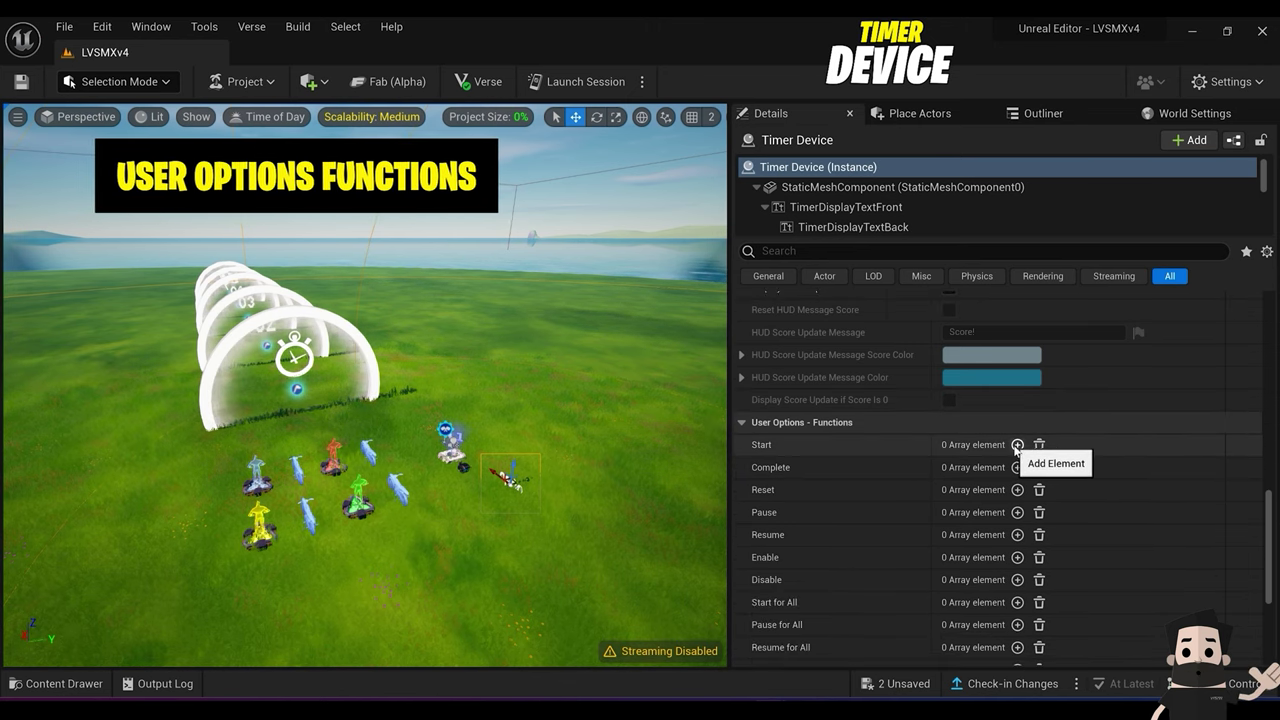
click(1016, 444)
click(1080, 466)
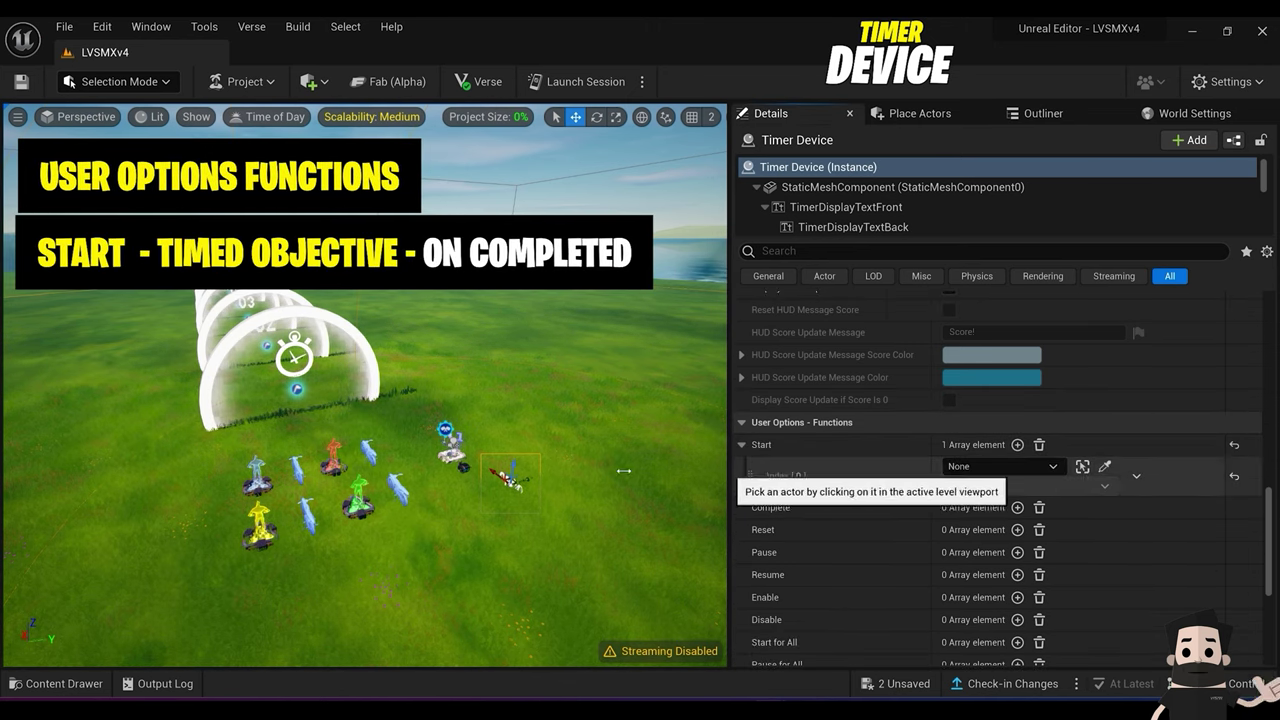
scroll(485, 478, up, 2)
scroll(485, 478, up, 3)
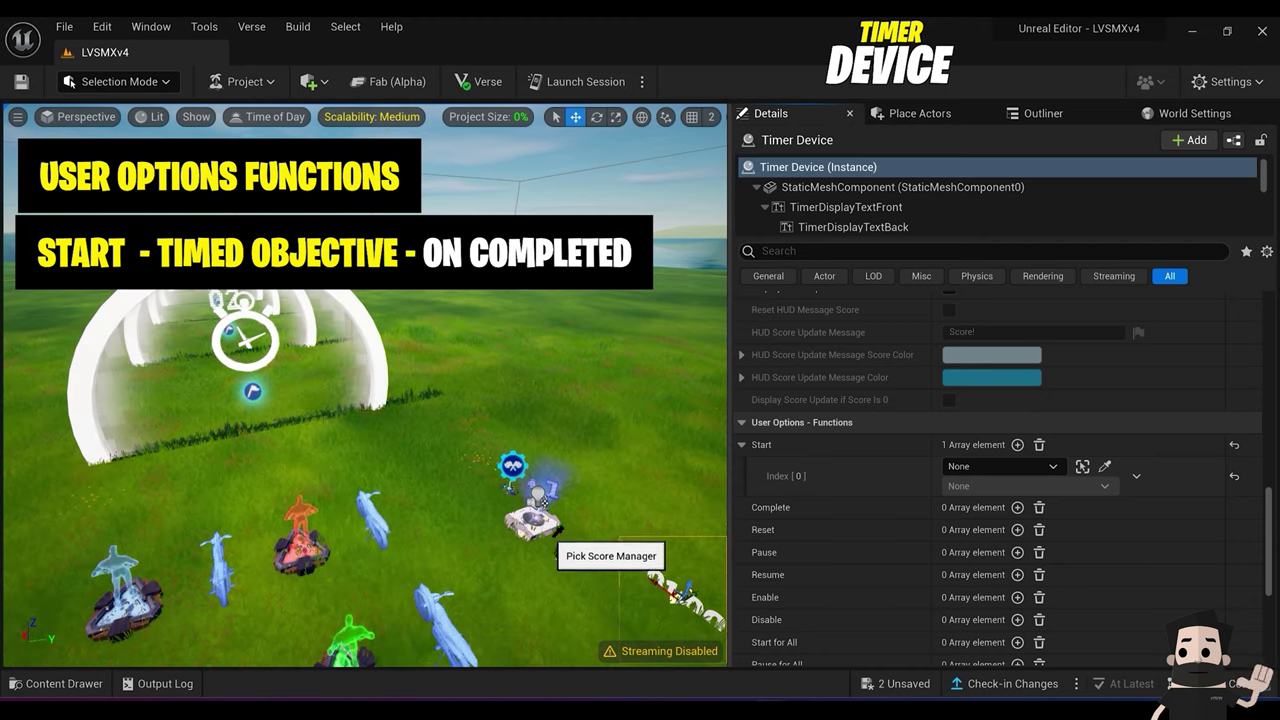
click(572, 550)
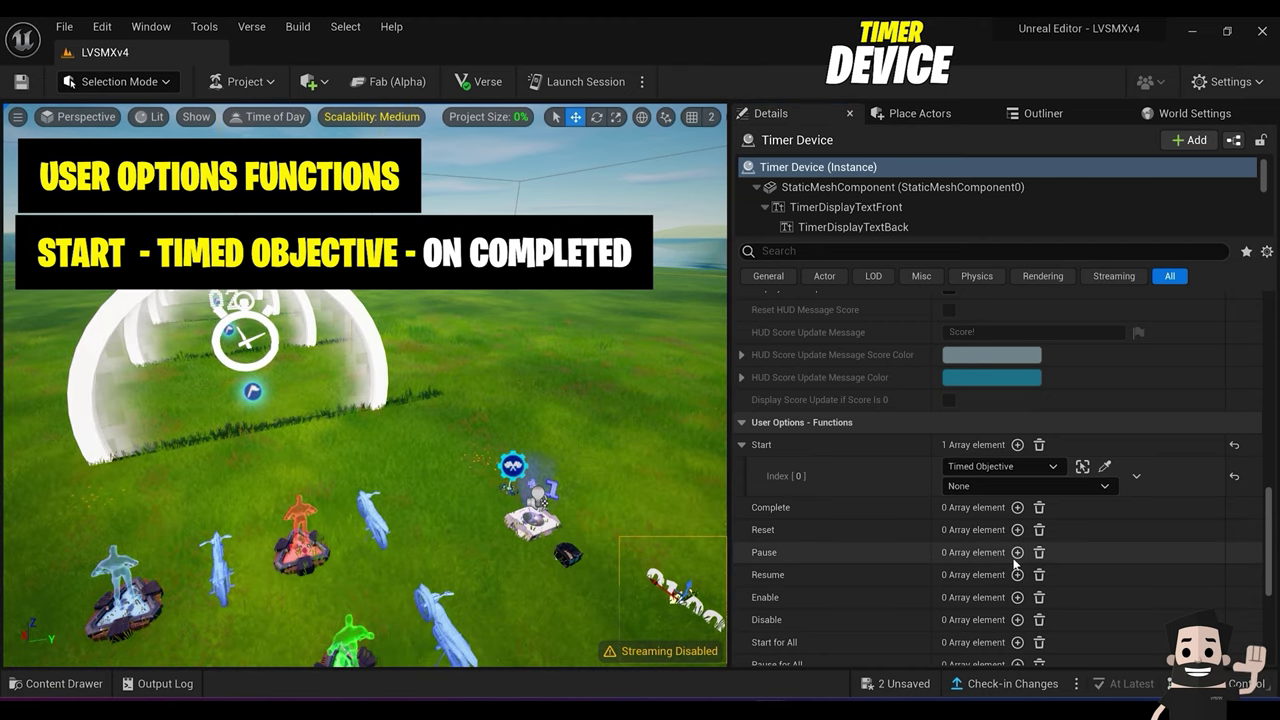
click(1091, 489)
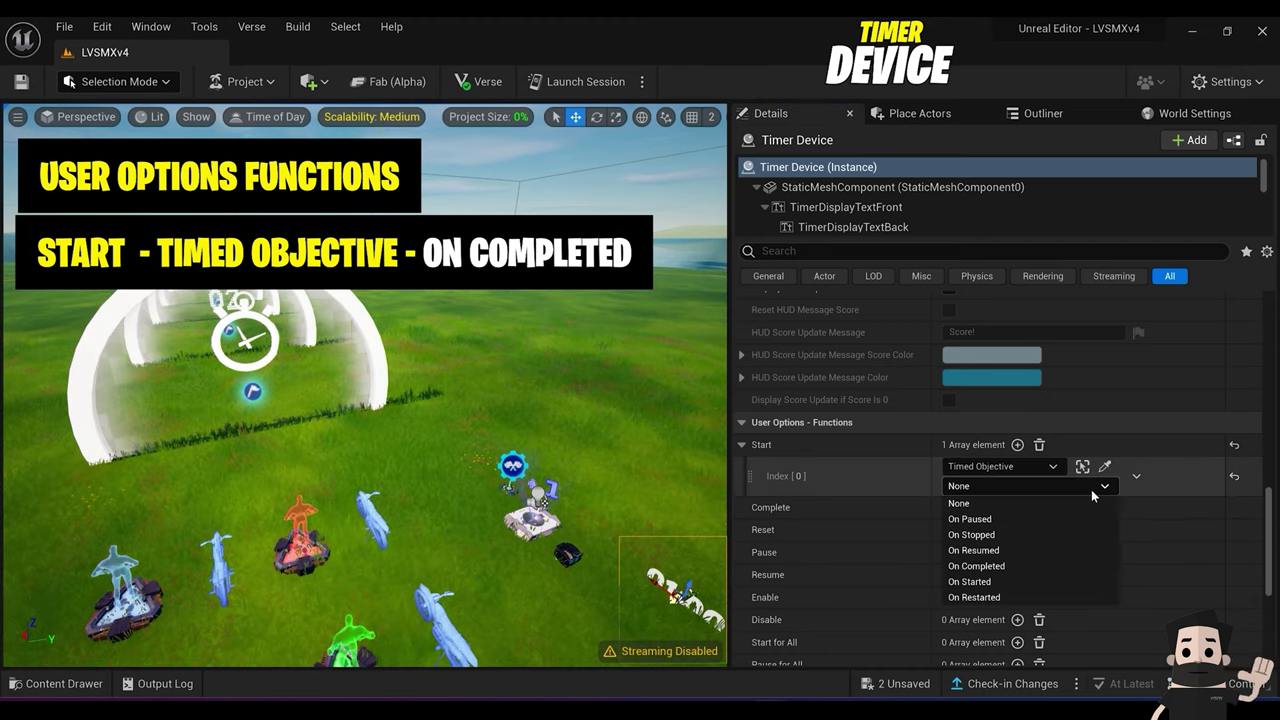
click(1020, 566)
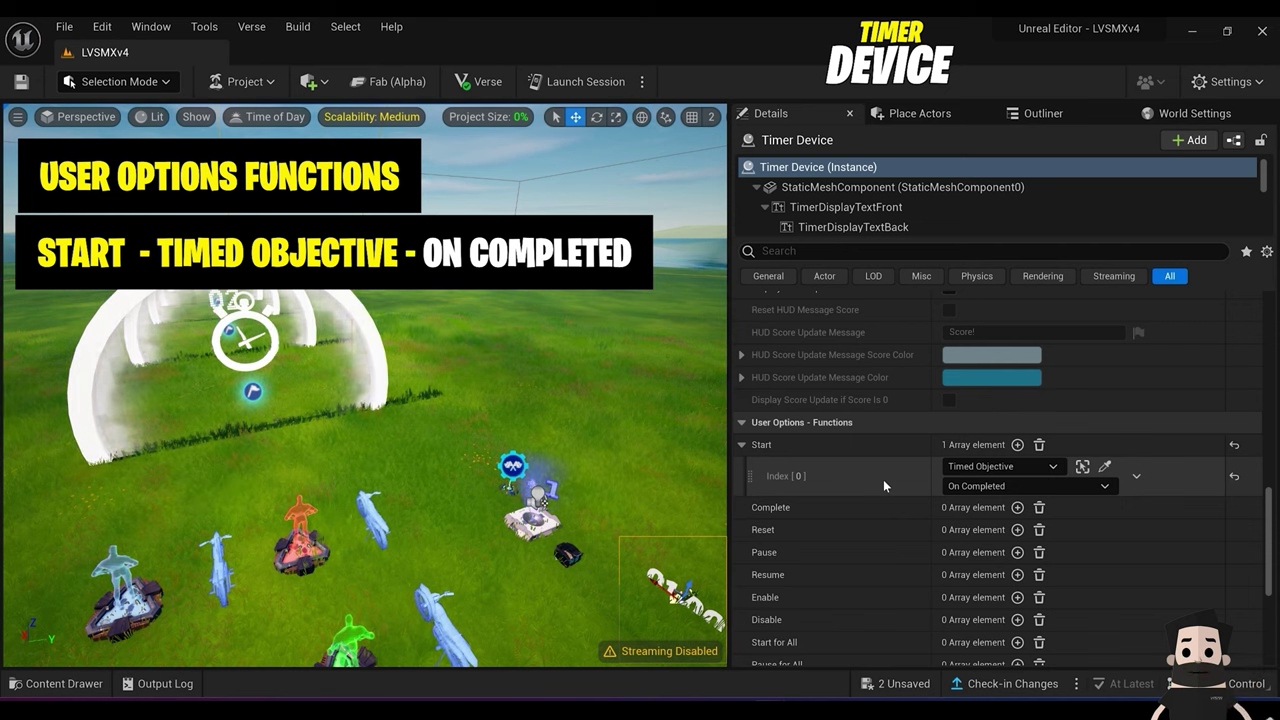
Step: Set the Timed Objective's Timer Label Text to "RACE STARTS IN..."
click(567, 551)
scroll(1116, 456, up, 10)
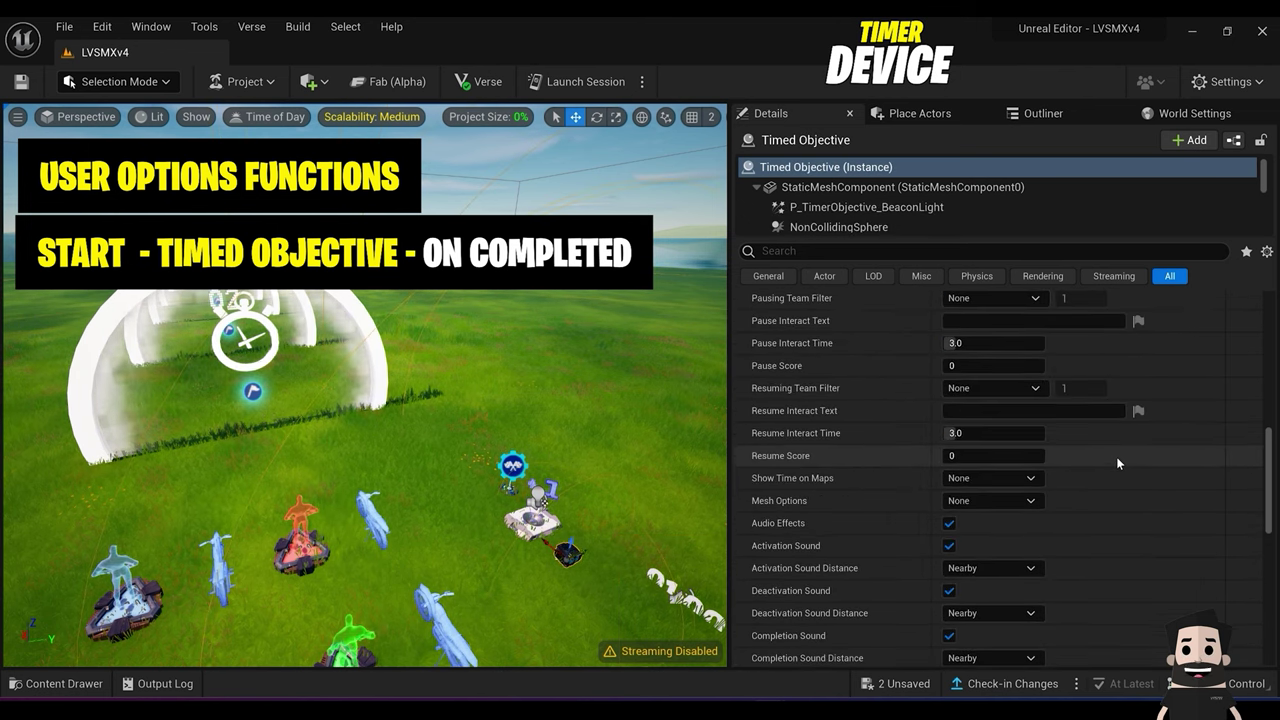
scroll(1100, 452, up, 8)
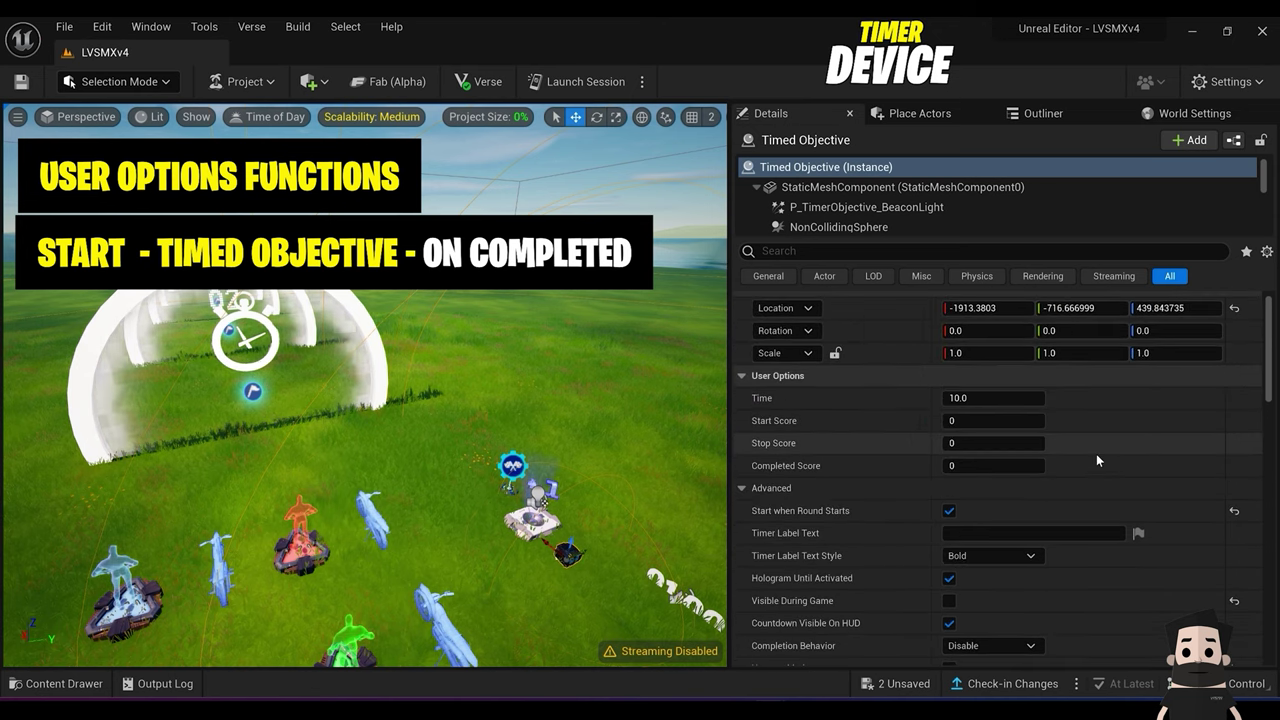
click(1028, 533)
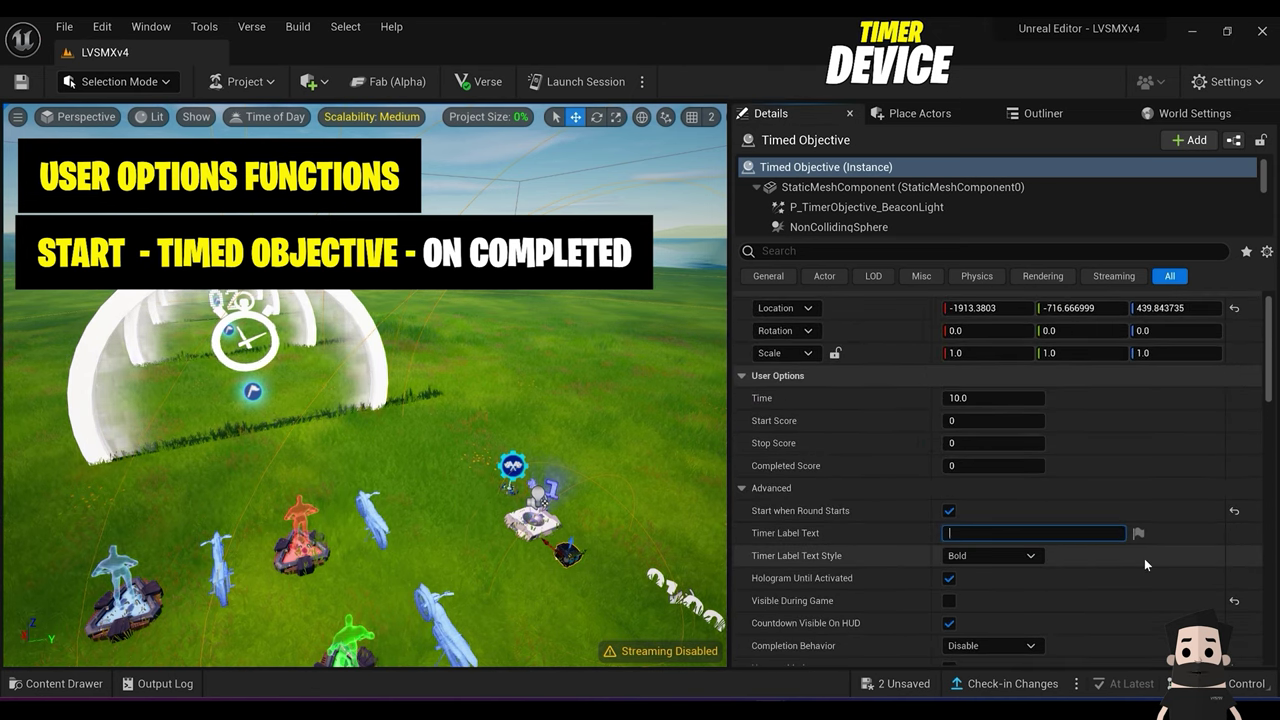
text(RACE STAR)
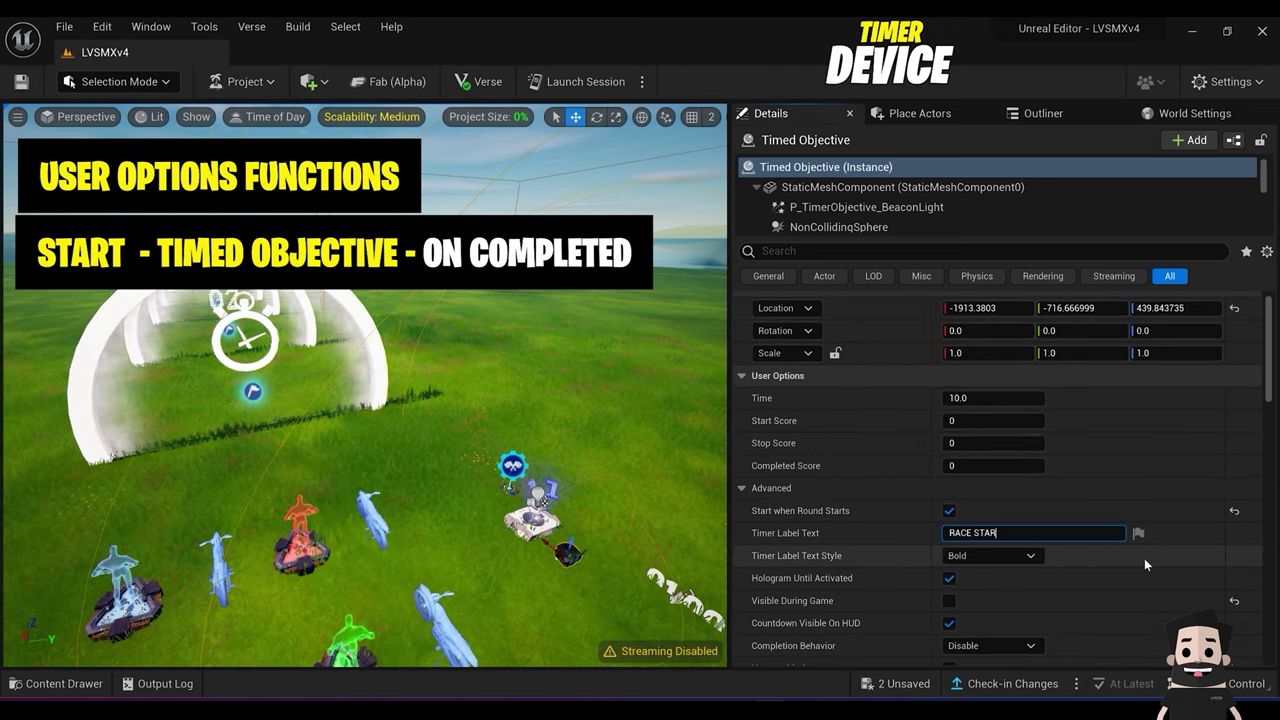
text(TS IN..)
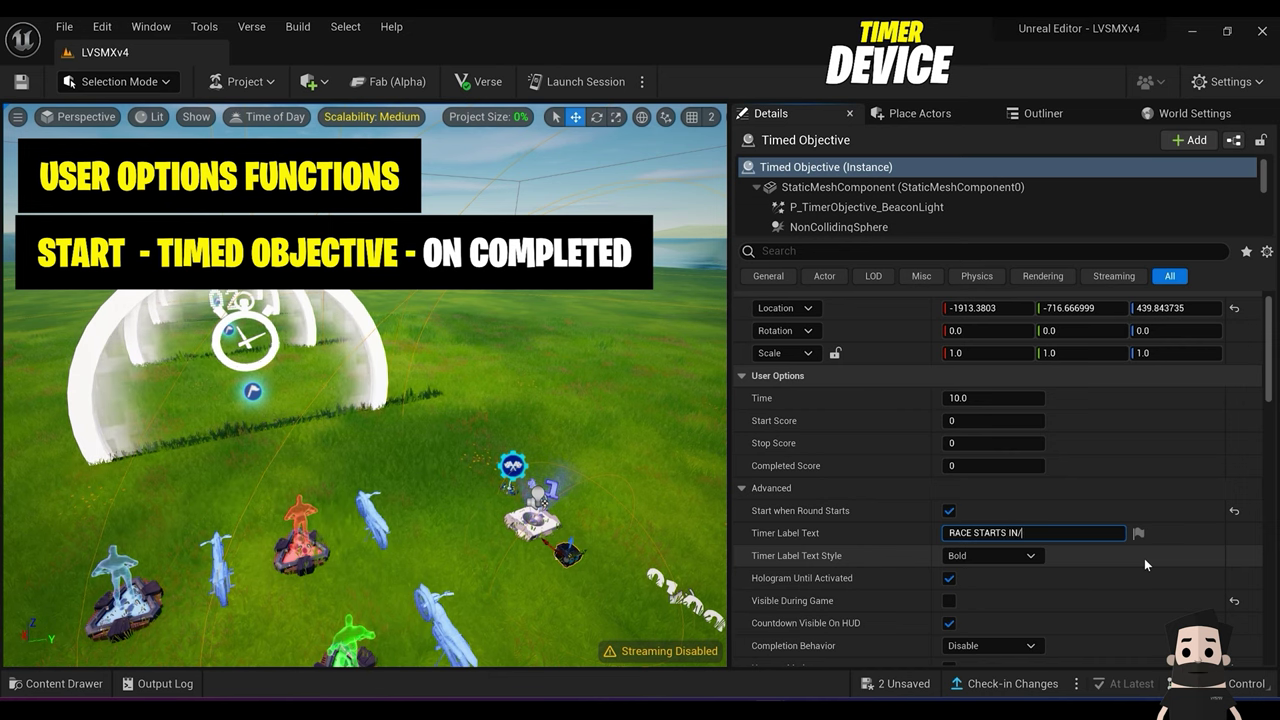
text(.)
key(Return)
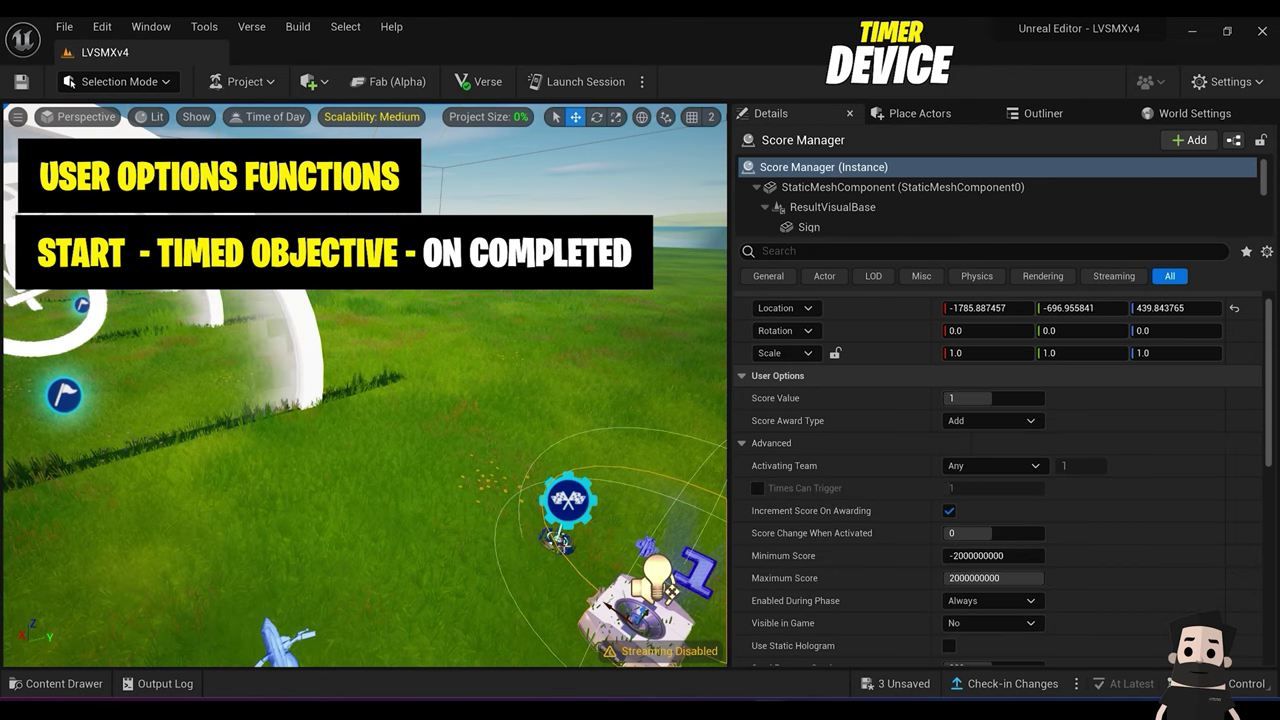
Step: Select the Timer Device beside the Timed Objective and set its Timer Name to "Race Time"
right_drag(424, 440, 507, 455)
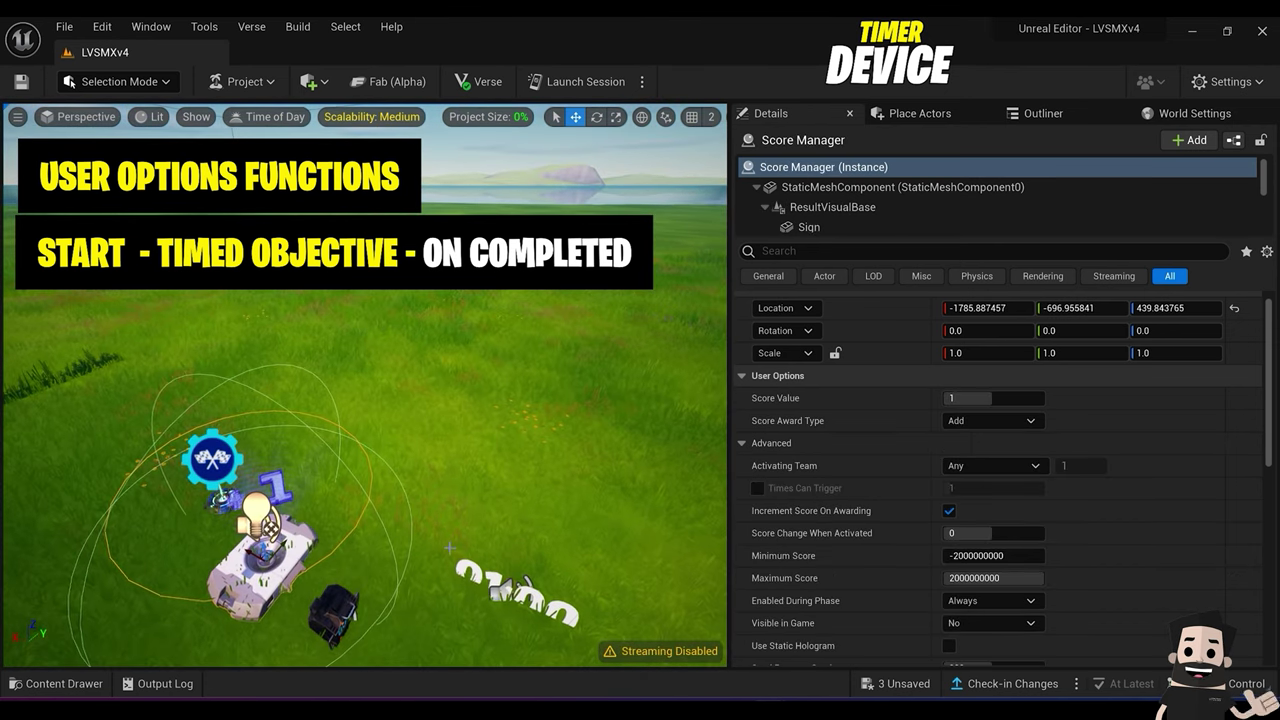
click(508, 590)
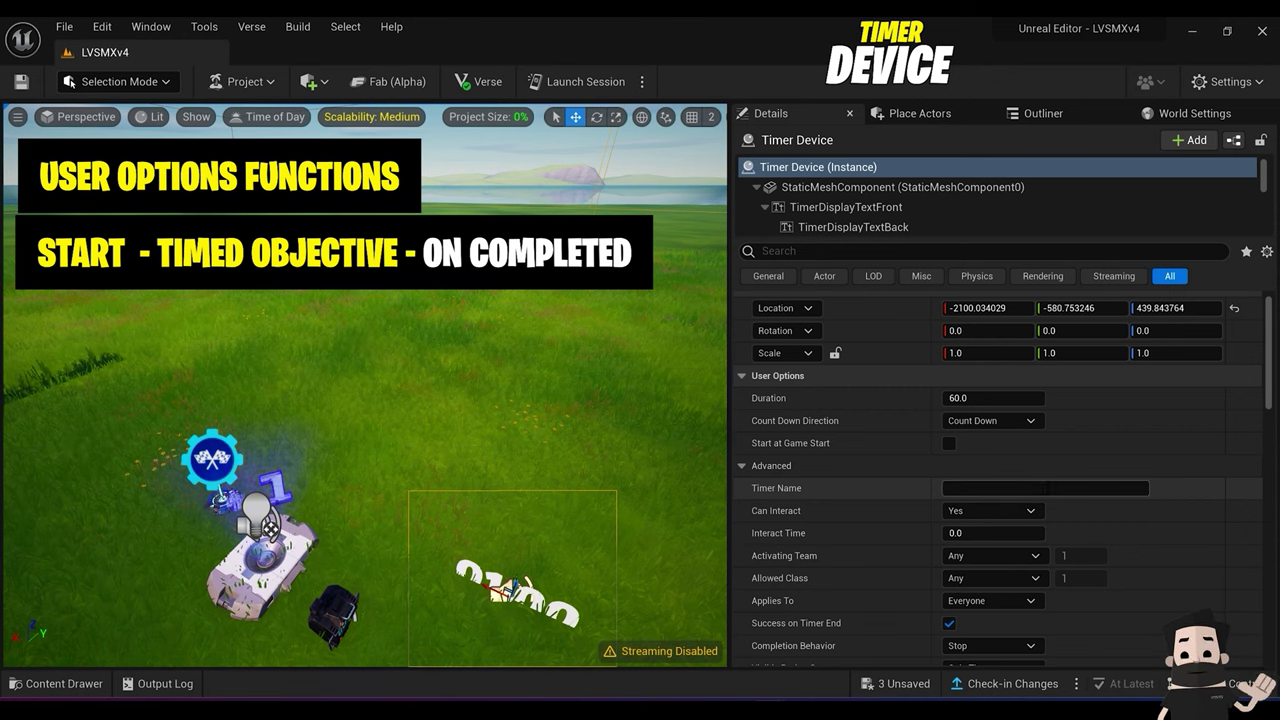
click(1048, 488)
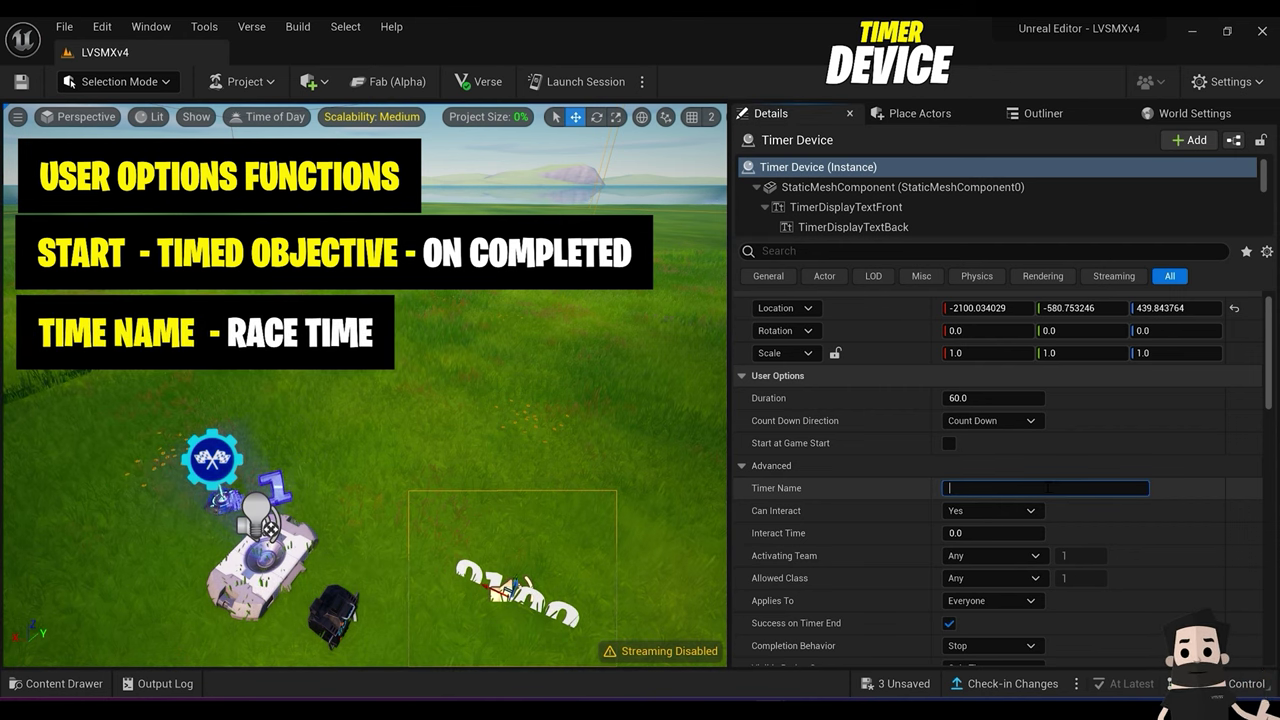
text(Race Time)
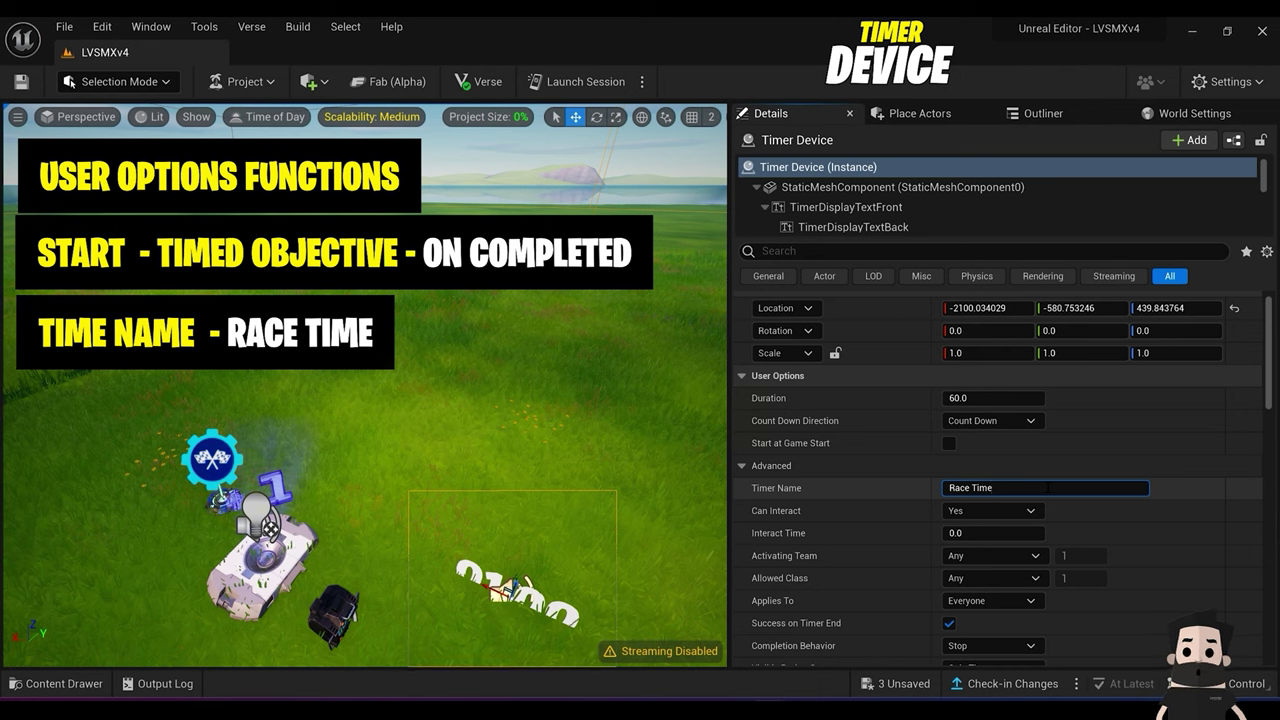
click(1060, 462)
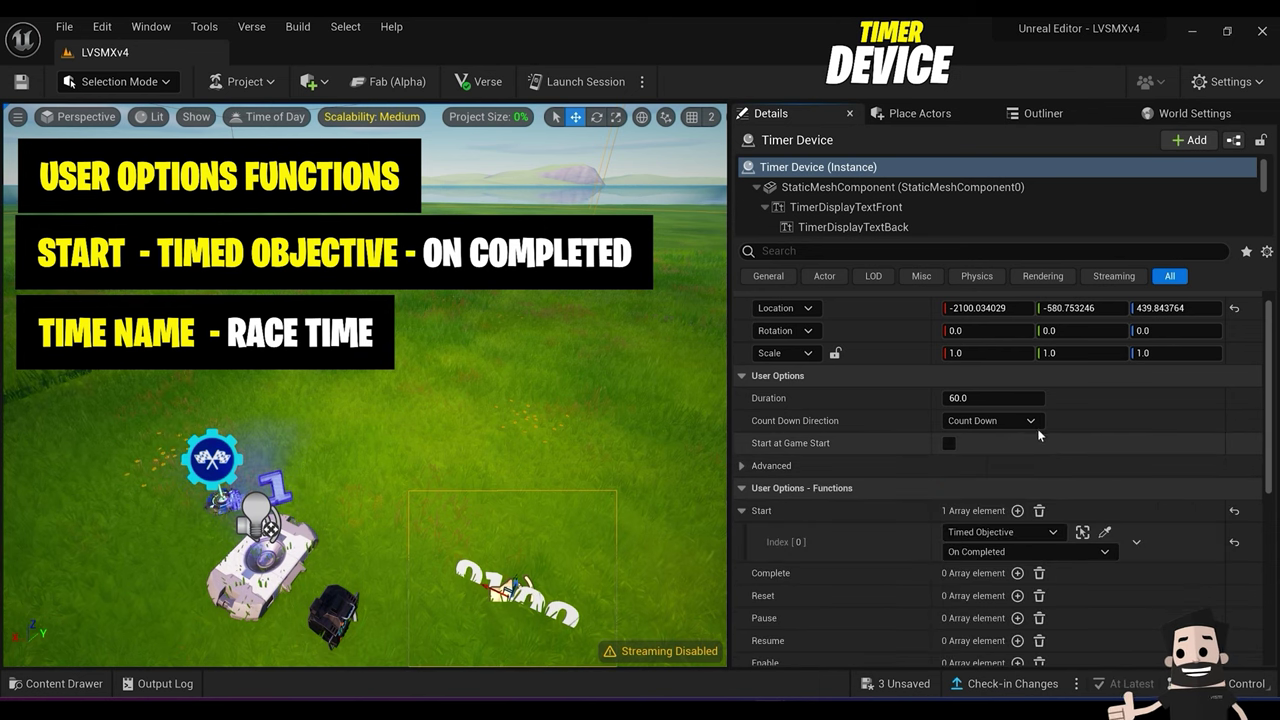
Step: Set the Timer Device's Count Down Direction to Count Up and its Duration to 3600
click(1031, 421)
click(1005, 451)
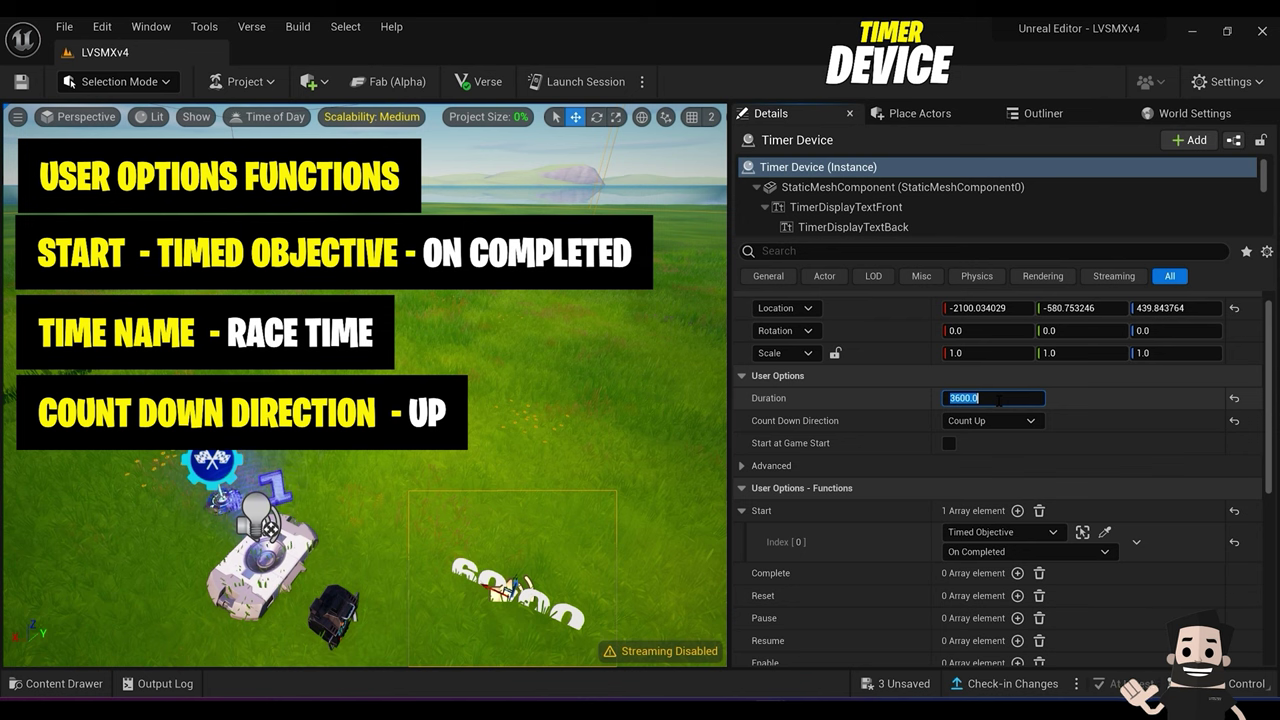
click(1142, 438)
scroll(1142, 437, down, 1)
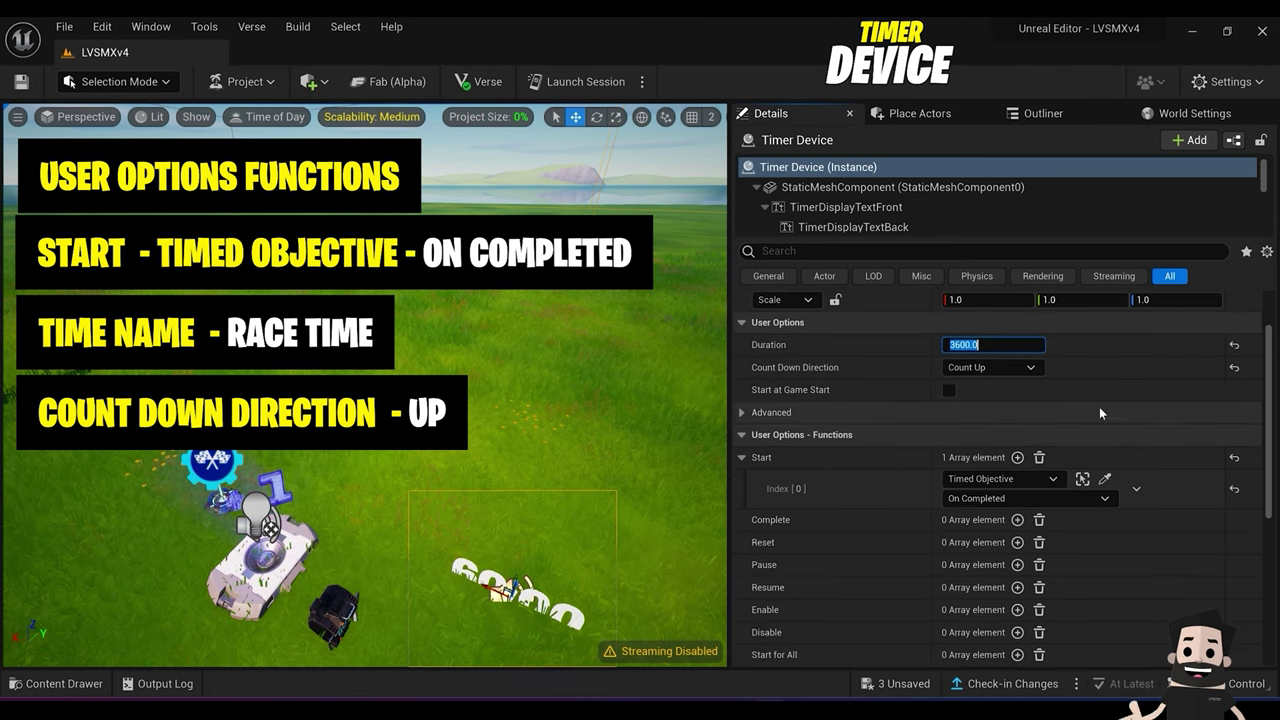
Step: Add an element to the Timer Device's Start for All function and bind it to the Timed Objective's On Completed event
click(1060, 410)
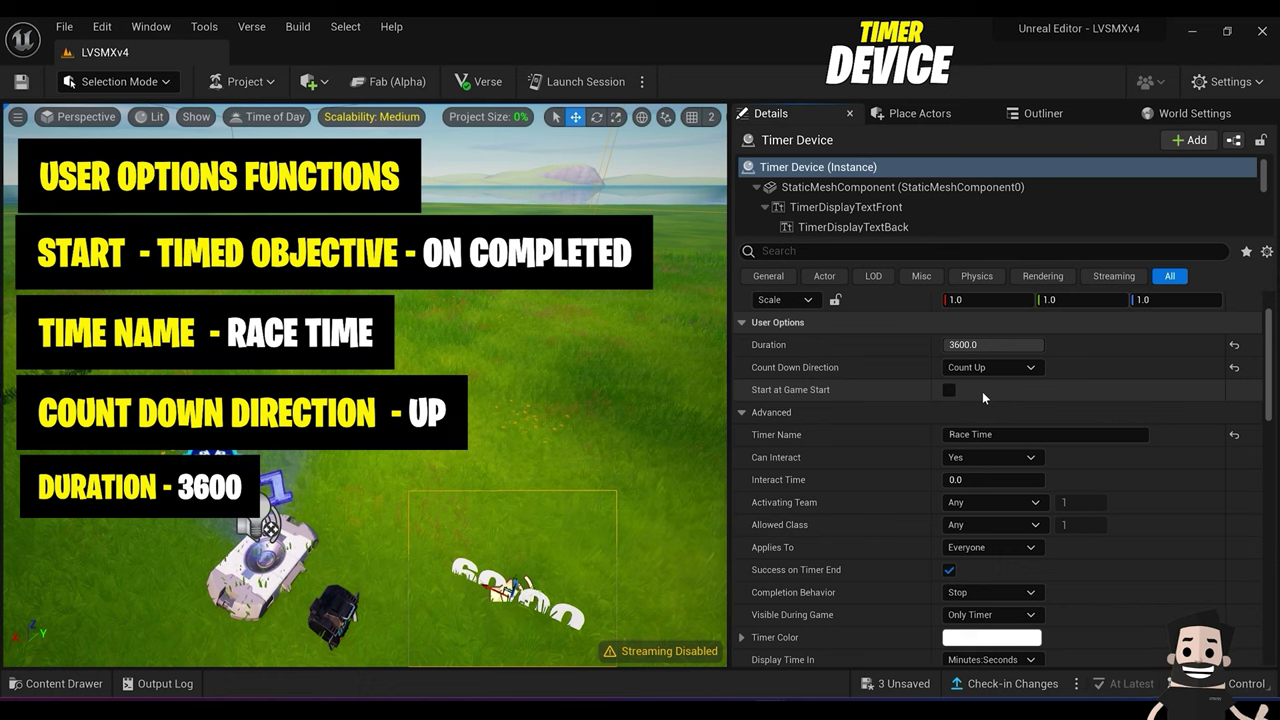
scroll(982, 391, down, 1)
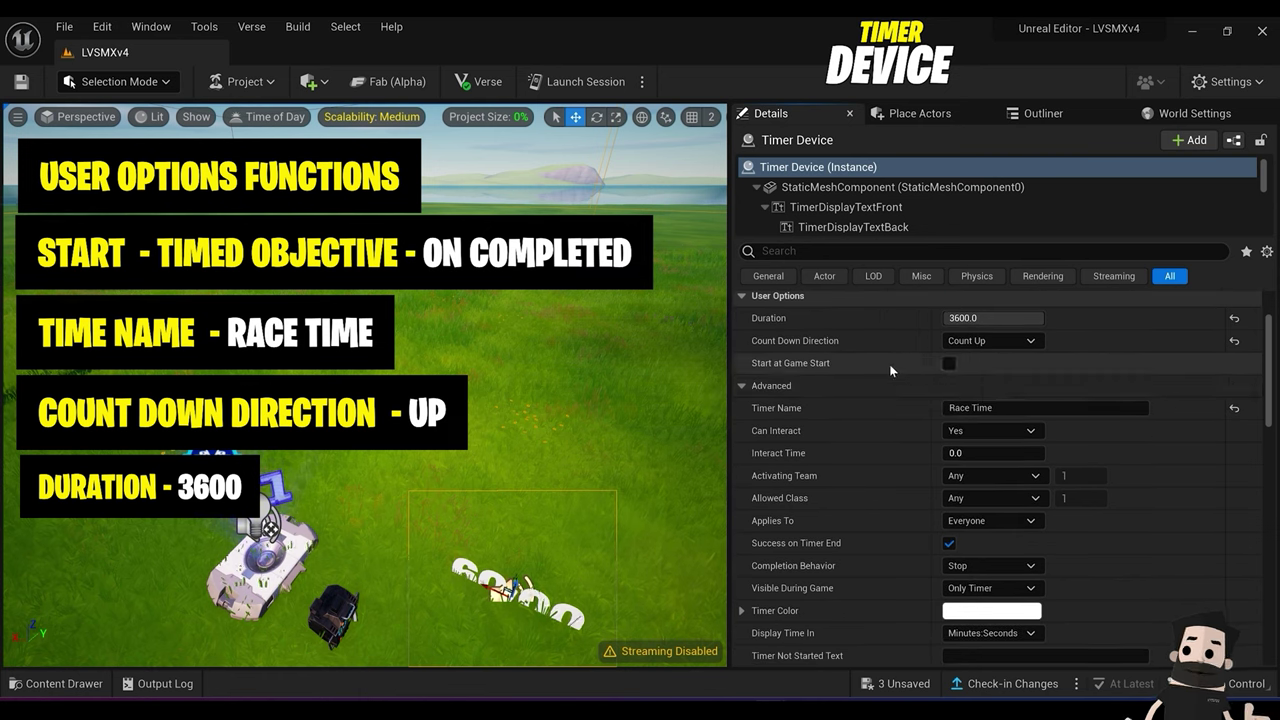
scroll(1022, 382, down, 6)
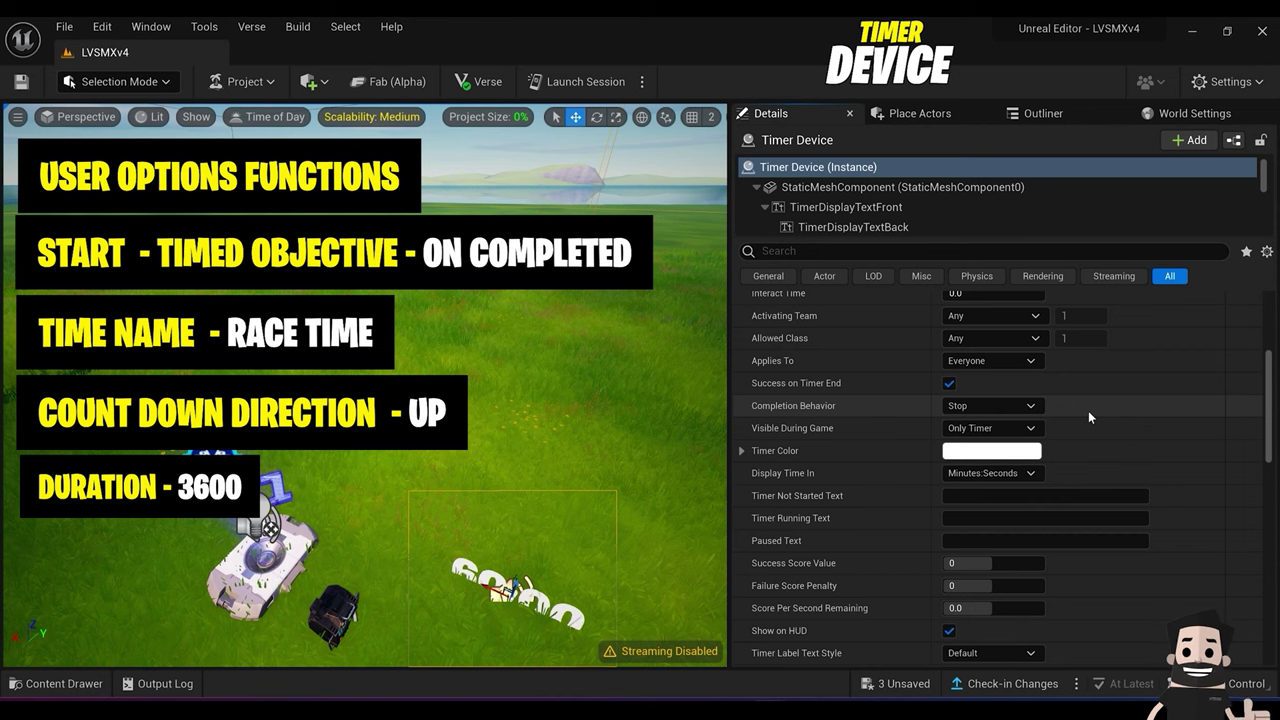
scroll(1088, 415, up, 3)
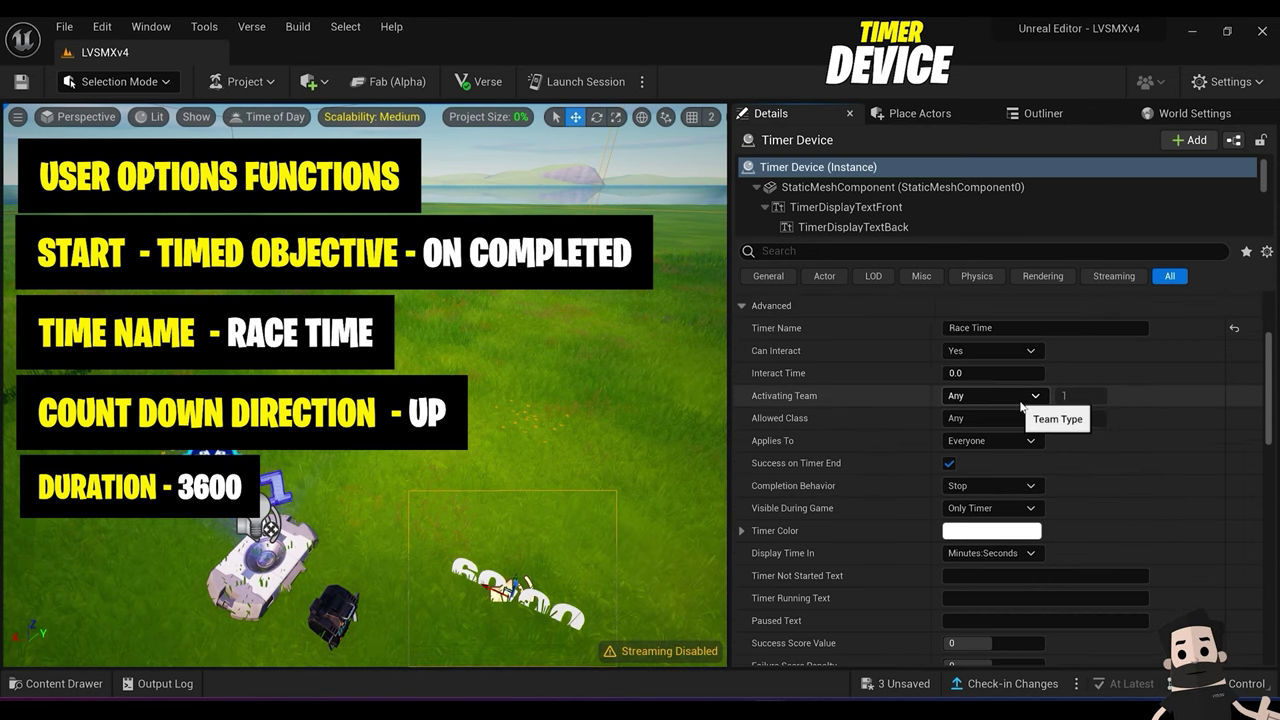
scroll(990, 460, down, 10)
scroll(994, 512, down, 2)
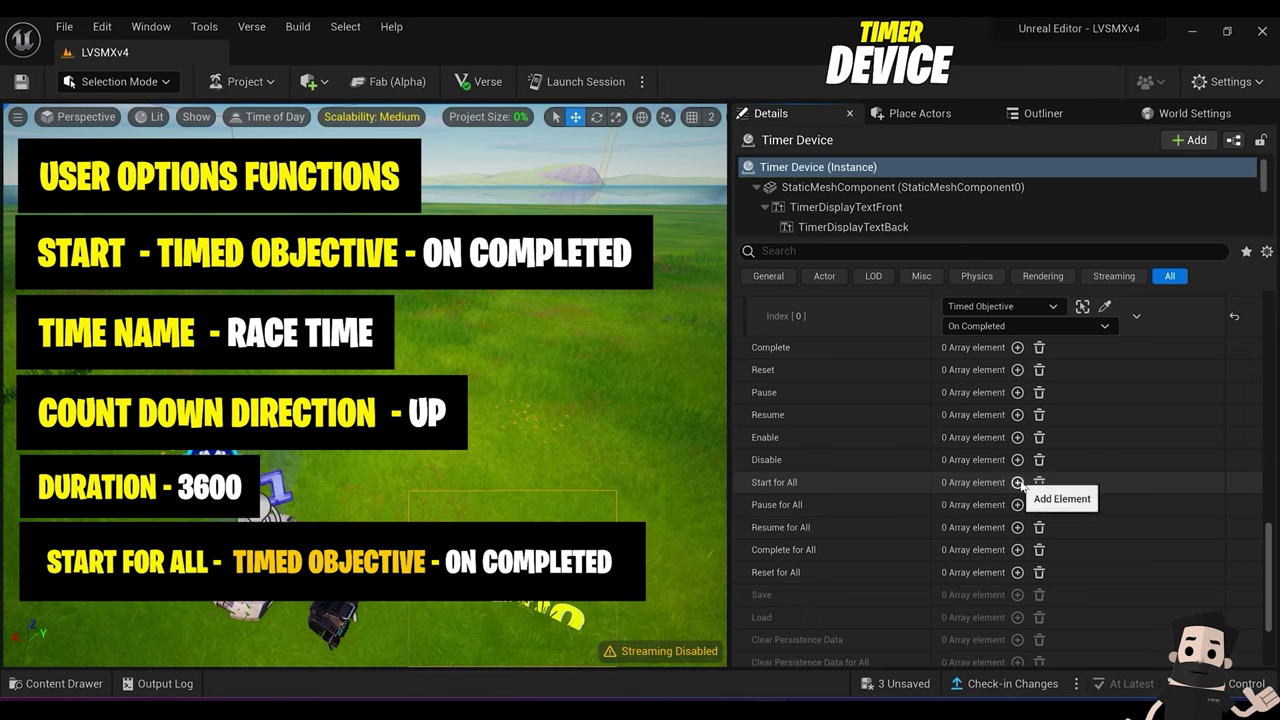
click(1017, 482)
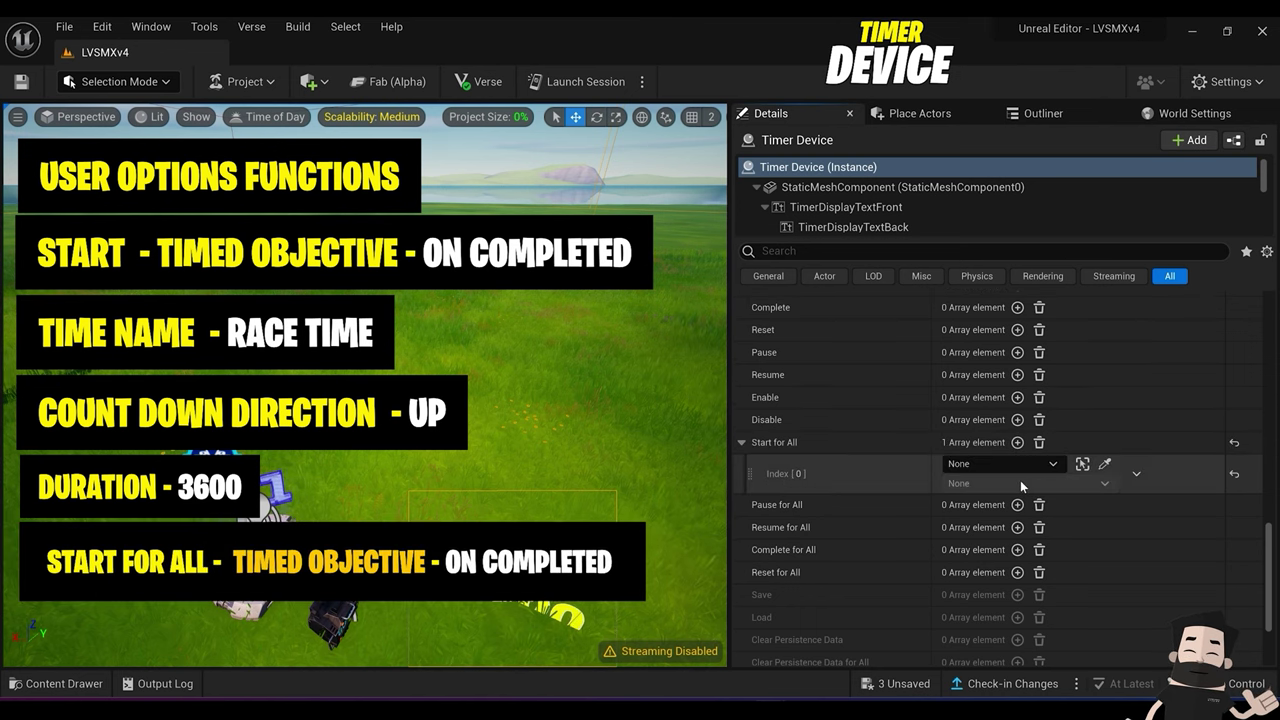
click(1082, 464)
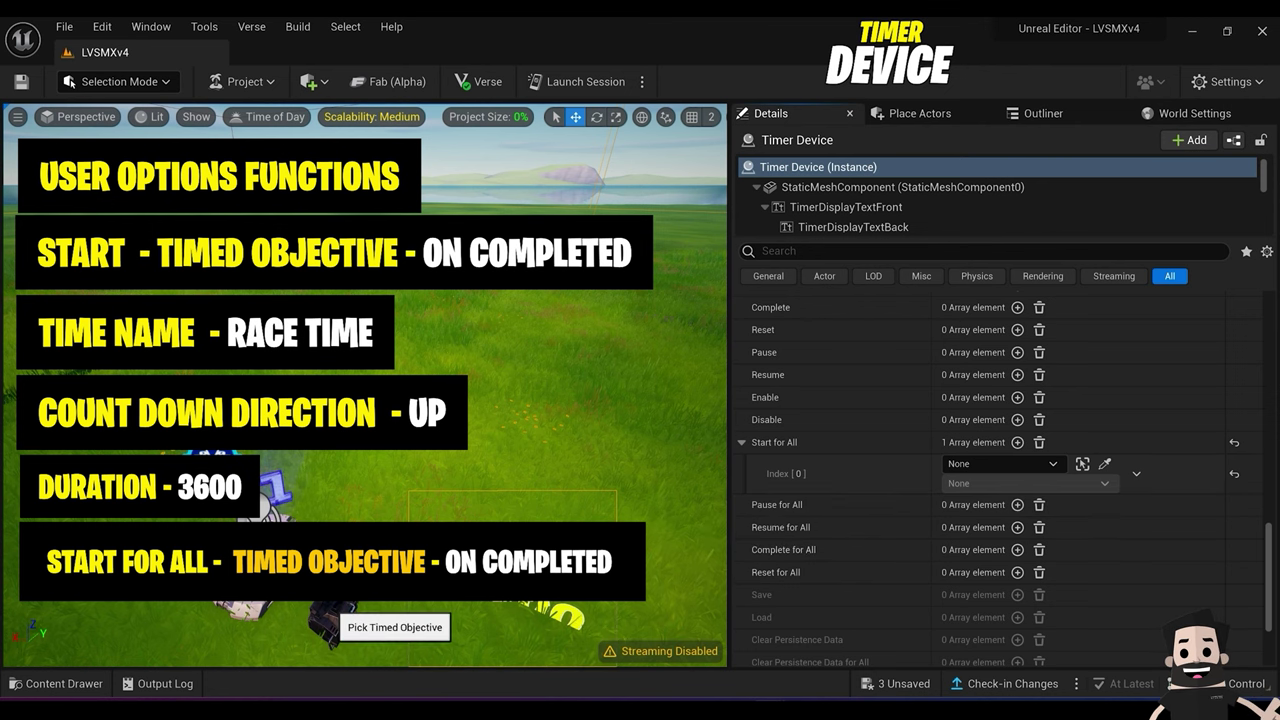
click(333, 608)
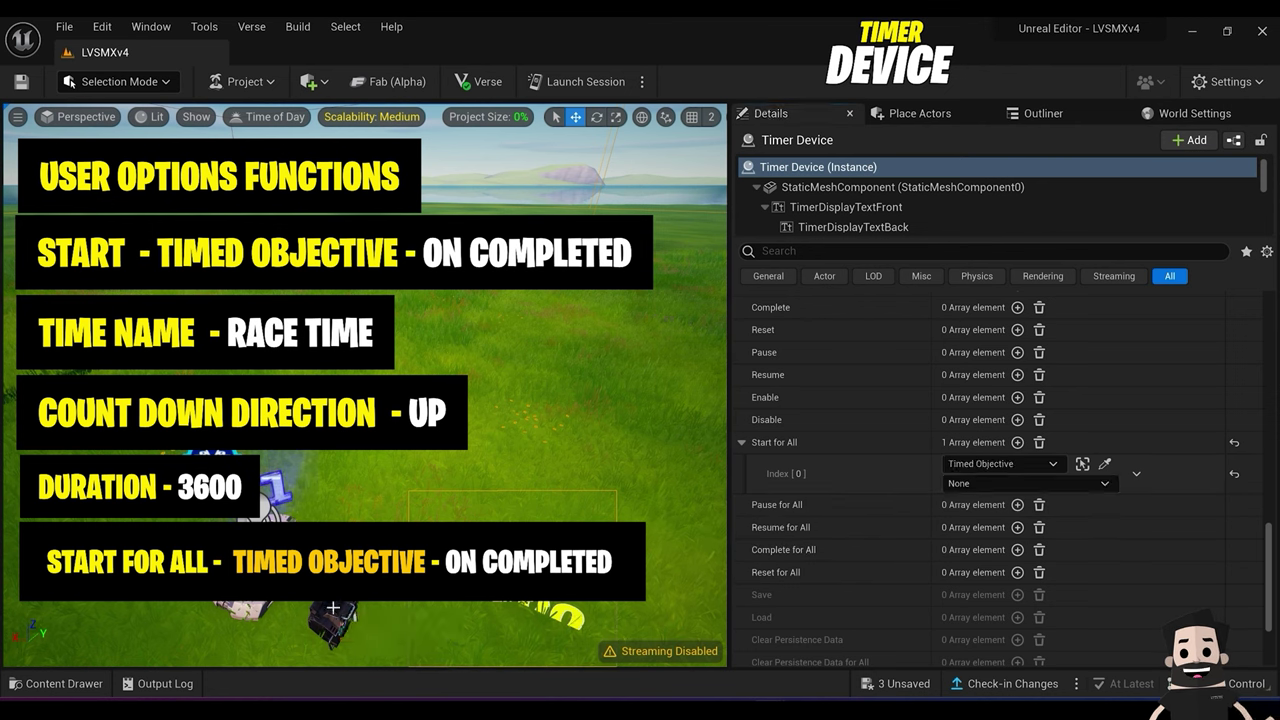
click(1106, 484)
click(1046, 557)
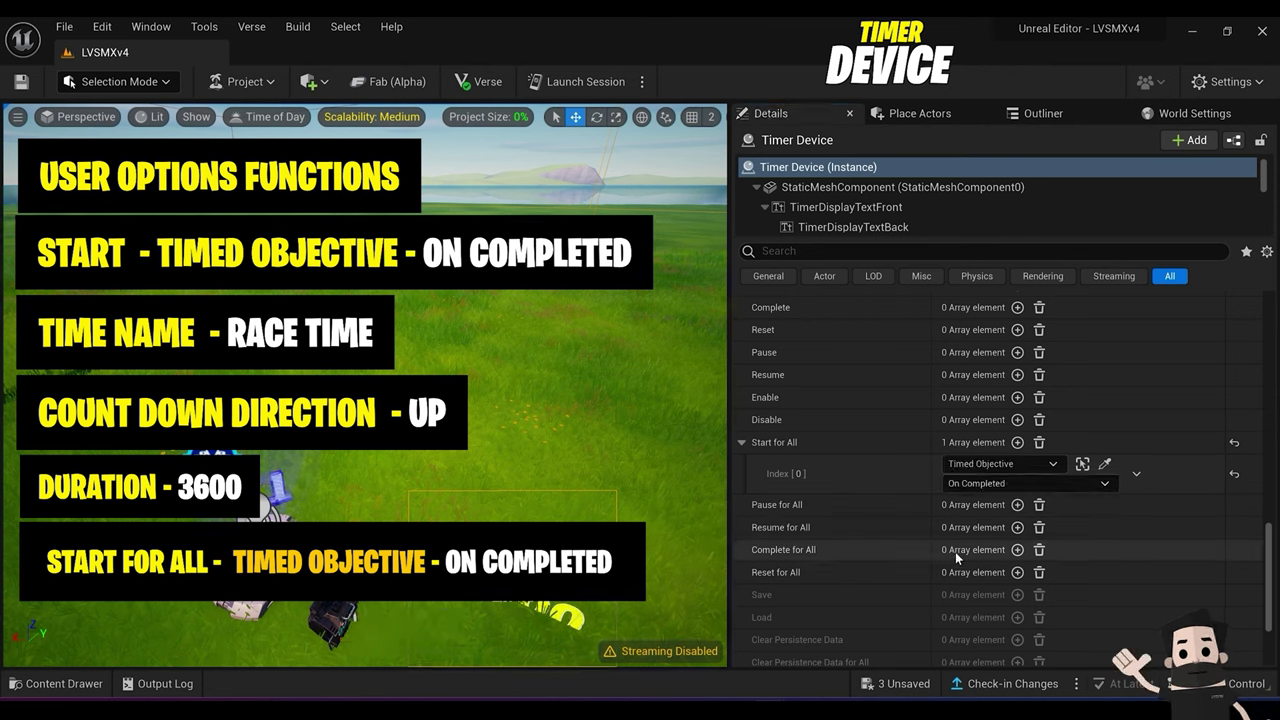
Step: Add an element to the Timer Device's Complete for All function and bind it to the Race Manager's On Race Completed event
click(1019, 551)
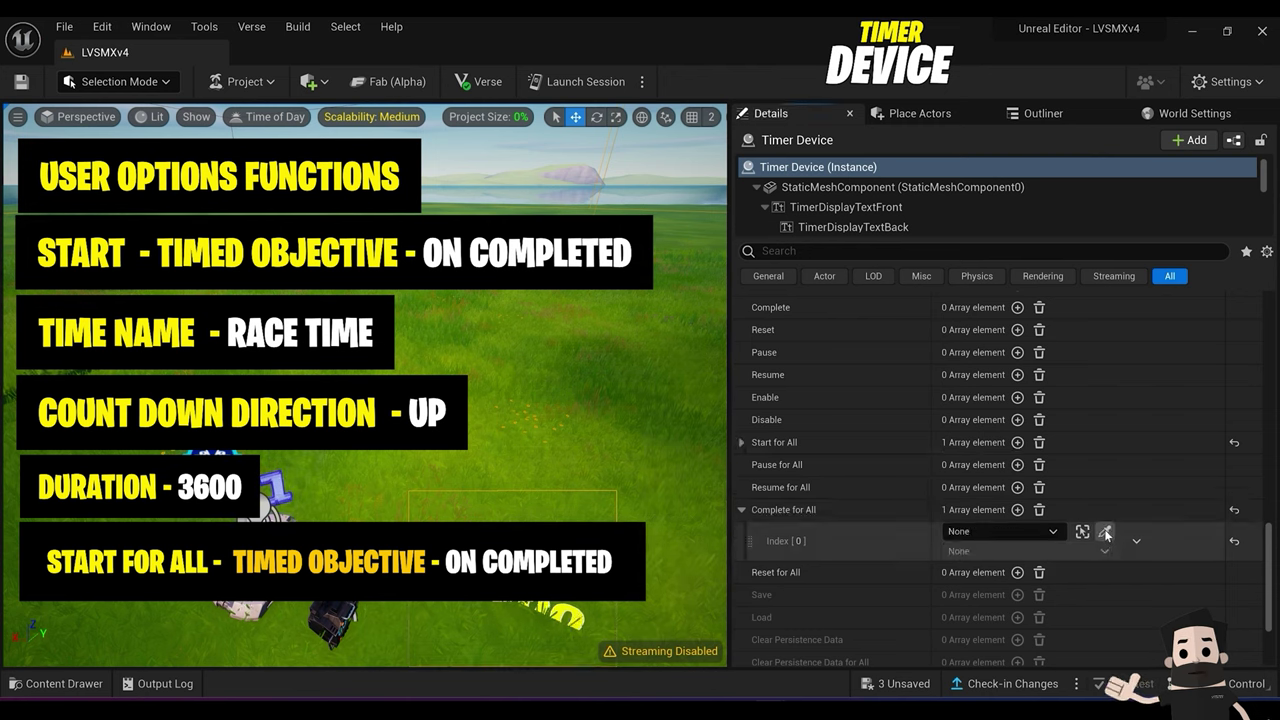
click(1105, 532)
click(270, 472)
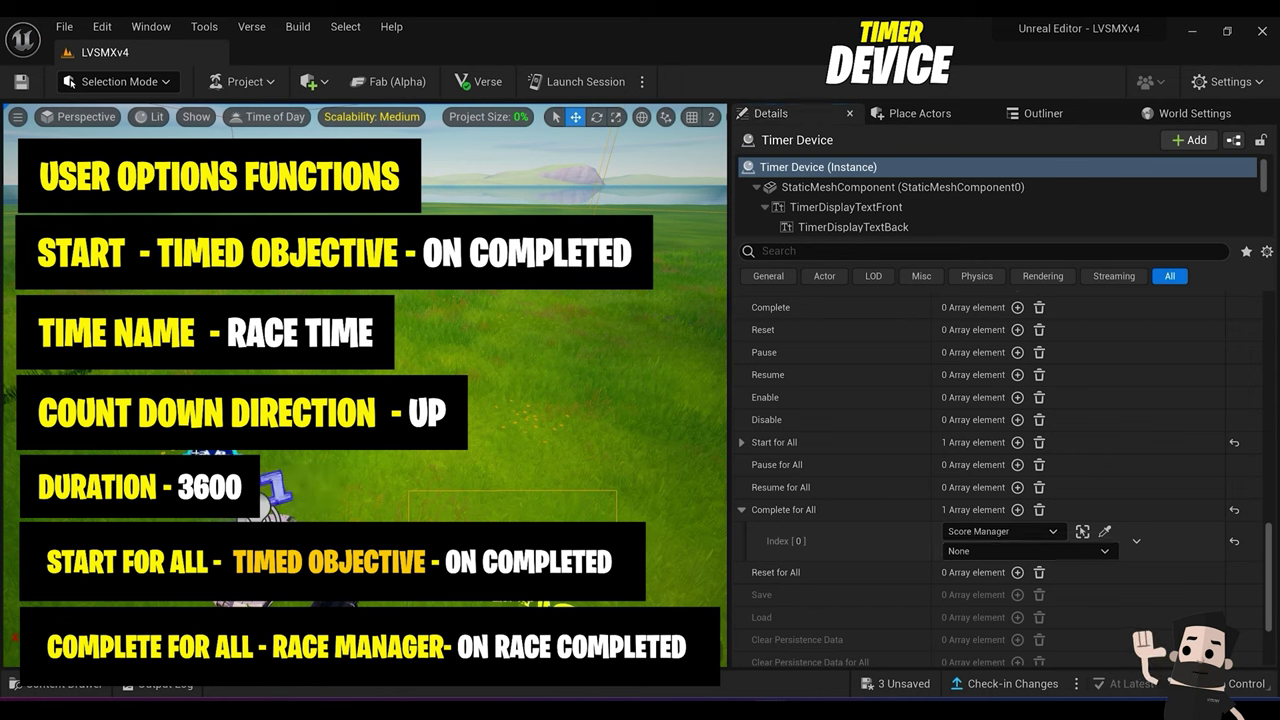
click(997, 531)
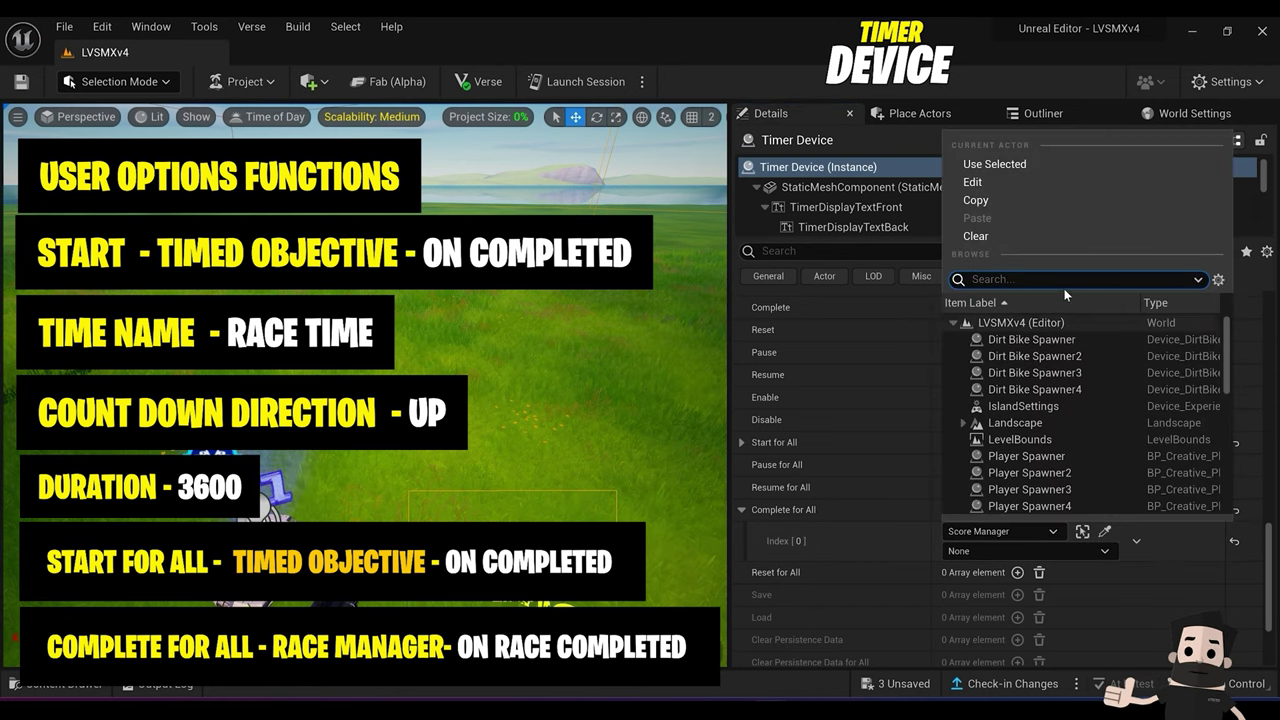
text(race)
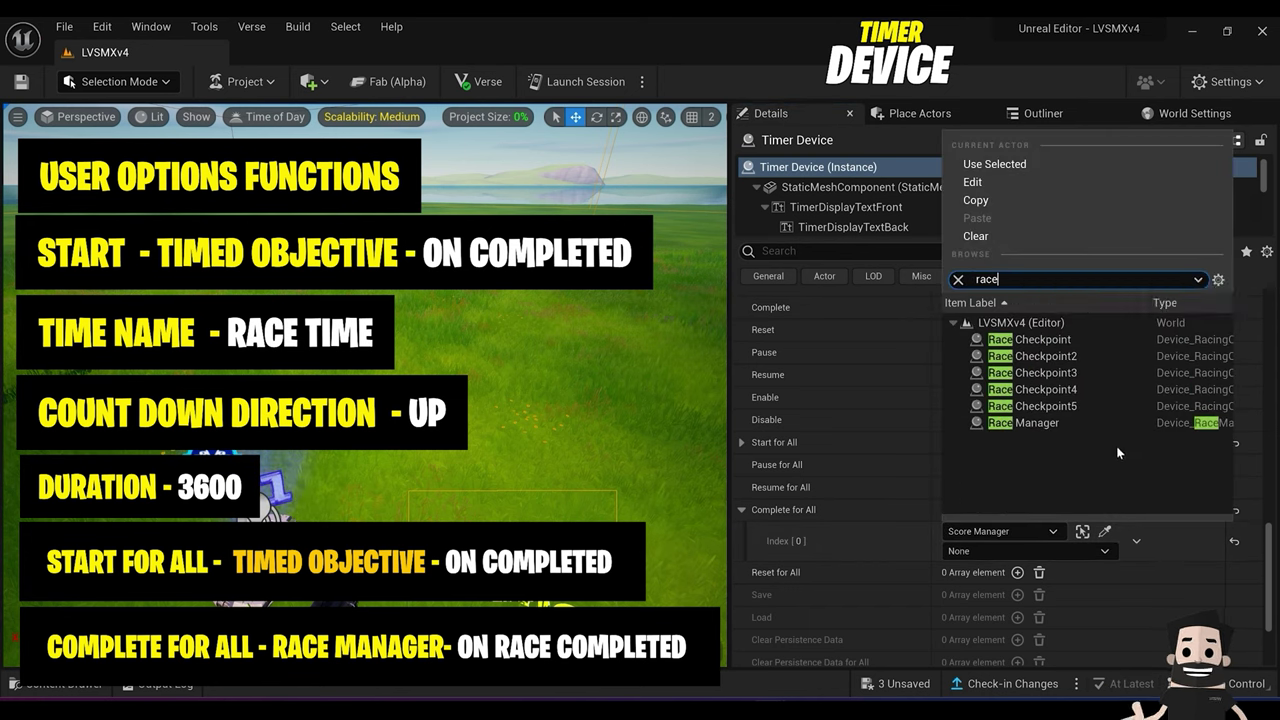
click(1023, 422)
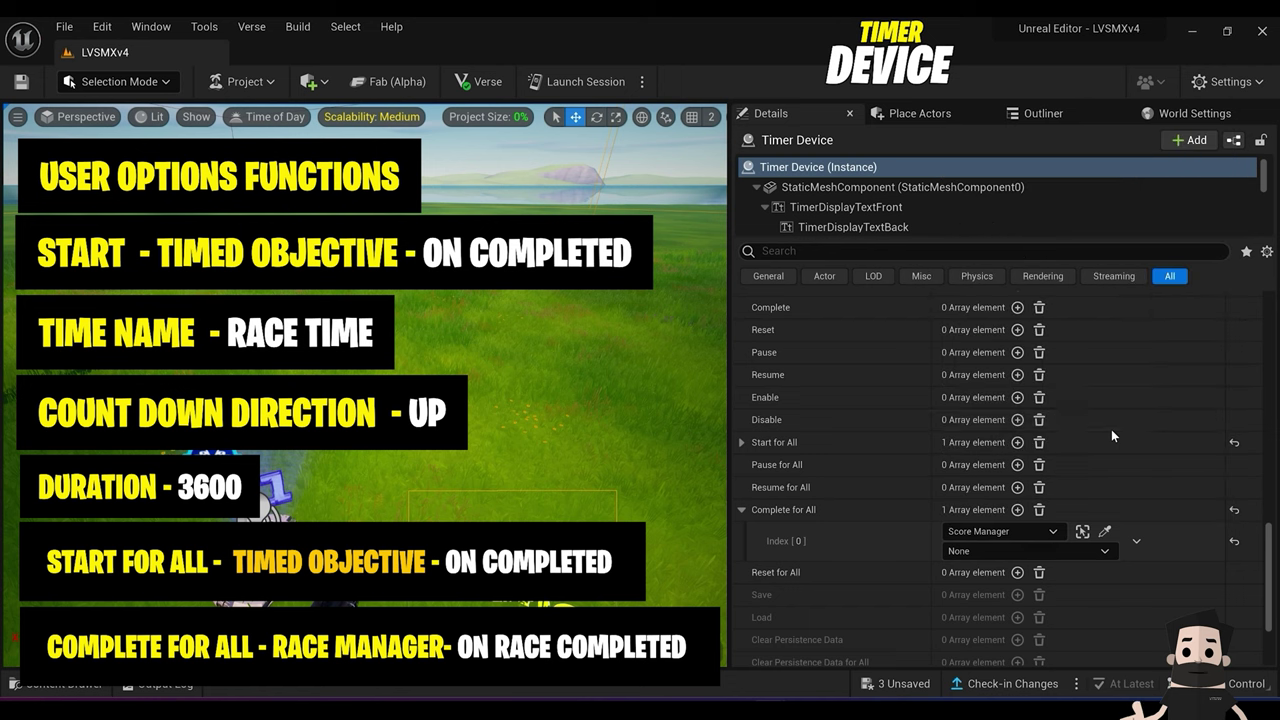
click(1000, 551)
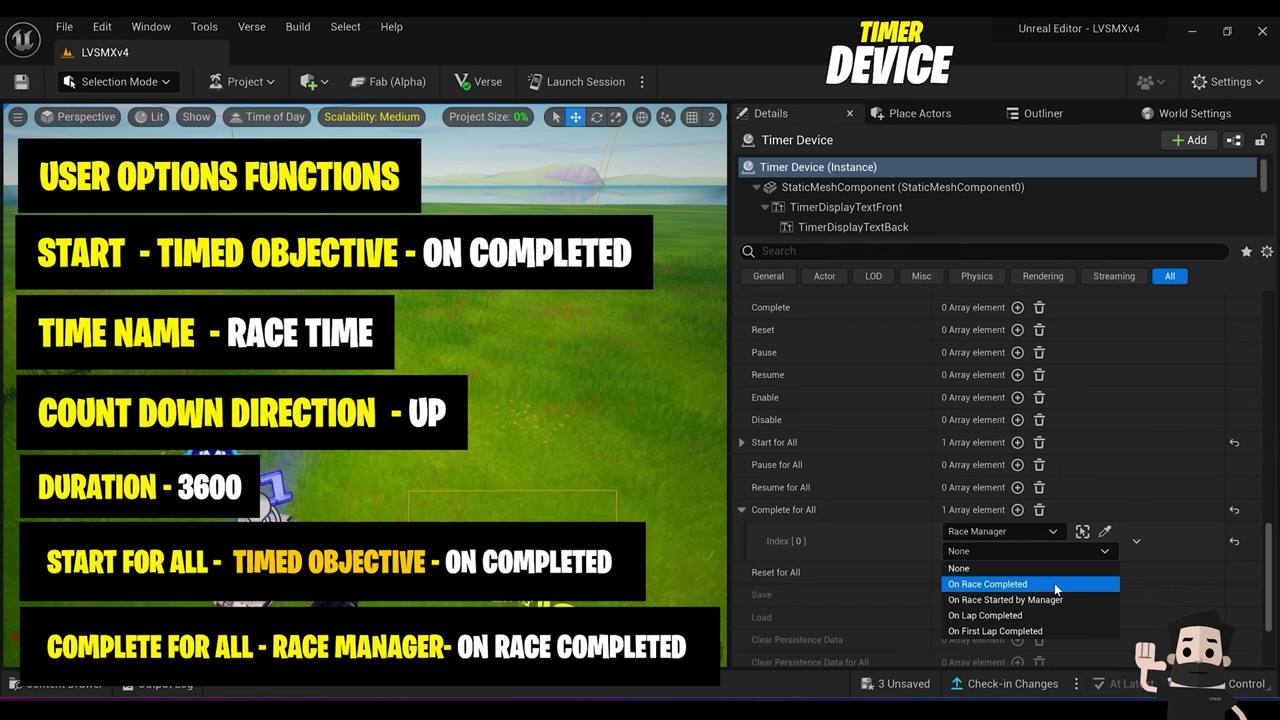
click(1055, 586)
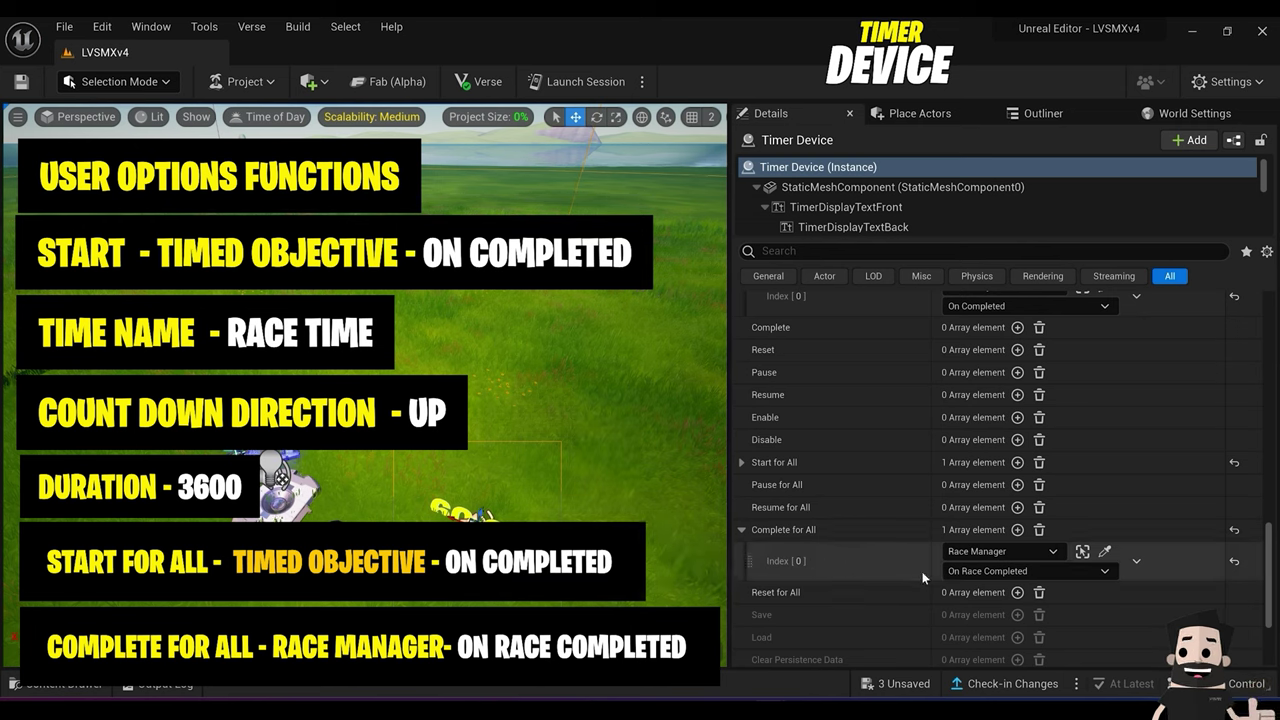
click(1038, 568)
click(1038, 568)
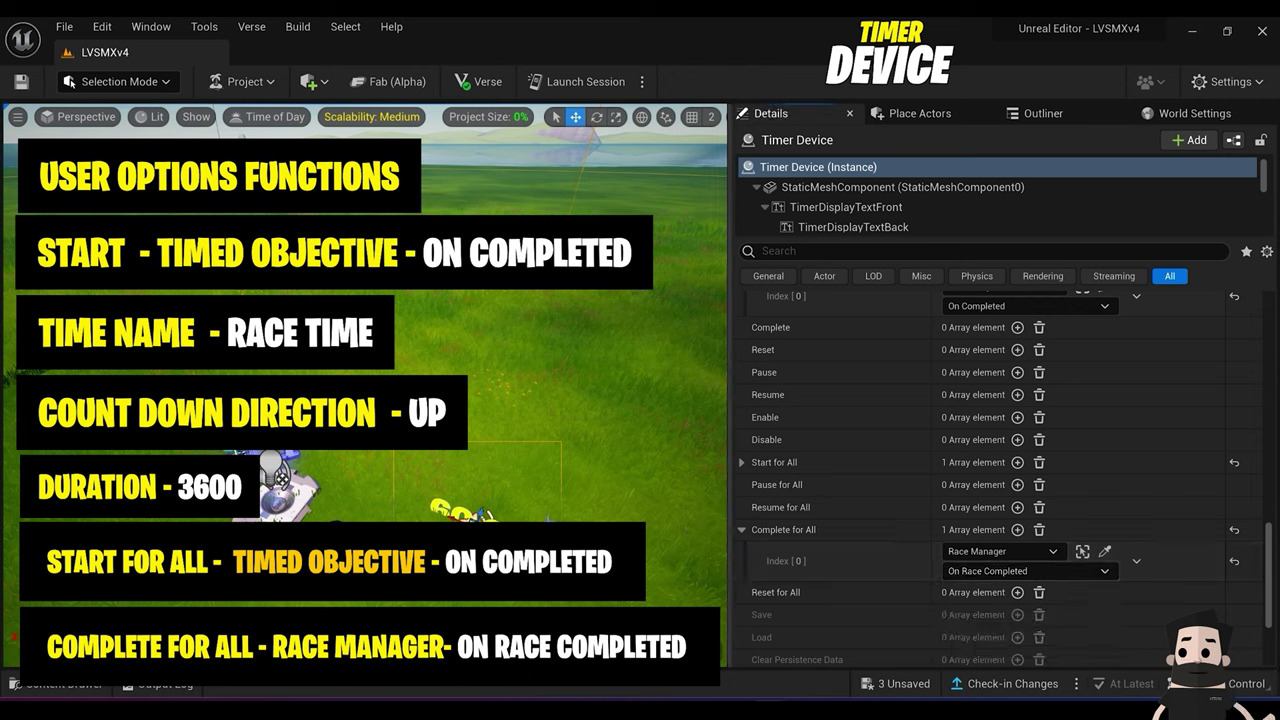
right_drag(450, 380, 450, 460)
mouse_move(547, 520)
right_down()
mouse_move(520, 500)
mouse_move(547, 520)
right_up()
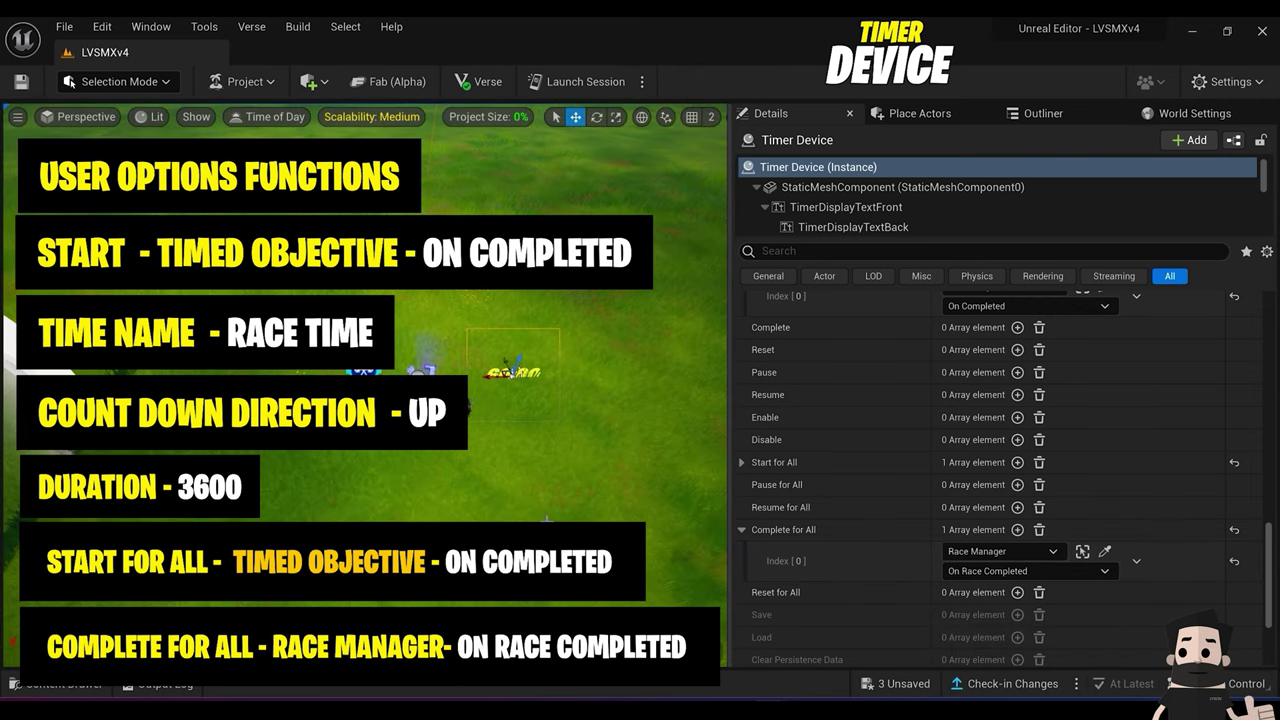
click(547, 520)
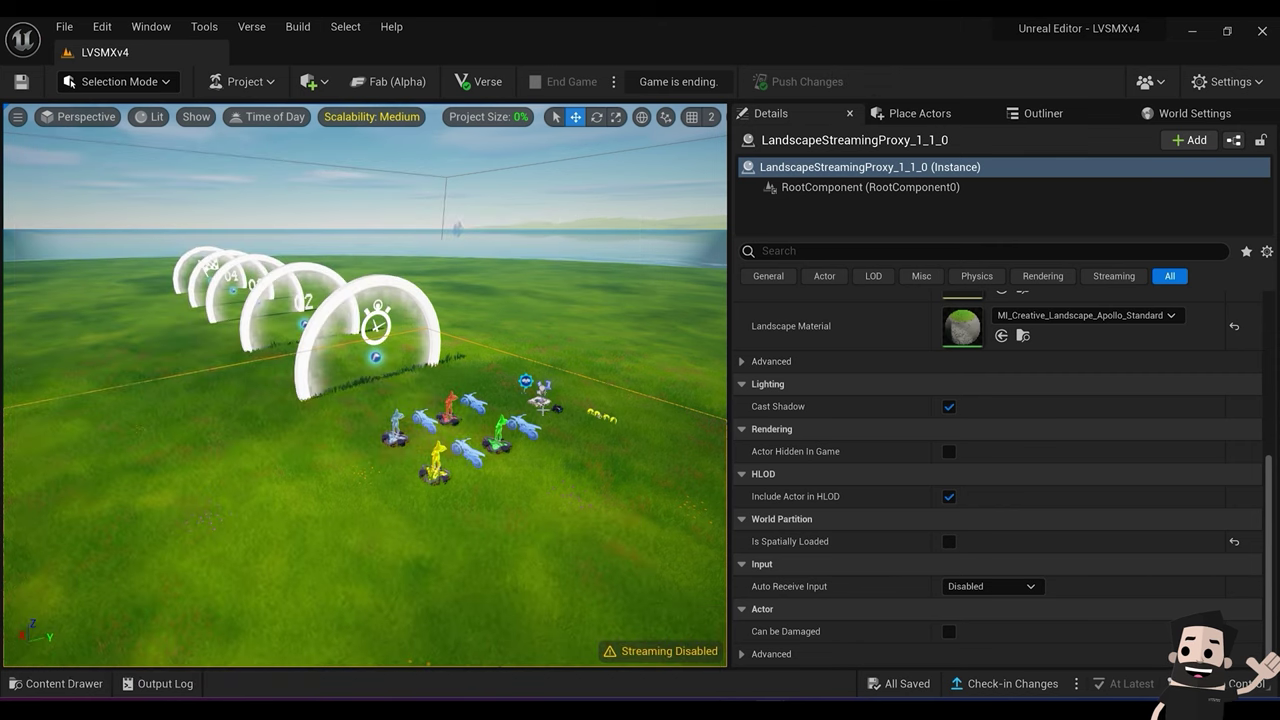
Step: Find the Barrier Device in the Fortnite Devices folder and place it over the blue player spawner nearest the race checkpoints
right_drag(636, 328, 545, 360)
click(316, 447)
right_drag(316, 447, 266, 470)
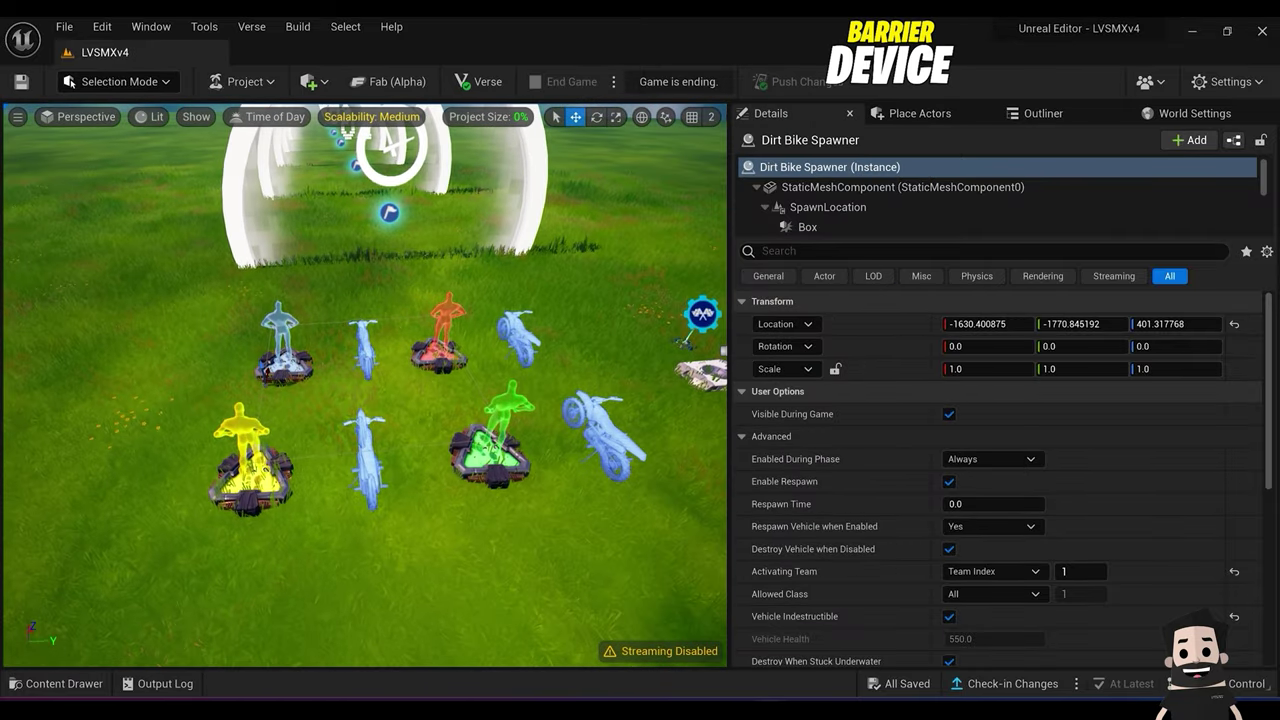
key(ctrl+space)
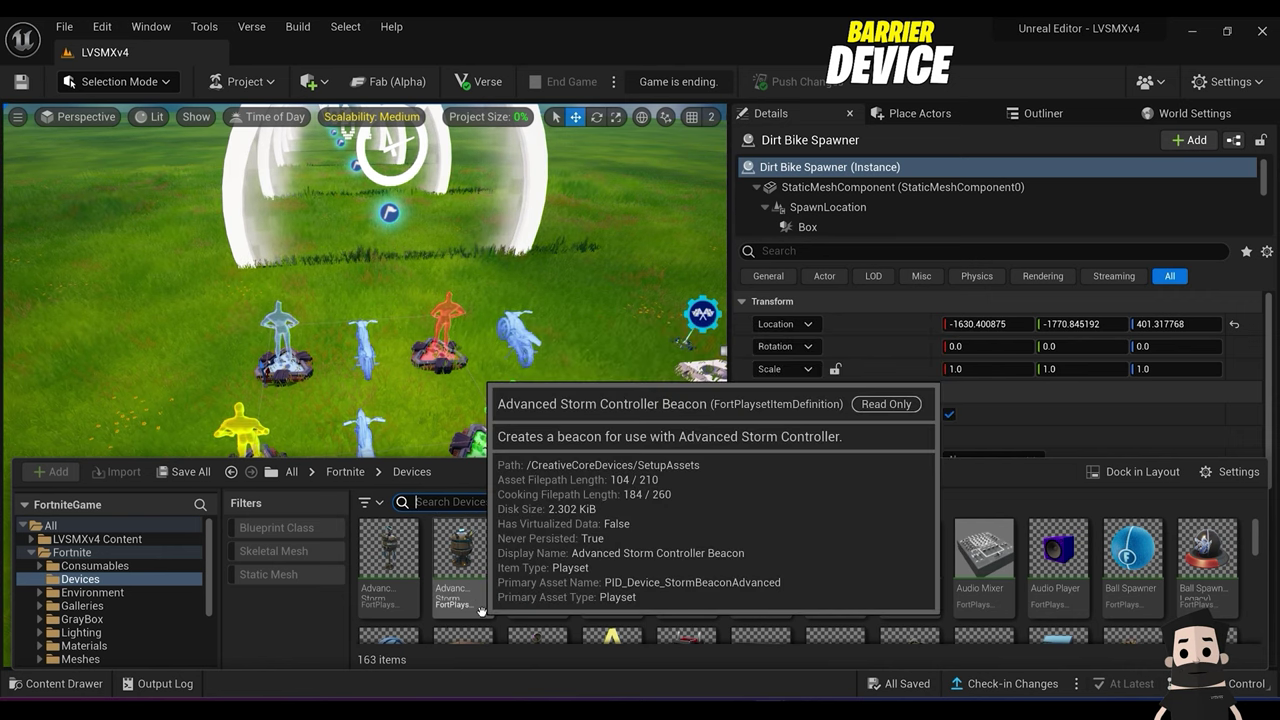
text(barr)
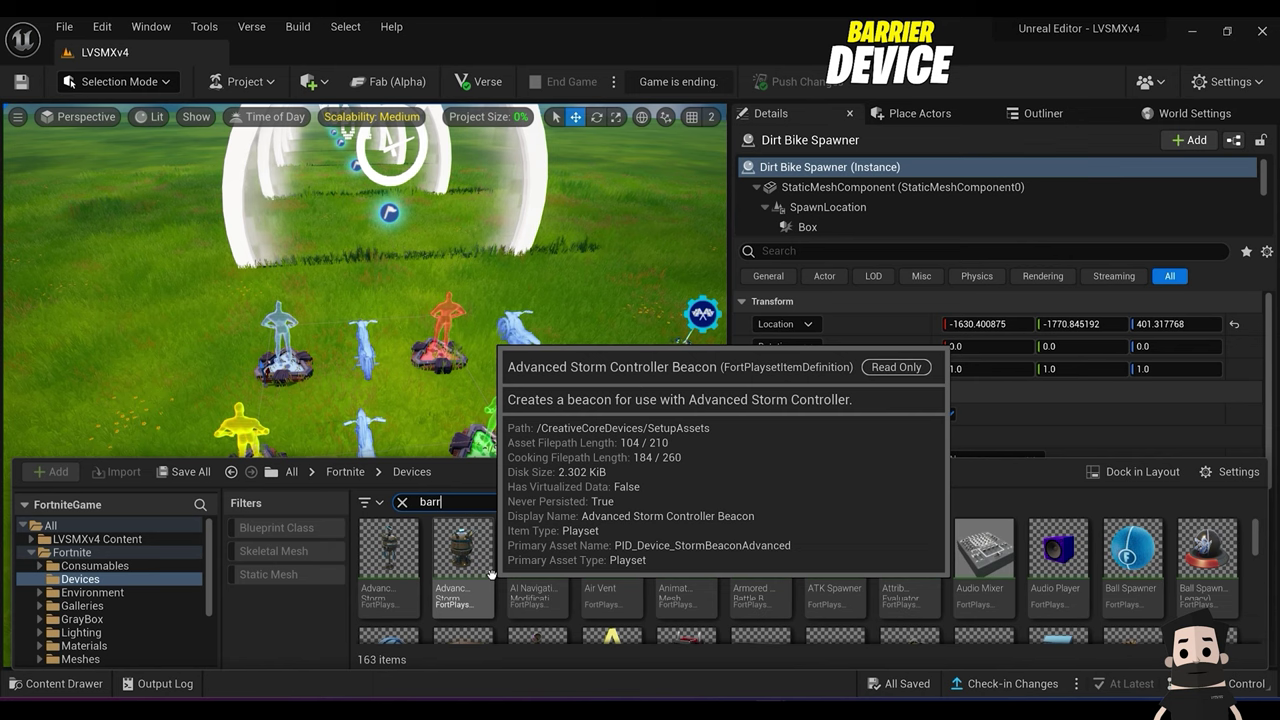
text(ier)
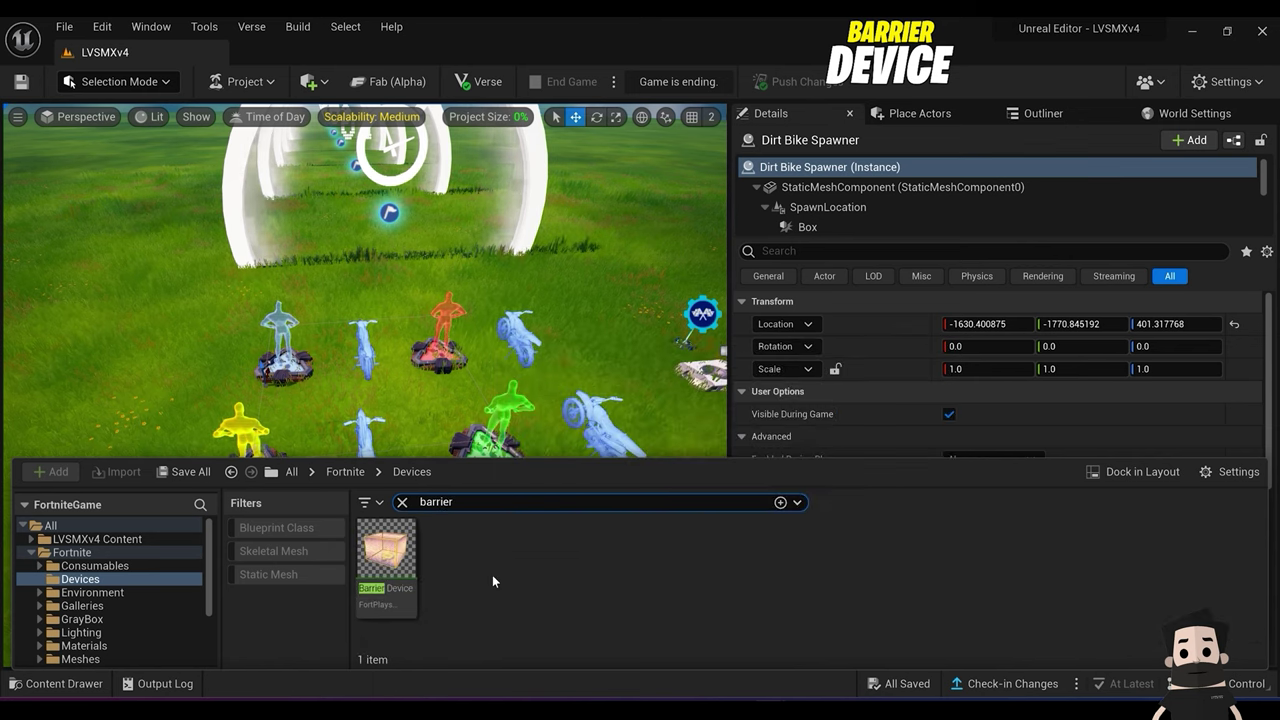
click(387, 560)
drag(317, 294, 290, 356)
Step: Scale the Barrier Device down uniformly to about 0.47
right_drag(361, 393, 361, 398)
key(w)
key(s)
key(r)
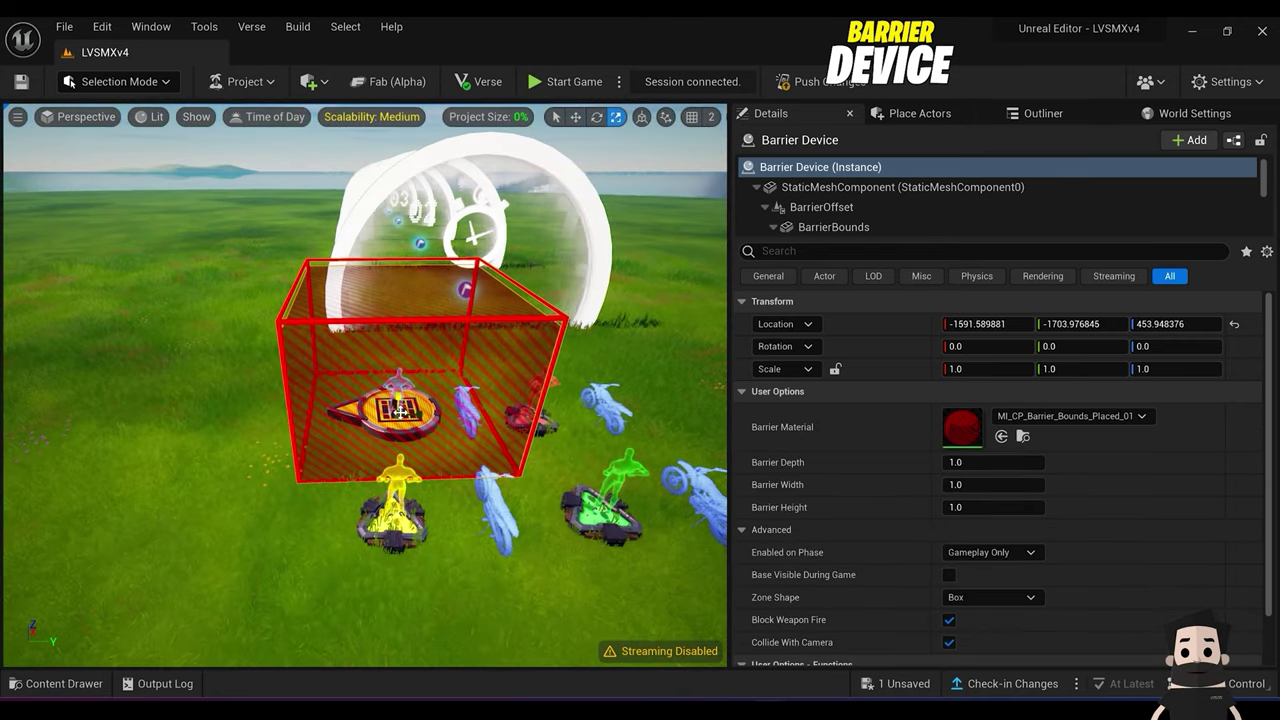
drag(399, 414, 375, 440)
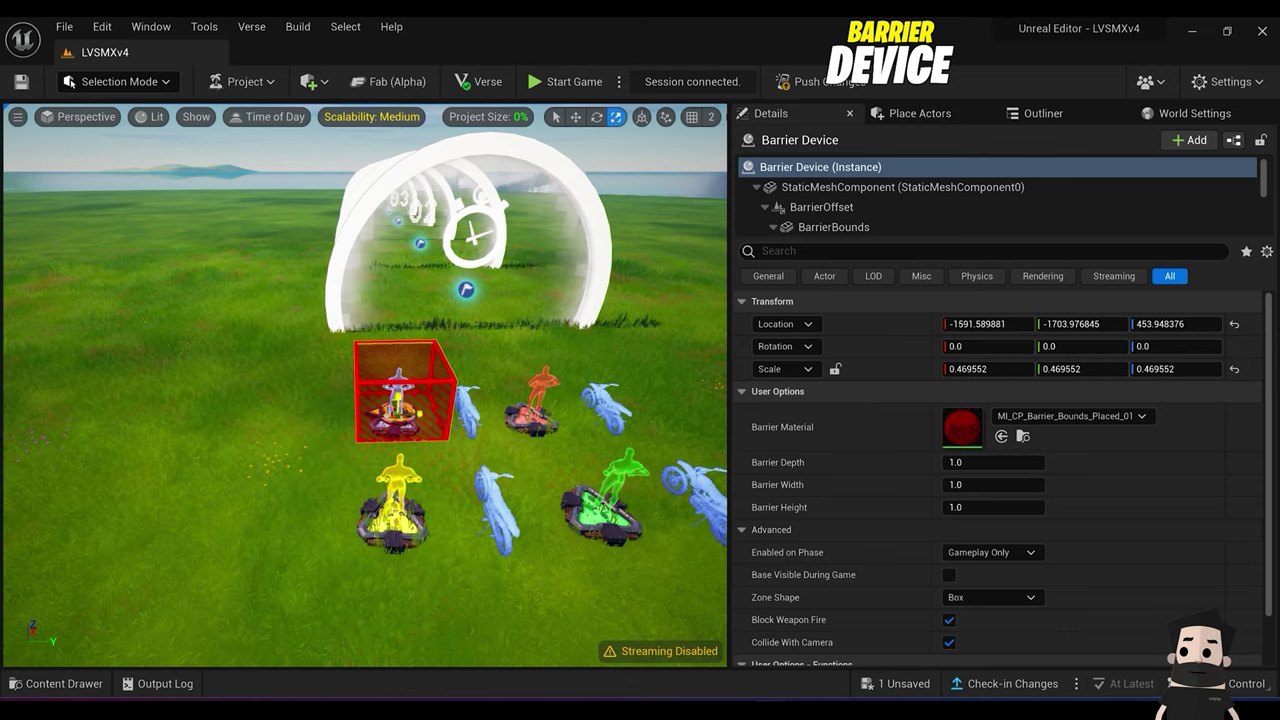
Step: Center the Barrier Device over the dirt bike beside the blue player spawner, at about X -1632, Y -1520, and adjust its uniform scale to about 0.48
key(w)
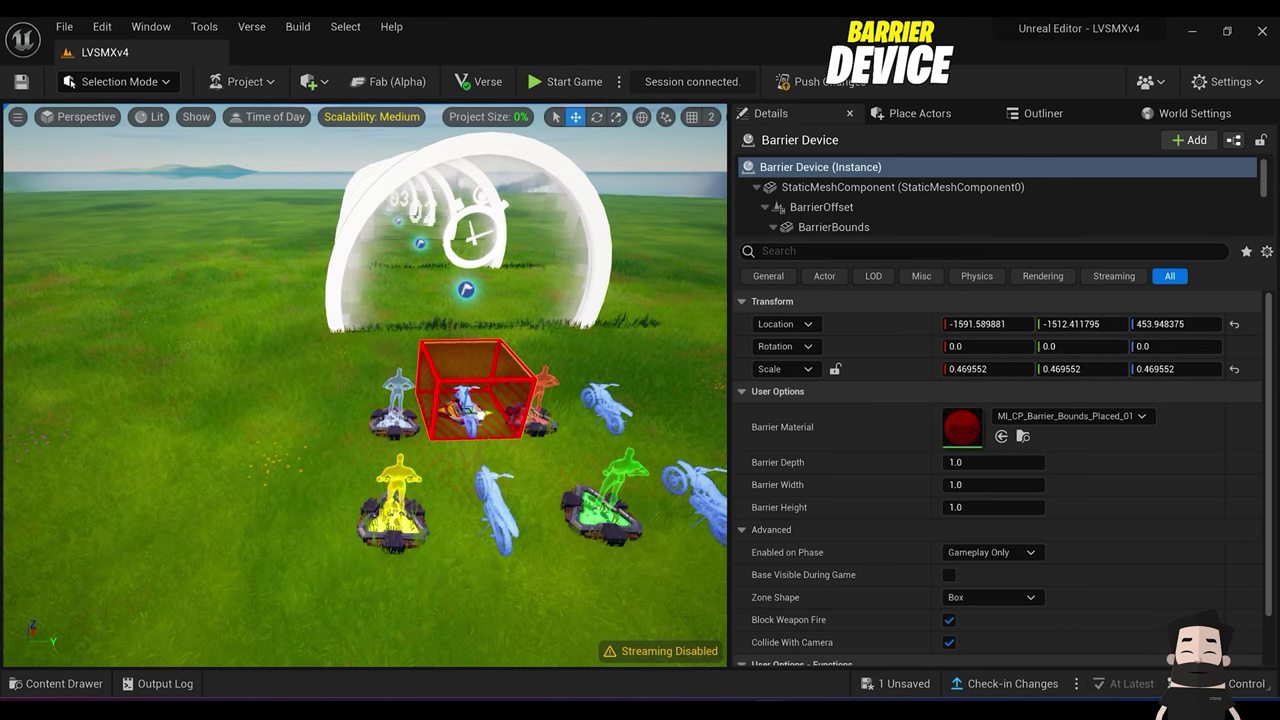
key(f)
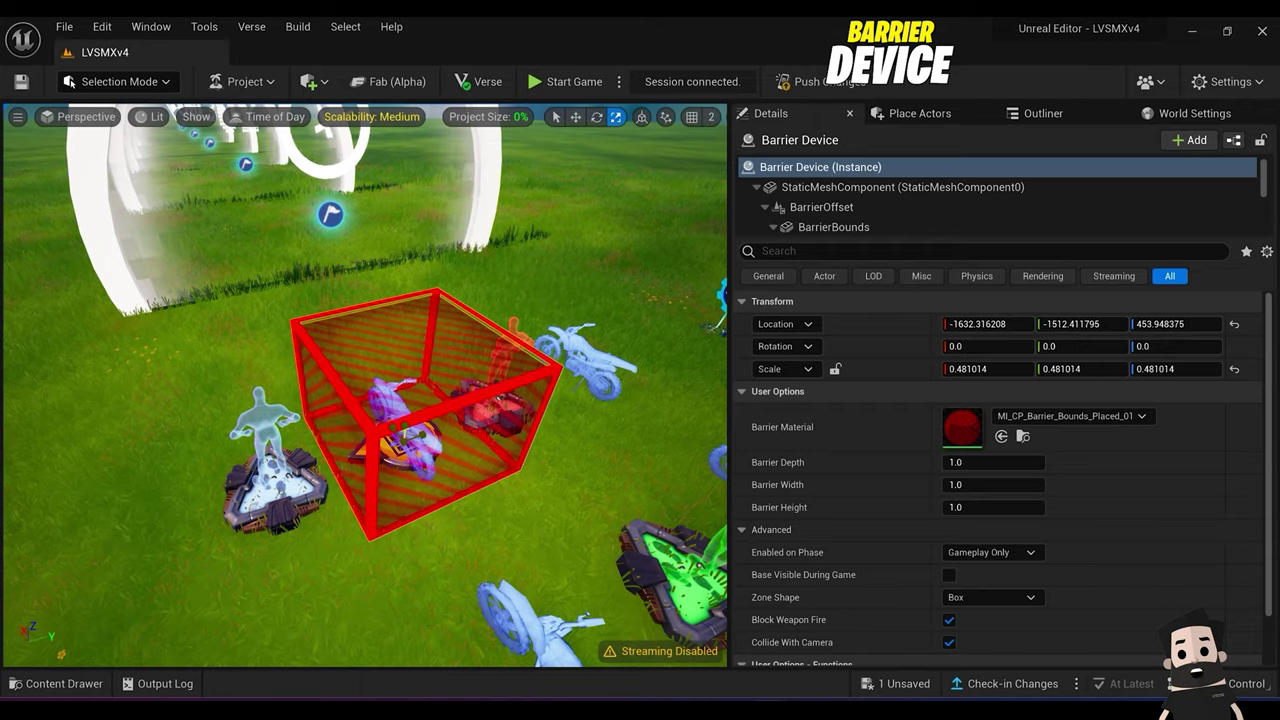
right_drag(365, 385, 340, 330)
mouse_move(376, 460)
right_down()
mouse_move(396, 458)
mouse_move(375, 455)
right_up()
key(w)
drag(382, 428, 375, 428)
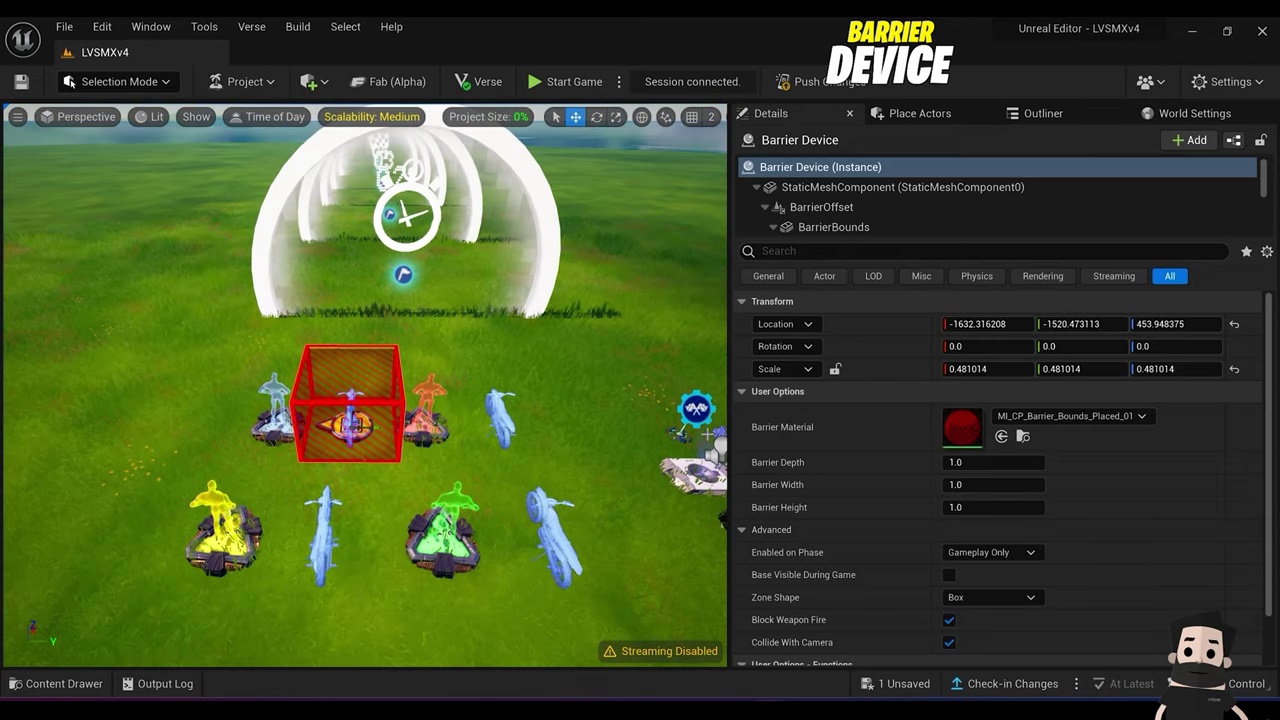
Step: Turn on the Barrier Device's Base Visible During Game, set its Zone Shape to Hollow Box, and turn off Collide With Camera
mouse_move(580, 430)
right_down()
mouse_move(600, 430)
mouse_move(576, 430)
right_up()
right_drag(443, 465, 483, 465)
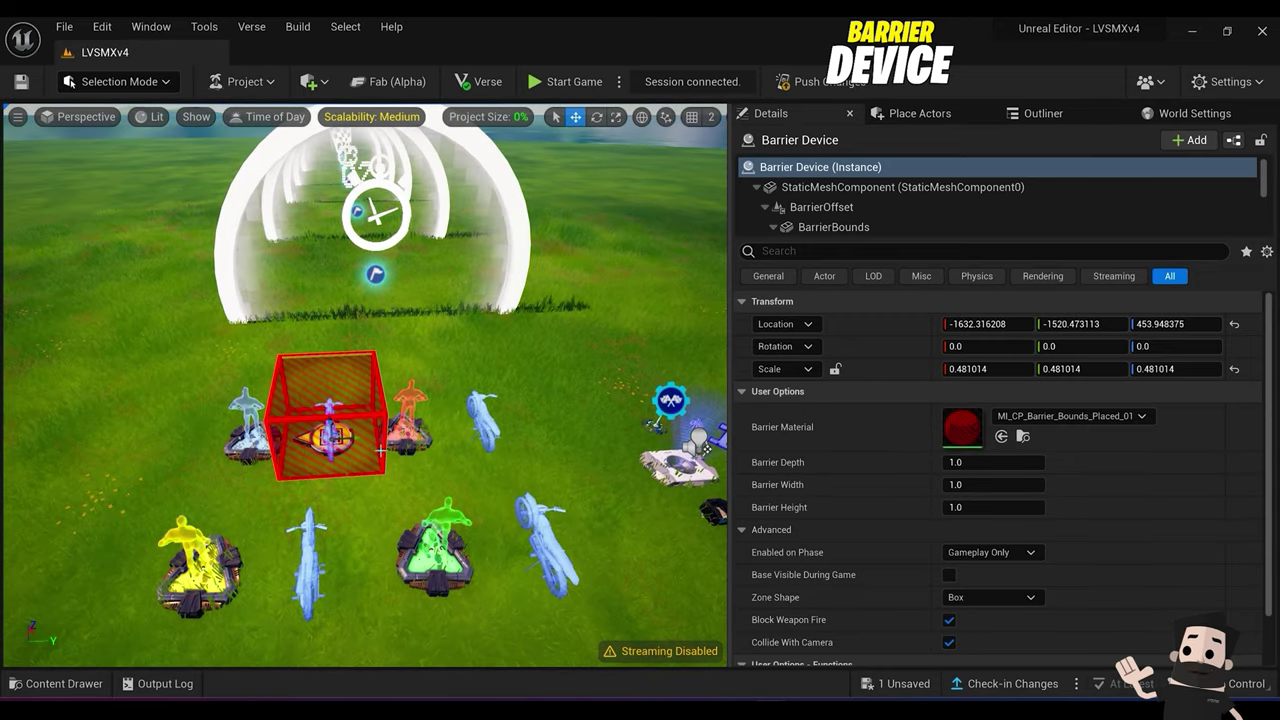
drag(731, 437, 642, 437)
scroll(936, 520, down, 1)
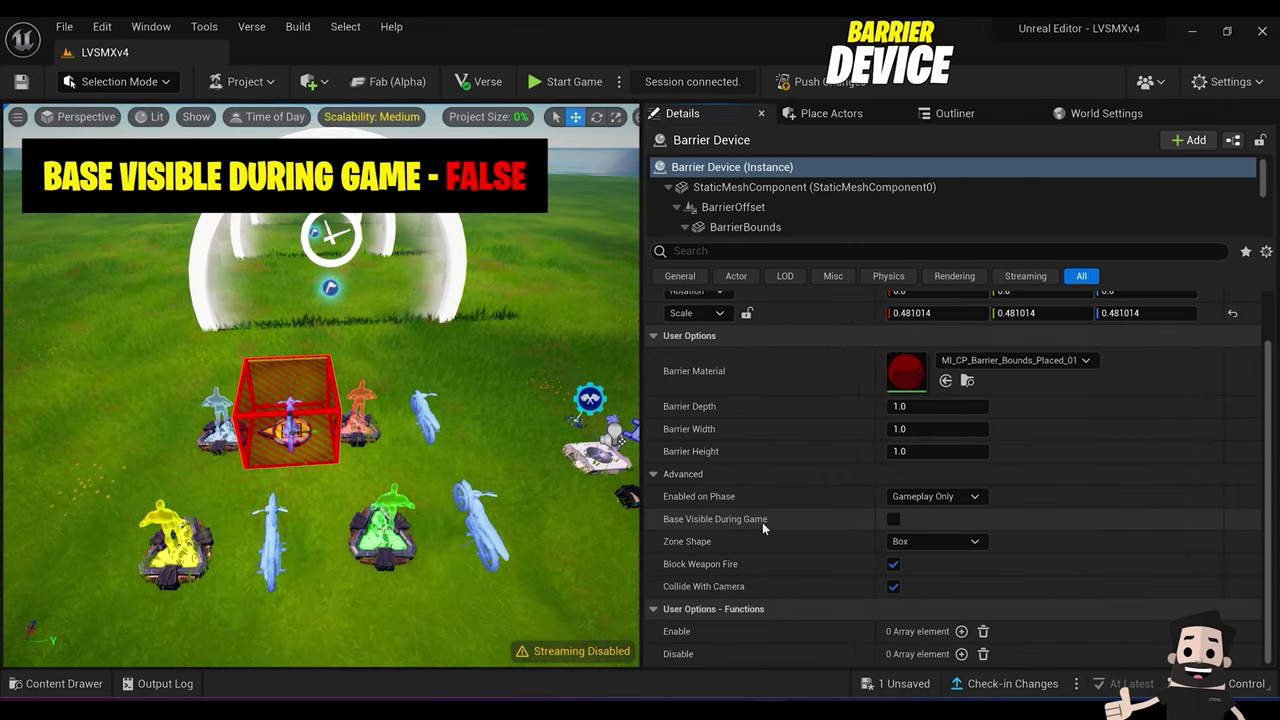
click(893, 520)
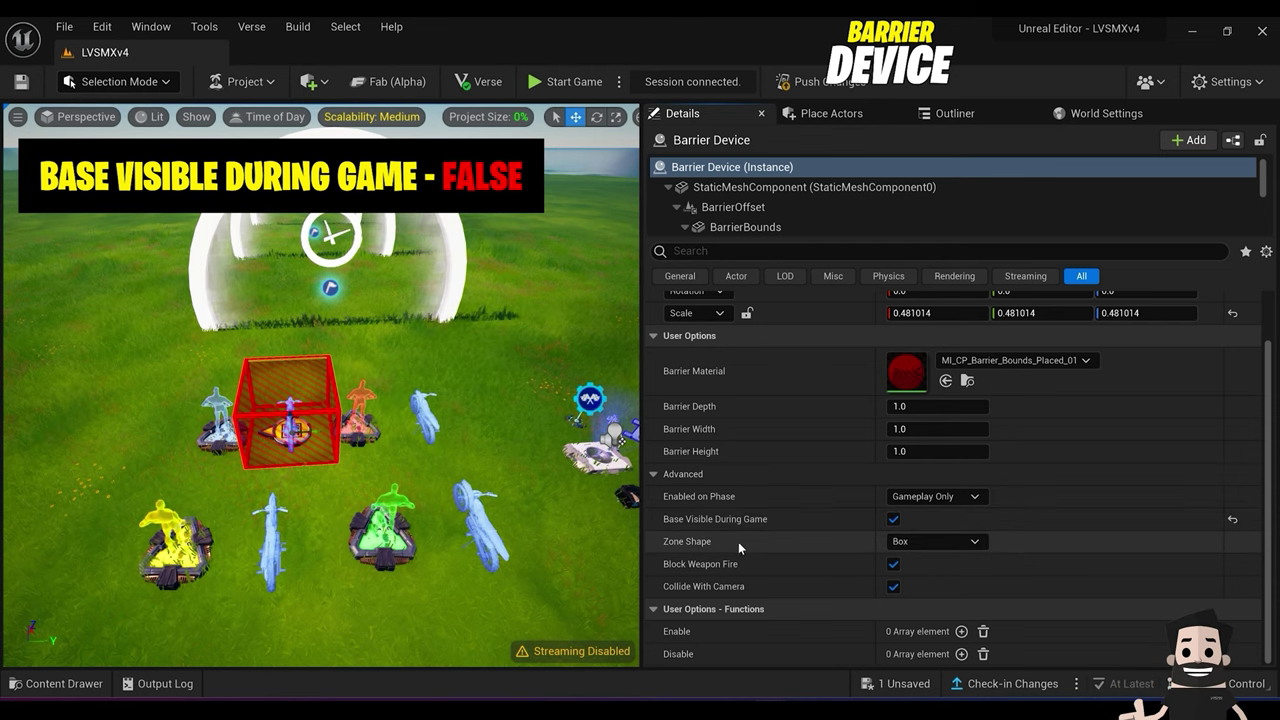
click(942, 545)
click(930, 572)
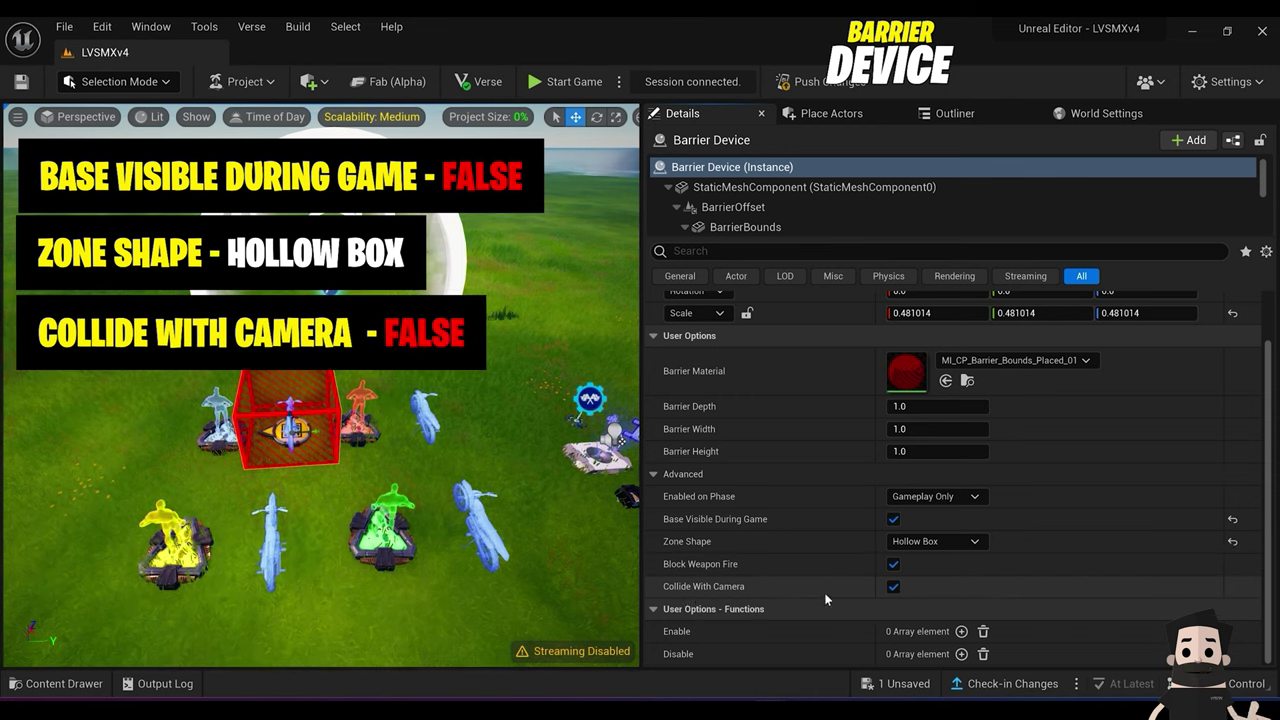
click(893, 587)
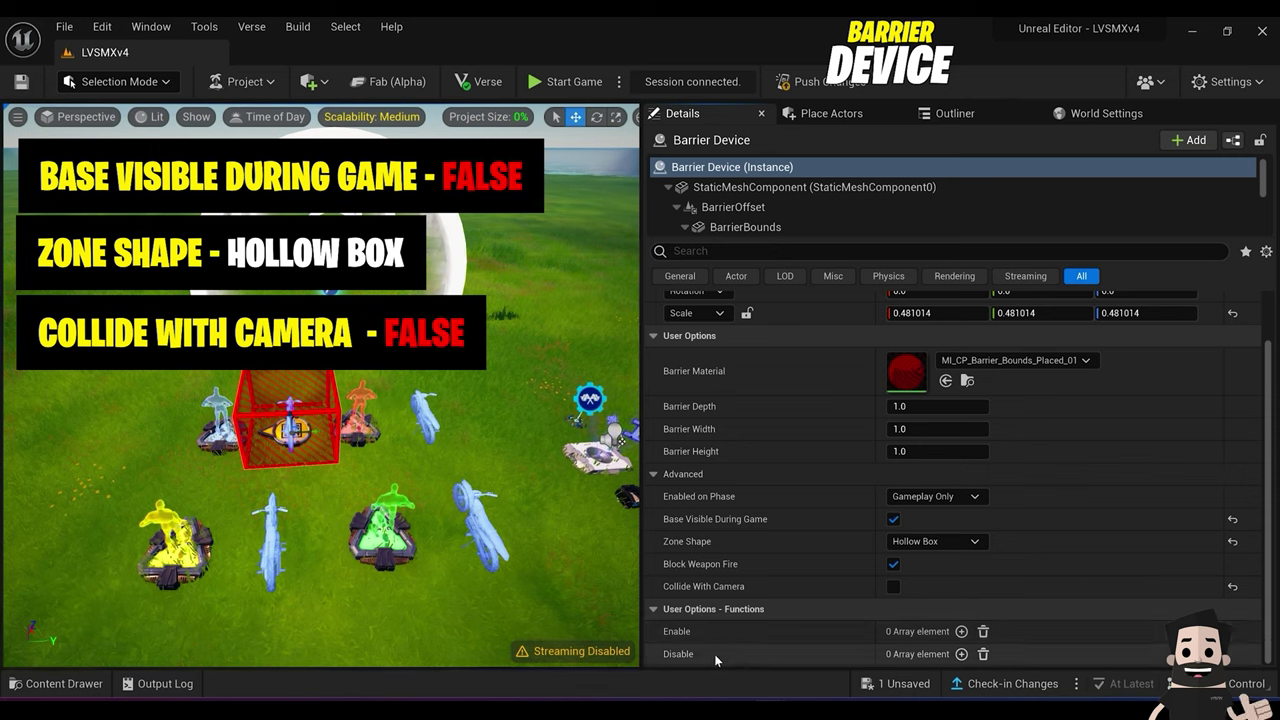
Step: Add an element to the Barrier Device's Disable function and bind it to the Timed Objective's On Completed event
mouse_move(673, 656)
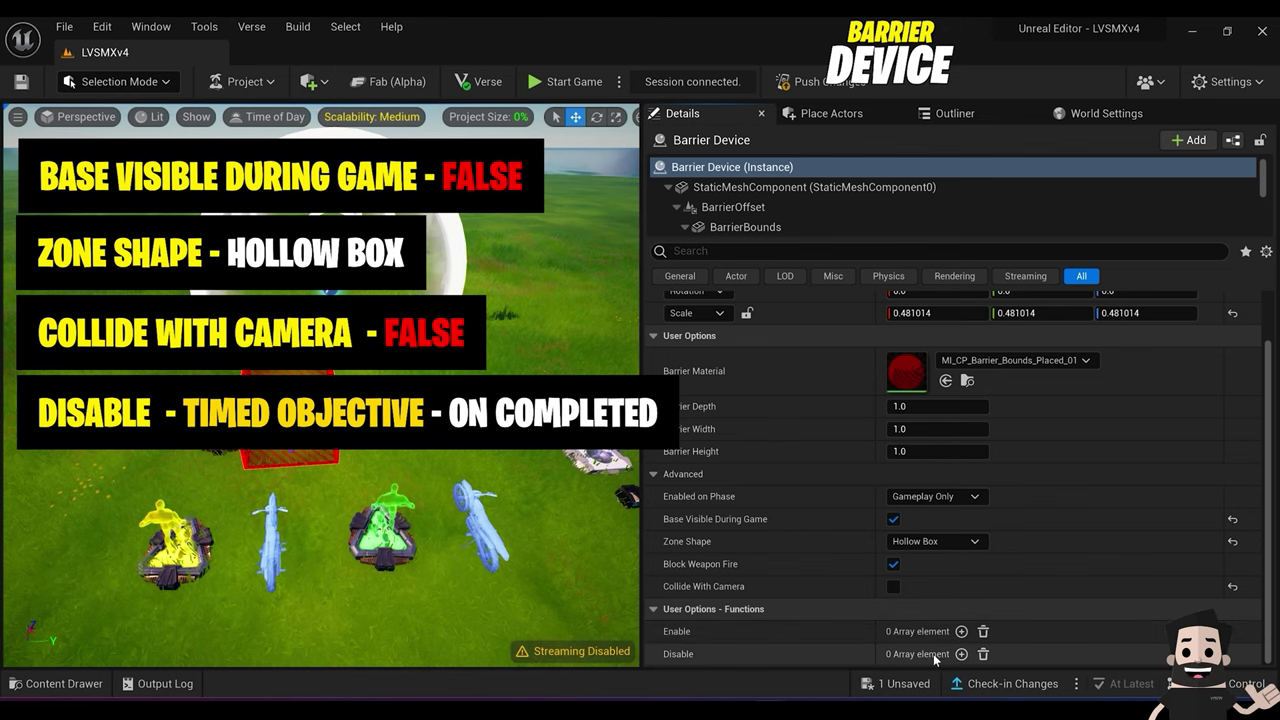
click(961, 654)
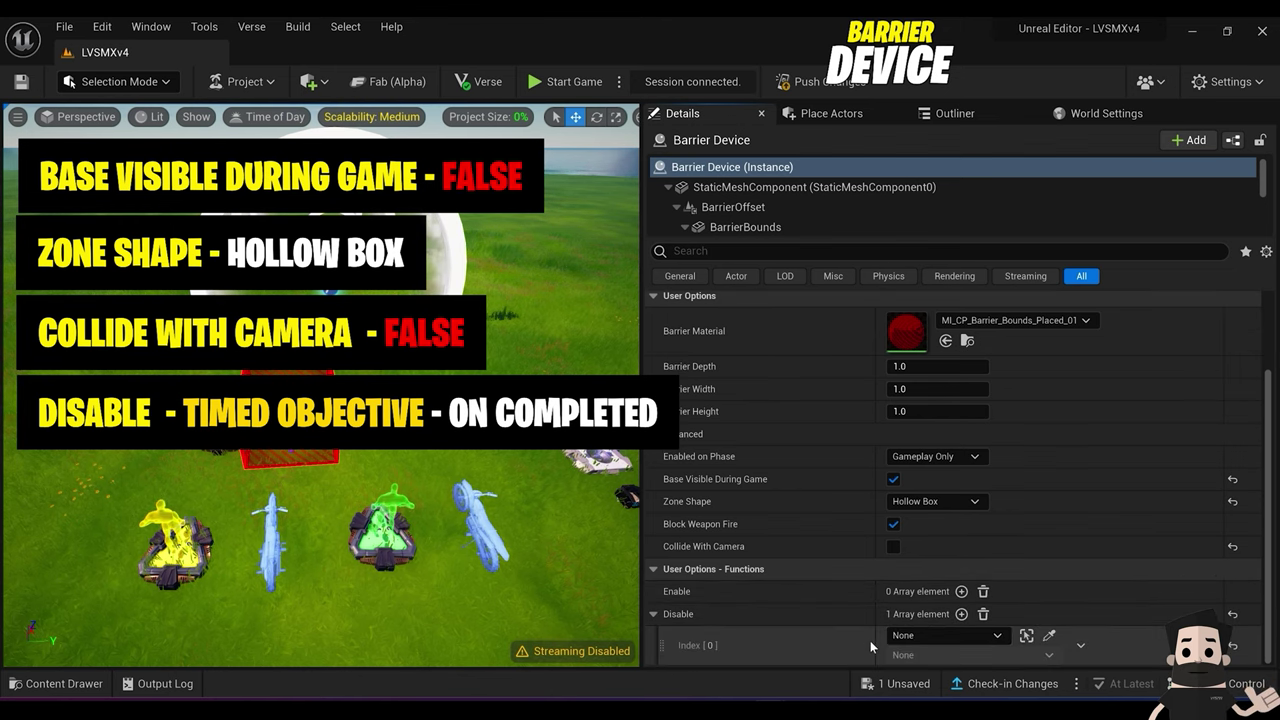
right_drag(470, 560, 590, 560)
click(1049, 635)
click(398, 415)
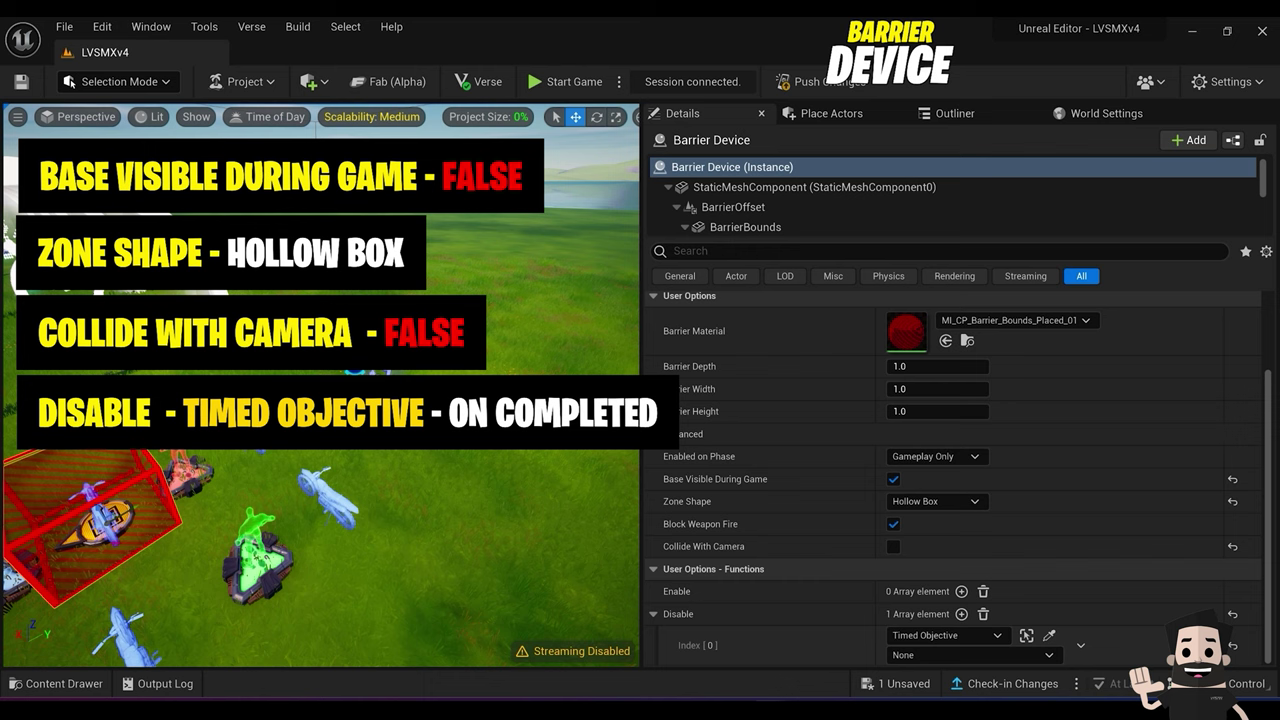
click(1026, 655)
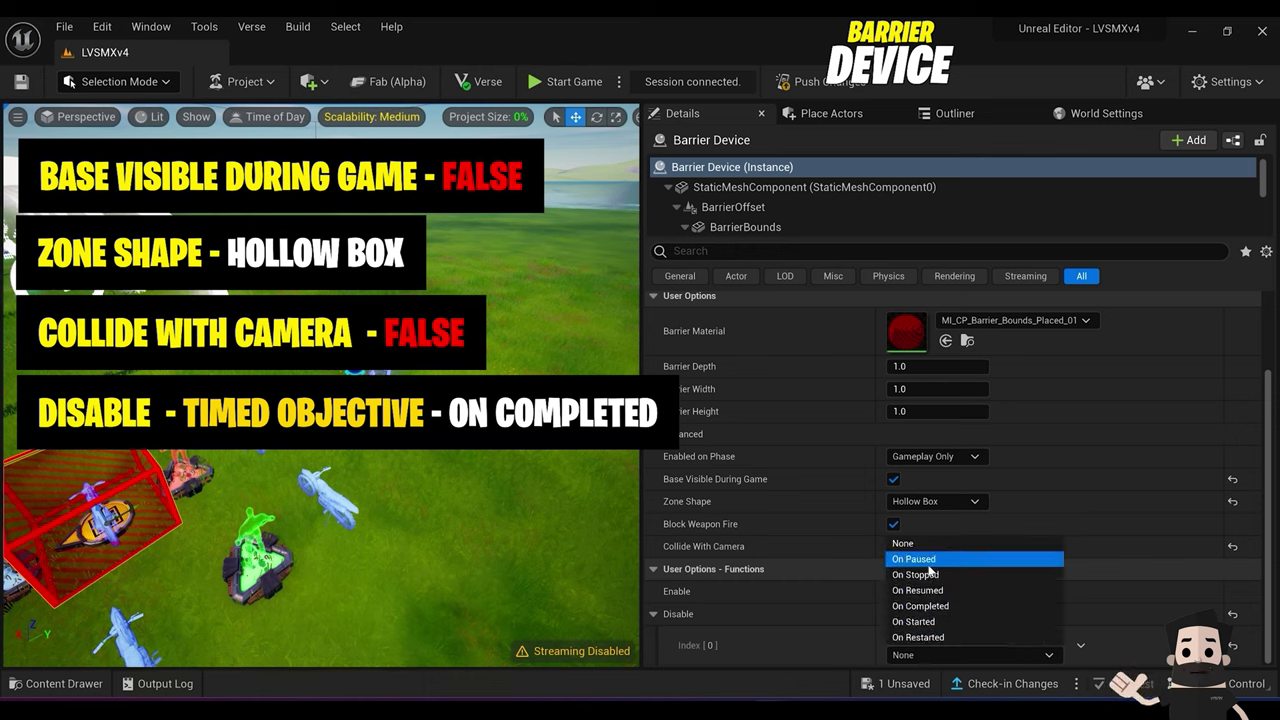
click(1030, 604)
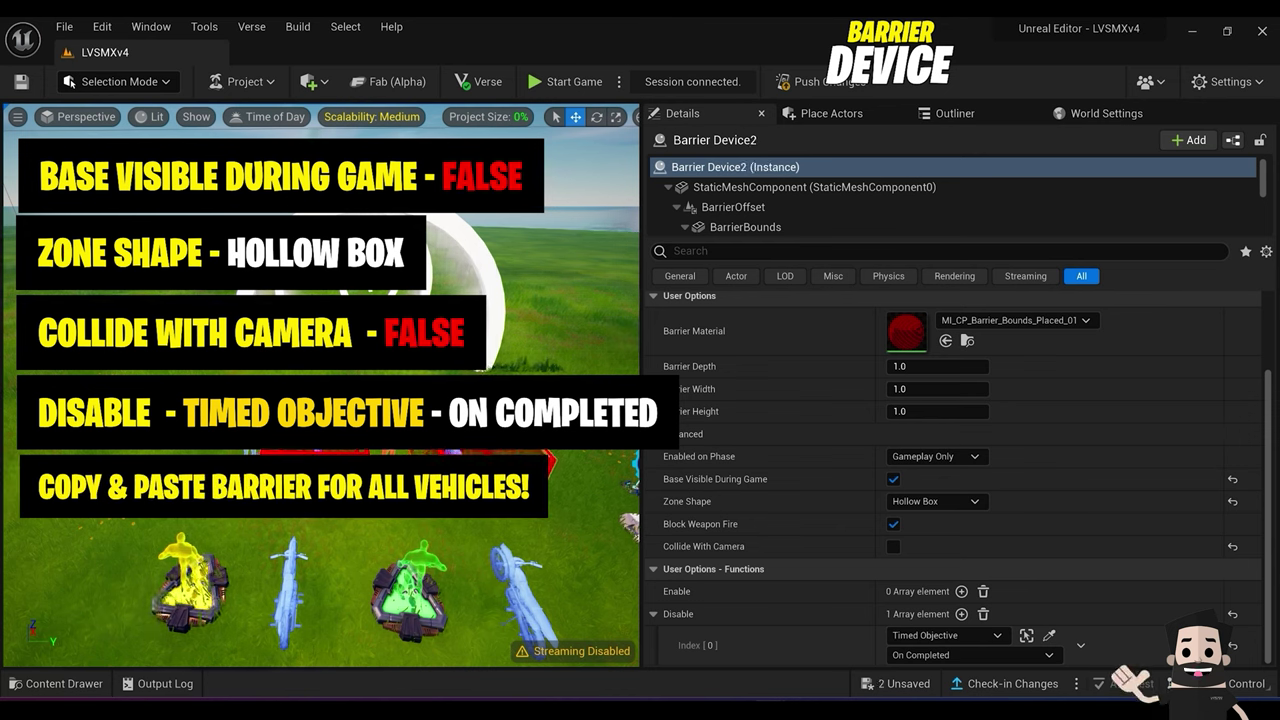
Step: Duplicate the configured Barrier Device and position the copies so that each remaining dirt bike is enclosed
right_drag(320, 560, 450, 575)
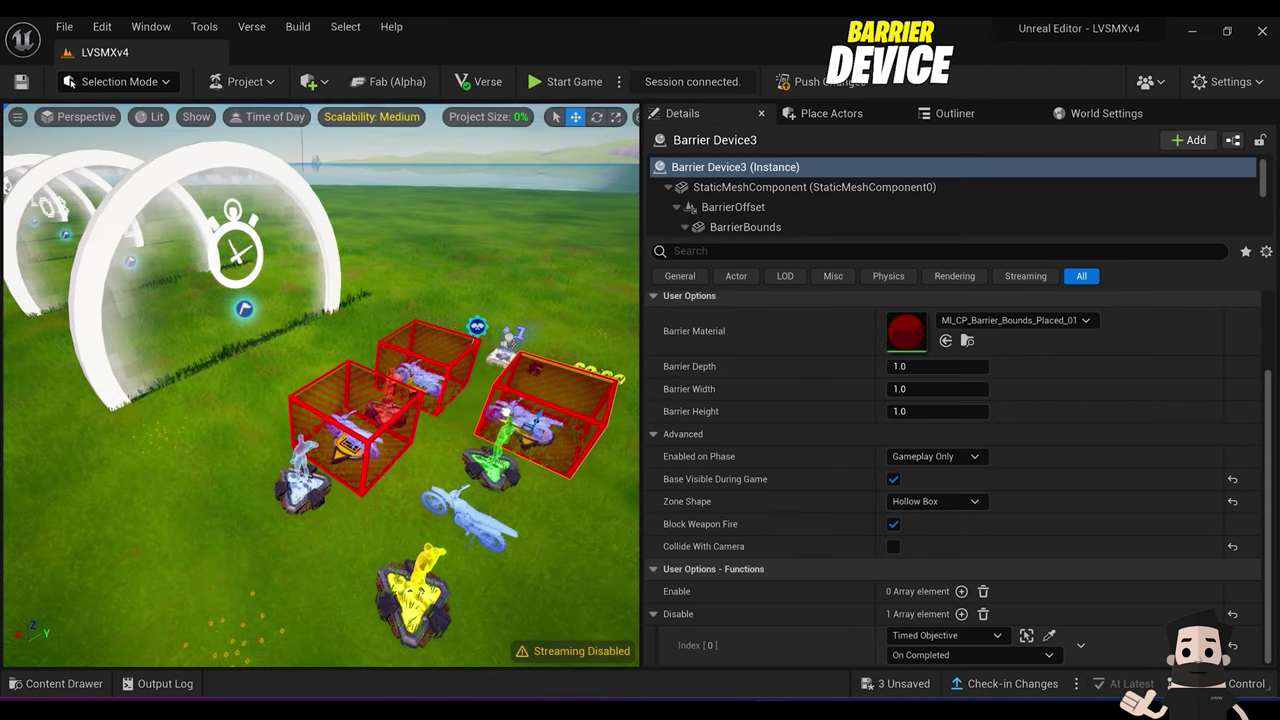
key(ctrl+d)
drag(516, 392, 452, 490)
right_drag(452, 490, 286, 448)
key(w)
key(s)
right_drag(385, 470, 455, 530)
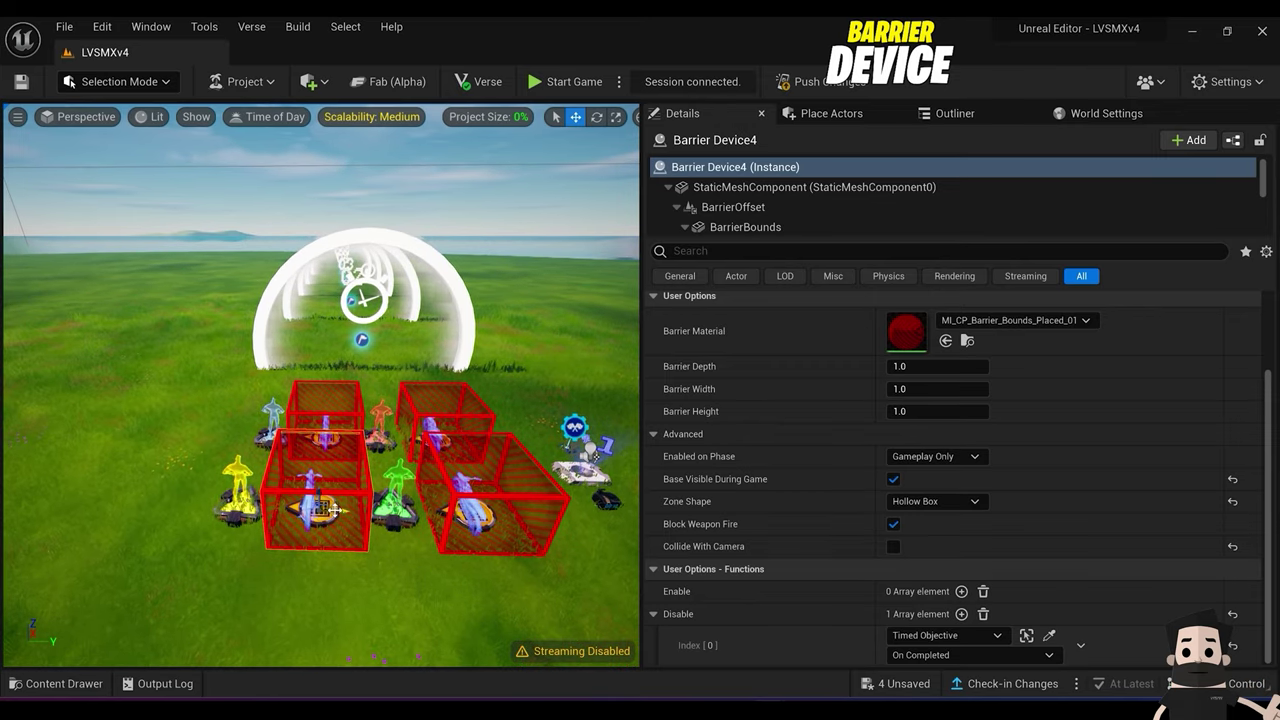
drag(339, 511, 334, 510)
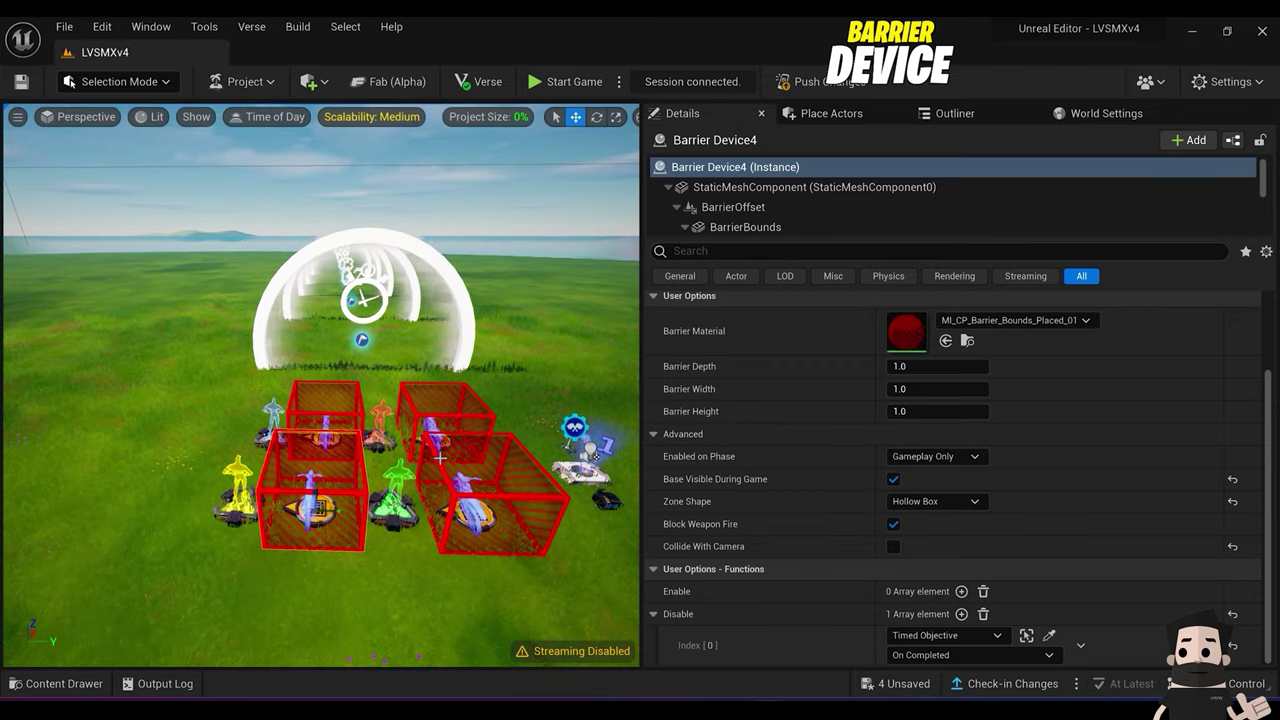
Step: Push the changes to the connected session, saving the unsaved content, and switch to the Fortnite client
click(830, 82)
click(772, 553)
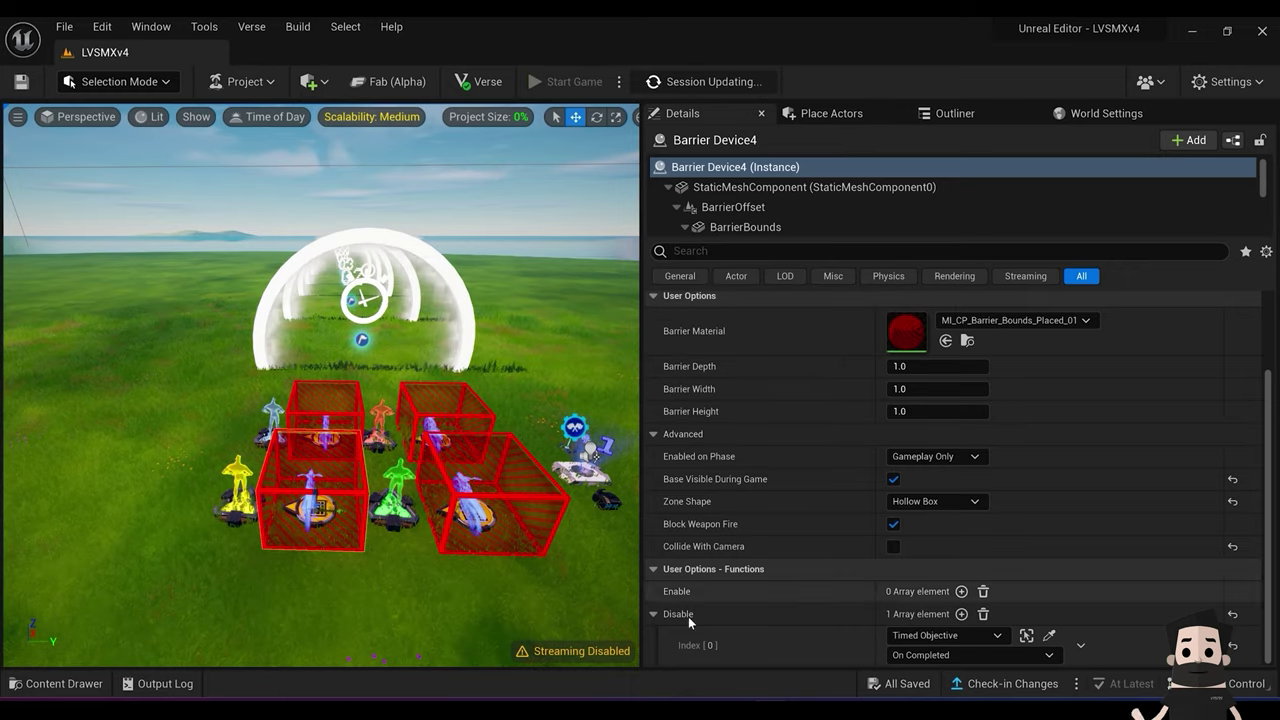
click(844, 709)
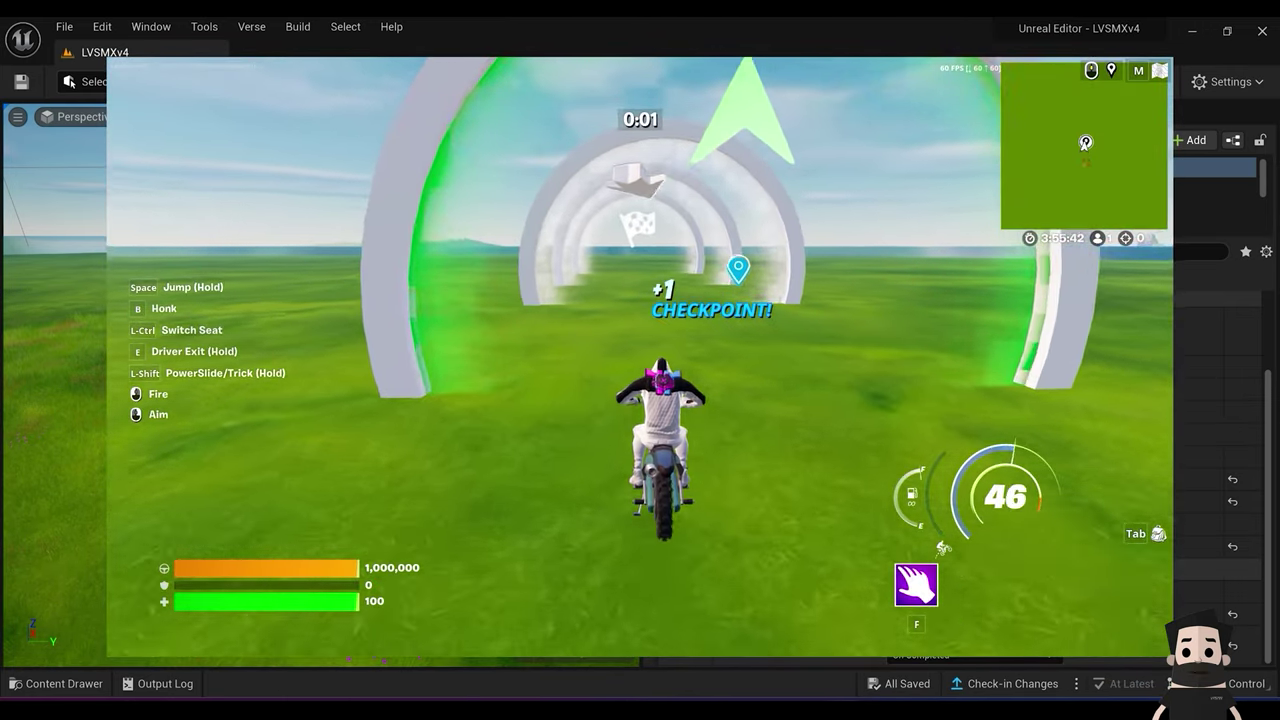
Step: Playtest the race by riding a dirt bike through the checkpoints and checking the barriers during the start countdown
key(w)
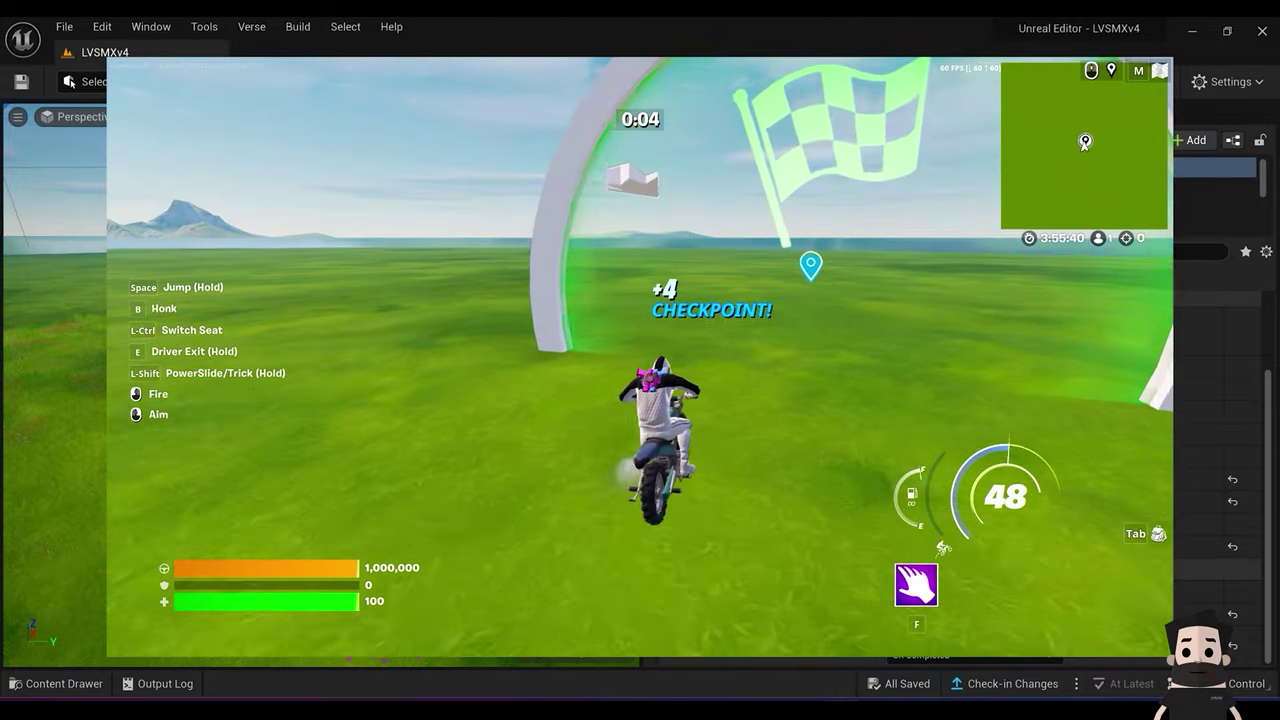
key(d)
key(a)
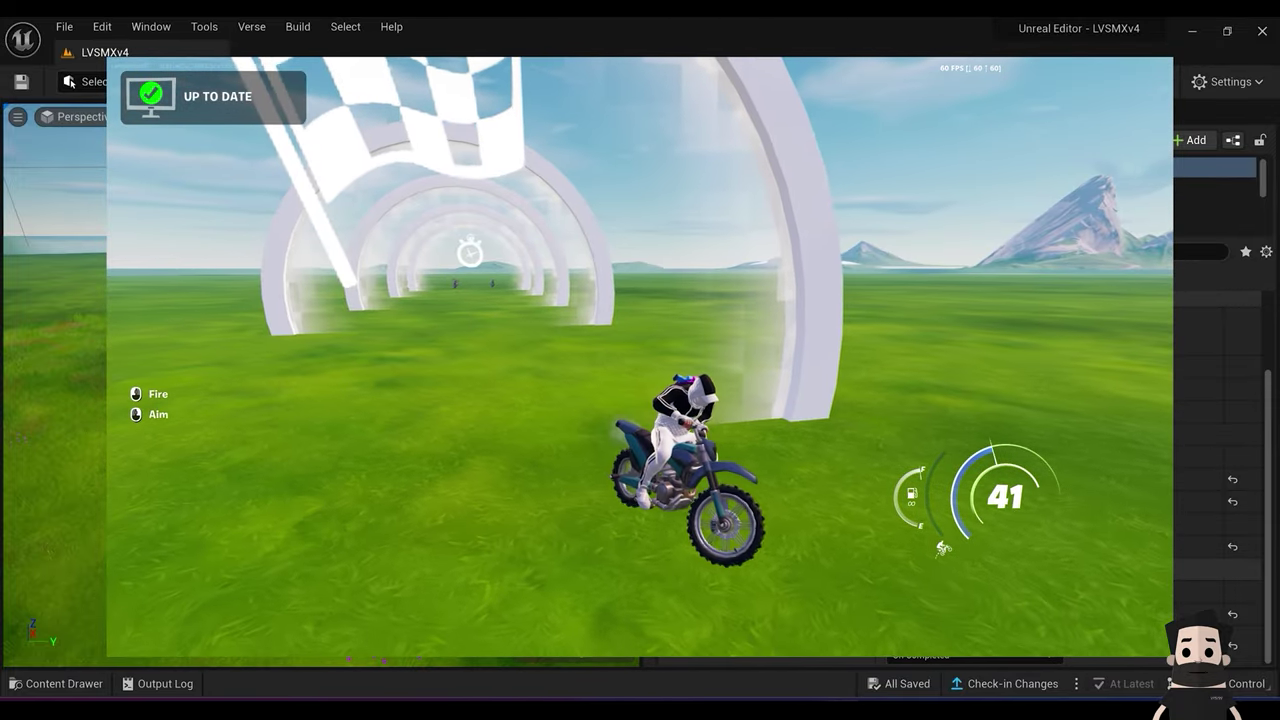
key(w)
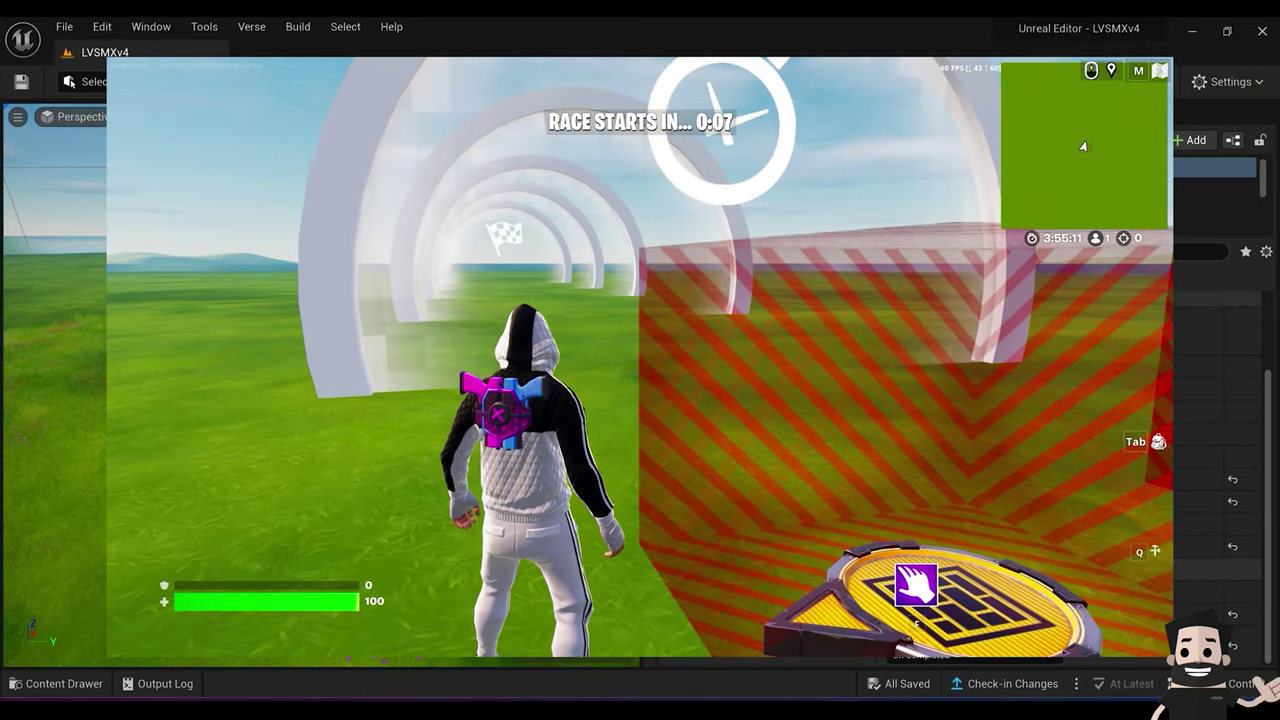
key(f)
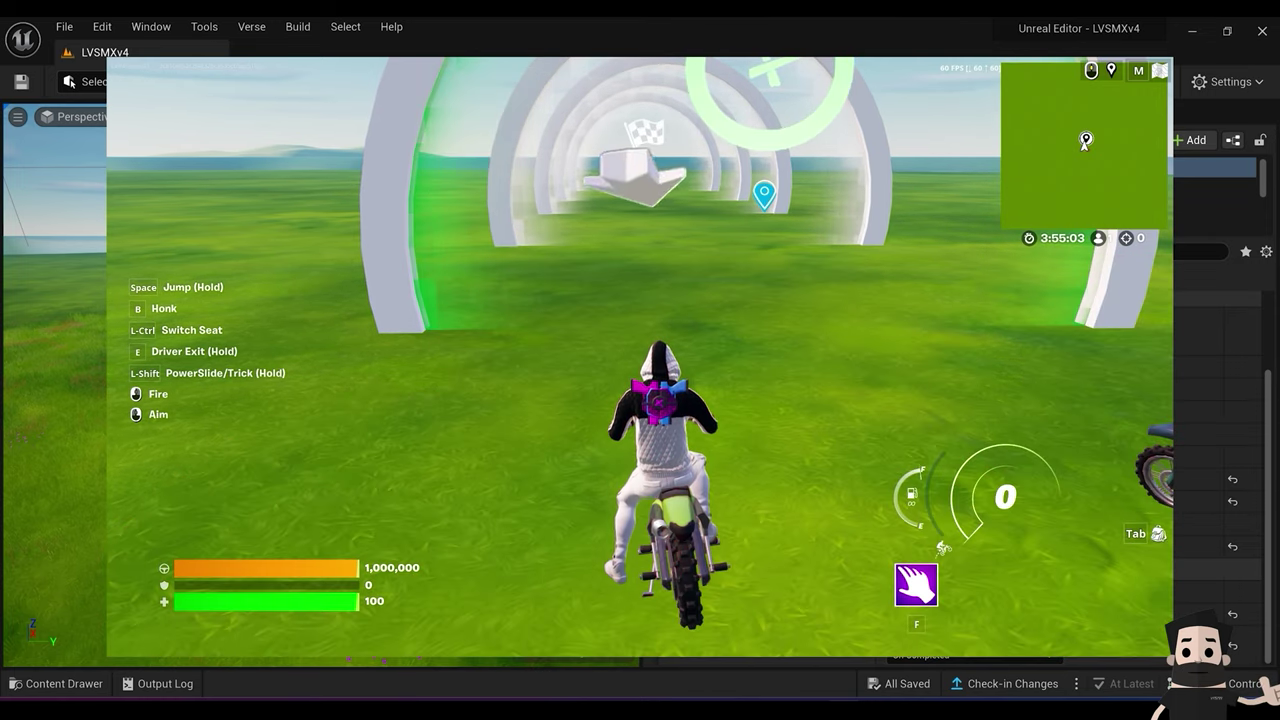
key(w)
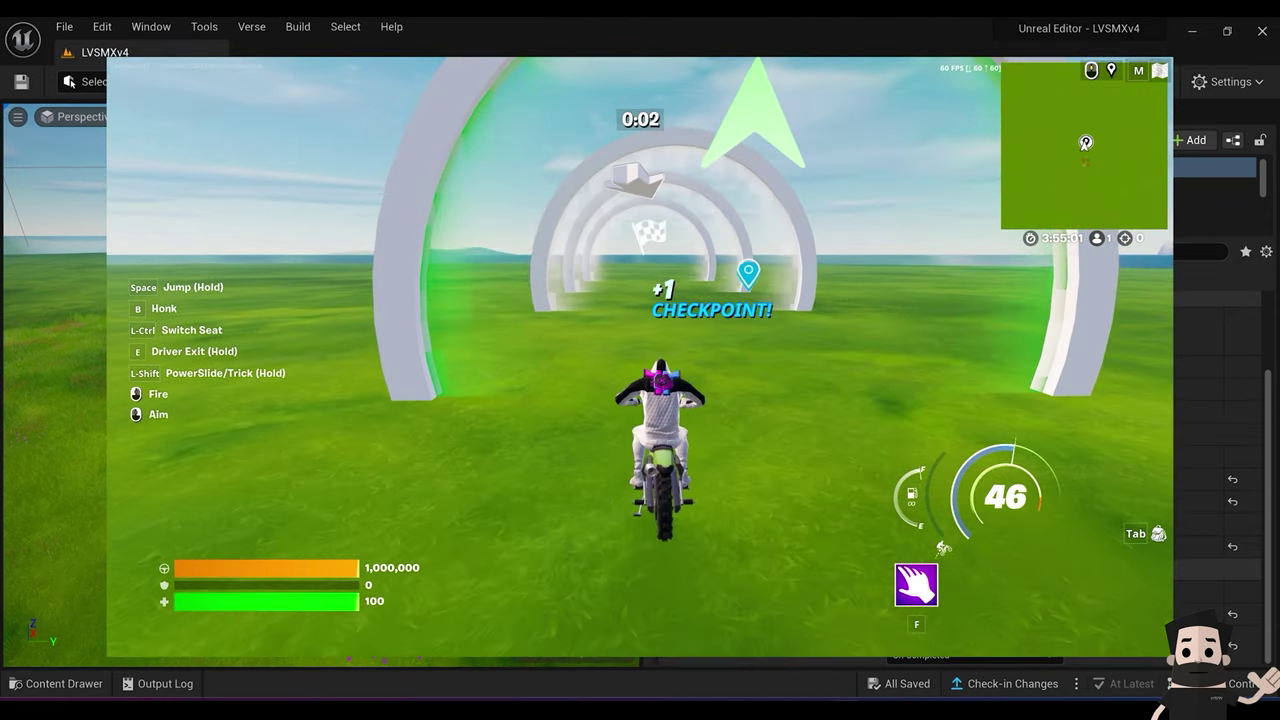
key(w)
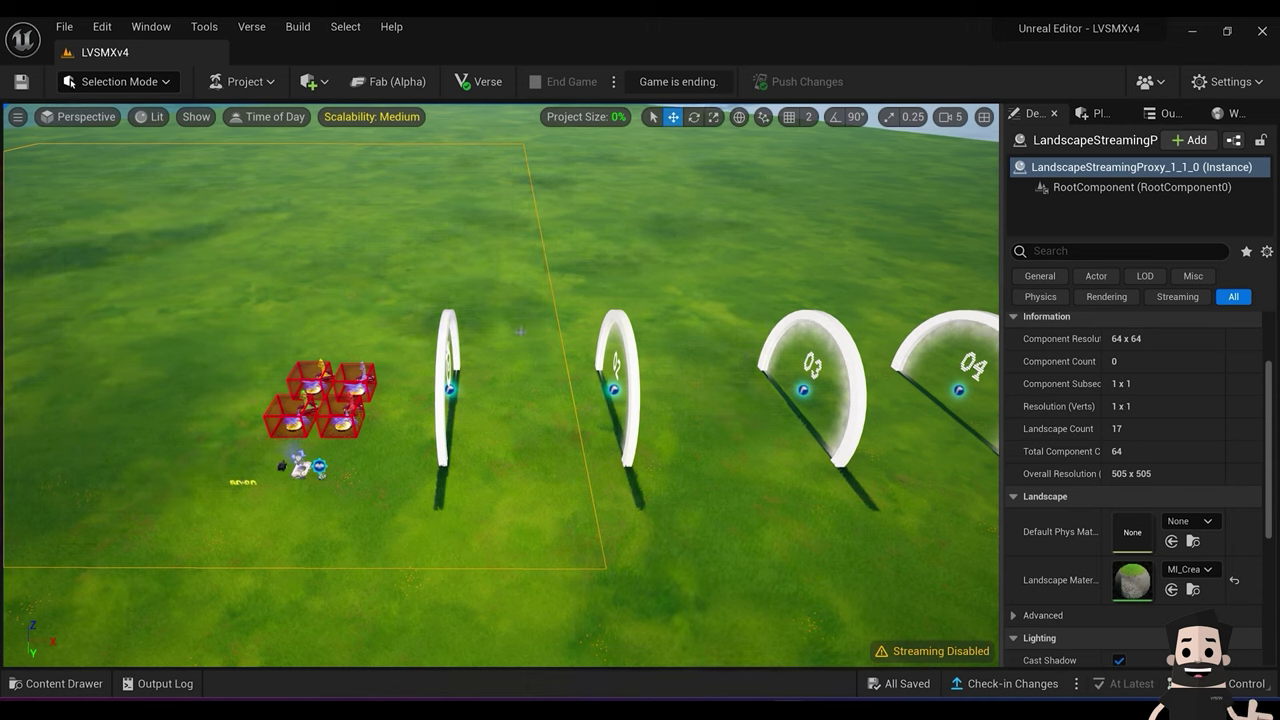
Step: Switch to landscape painting and choose Layer2 as the target layer with Subtractive Blend enabled
mouse_move(454, 366)
right_down()
mouse_move(458, 396)
mouse_move(620, 310)
mouse_move(400, 316)
mouse_move(410, 320)
mouse_move(370, 350)
right_up()
key(d)
key(a)
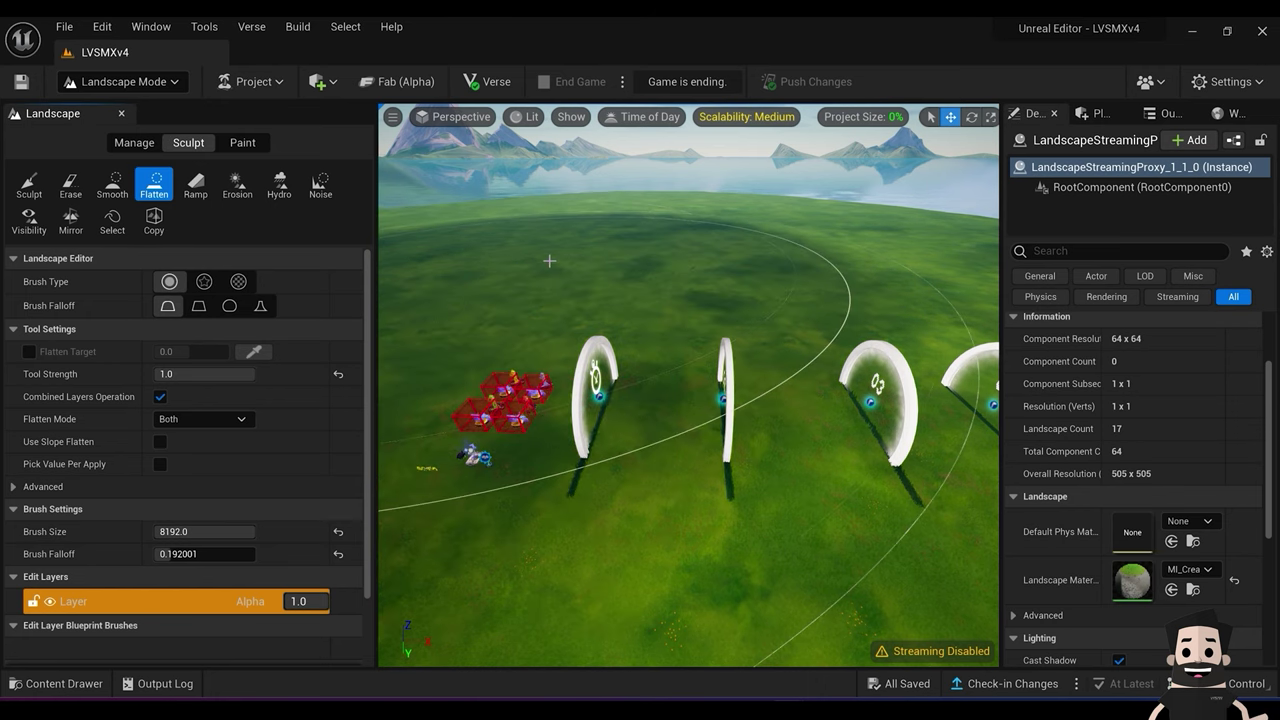
mouse_move(642, 277)
mouse_down()
mouse_move(471, 271)
mouse_move(700, 303)
mouse_up()
key(s)
right_drag(637, 337, 637, 337)
key(d)
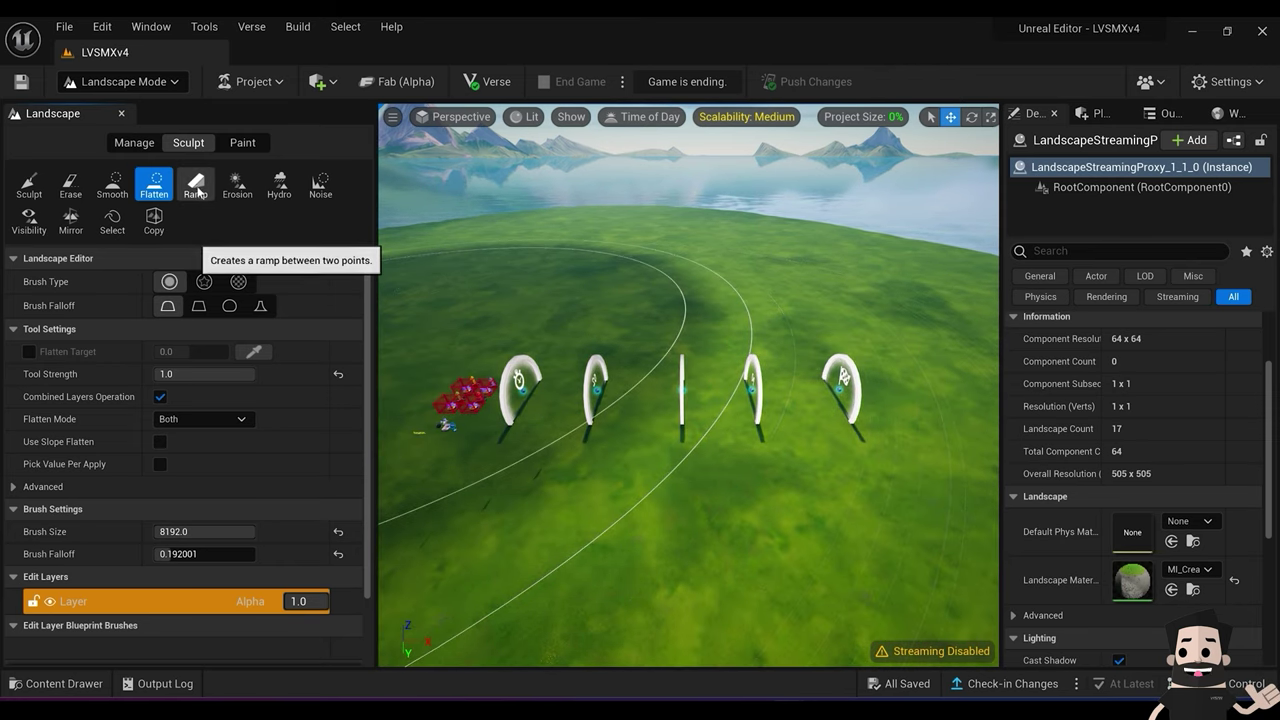
click(243, 143)
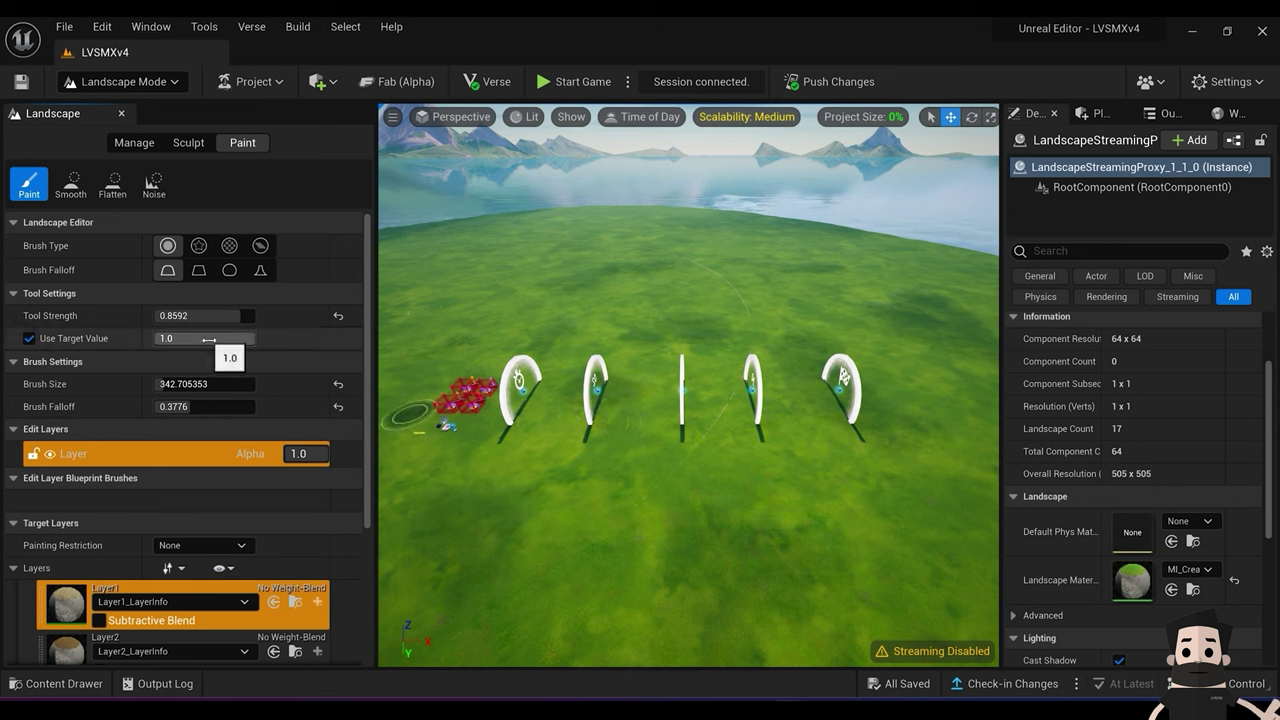
scroll(220, 400, down, 4)
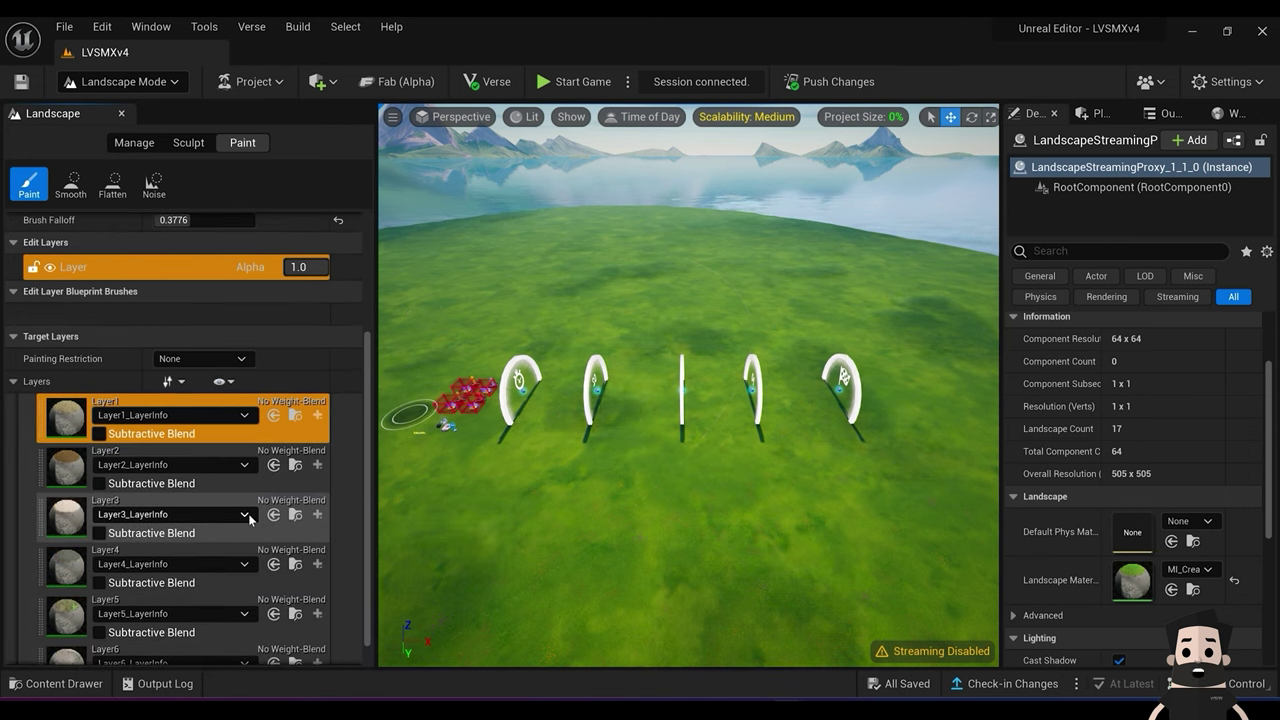
scroll(245, 518, down, 1)
scroll(240, 500, up, 1)
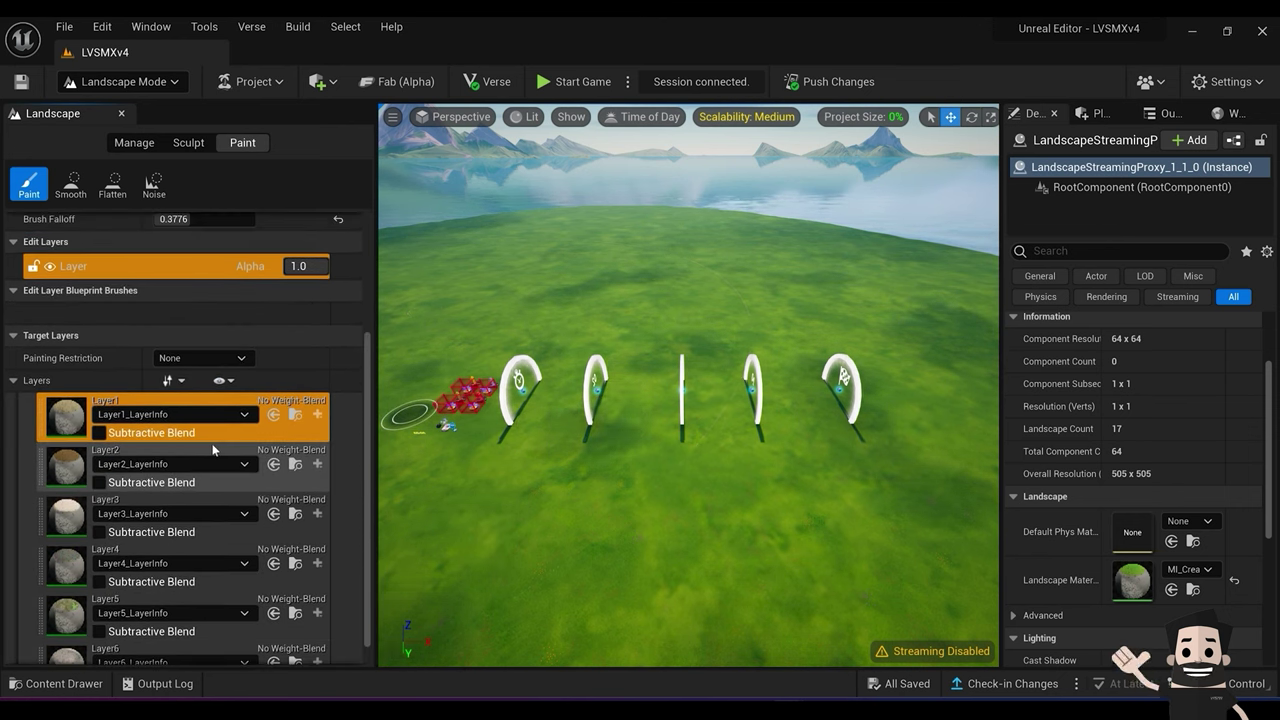
click(142, 455)
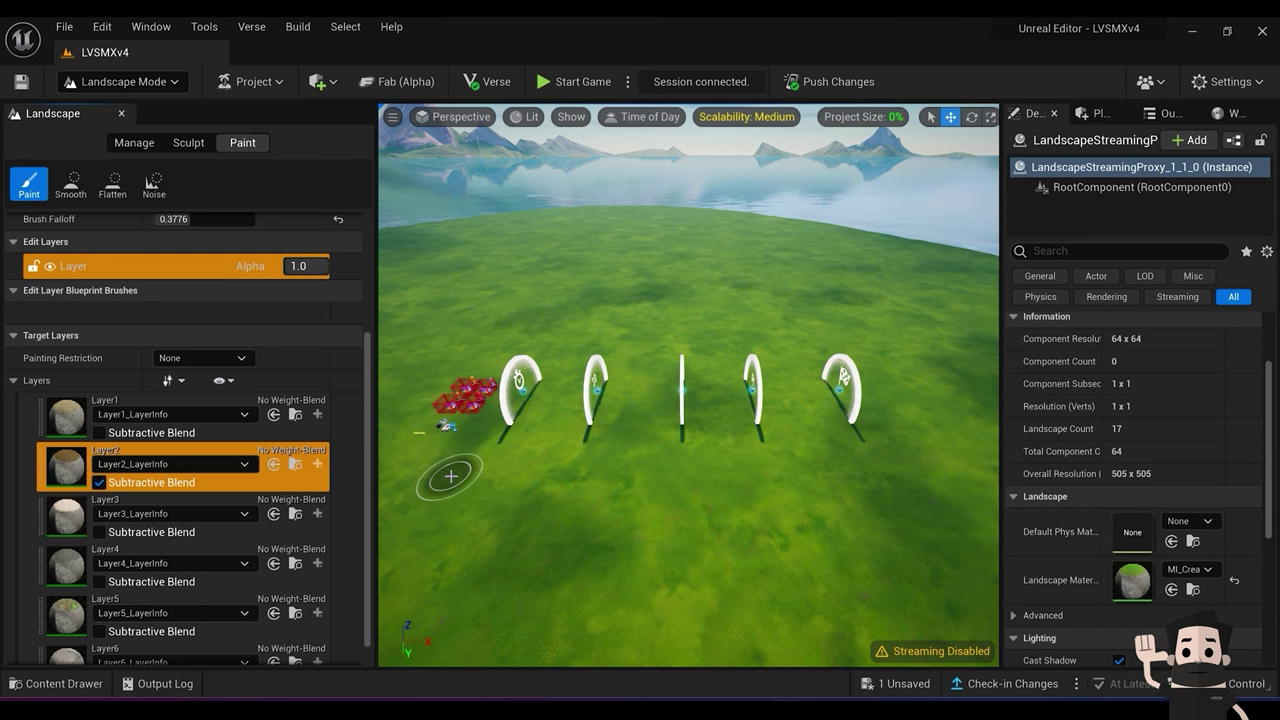
scroll(216, 320, up, 5)
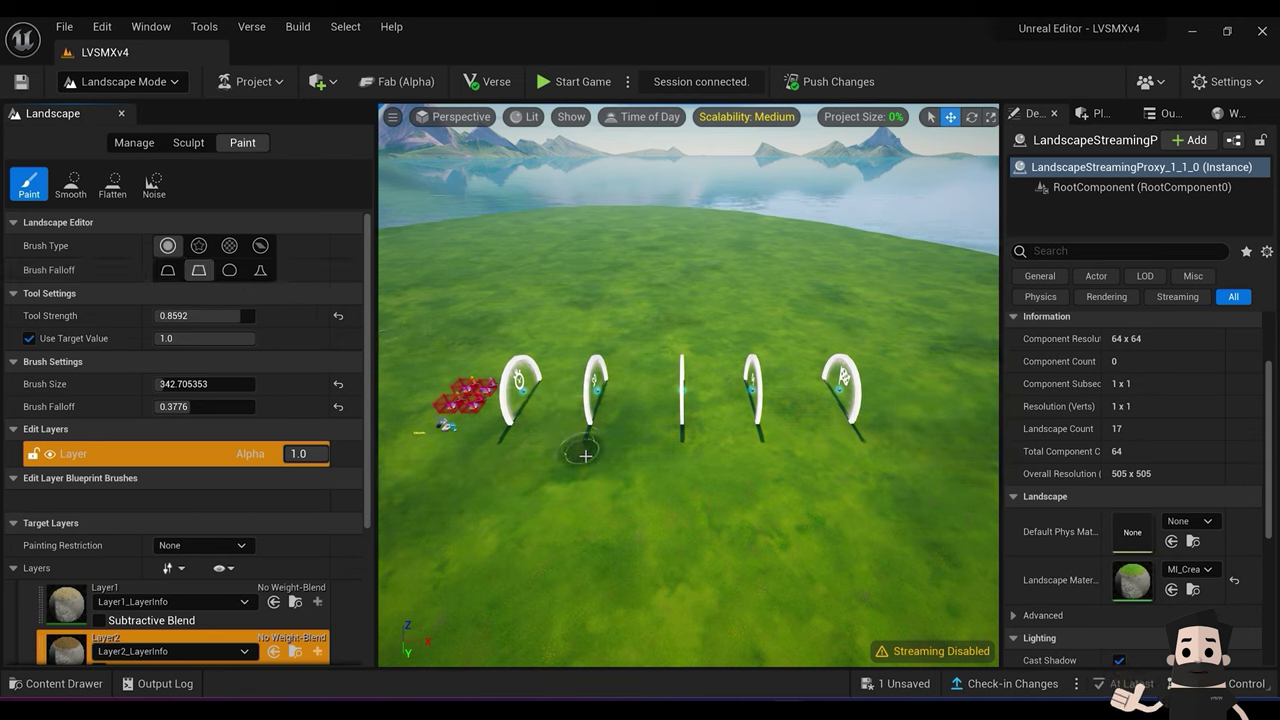
click(542, 493)
mouse_move(732, 490)
mouse_down()
mouse_move(770, 520)
mouse_move(640, 495)
mouse_move(685, 513)
mouse_move(530, 545)
mouse_move(740, 520)
mouse_move(510, 470)
mouse_move(495, 497)
mouse_move(455, 485)
mouse_move(405, 500)
mouse_move(474, 392)
mouse_up()
key(ctrl+z)
mouse_move(666, 340)
mouse_down()
mouse_move(790, 345)
mouse_move(900, 555)
mouse_move(850, 583)
mouse_up()
key(ctrl+z)
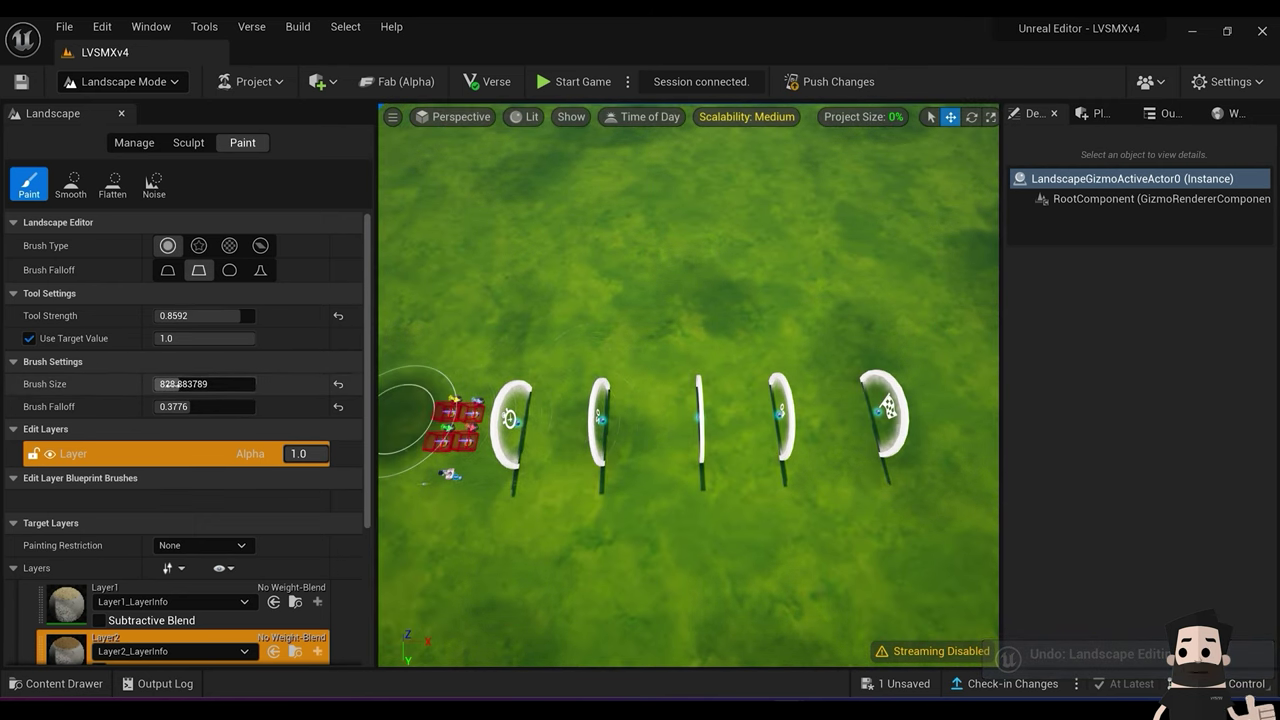
Step: Set the brush size to about 840 and paint a straight Layer2 strip from behind the bikes through all the checkpoints
mouse_move(195, 384)
mouse_down()
mouse_move(210, 384)
mouse_move(196, 383)
mouse_up()
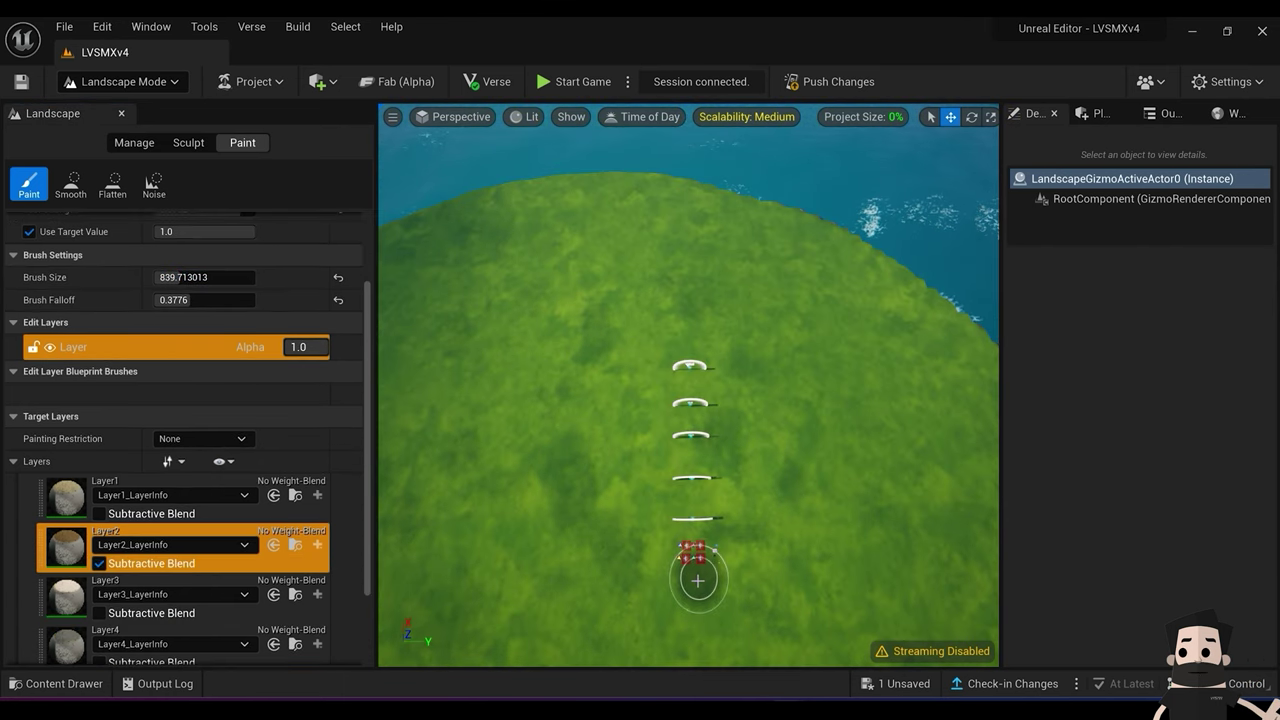
drag(696, 587, 691, 361)
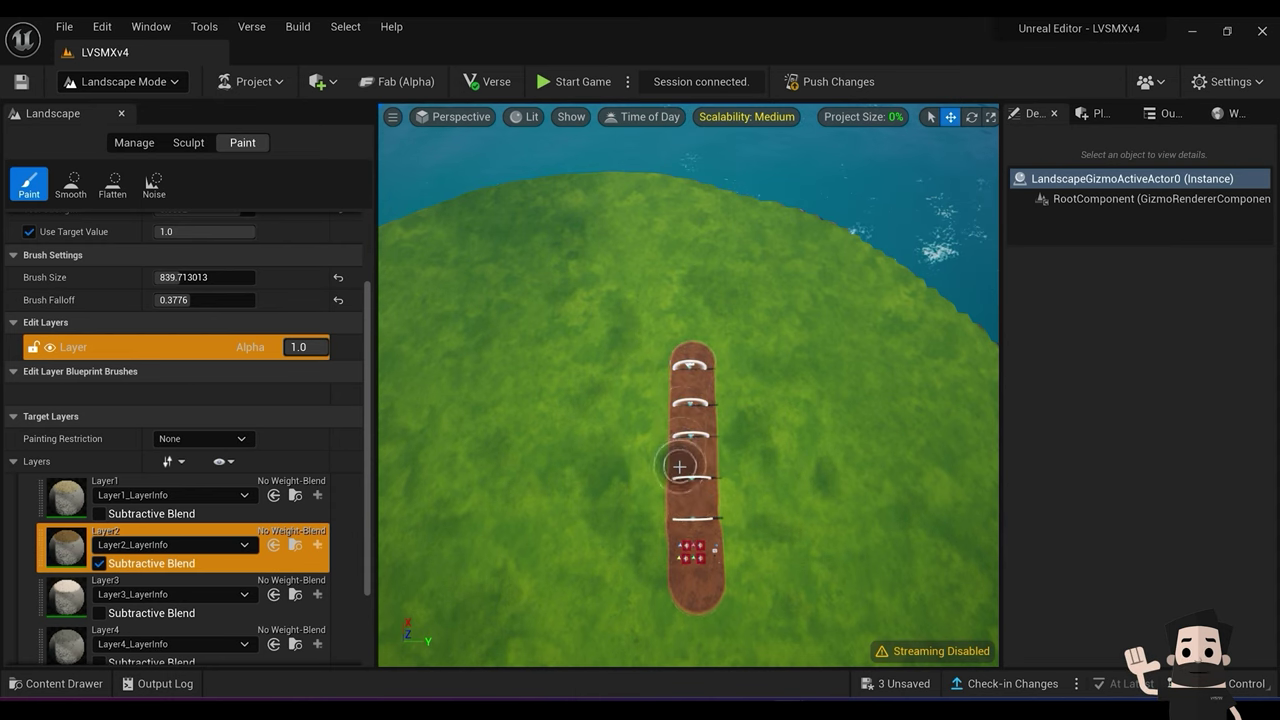
mouse_move(691, 362)
mouse_down()
mouse_move(656, 305)
mouse_move(623, 288)
mouse_up()
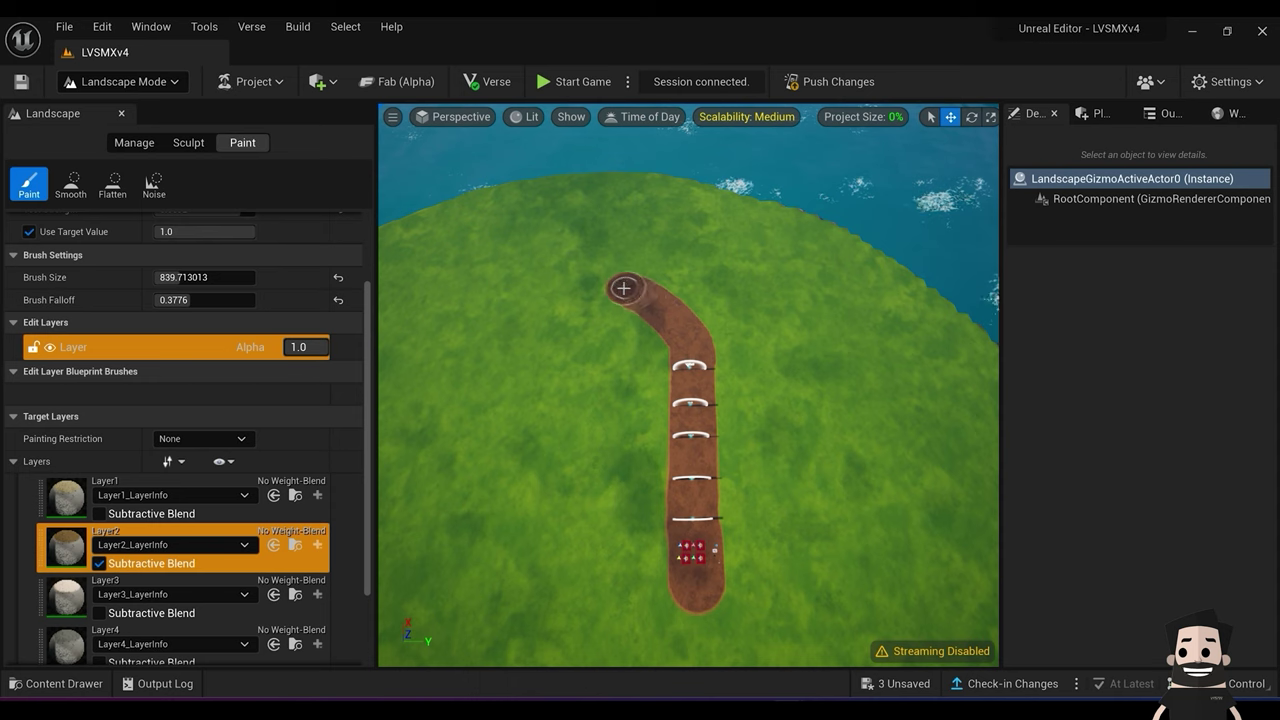
key(ctrl+z)
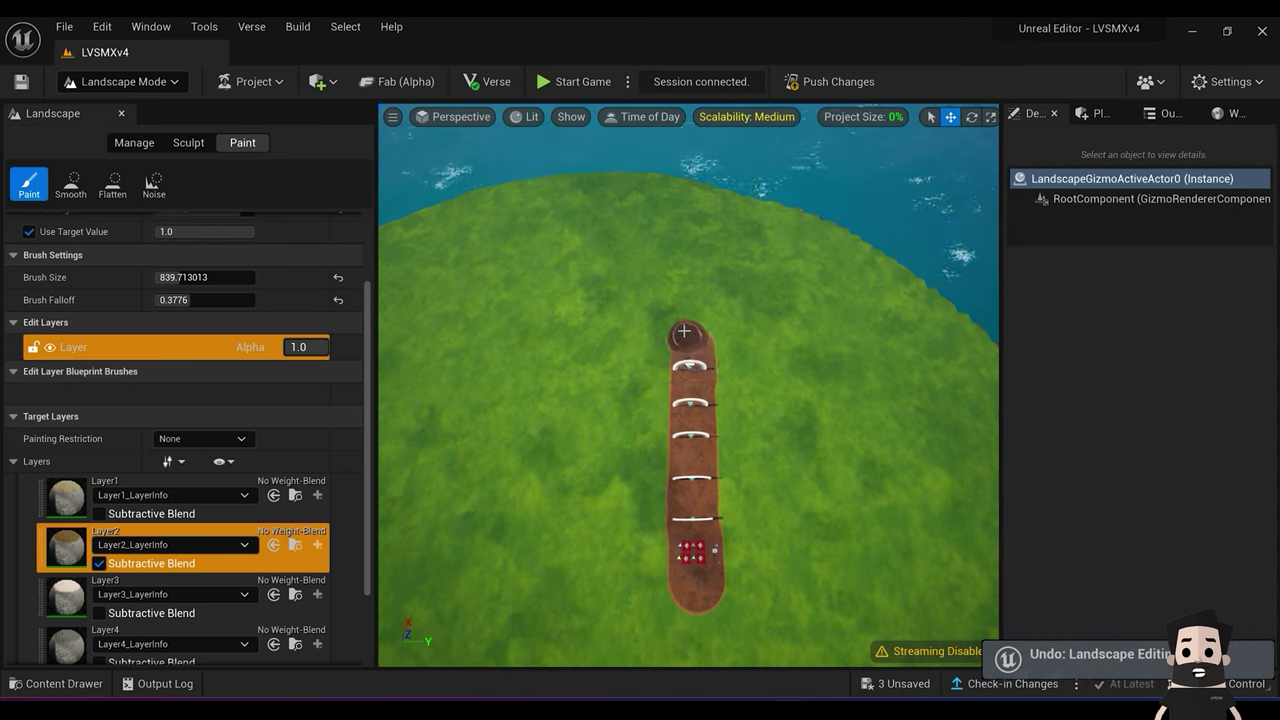
Step: Paint a Layer2 curve beyond the last checkpoint, with a second lane branching back parallel to the start straight
mouse_move(684, 331)
mouse_down()
mouse_move(652, 292)
mouse_move(600, 277)
mouse_move(536, 271)
mouse_move(484, 289)
mouse_up()
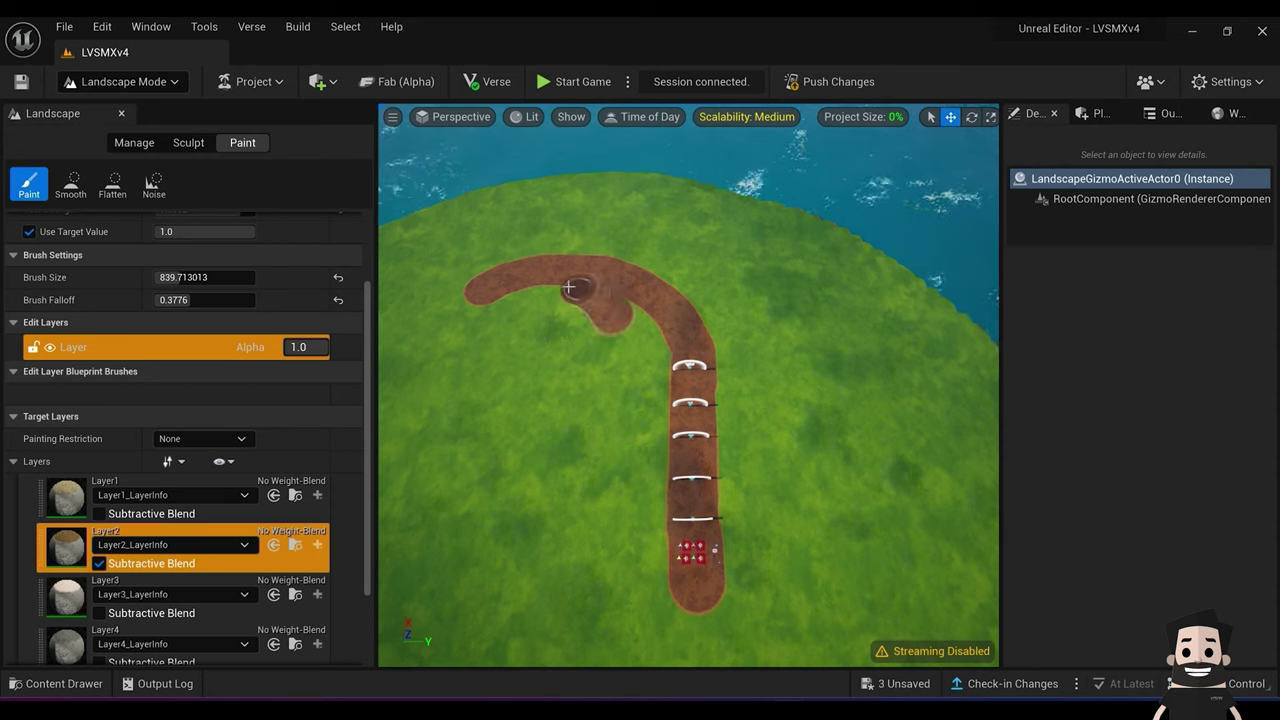
mouse_move(491, 293)
mouse_down()
mouse_move(560, 296)
mouse_move(603, 315)
mouse_move(621, 400)
mouse_move(610, 568)
mouse_up()
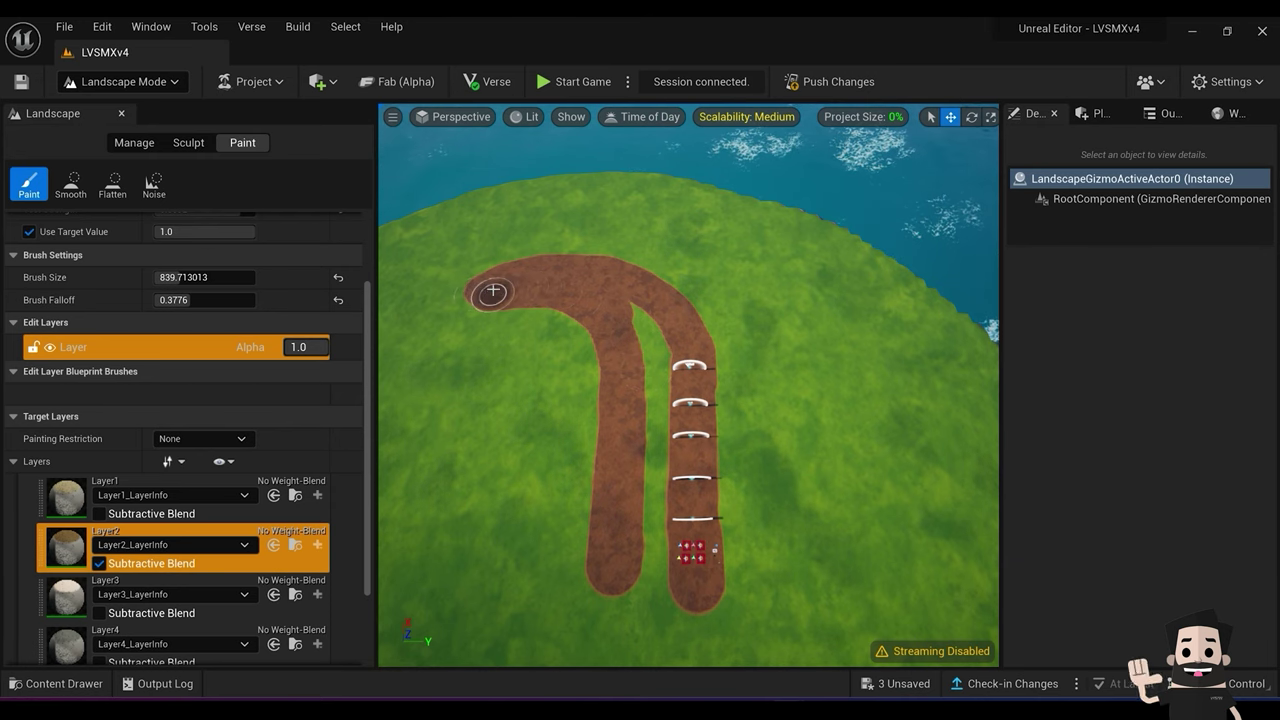
right_drag(638, 290, 440, 290)
right_drag(585, 302, 525, 298)
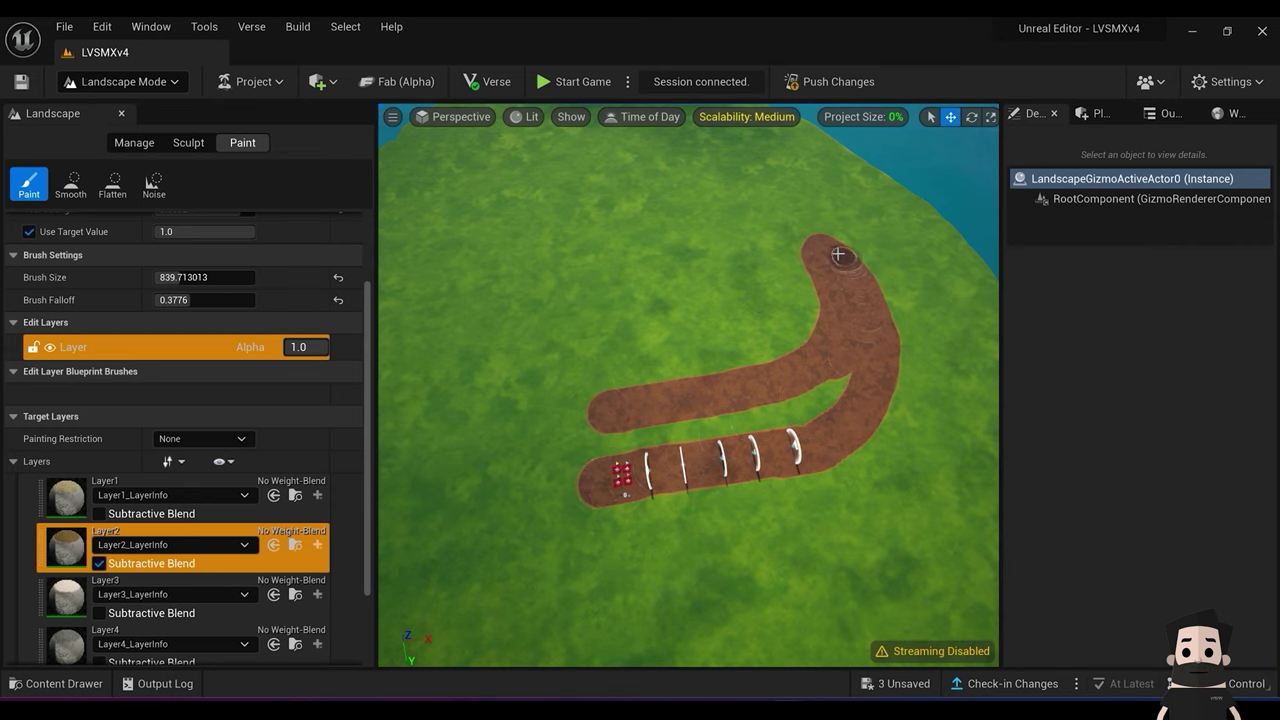
Step: Continue the Layer2 track from the curve's open end around the outside of the start area, finishing with a hairpin back towards the long side straight
scroll(839, 256, down, 3)
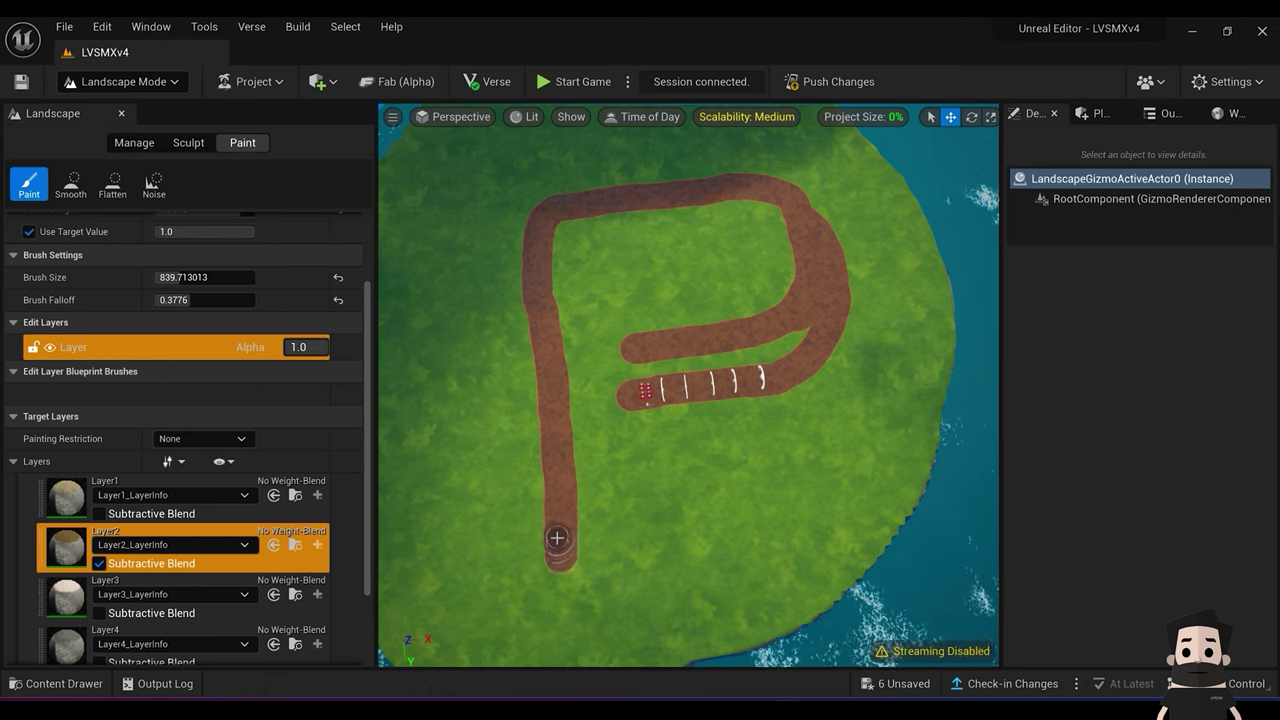
drag(572, 555, 751, 537)
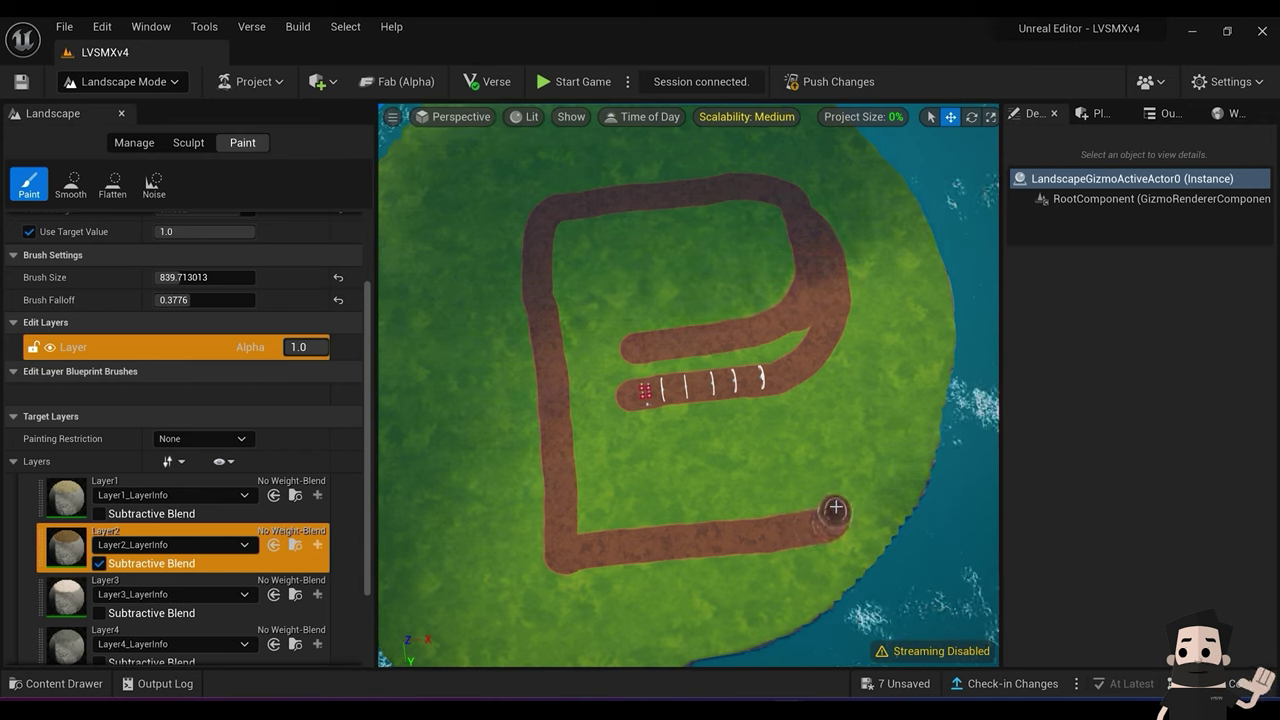
drag(767, 489, 708, 495)
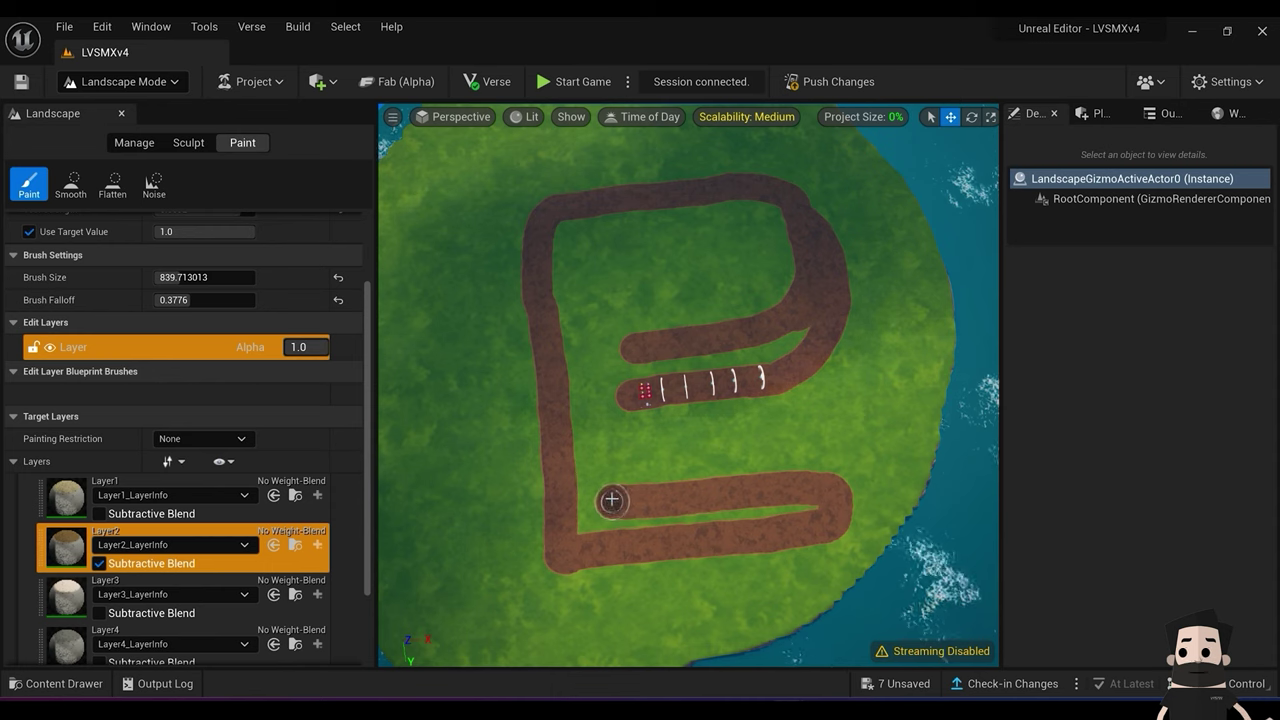
drag(668, 463, 768, 459)
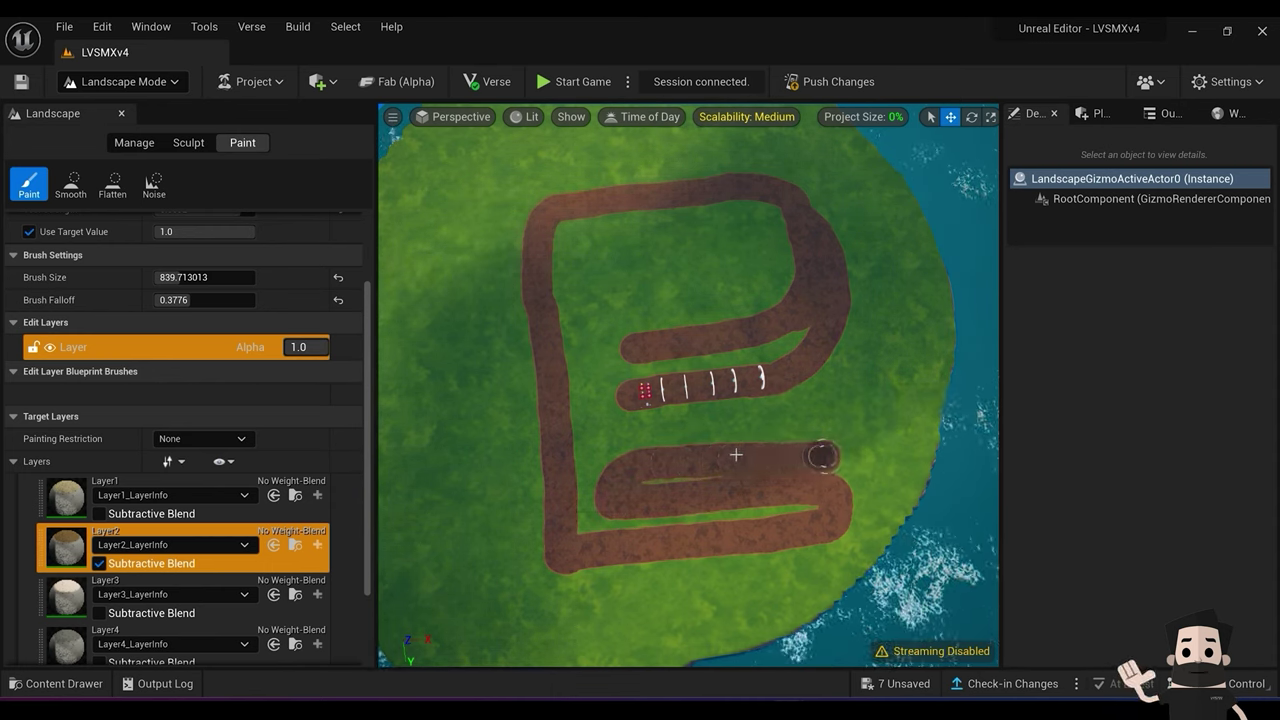
key(ctrl+z)
mouse_move(594, 556)
mouse_down()
mouse_move(810, 537)
mouse_move(832, 512)
mouse_move(740, 502)
mouse_up()
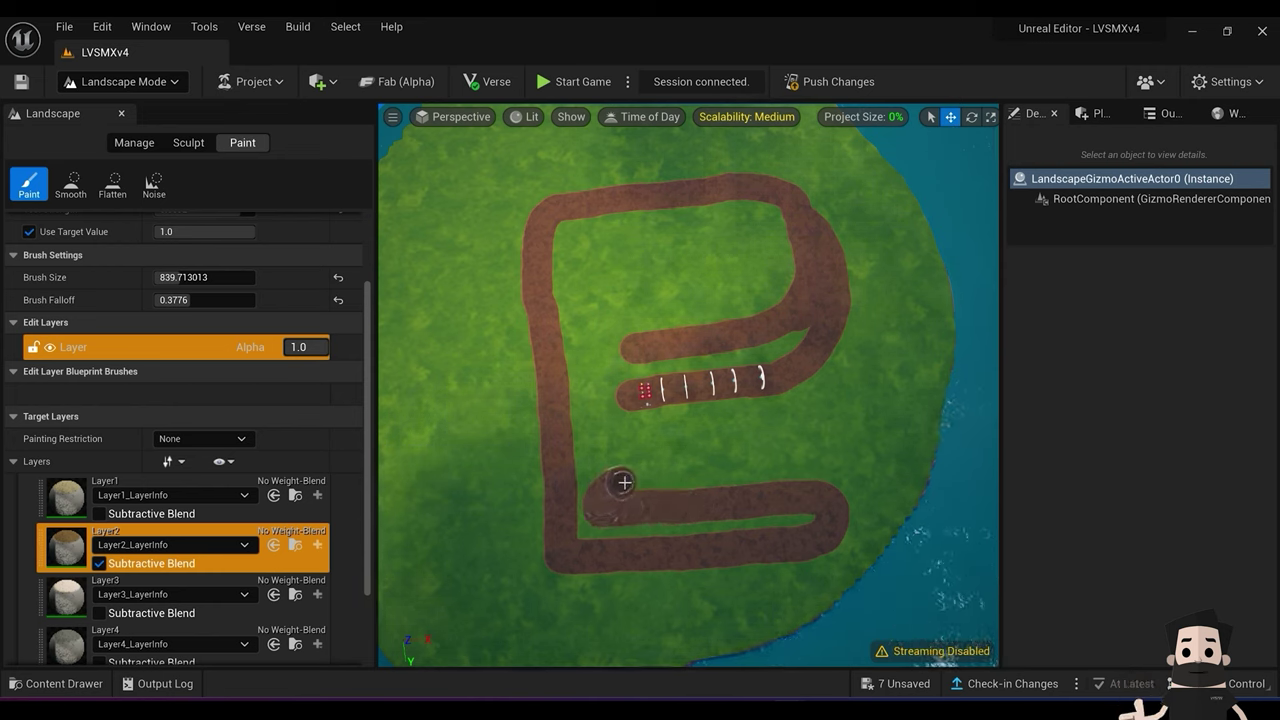
key(ctrl+z)
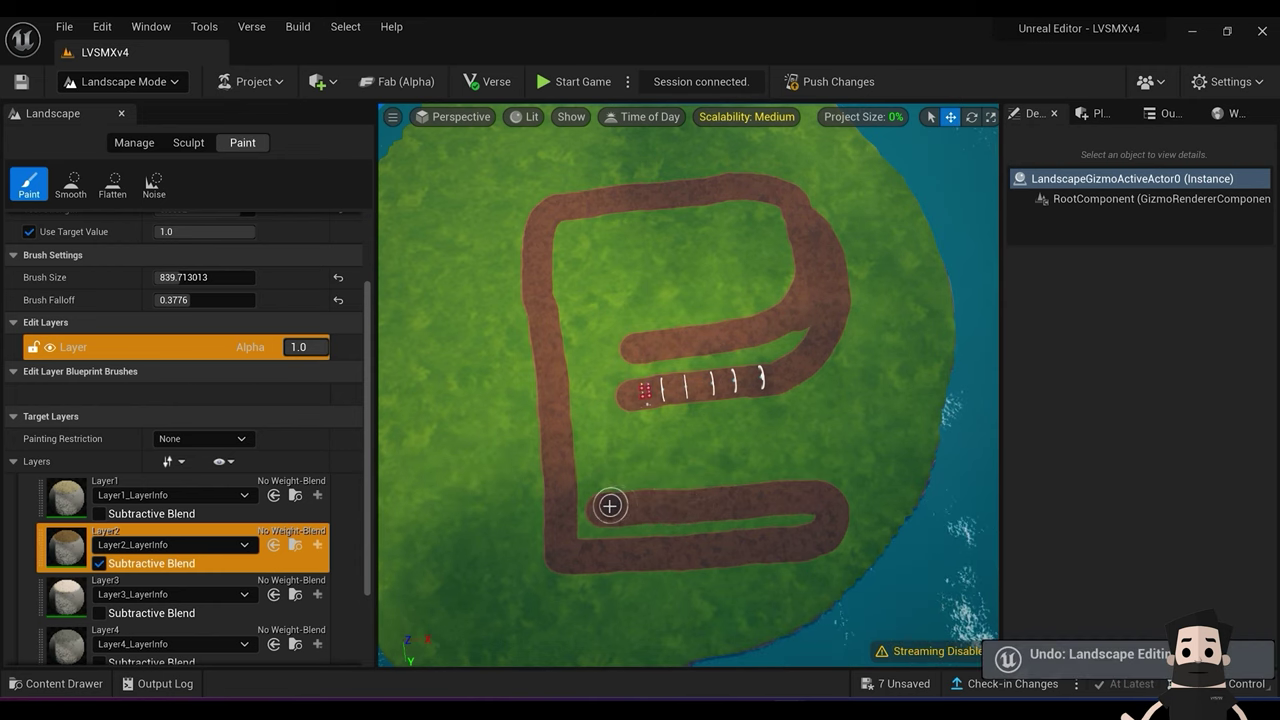
Step: Paint Layer2 hairpins linking the outer loop to the lane beside the start straight, and touch up the hairpin near the last checkpoint
drag(673, 467, 765, 460)
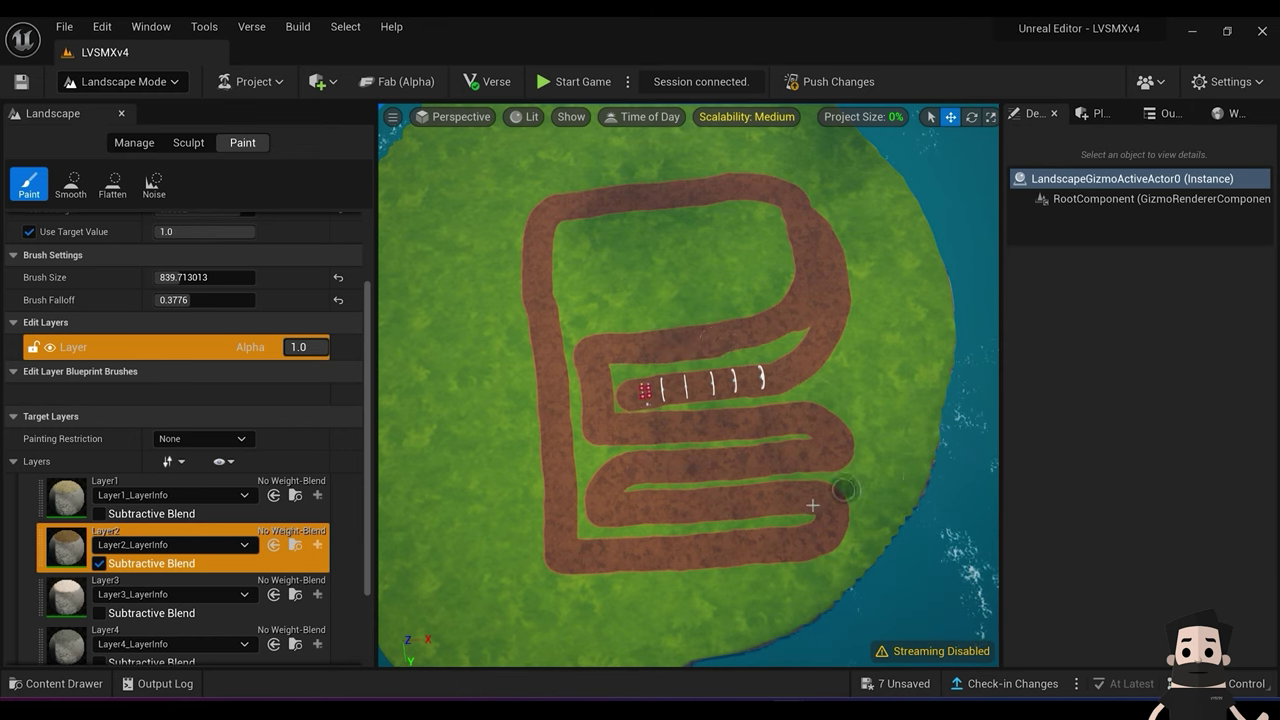
mouse_move(739, 551)
right_down()
mouse_move(800, 556)
mouse_move(808, 545)
mouse_move(792, 535)
mouse_move(806, 533)
right_up()
key(w)
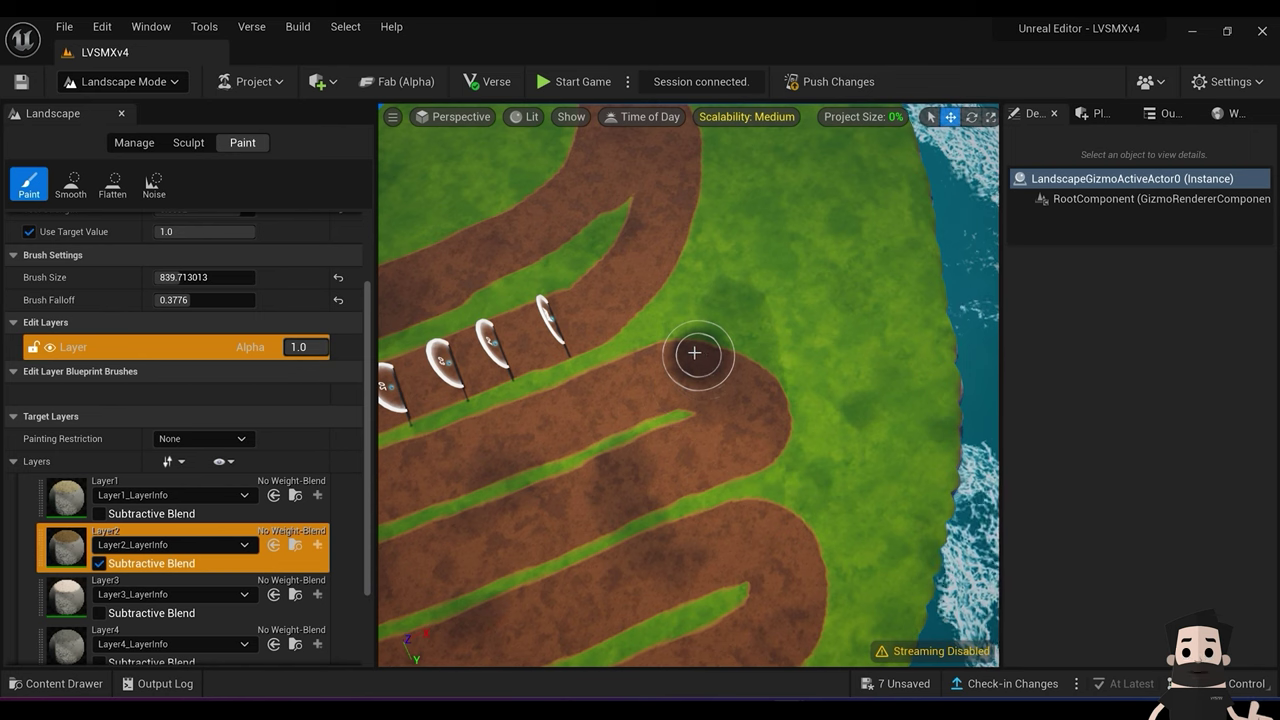
mouse_move(699, 347)
mouse_down()
mouse_move(737, 351)
mouse_move(757, 409)
mouse_up()
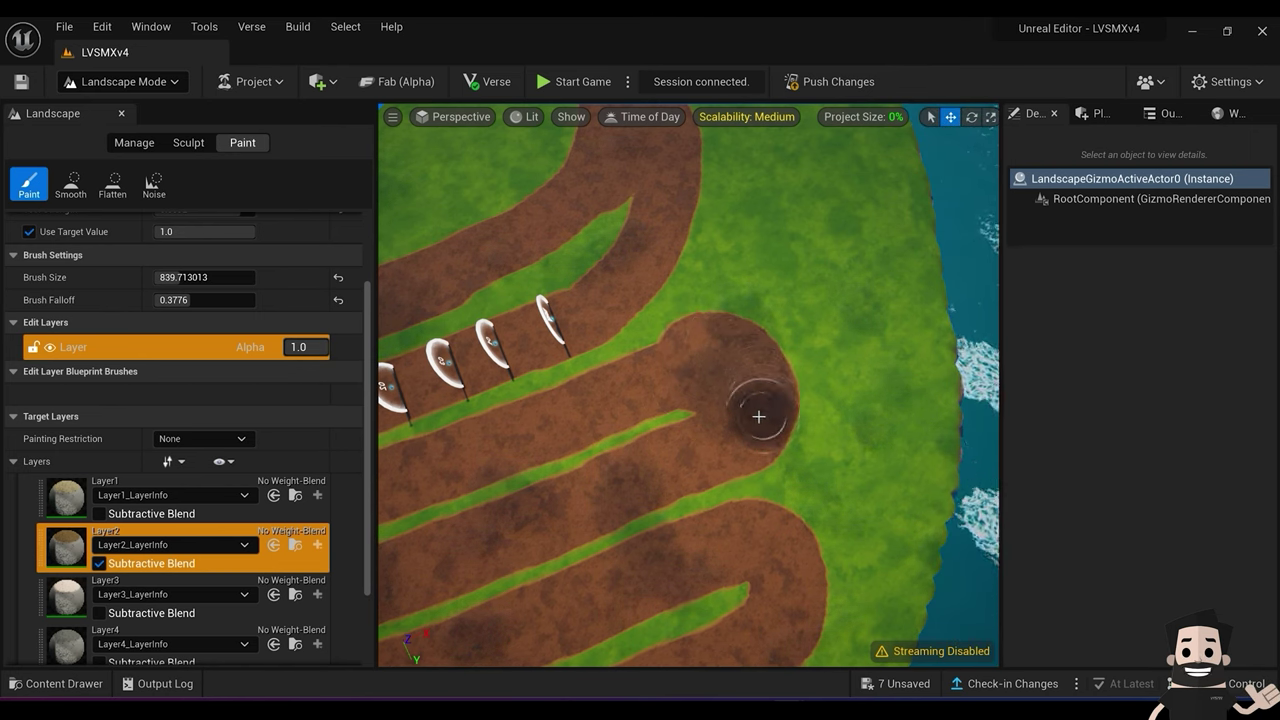
key(ctrl+z)
mouse_move(686, 346)
mouse_down()
mouse_move(723, 354)
mouse_move(763, 389)
mouse_move(741, 446)
mouse_move(483, 543)
mouse_up()
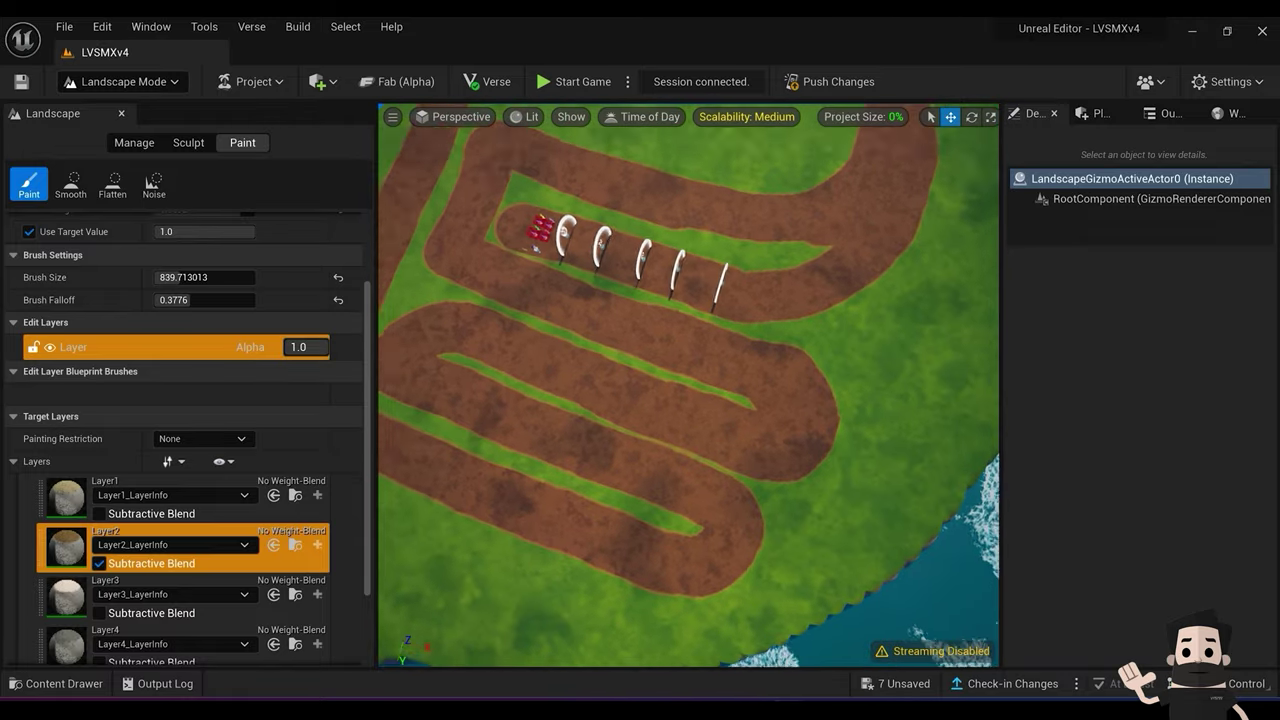
Step: Touch up the Layer2 edge of the track corner behind the starting bikes, undoing the last stroke
right_drag(769, 466, 840, 466)
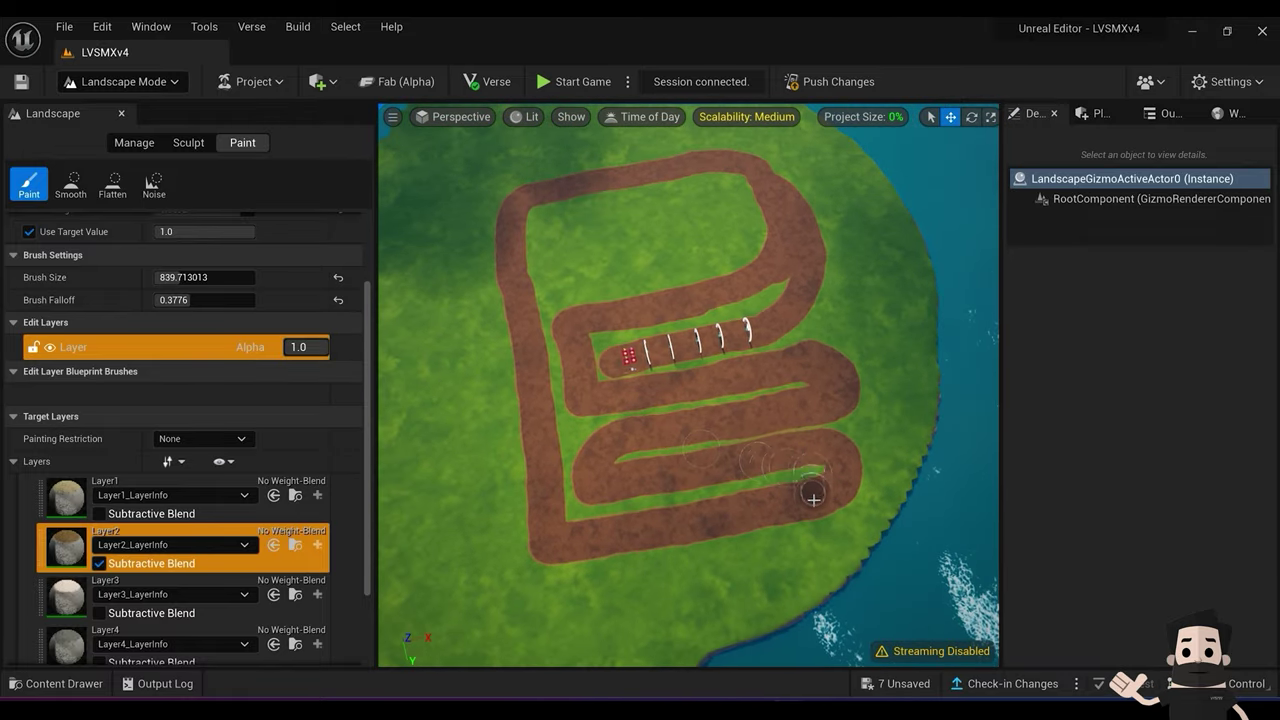
right_drag(785, 532, 735, 520)
right_drag(826, 408, 805, 360)
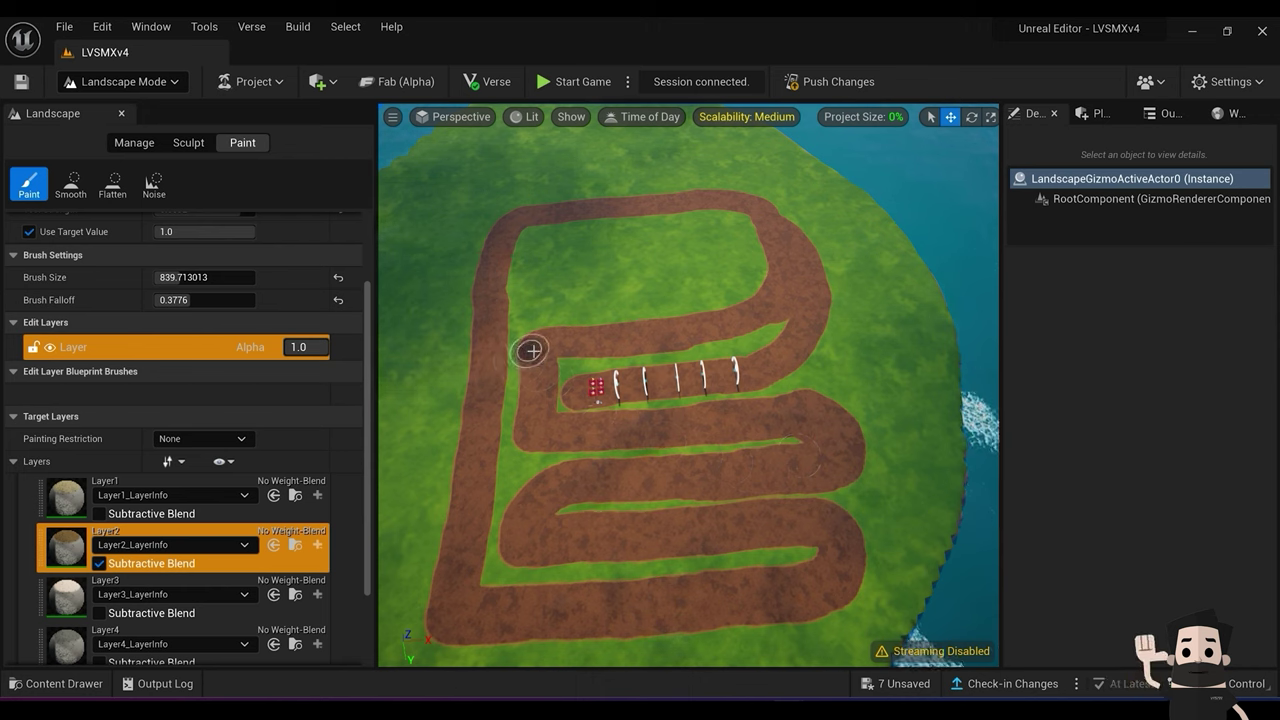
key(ctrl+z)
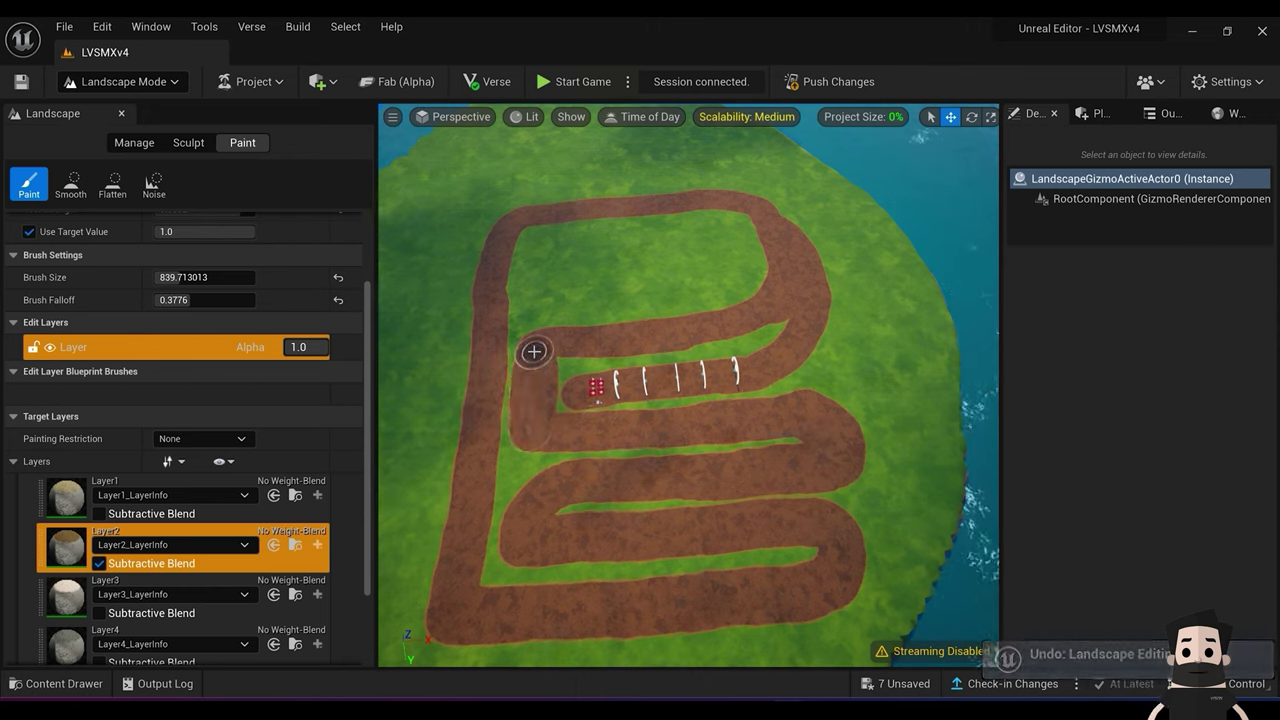
right_drag(731, 453, 732, 457)
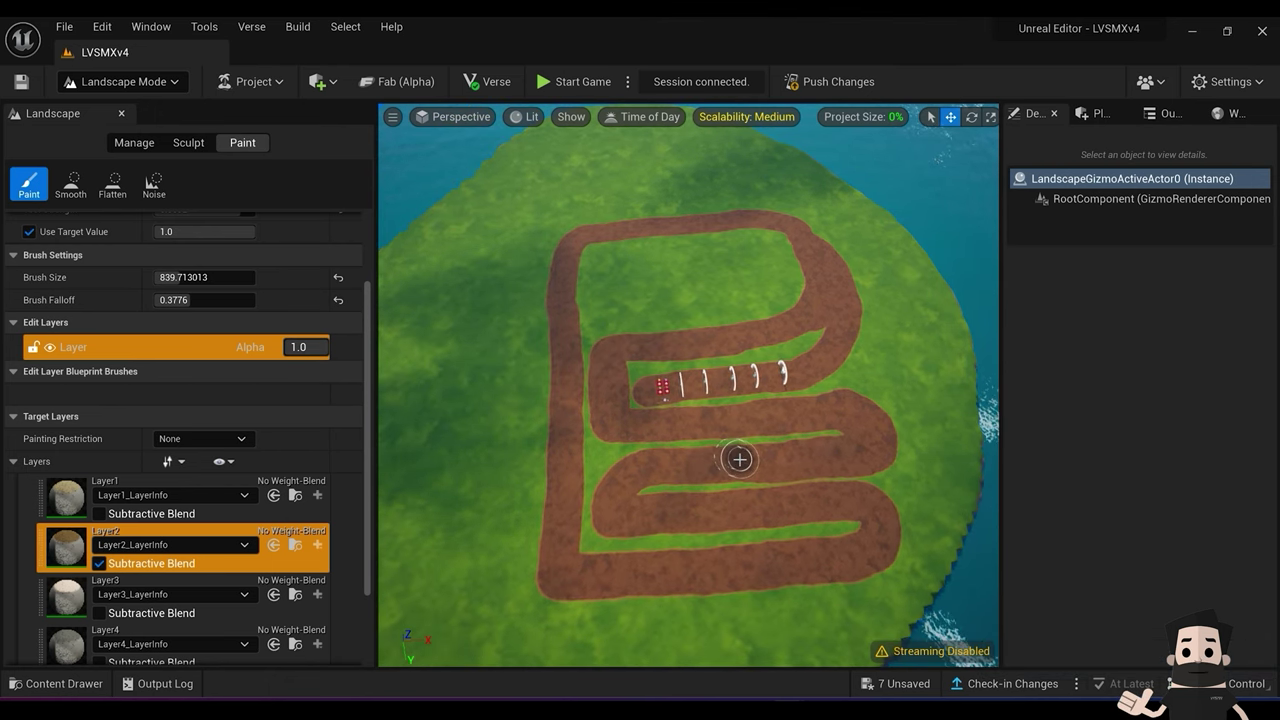
Step: Examine the layout of the painted track from several angles and distances around the island
mouse_move(736, 458)
right_down()
mouse_move(749, 488)
mouse_move(694, 475)
mouse_move(747, 490)
right_up()
key(w)
key(d)
key(s)
key(a)
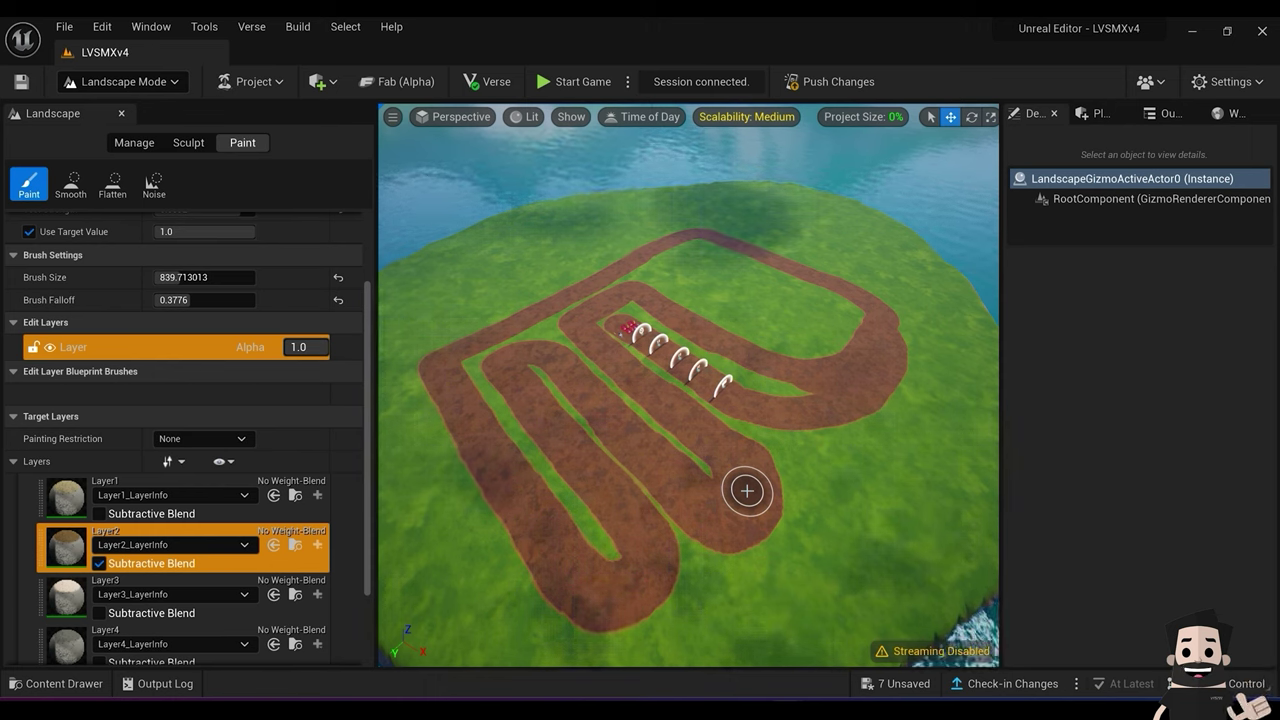
mouse_move(749, 491)
right_down()
mouse_move(900, 495)
mouse_move(876, 494)
right_up()
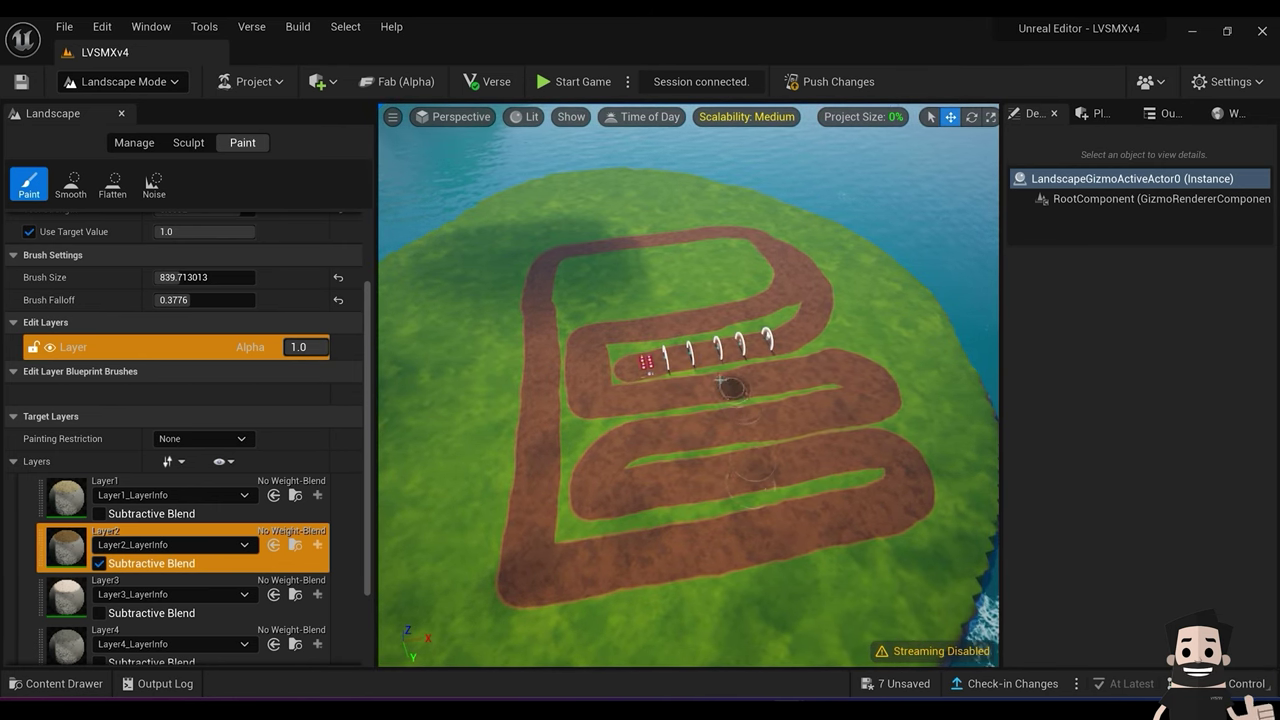
right_drag(708, 347, 706, 418)
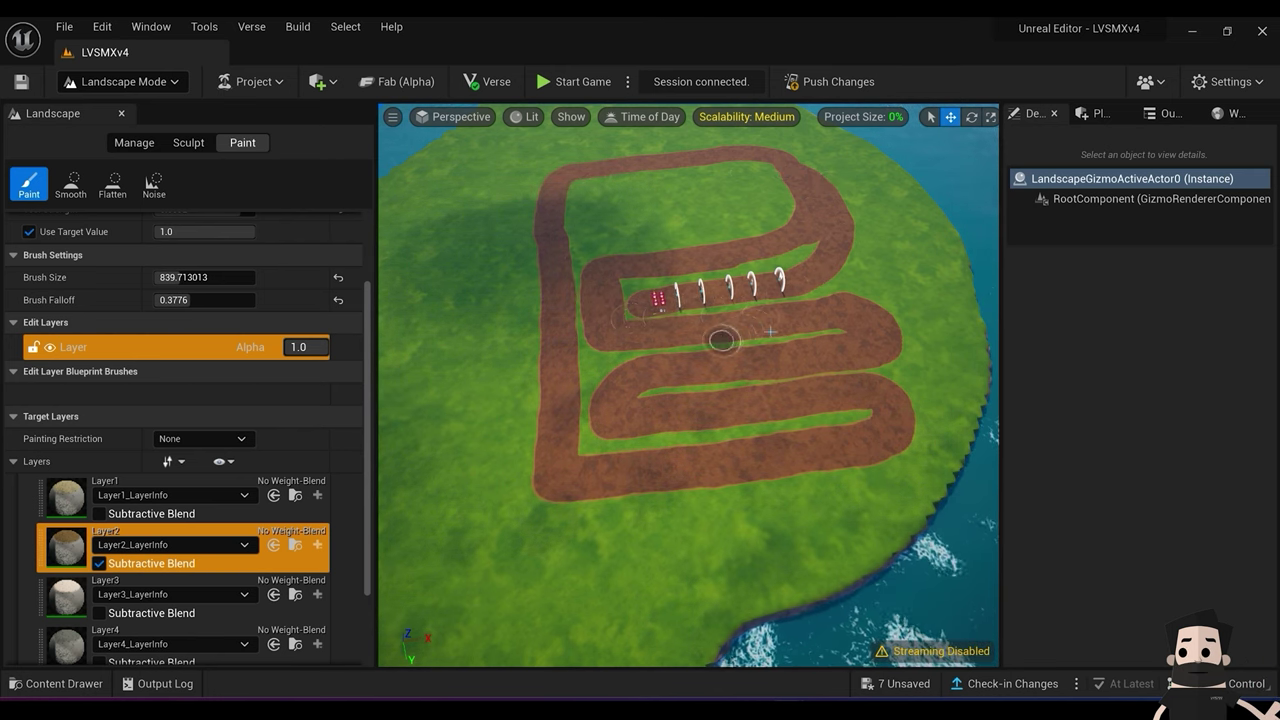
scroll(706, 449, up, 5)
scroll(618, 483, down, 5)
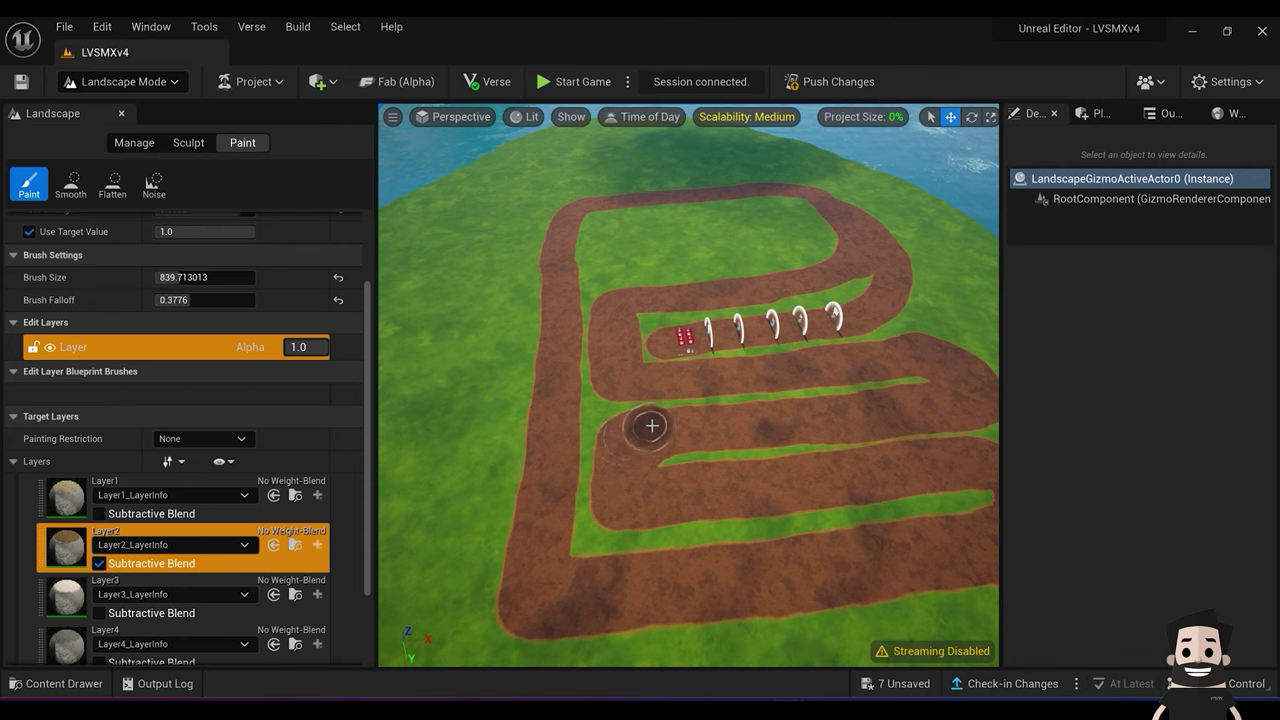
right_drag(787, 440, 722, 454)
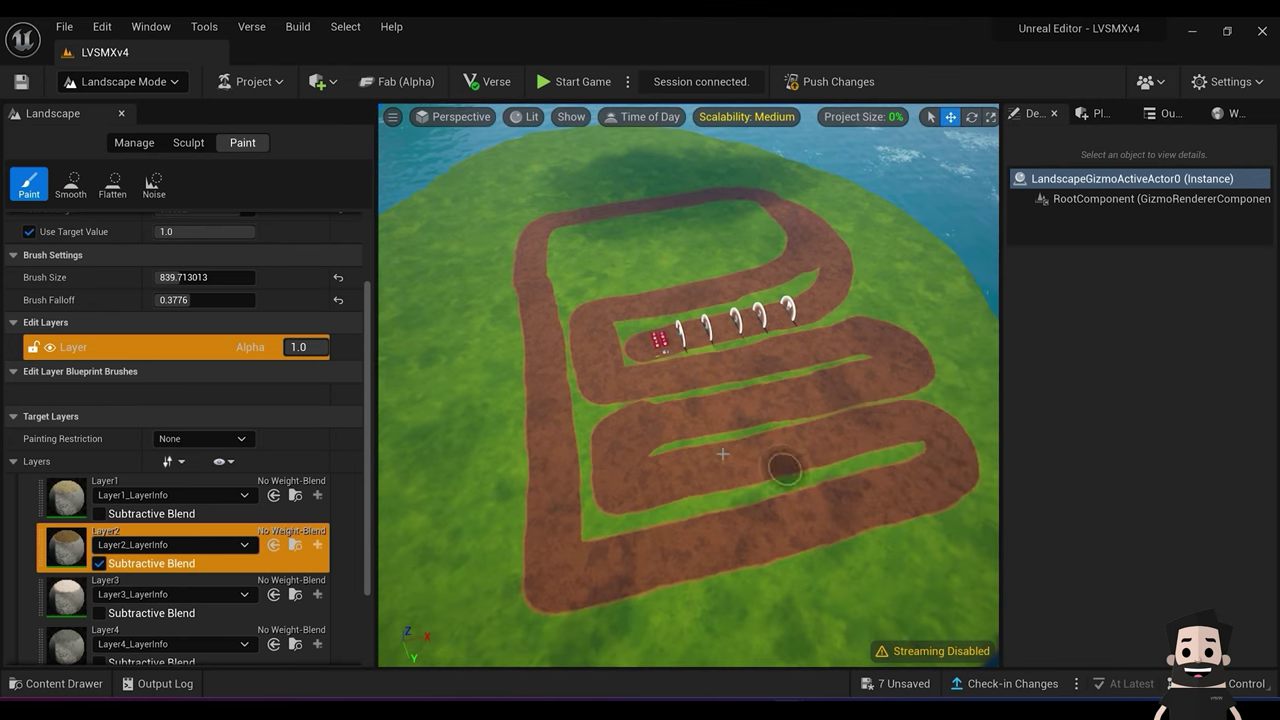
Step: Touch up the Layer2 paint on the hairpin bend beside the long side straight, undoing the unwanted strokes
key(ctrl+z)
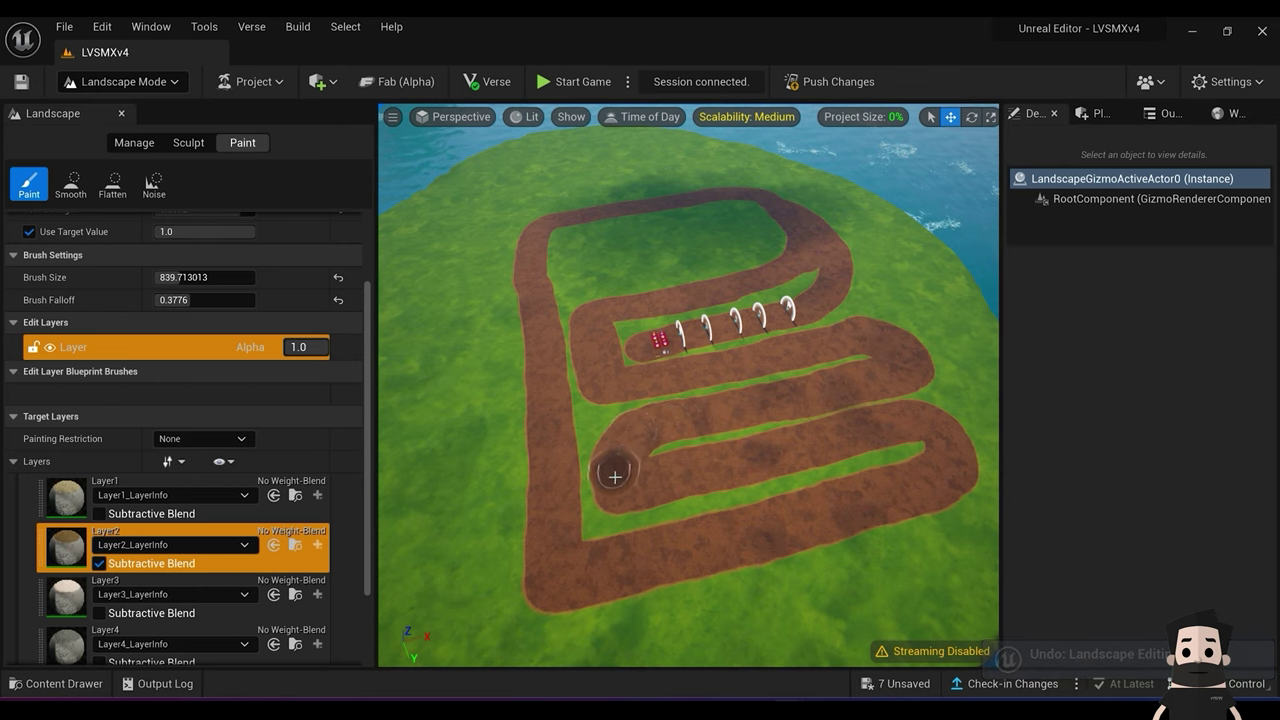
key(w)
mouse_move(811, 512)
right_down()
mouse_move(850, 500)
mouse_move(811, 495)
right_up()
mouse_move(526, 467)
mouse_down()
mouse_move(509, 497)
mouse_move(573, 469)
mouse_up()
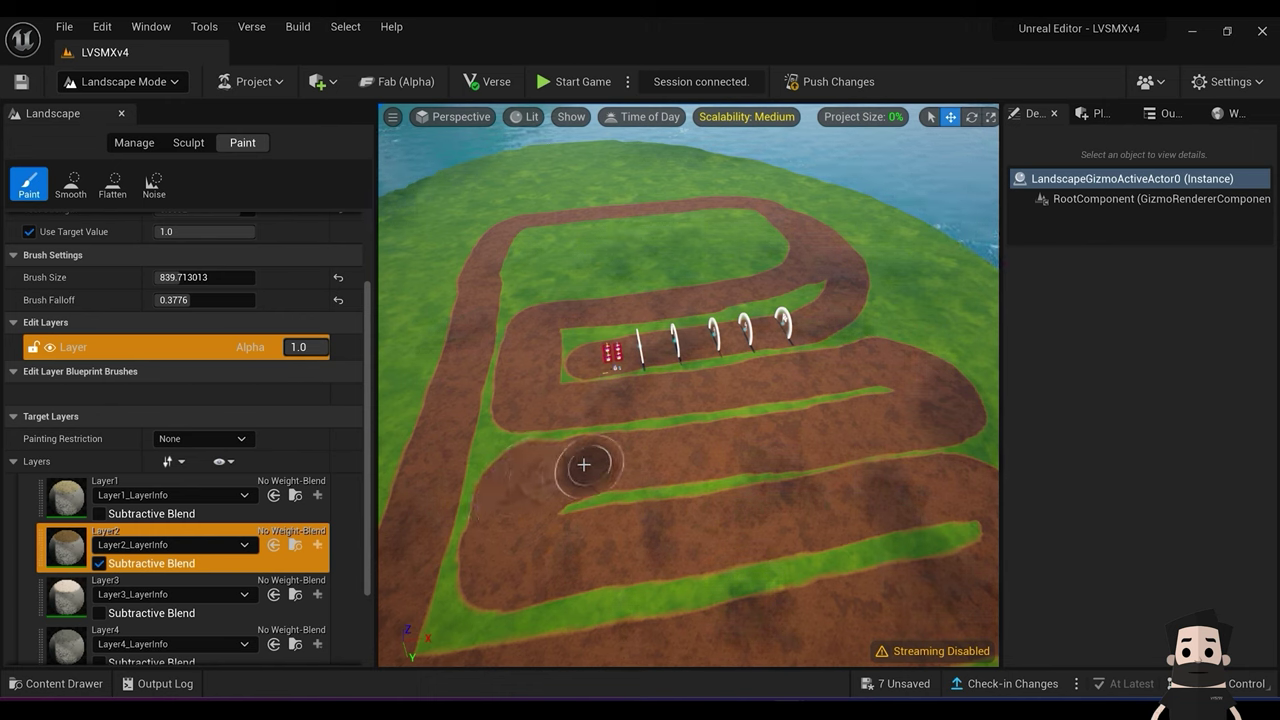
key(ctrl+z)
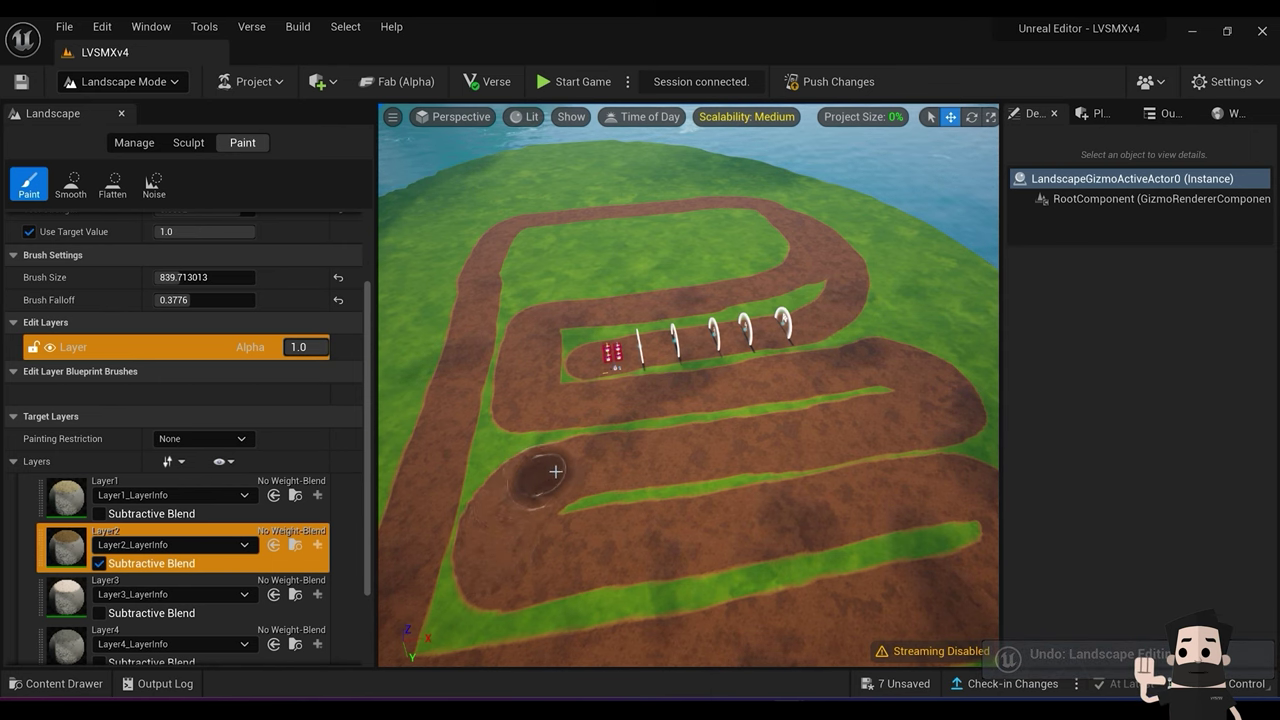
Step: Switch to selection mode, select the finish-flag race checkpoint, and inspect the row of checkpoints up close
key(s)
mouse_move(680, 517)
right_down()
mouse_move(680, 532)
mouse_move(655, 542)
mouse_move(685, 553)
right_up()
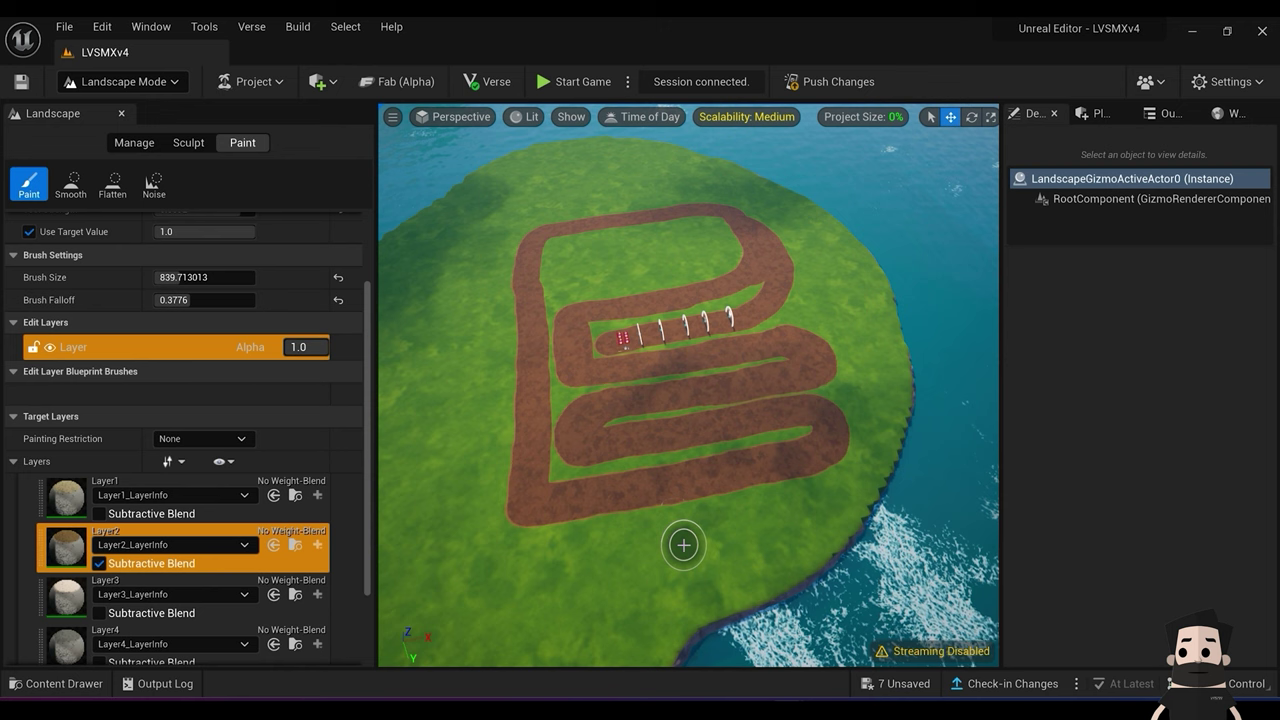
scroll(683, 545, up, 5)
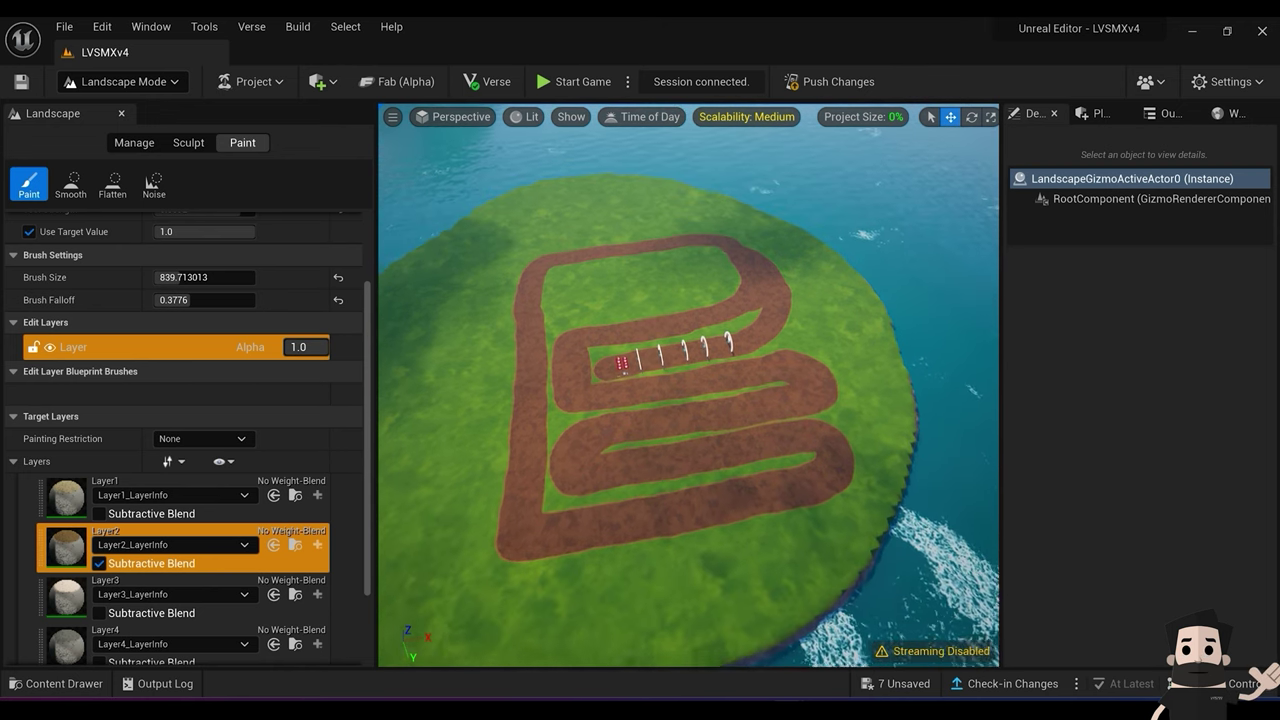
scroll(694, 451, up, 5)
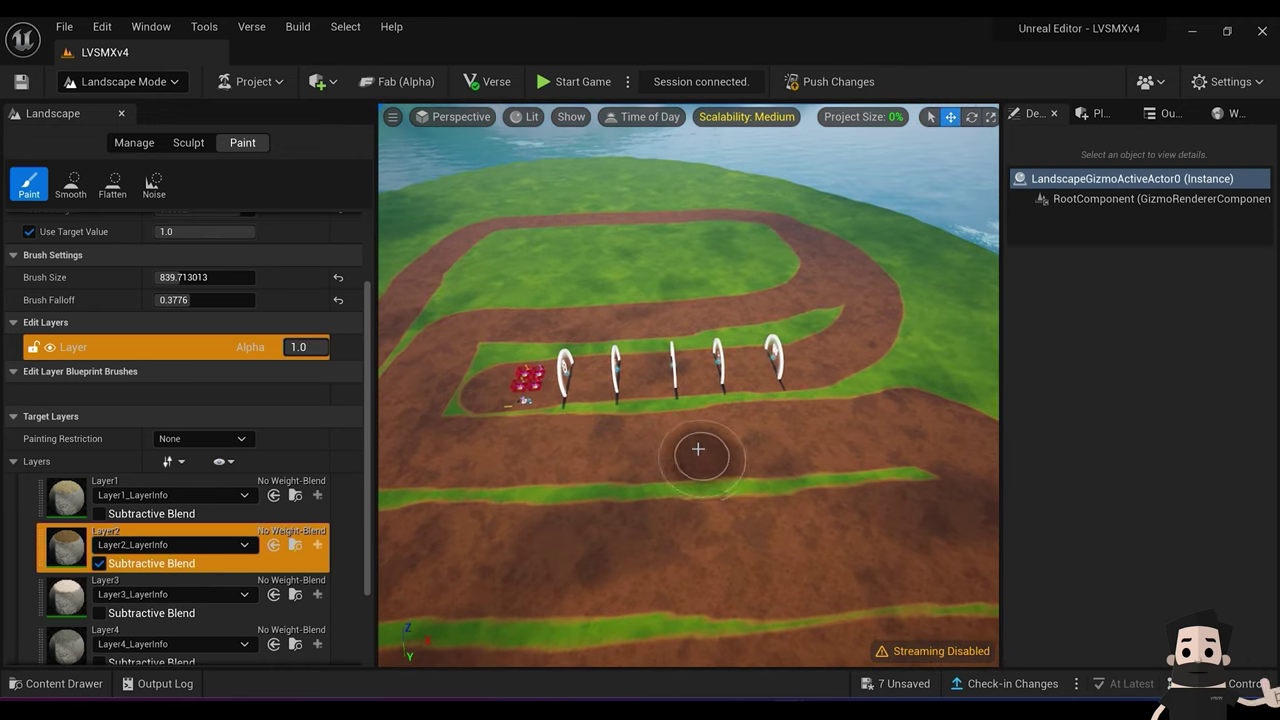
click(149, 81)
click(112, 99)
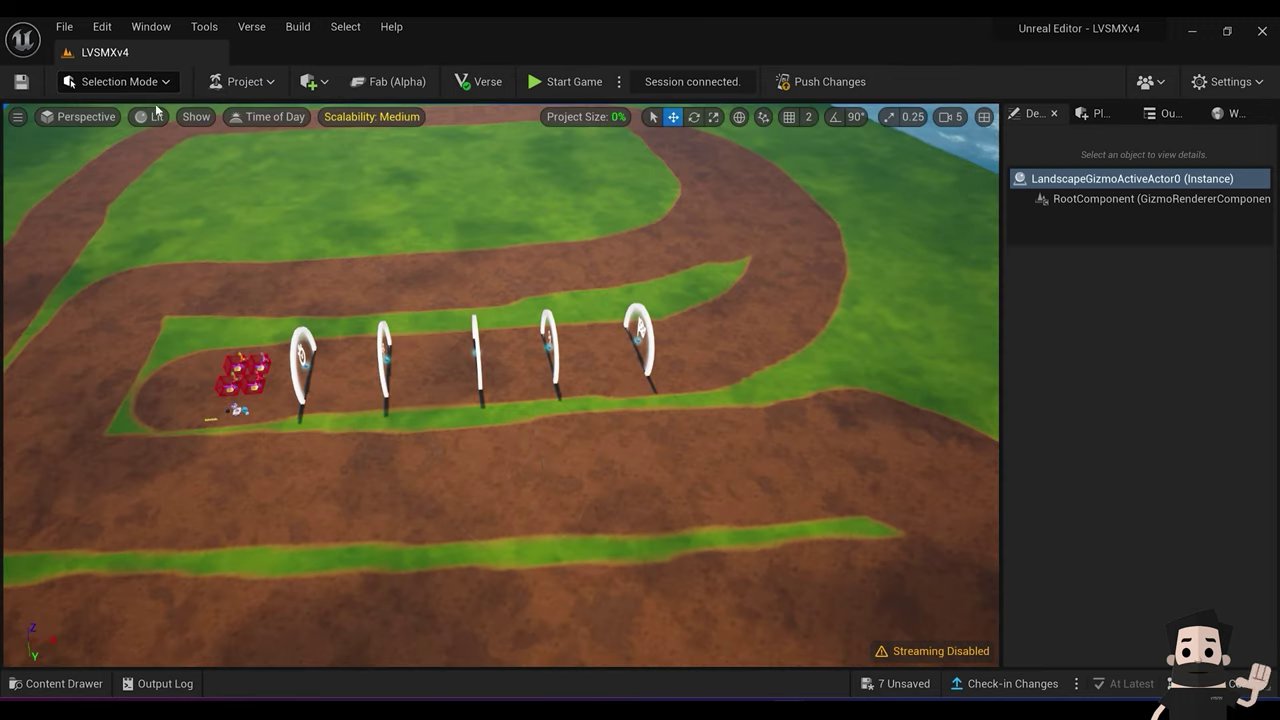
scroll(543, 457, up, 4)
right_drag(543, 457, 290, 460)
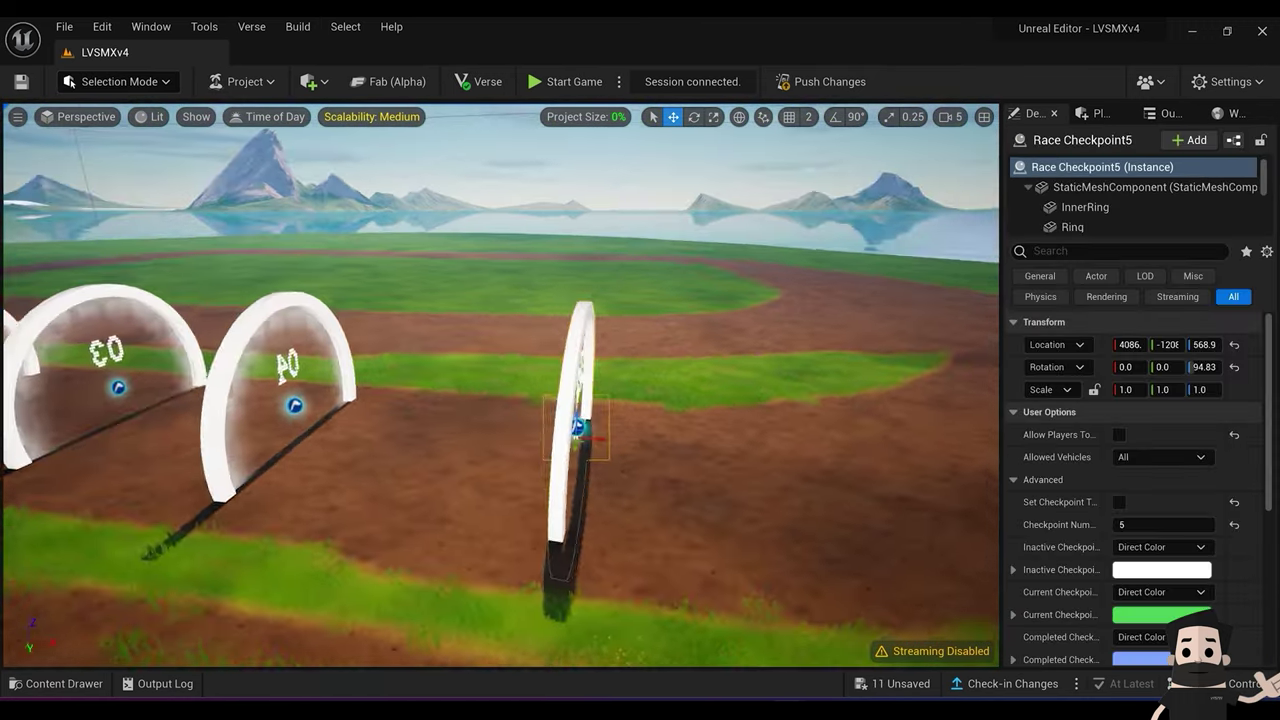
right_drag(500, 420, 512, 420)
right_drag(462, 187, 462, 193)
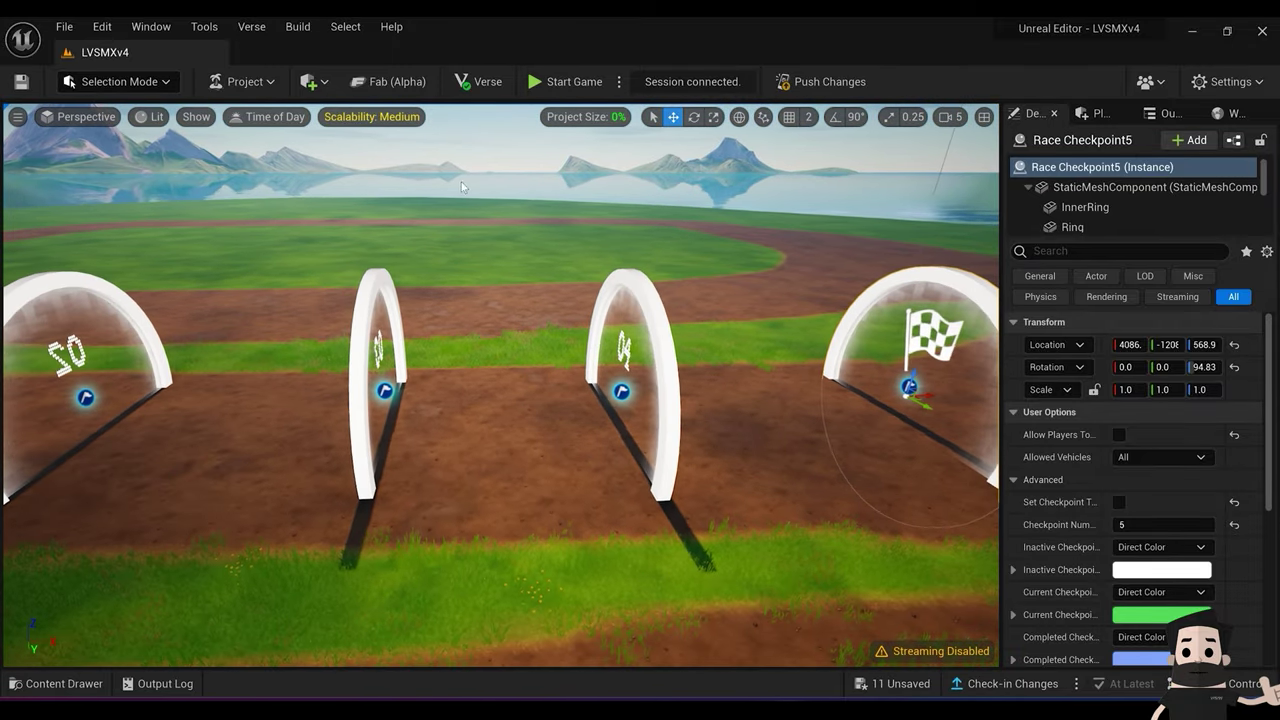
Step: Return to landscape editing and choose the Ramp sculpting tool for the straight around checkpoints 03 and 04
click(151, 86)
click(128, 126)
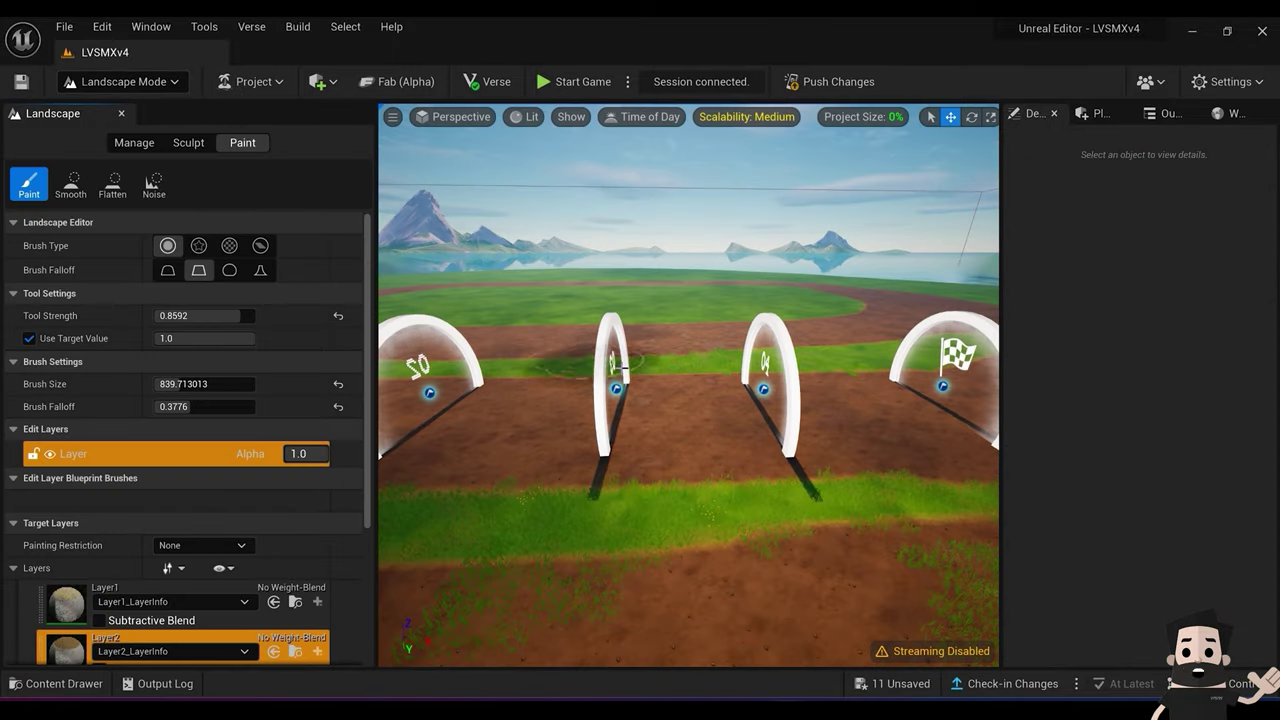
right_drag(604, 402, 604, 418)
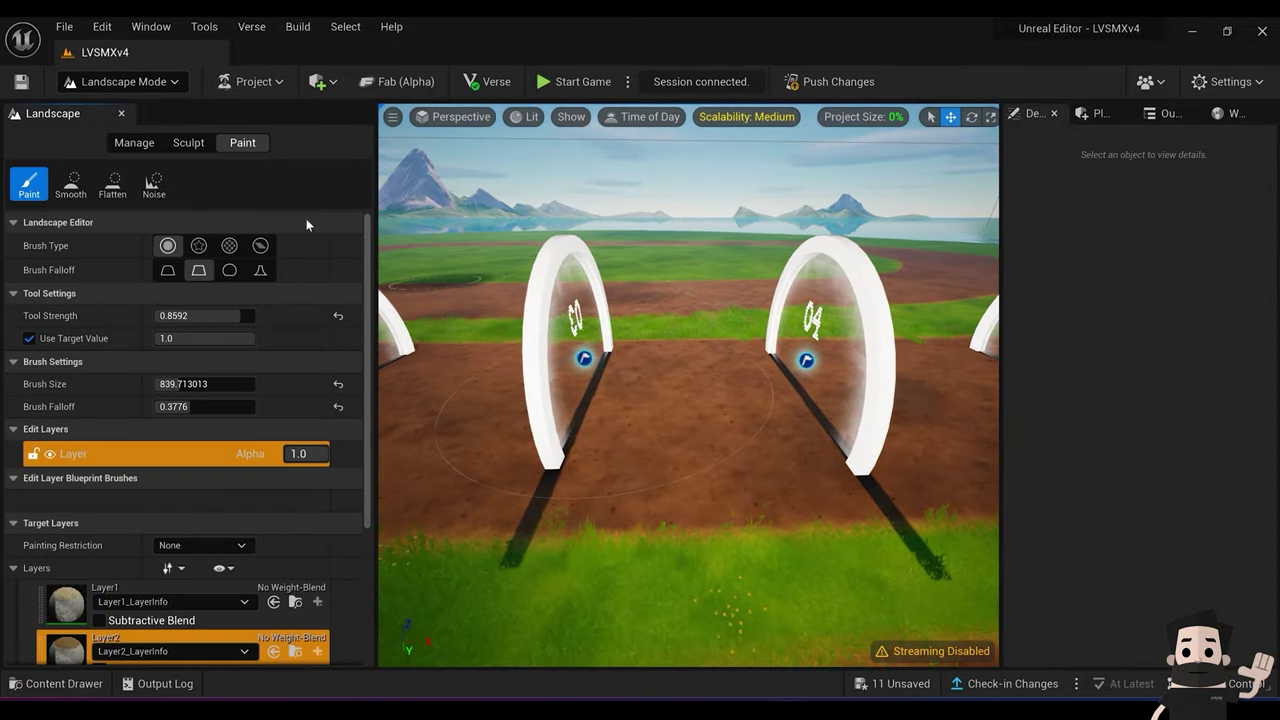
click(189, 144)
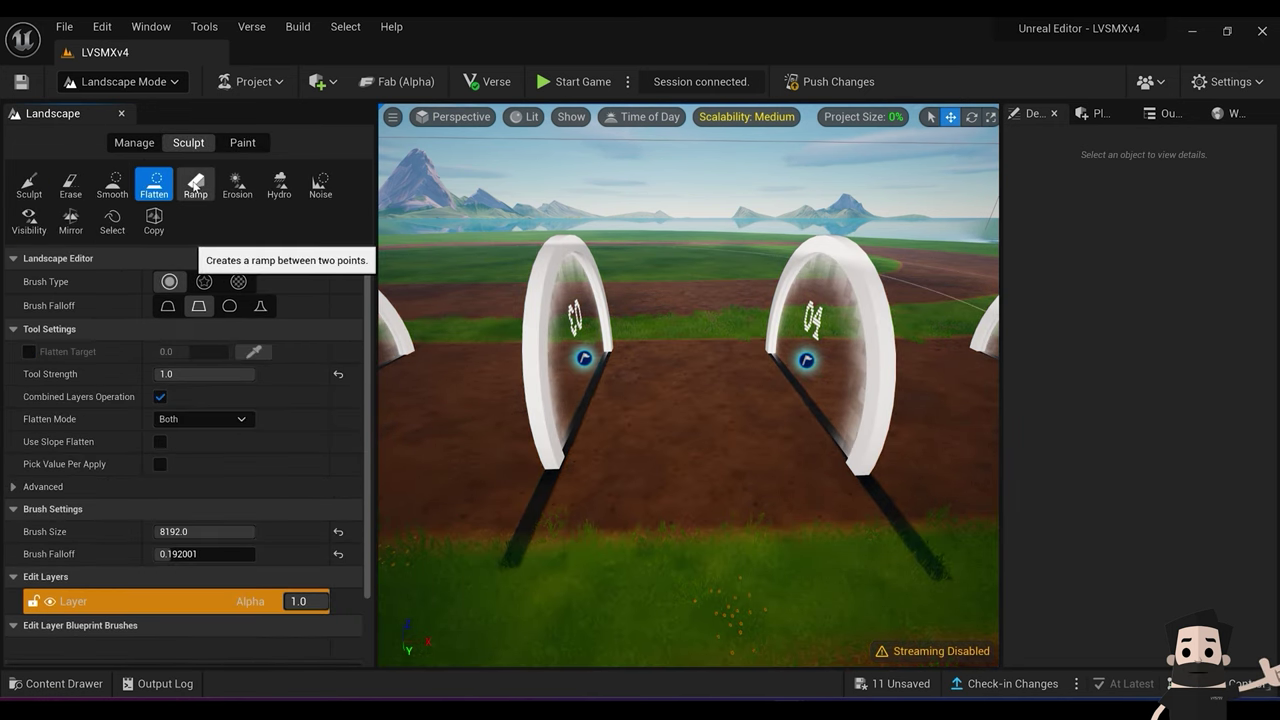
click(195, 183)
right_drag(688, 385, 706, 424)
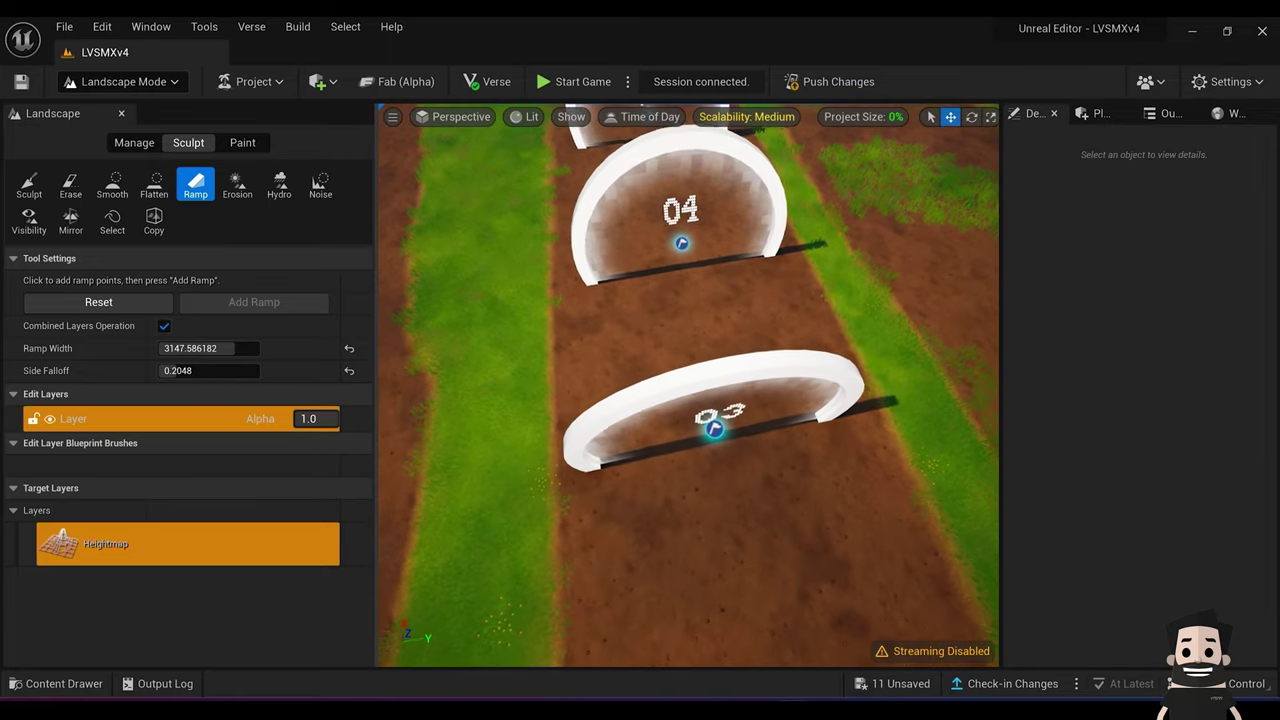
Step: Place two ramp points before and behind checkpoint 03 on the straight and raise the one nearer checkpoint 04
click(651, 485)
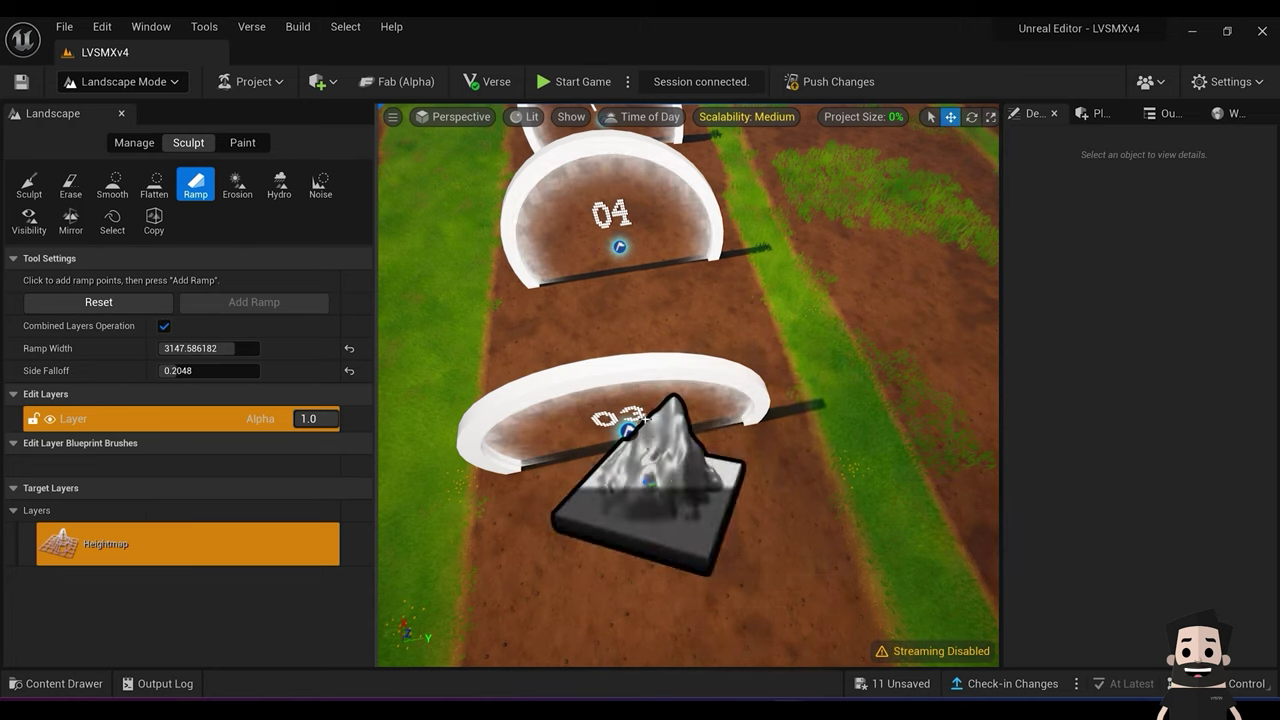
click(640, 393)
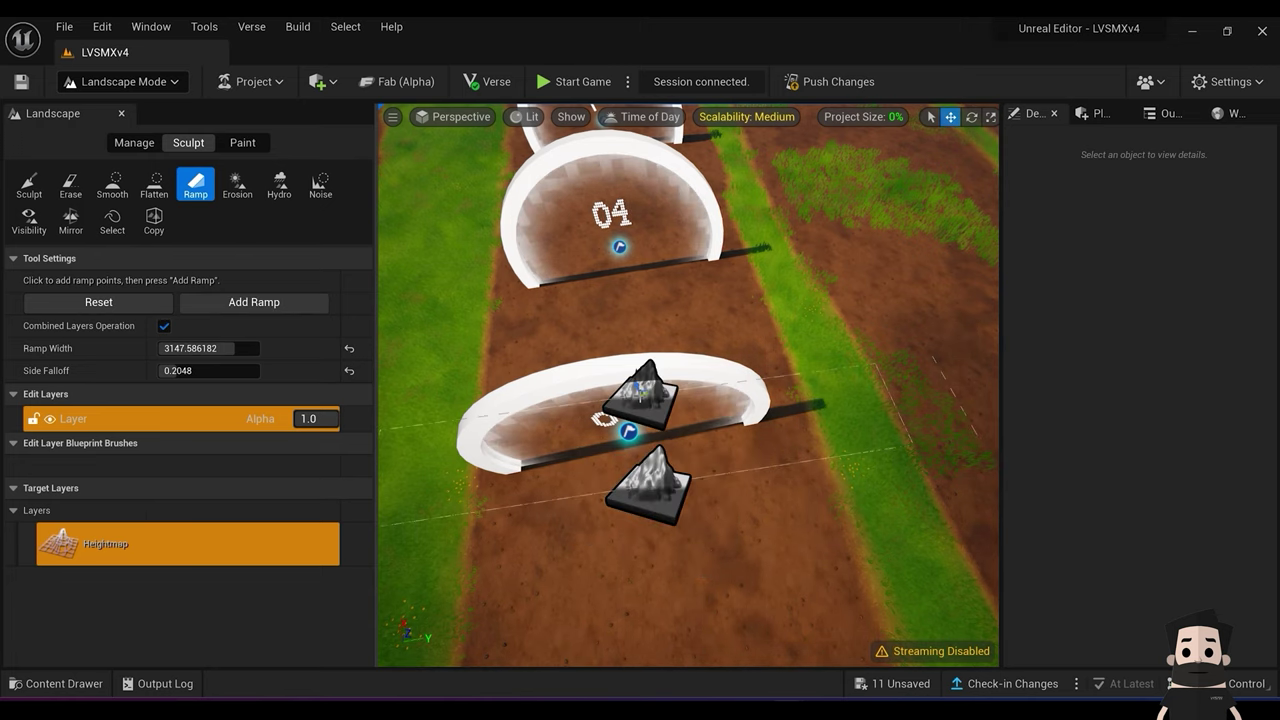
key(d)
right_drag(640, 393, 455, 325)
right_drag(704, 394, 725, 352)
key(a)
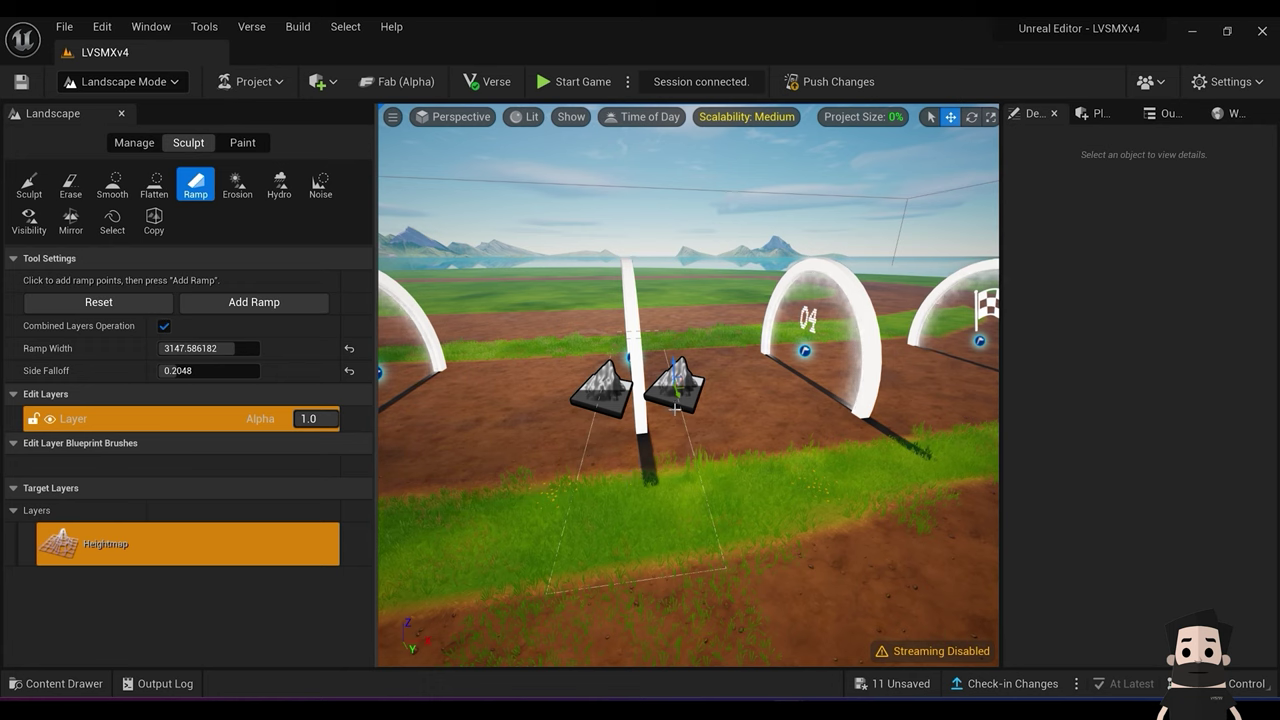
drag(673, 362, 676, 337)
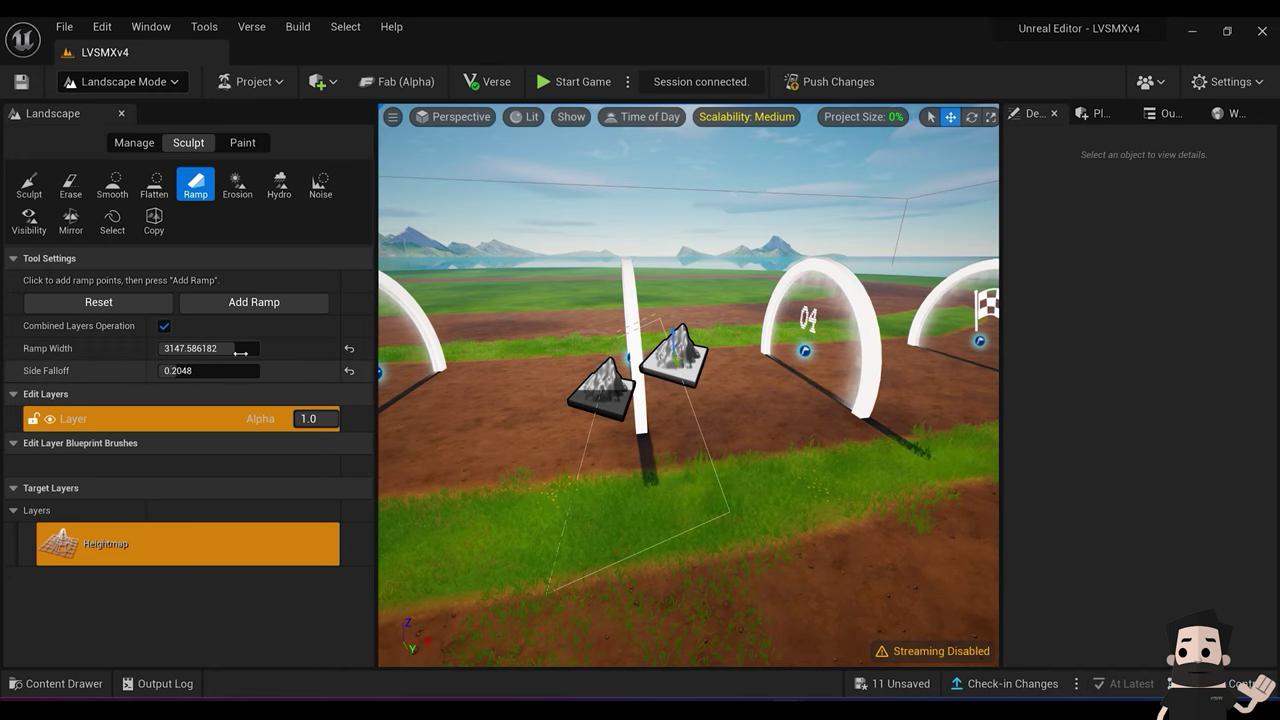
Step: Try the ramp through checkpoint 03, check it from the side and along the track, and undo it
key(d)
right_drag(746, 413, 746, 413)
key(d)
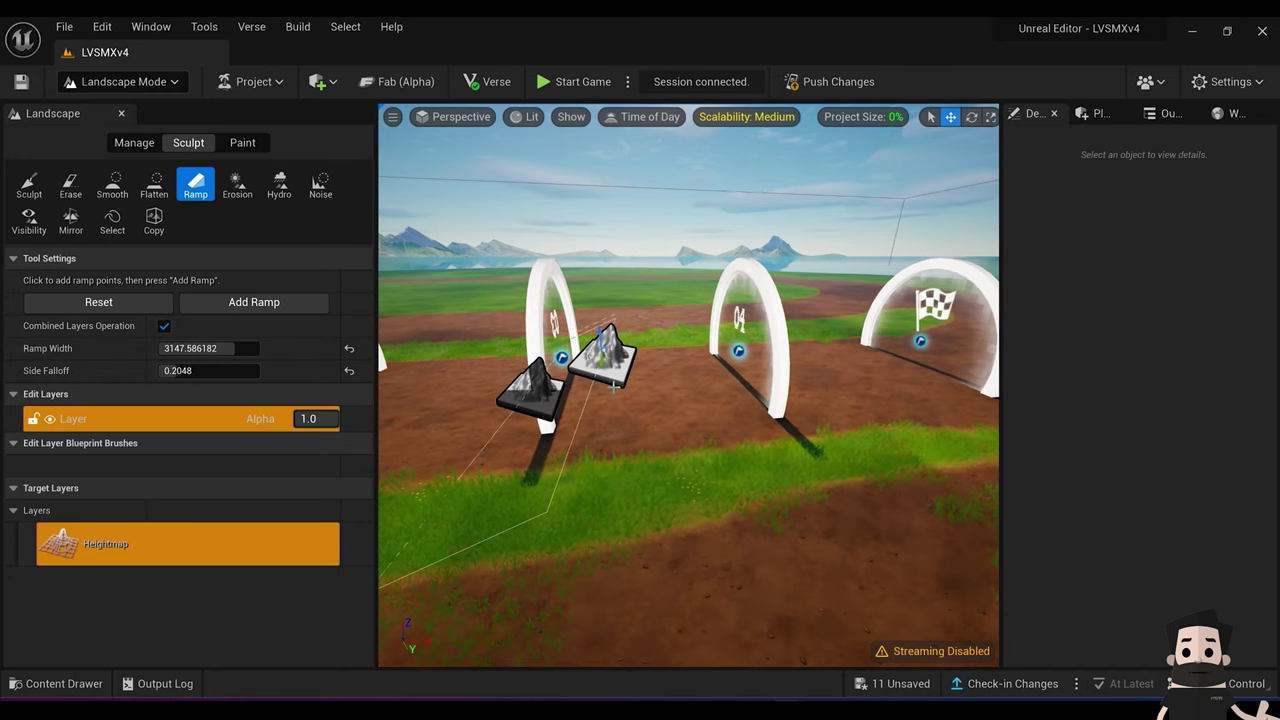
key(a)
right_drag(582, 415, 582, 415)
key(d)
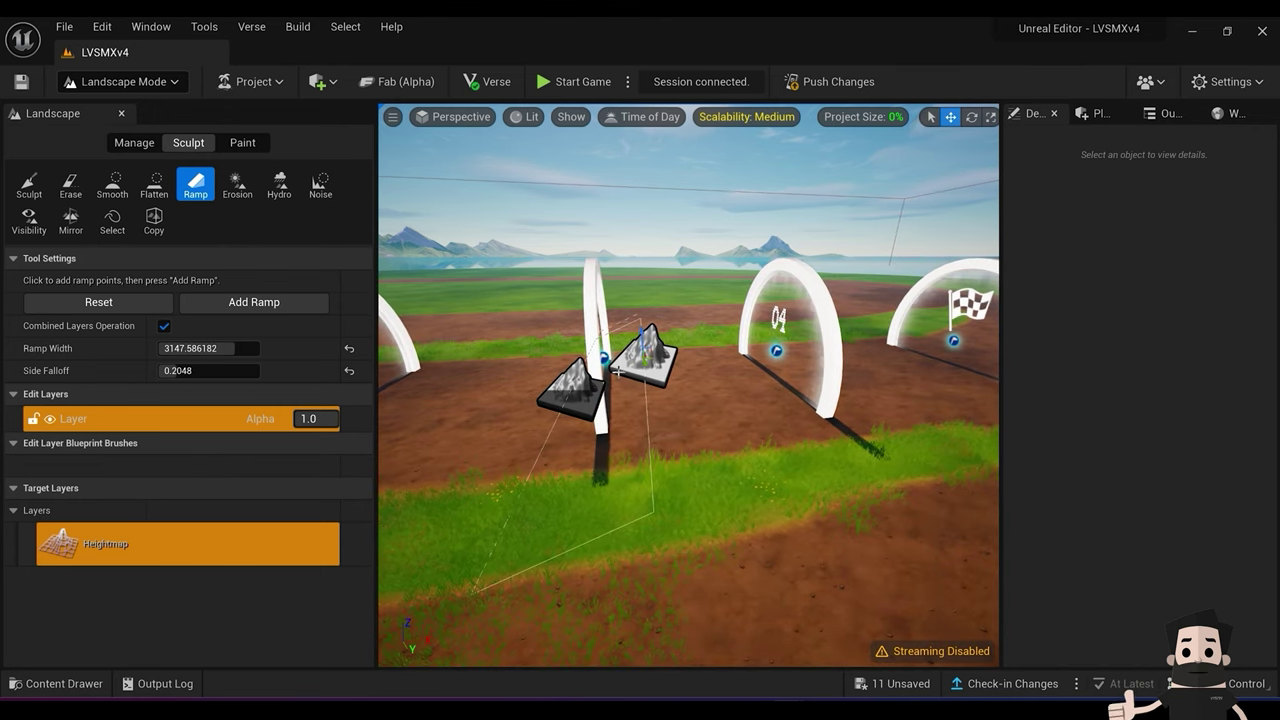
right_drag(520, 370, 722, 435)
right_drag(655, 396, 702, 458)
click(740, 453)
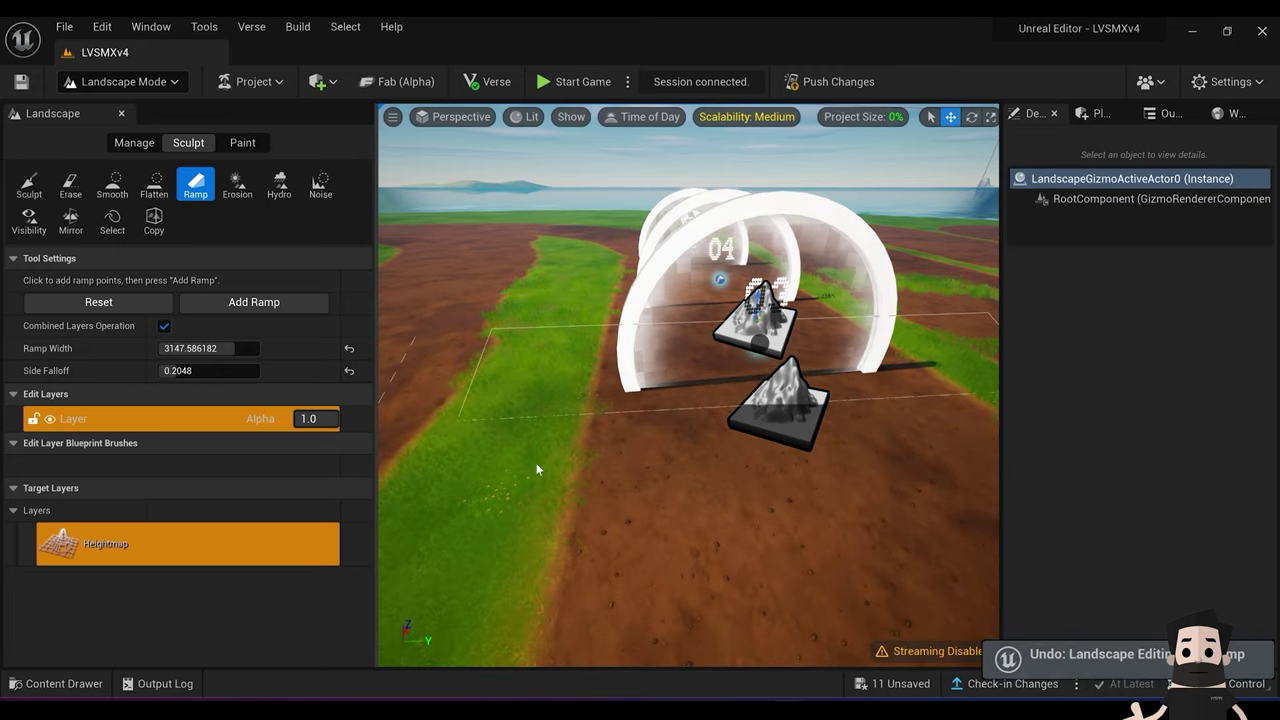
Step: Set the ramp width to about 2288.57 and the side falloff to 0.0576, and add the ramp at checkpoint 03
drag(213, 350, 196, 350)
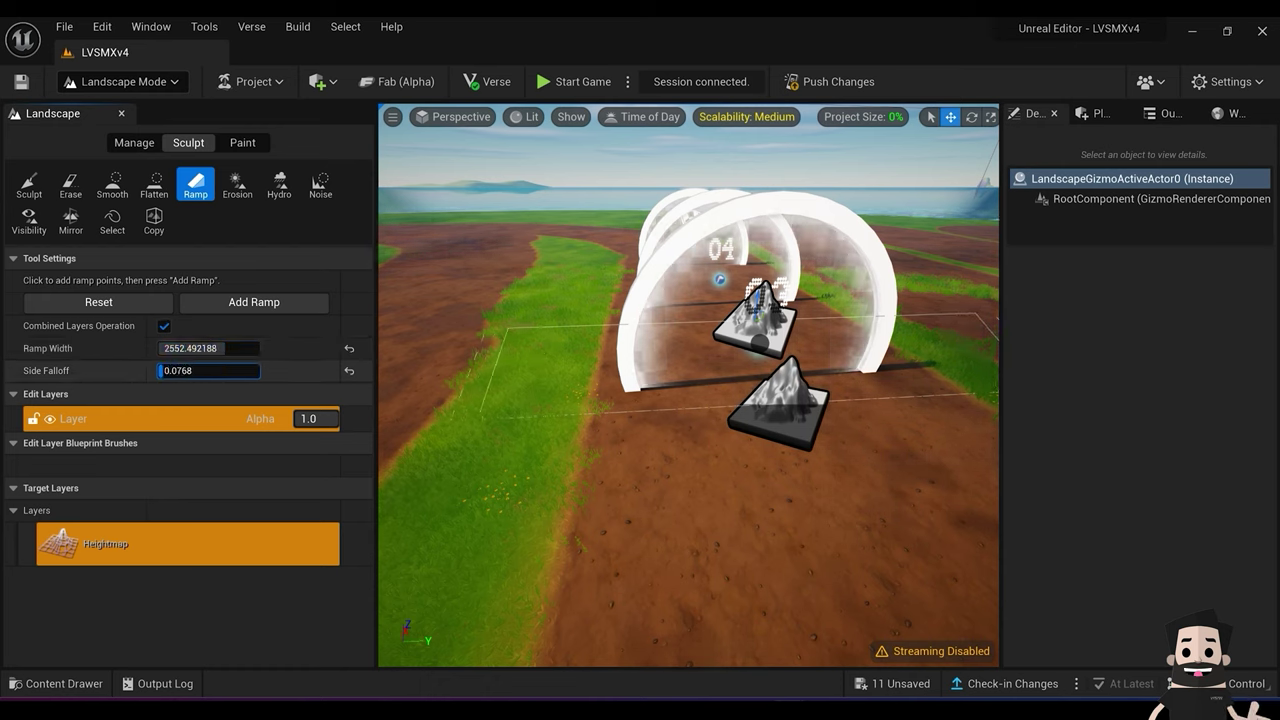
drag(185, 370, 180, 370)
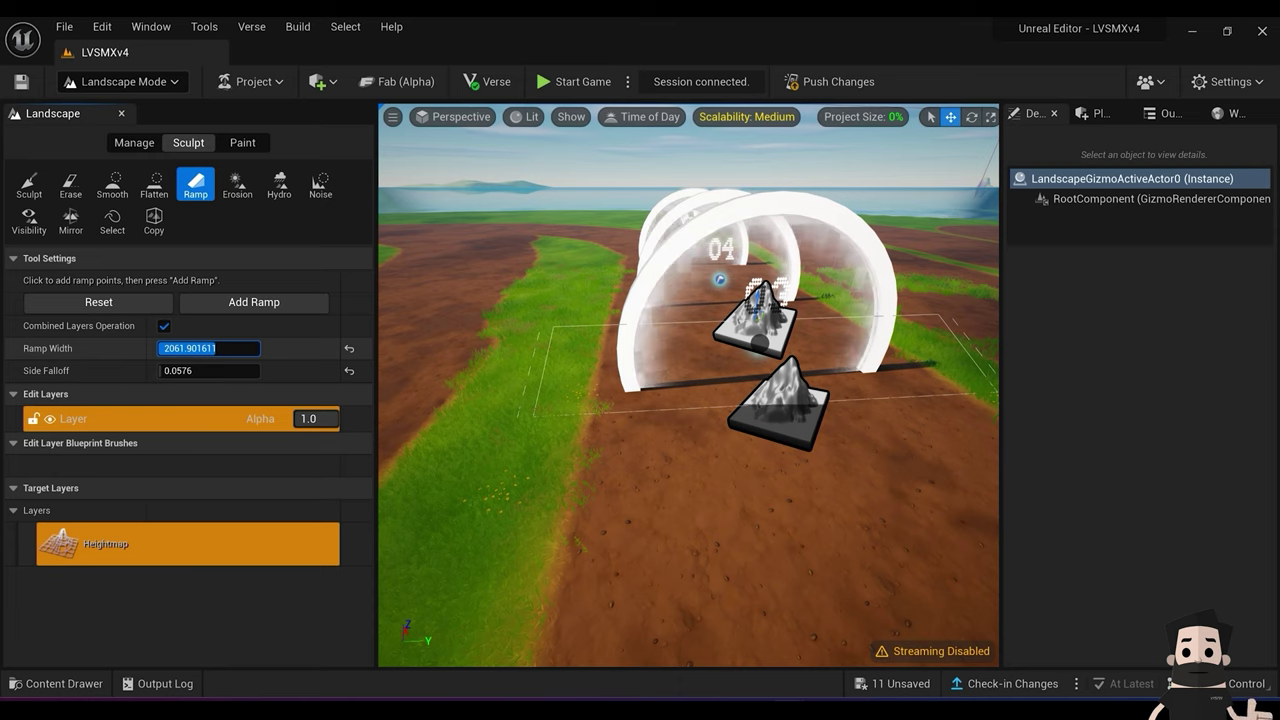
click(246, 305)
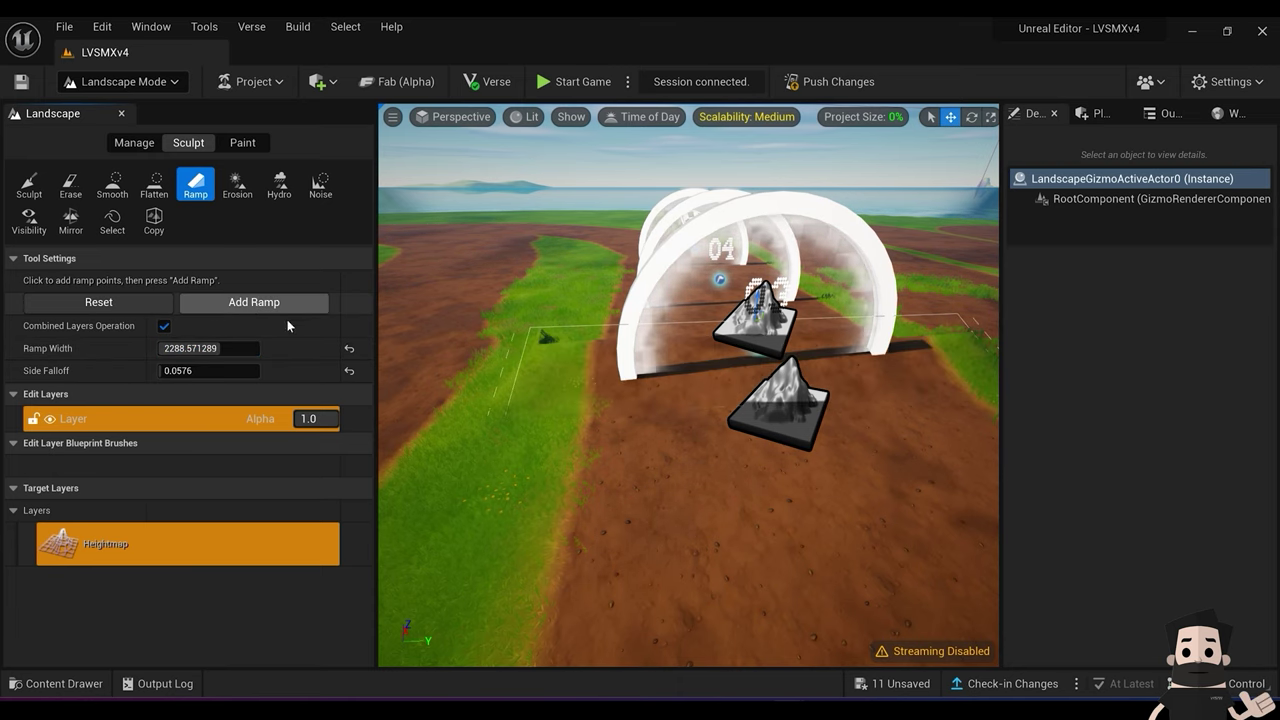
Step: Undo the ramp, move its raised end point farther toward checkpoint 04, and add the ramp again
right_drag(600, 390, 720, 350)
key(w)
key(s)
right_drag(660, 400, 640, 330)
key(ctrl+z)
drag(630, 311, 690, 308)
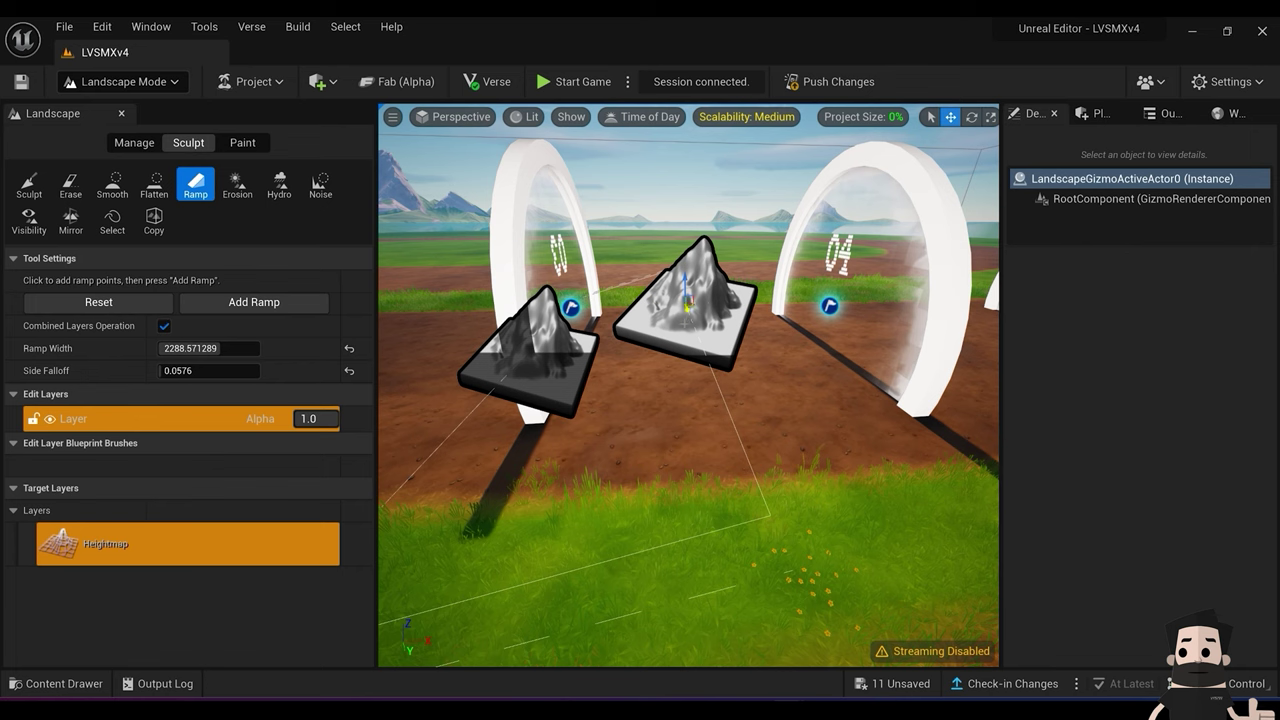
click(317, 303)
right_drag(540, 385, 690, 385)
right_drag(691, 482, 691, 475)
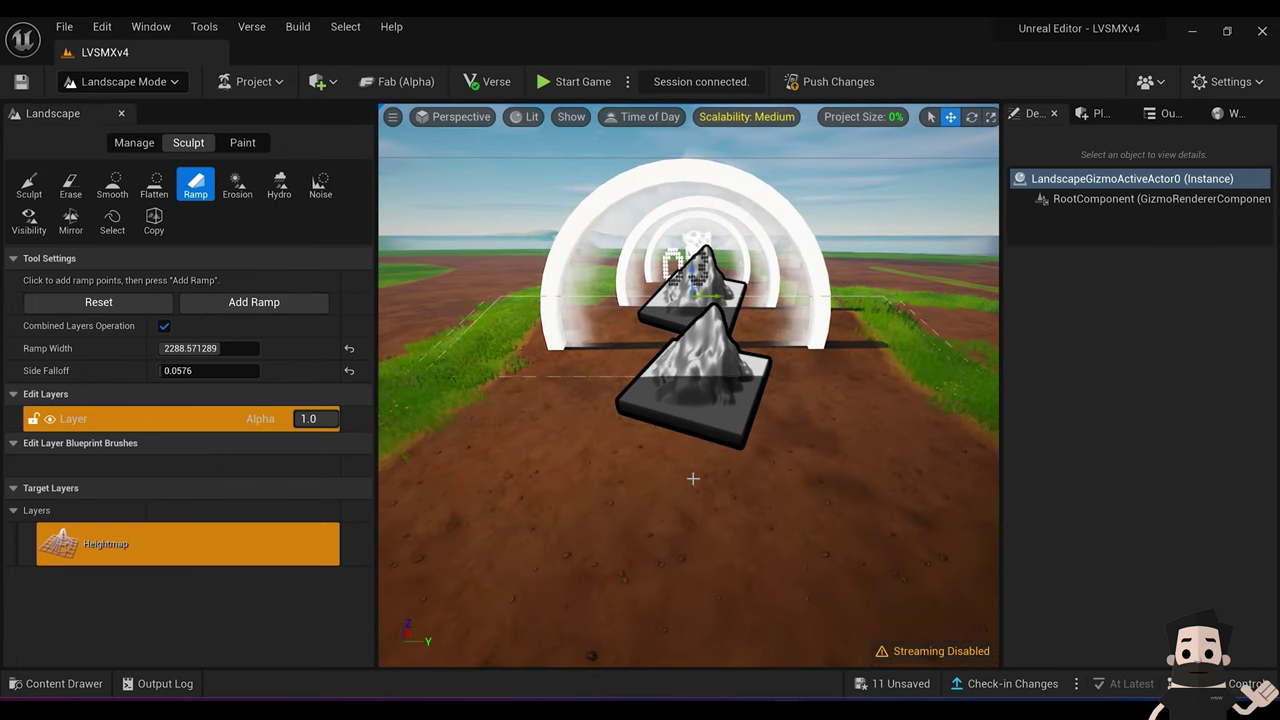
Step: Clear the ramp points and lay out a descending ramp from the crest down toward checkpoint 04
click(127, 308)
right_drag(620, 390, 492, 400)
key(w)
key(s)
key(s)
key(s)
key(w)
right_drag(700, 386, 591, 325)
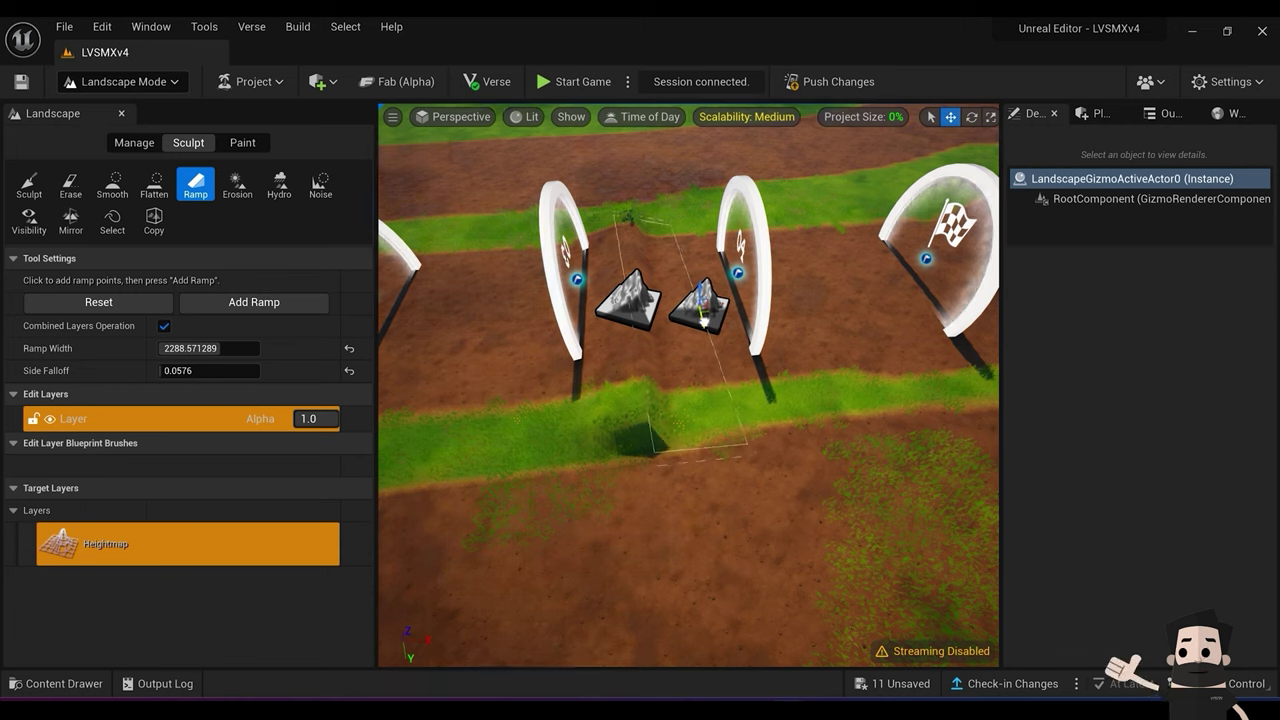
right_drag(620, 380, 540, 335)
right_drag(690, 345, 727, 421)
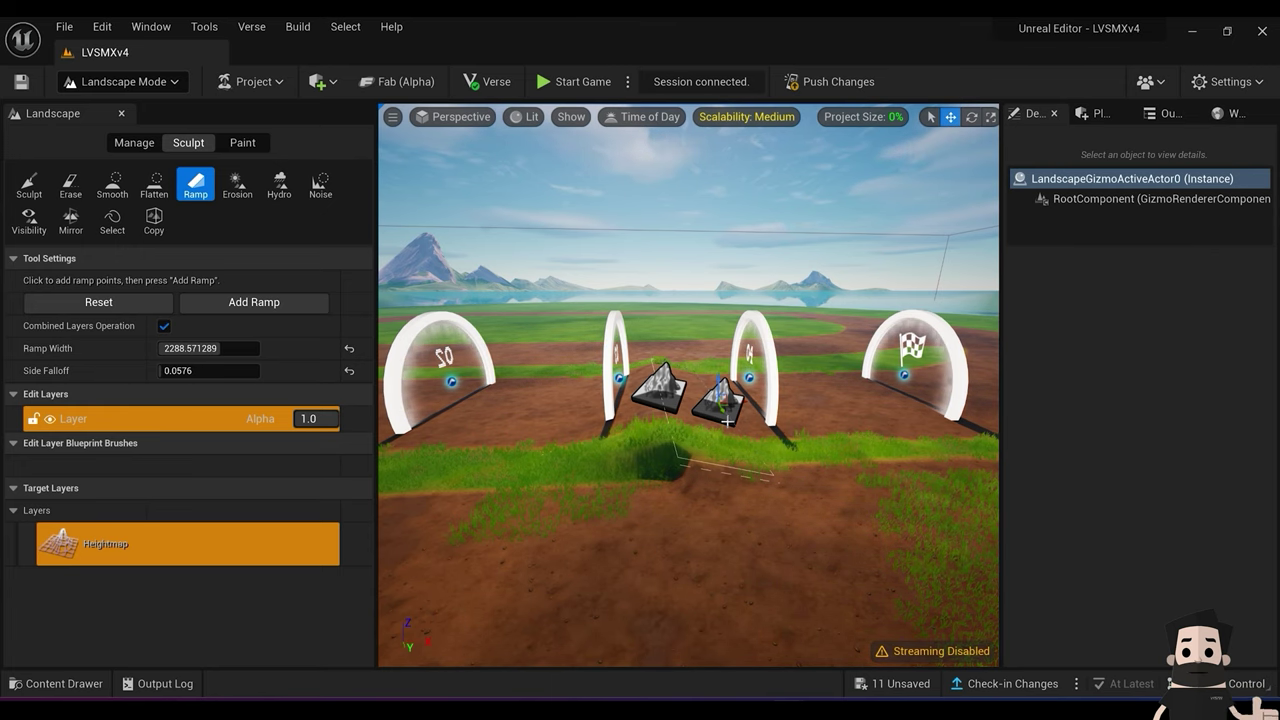
Step: Clear the old points and add a rising ramp on the wide dirt area away from the checkpoints, with its second point raised
right_drag(727, 421, 820, 400)
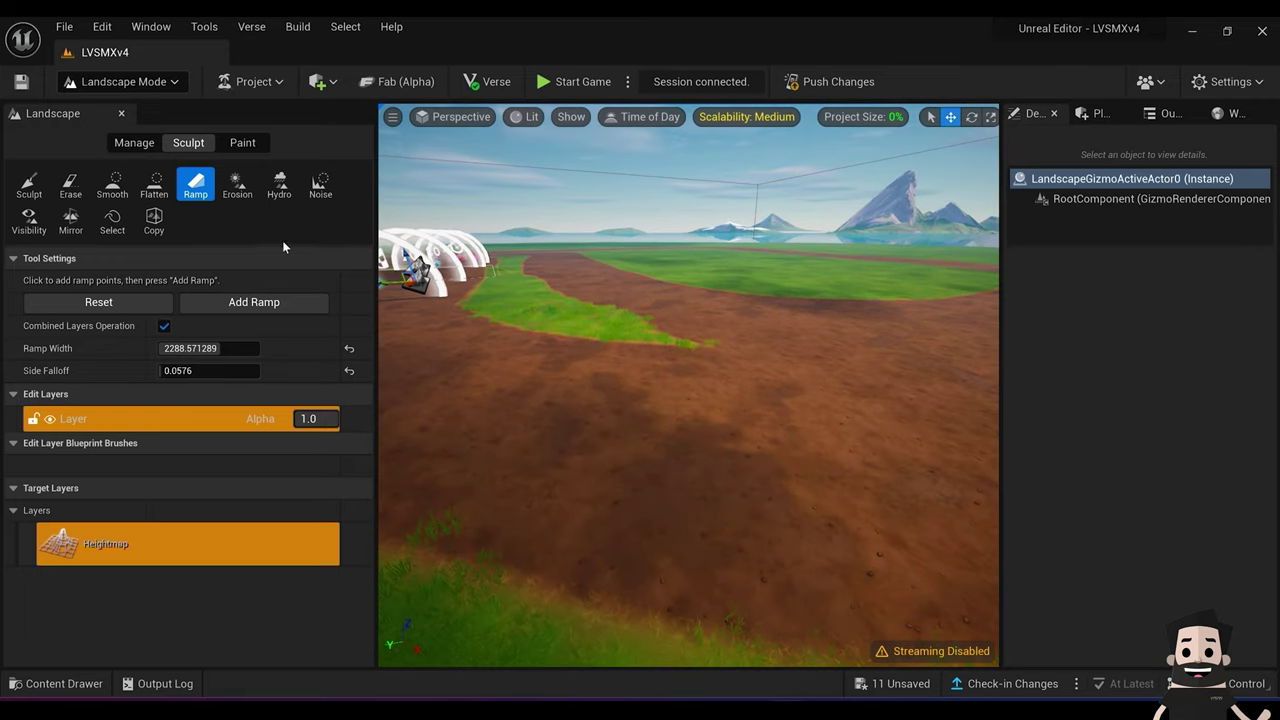
click(564, 423)
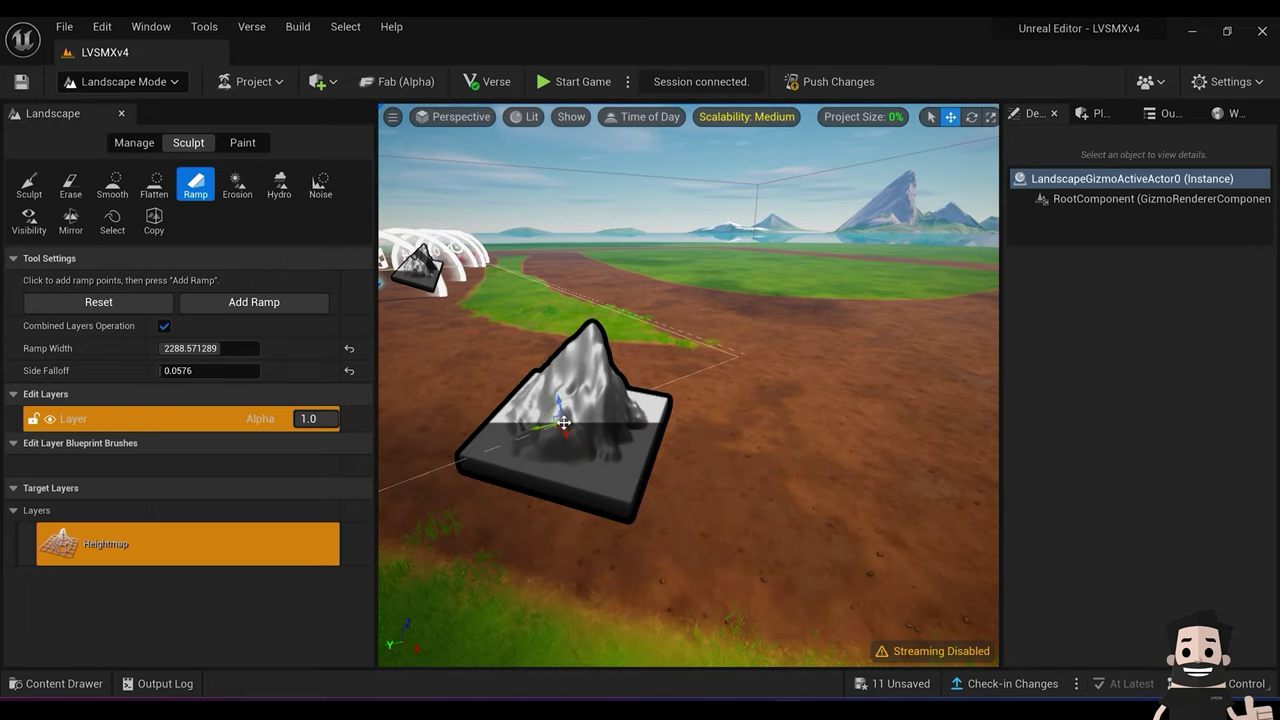
click(98, 302)
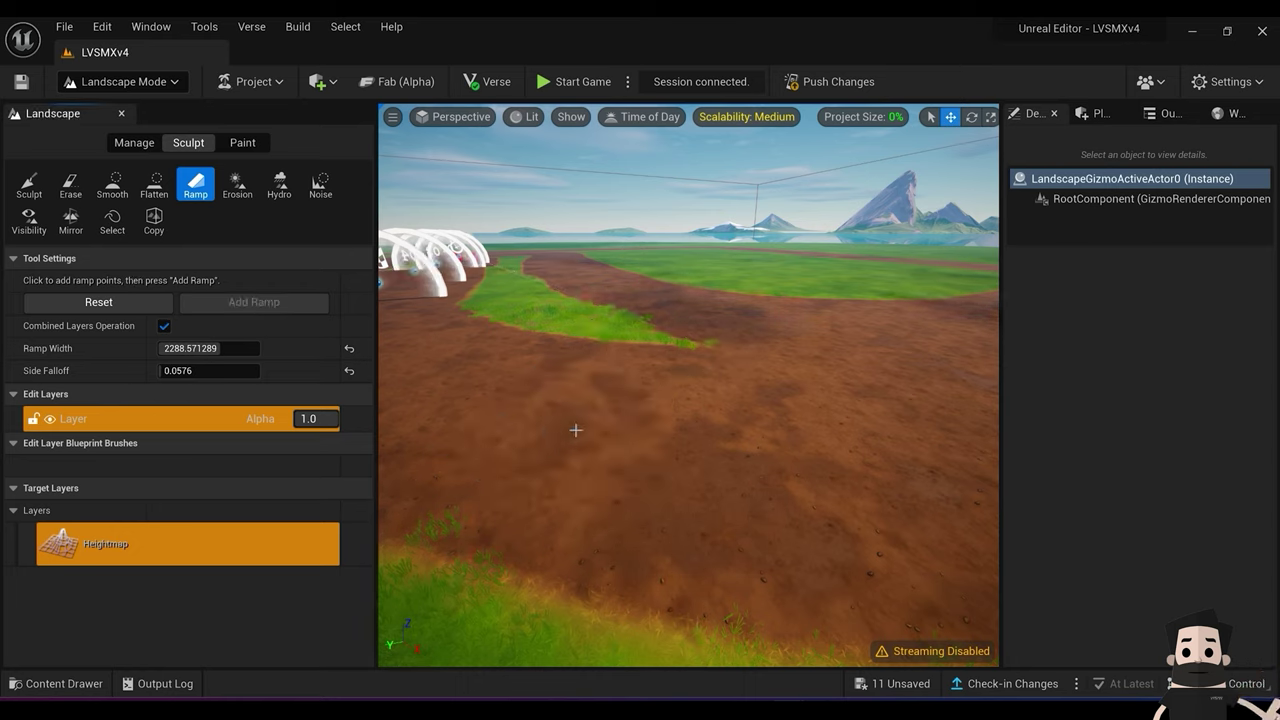
click(522, 422)
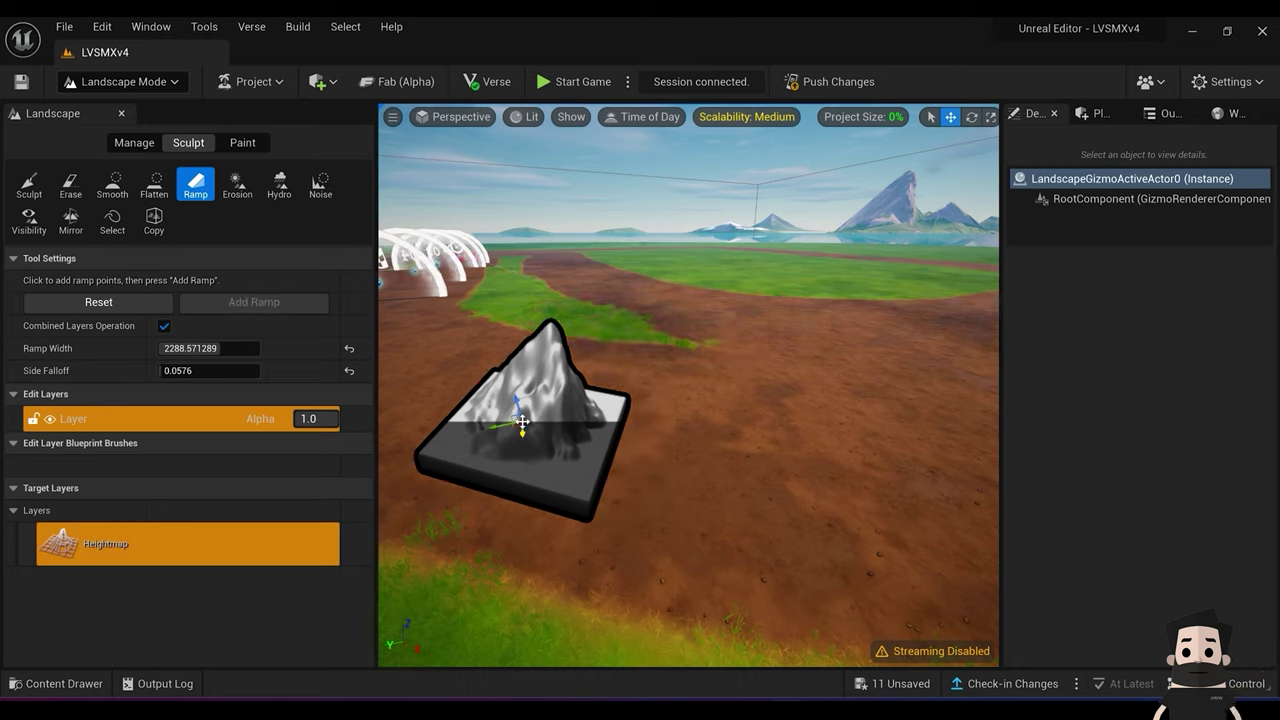
click(673, 419)
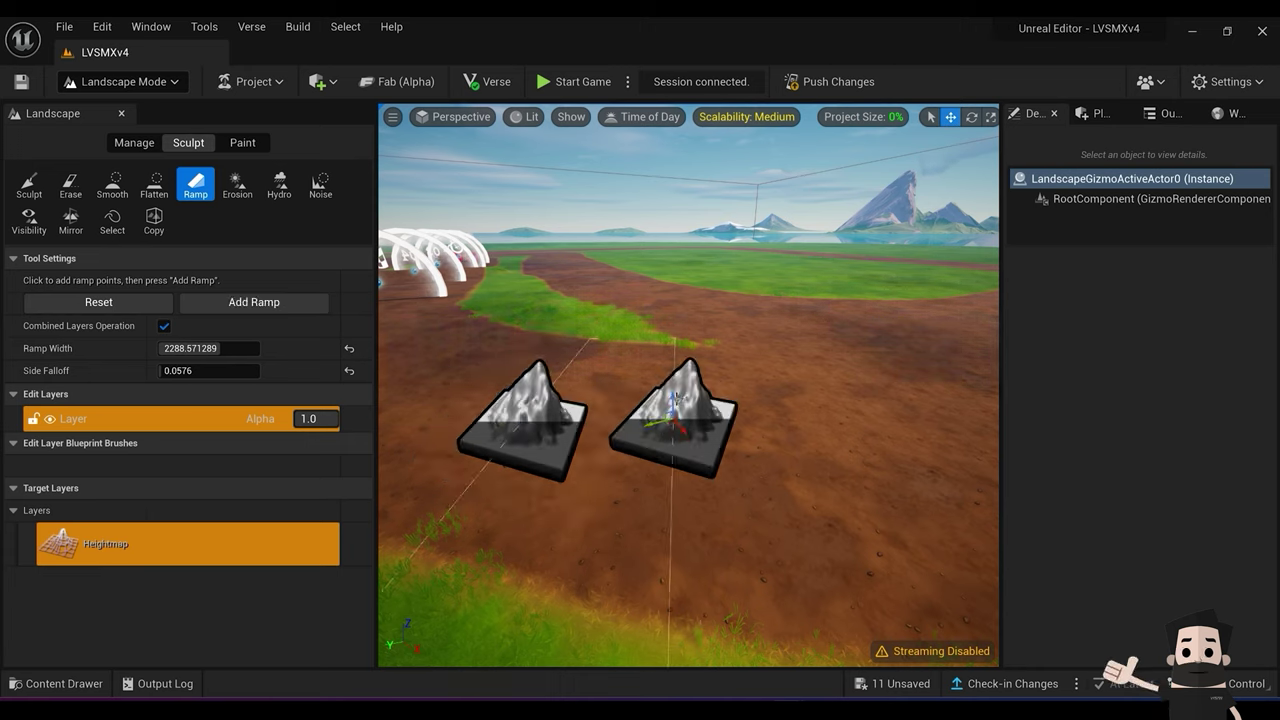
drag(674, 406, 671, 361)
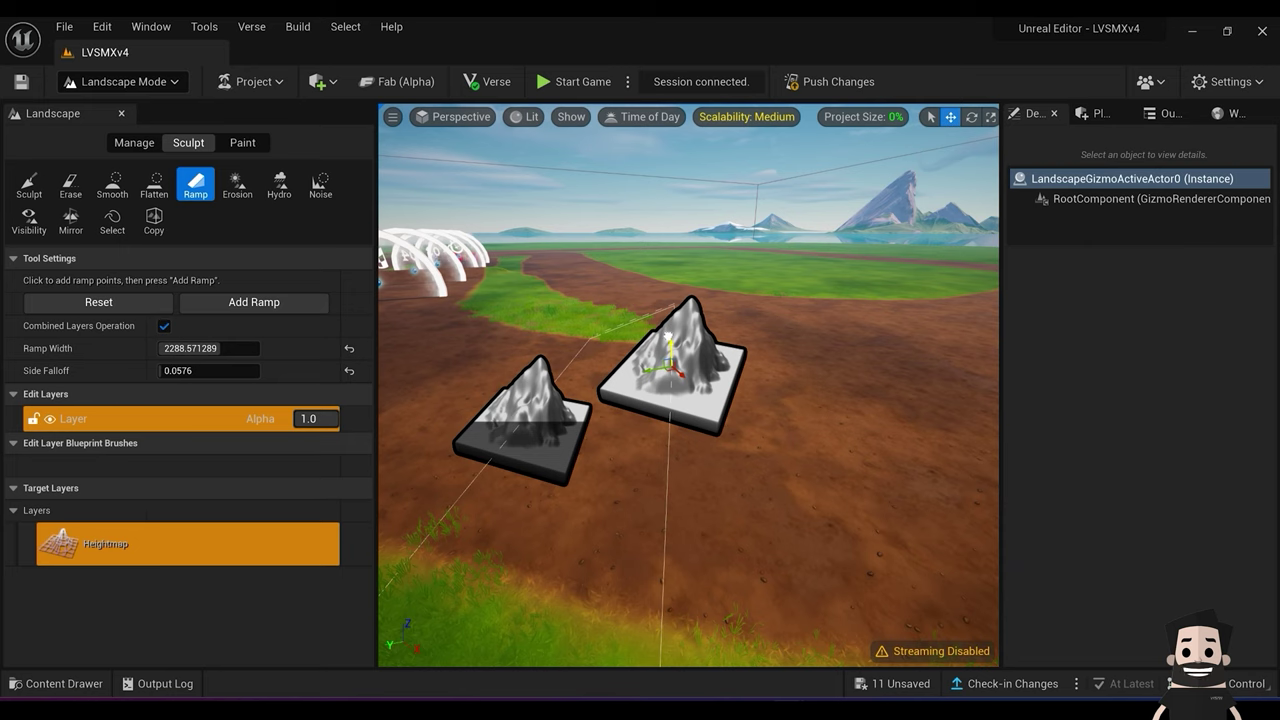
click(254, 302)
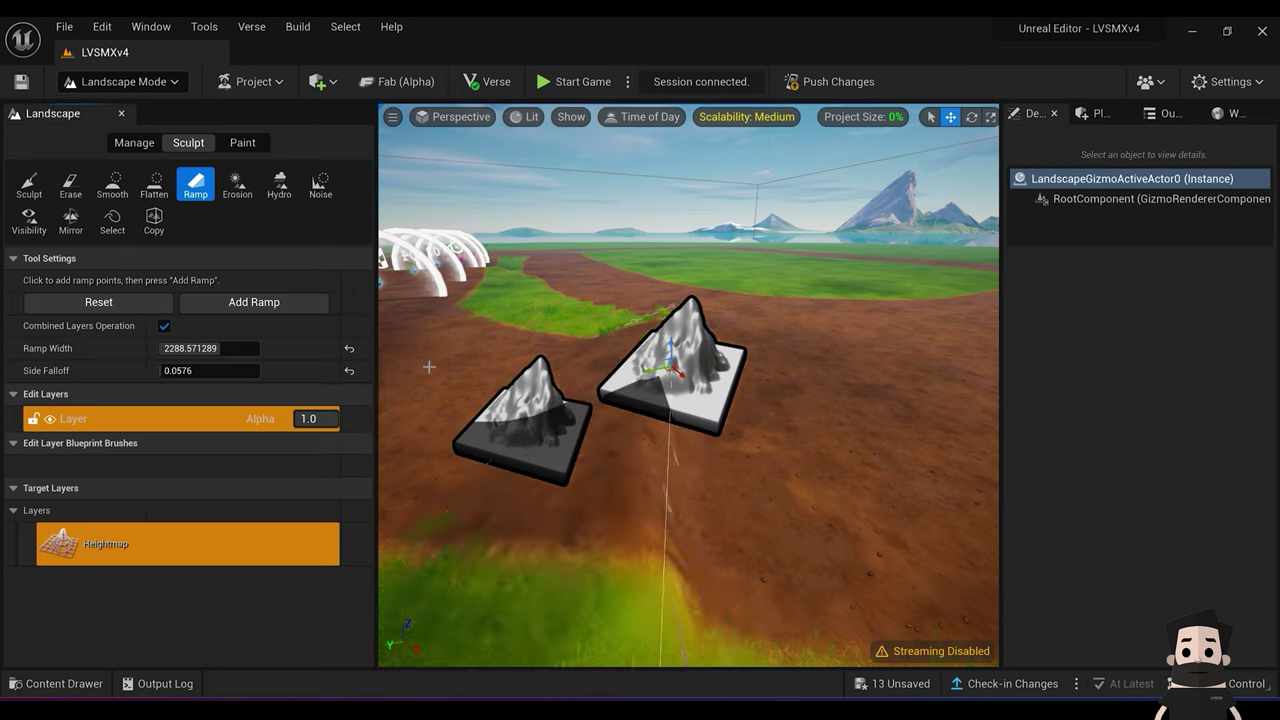
Step: Add a descending ramp from the new ramp's crest down to track level, and clear its points
click(99, 302)
click(646, 385)
click(790, 417)
drag(804, 424, 814, 432)
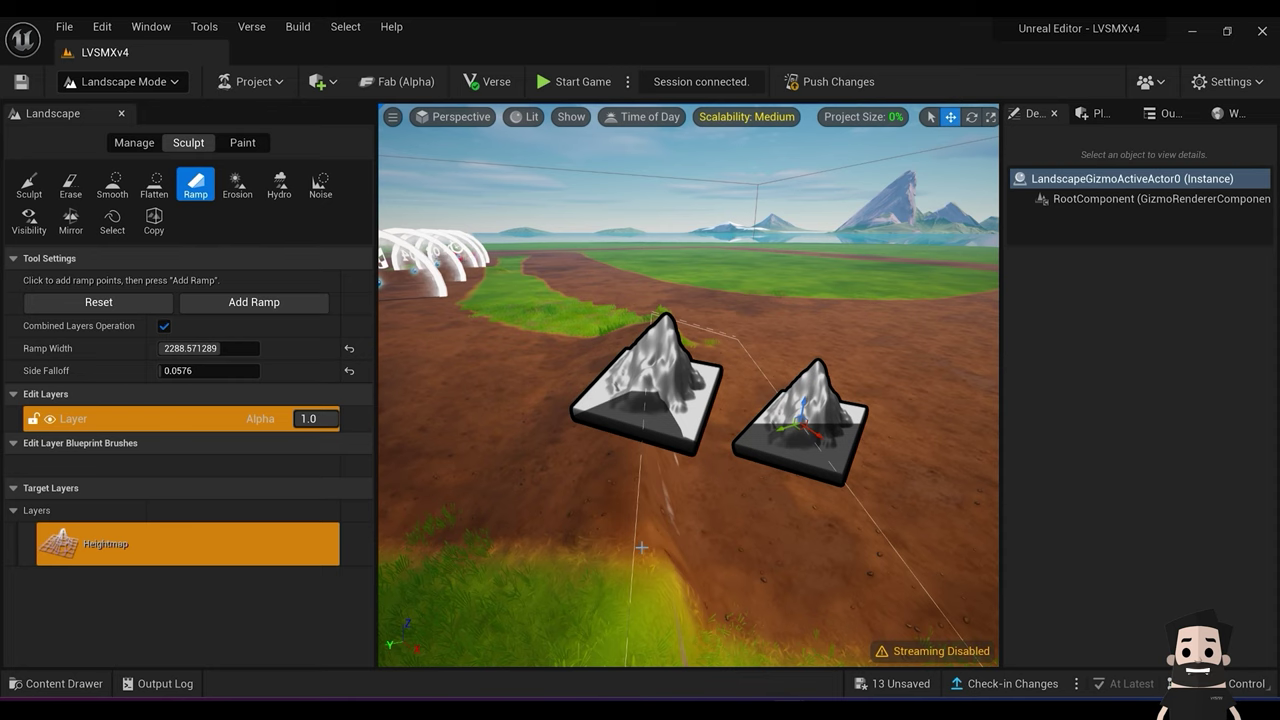
drag(821, 440, 815, 431)
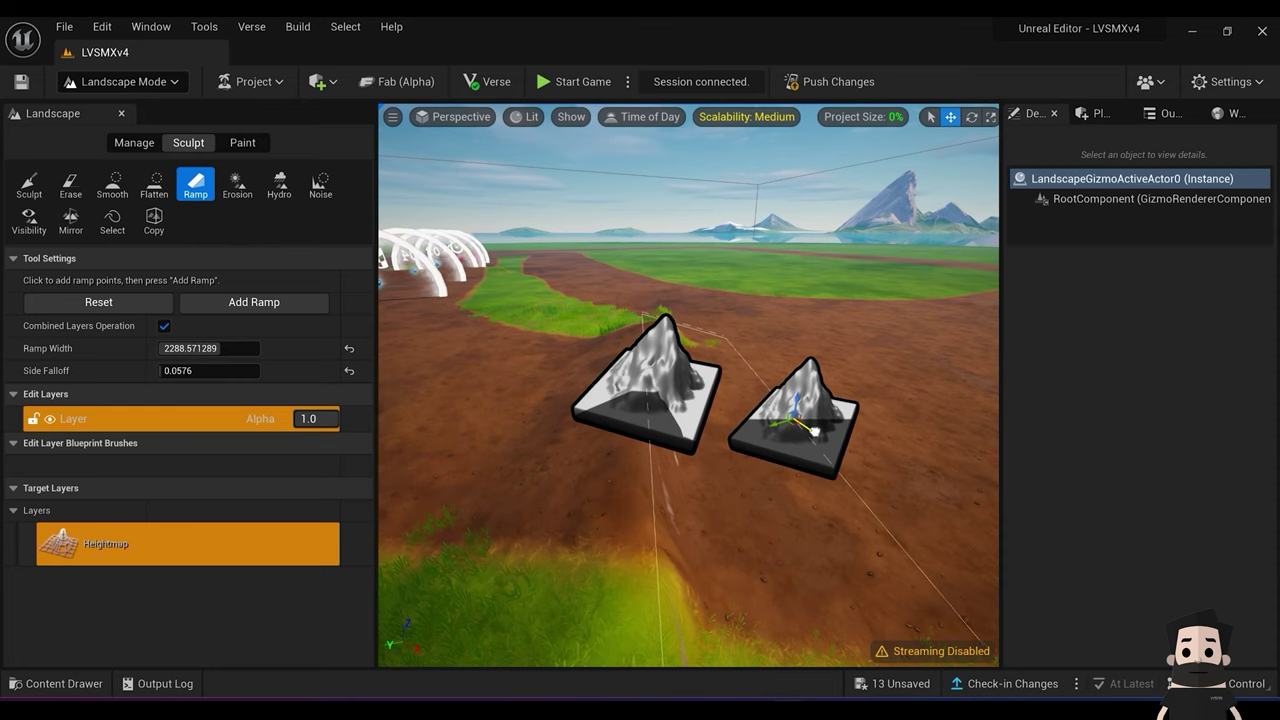
click(278, 303)
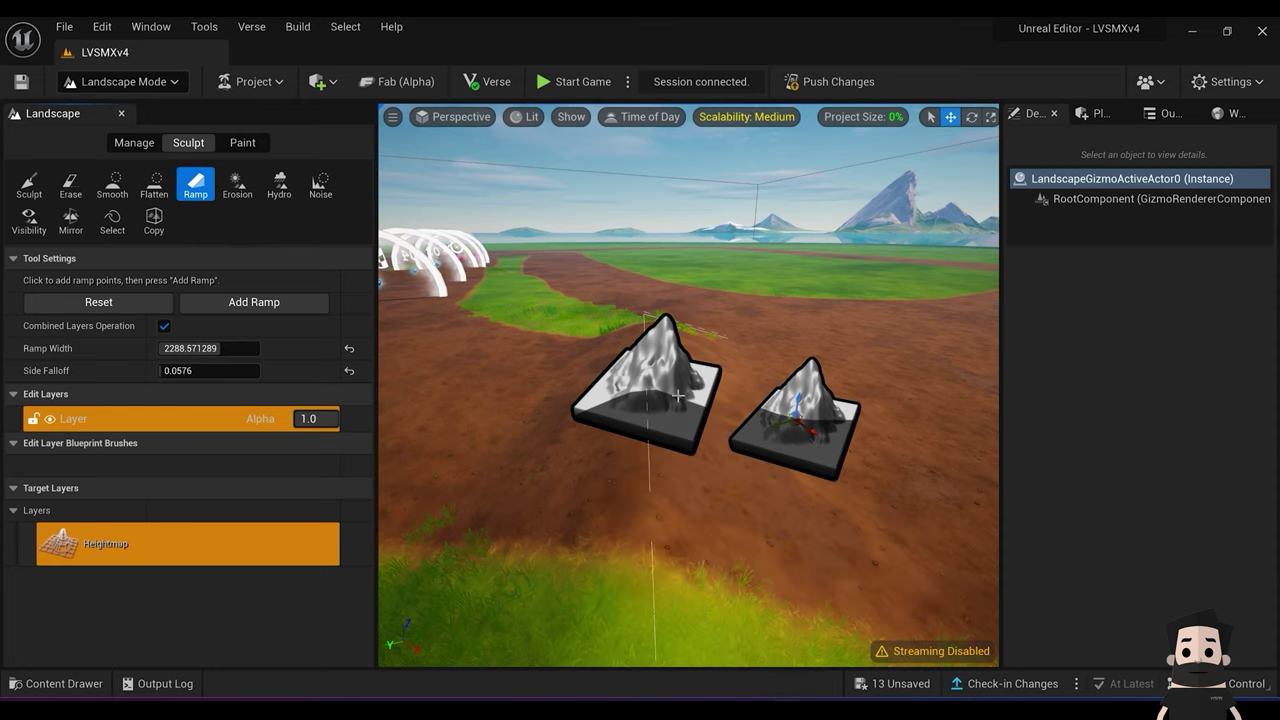
click(97, 303)
Step: Survey the sculpted ramps and the rest of the track for the next ramp location
right_drag(520, 370, 650, 370)
right_drag(460, 340, 400, 340)
right_drag(690, 385, 600, 368)
key(a)
key(d)
key(s)
key(w)
right_drag(410, 345, 400, 345)
key(d)
mouse_move(634, 485)
right_down()
mouse_move(632, 455)
mouse_move(638, 474)
mouse_move(614, 474)
mouse_move(626, 478)
right_up()
key(a)
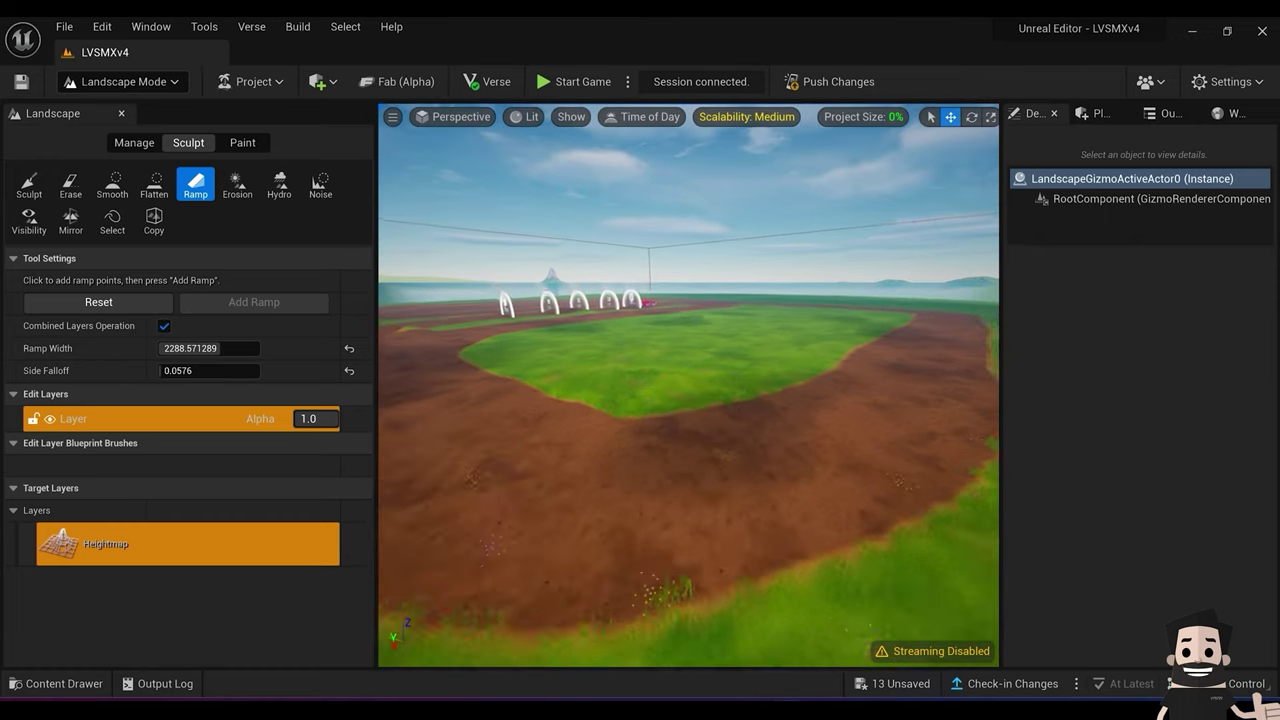
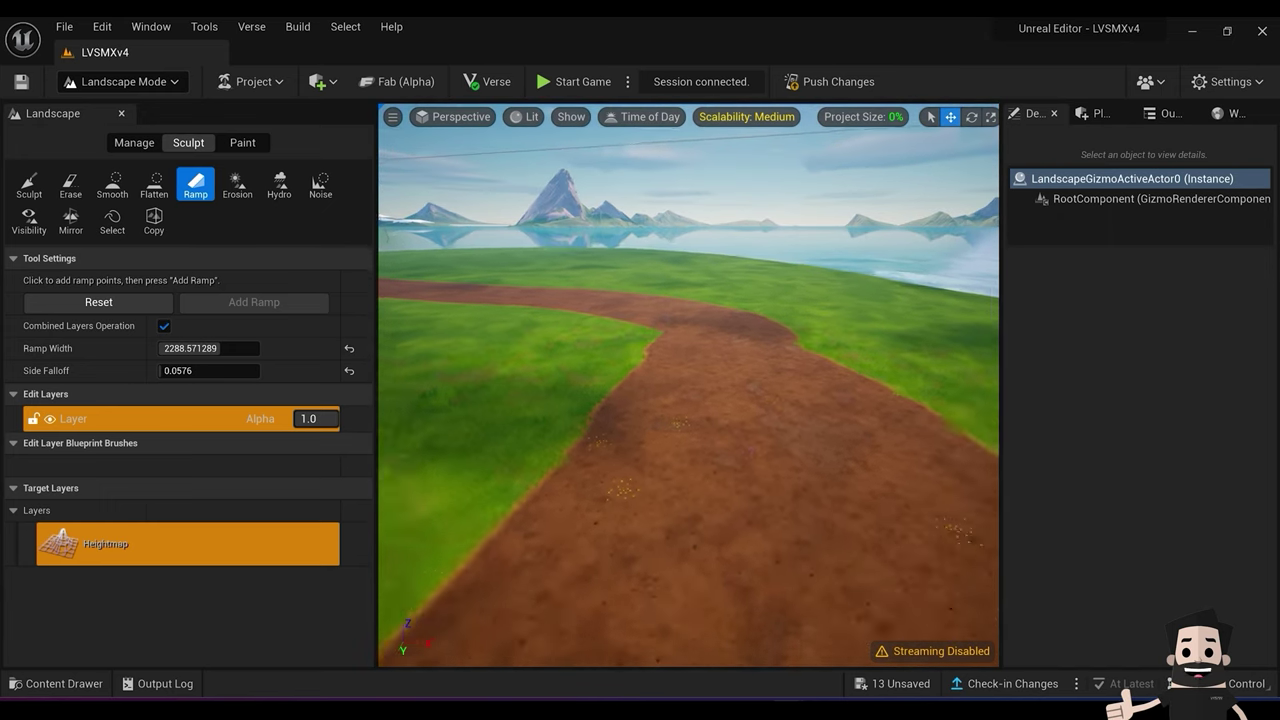
Step: Add a steep rising ramp on the dirt bend beside the large grass infield, and clear its points
right_drag(688, 385, 690, 450)
right_drag(627, 423, 655, 404)
click(580, 437)
key(s)
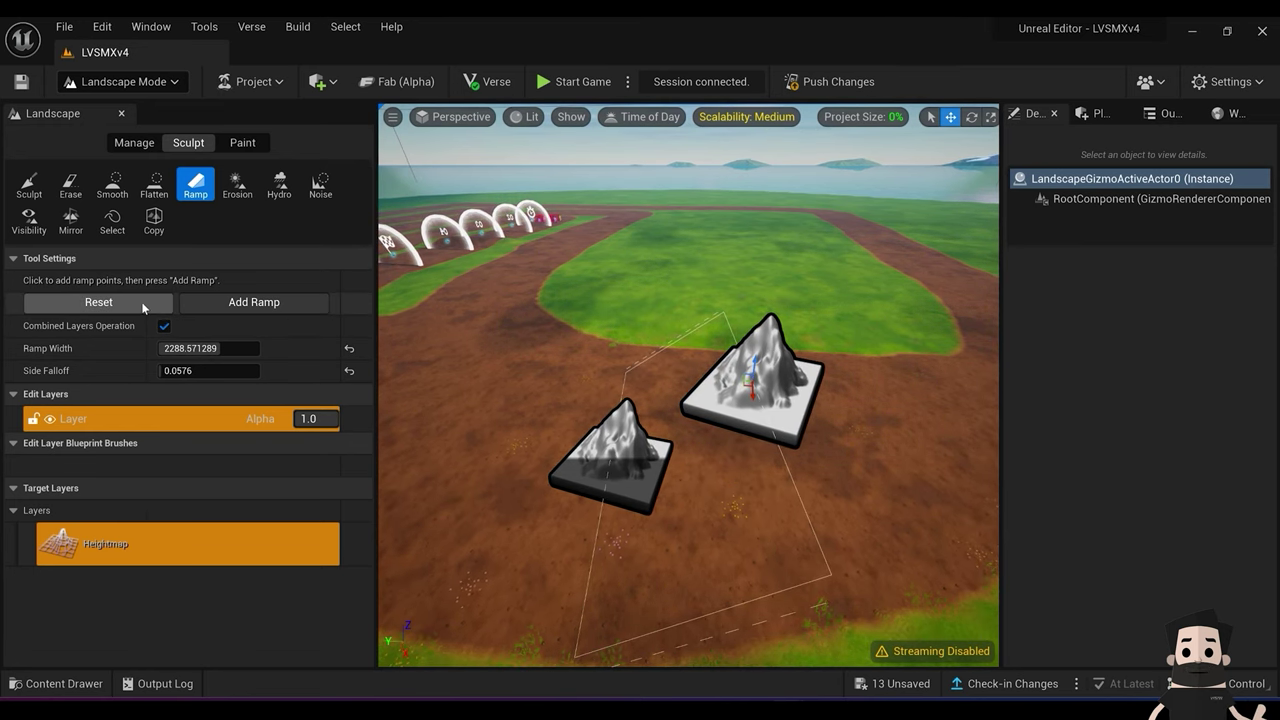
click(259, 303)
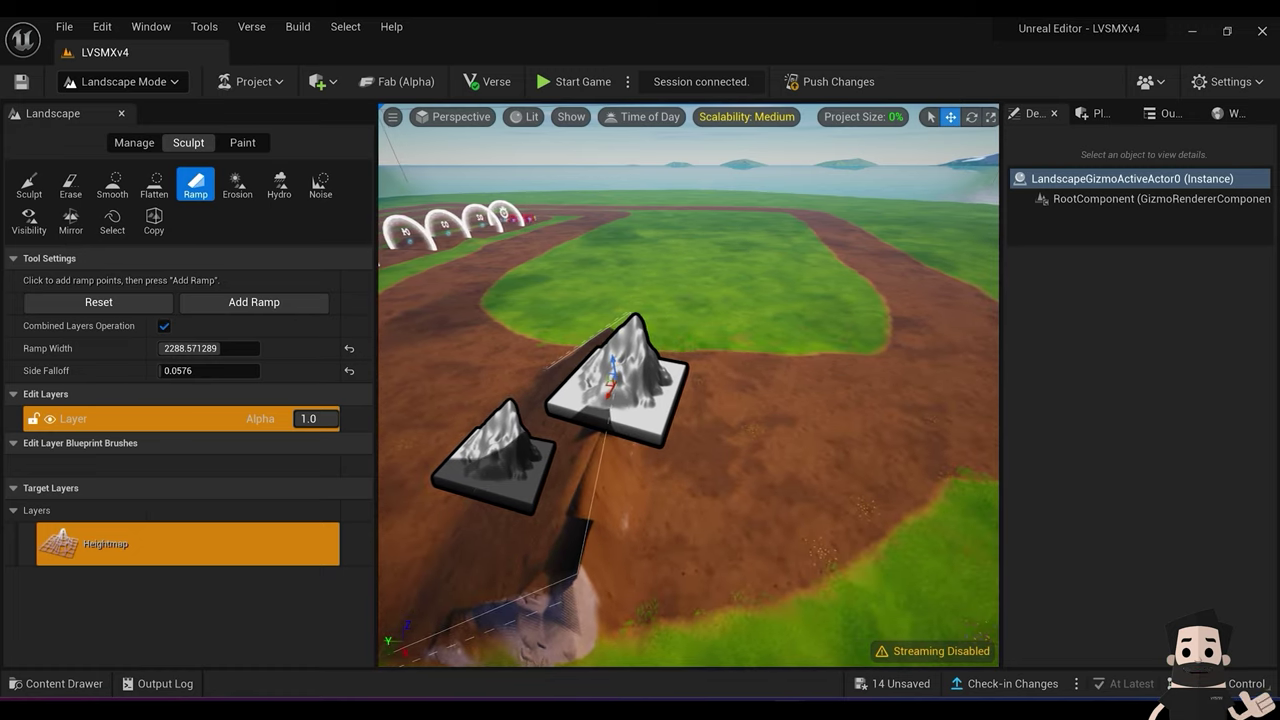
click(99, 302)
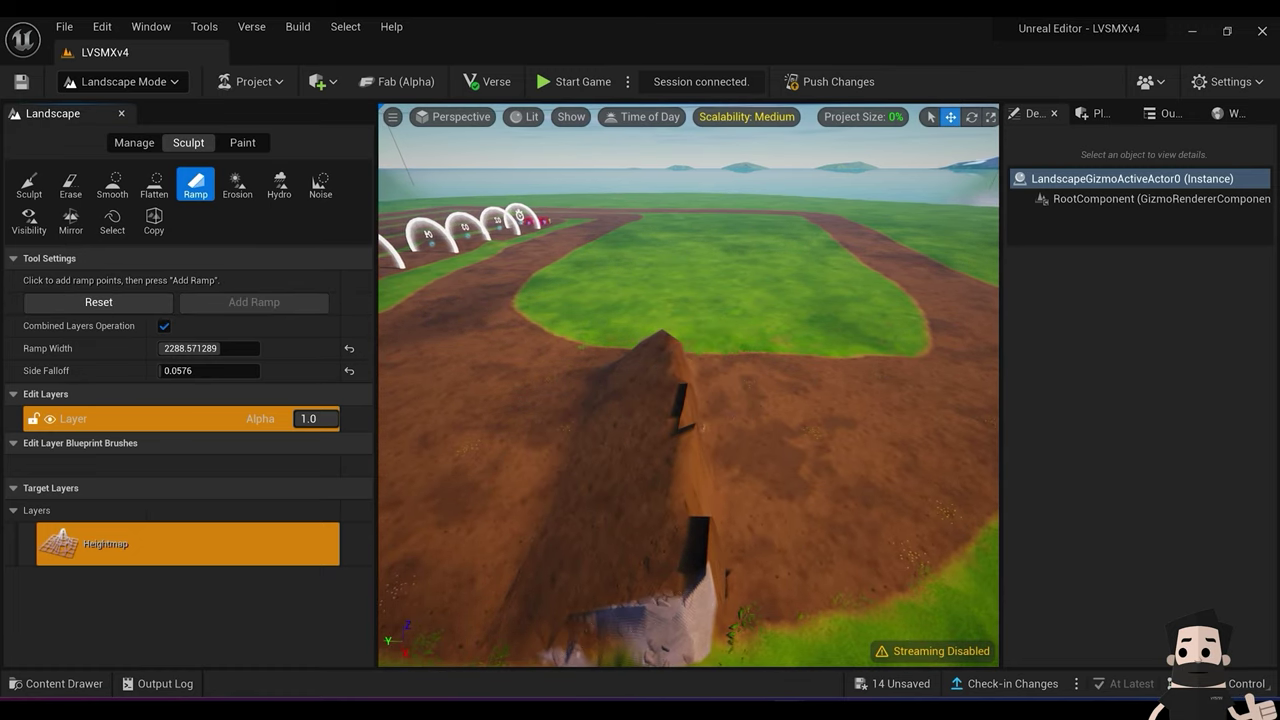
Step: Add a raised, level ramp section from the steep ramp's crest across the dirt bend, and clear its points
scroll(759, 487, down, 5)
right_drag(817, 485, 763, 459)
key(d)
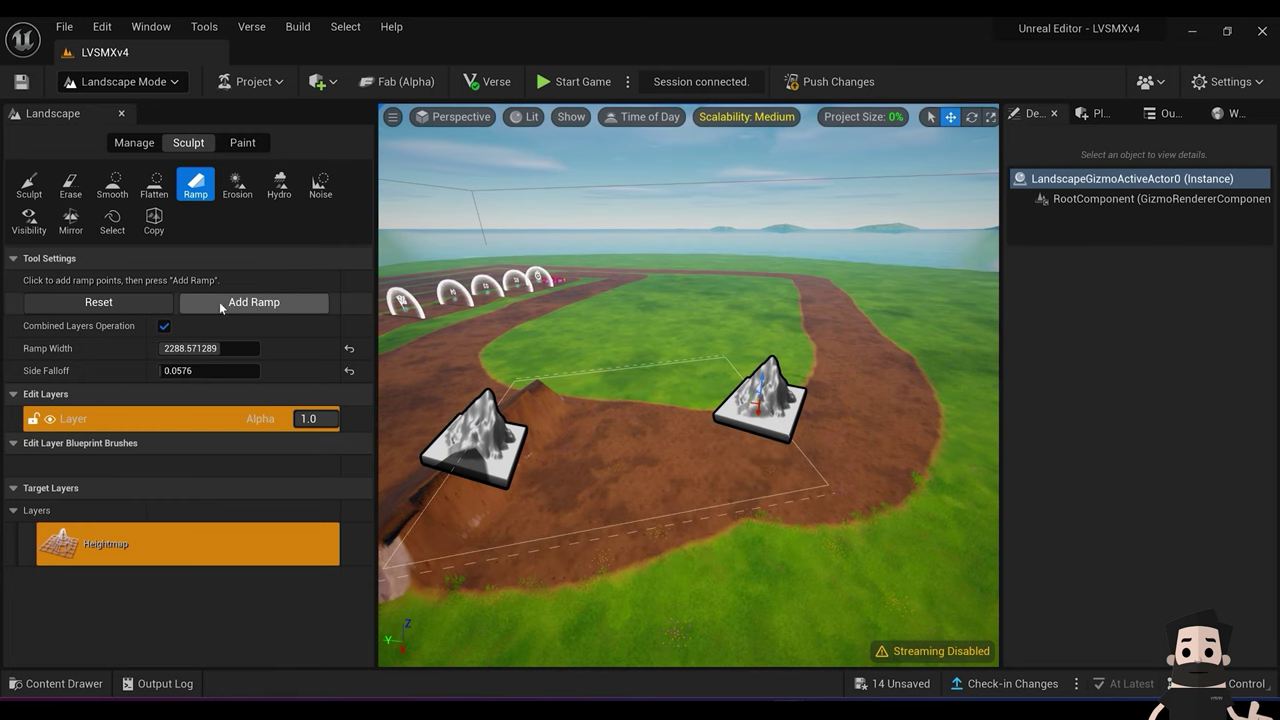
click(254, 302)
key(a)
mouse_move(631, 470)
right_down()
mouse_move(835, 463)
mouse_move(690, 472)
mouse_move(650, 442)
mouse_move(628, 470)
right_up()
key(d)
key(w)
key(s)
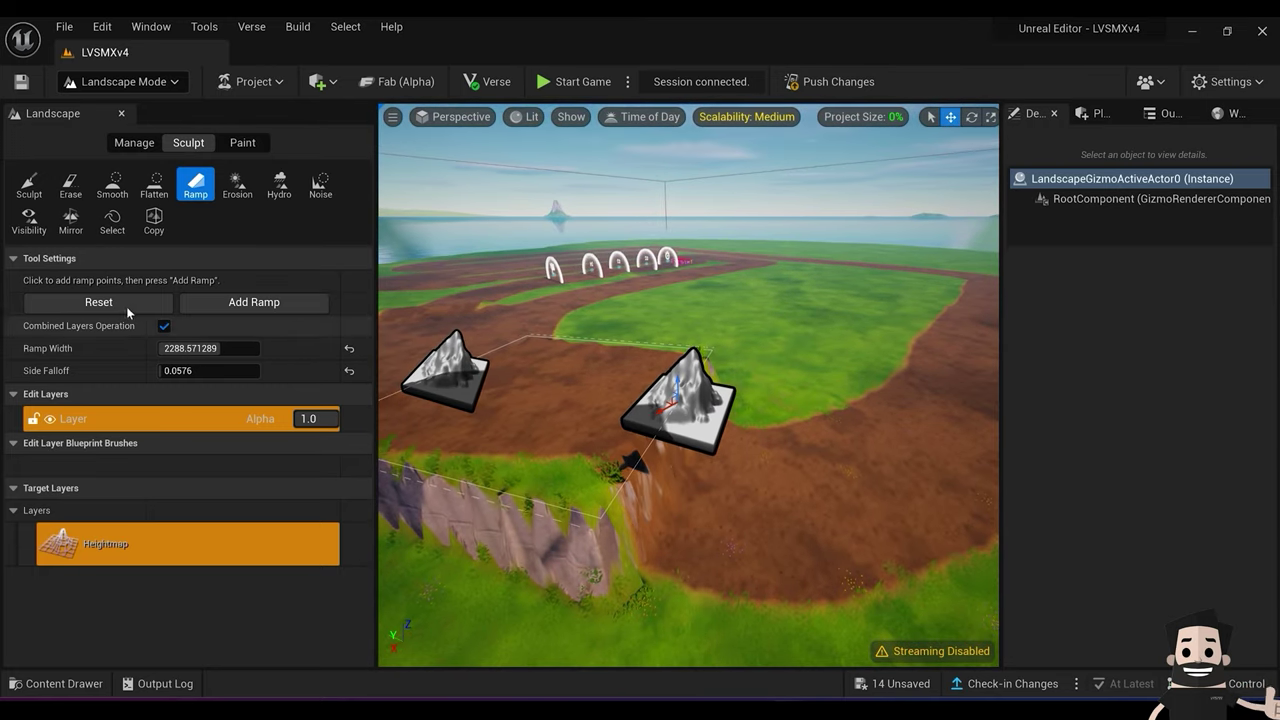
click(122, 305)
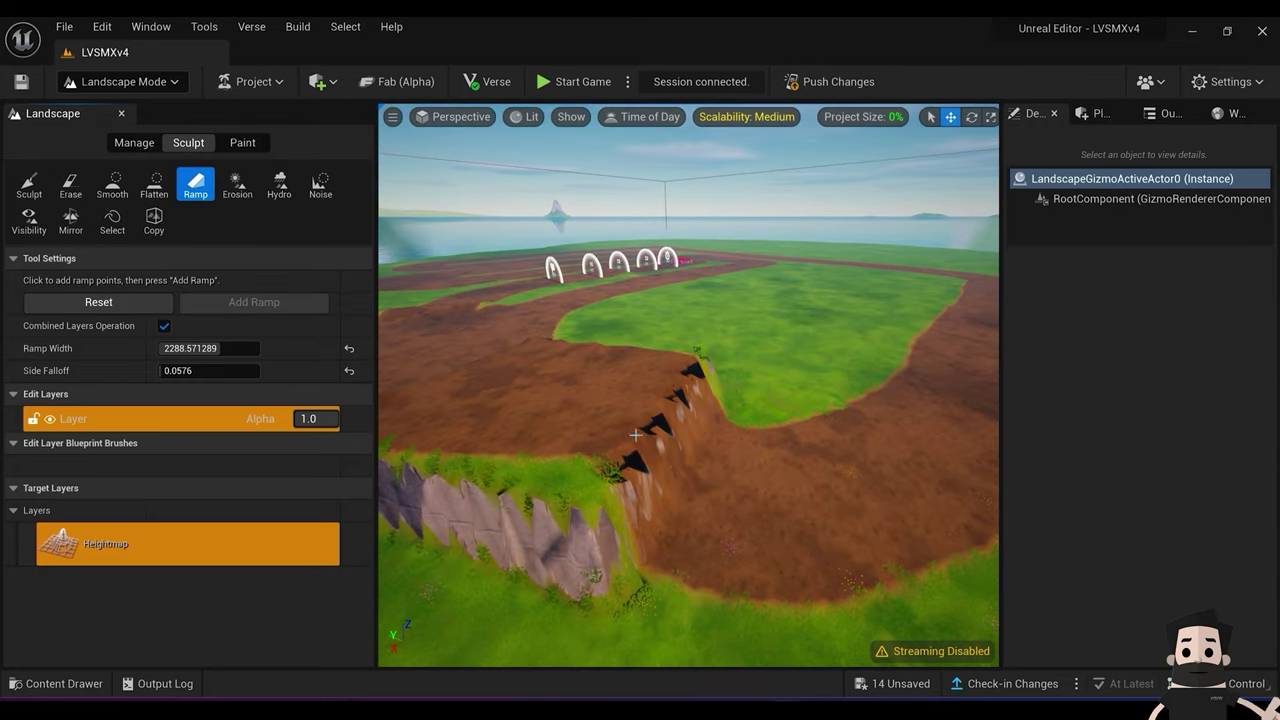
Step: Try to add a descending ramp from the raised section's edge down to the bend, undo it, and clear the points
click(822, 494)
click(241, 305)
key(a)
right_drag(523, 443, 590, 470)
key(d)
right_drag(756, 509, 720, 593)
key(ctrl+z)
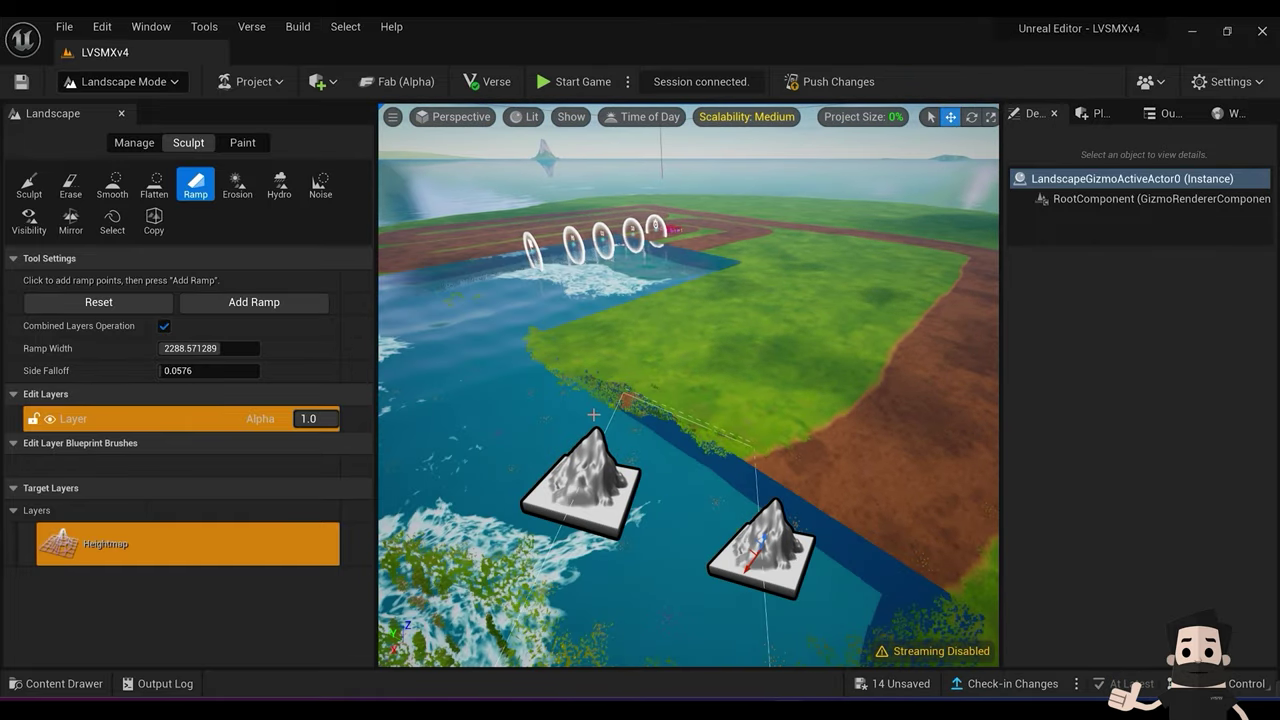
key(s)
mouse_move(600, 416)
right_down()
mouse_move(602, 470)
mouse_move(590, 415)
right_up()
key(w)
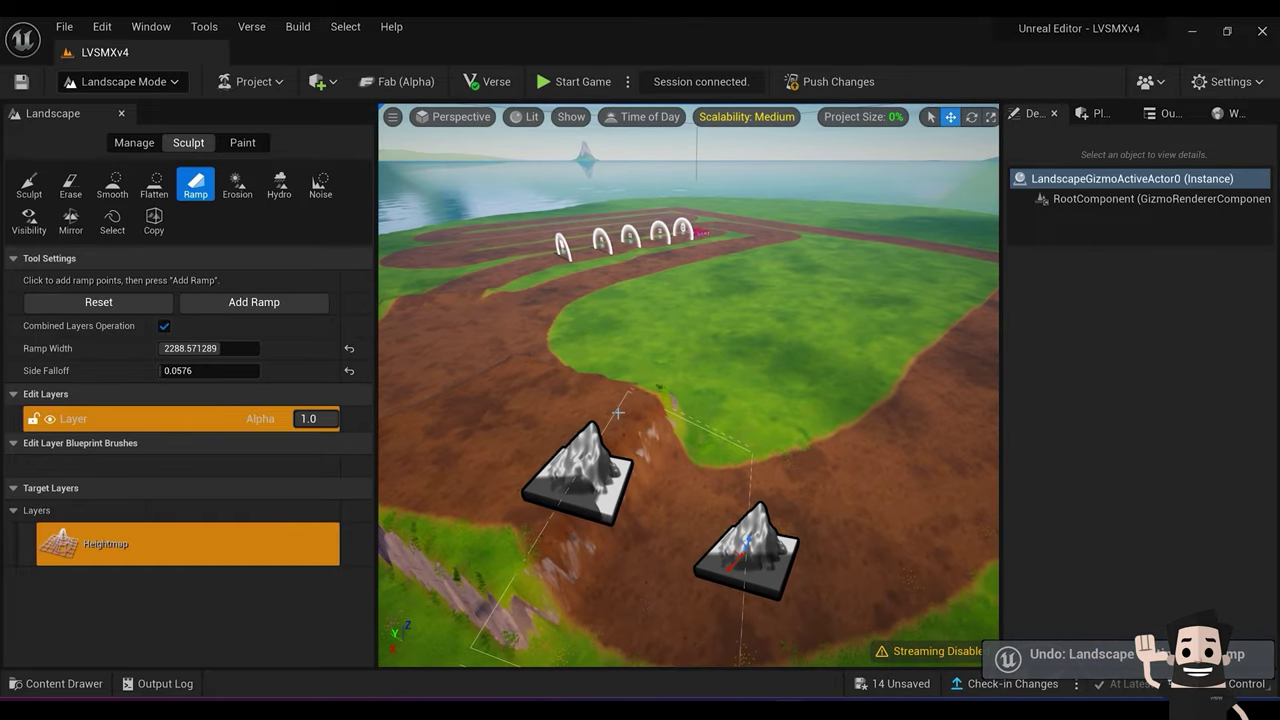
click(620, 411)
click(147, 309)
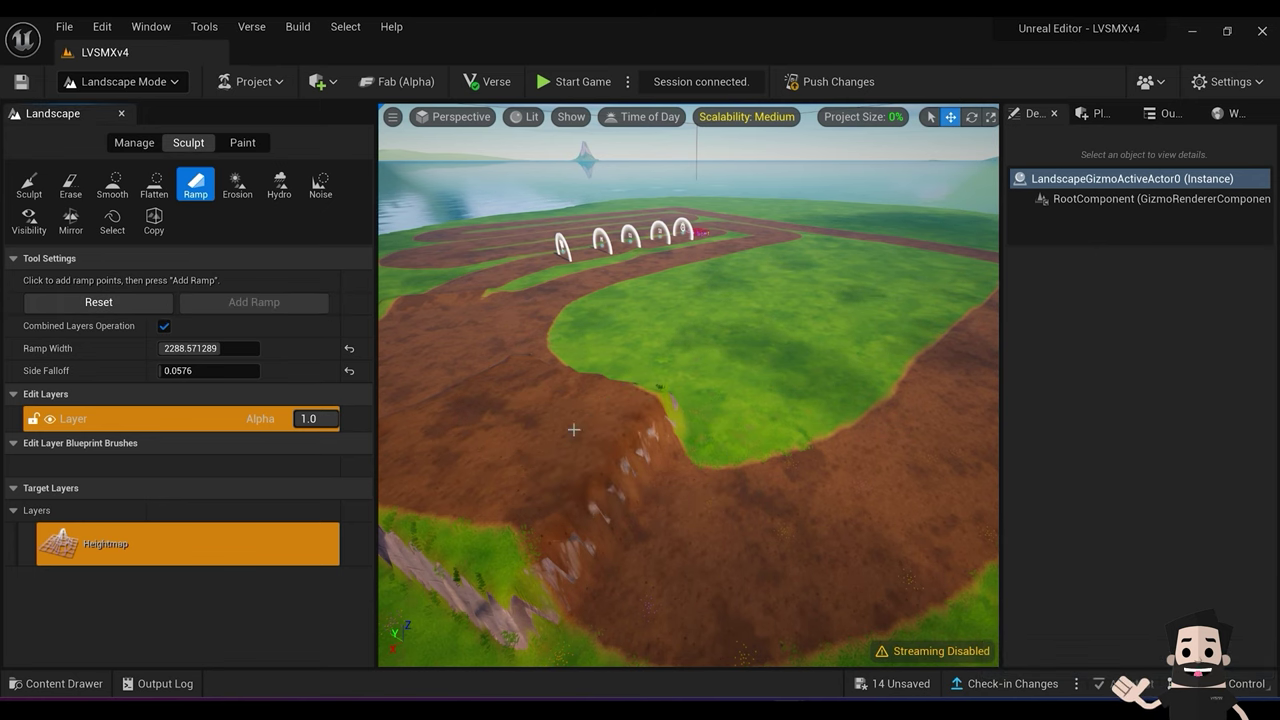
Step: Set the ramp width to 2461.80835 and add a descending ramp from the raised section's edge down to the dirt bend
click(594, 439)
click(789, 525)
right_drag(689, 529, 582, 447)
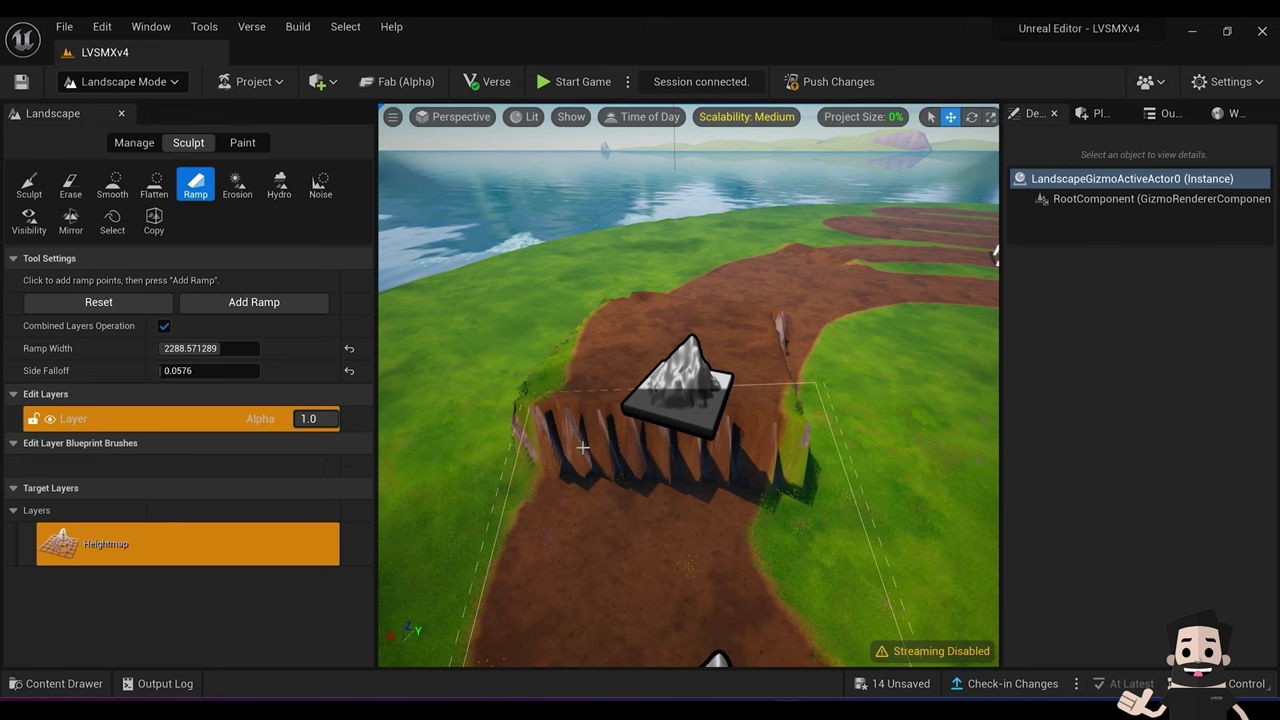
click(215, 348)
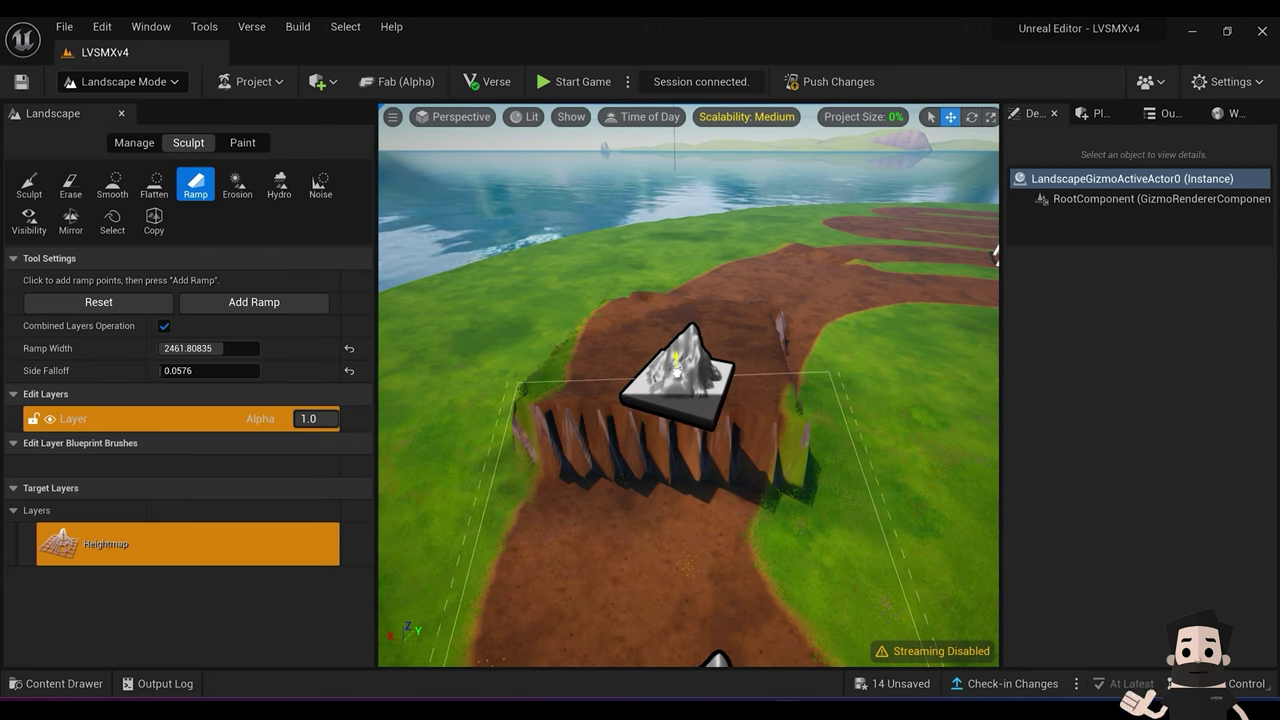
drag(677, 368, 685, 378)
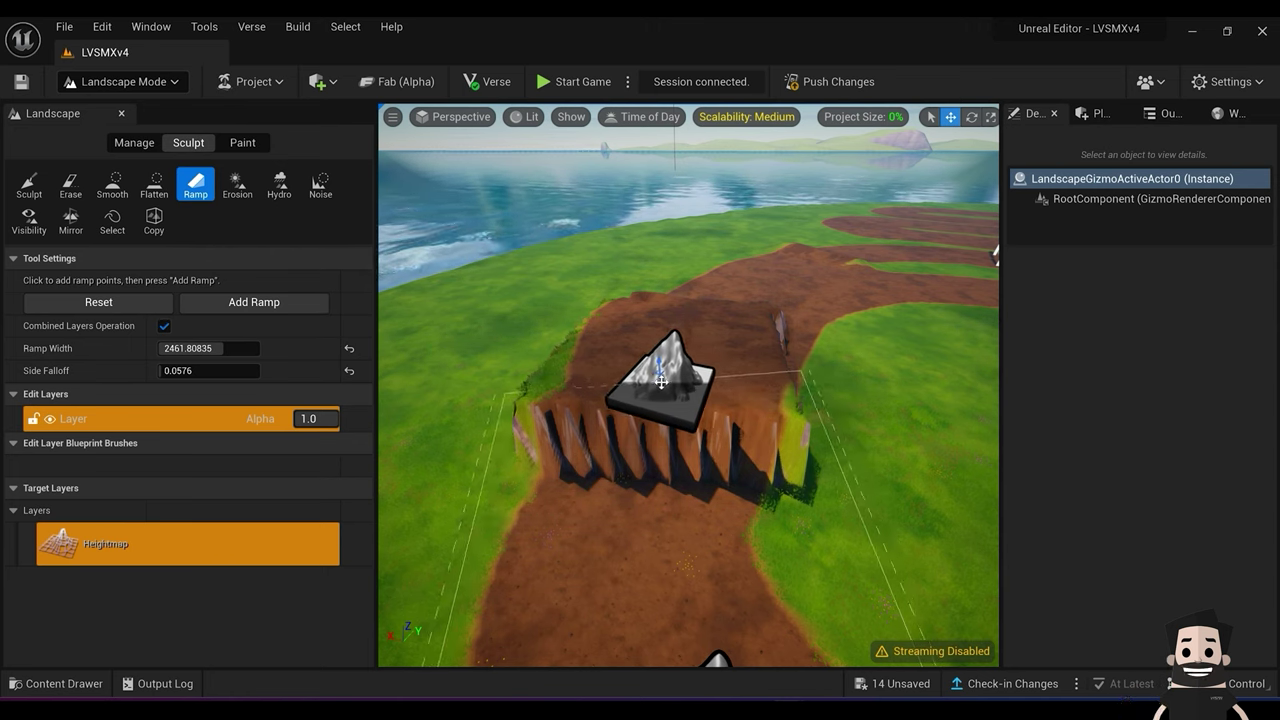
click(228, 305)
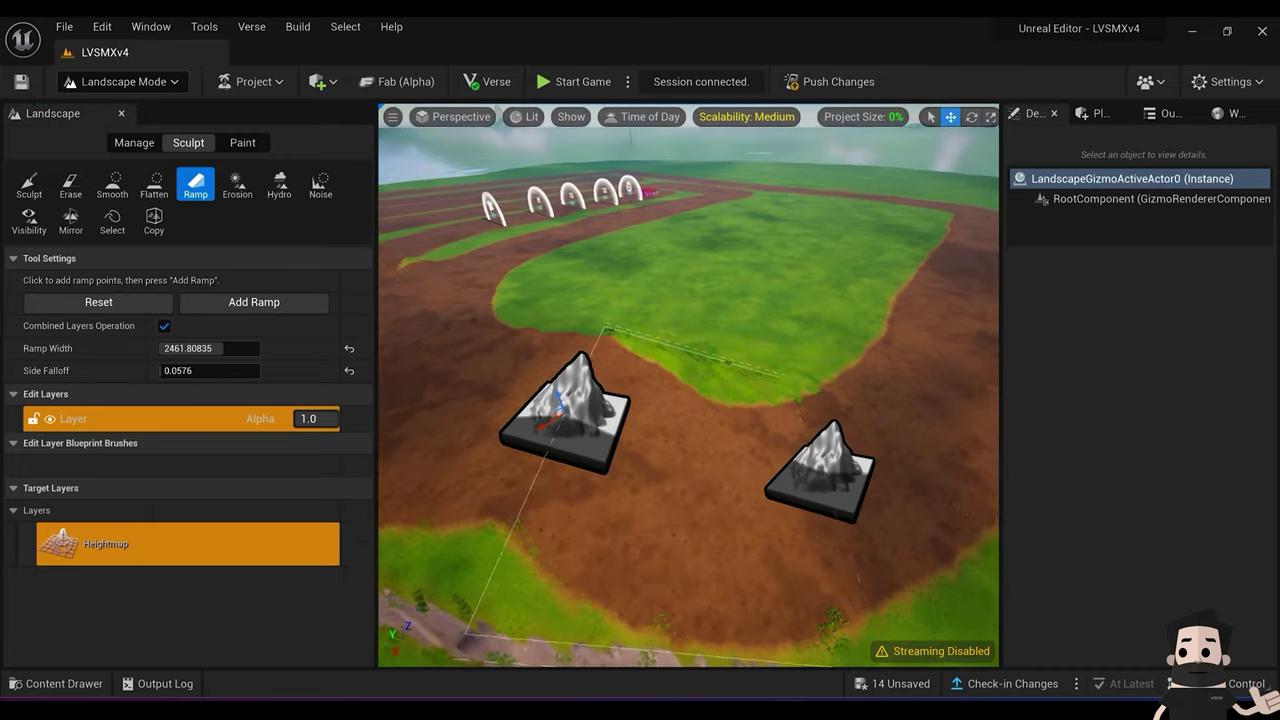
Step: Undo the last ramp point move, add the descending ramp again, and clear its points
right_drag(688, 400, 385, 310)
right_drag(605, 452, 613, 481)
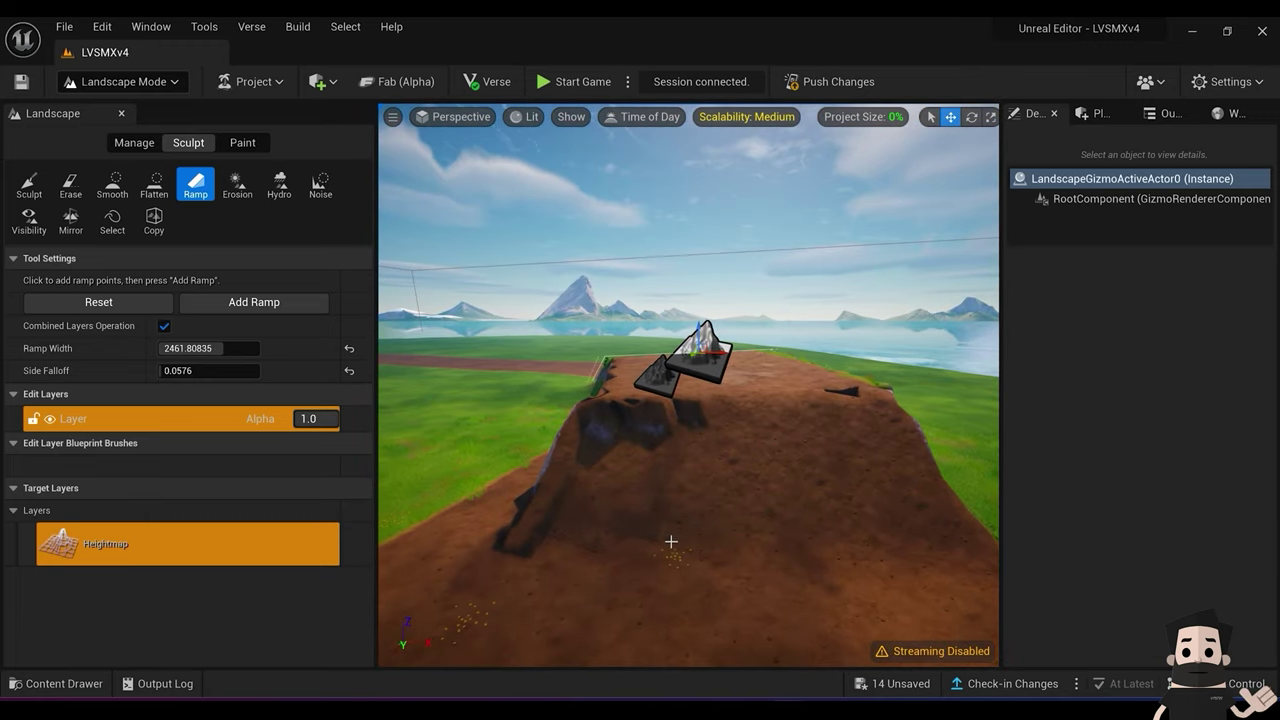
click(681, 575)
key(ctrl+z)
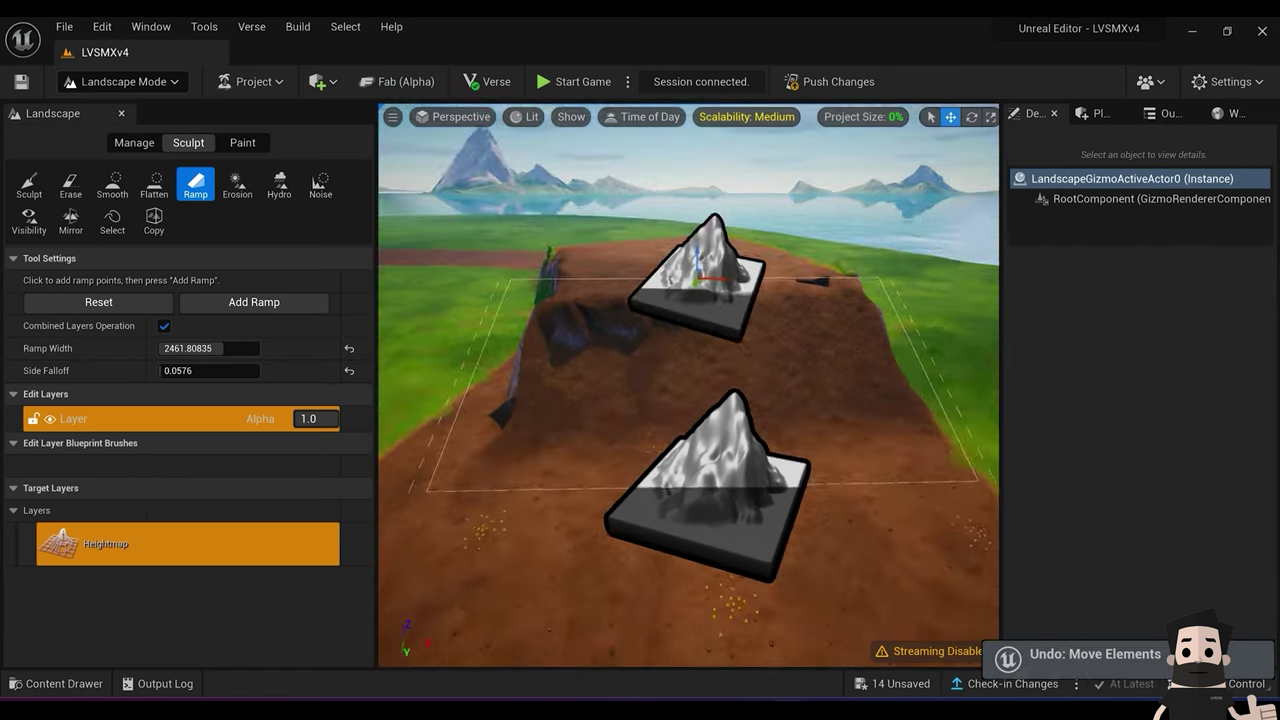
right_drag(690, 390, 630, 395)
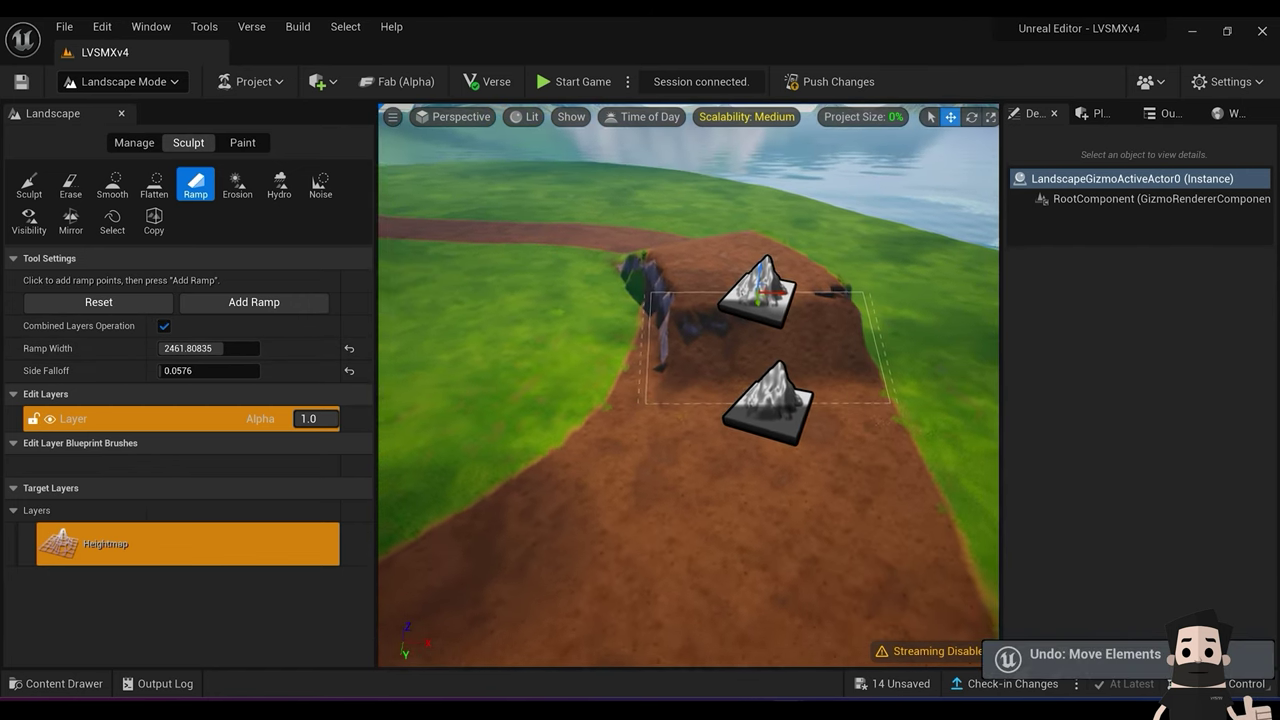
right_drag(726, 464, 734, 488)
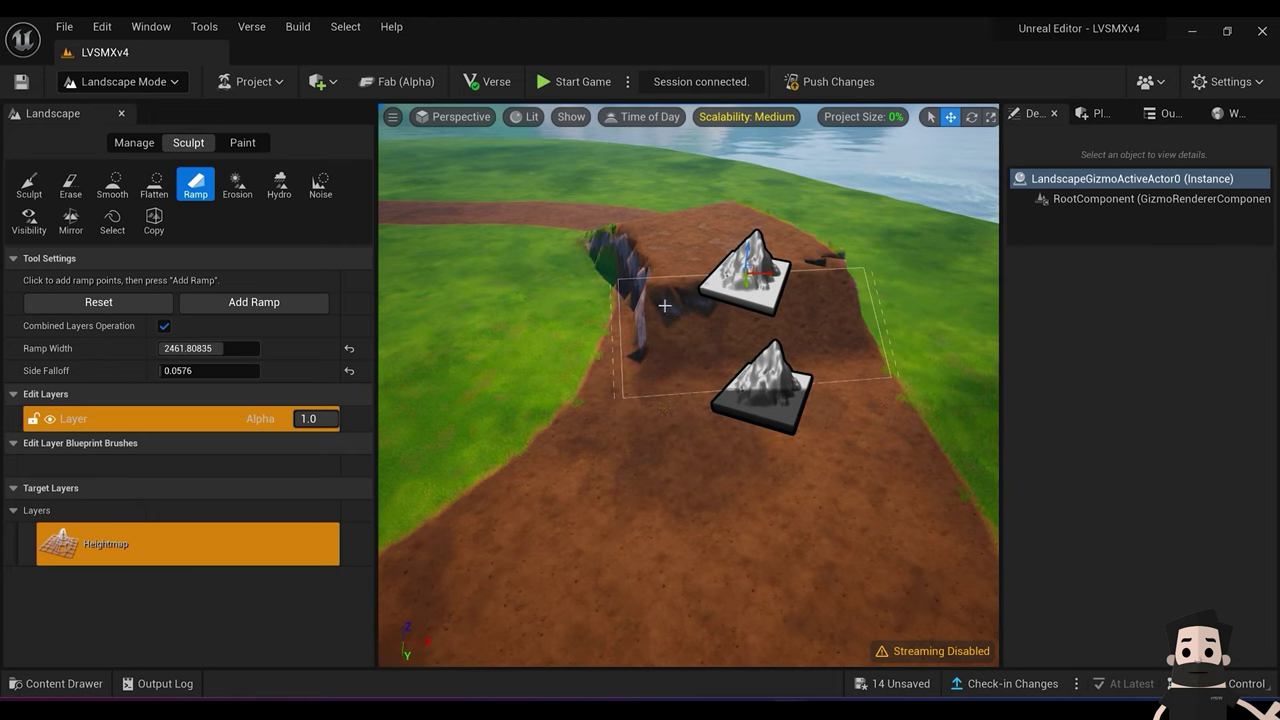
click(254, 301)
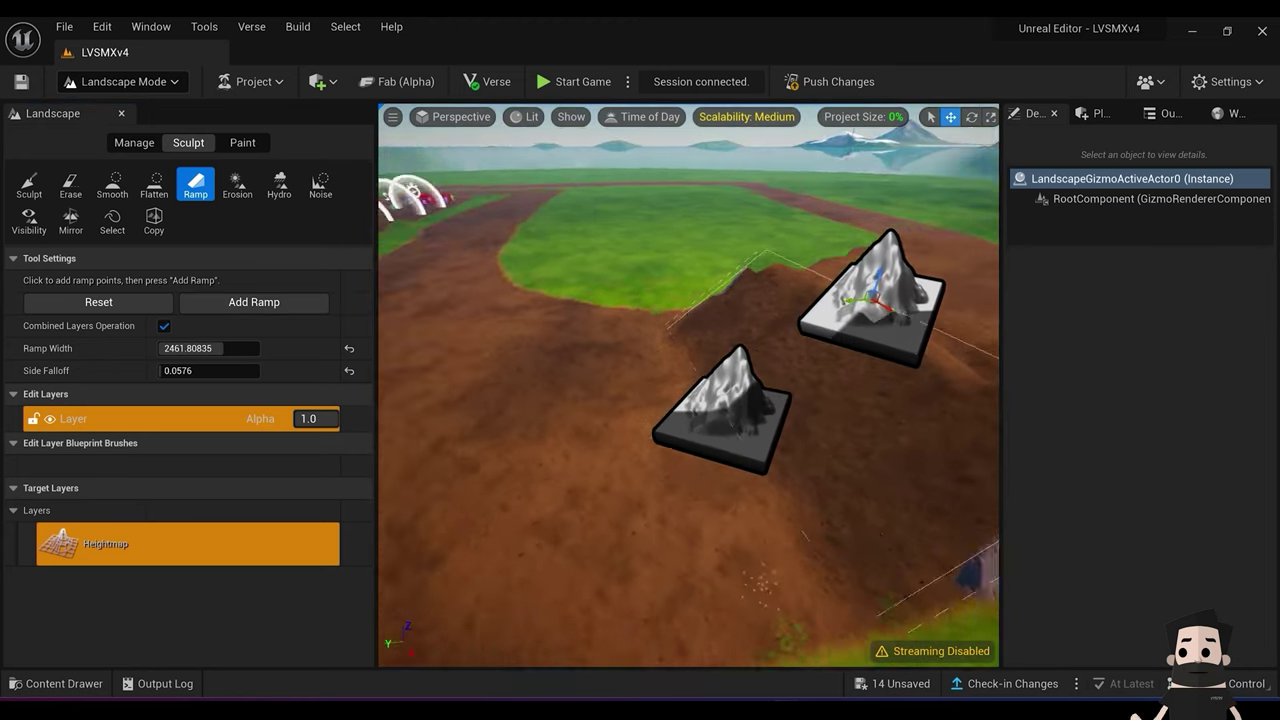
right_drag(710, 370, 670, 370)
drag(693, 297, 937, 322)
right_drag(640, 320, 615, 350)
click(104, 303)
click(102, 303)
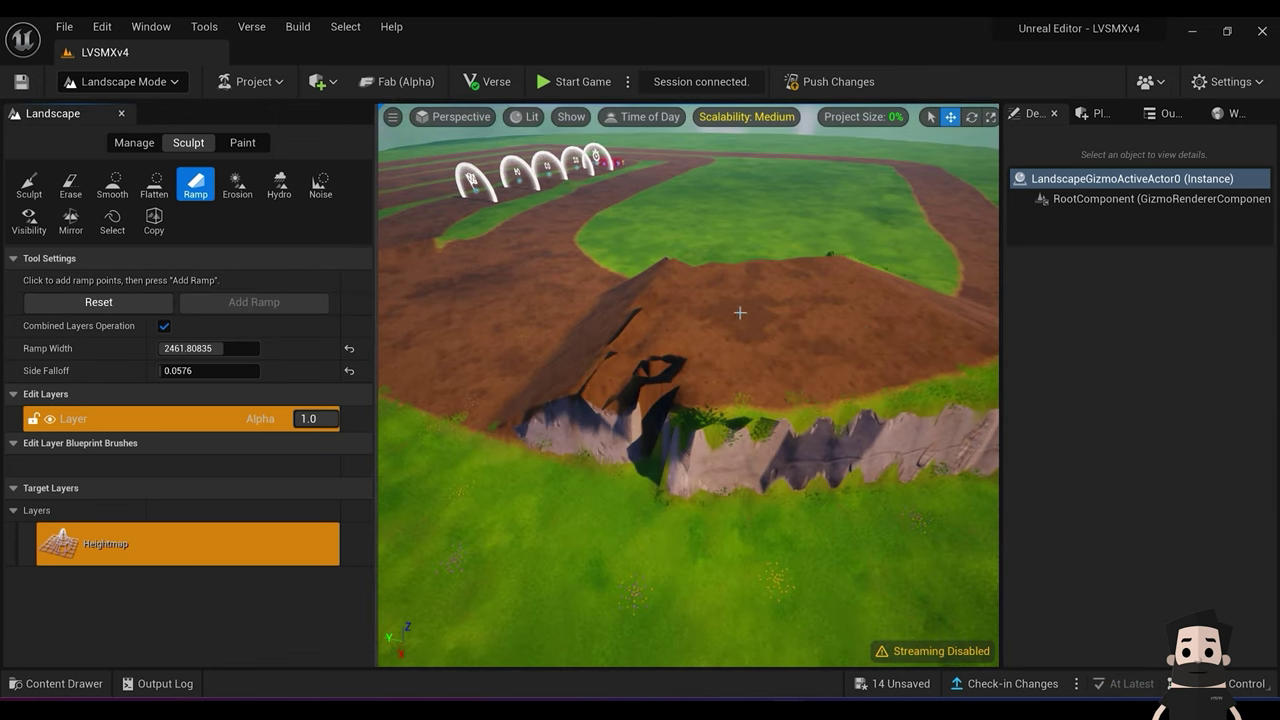
Step: Try to add a ramp from the middle of the raised section to its descending edge, undo it, and clear the points
click(770, 313)
click(607, 336)
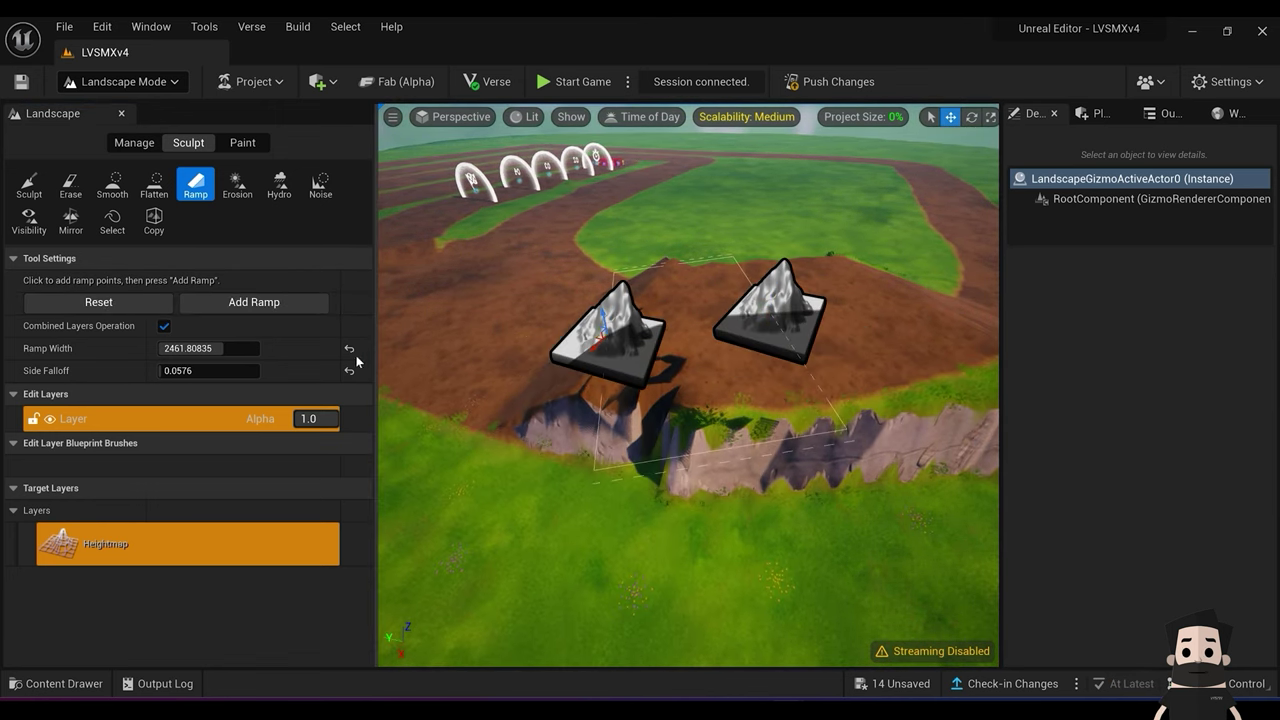
click(277, 303)
right_drag(640, 482, 658, 496)
click(659, 496)
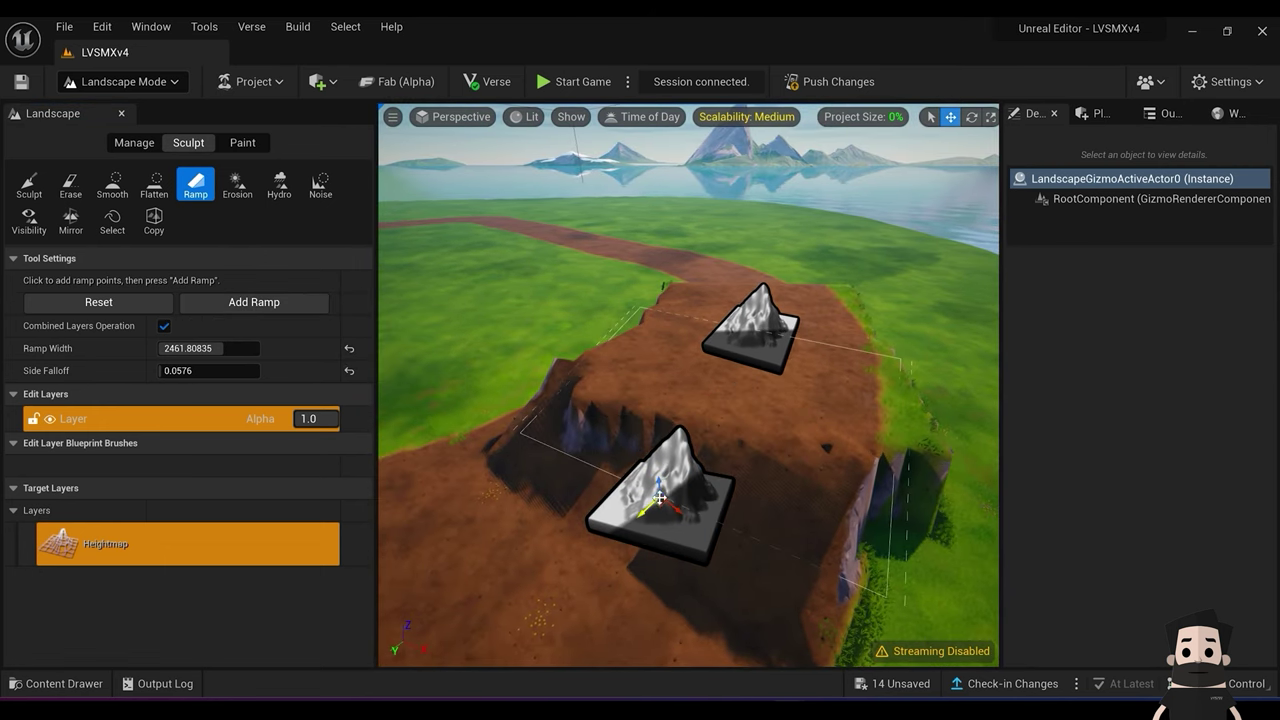
key(ctrl+z)
right_drag(726, 443, 770, 455)
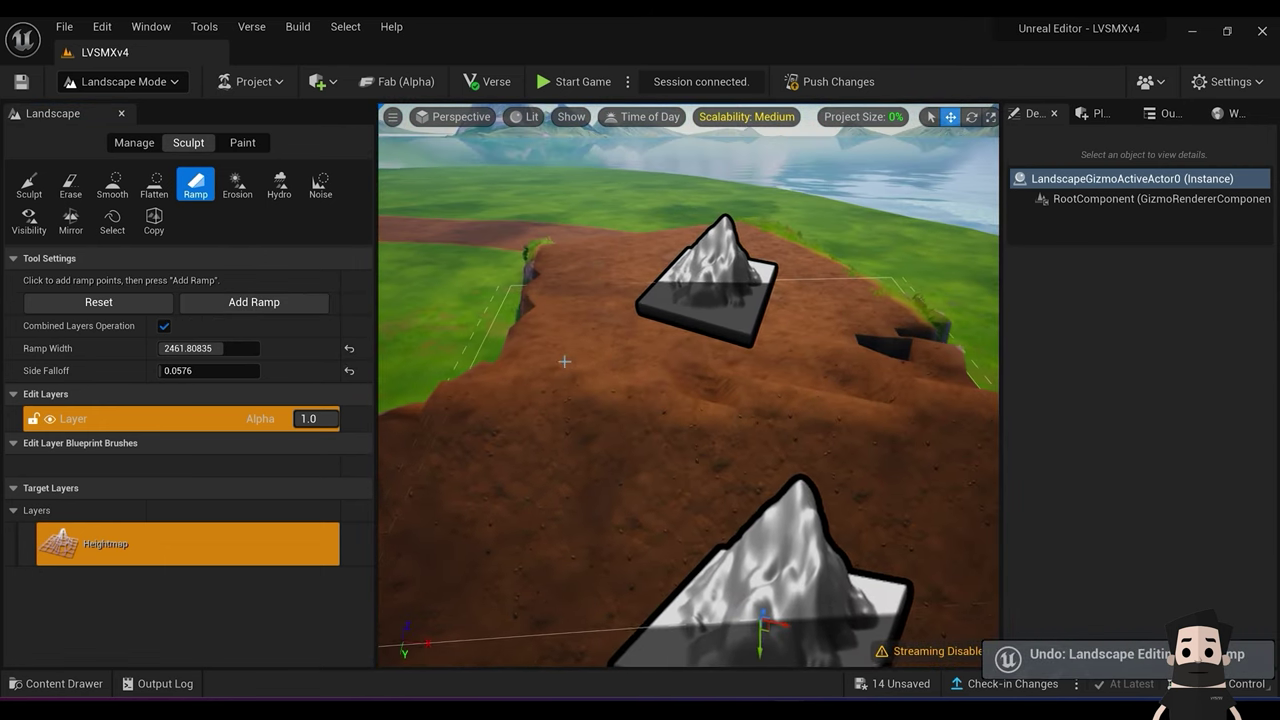
right_drag(552, 475, 563, 409)
click(114, 303)
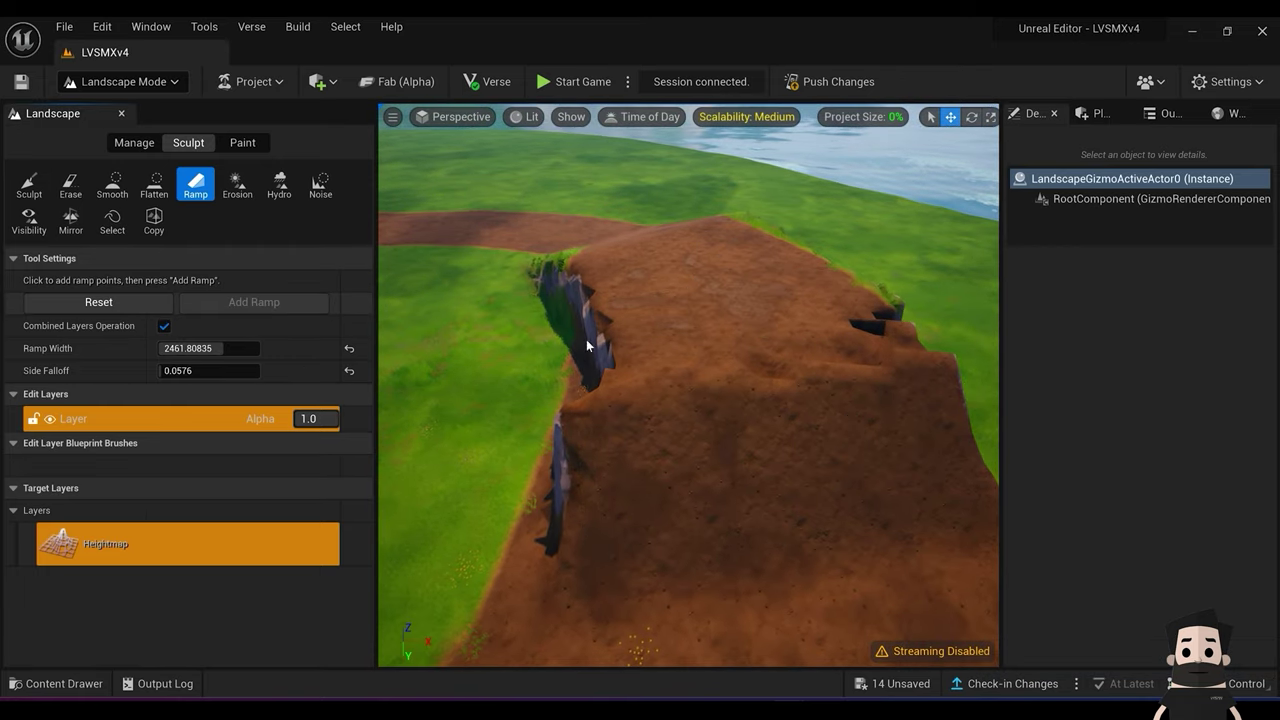
Step: Add a ramp diagonally across the raised section's top, from its descending edge to the far crest, and clear its points
click(849, 370)
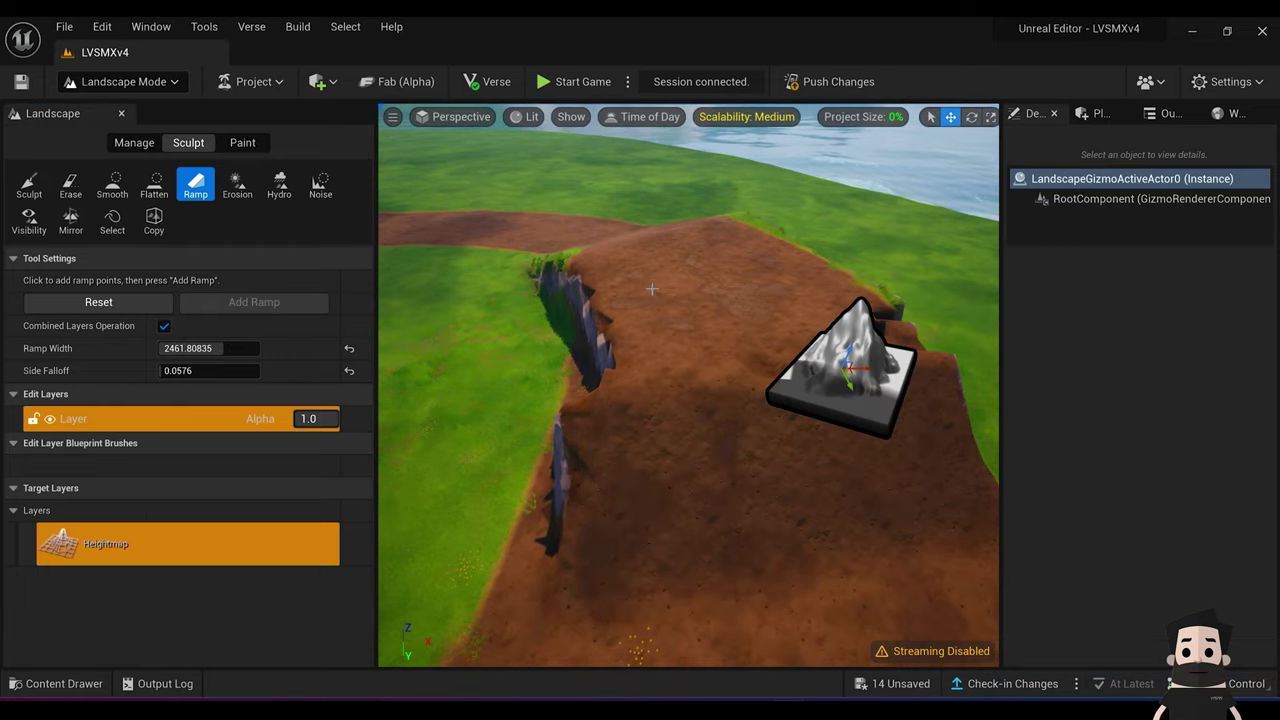
click(640, 240)
click(288, 301)
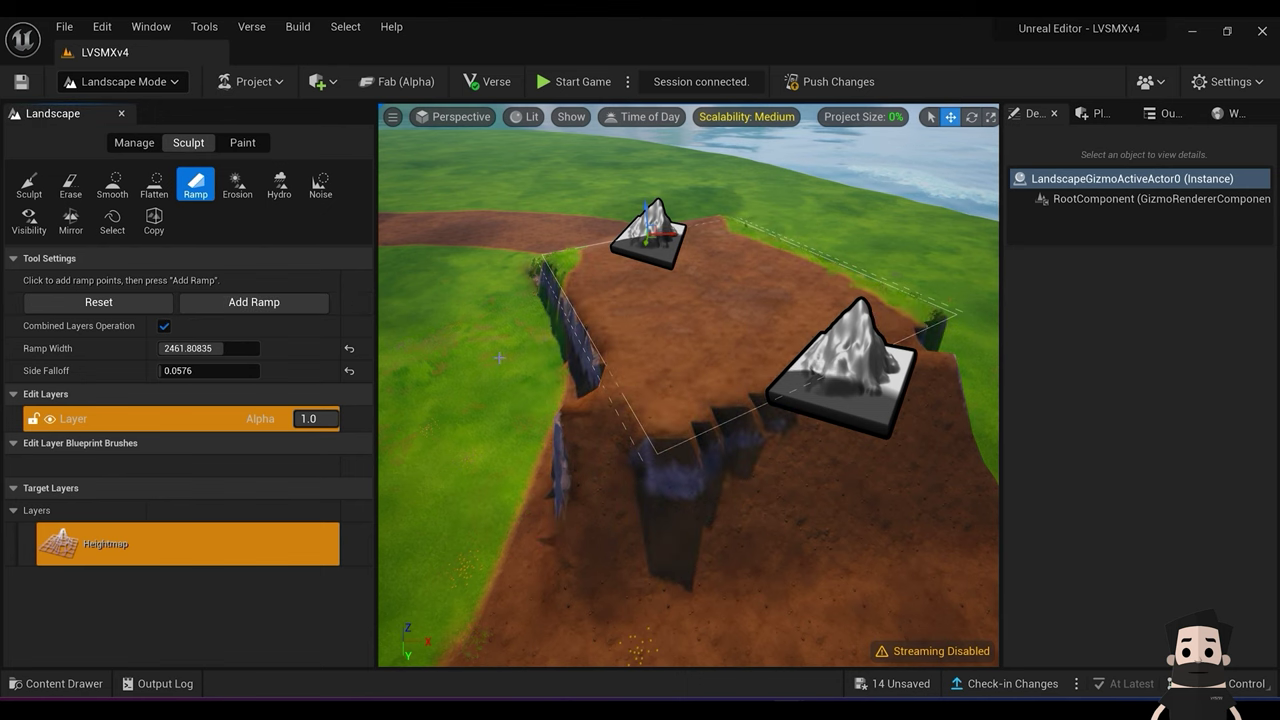
click(756, 504)
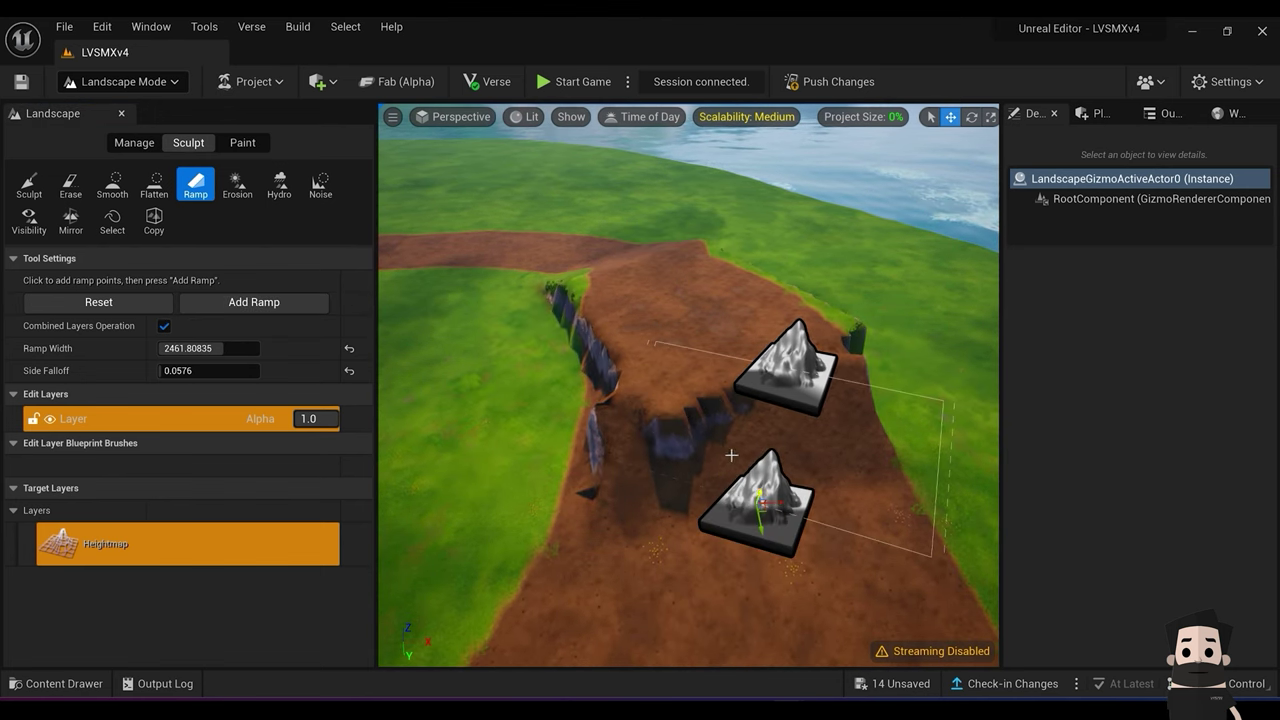
click(122, 300)
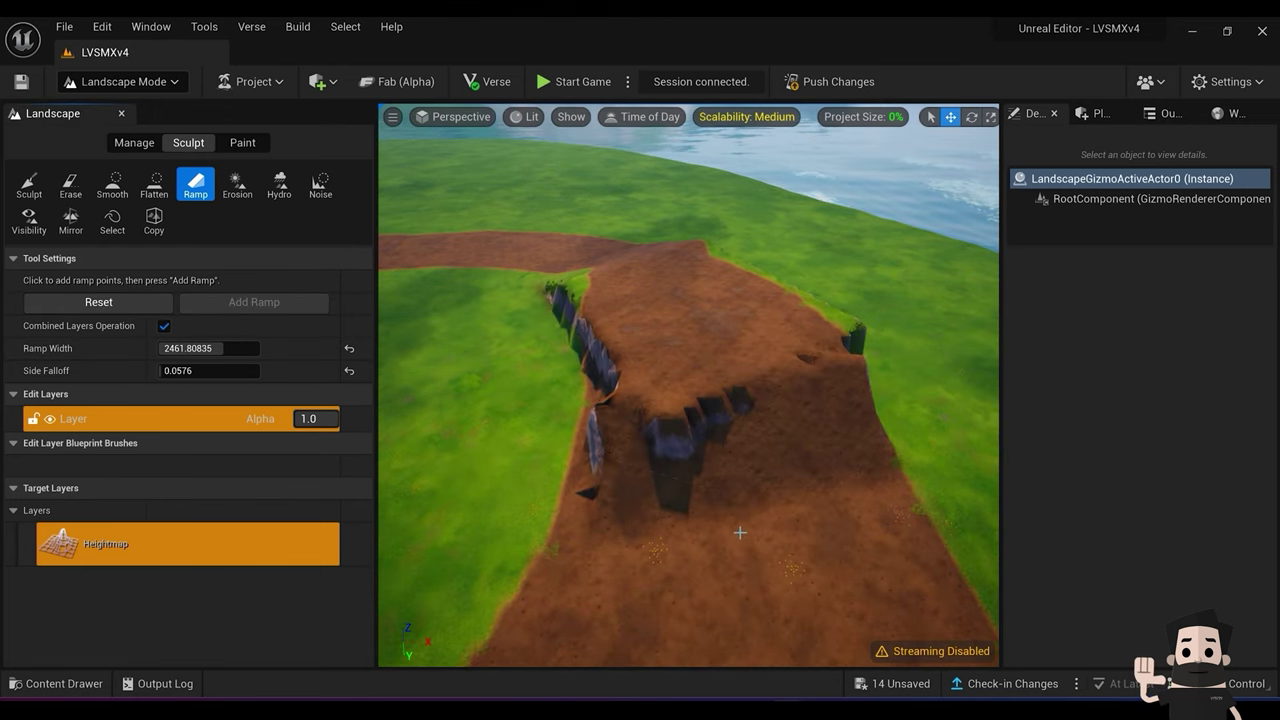
Step: Add a full-width descending ramp from the raised section's edge over the gap to the dirt bend, and clear its points
click(762, 531)
click(731, 384)
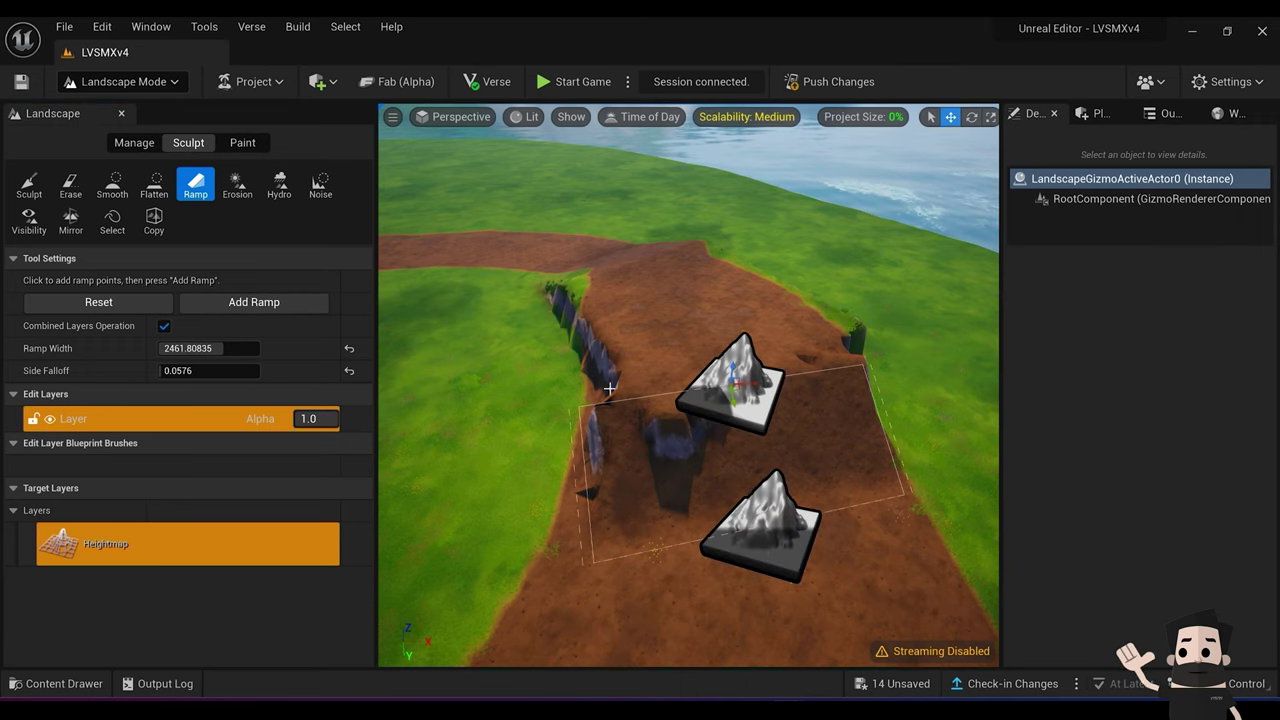
click(270, 302)
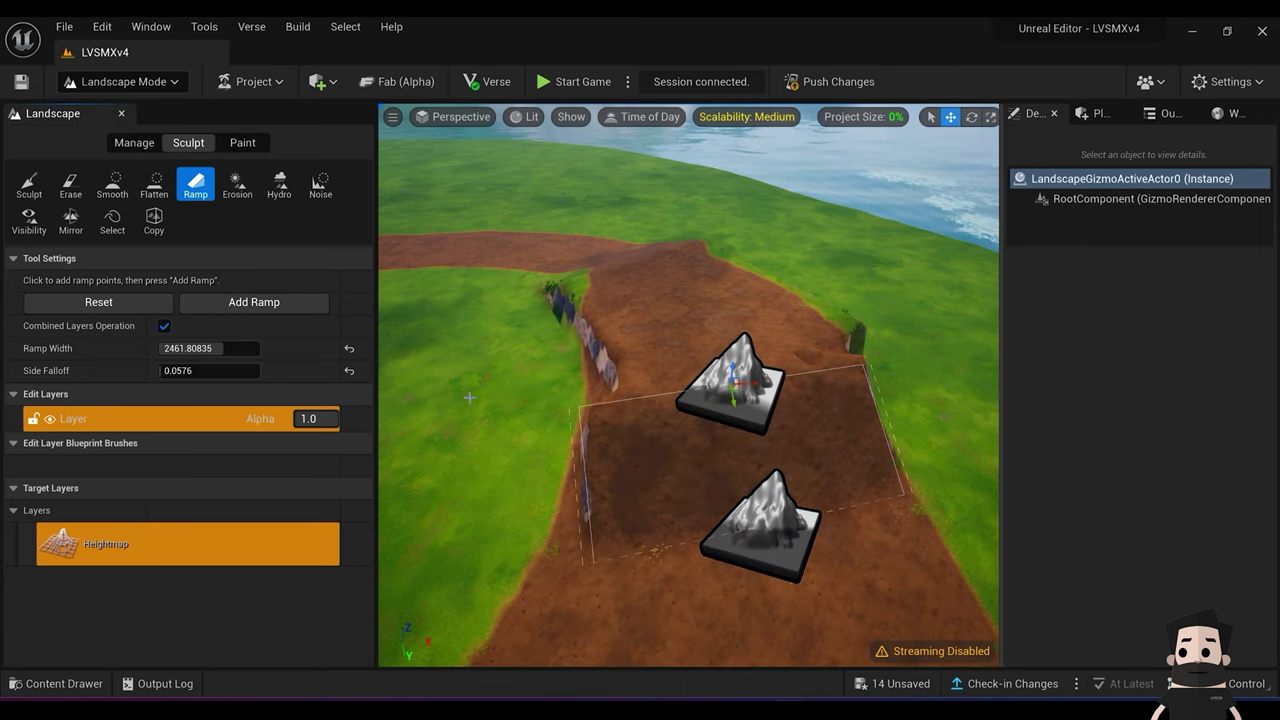
click(157, 306)
Step: Switch to the Smooth tool with strength 0.3312 and brush size 507.896118
right_drag(688, 385, 396, 306)
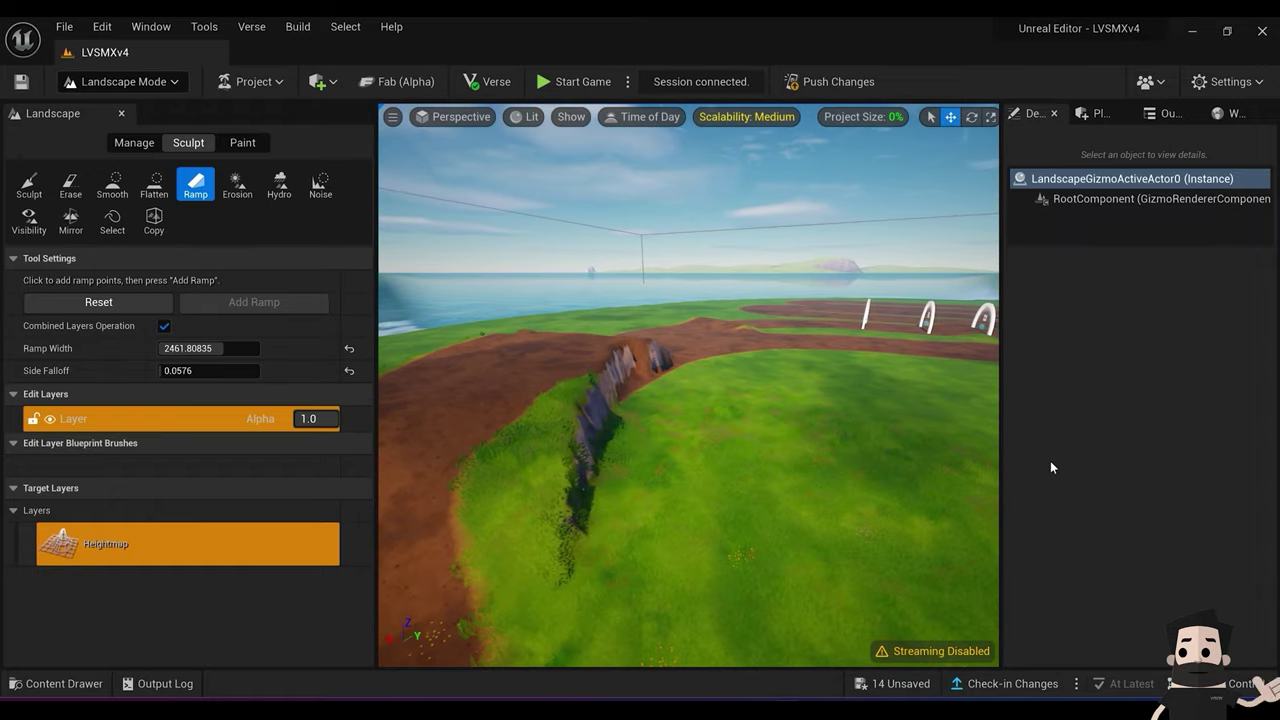
right_drag(732, 465, 766, 457)
click(112, 183)
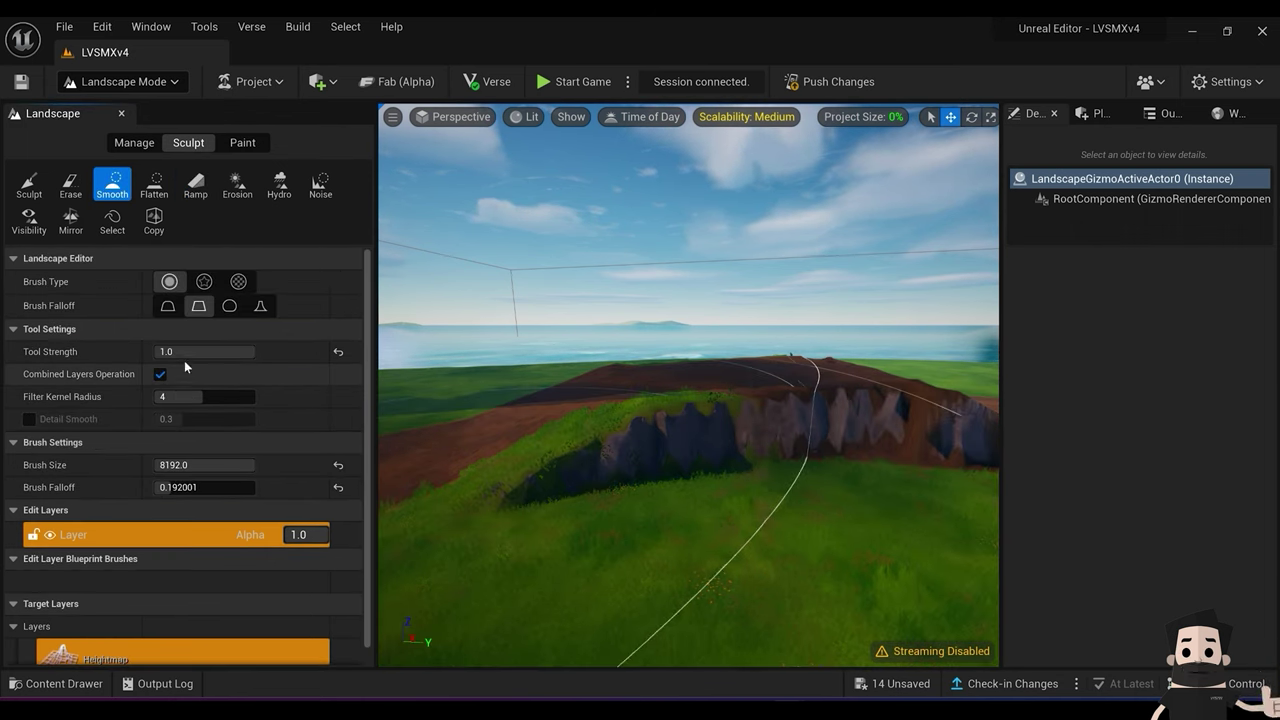
drag(189, 352, 186, 352)
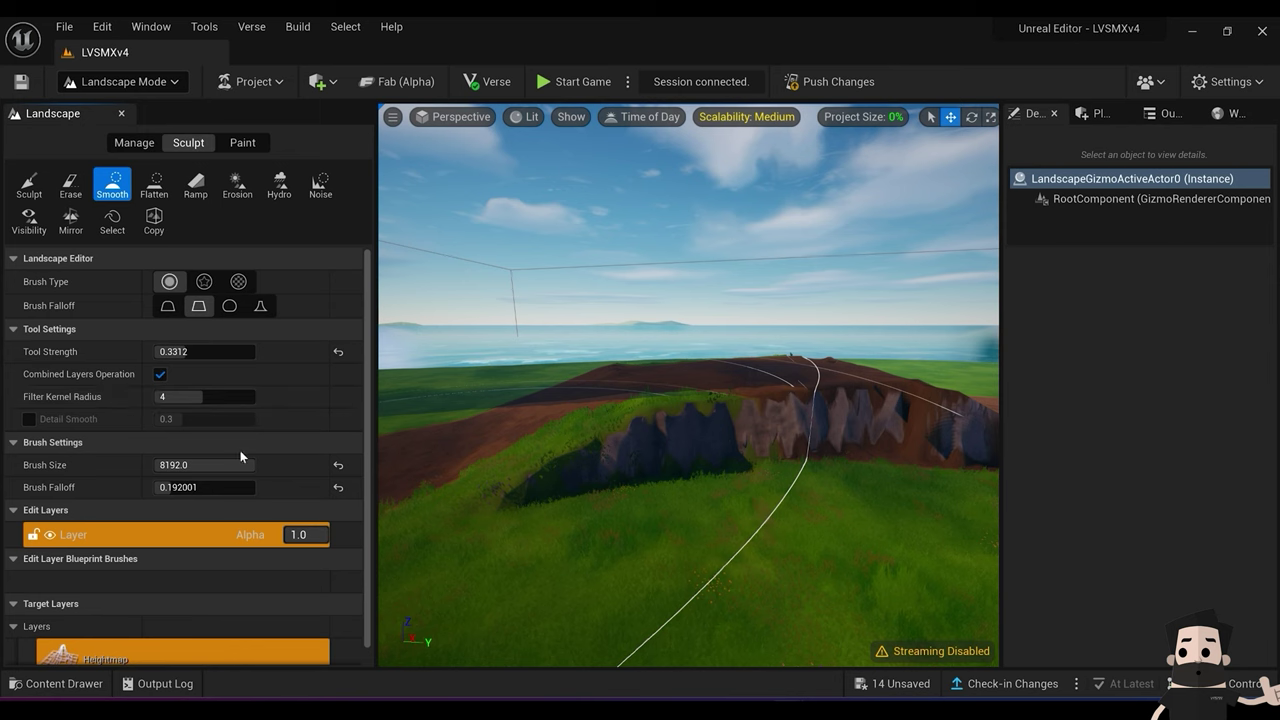
drag(240, 465, 160, 465)
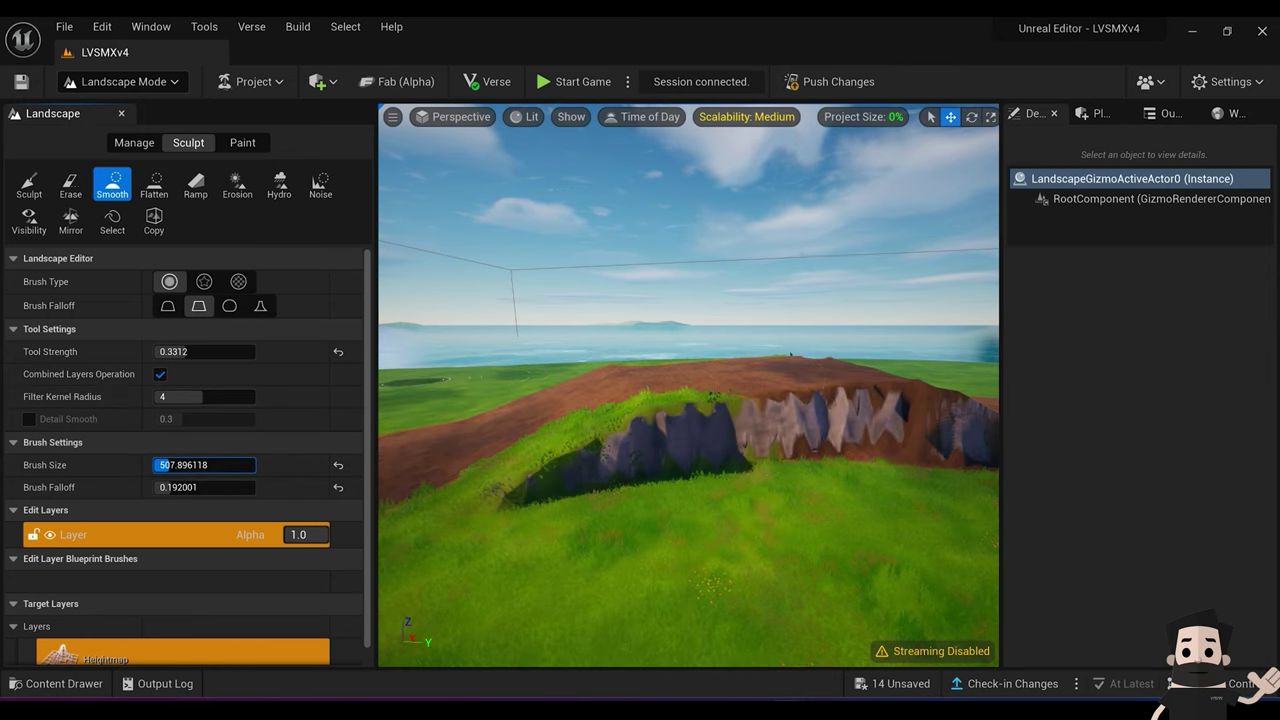
Step: Reduce the smoothing strength to 0.1712 and smooth the rough edges and slope of the descending dirt ramp
mouse_move(709, 427)
right_down()
mouse_move(700, 500)
mouse_move(709, 427)
right_up()
mouse_move(829, 358)
mouse_down()
mouse_move(856, 338)
mouse_move(946, 328)
mouse_move(886, 420)
mouse_up()
mouse_move(886, 420)
right_down()
mouse_move(985, 408)
mouse_move(811, 426)
right_up()
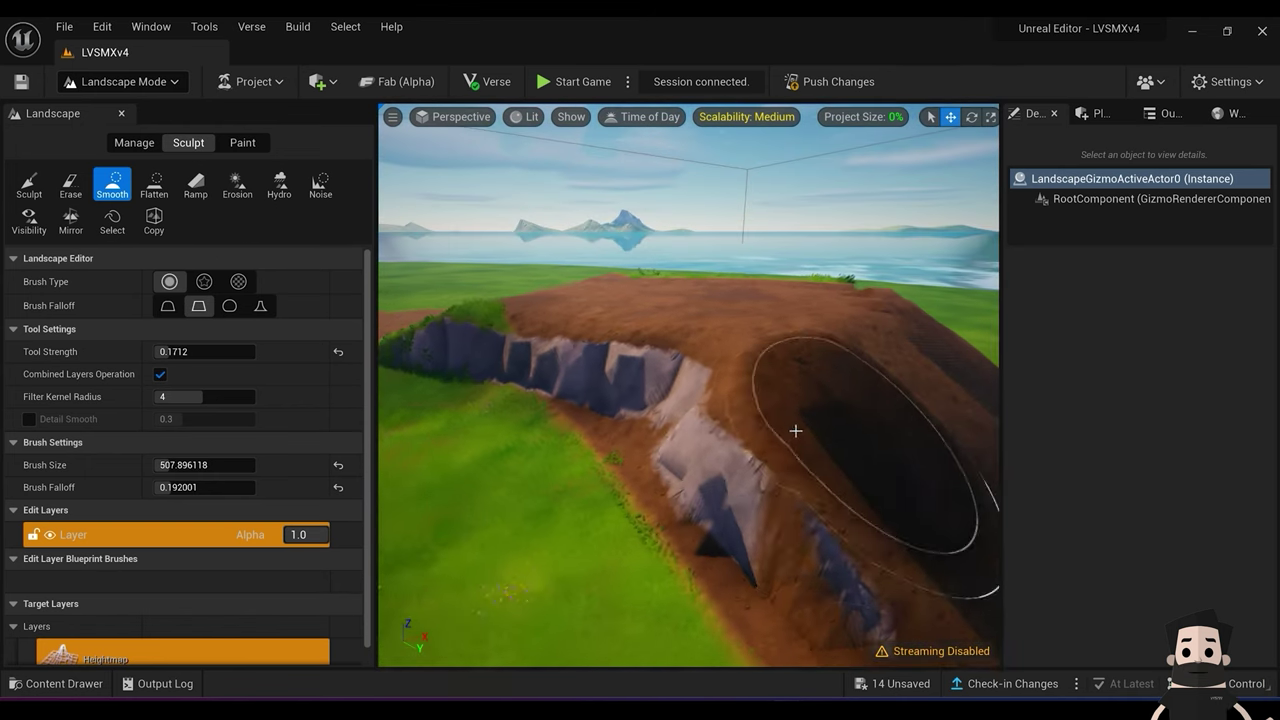
drag(811, 426, 671, 463)
Step: Inspect the smoothed ramp's sides and slope, and survey the track beyond it for the next ramp location
right_drag(404, 389, 150, 390)
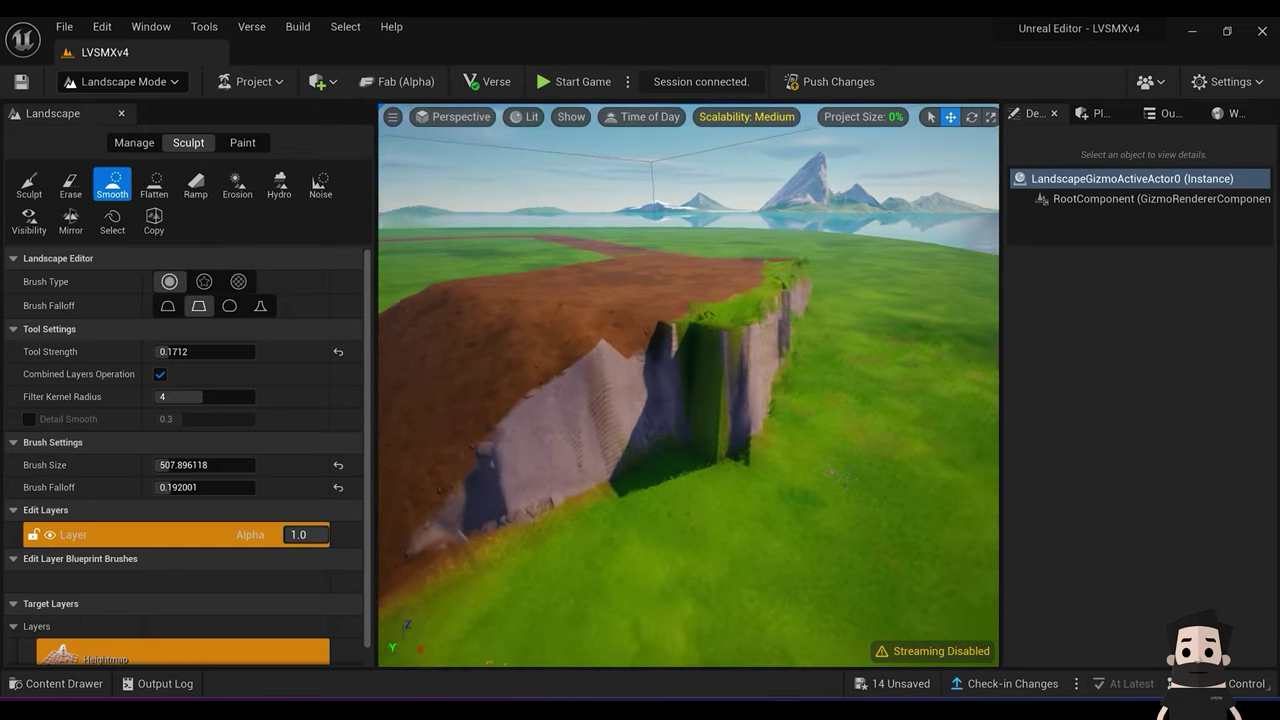
right_drag(580, 378, 611, 392)
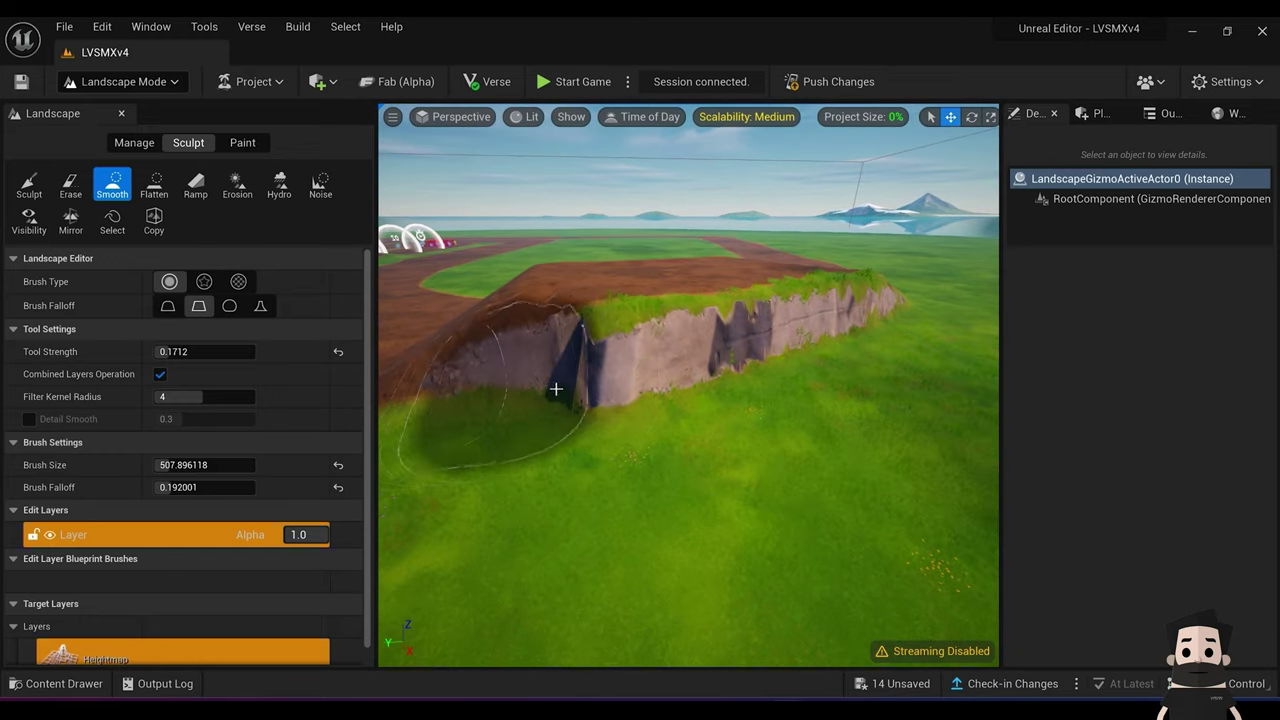
mouse_move(909, 363)
right_down()
mouse_move(1010, 385)
mouse_move(1100, 362)
mouse_move(1080, 360)
right_up()
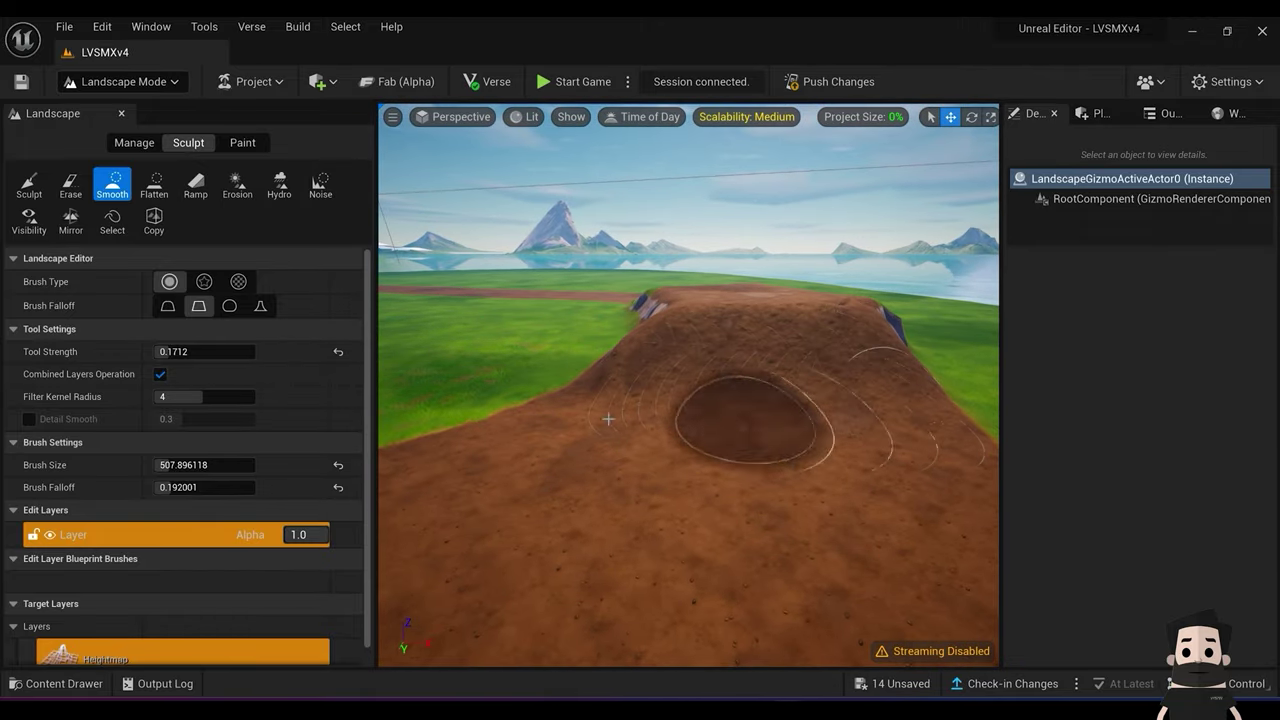
mouse_move(660, 458)
right_down()
mouse_move(580, 380)
mouse_move(440, 415)
mouse_move(380, 455)
mouse_move(310, 470)
right_up()
mouse_move(660, 458)
right_down()
mouse_move(687, 487)
mouse_move(643, 437)
right_up()
right_drag(729, 458, 800, 472)
right_drag(690, 420, 615, 412)
right_drag(704, 460, 576, 458)
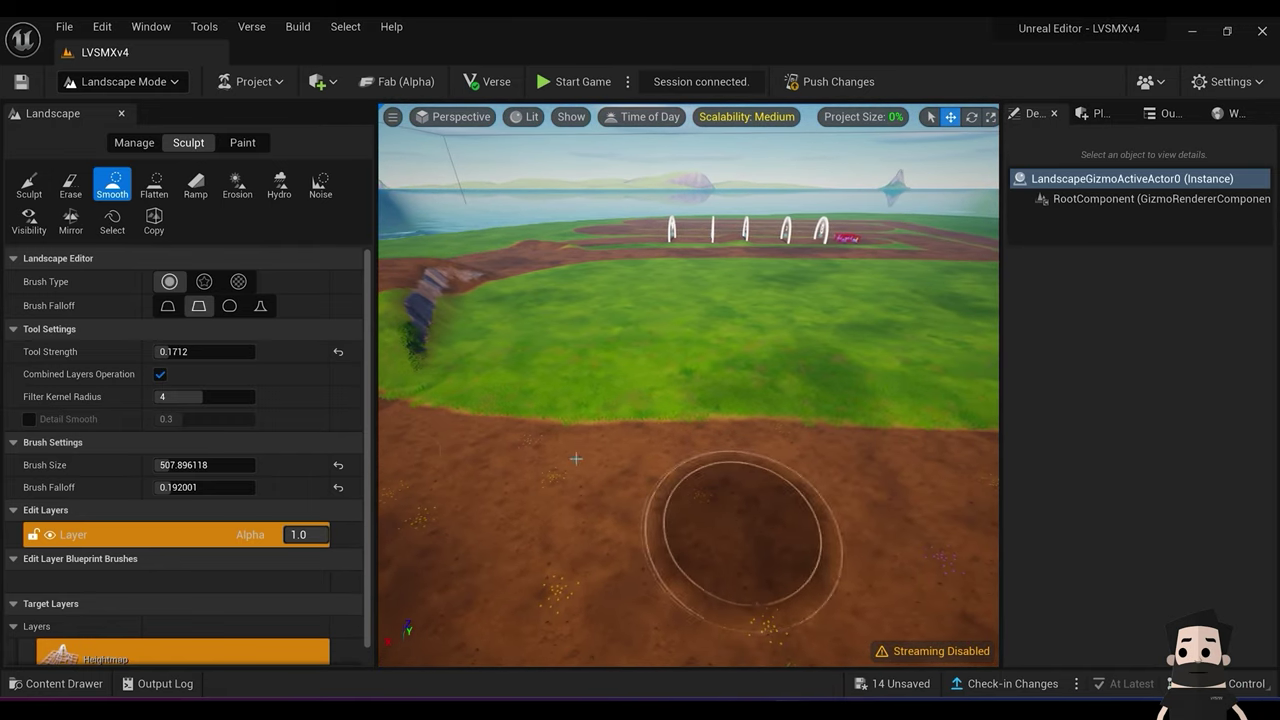
Step: Add a short rising ramp with a raised end point across the straight dirt stretch beside the large grass infield
click(195, 184)
right_drag(660, 420, 568, 471)
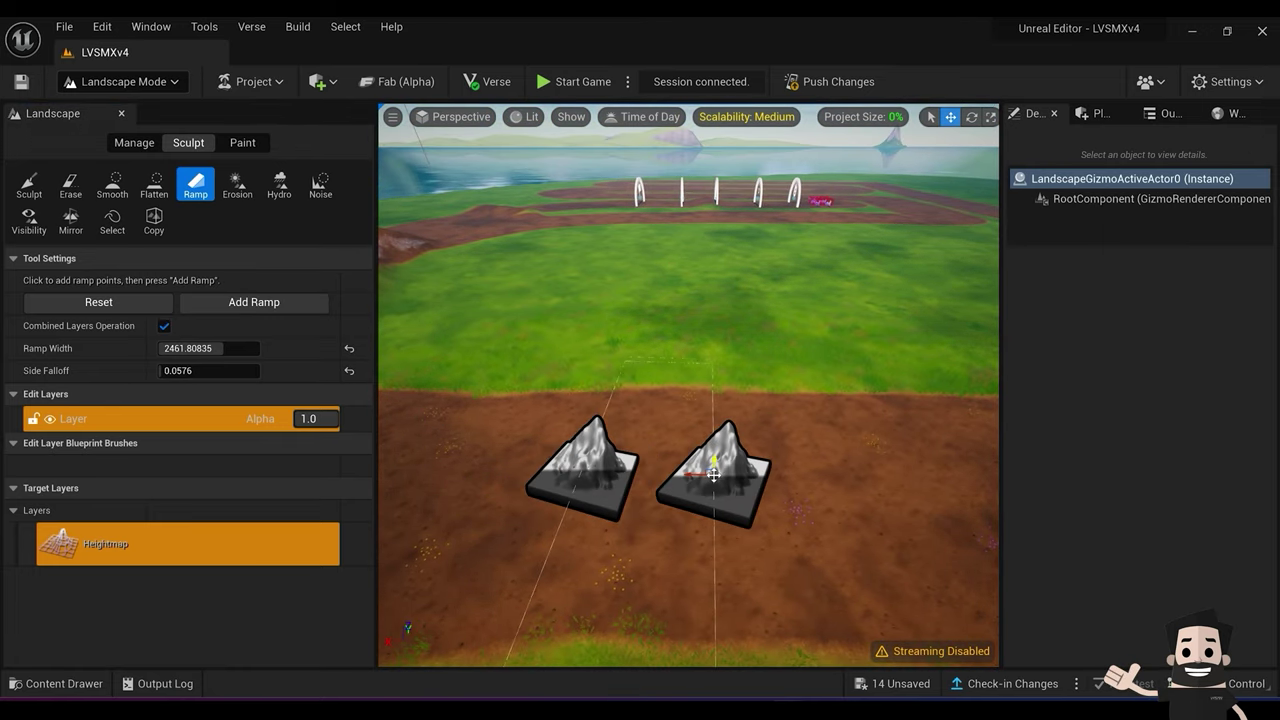
right_drag(568, 471, 651, 473)
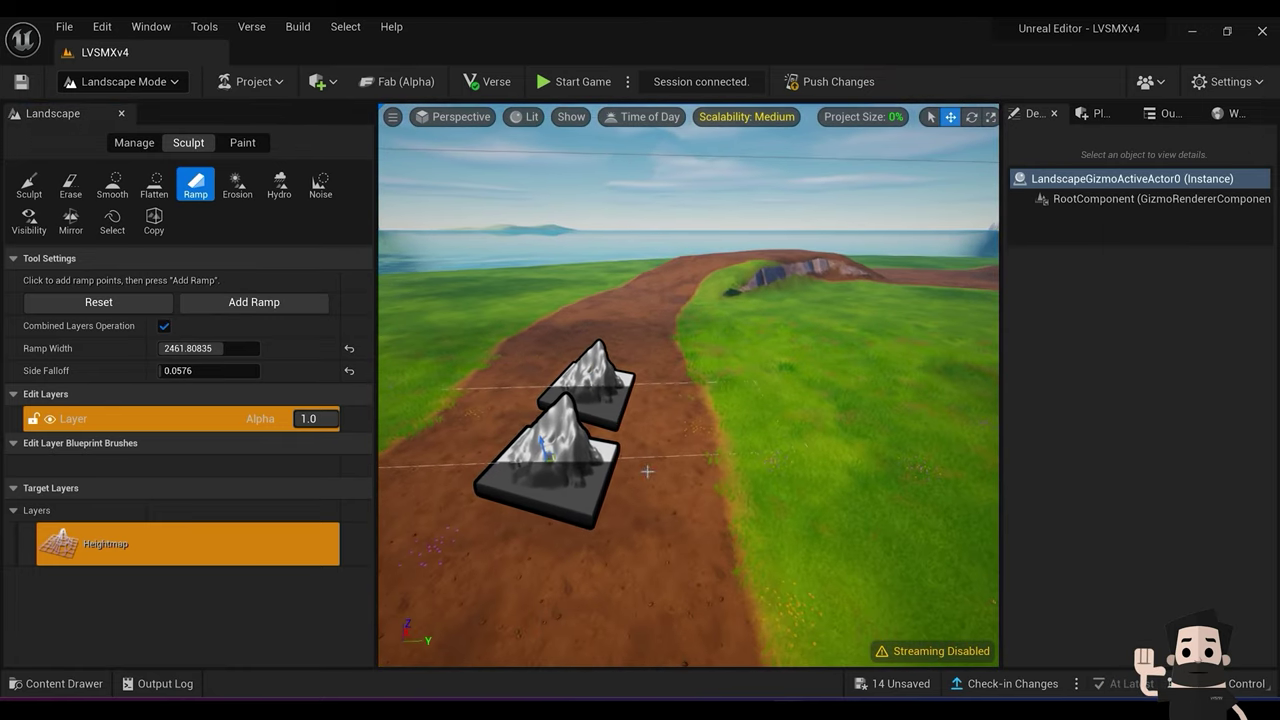
right_drag(560, 463, 590, 415)
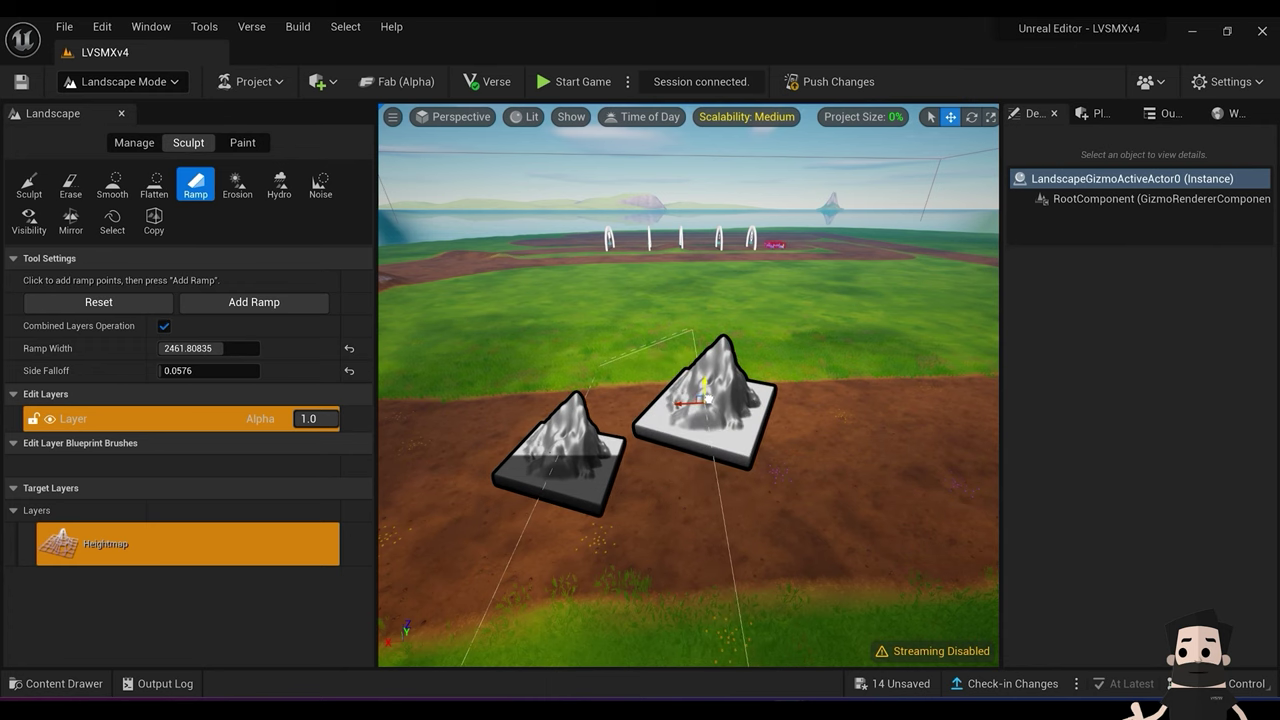
key(a)
mouse_move(585, 465)
right_down()
mouse_move(715, 460)
mouse_move(625, 438)
mouse_move(588, 463)
right_up()
key(w)
key(s)
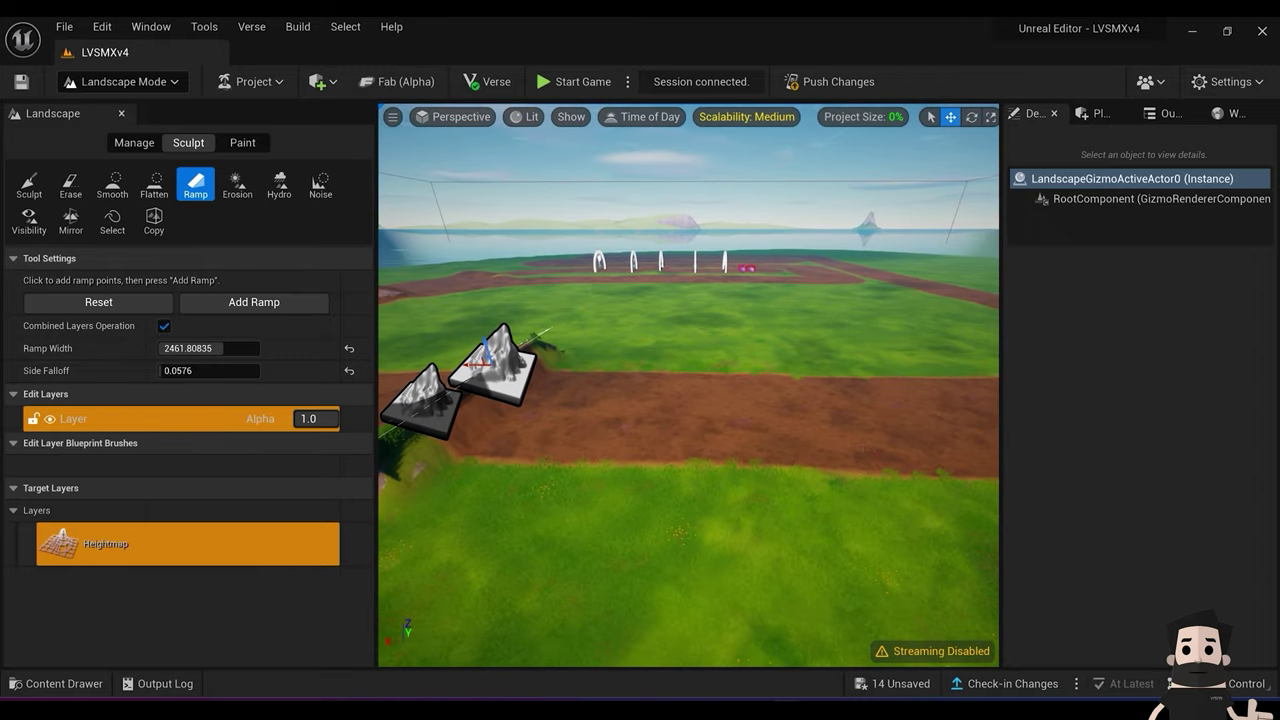
right_drag(678, 488, 710, 492)
click(254, 302)
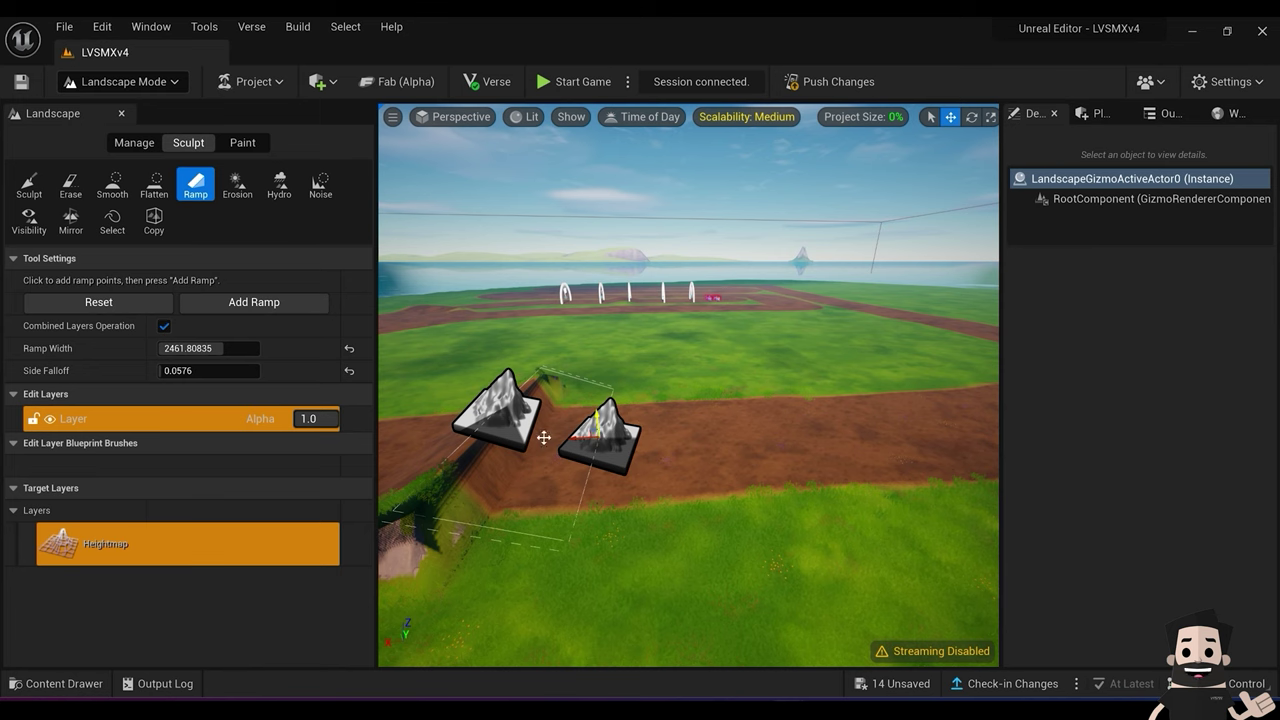
Step: Add a descending ramp from the short ramp's crest down to the straight dirt stretch, and clear its points
click(265, 303)
key(a)
right_drag(660, 466, 785, 476)
right_drag(700, 460, 678, 500)
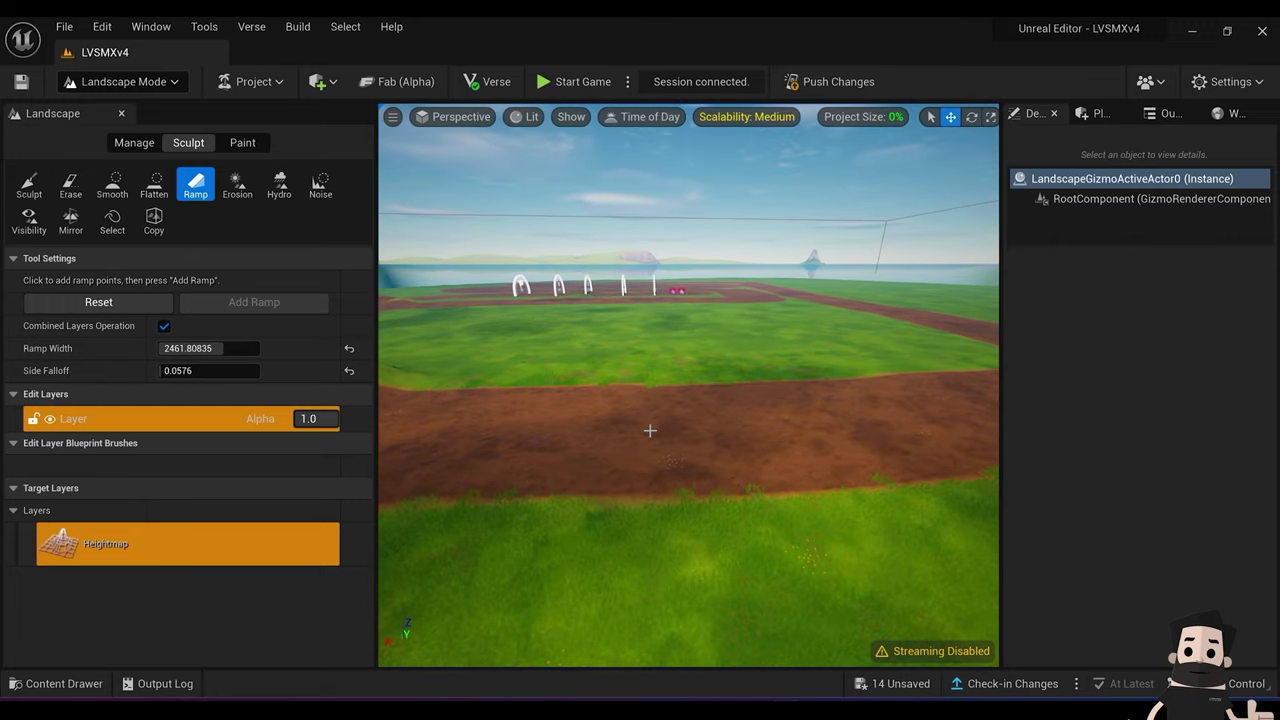
Step: Build a short hump across the straight dirt stretch, using a ramp with a raised end point and a matching descending ramp
right_drag(761, 432, 745, 460)
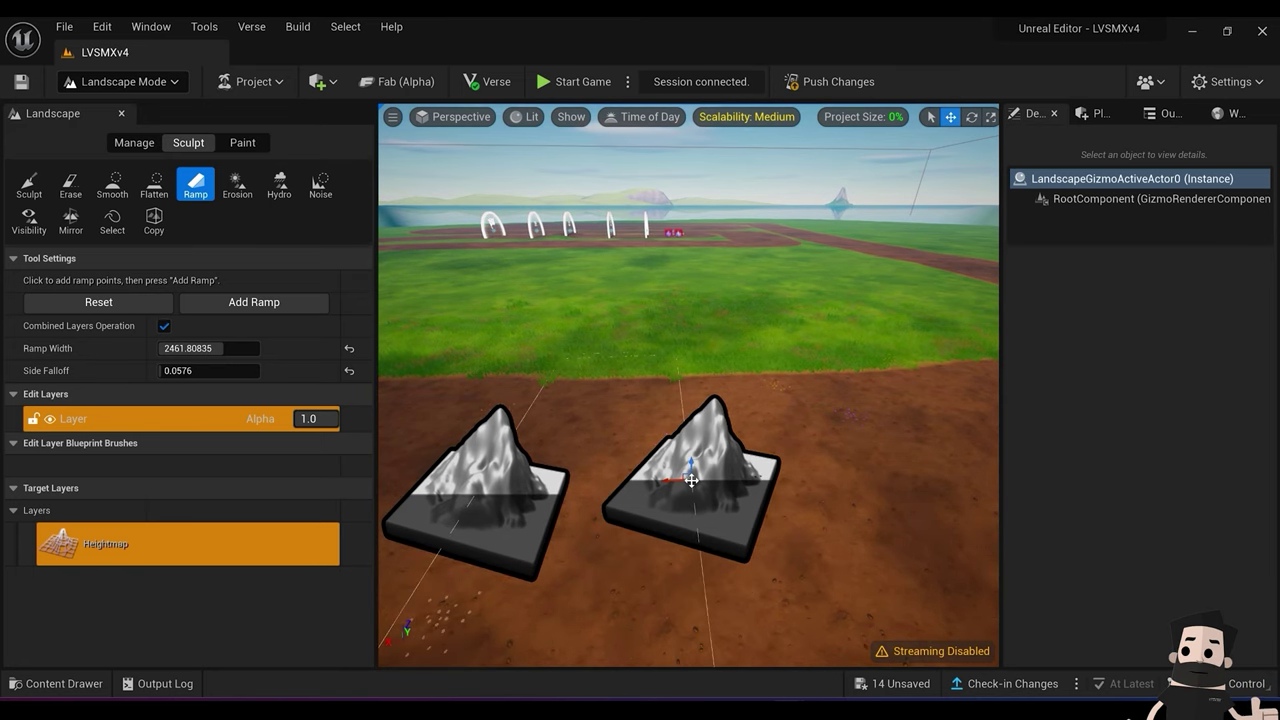
drag(691, 463, 692, 392)
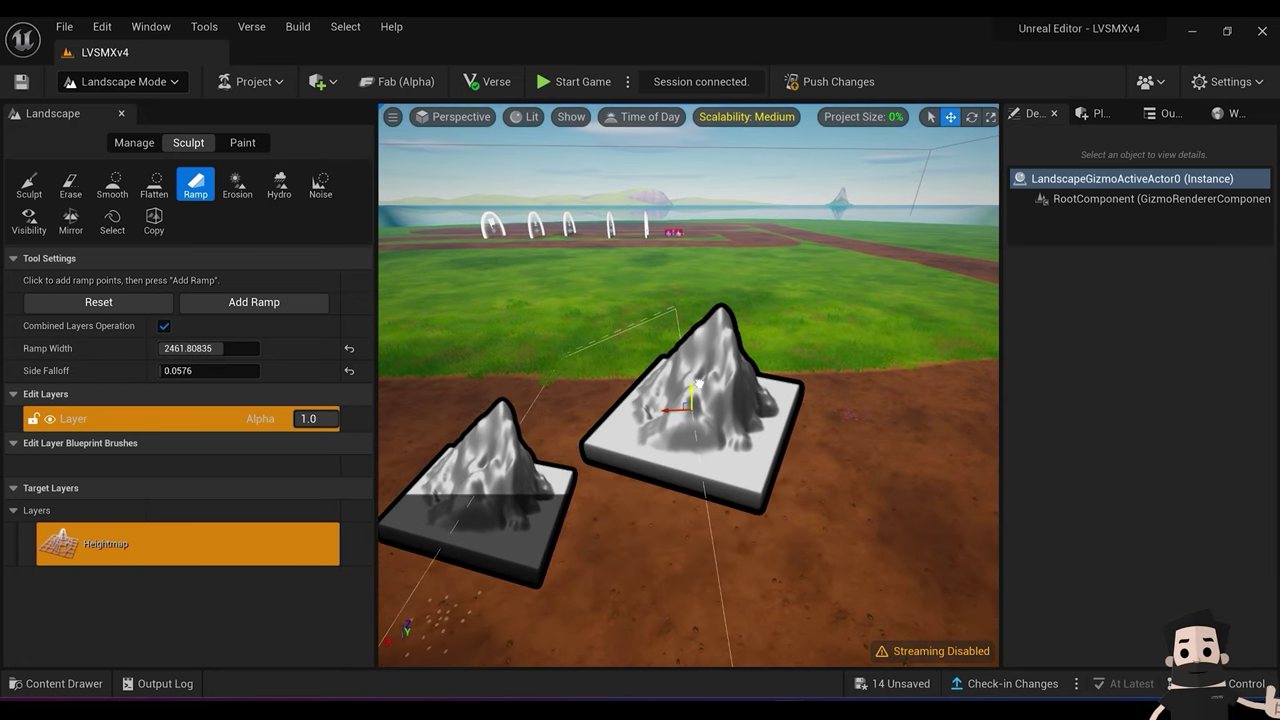
click(263, 303)
right_drag(650, 480, 658, 470)
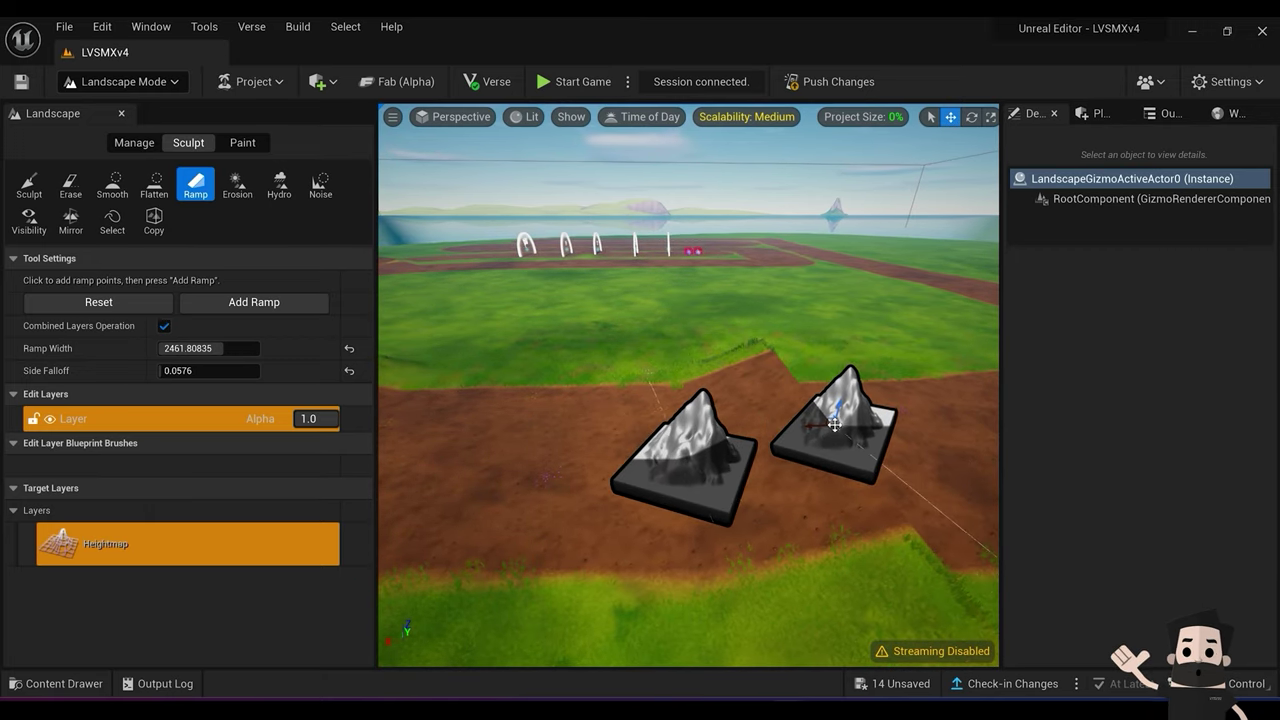
key(ctrl+z)
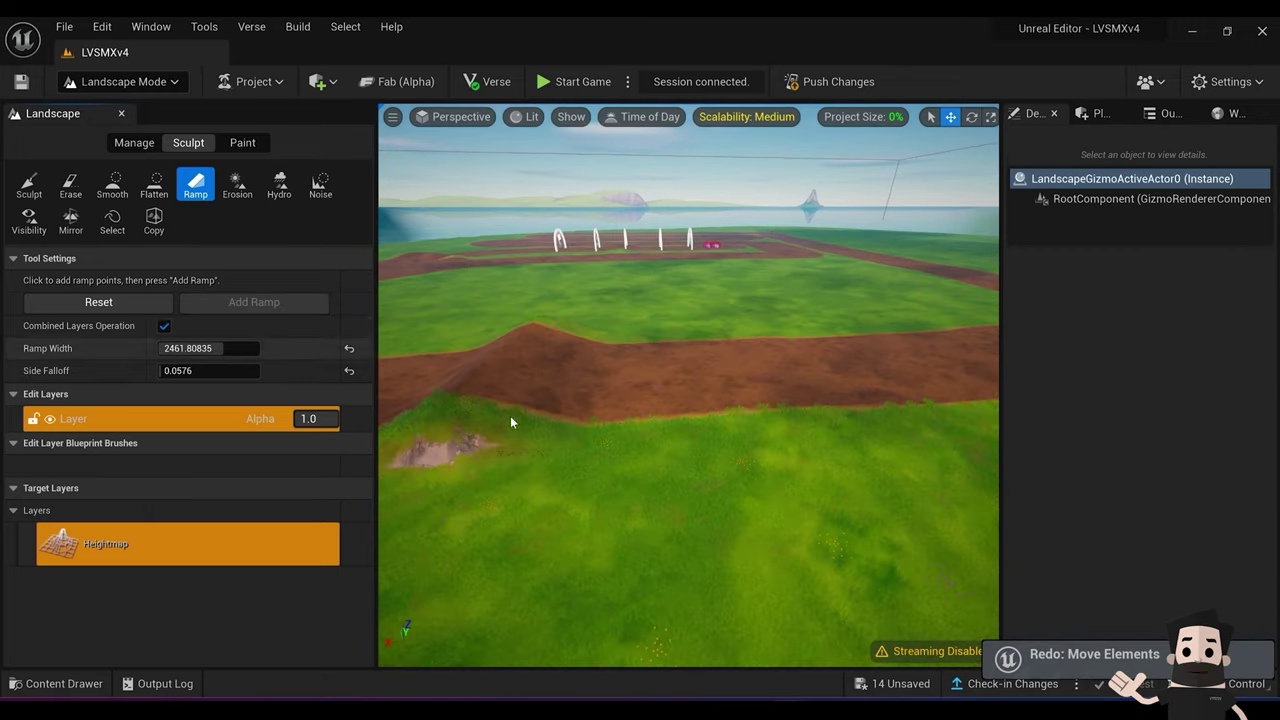
mouse_move(511, 420)
right_down()
mouse_move(511, 345)
mouse_move(485, 430)
mouse_move(720, 395)
mouse_move(510, 416)
right_up()
Step: Add another rising ramp with a raised end point on the straight dirt stretch, just past the finished hump
right_drag(658, 478, 658, 478)
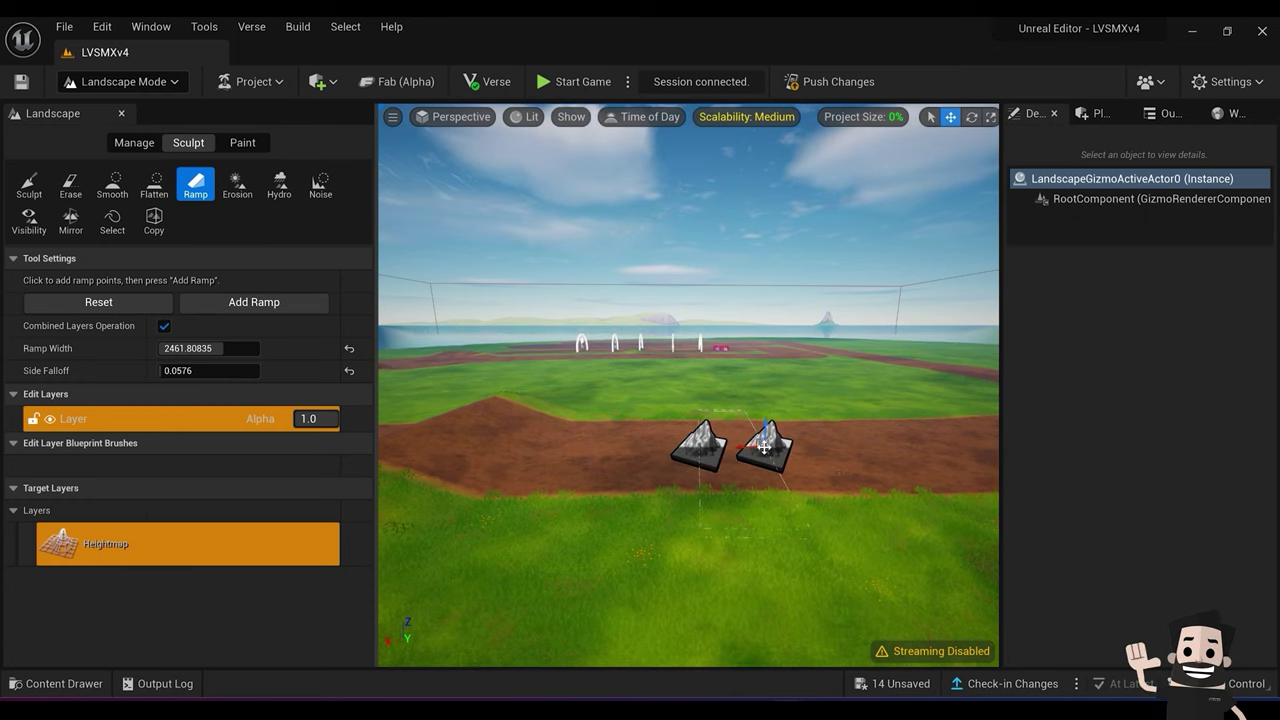
drag(757, 450, 787, 447)
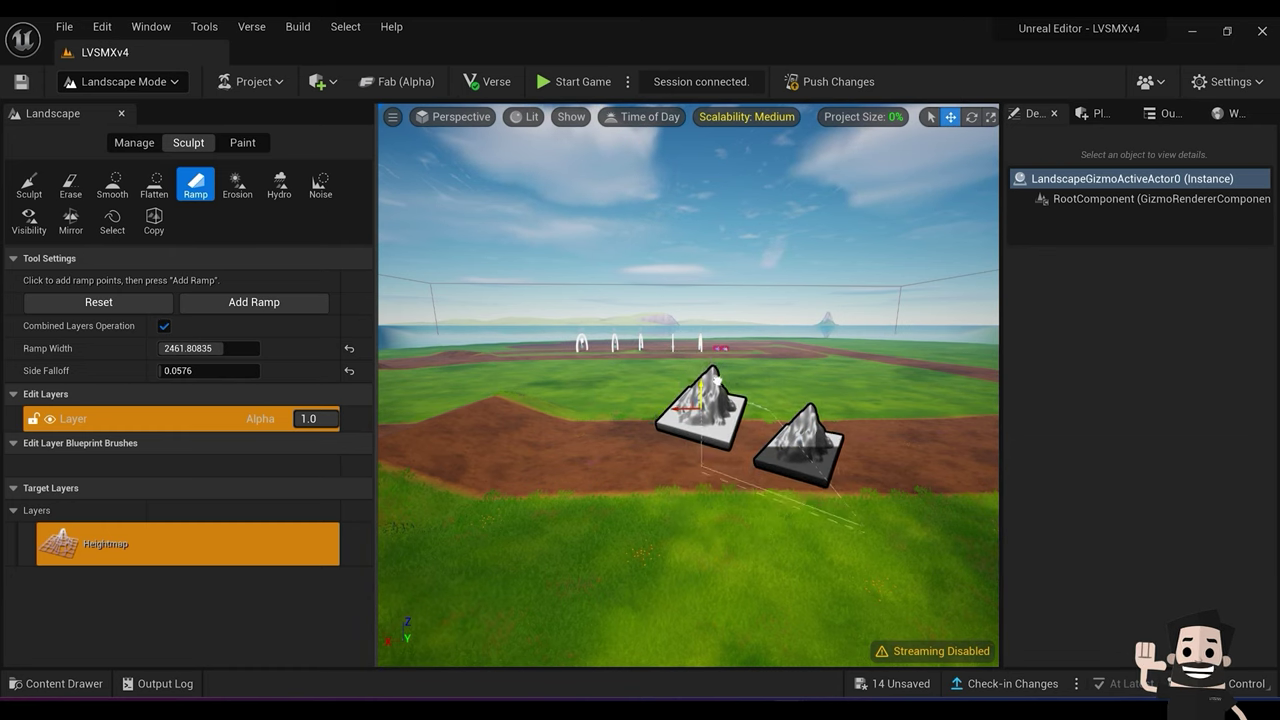
click(251, 304)
right_drag(530, 400, 513, 375)
key(a)
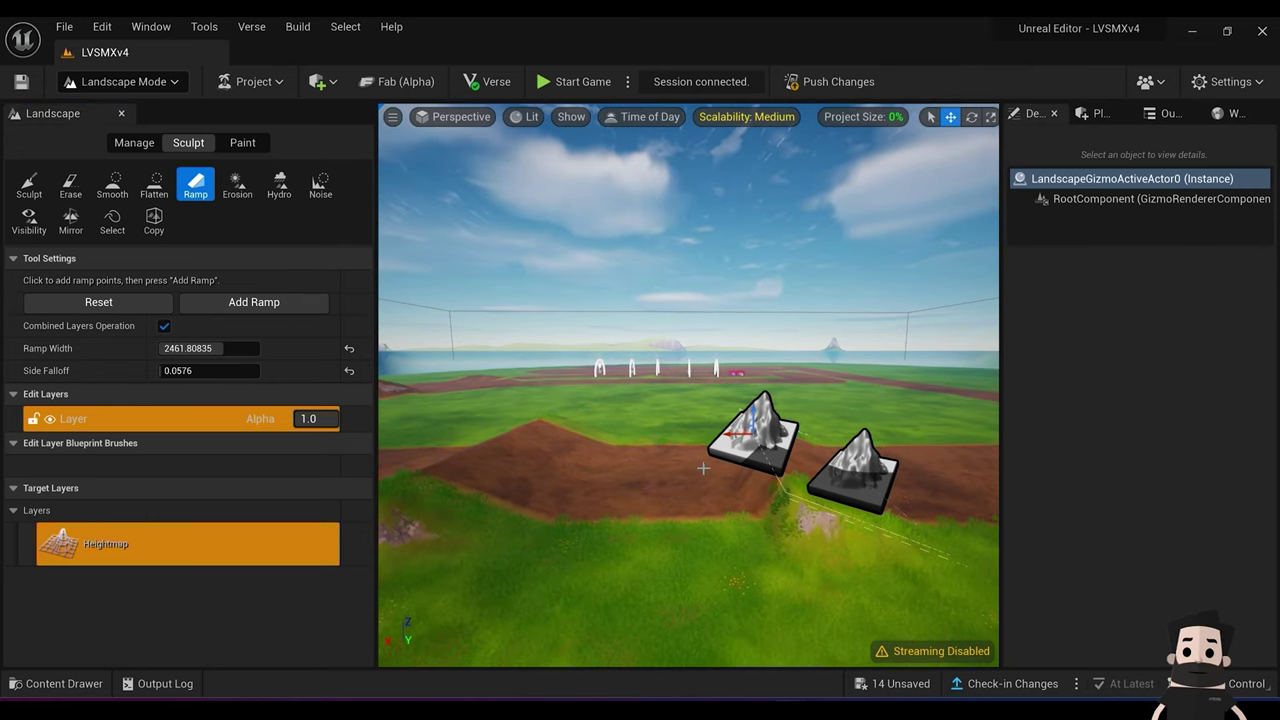
key(Return)
Step: Add a ramp between new points on the second hump's crest and the adjoining dirt, and clear the points
click(771, 447)
click(680, 465)
right_drag(703, 471, 712, 515)
key(w)
key(s)
click(262, 304)
click(110, 303)
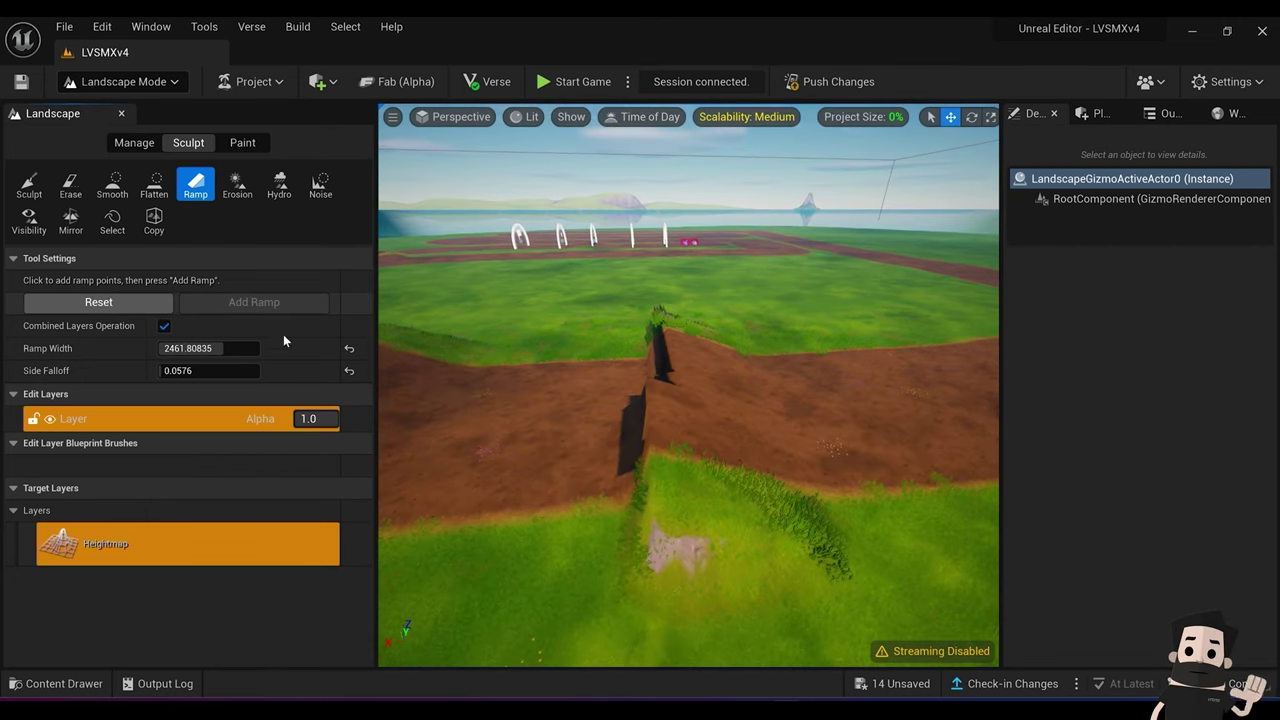
click(662, 390)
click(518, 424)
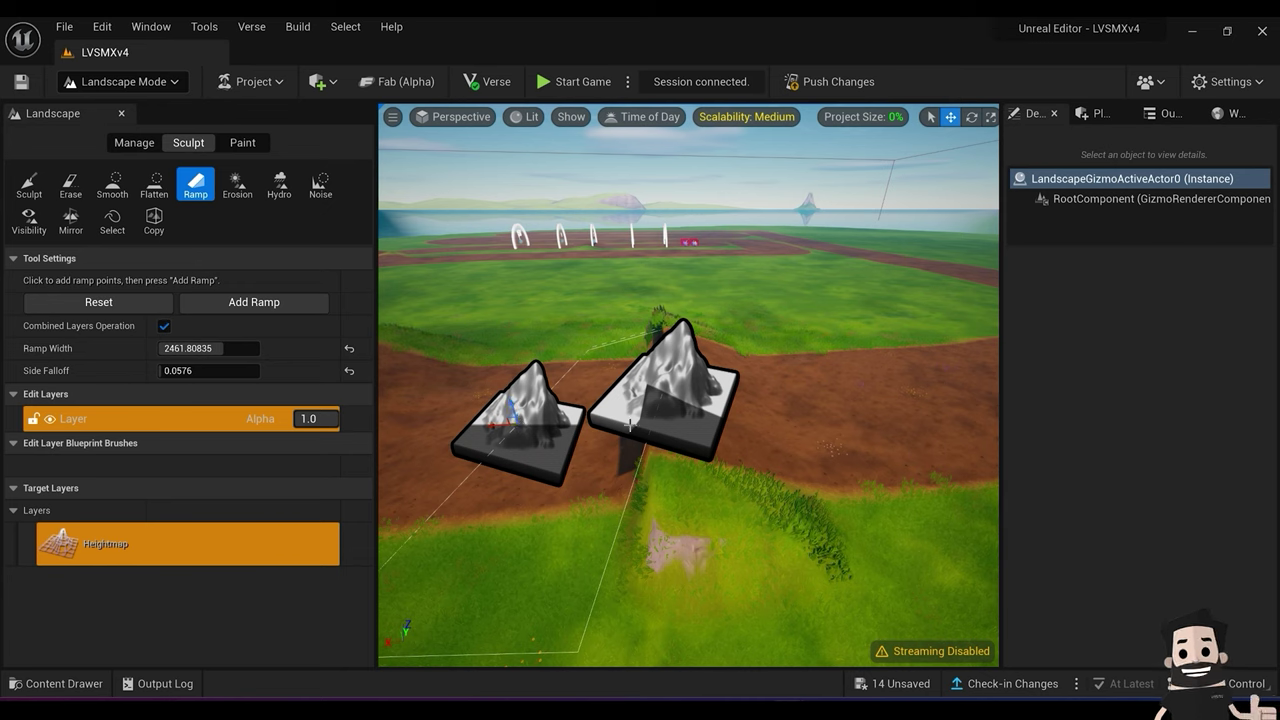
click(254, 302)
click(681, 372)
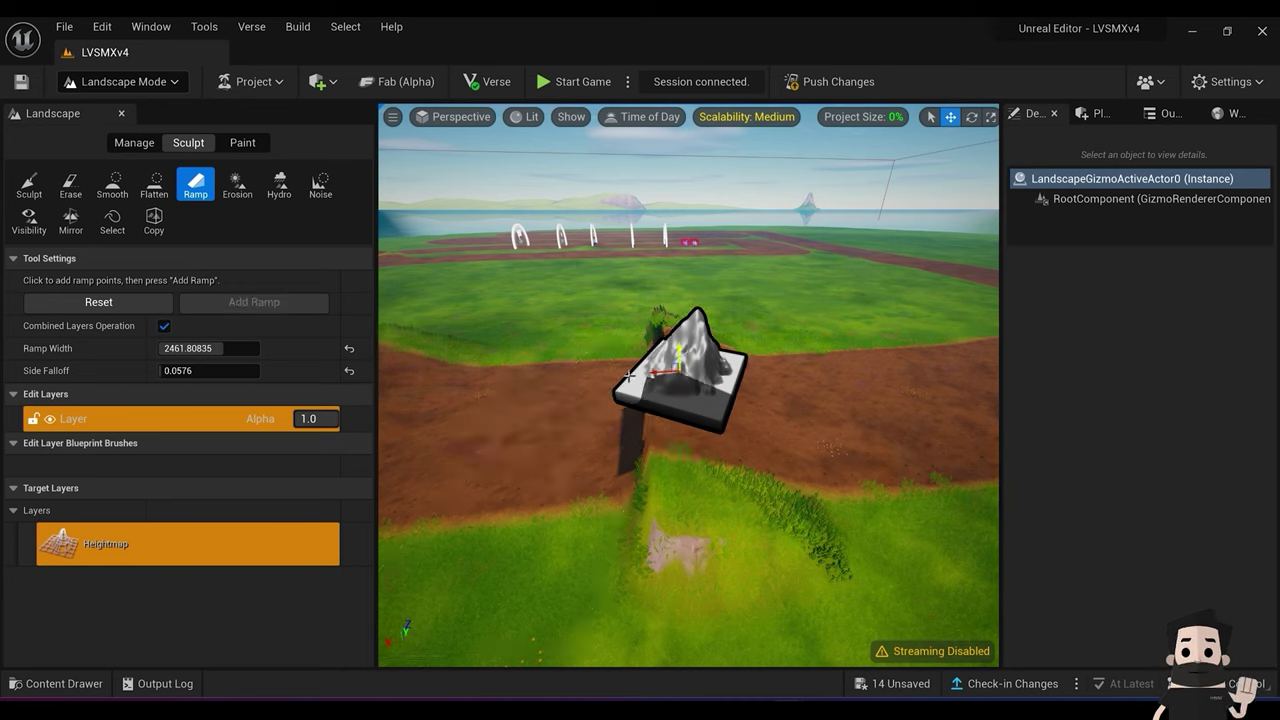
click(533, 415)
click(137, 304)
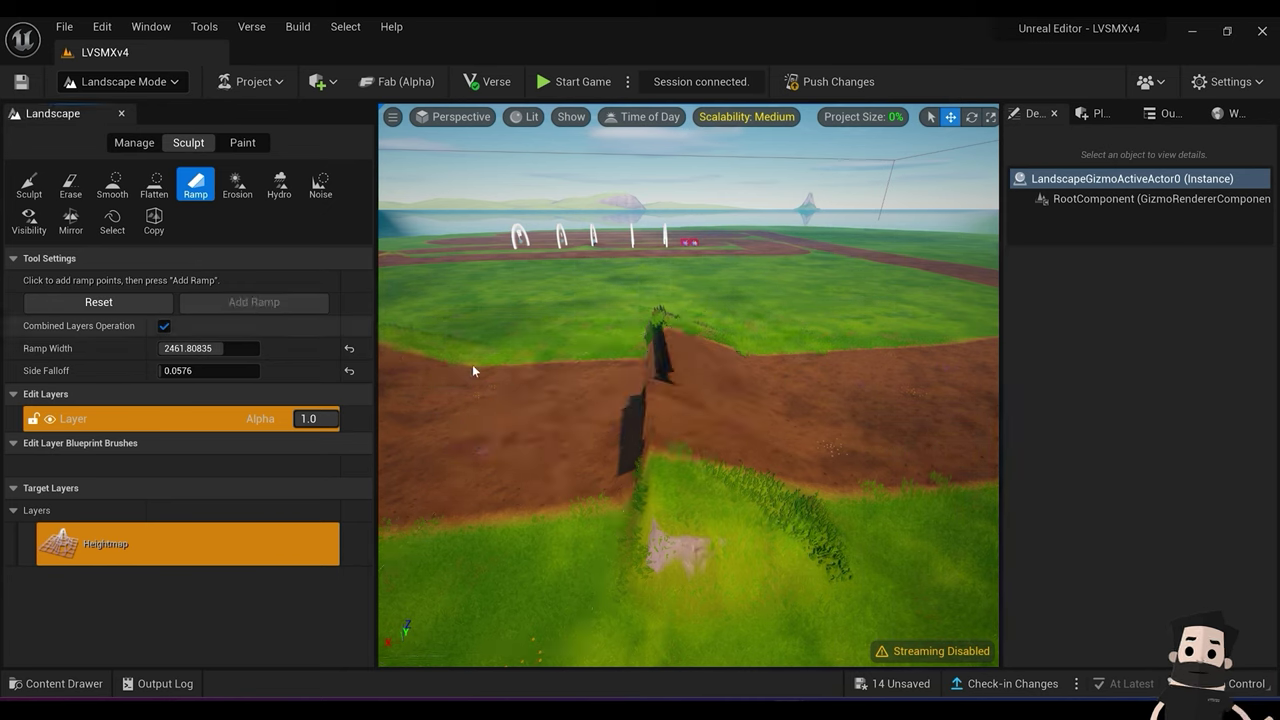
Step: Add a ramp from the second hump's crest down to the flat dirt, replacing its steep drop with a slope
click(681, 373)
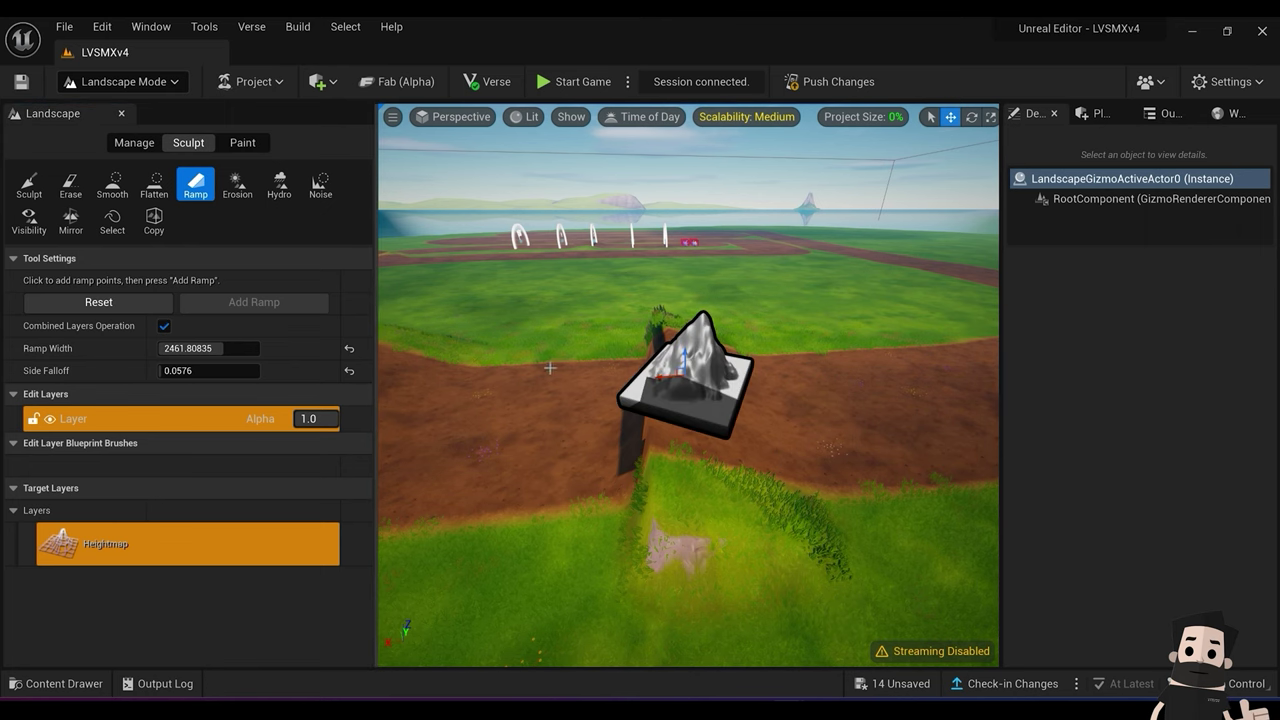
click(491, 421)
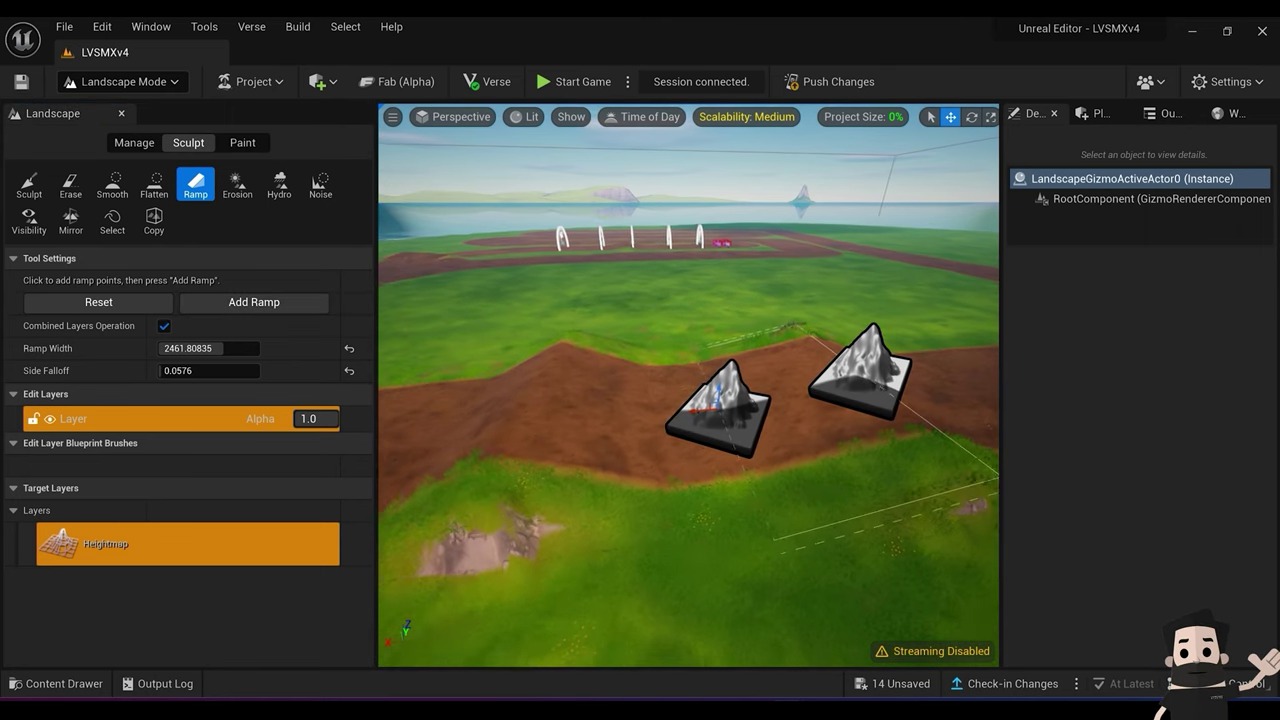
click(254, 303)
key(w)
right_drag(418, 388, 722, 361)
key(s)
right_drag(480, 403, 480, 396)
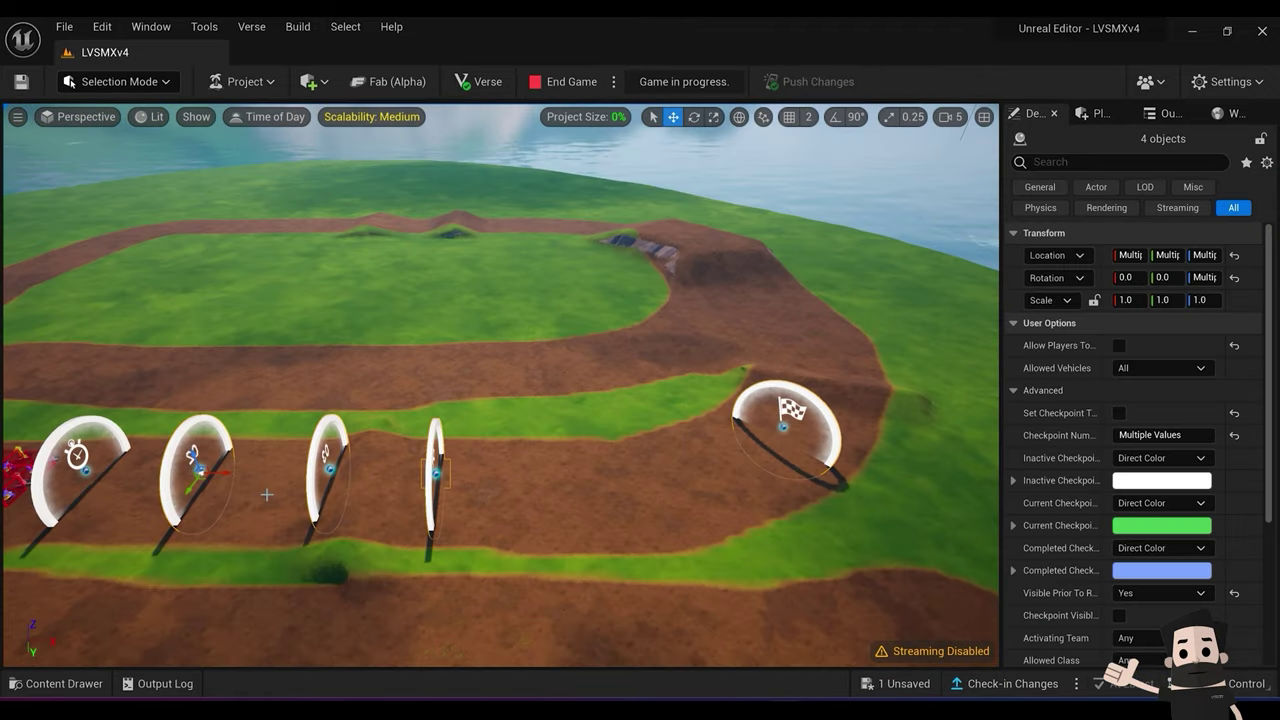
Step: Delete the four selected race checkpoints, keeping only the one nearest the start grid, and end the running game
key(a)
right_drag(267, 494, 280, 494)
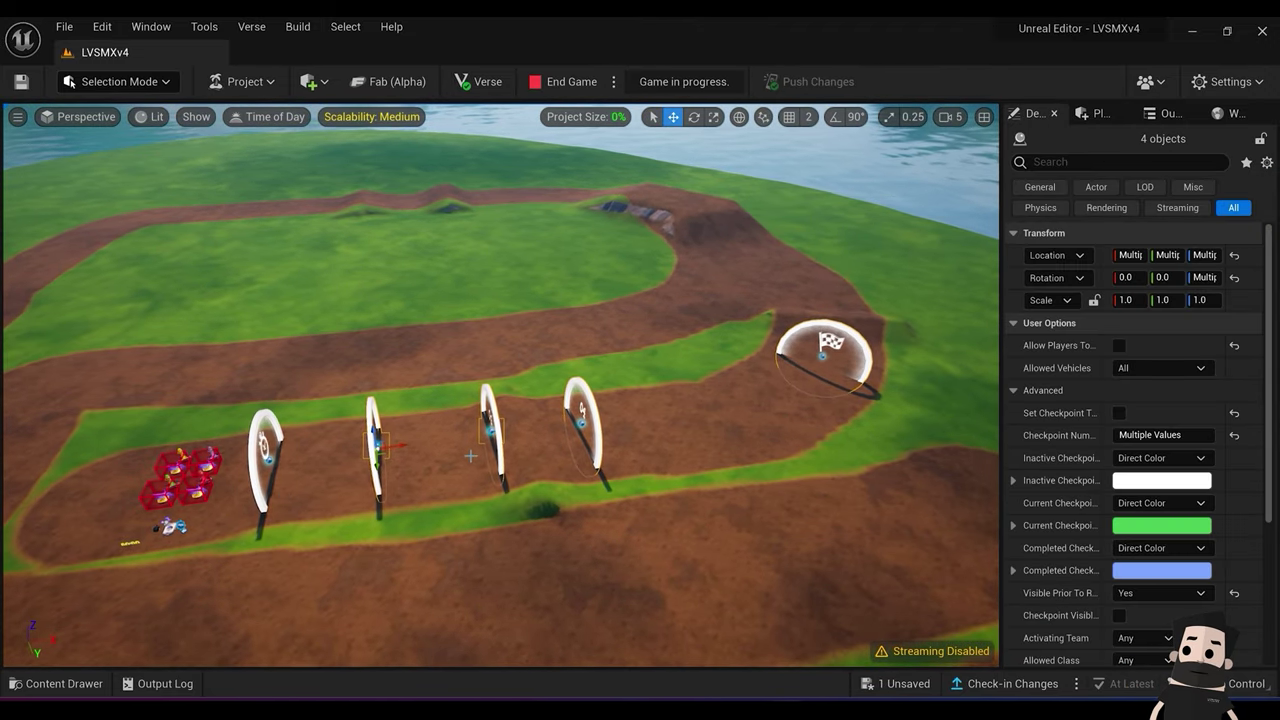
key(Delete)
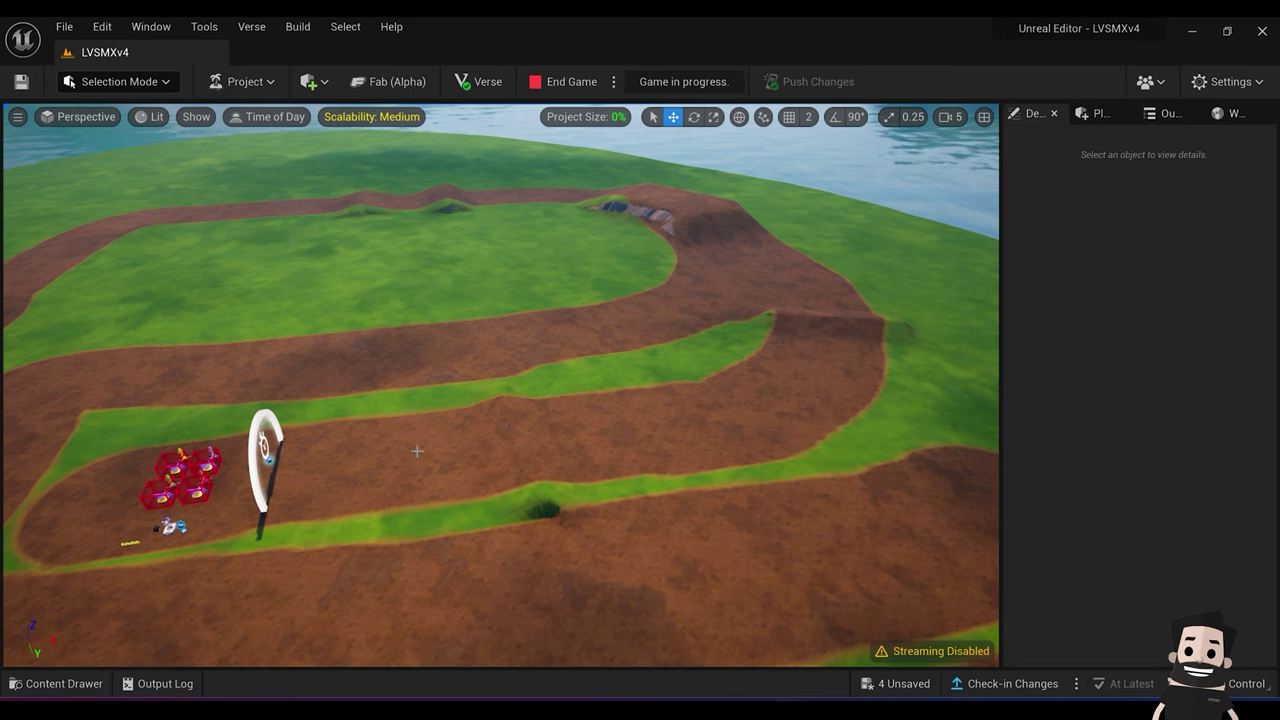
click(256, 450)
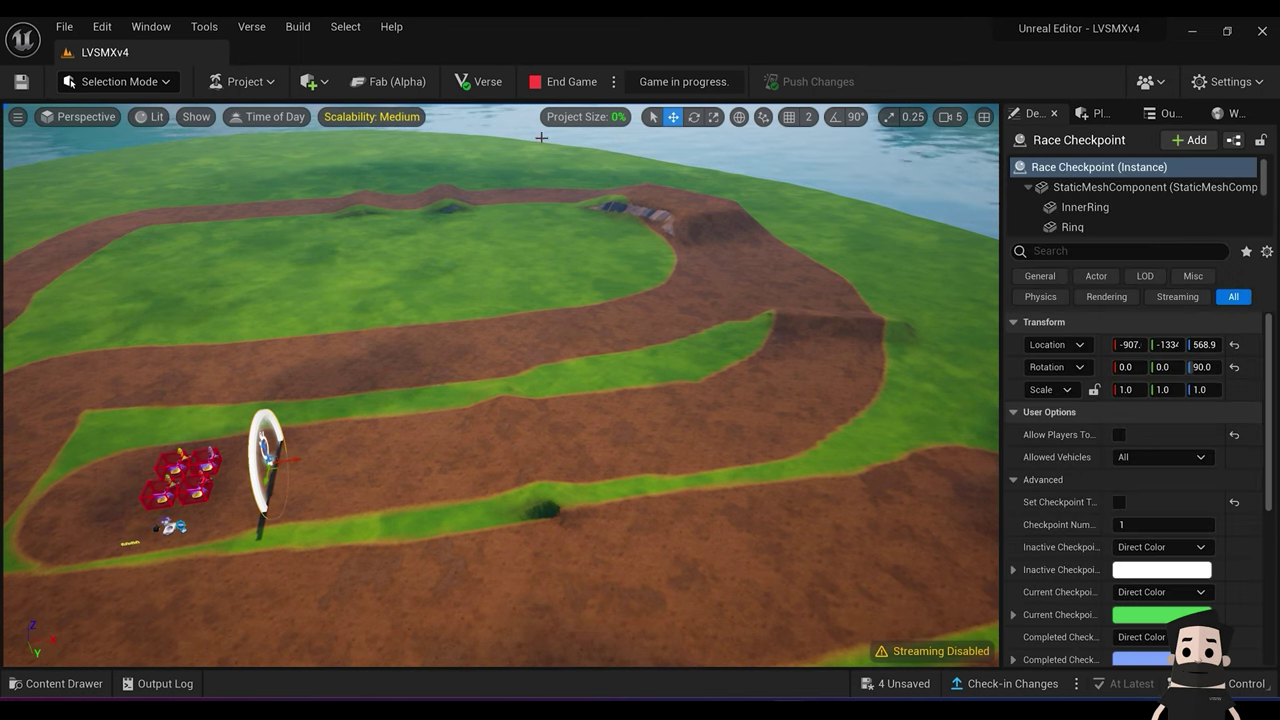
click(565, 81)
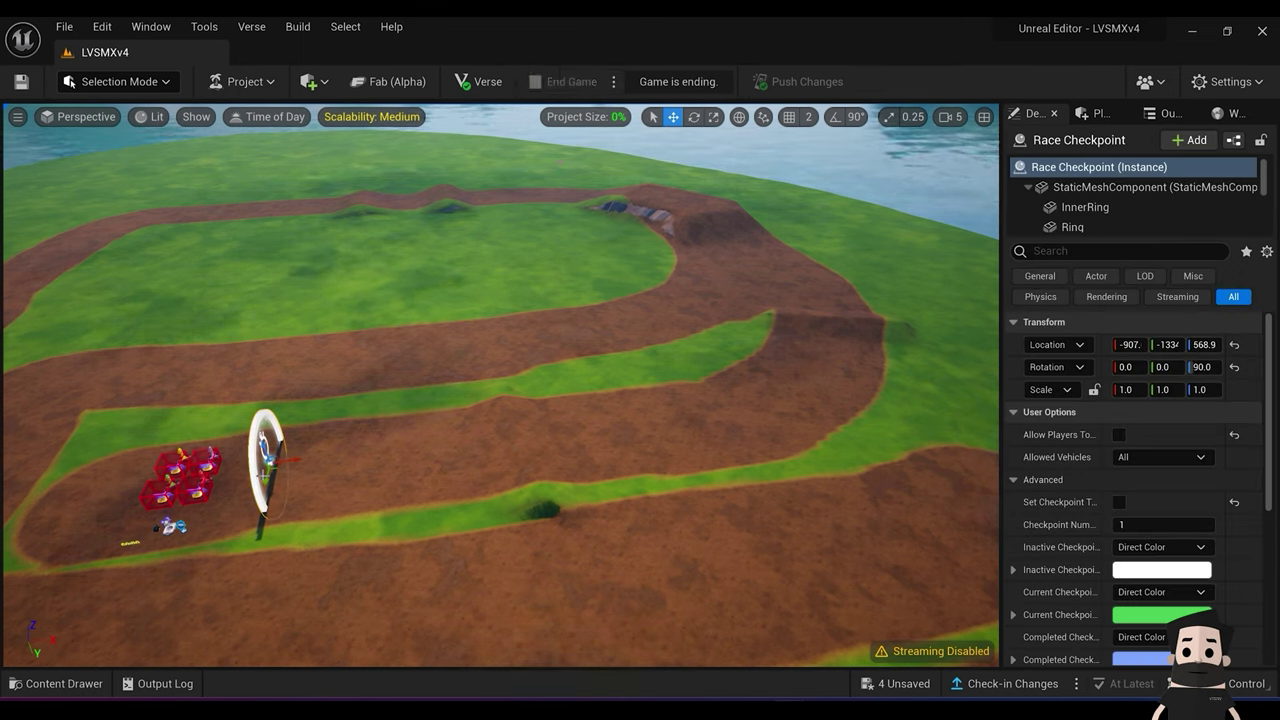
Step: Move the remaining checkpoint from the start straight around the bend onto the raised turn, and lift it to a height of about 1402
right_drag(500, 400, 380, 400)
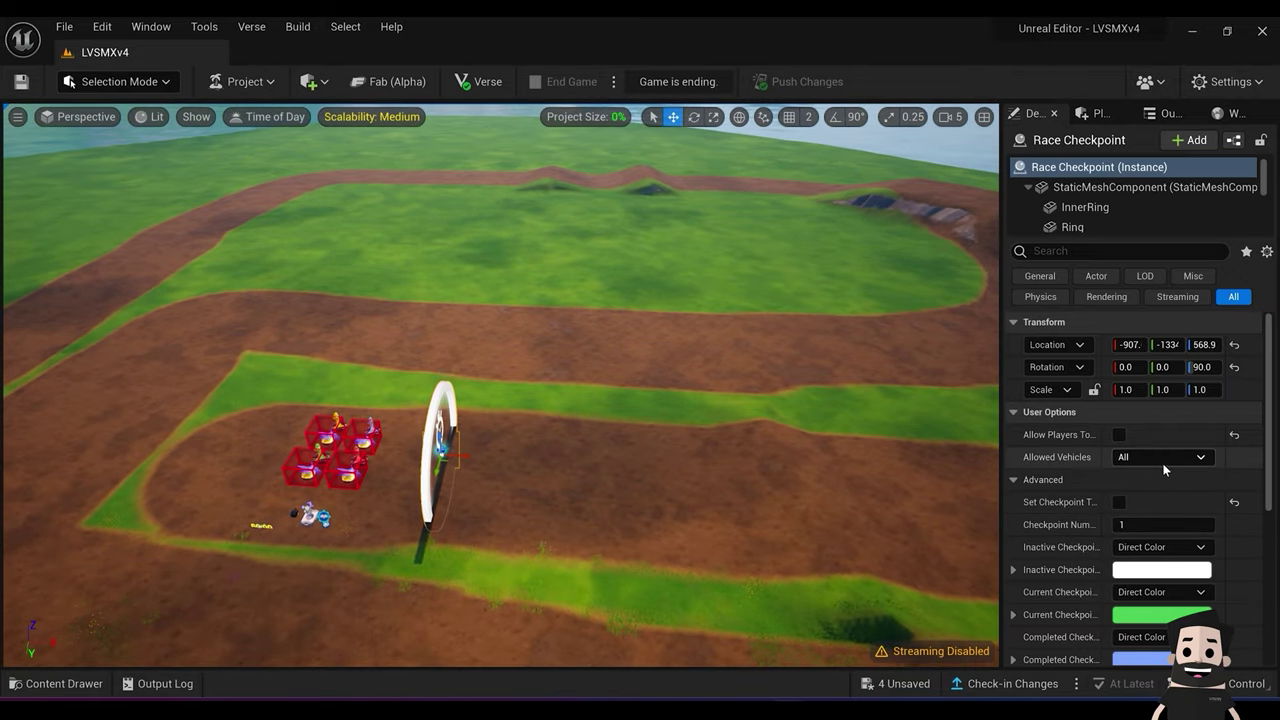
scroll(1102, 588, down, 1)
right_drag(683, 540, 720, 590)
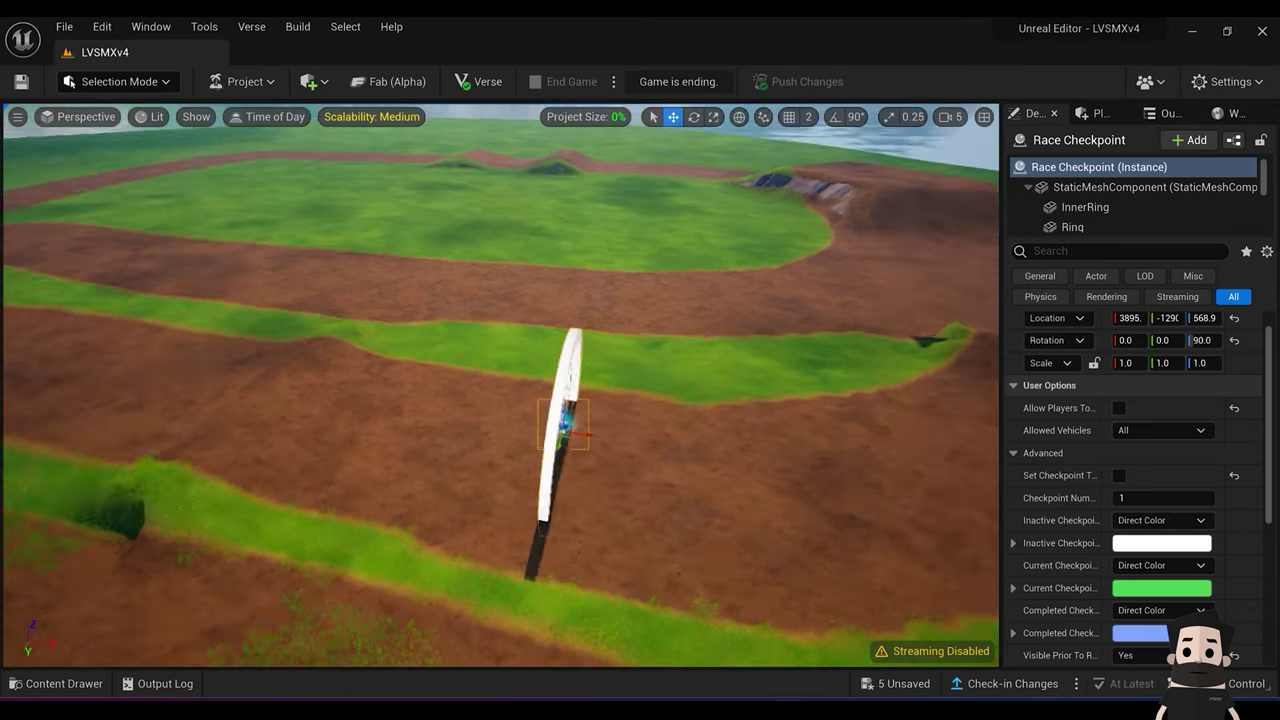
right_drag(654, 449, 500, 449)
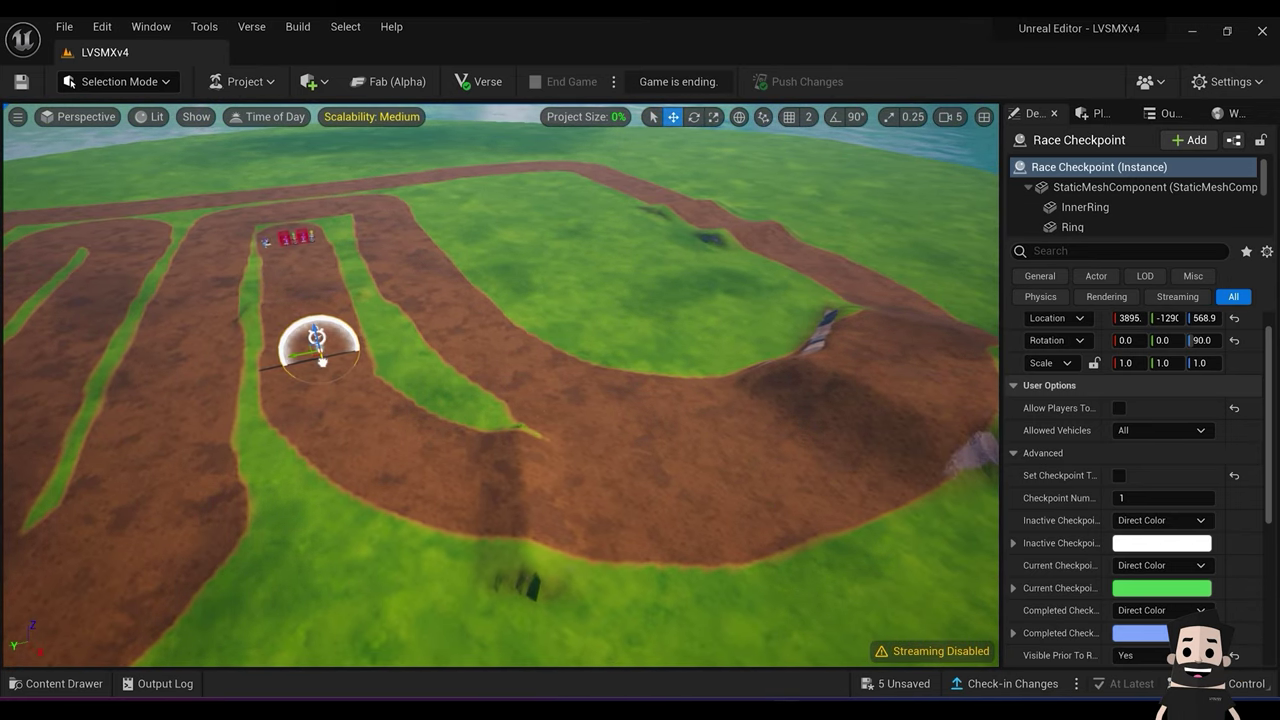
drag(322, 361, 406, 490)
mouse_move(305, 488)
right_down()
mouse_move(380, 486)
mouse_move(325, 488)
right_up()
drag(302, 497, 716, 429)
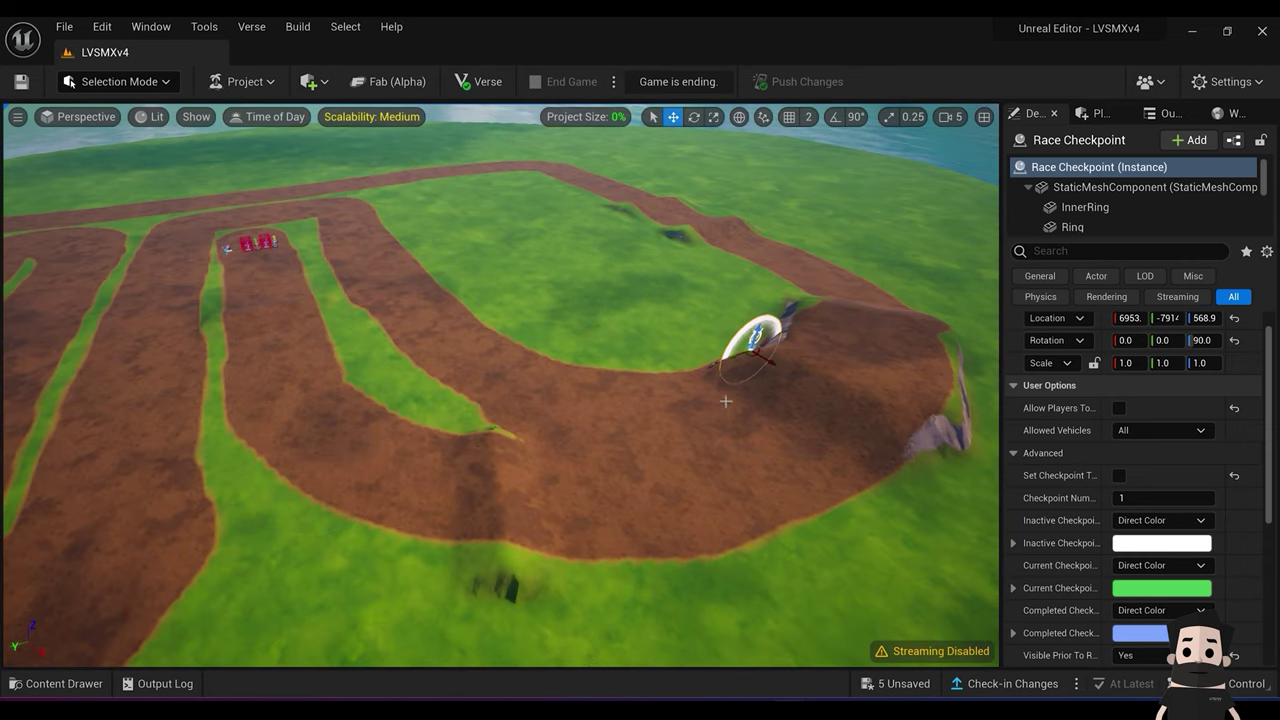
drag(843, 394, 872, 304)
key(f)
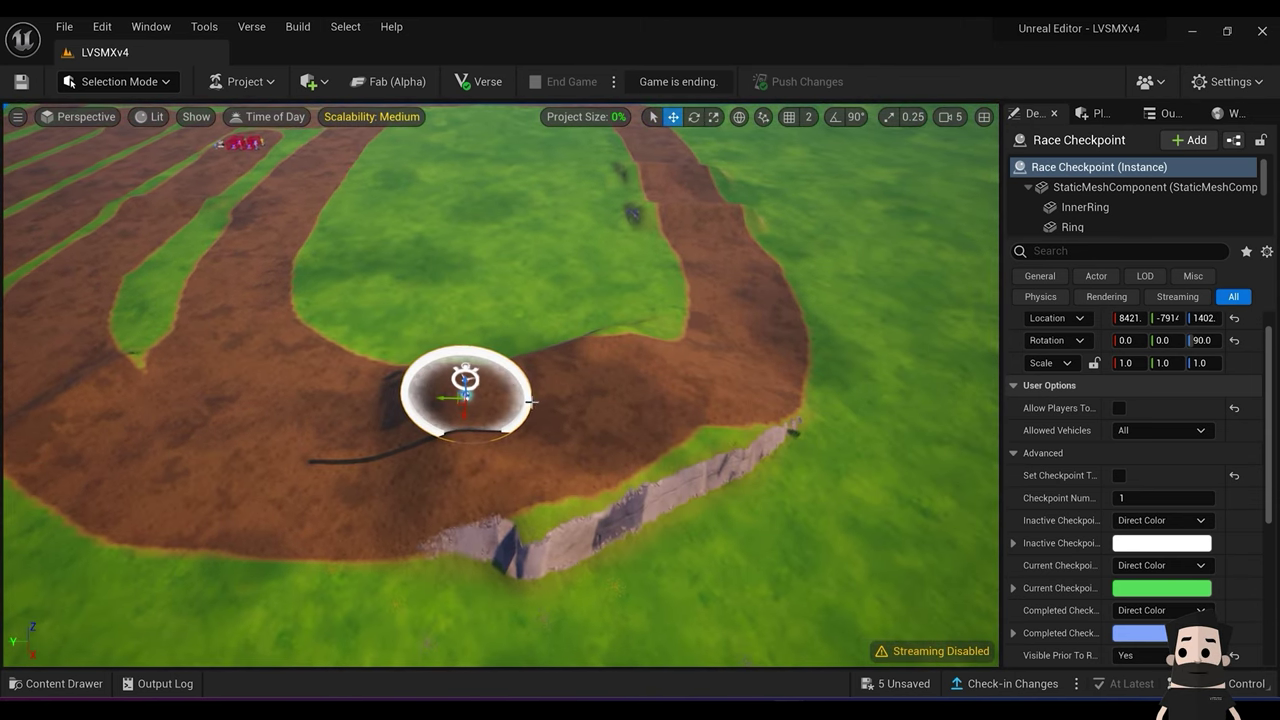
Step: Center the checkpoint across the raised dirt section and rotate it to about -27° so it faces along the track
right_drag(531, 402, 575, 415)
key(w)
drag(314, 351, 436, 377)
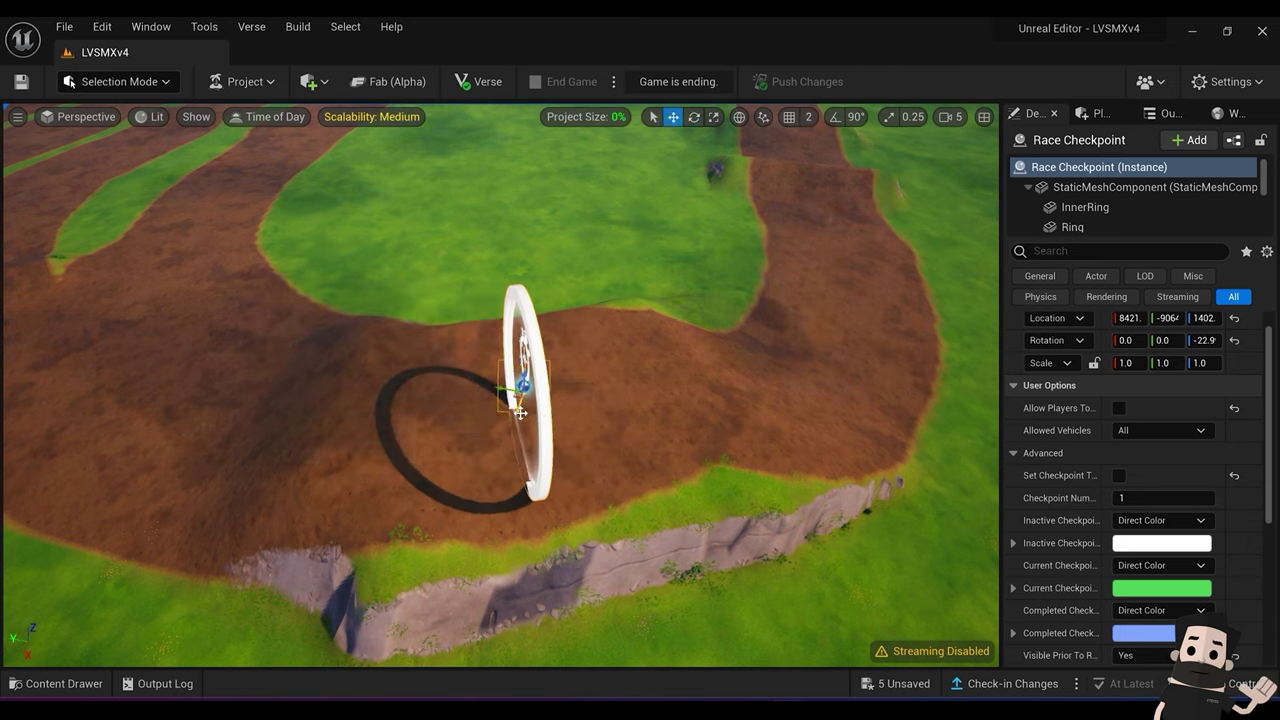
key(a)
right_drag(511, 410, 656, 441)
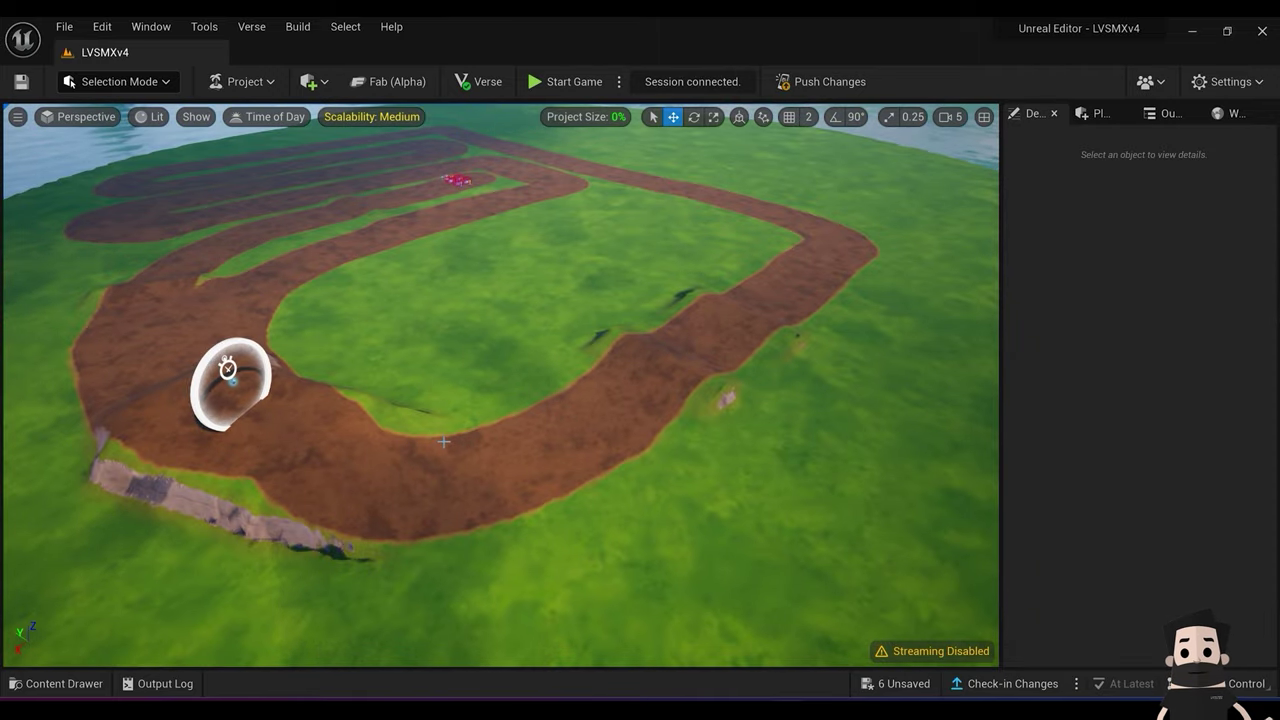
Step: Examine the track from the first checkpoint around the curve to the humps to plan the spacing of further checkpoints
right_drag(446, 447, 412, 431)
key(w)
key(w)
key(d)
key(a)
key(s)
right_drag(500, 385, 500, 430)
key(a)
key(a)
key(w)
key(d)
key(a)
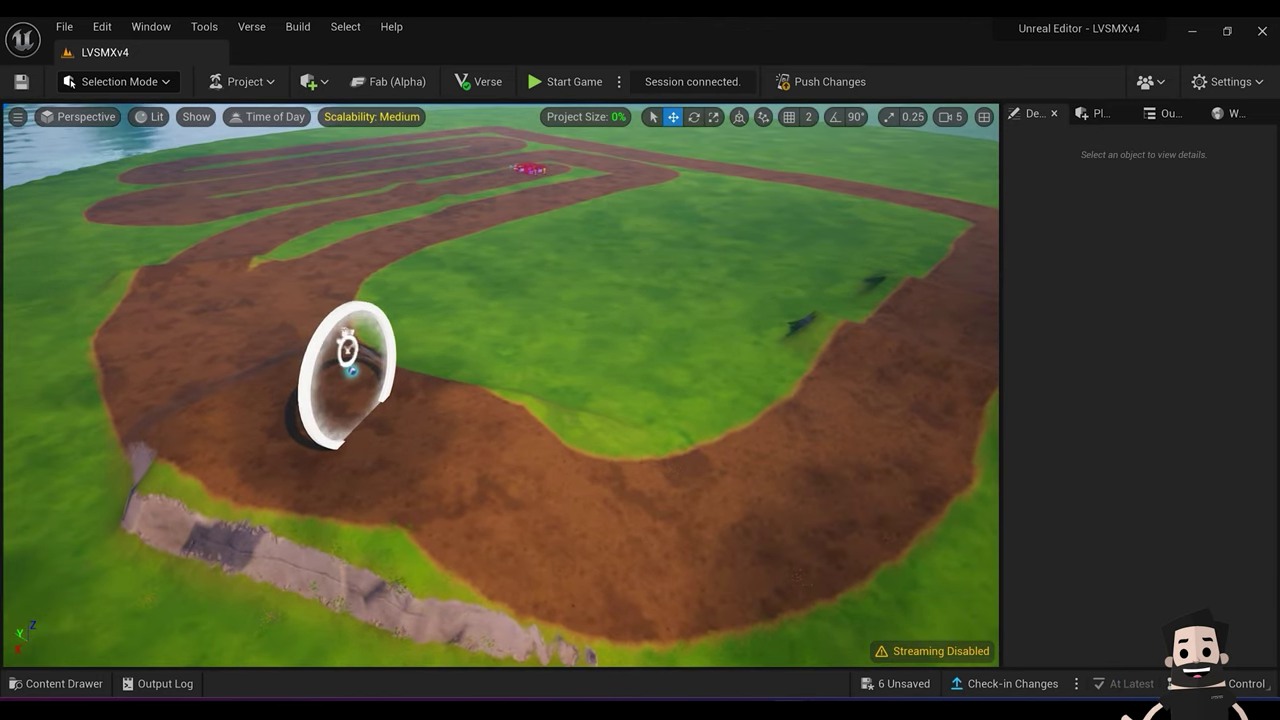
mouse_move(500, 385)
right_down()
mouse_move(562, 361)
mouse_move(455, 388)
mouse_move(498, 385)
right_up()
key(d)
key(s)
key(s)
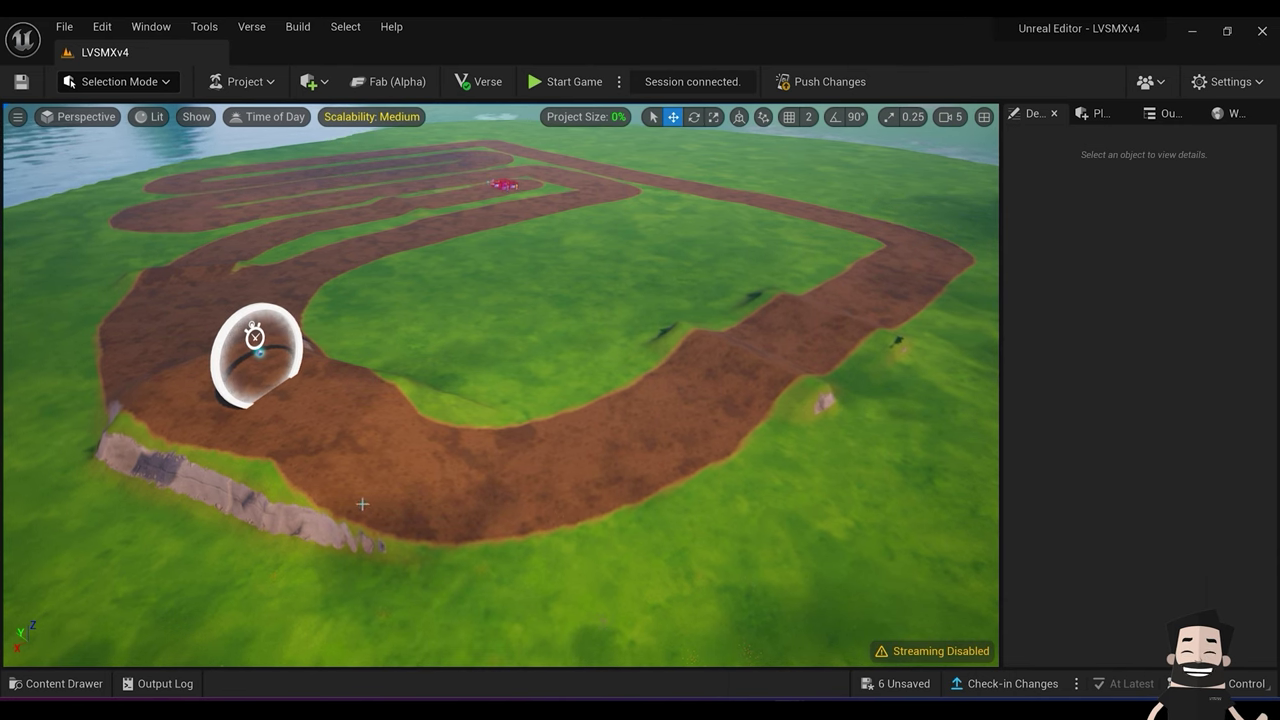
right_drag(362, 478, 282, 486)
key(w)
Step: Duplicate the race checkpoint from the raised turn onto the dirt curve that follows it
click(282, 319)
right_drag(282, 319, 341, 393)
key(d)
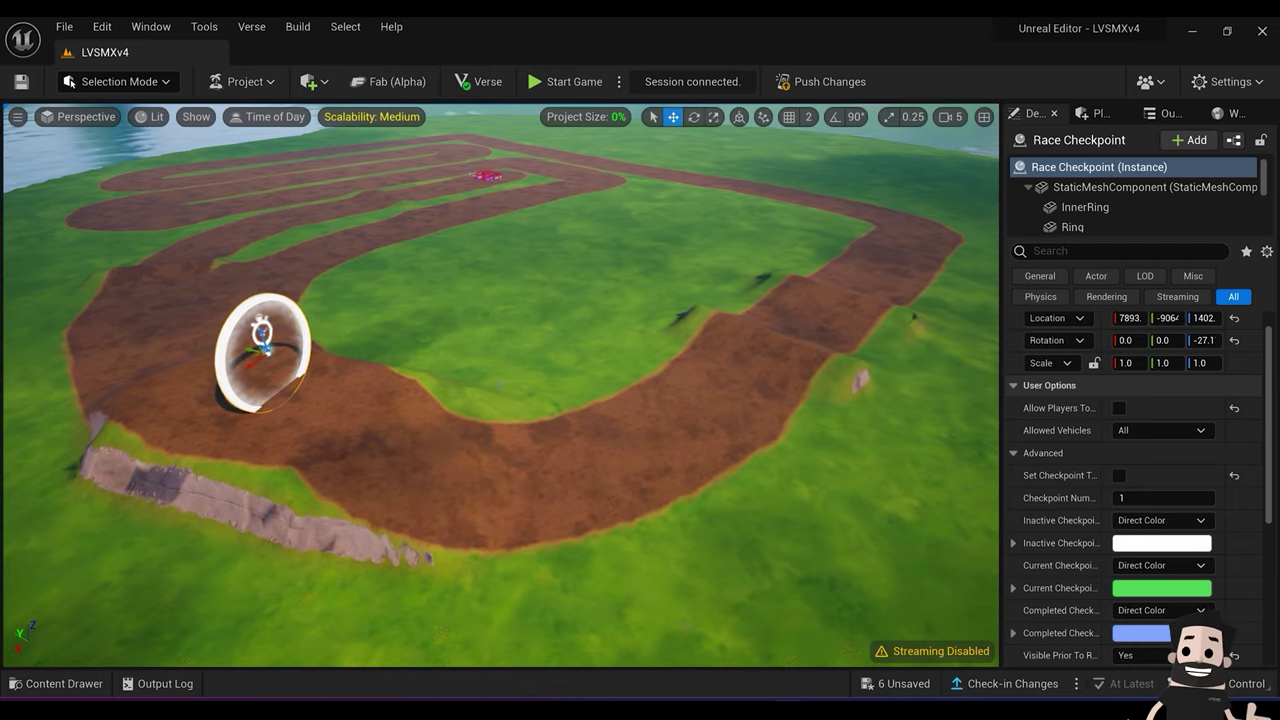
key(d)
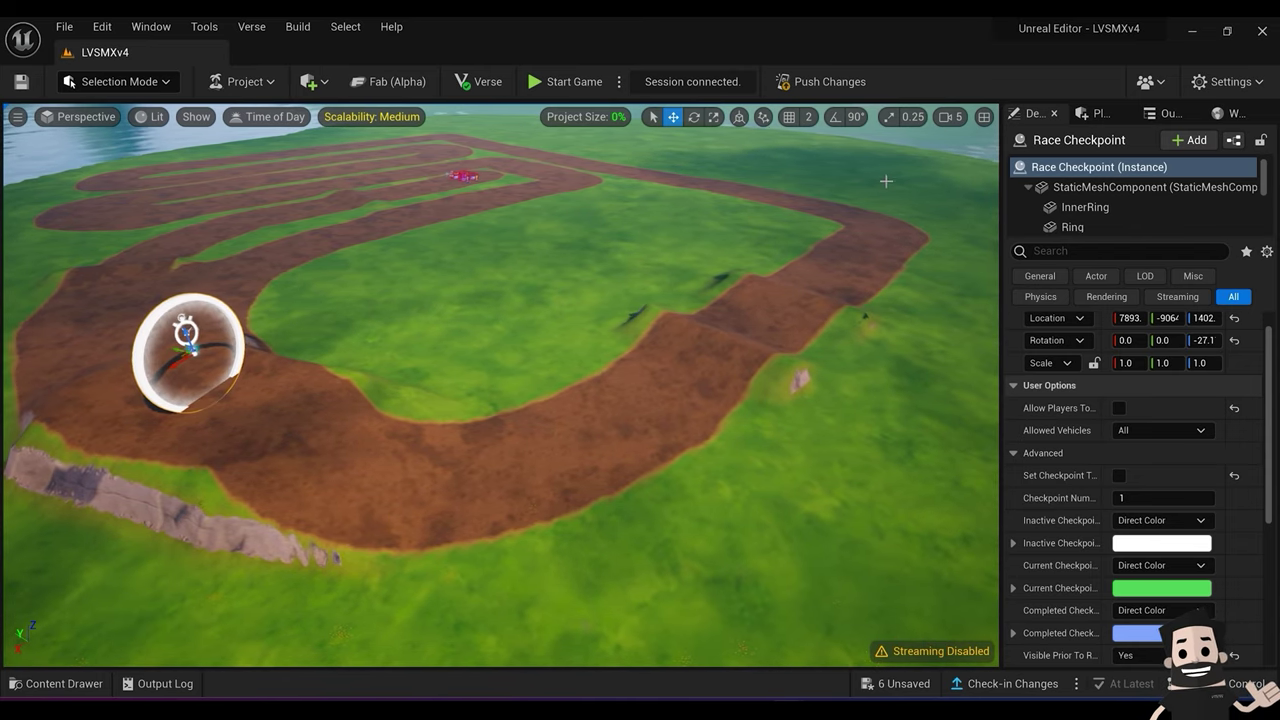
right_drag(590, 352, 560, 314)
key(a)
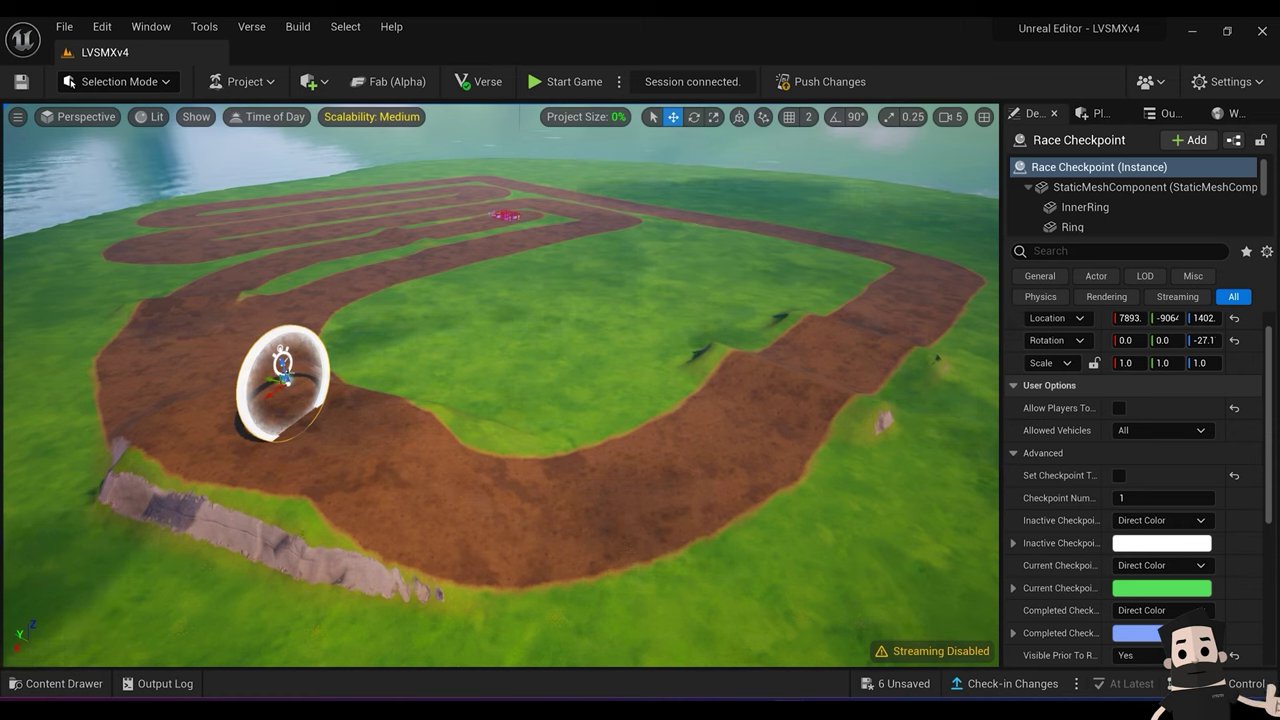
alt+drag(279, 378, 571, 452)
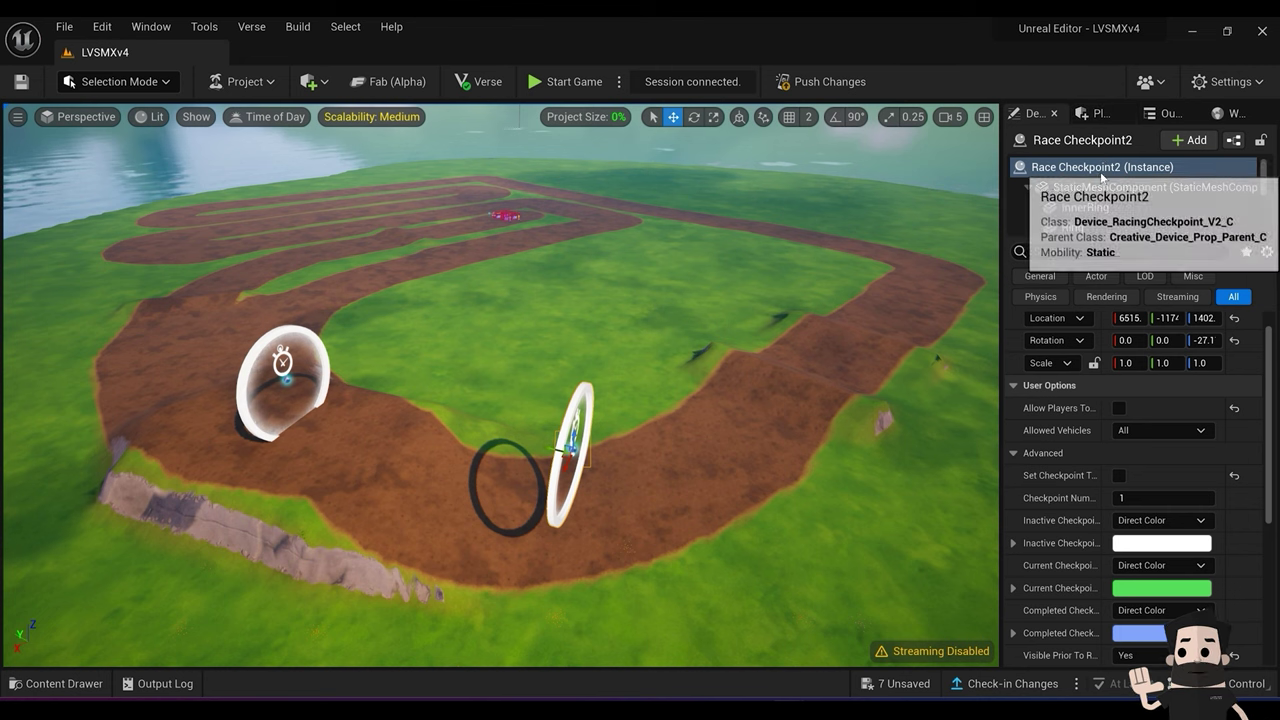
Step: Move the second checkpoint past the humps to just before the next corner, at a height of about 836, and rotate it to about -92°
key(d)
right_drag(600, 400, 490, 395)
key(e)
drag(168, 392, 958, 378)
key(w)
key(d)
right_drag(958, 378, 992, 335)
key(w)
drag(740, 414, 687, 472)
key(d)
right_drag(690, 472, 460, 520)
key(s)
right_drag(455, 415, 449, 407)
key(s)
key(d)
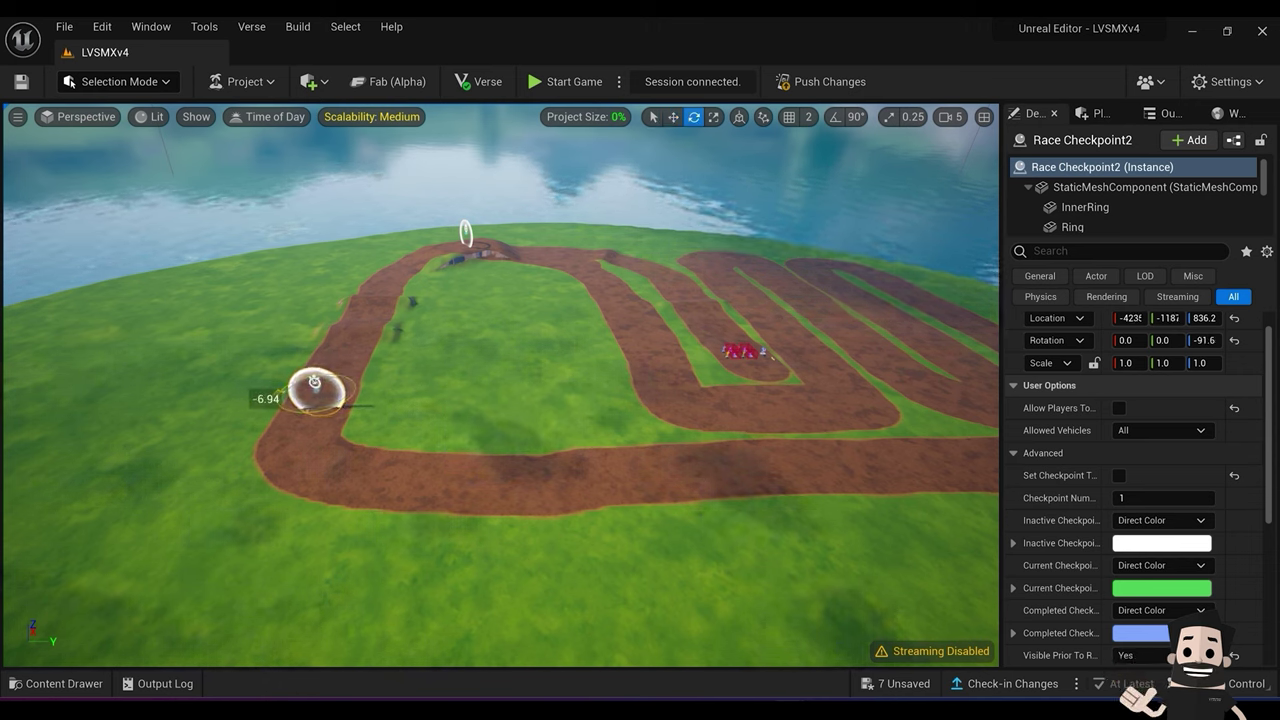
Step: Duplicate the second checkpoint to beside the long straight after the corner and rotate the copy to about -171°
key(w)
alt+drag(327, 387, 925, 516)
key(e)
key(w)
mouse_move(954, 420)
right_down()
mouse_move(1040, 392)
mouse_move(960, 400)
right_up()
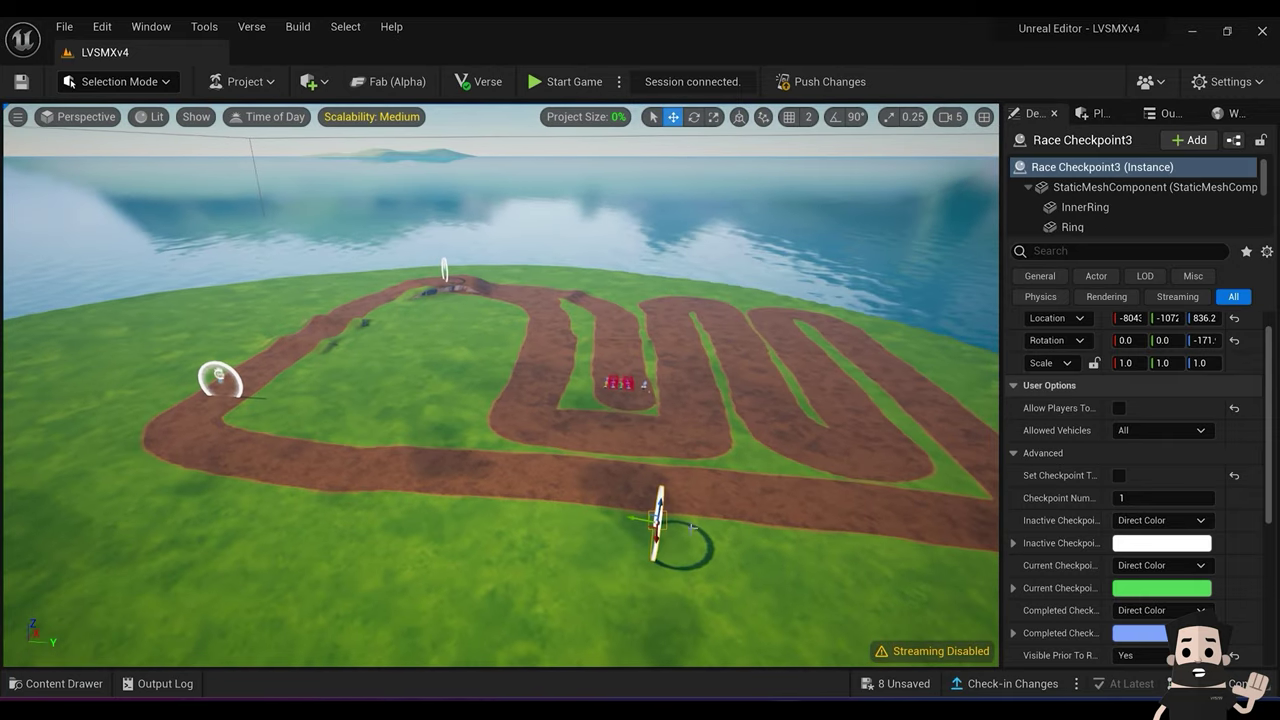
Step: Move the third checkpoint along the long straight onto the dirt at its far corner, at about X -6829, Y 4656
drag(634, 517, 874, 554)
right_drag(874, 554, 655, 562)
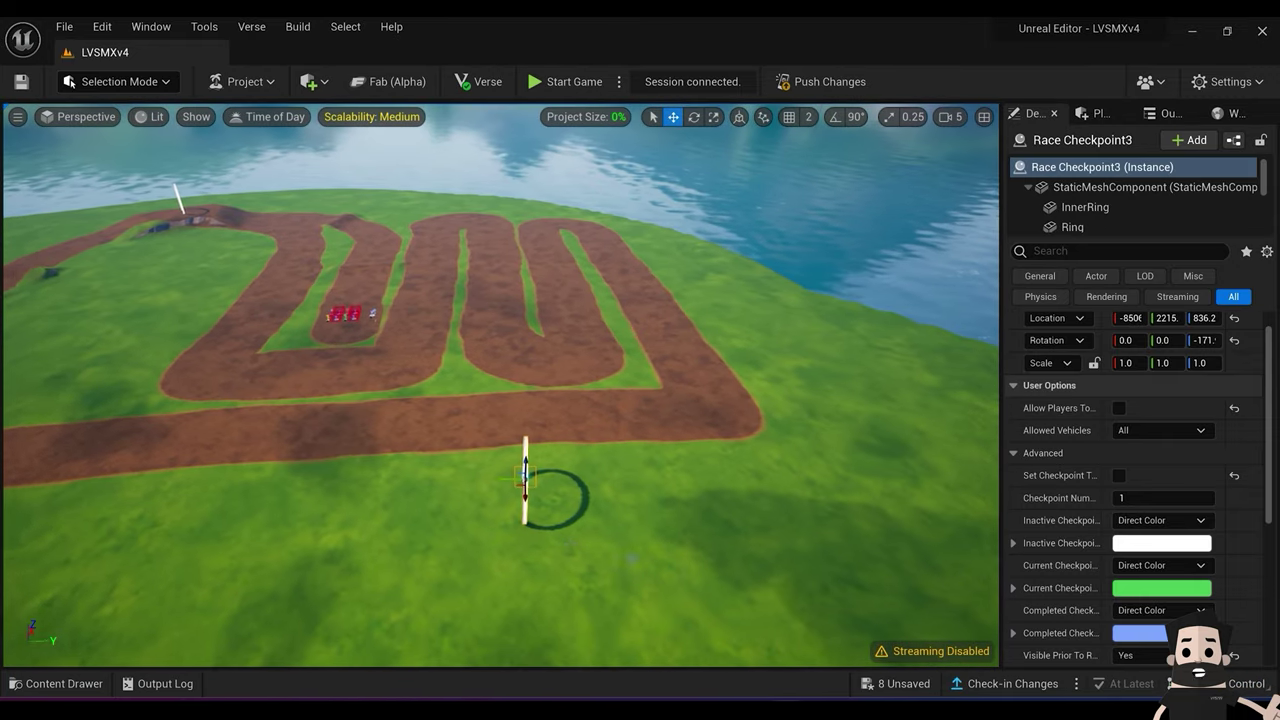
drag(498, 479, 678, 411)
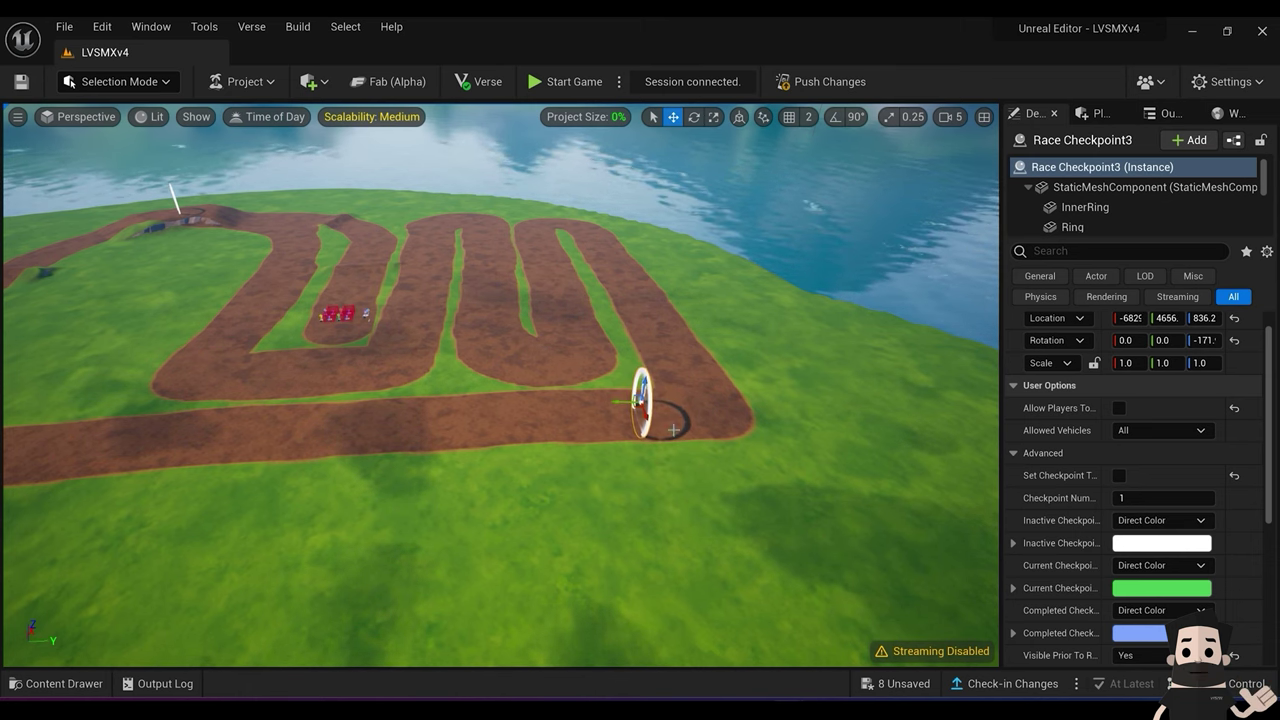
Step: Duplicate the third checkpoint onto the first hairpin at about X 4923, Y 7095, and rotate the copy to about -277°
right_drag(673, 430, 460, 445)
key(d)
right_drag(673, 470, 659, 475)
key(s)
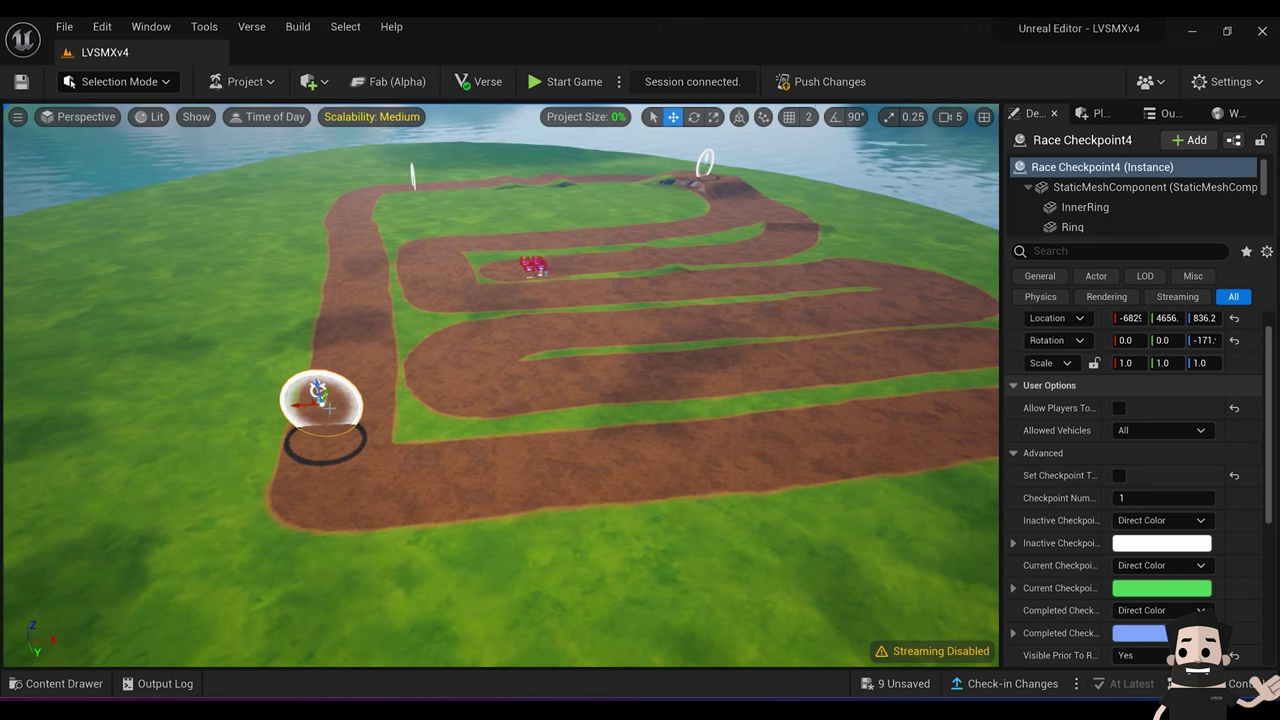
alt+drag(340, 447, 275, 540)
key(e)
key(s)
key(d)
right_drag(275, 540, 276, 540)
key(w)
drag(125, 462, 775, 384)
key(w)
mouse_move(775, 384)
right_down()
mouse_move(785, 350)
mouse_move(782, 382)
right_up()
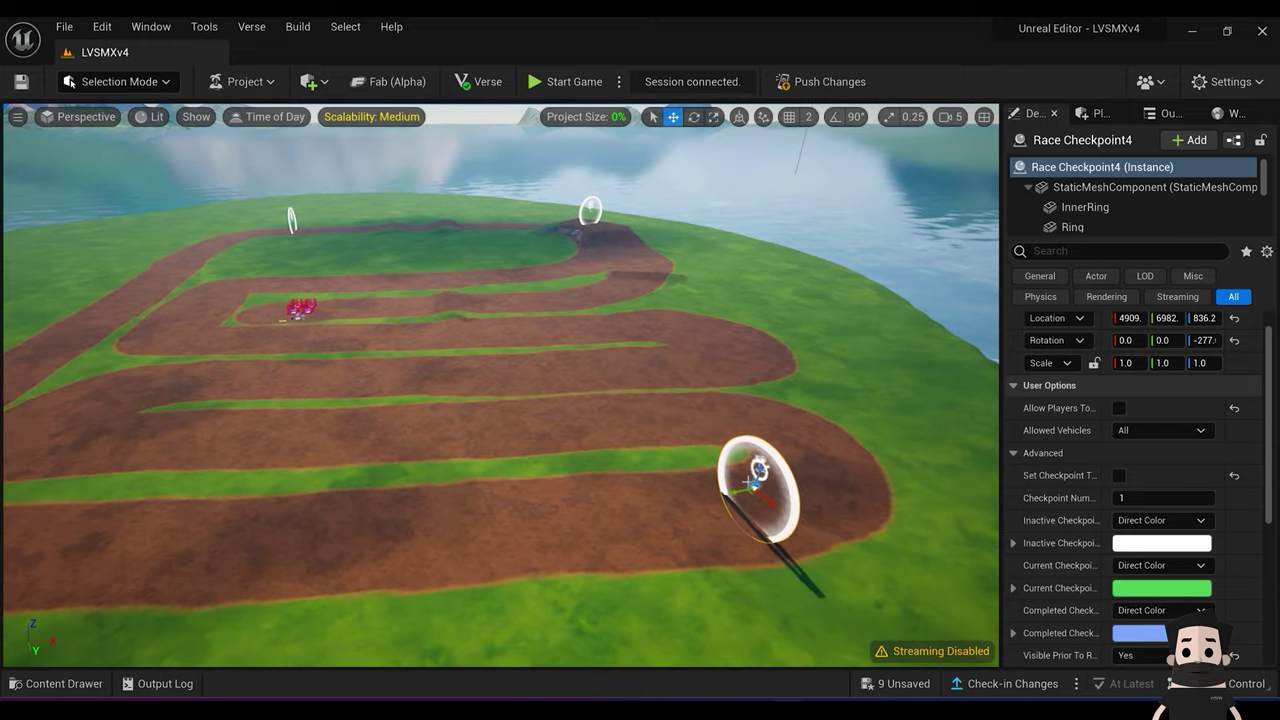
Step: Duplicate the fourth checkpoint onto the next dirt lane and move the copy to that lane's opposite end, by the following hairpin
drag(774, 504, 686, 404)
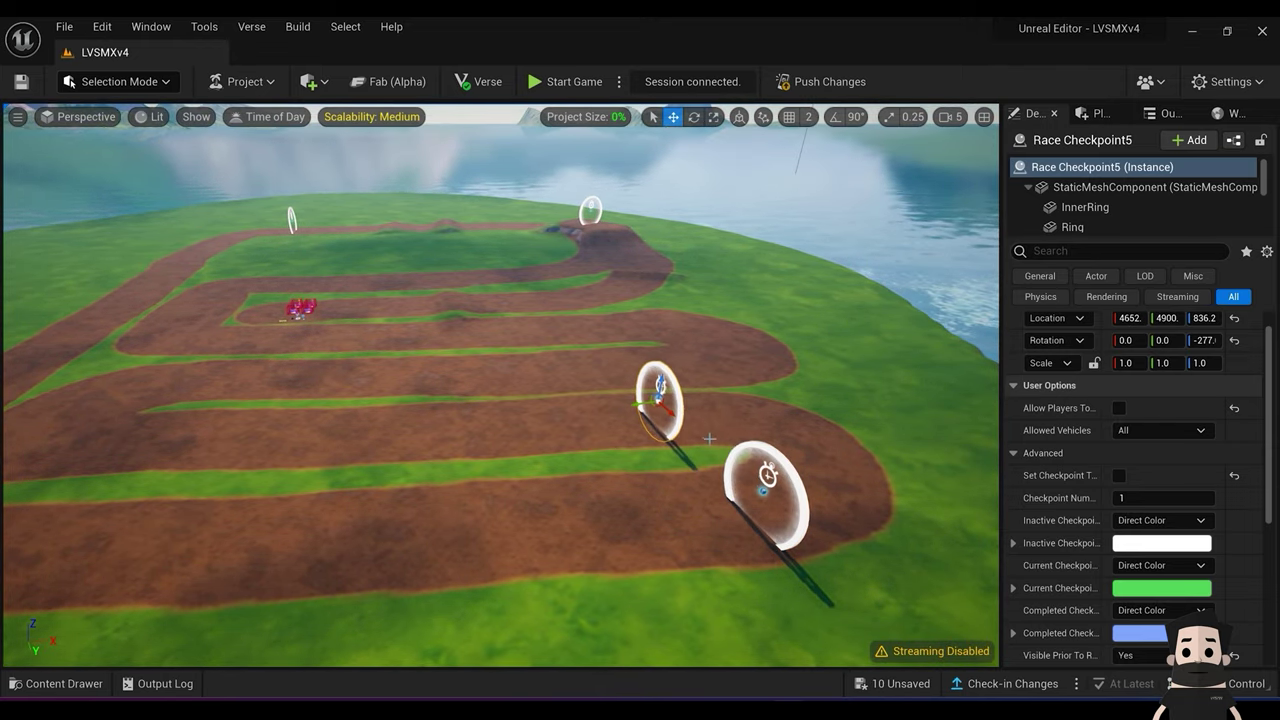
key(a)
right_drag(641, 404, 605, 408)
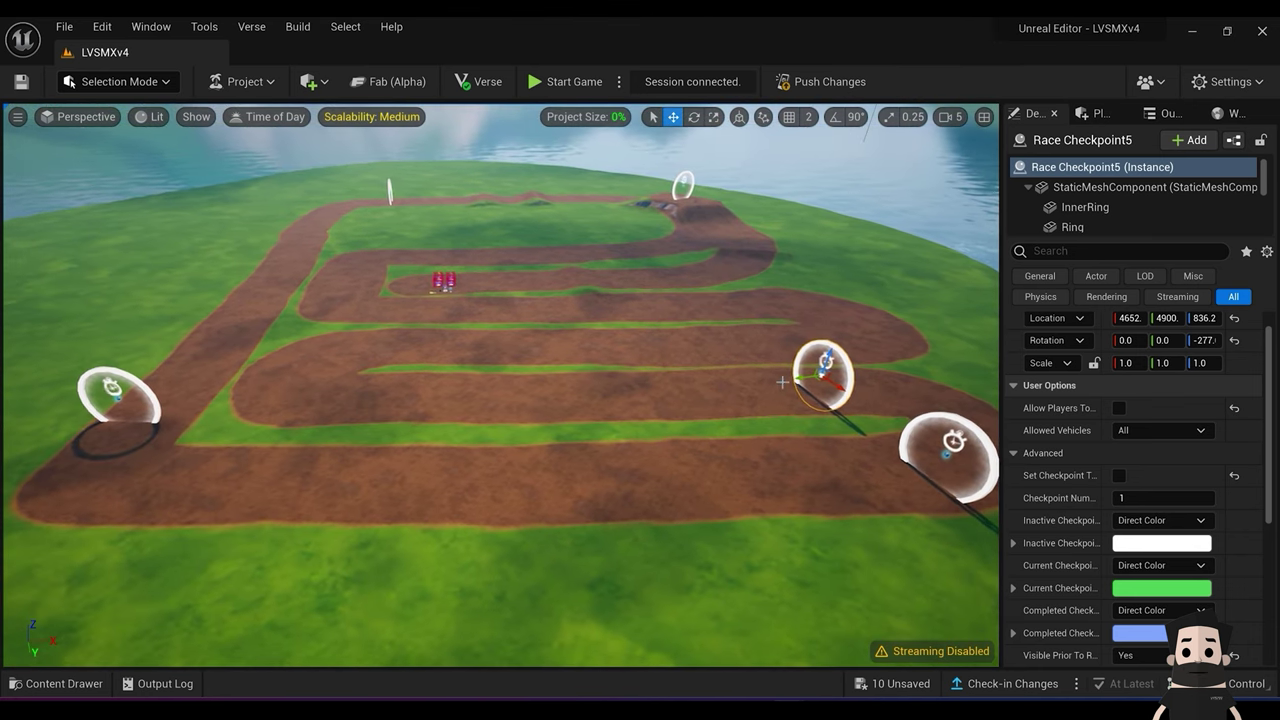
drag(806, 378, 333, 418)
Step: Duplicate two more checkpoints, rotated to about -445°, to the next hairpin near X 5442, Y 3071 and beside the start grid near X -3339, Y 386
right_drag(349, 447, 378, 448)
key(w)
drag(312, 477, 362, 322)
key(e)
key(w)
right_drag(362, 322, 427, 429)
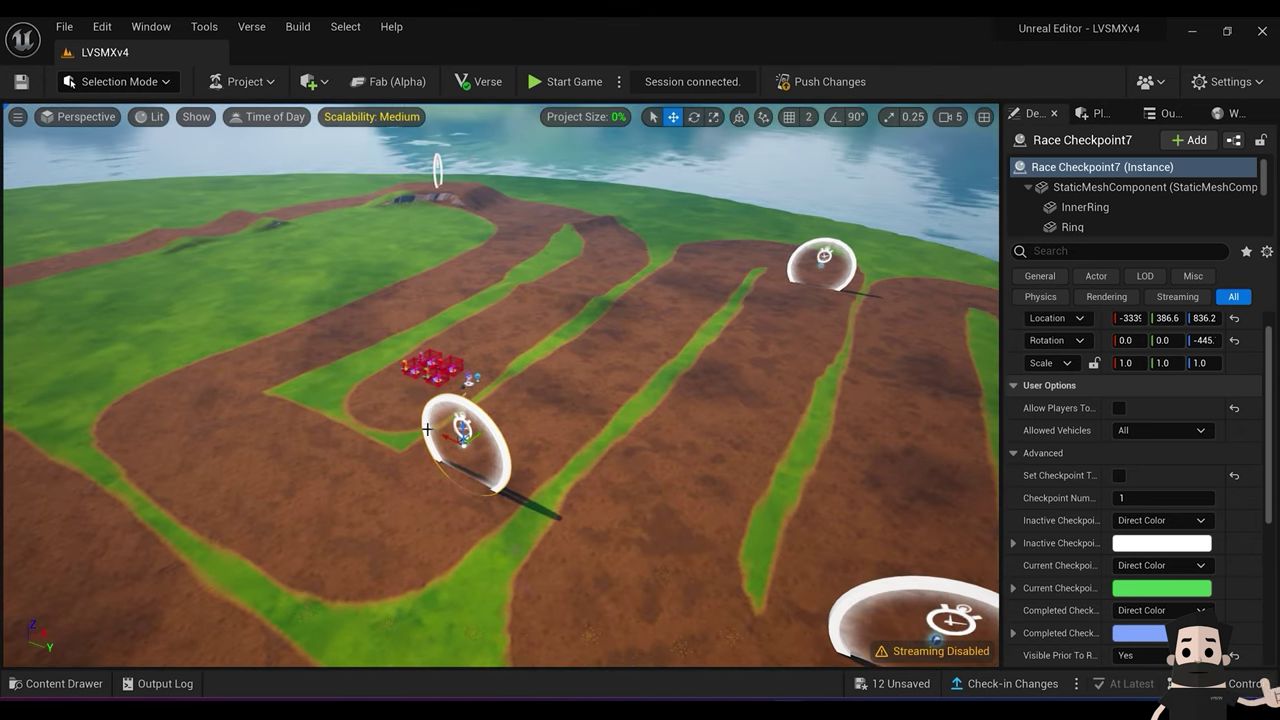
Step: Duplicate checkpoints onto both ends of the last inner lane, at about X -3046, Y -3563 and X 4421, Y -3794
alt+drag(427, 429, 333, 355)
right_drag(333, 356, 165, 248)
mouse_move(376, 384)
mouse_down()
mouse_move(403, 371)
mouse_move(394, 378)
mouse_up()
right_drag(394, 378, 255, 360)
key(ctrl+d)
drag(455, 282, 611, 363)
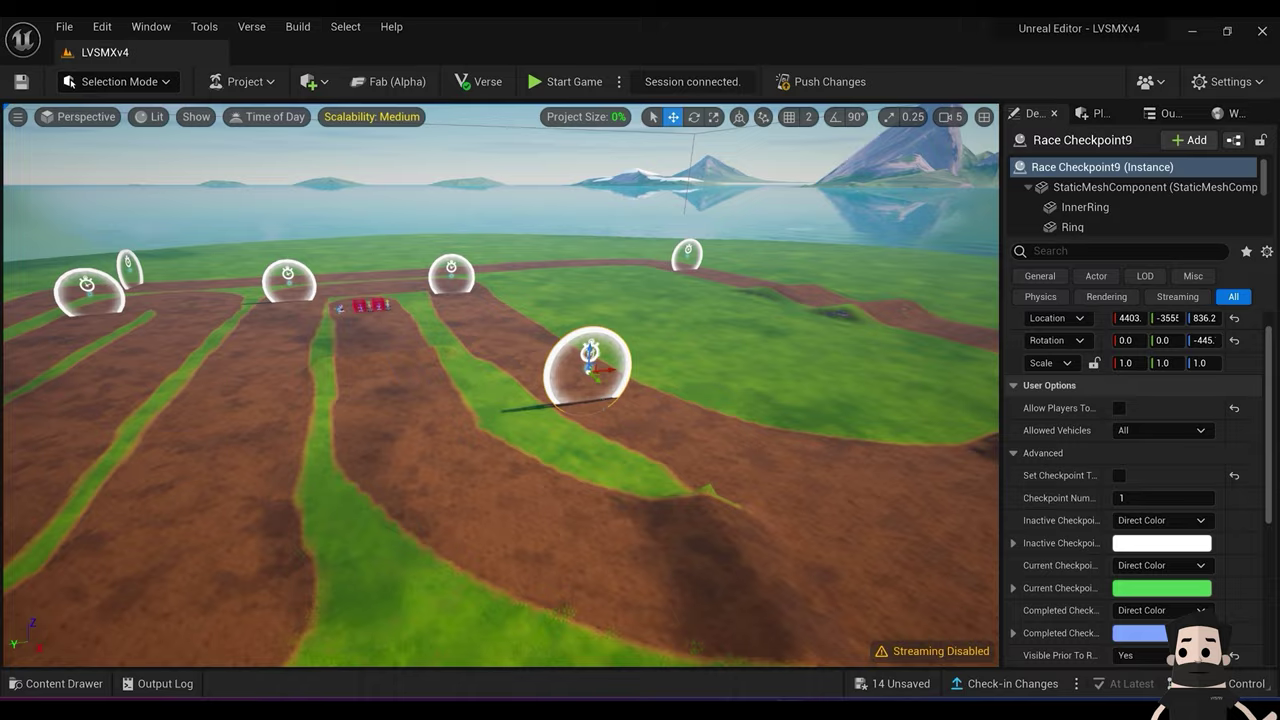
Step: Duplicate a tenth checkpoint onto the raised turn at about X 7920, Y -9061, height 1402, and rotate it to about -565°
right_drag(611, 363, 680, 400)
alt+drag(404, 313, 538, 396)
key(e)
drag(430, 412, 590, 306)
key(w)
key(f)
key(e)
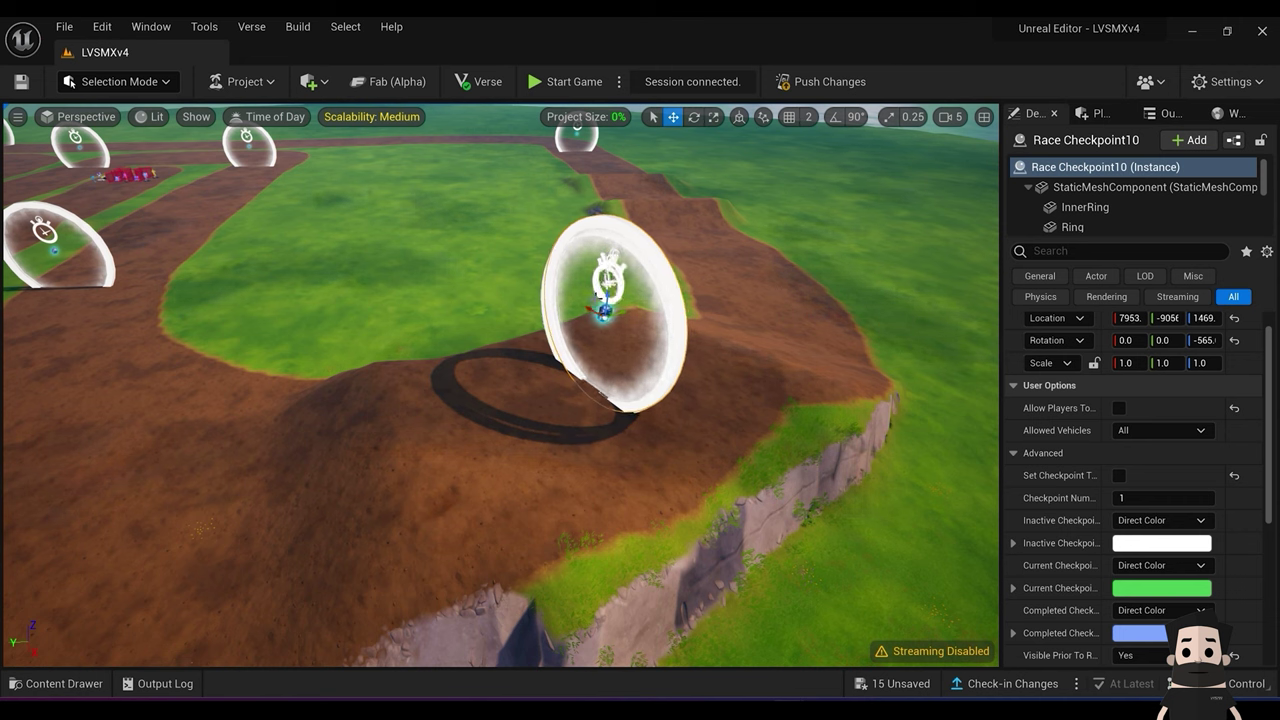
drag(601, 318, 600, 313)
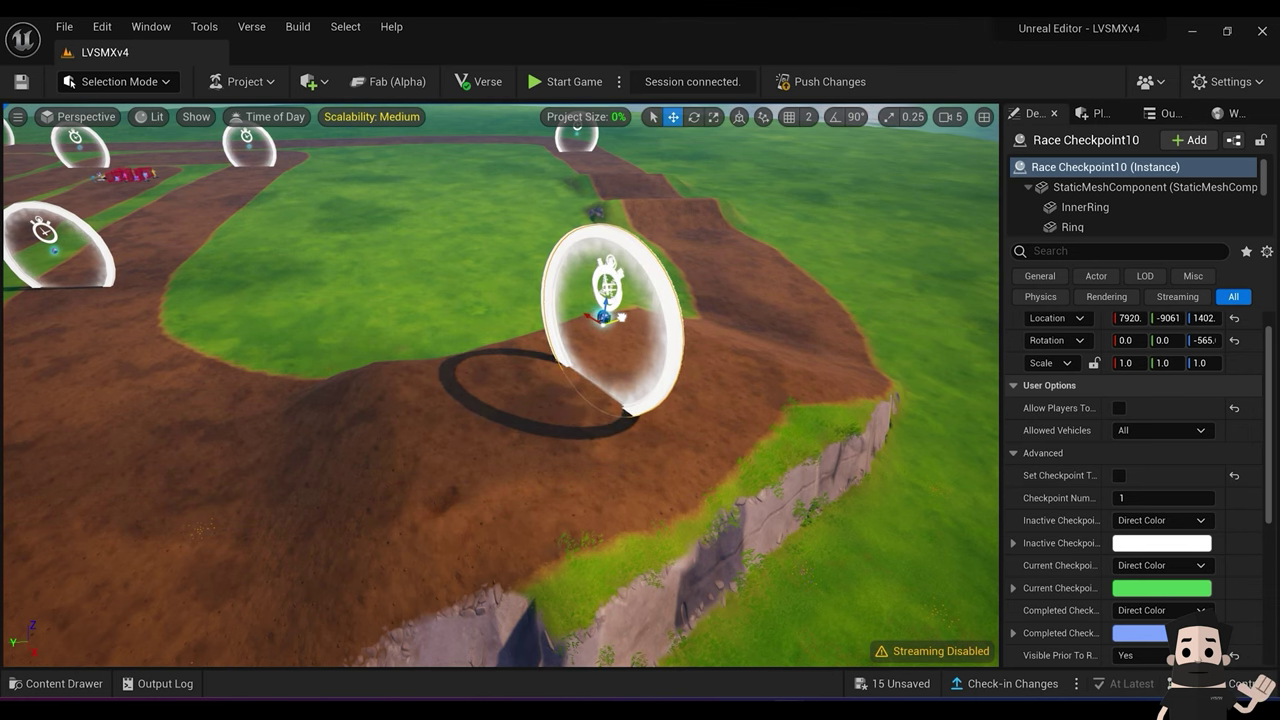
Step: Set the checkpoint number to 2 on the second checkpoint, just before the corner past the humps
key(s)
right_drag(608, 288, 530, 288)
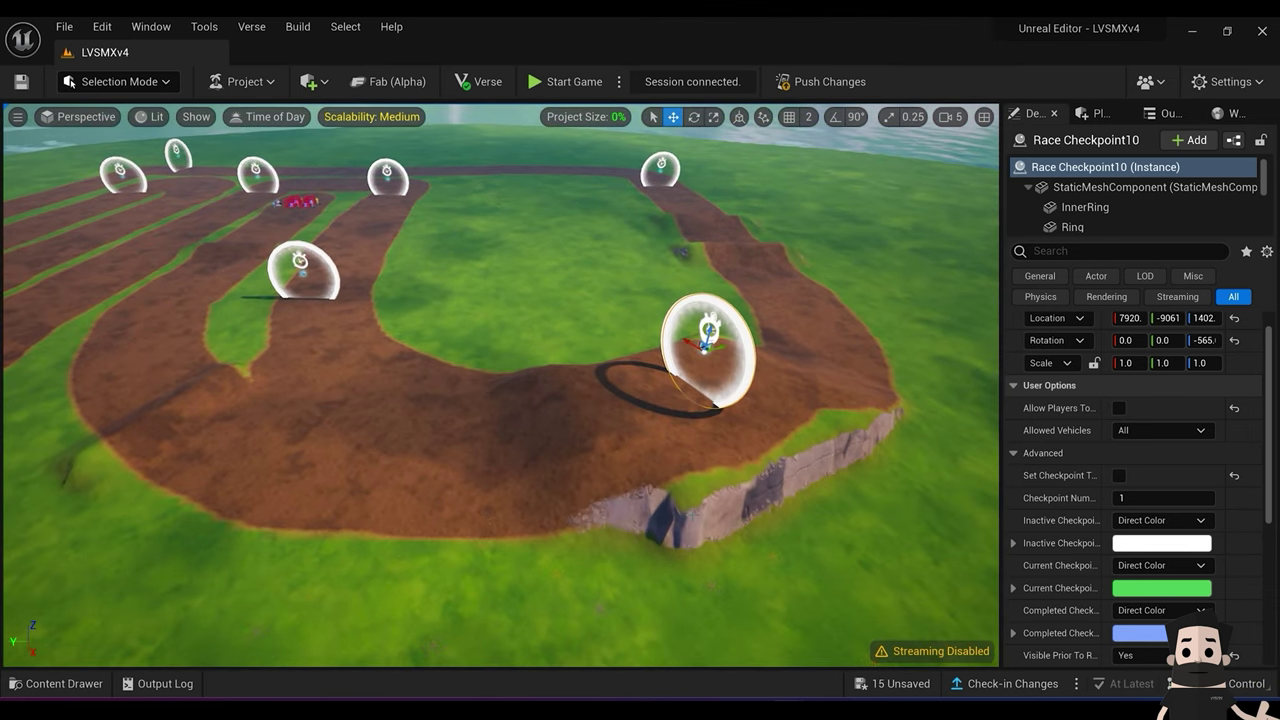
key(w)
key(d)
right_drag(530, 386, 530, 386)
right_drag(909, 412, 640, 370)
key(a)
key(d)
key(w)
key(w)
key(s)
key(d)
right_drag(470, 390, 477, 420)
click(460, 450)
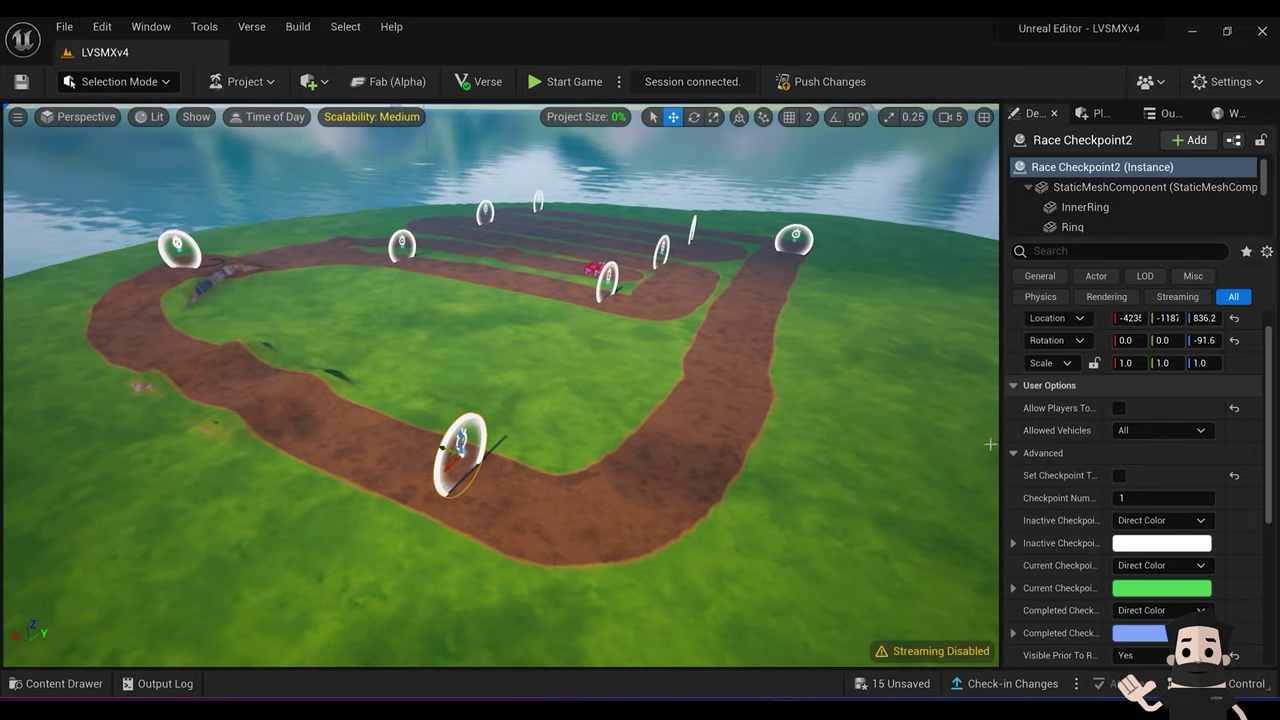
text(2)
Step: Set the checkpoint number to 3 at the far corner of the long straight and to 4 at the first hairpin
click(796, 238)
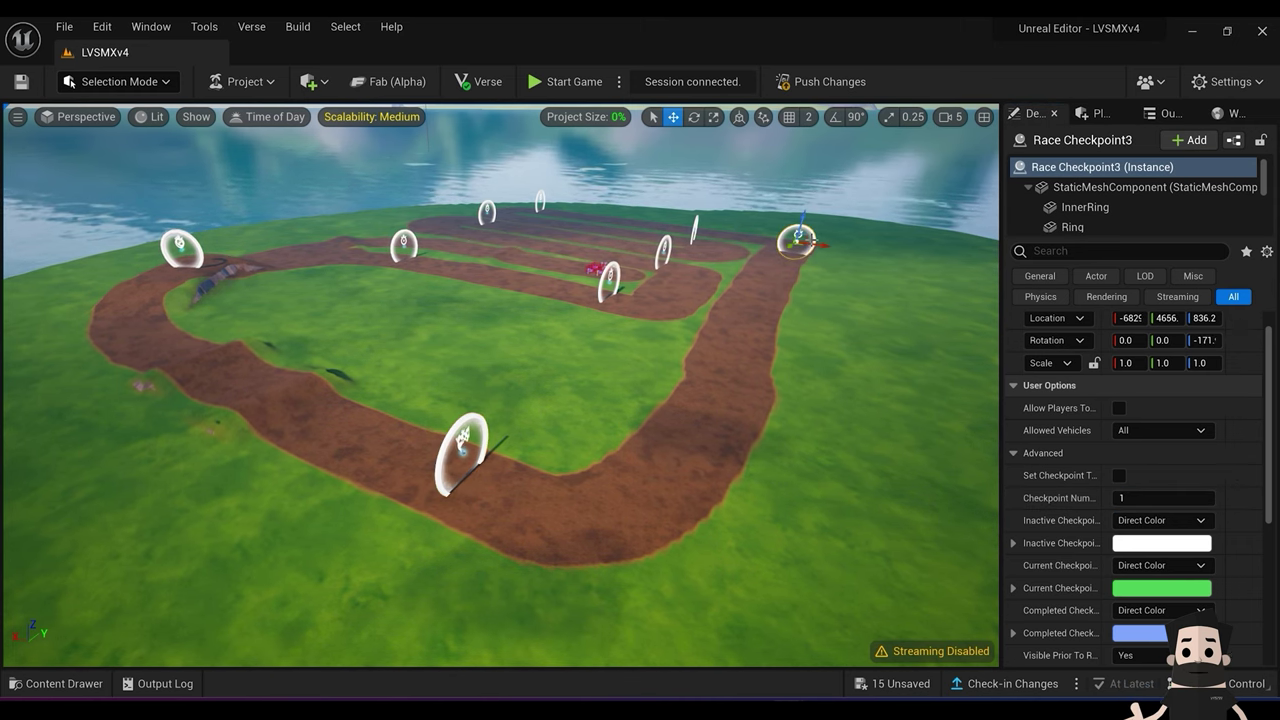
click(1162, 498)
text(3)
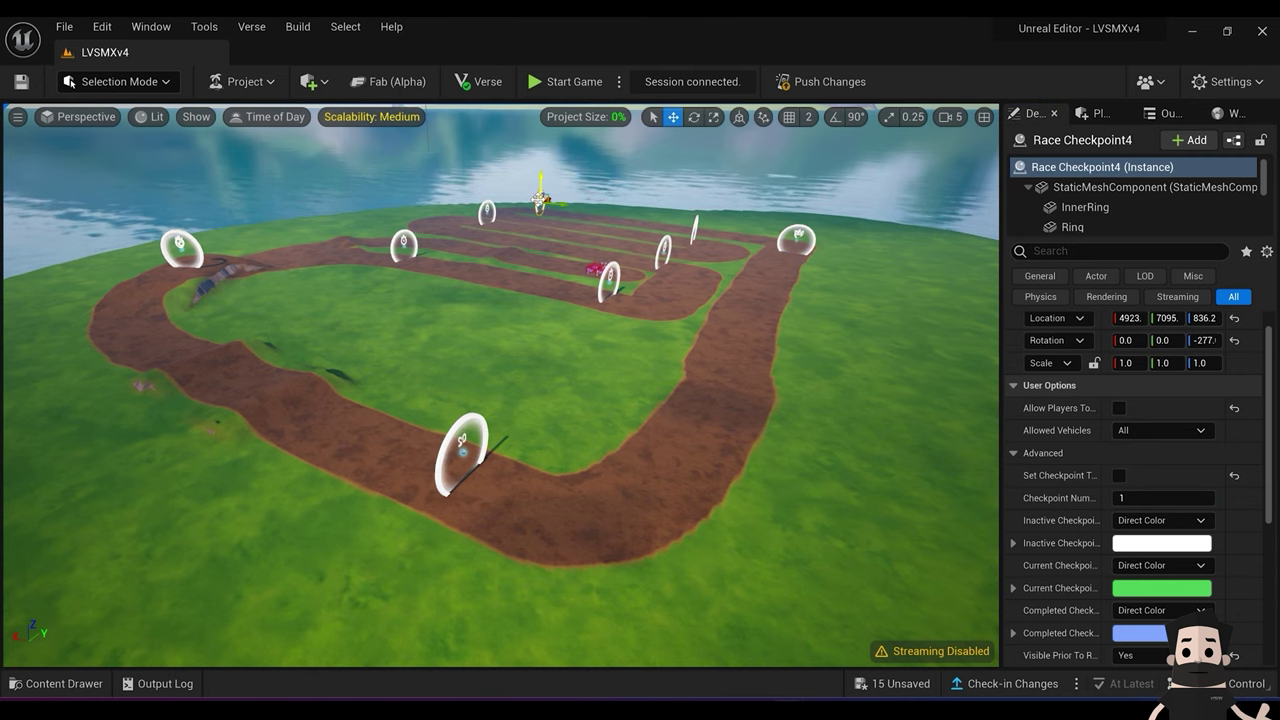
text(4)
Step: Number the remaining checkpoints in course order starting from 5, with 9 on the last inner lane and 10 on the raised turn
mouse_move(621, 351)
right_down()
mouse_move(617, 230)
mouse_move(621, 351)
right_up()
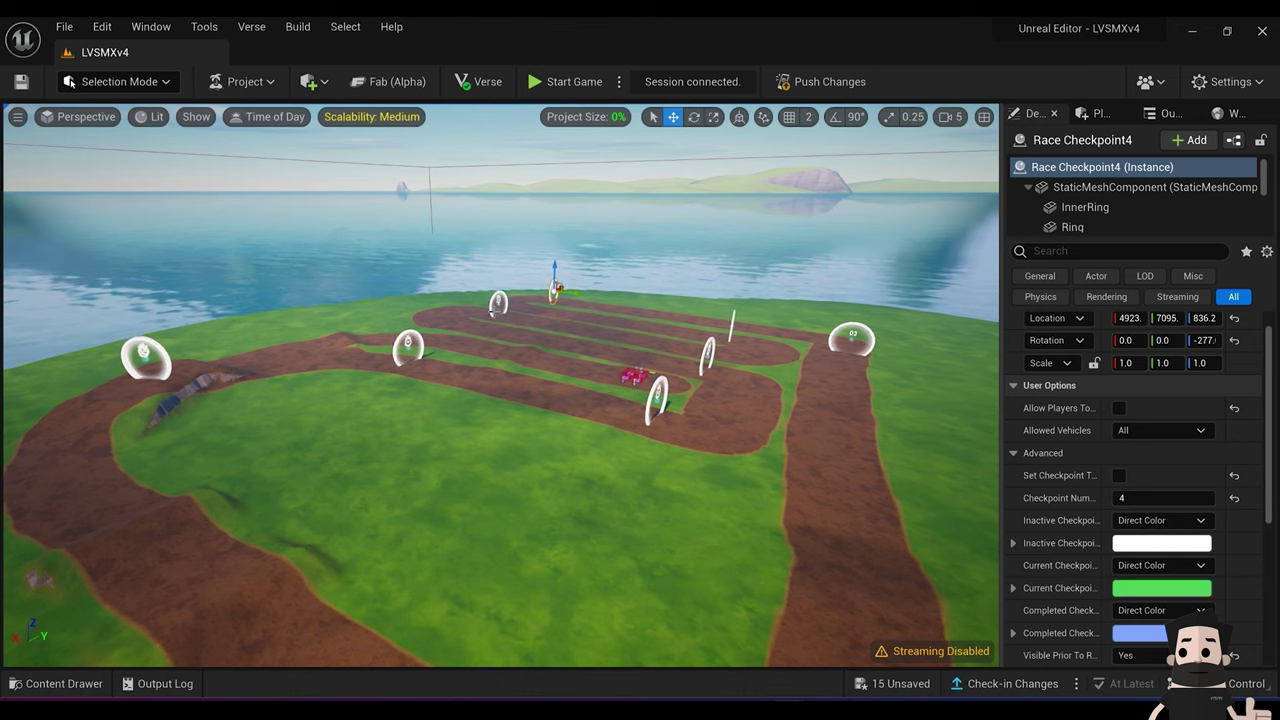
click(497, 302)
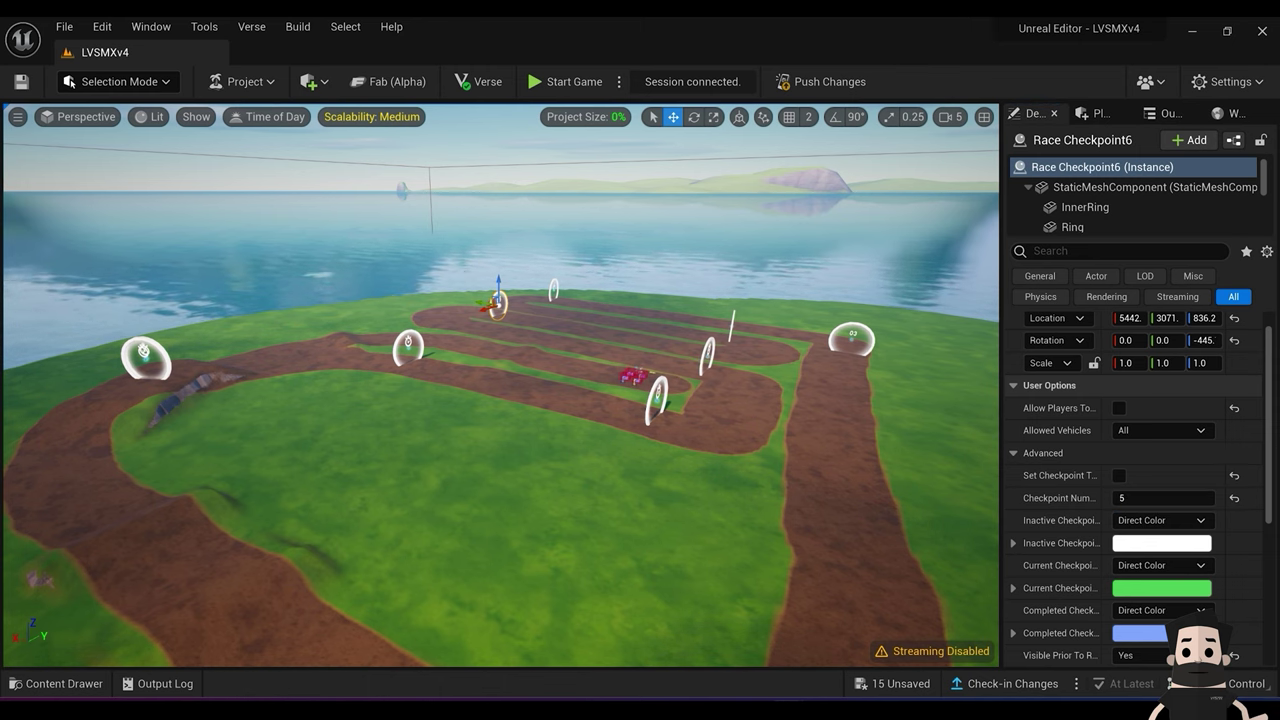
right_drag(740, 343, 743, 304)
key(w)
key(d)
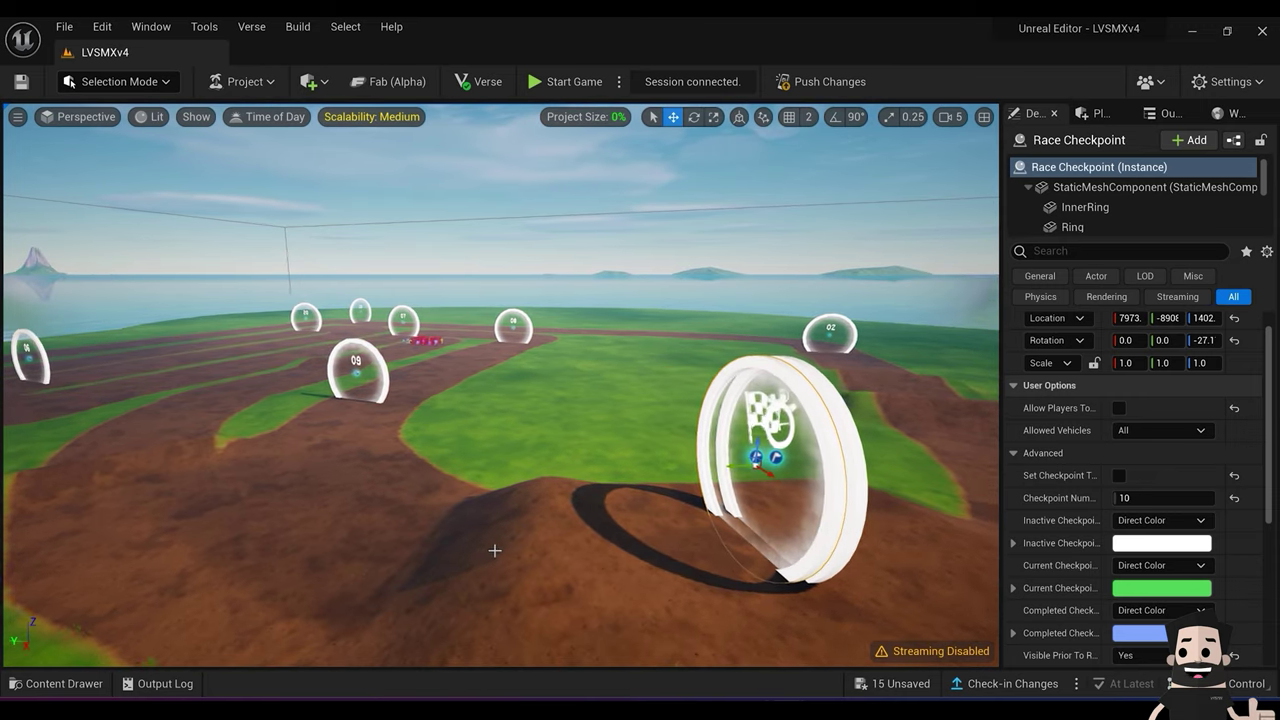
Step: Check which way the second and third checkpoints face, and shift the third one to about X -6850, Y 4653
right_drag(563, 550, 541, 551)
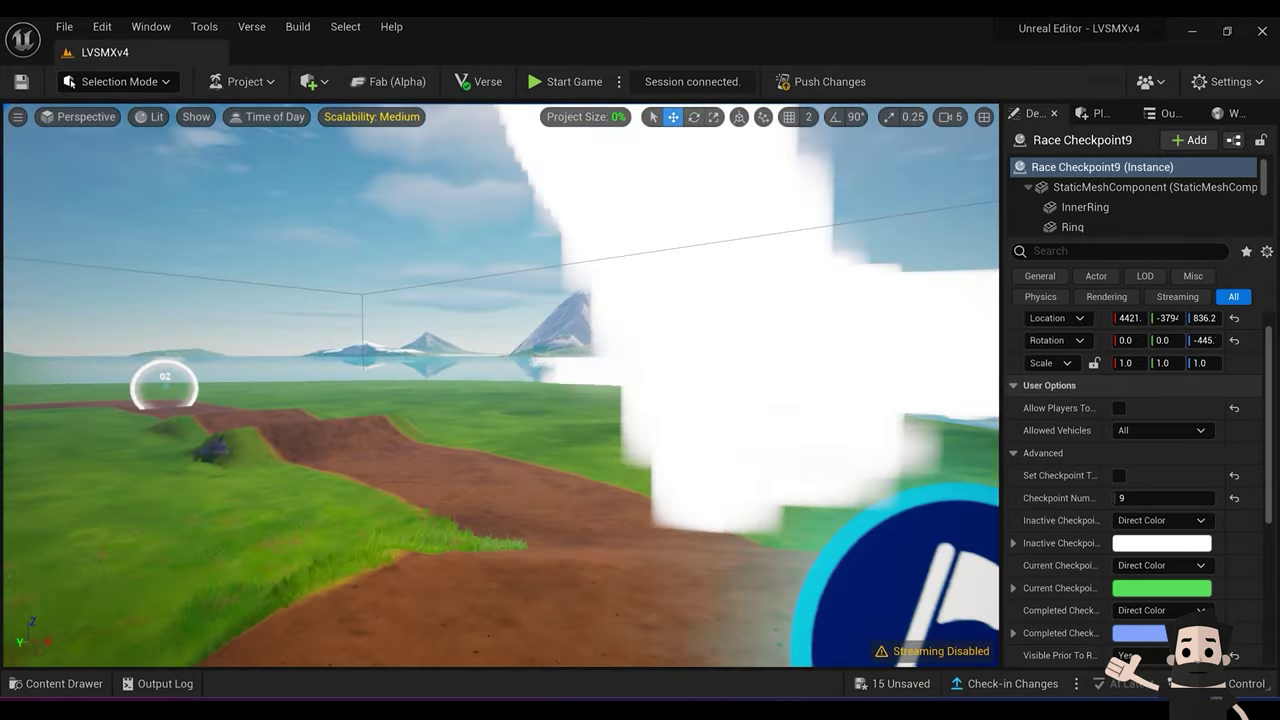
key(f)
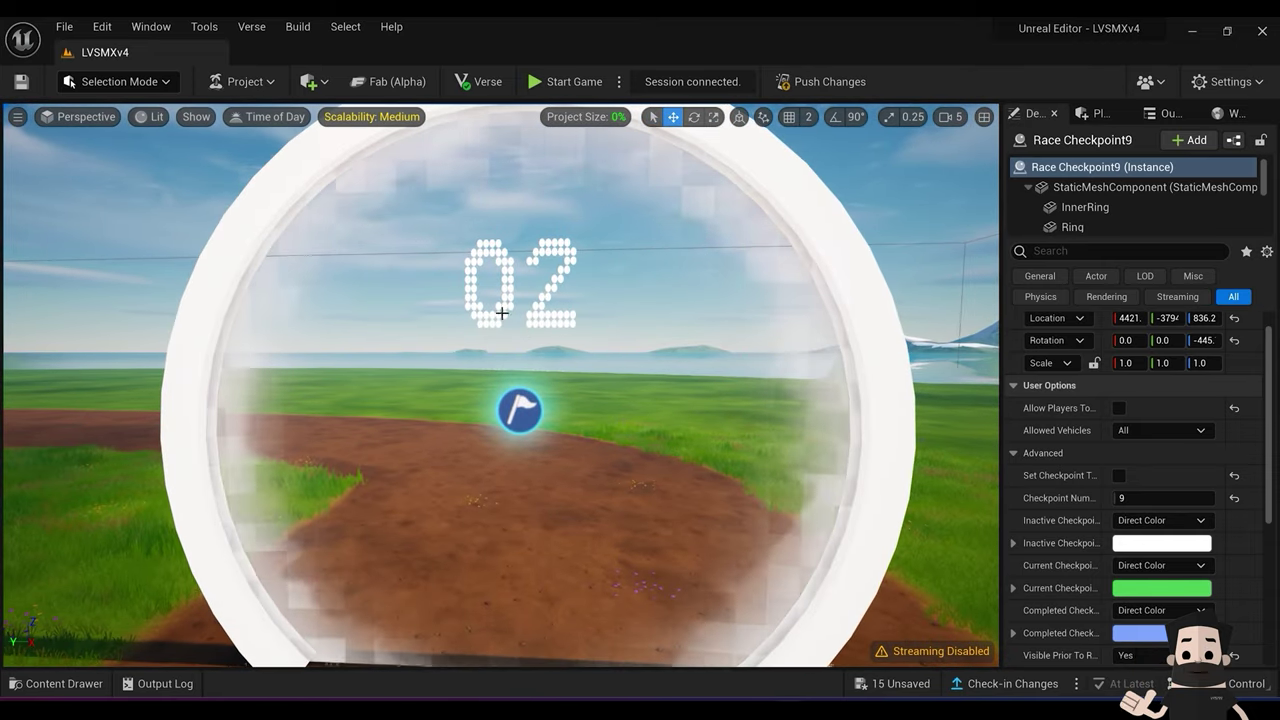
key(w)
right_drag(501, 313, 312, 315)
right_drag(502, 320, 502, 319)
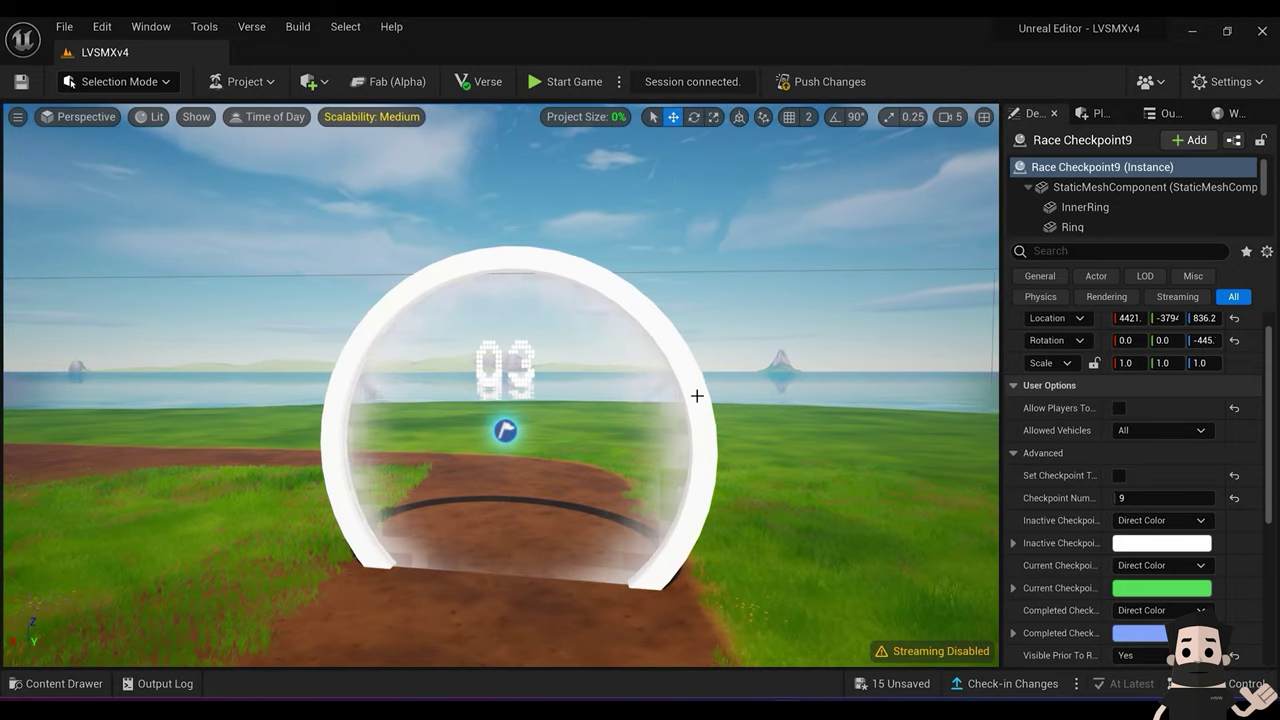
right_drag(502, 319, 512, 319)
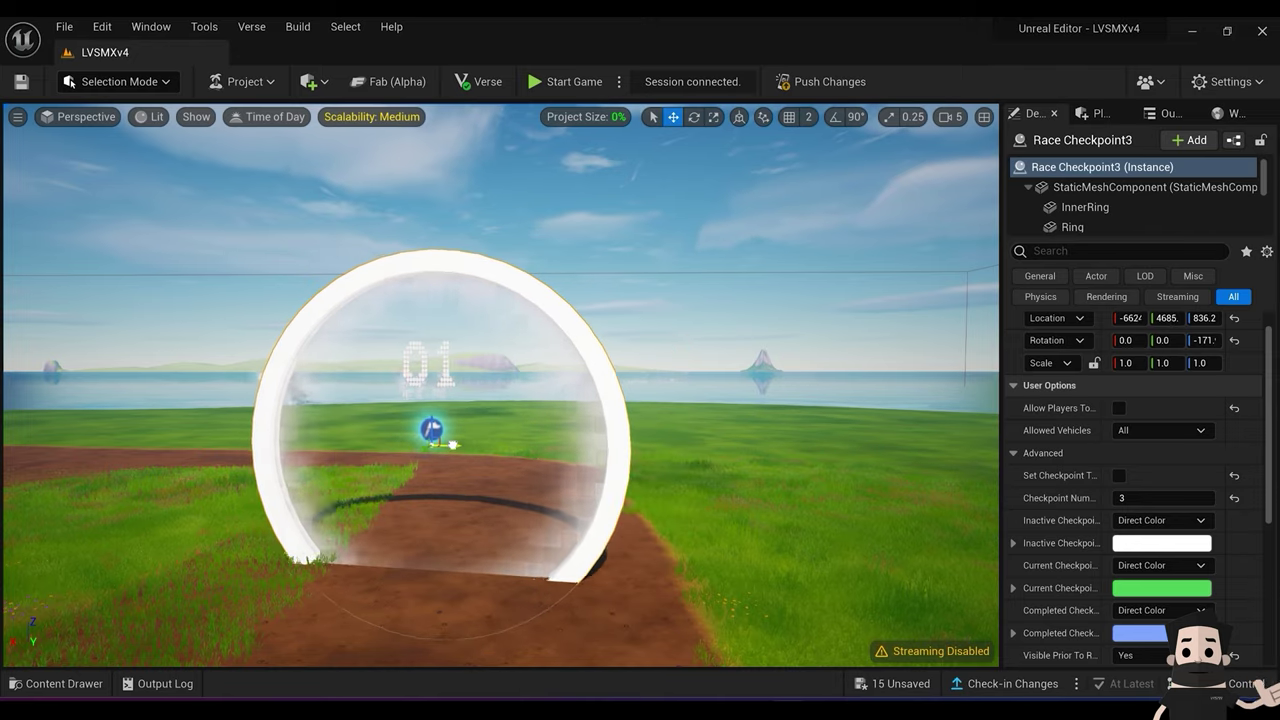
right_drag(554, 455, 372, 446)
right_drag(500, 400, 275, 402)
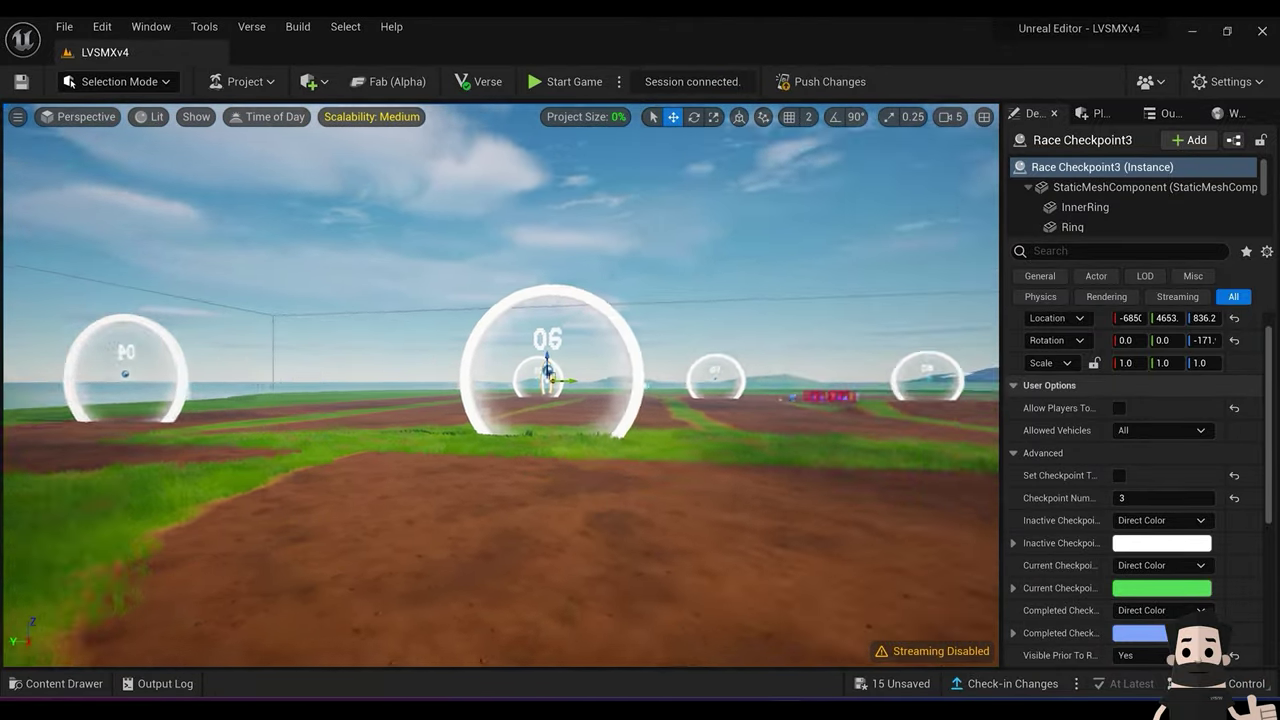
Step: Rotate the sixth checkpoint at the inner hairpin to about -616° so that it faces the driving direction
right_drag(500, 400, 855, 470)
right_drag(450, 435, 640, 375)
click(450, 435)
key(e)
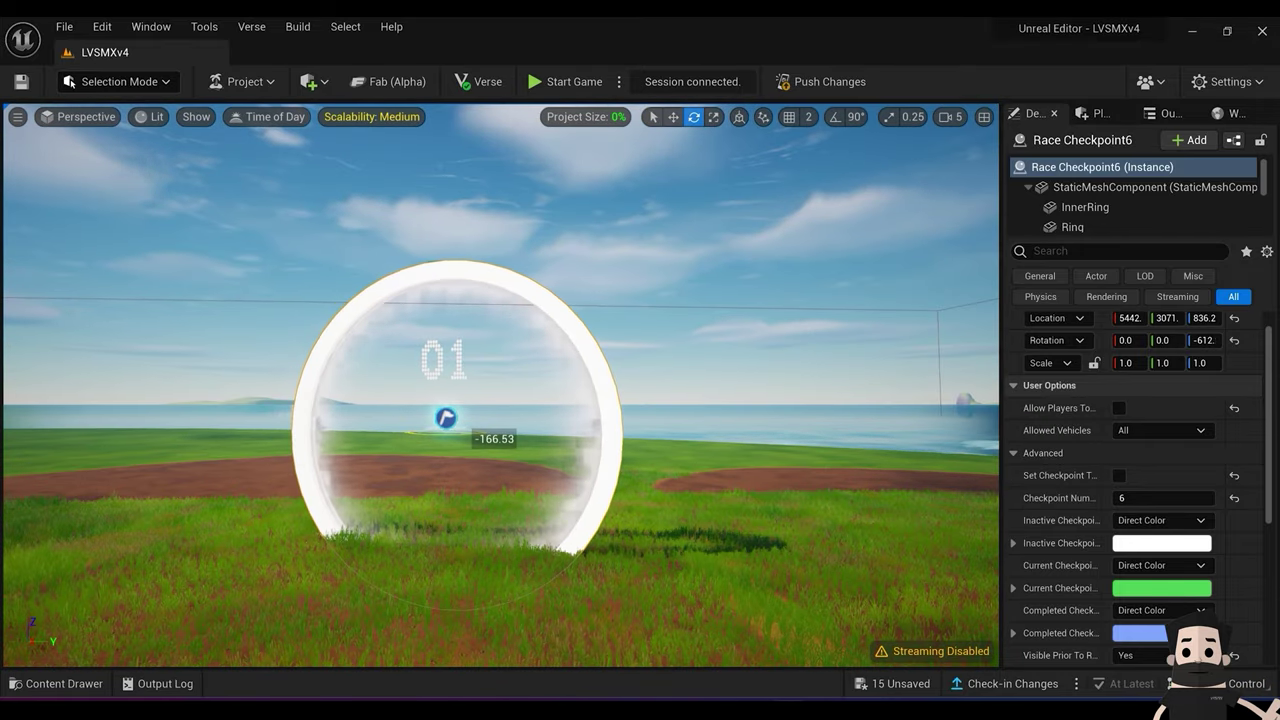
right_drag(419, 478, 450, 502)
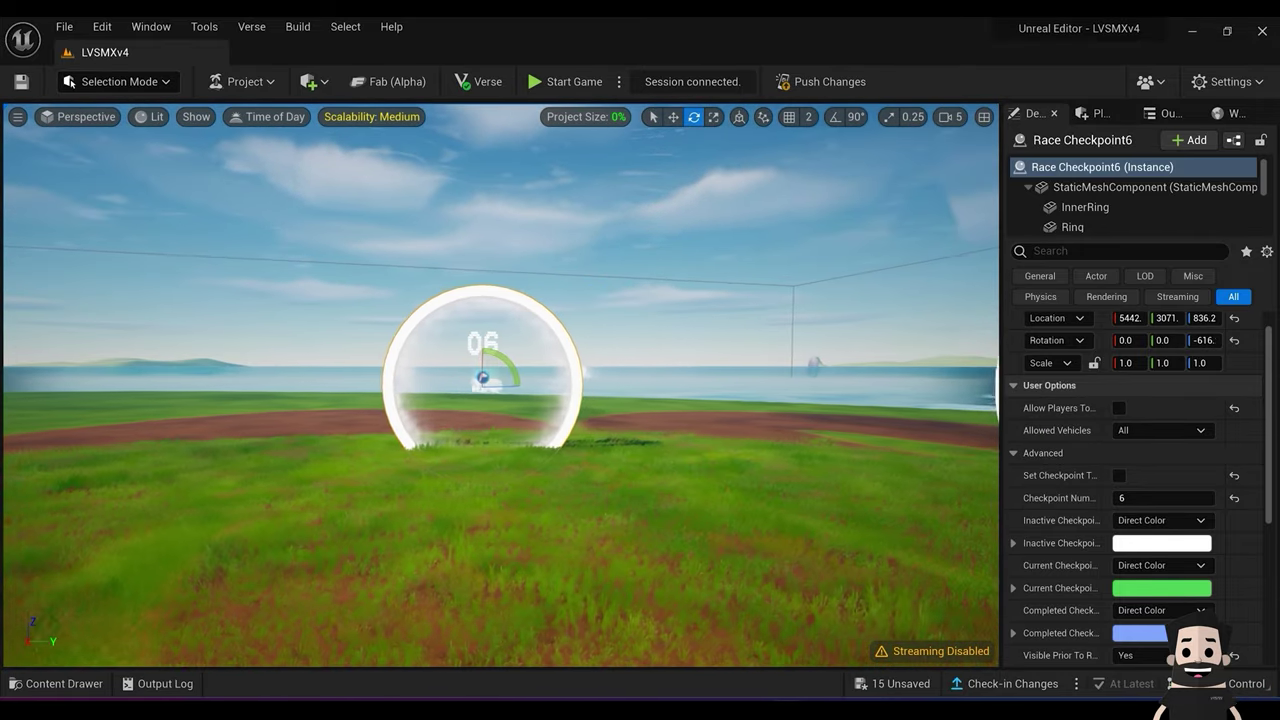
Step: Turn the eighth checkpoint toward the driving direction and rotate the ninth checkpoint to about -634°
right_drag(562, 350, 170, 355)
right_drag(630, 353, 650, 353)
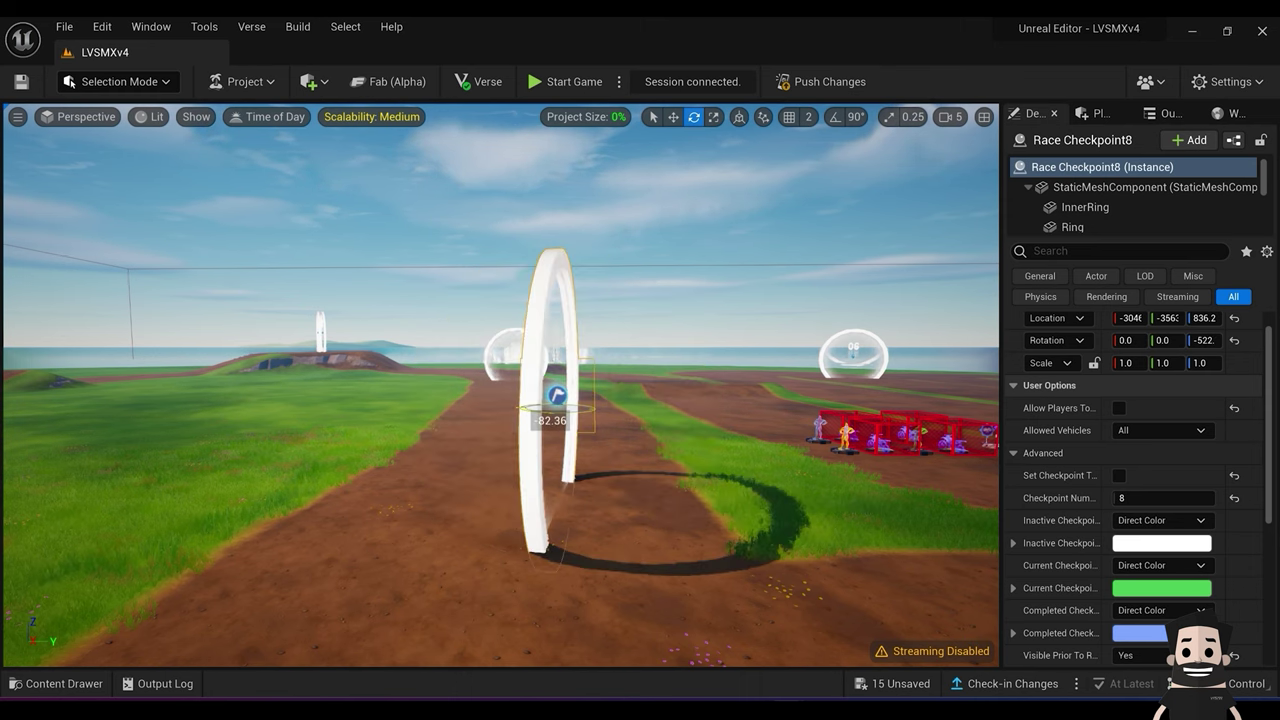
right_drag(650, 353, 655, 353)
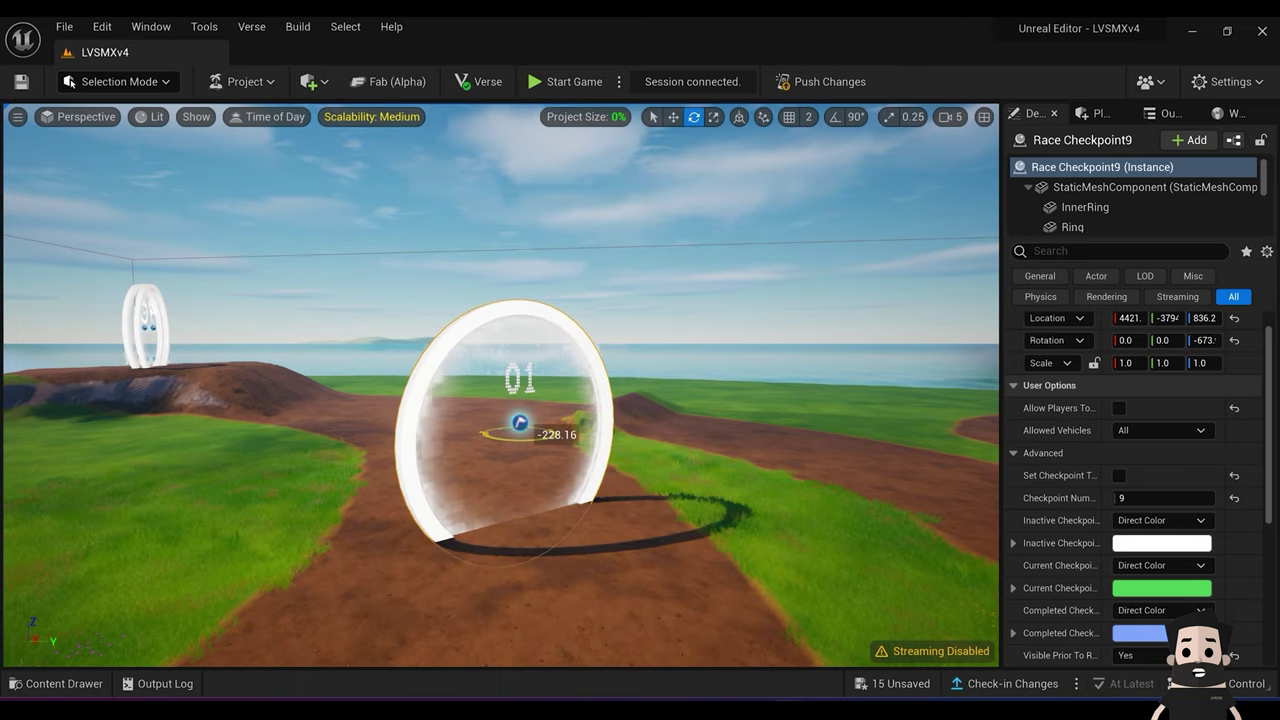
right_drag(520, 434, 450, 438)
right_drag(640, 353, 562, 395)
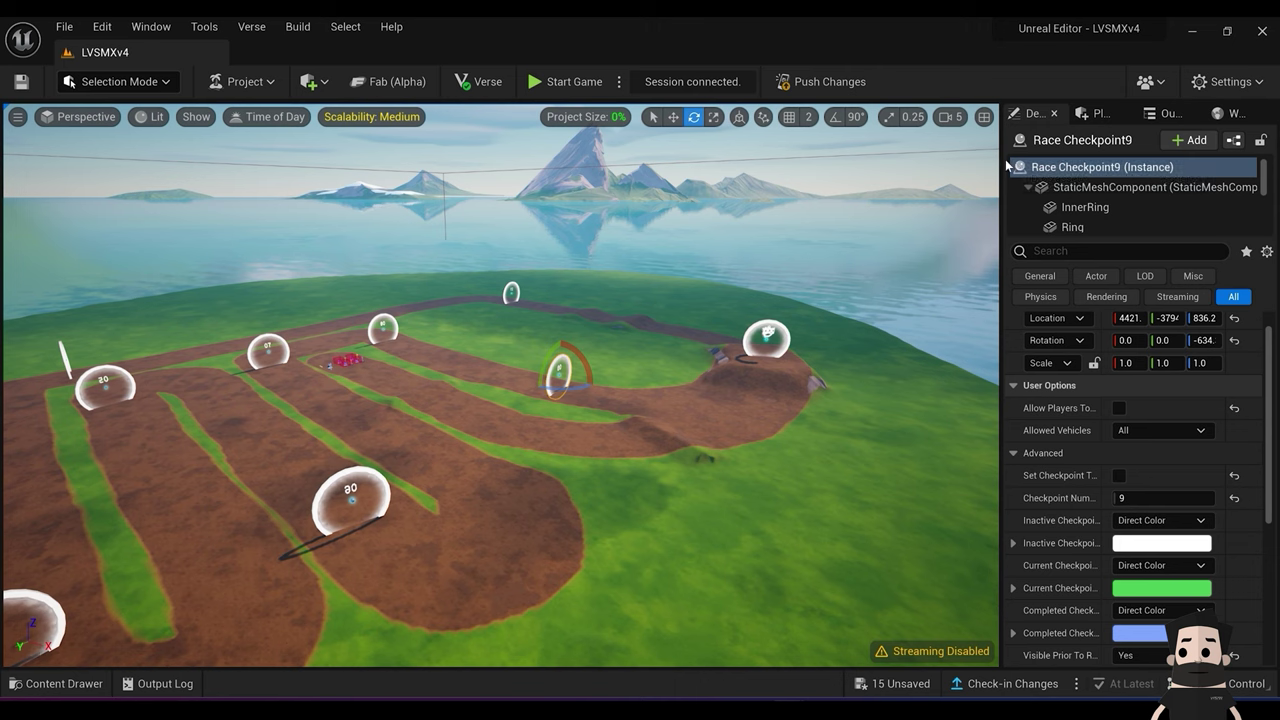
Step: Filter the level's actors by "check", select all ten race checkpoints, and set their scale to 2 on every axis
drag(1002, 165, 775, 150)
click(1070, 114)
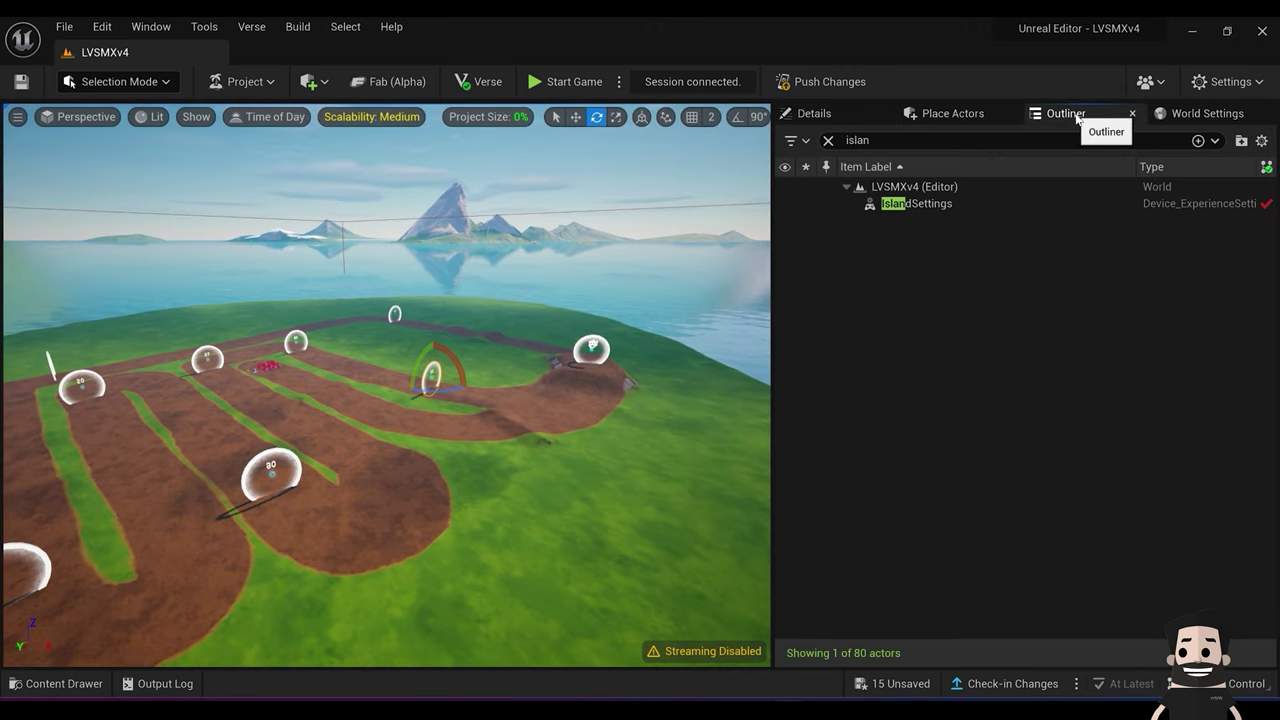
click(828, 140)
text(check)
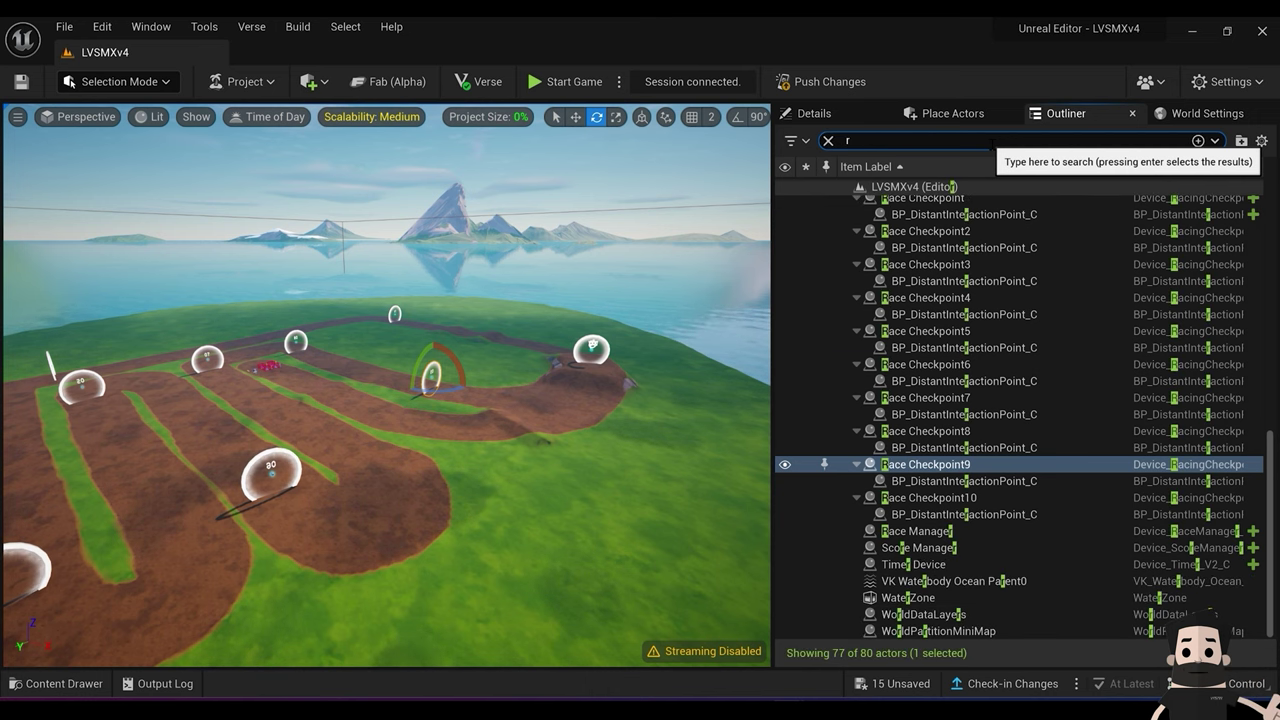
click(950, 203)
shift+click(975, 354)
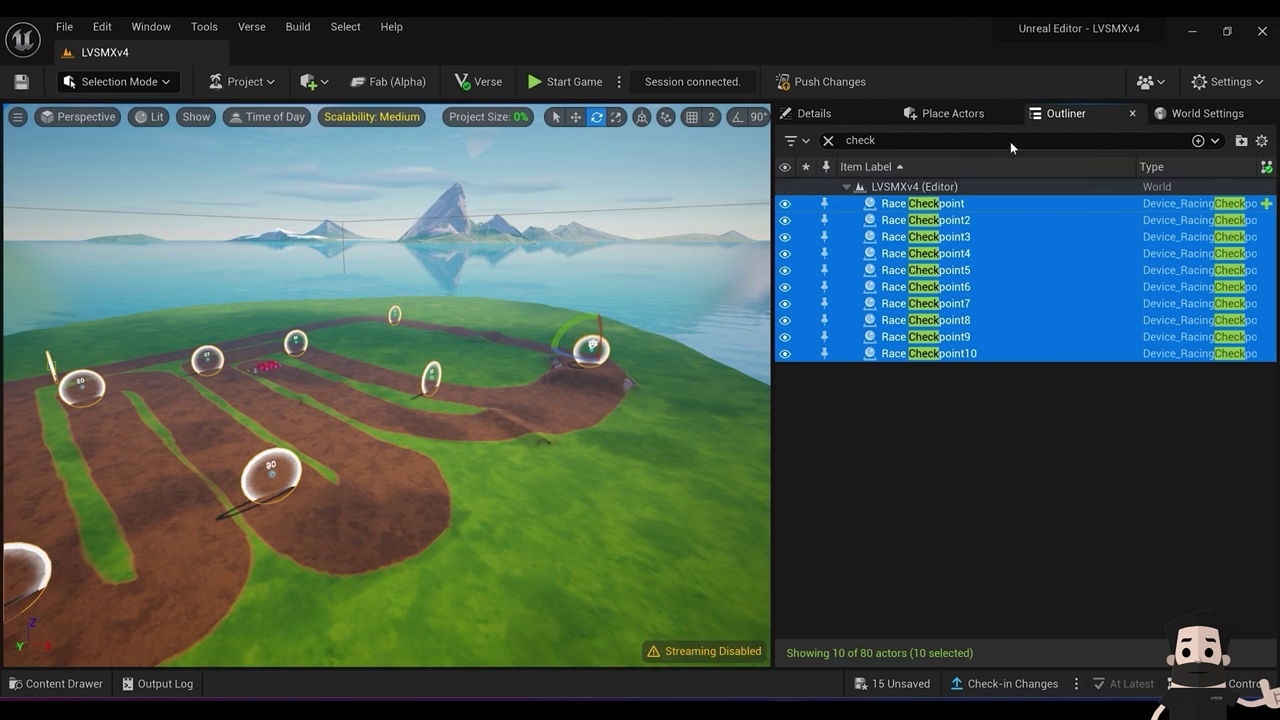
click(815, 113)
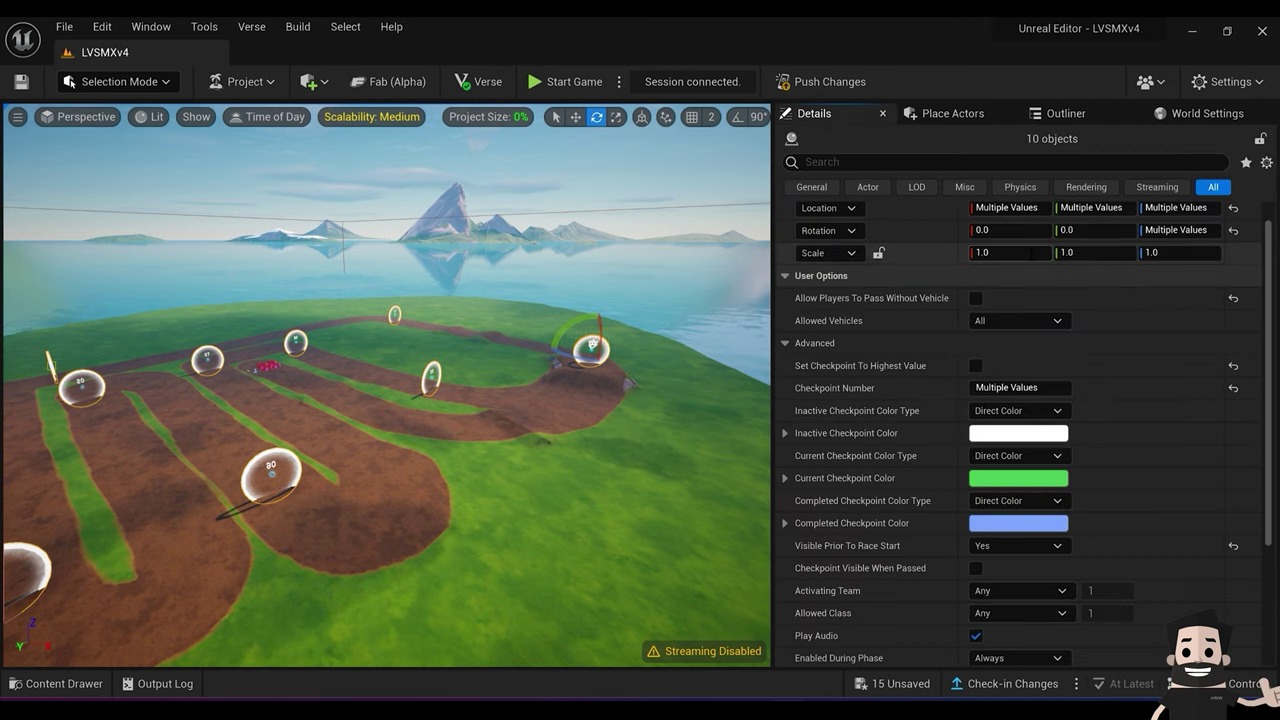
text(2)
key(Tab)
text(2)
key(Tab)
text(2)
key(Return)
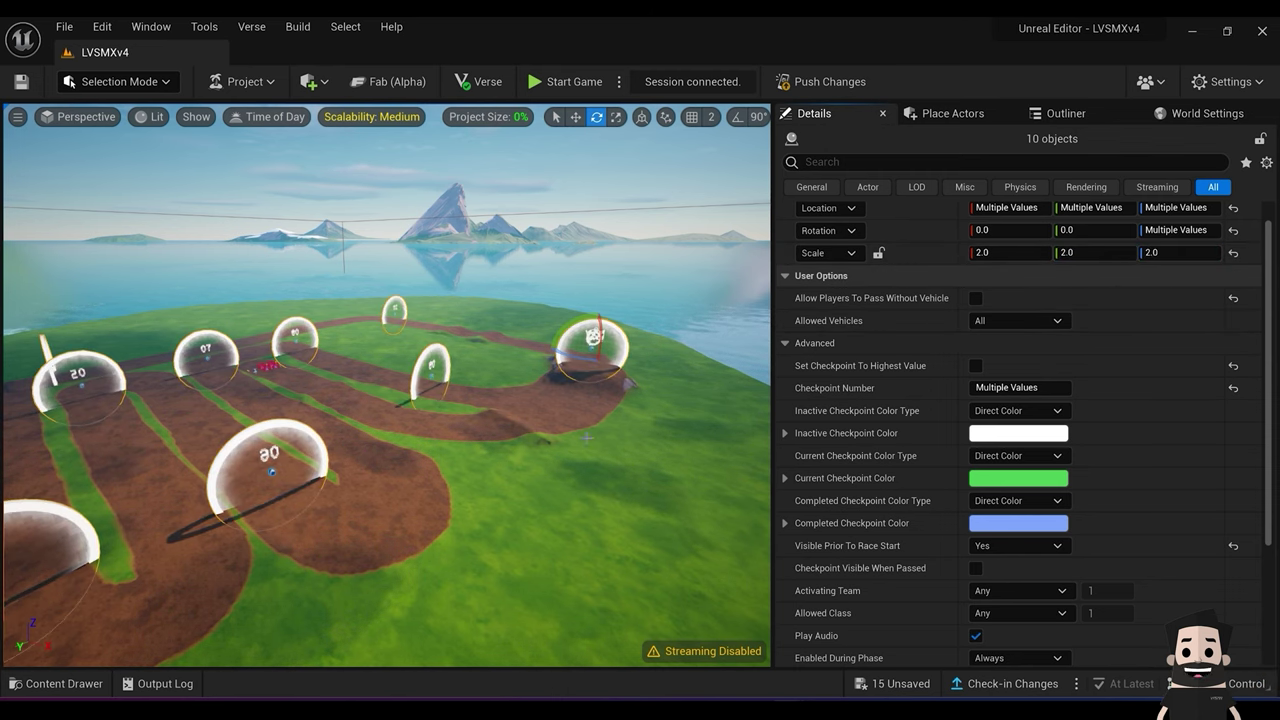
Step: Shift the enlarged fifth checkpoint to about X -3347, Y 4308, height 819, and nudge the fourth checkpoint at the first hairpin
right_drag(587, 437, 260, 343)
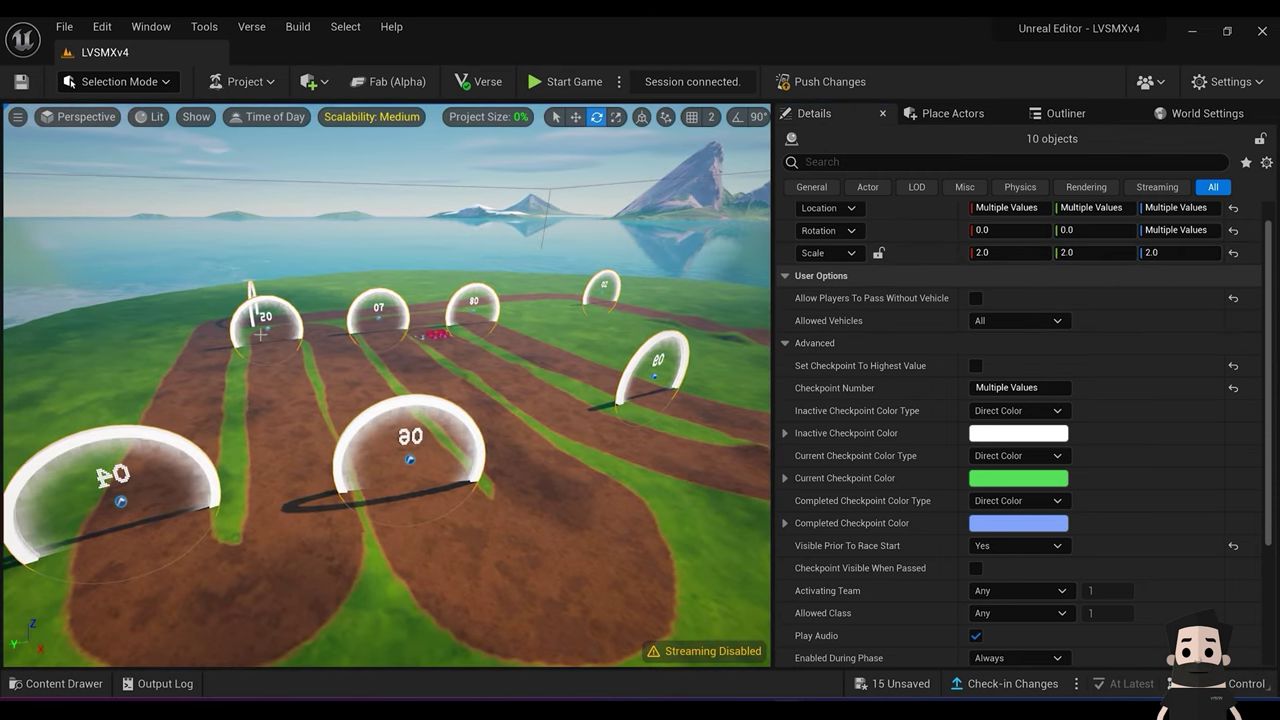
click(300, 317)
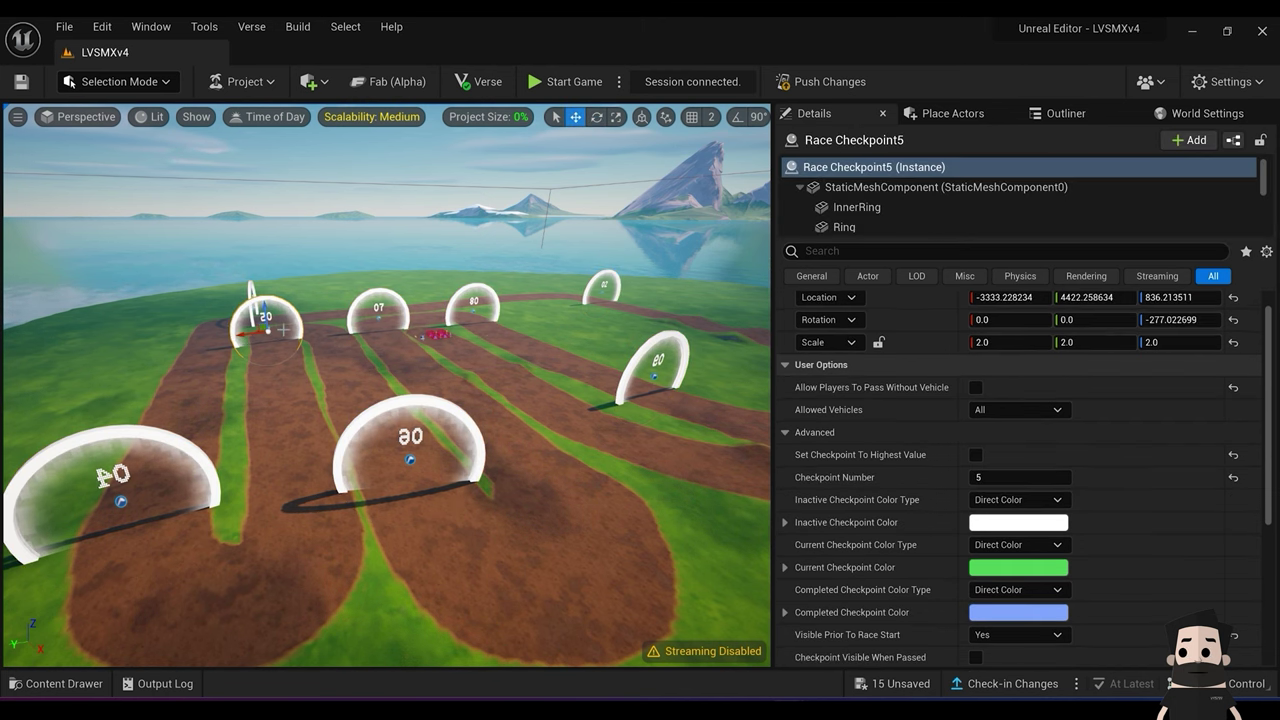
right_drag(254, 332, 278, 332)
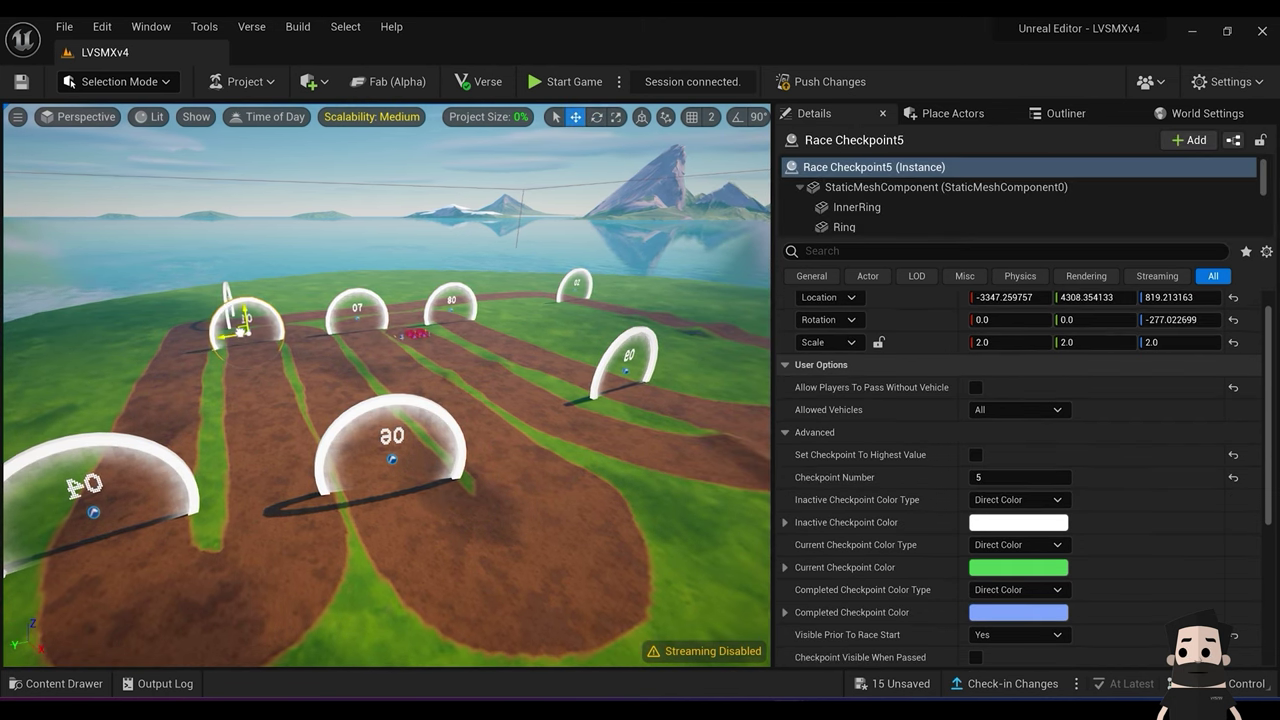
right_drag(110, 435, 112, 435)
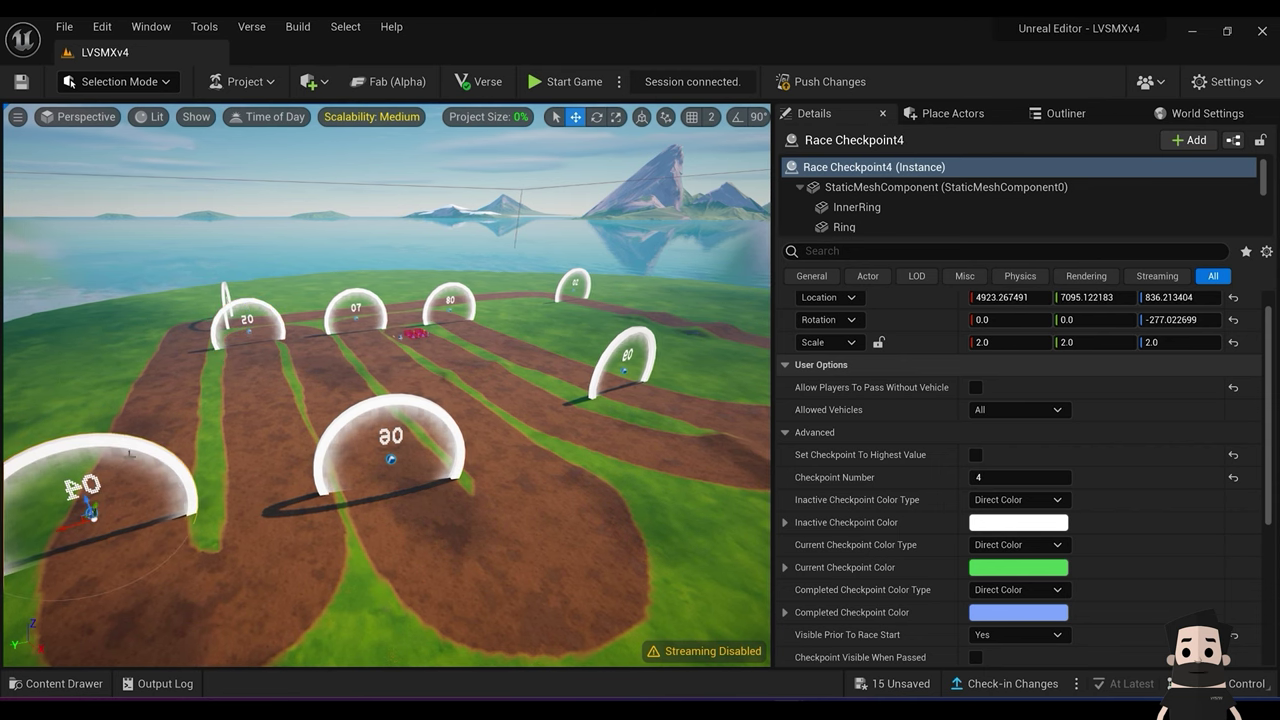
drag(92, 521, 104, 518)
right_drag(300, 480, 550, 412)
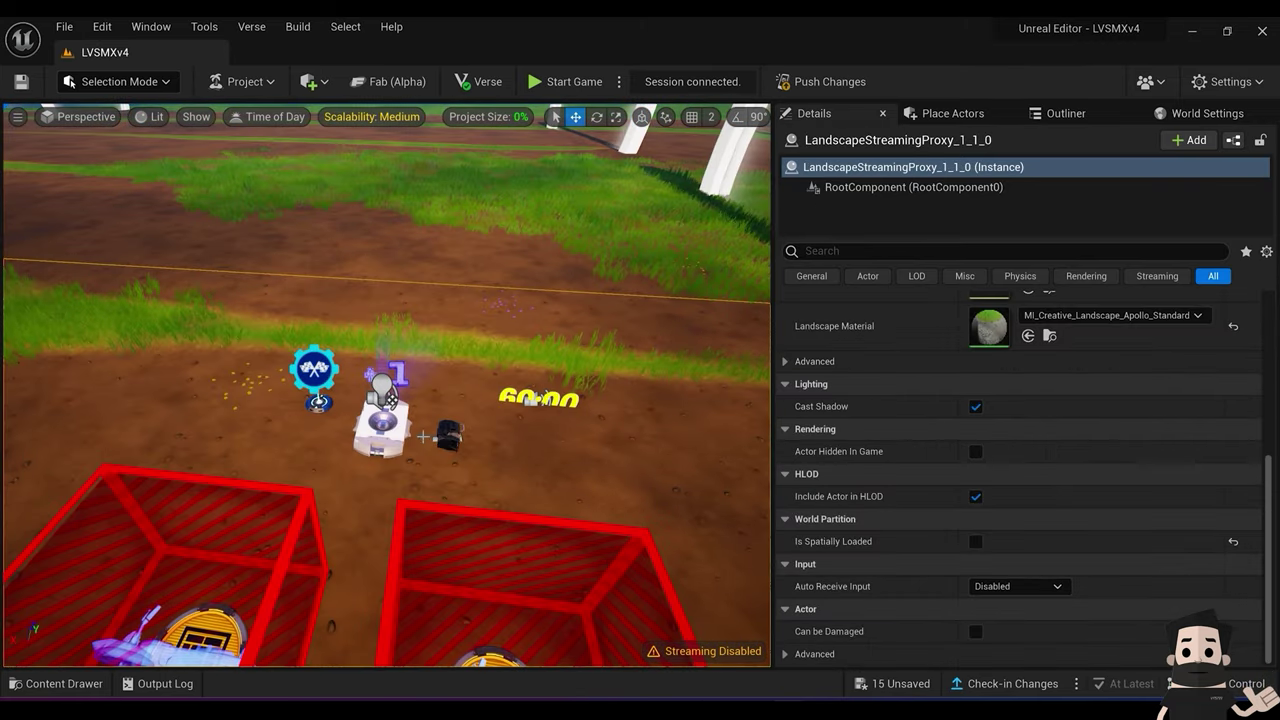
Step: Select the Score Manager and extend its Activate function list to ten array elements
click(425, 436)
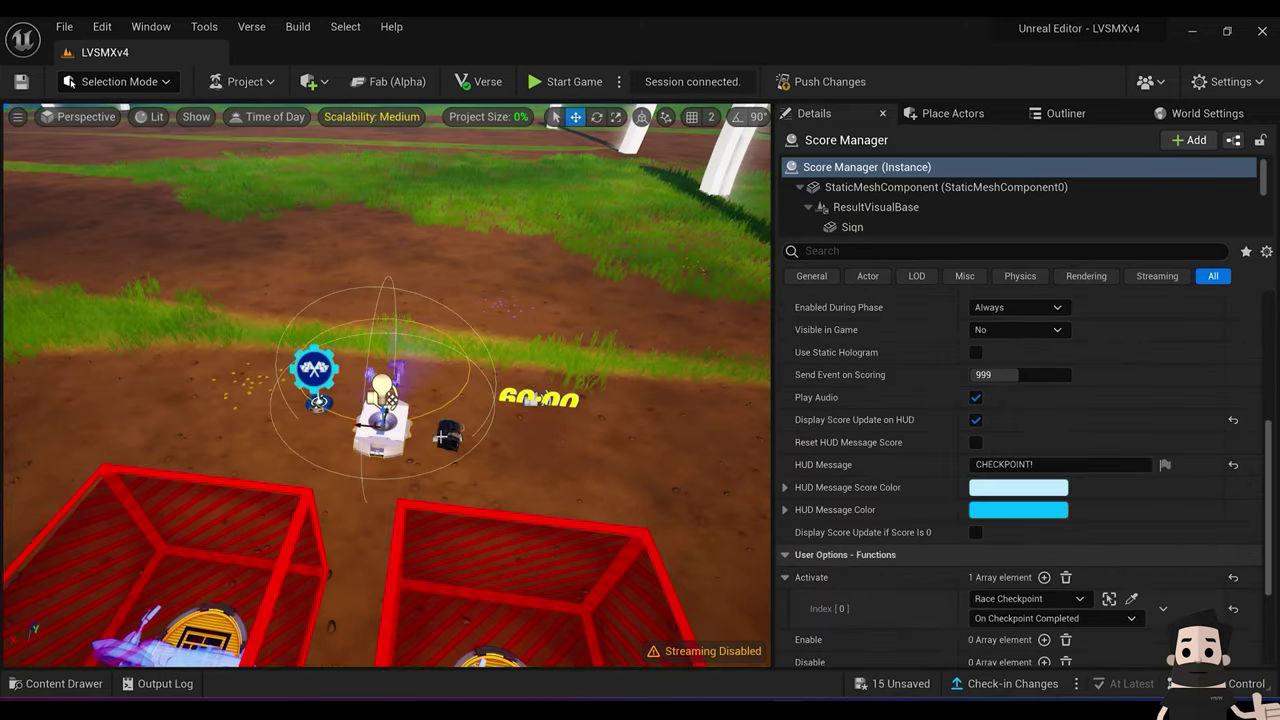
click(596, 440)
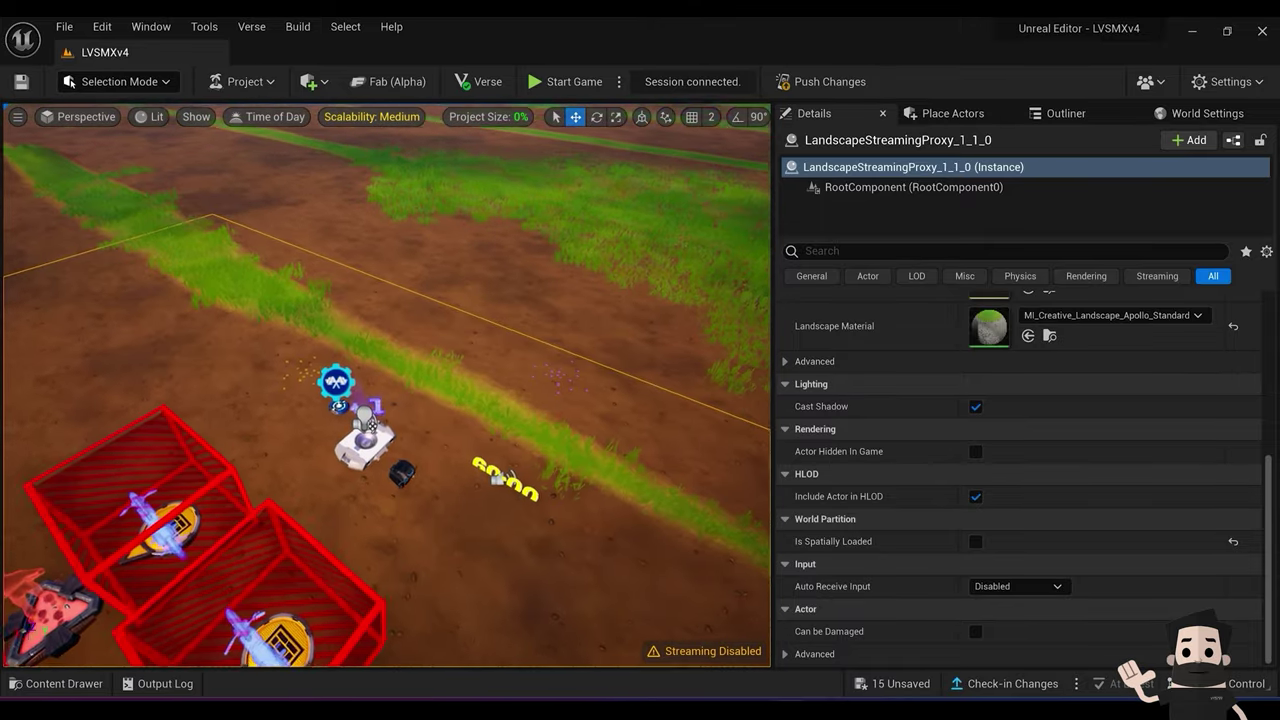
click(391, 453)
right_drag(391, 453, 522, 451)
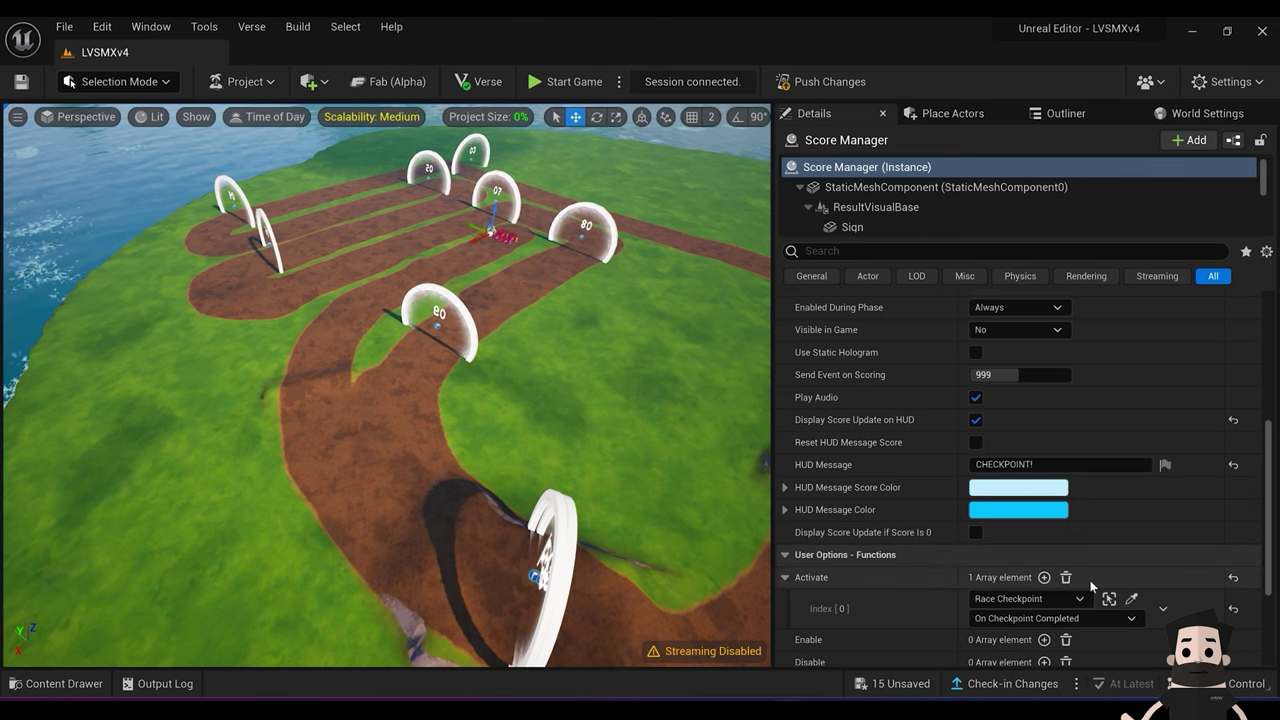
scroll(1100, 590, down, 3)
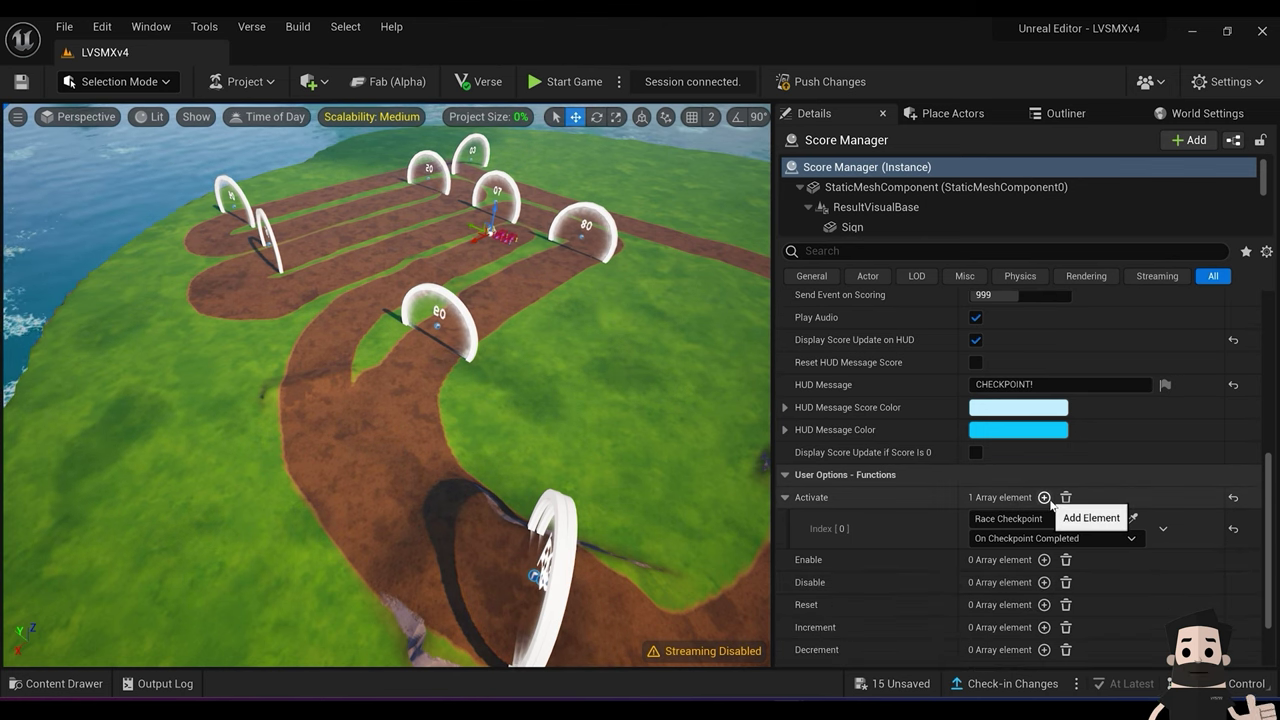
click(1046, 498)
click(1047, 498)
click(1048, 498)
click(1048, 498)
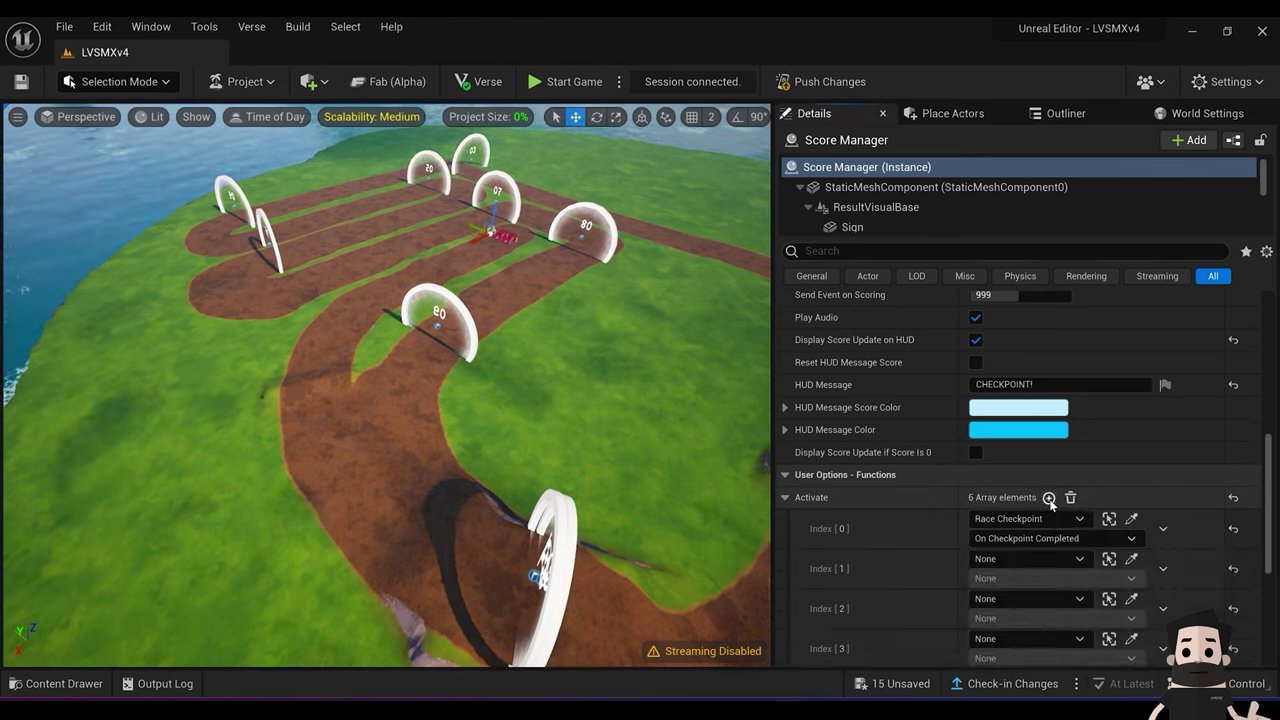
click(1049, 498)
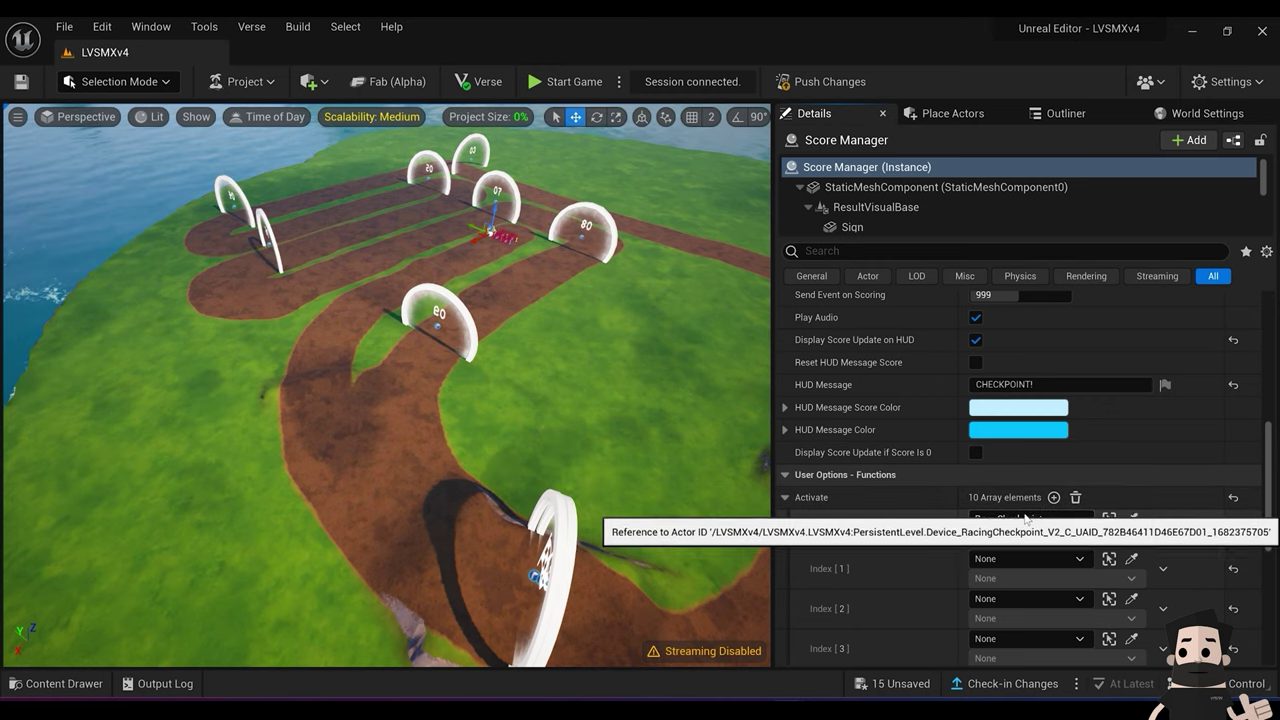
scroll(1033, 542, down, 2)
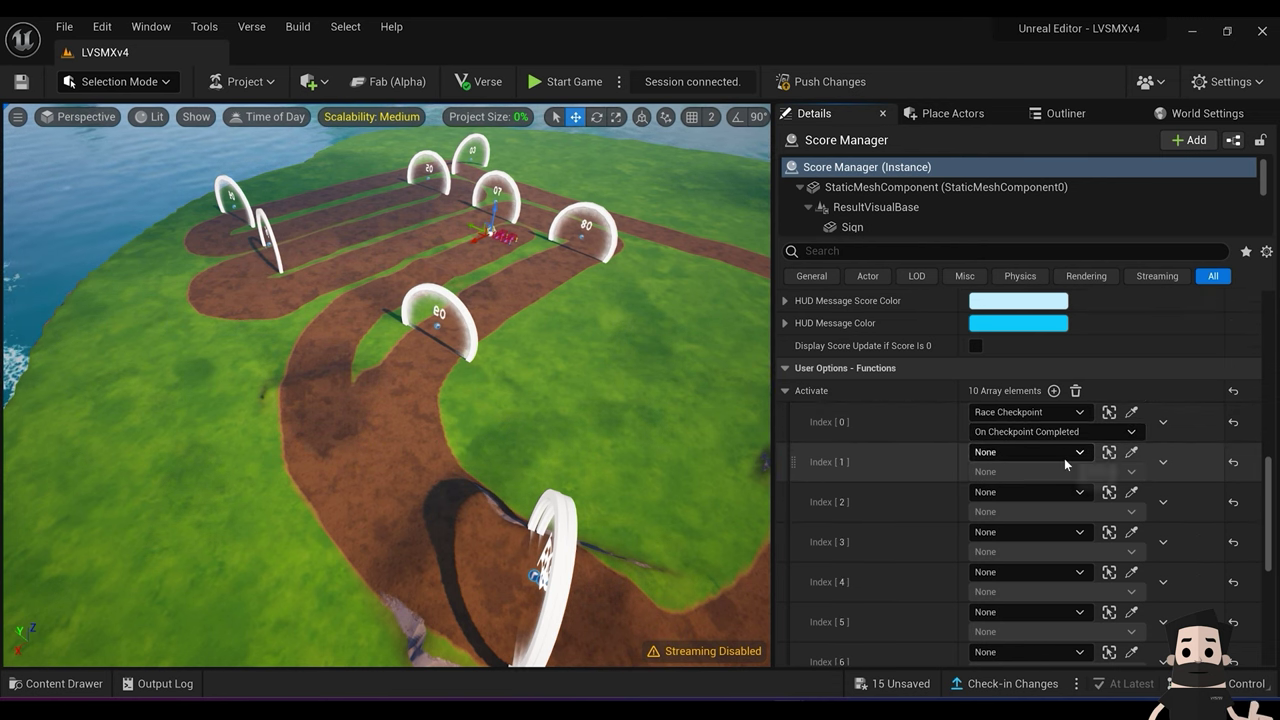
Step: Pick Race Checkpoint2 and Race Checkpoint3 from the scene for indexes 1 and 2 of the Score Manager's Activate list
right_drag(560, 400, 600, 295)
right_drag(350, 290, 185, 363)
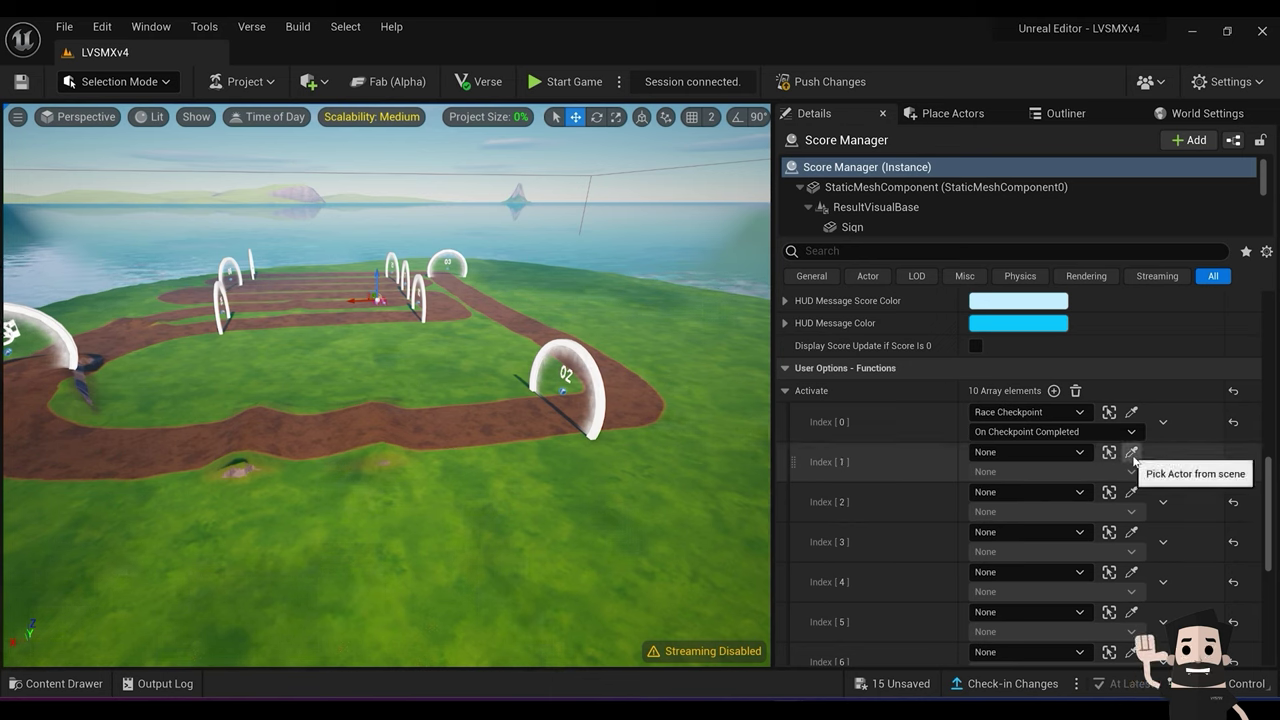
click(1132, 455)
click(600, 365)
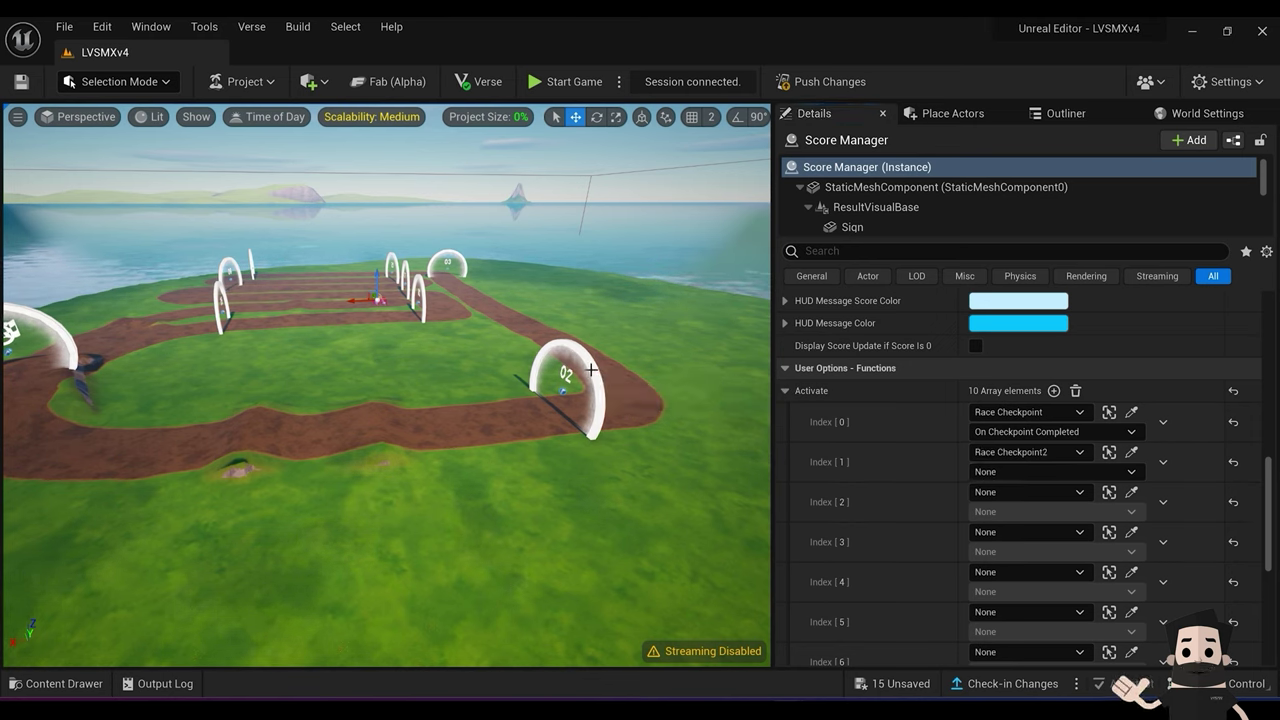
click(1132, 492)
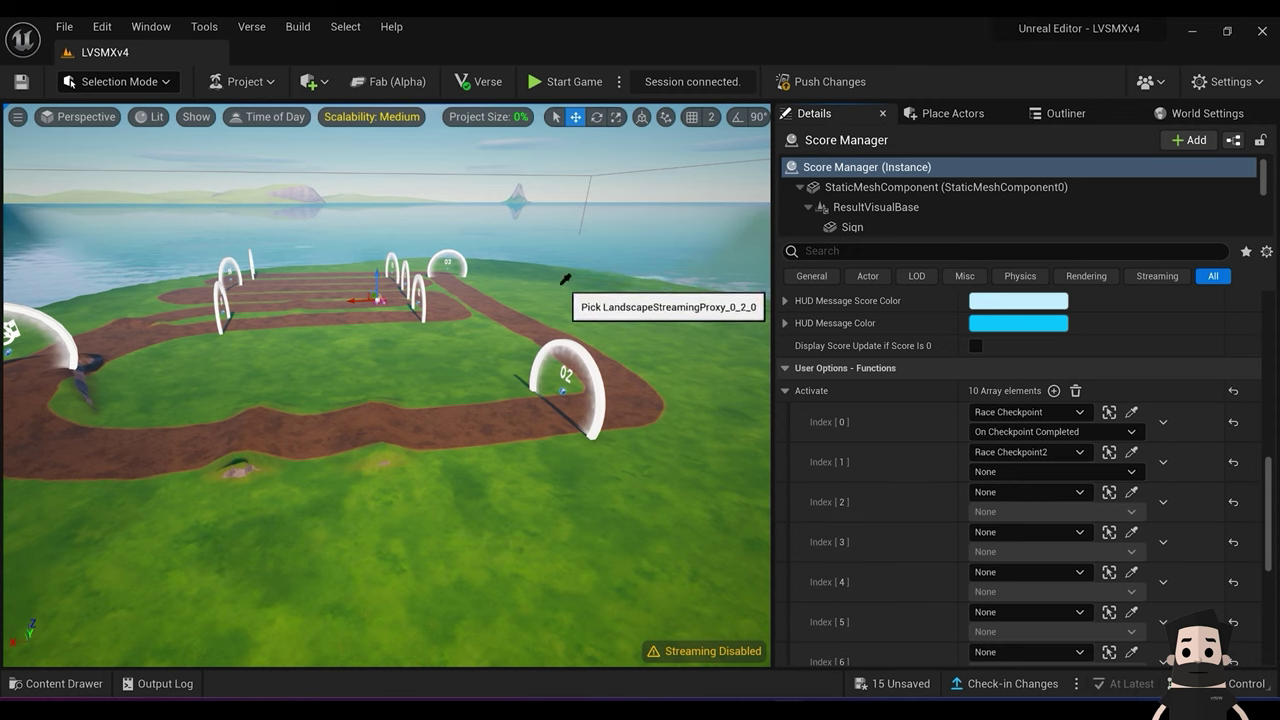
click(459, 252)
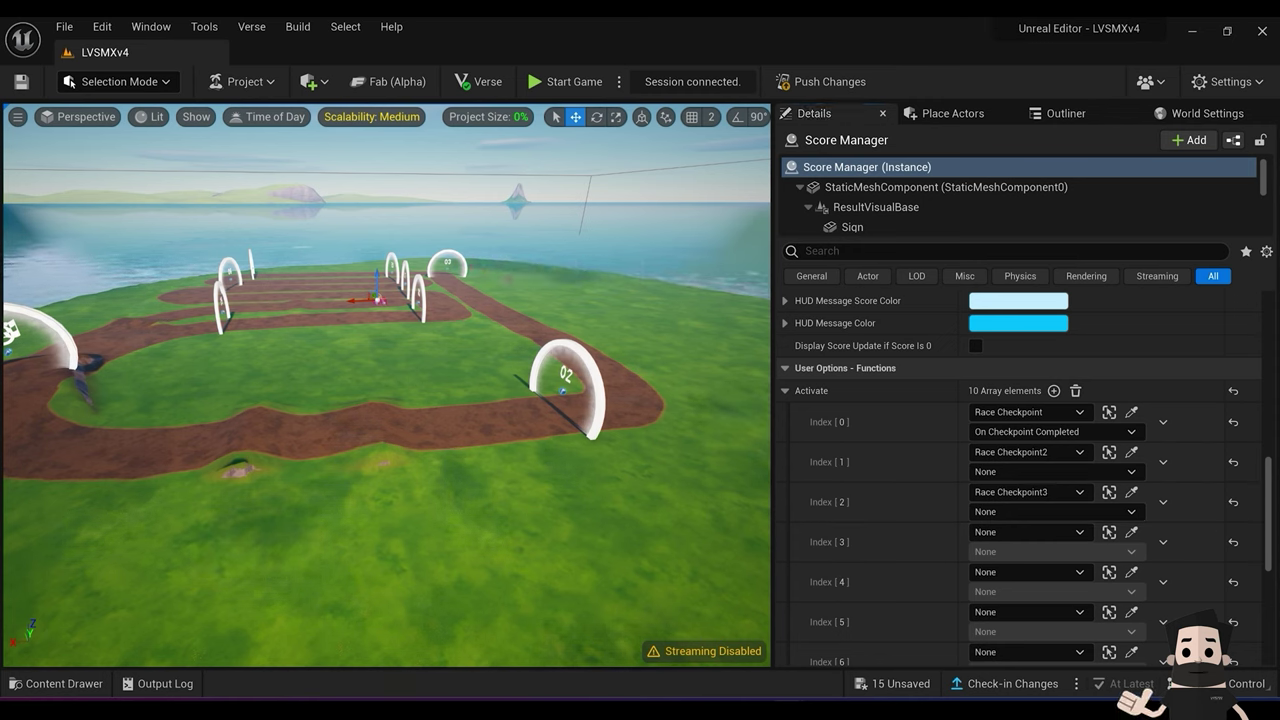
Step: Pick Race Checkpoint4, Race Checkpoint5 and Race Checkpoint6 from the scene for Activate indexes 3, 4 and 5
click(1132, 532)
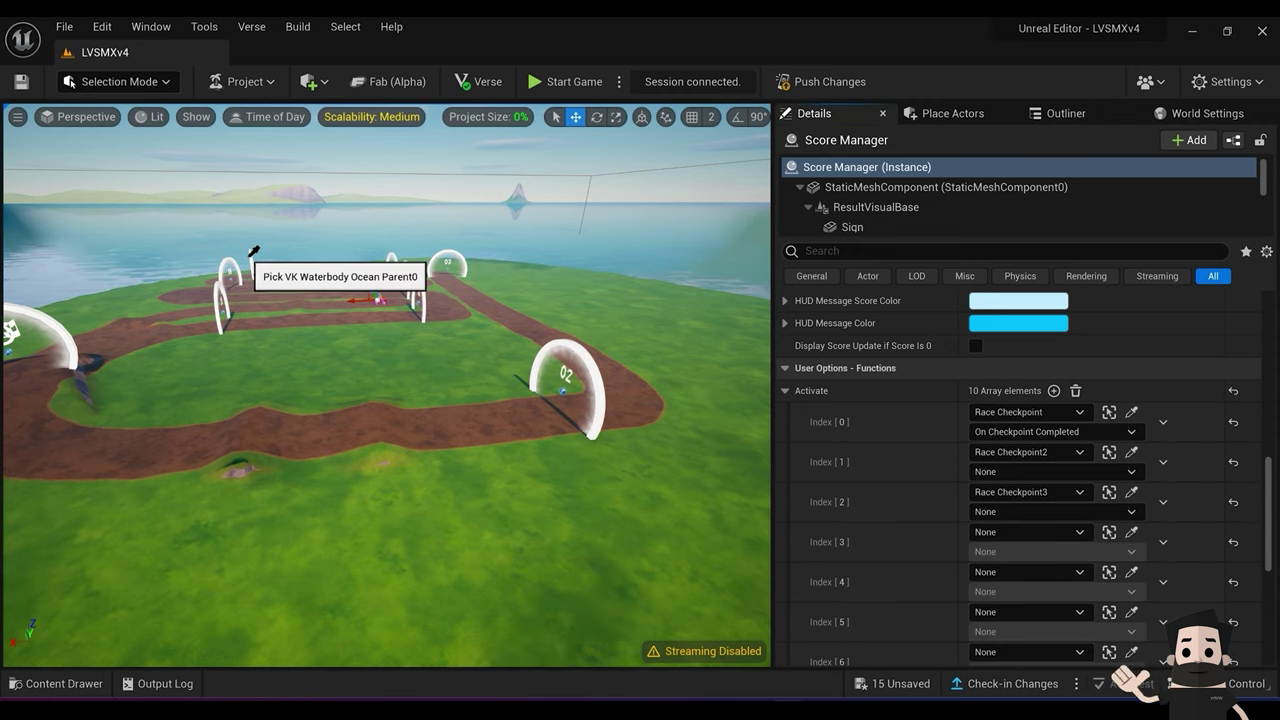
click(252, 252)
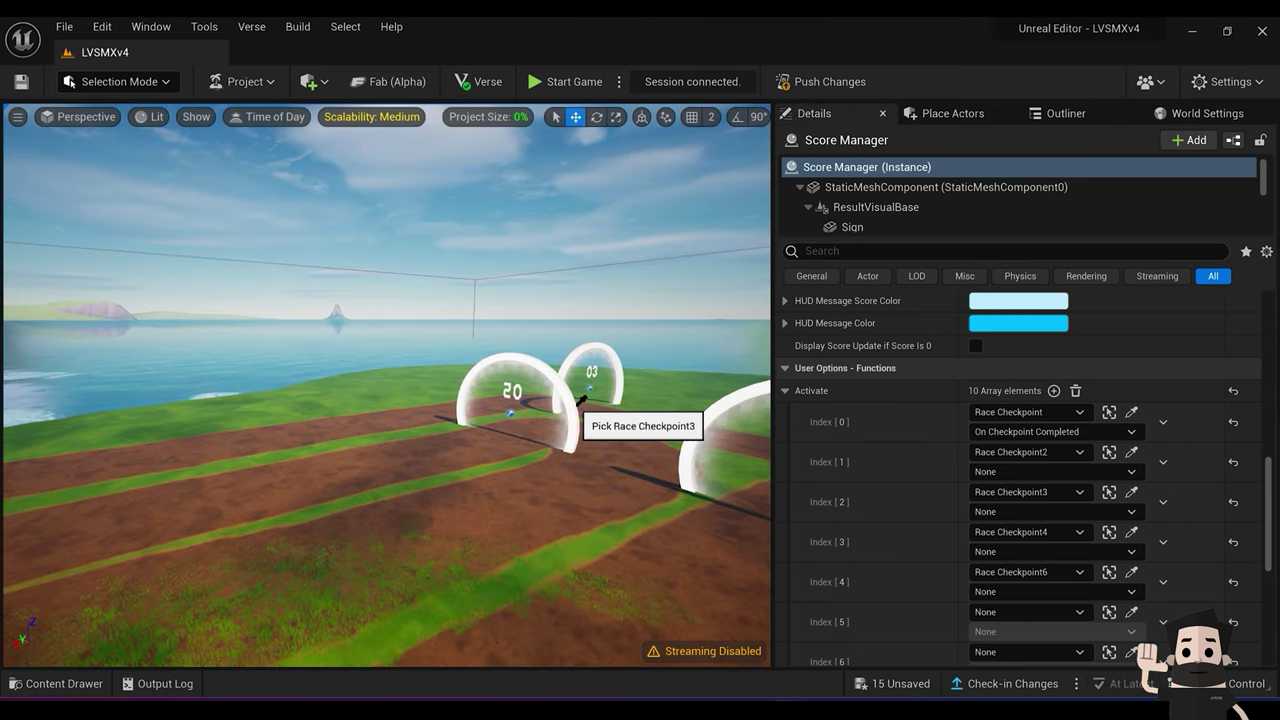
click(712, 440)
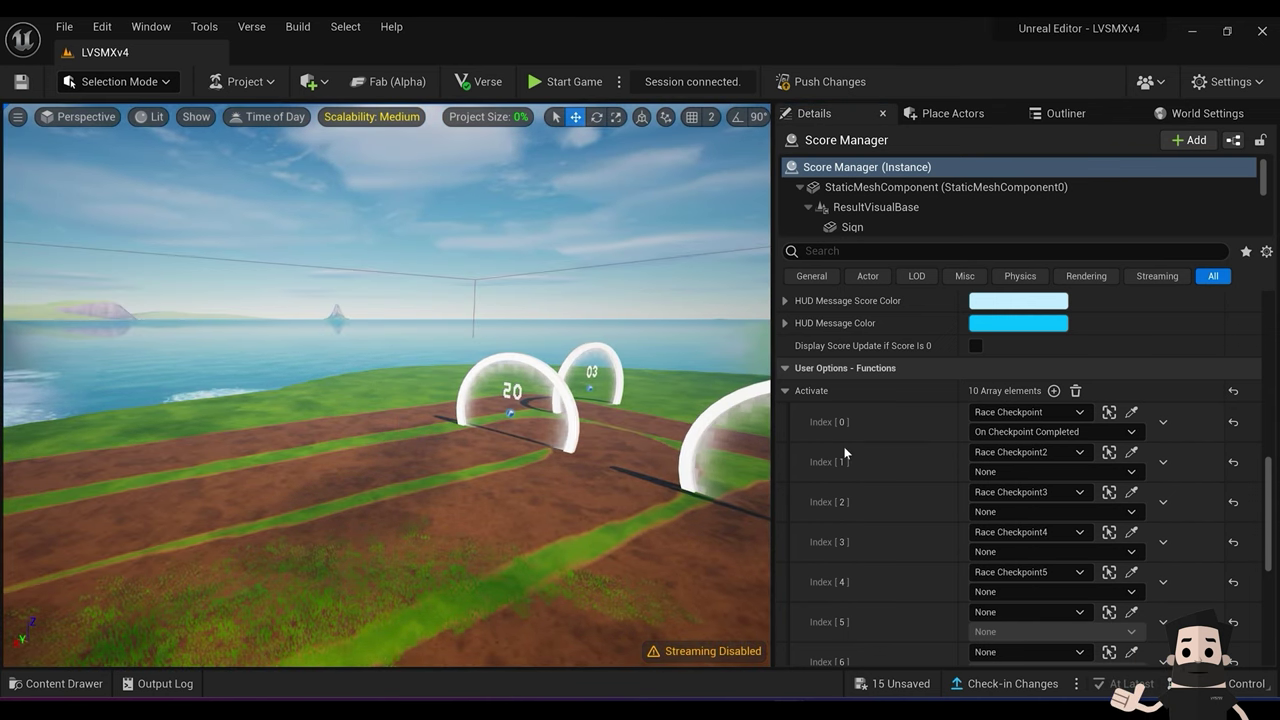
click(1131, 612)
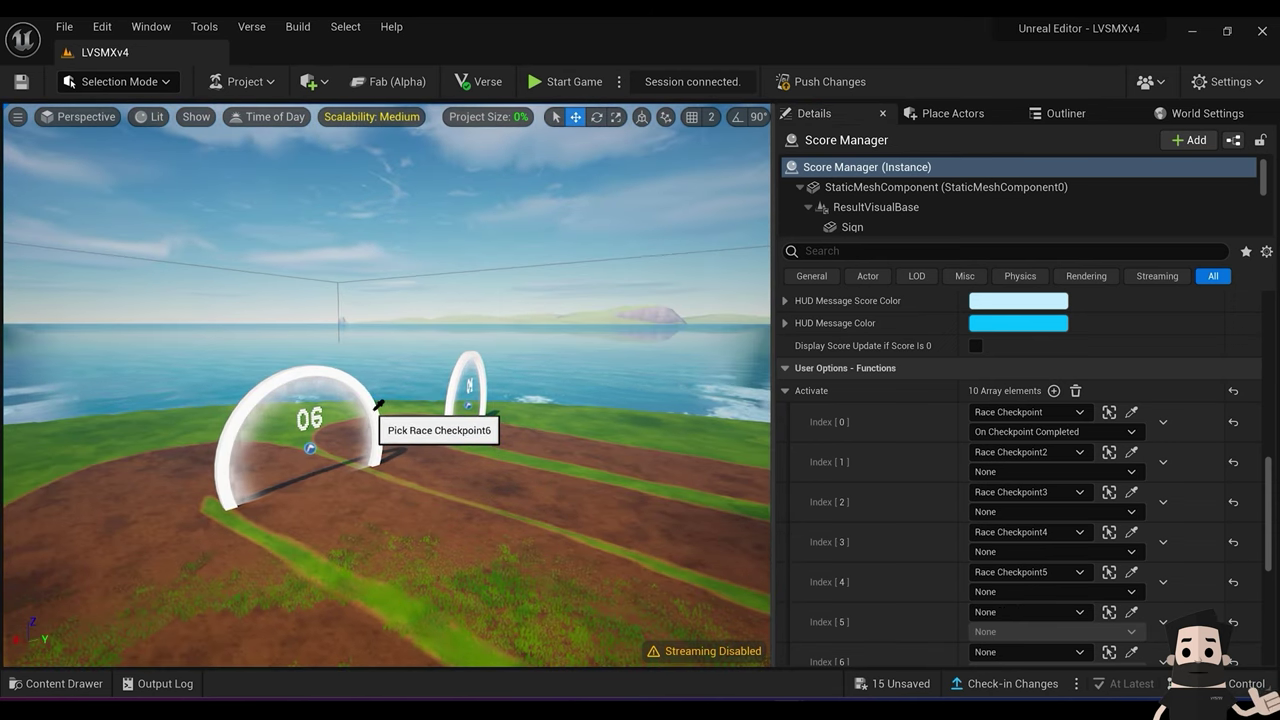
click(378, 404)
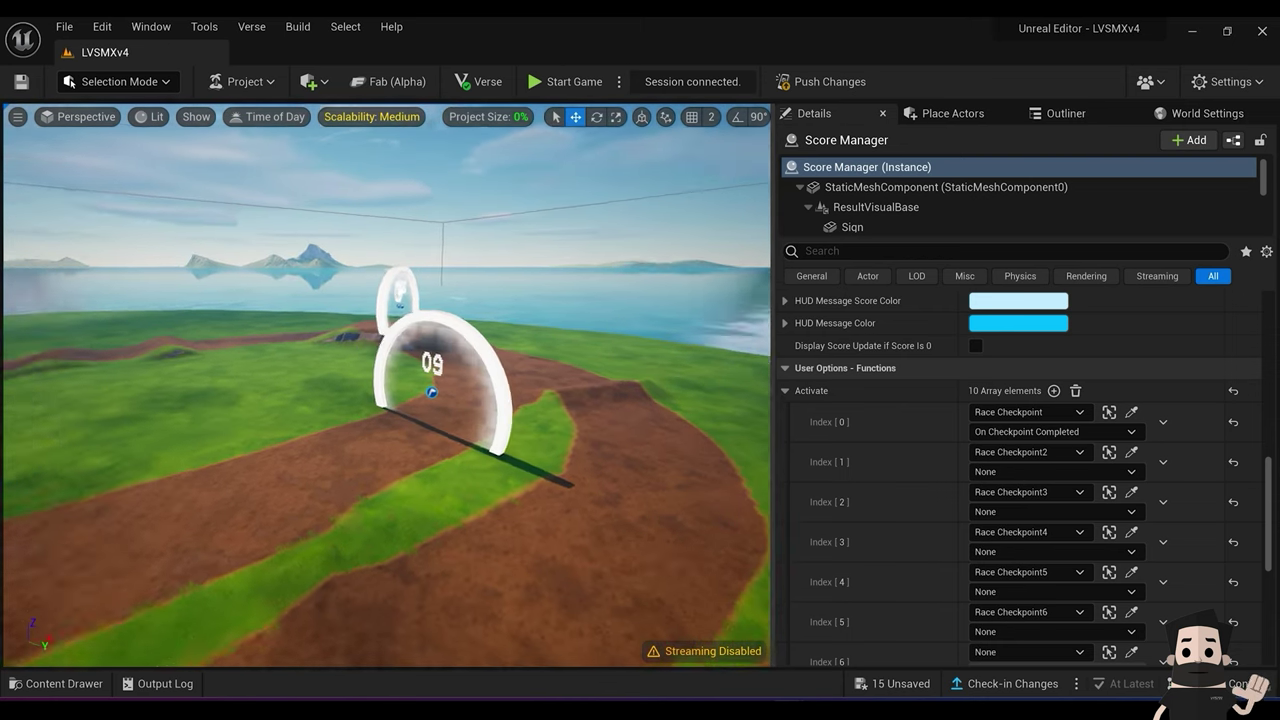
Step: Pick Race Checkpoint7 from the scene for index 6 of the Activate list
right_drag(595, 447, 445, 445)
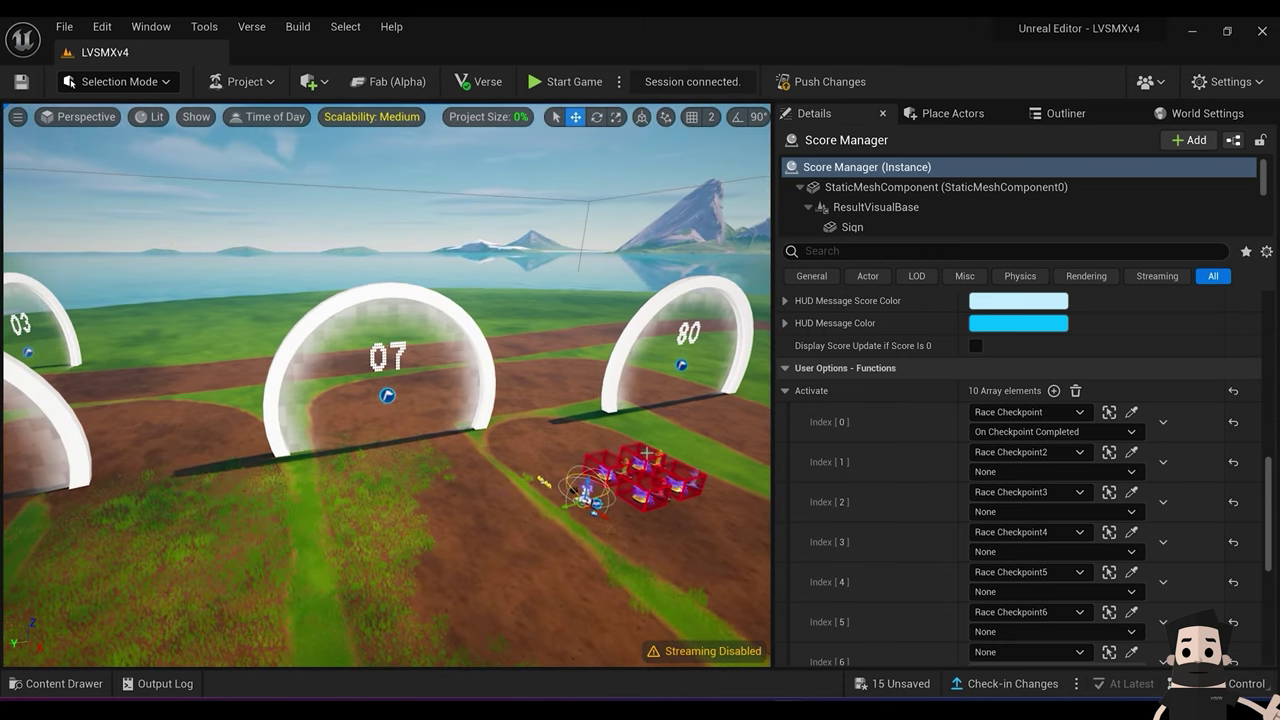
scroll(1131, 575, down, 2)
click(1131, 572)
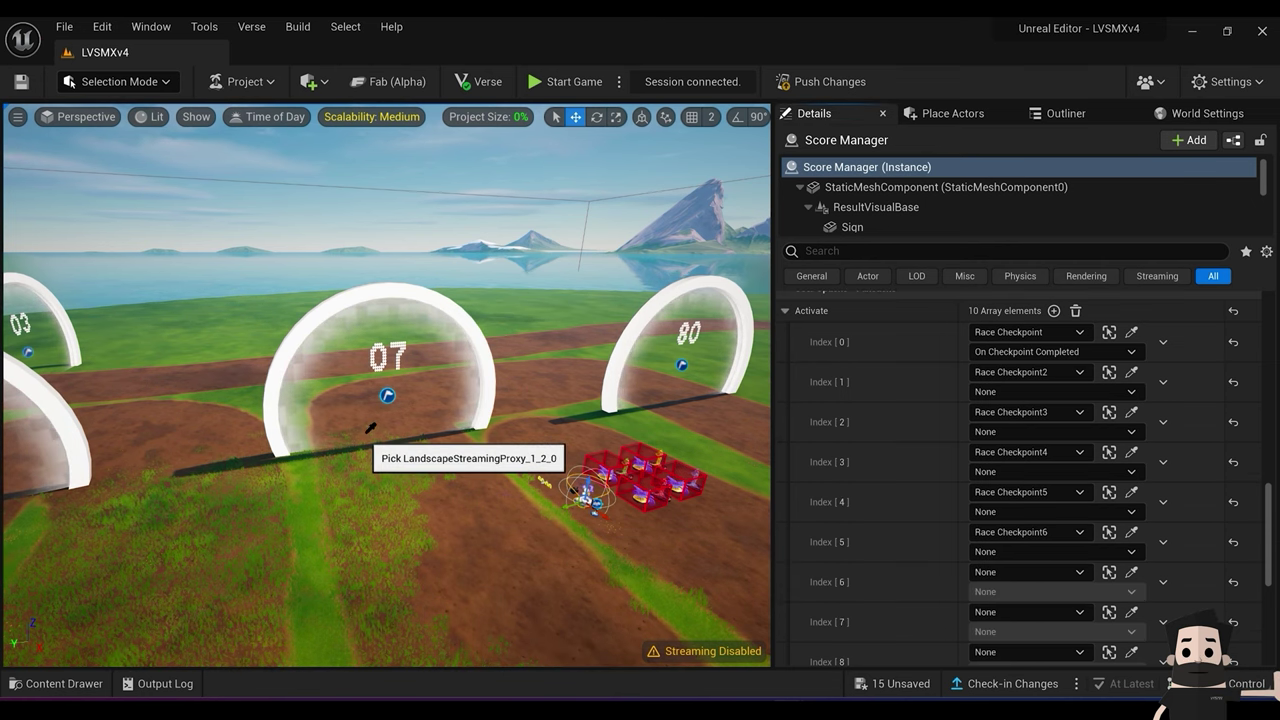
click(269, 392)
right_drag(269, 392, 505, 370)
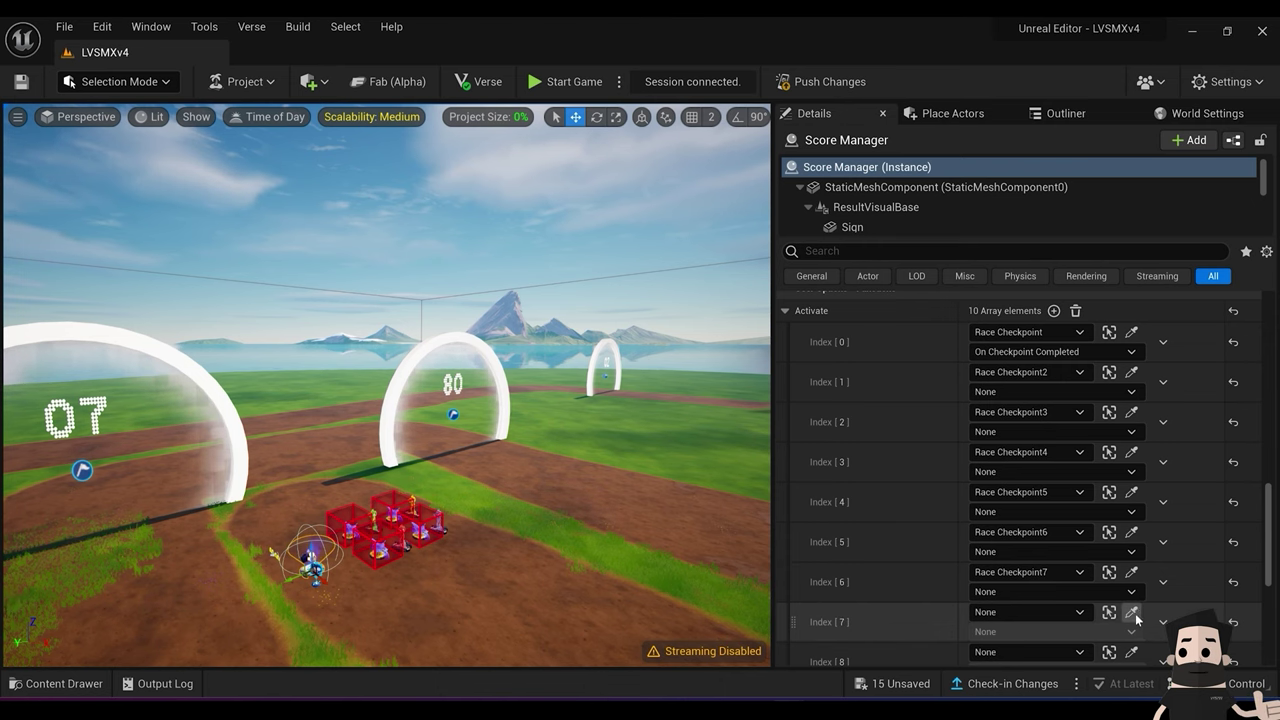
Step: Pick Race Checkpoint8 from the scene for index 7 of the Activate list
click(1131, 612)
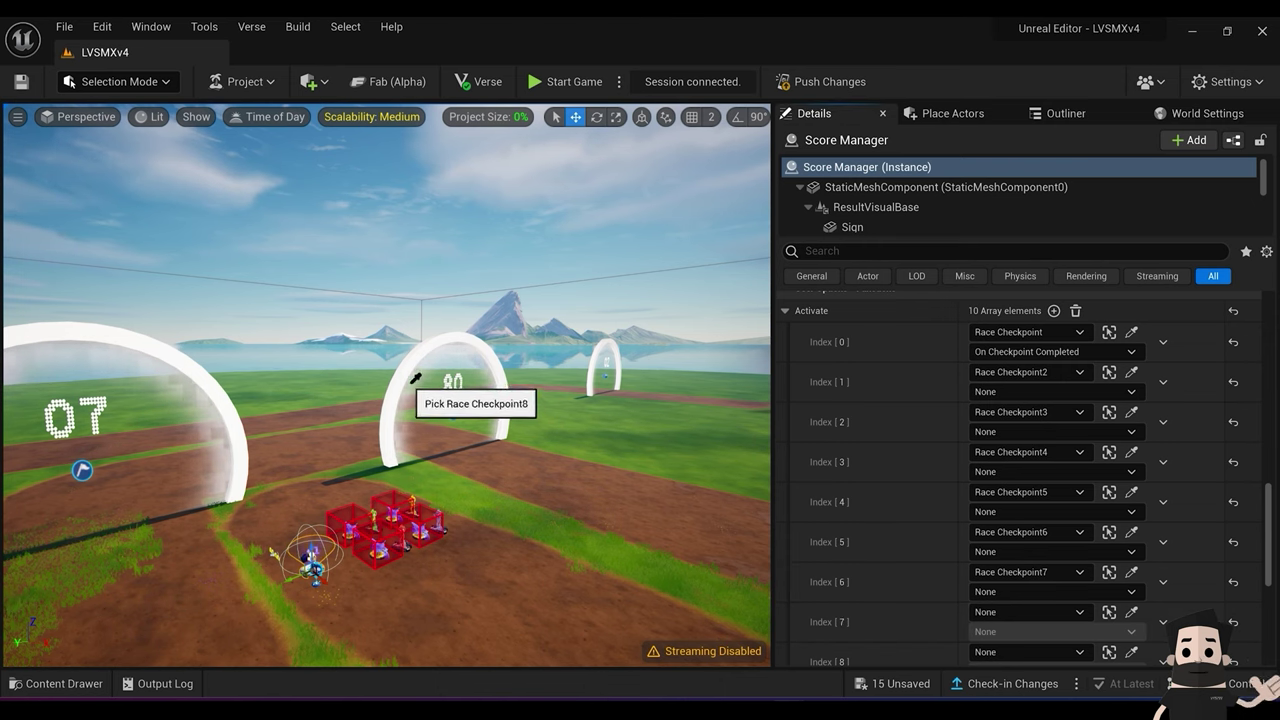
click(406, 383)
right_drag(406, 383, 390, 383)
Step: Set index 7 of the Activate list to Race Checkpoint9 by picking it from the scene
click(1131, 612)
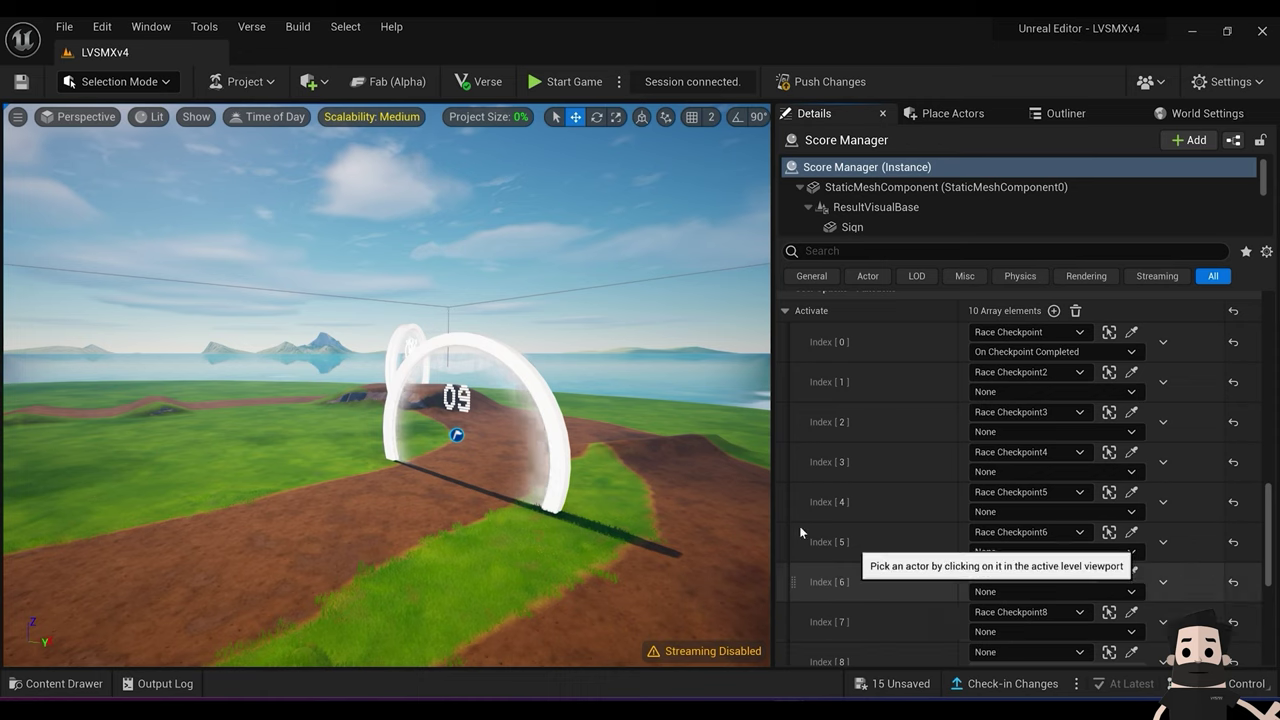
click(556, 430)
right_drag(500, 410, 430, 472)
Step: Assign Race Checkpoint10 to index 8 of the Activate list and remove the unused index 9
click(1131, 652)
click(688, 430)
scroll(912, 562, down, 5)
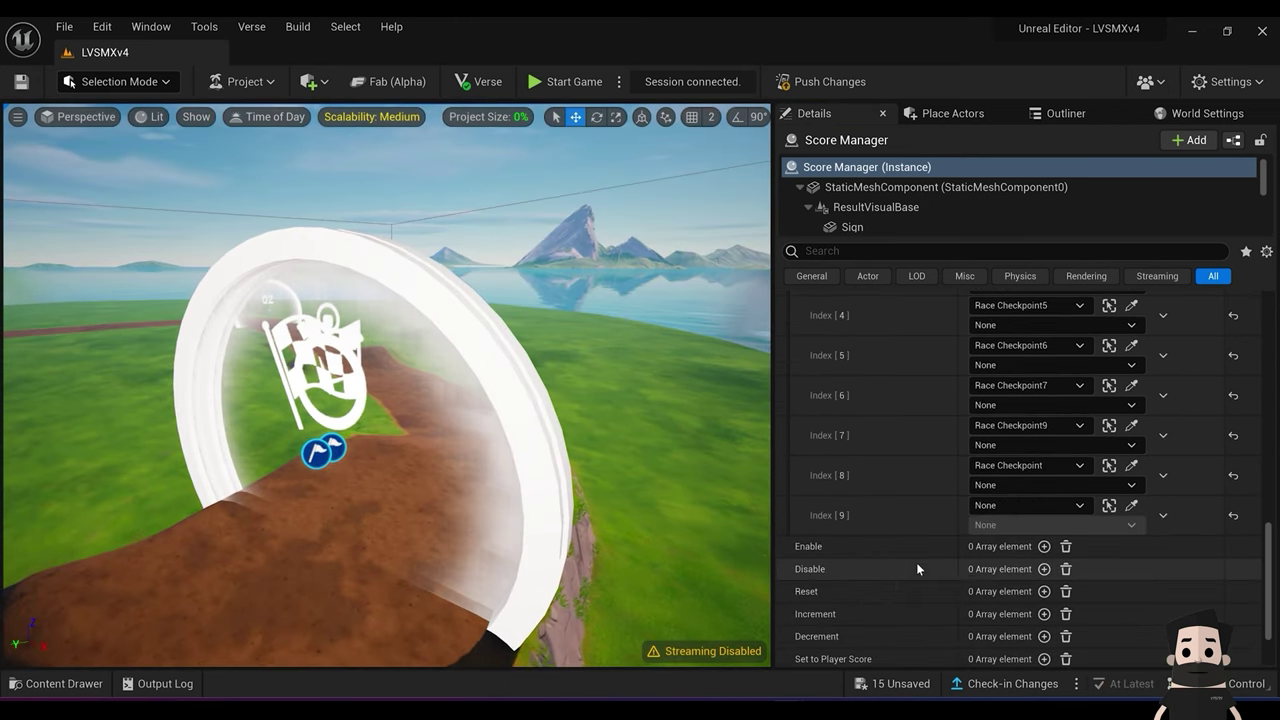
scroll(1138, 532, up, 1)
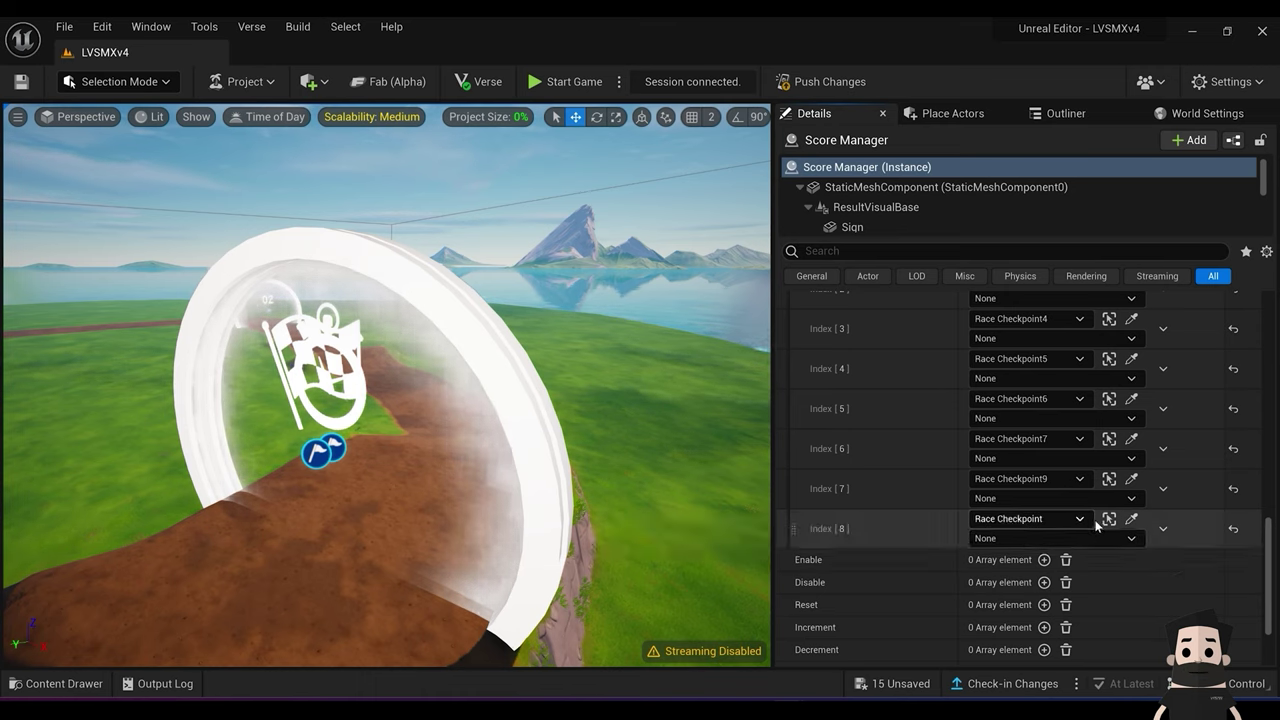
click(1131, 519)
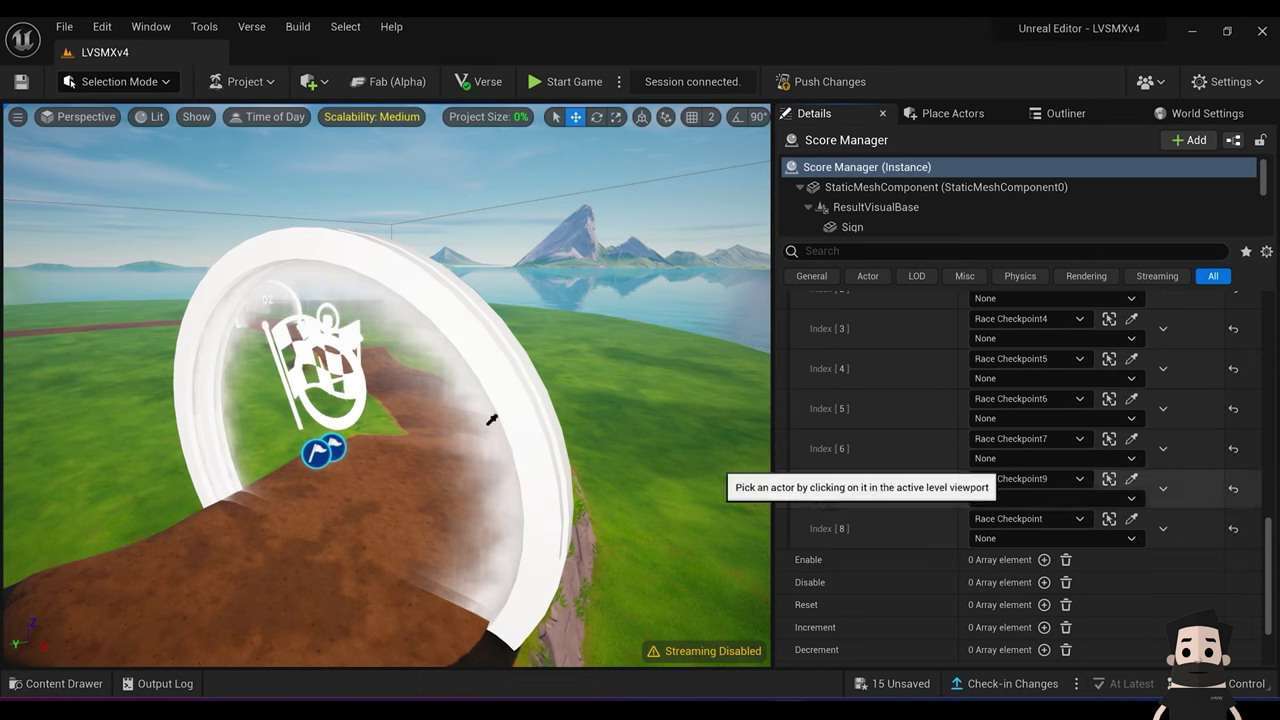
click(525, 342)
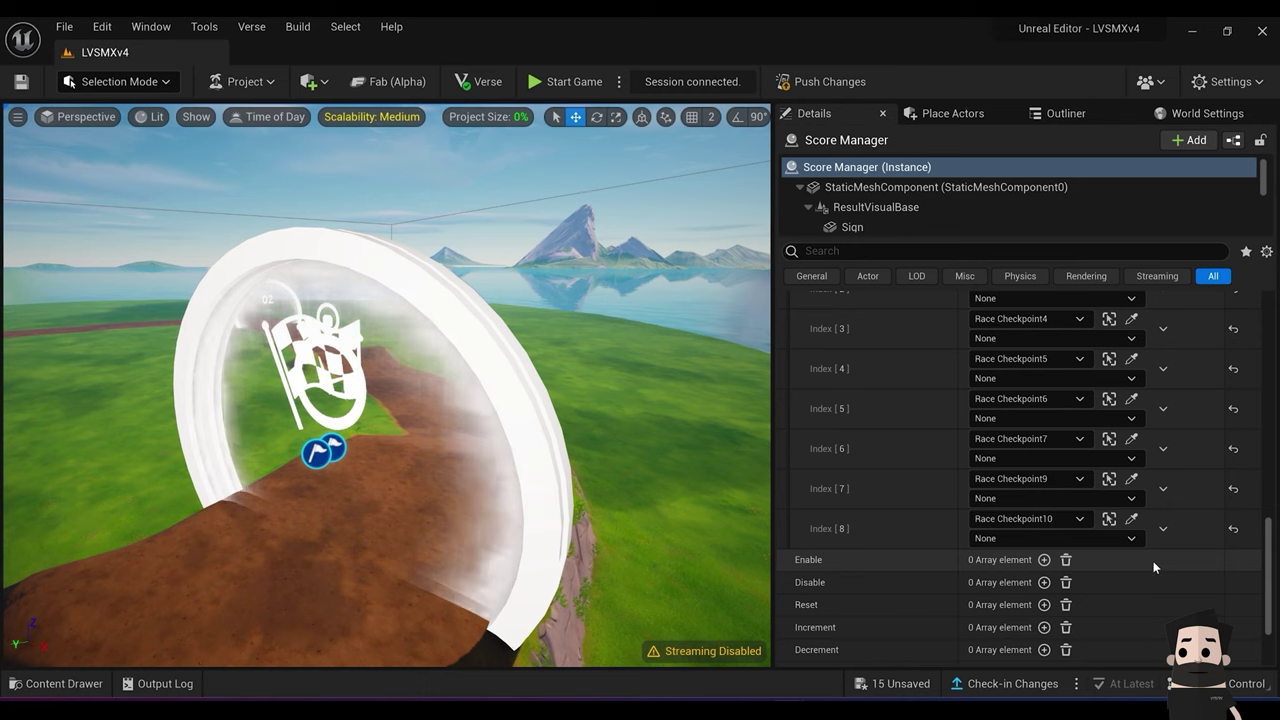
Step: Set the trigger event of Activate indexes 8, 7 and 6 to On Checkpoint Completed
click(1112, 538)
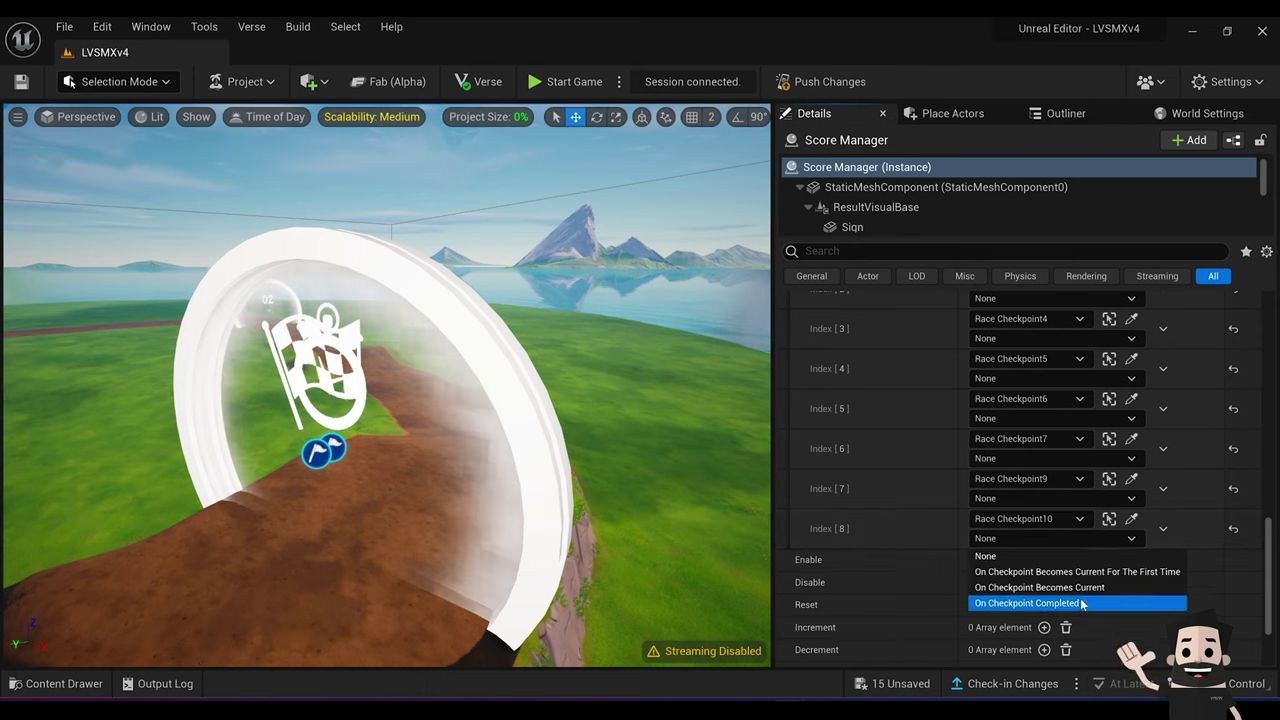
click(1081, 604)
click(1074, 498)
click(1068, 562)
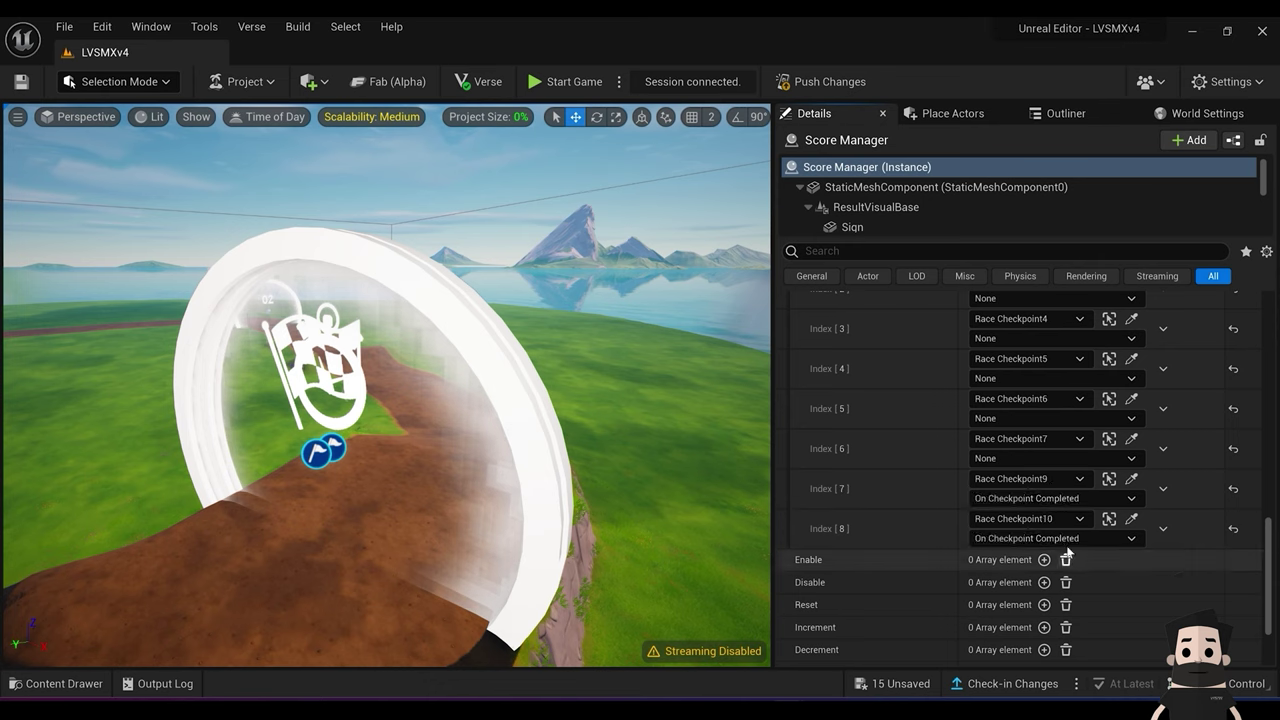
click(1064, 459)
click(1064, 538)
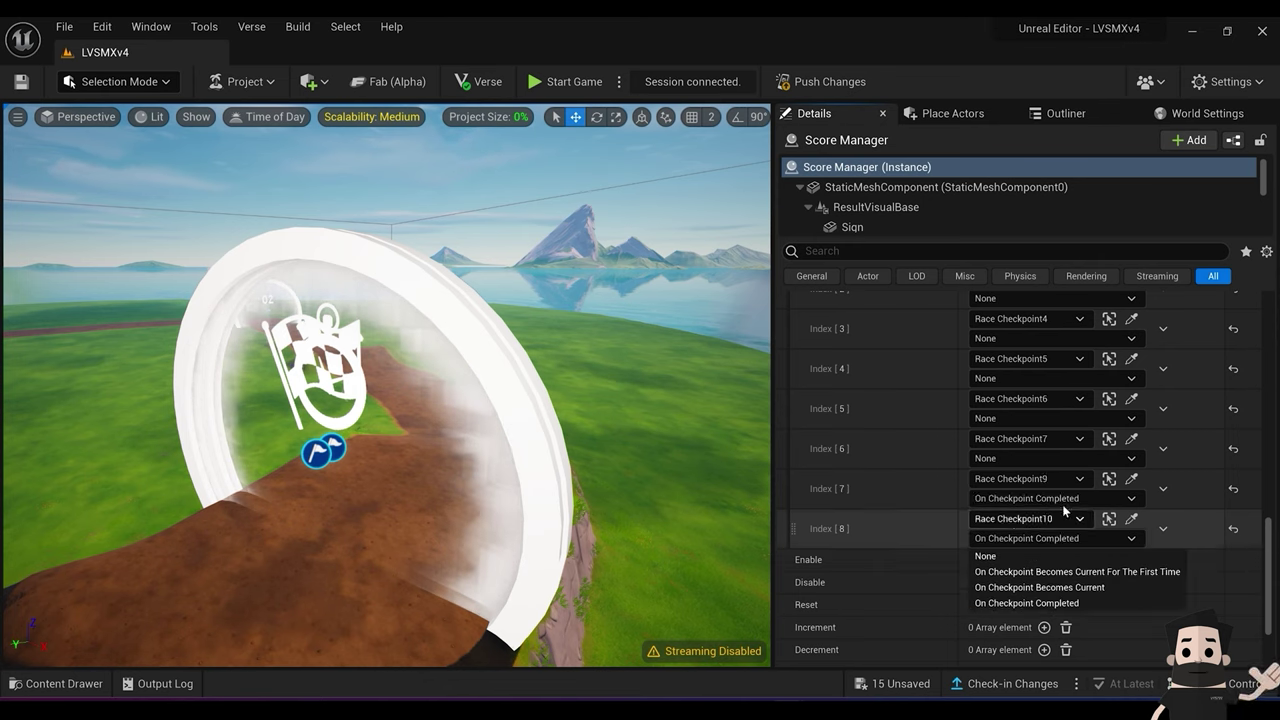
click(1049, 455)
click(1046, 525)
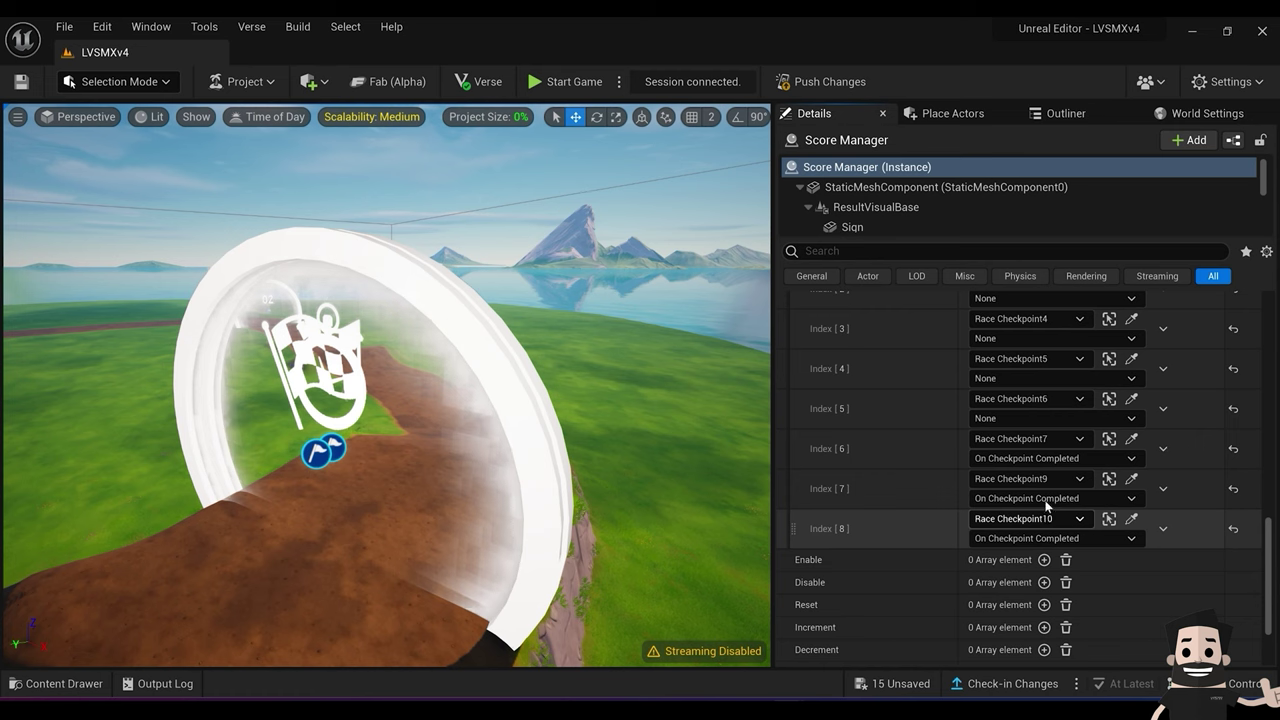
Step: Set the trigger event of Activate indexes 5, 4 and 3 to On Checkpoint Completed
click(1045, 418)
click(1042, 483)
click(1023, 381)
click(1027, 456)
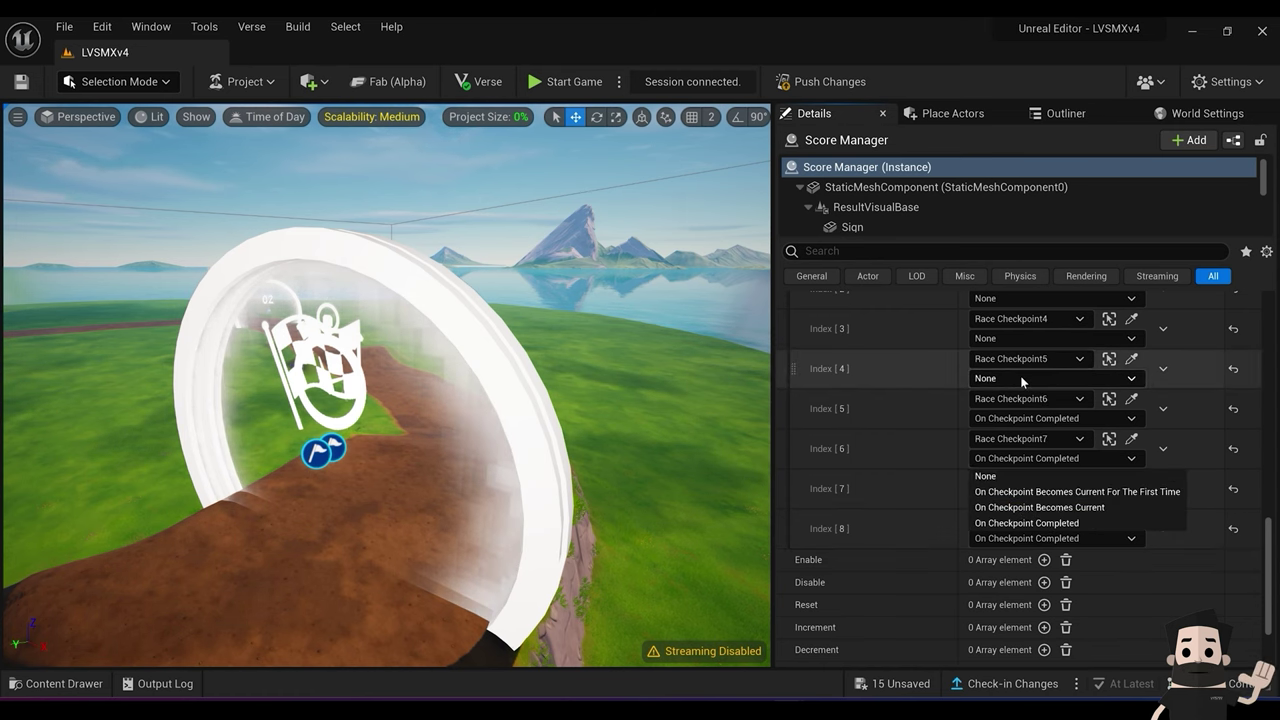
click(1020, 443)
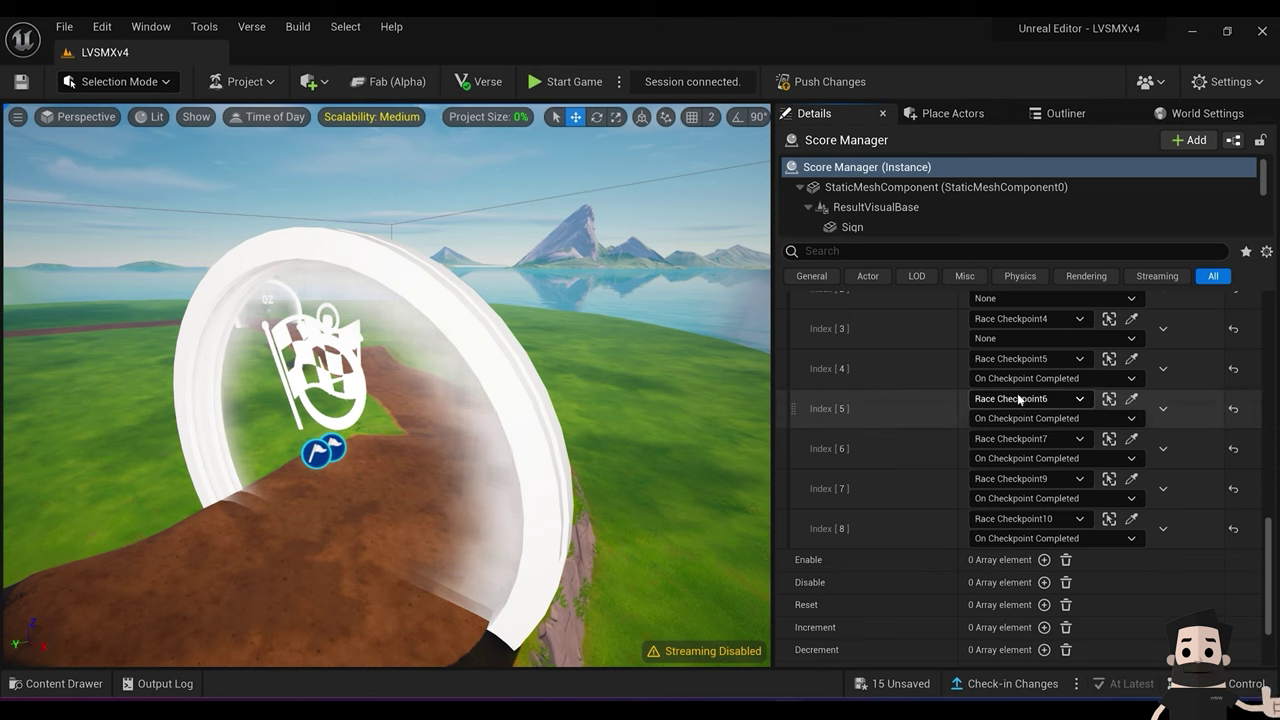
scroll(1017, 398, up, 1)
click(1028, 389)
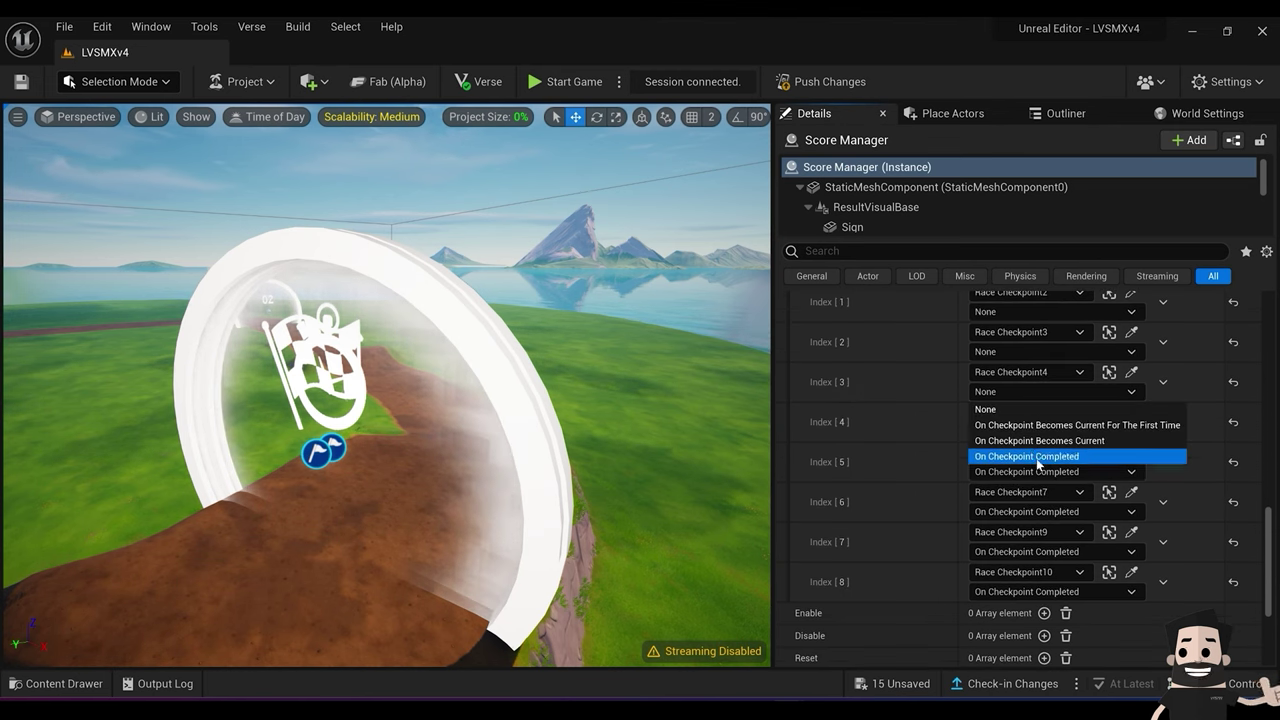
click(1037, 463)
Step: Set the trigger event of Activate indexes 2 and 1 to On Checkpoint Completed and review the whole list
scroll(1040, 440, up, 1)
click(1045, 402)
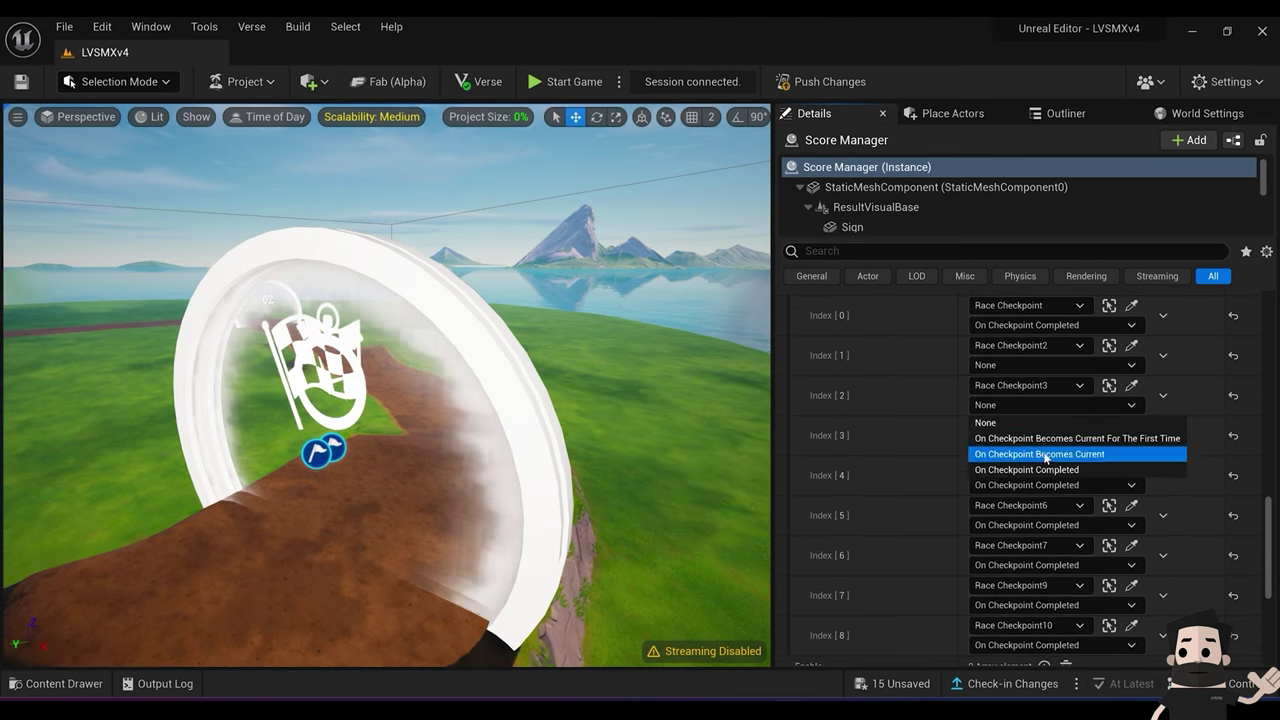
click(1040, 469)
scroll(1034, 445, up, 1)
click(1040, 418)
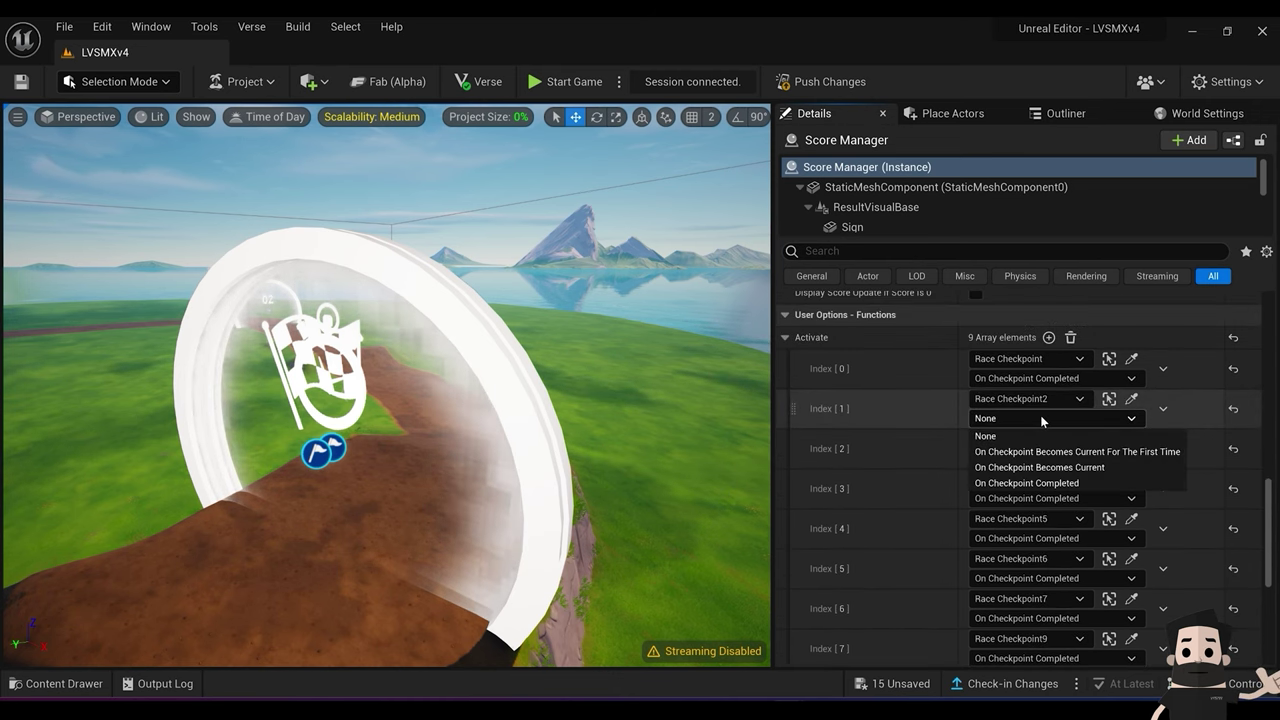
click(1040, 482)
scroll(1000, 495, up, 2)
scroll(1005, 515, down, 2)
scroll(1015, 528, down, 1)
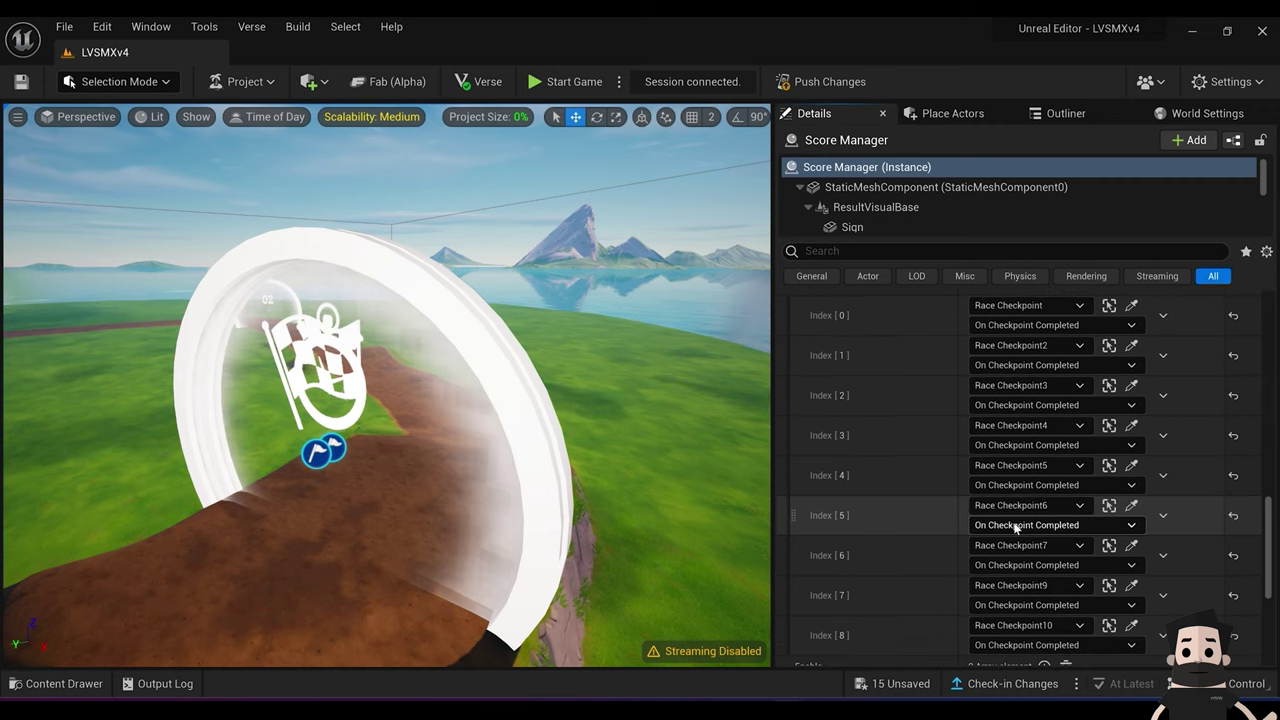
Step: Look over the whole dirt track and its numbered checkpoints from high above the island
key(s)
right_drag(700, 500, 732, 535)
key(a)
key(s)
key(s)
key(w)
key(a)
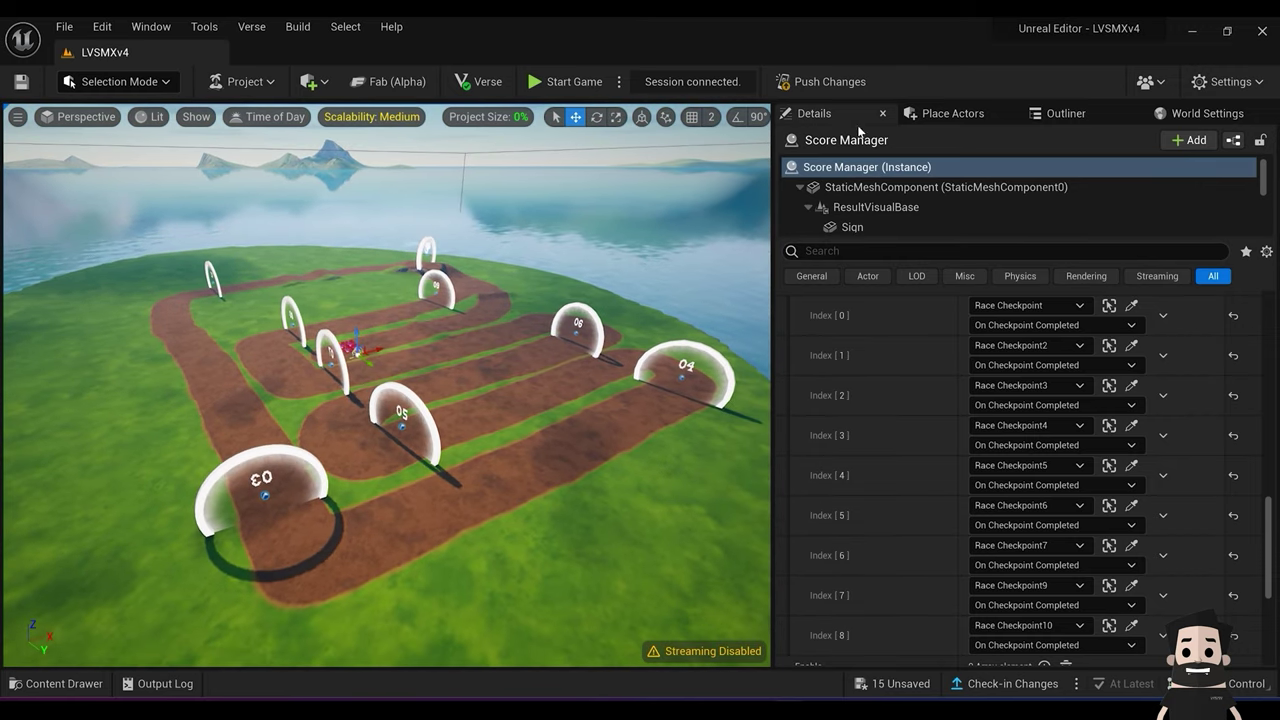
Step: Push the pending Score Manager changes to the connected edit session
click(842, 82)
click(764, 553)
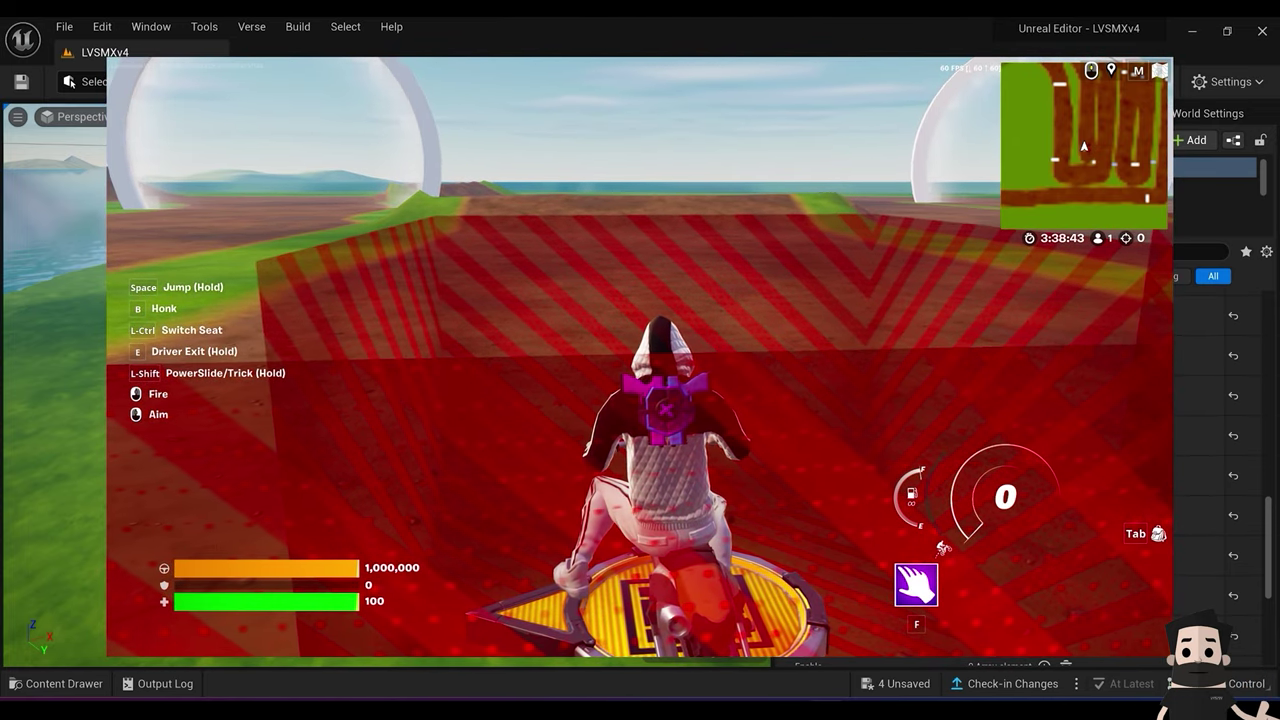
Step: Playtest the race by riding the dirt bike through the active checkpoints, checking the score at each one, and return to the editor
key(w)
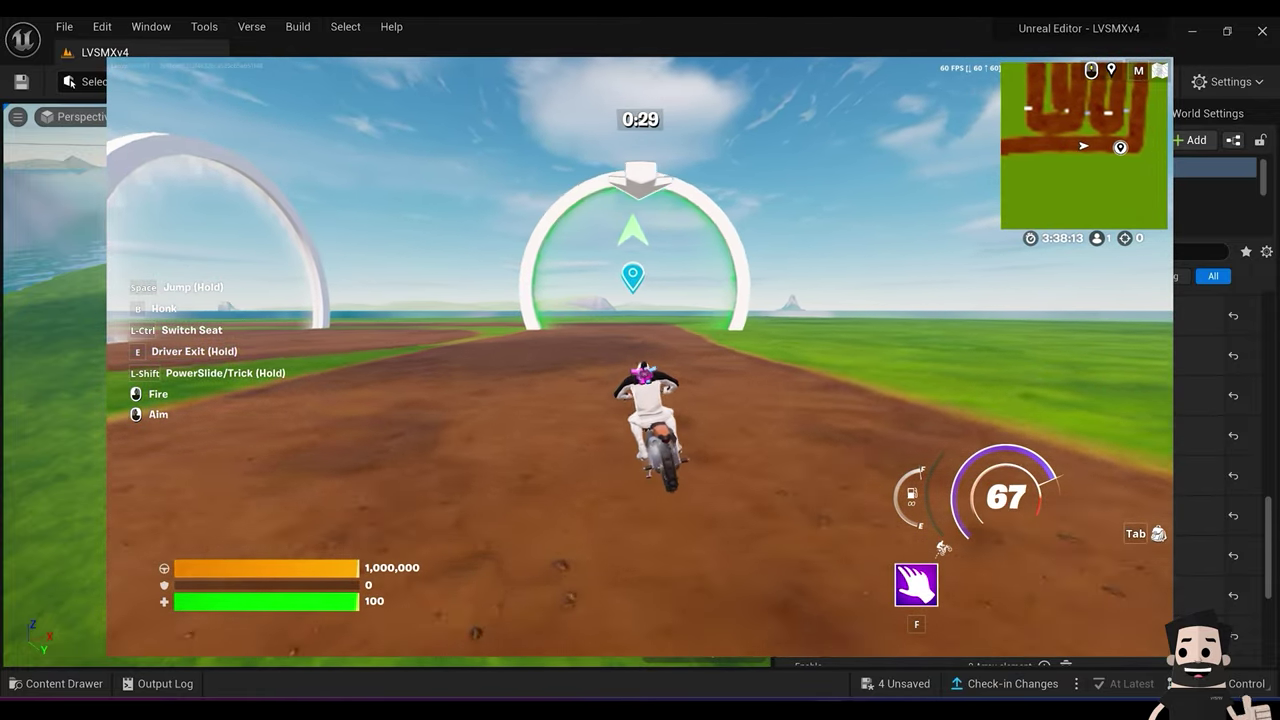
key(a)
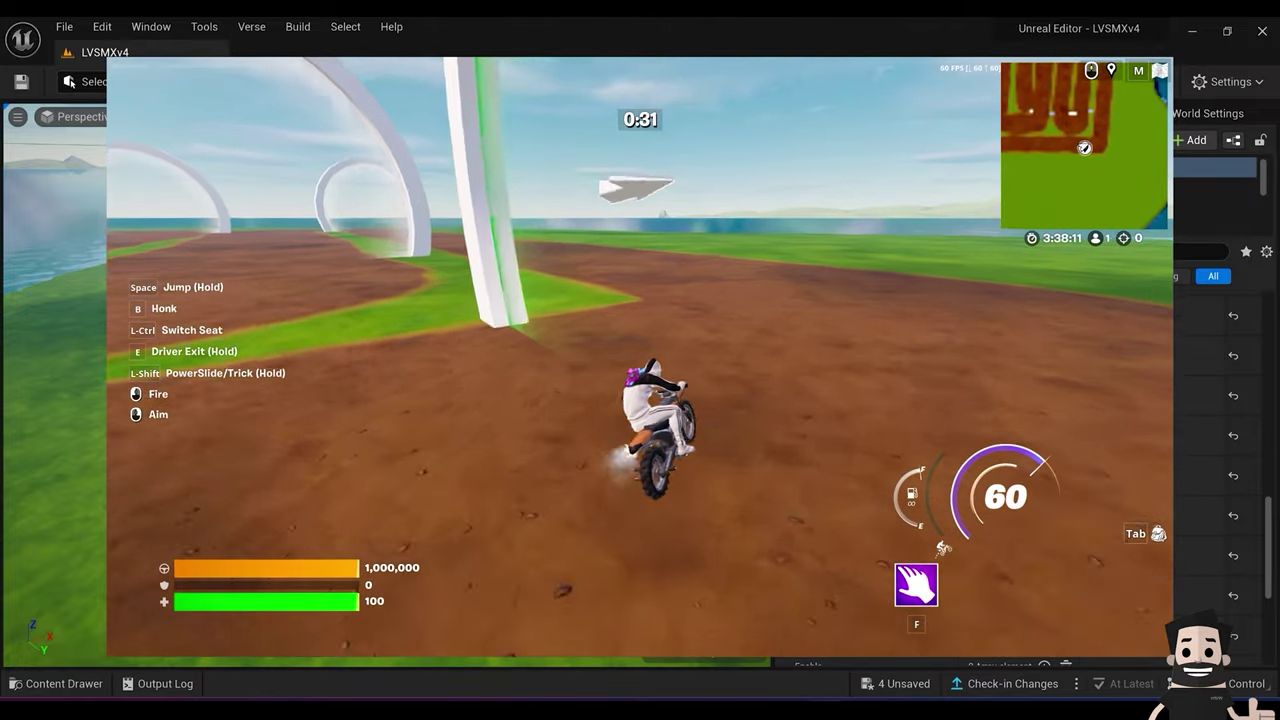
key(d)
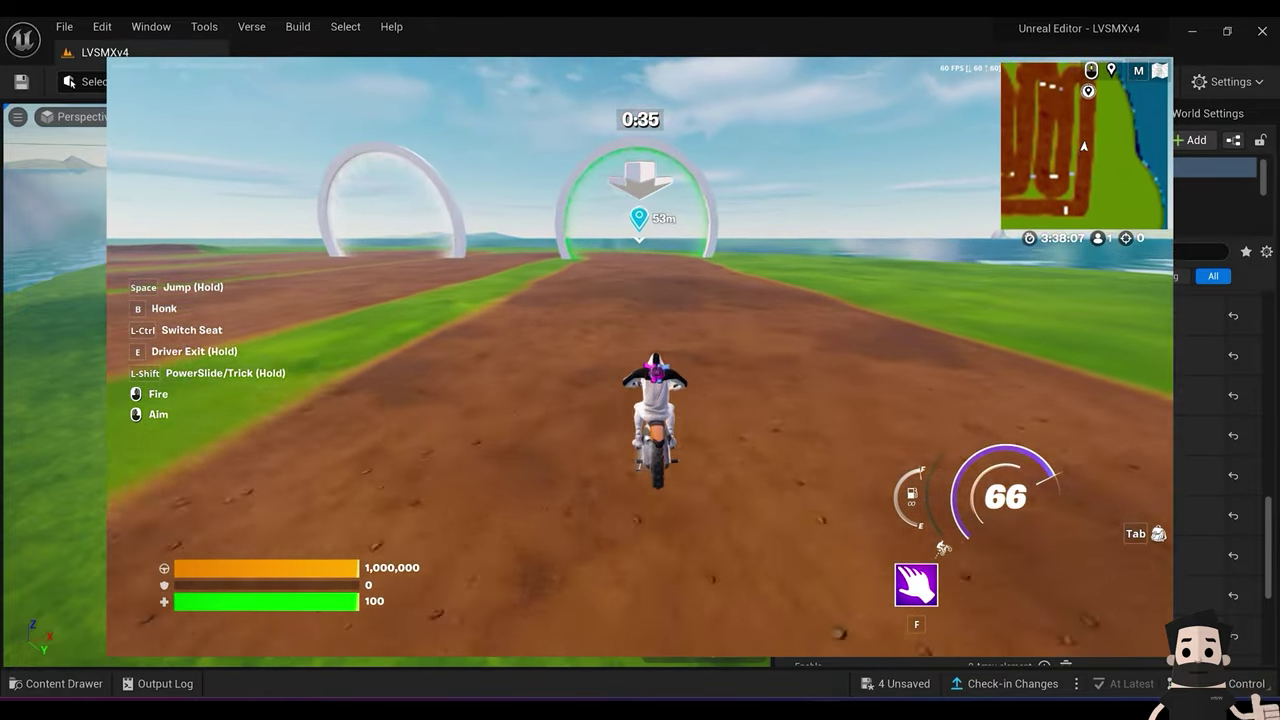
key(a)
key(d)
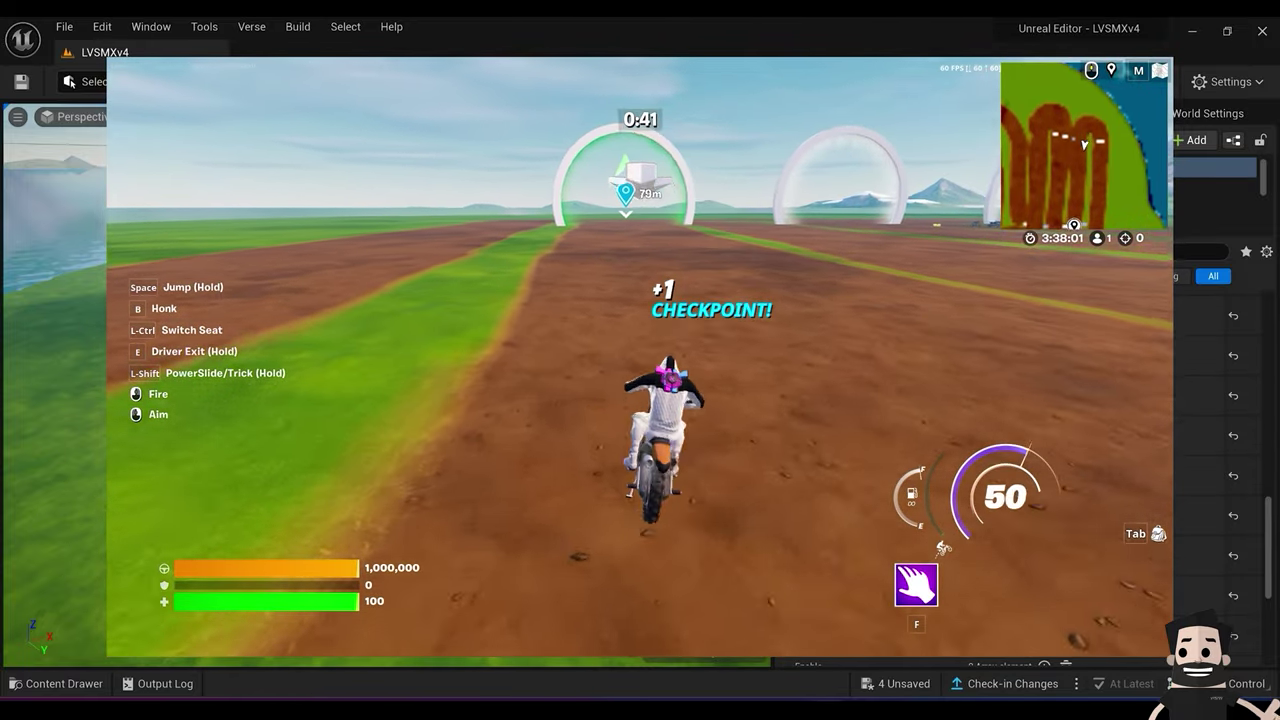
key(w)
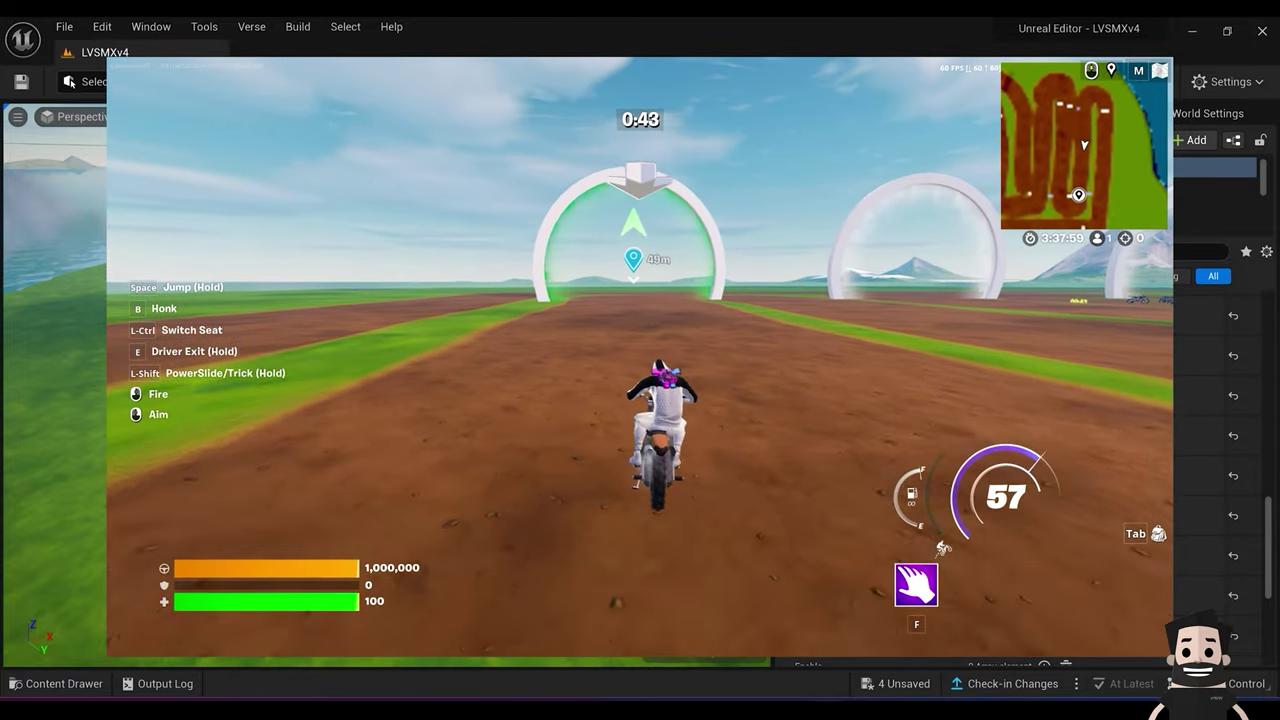
key(a)
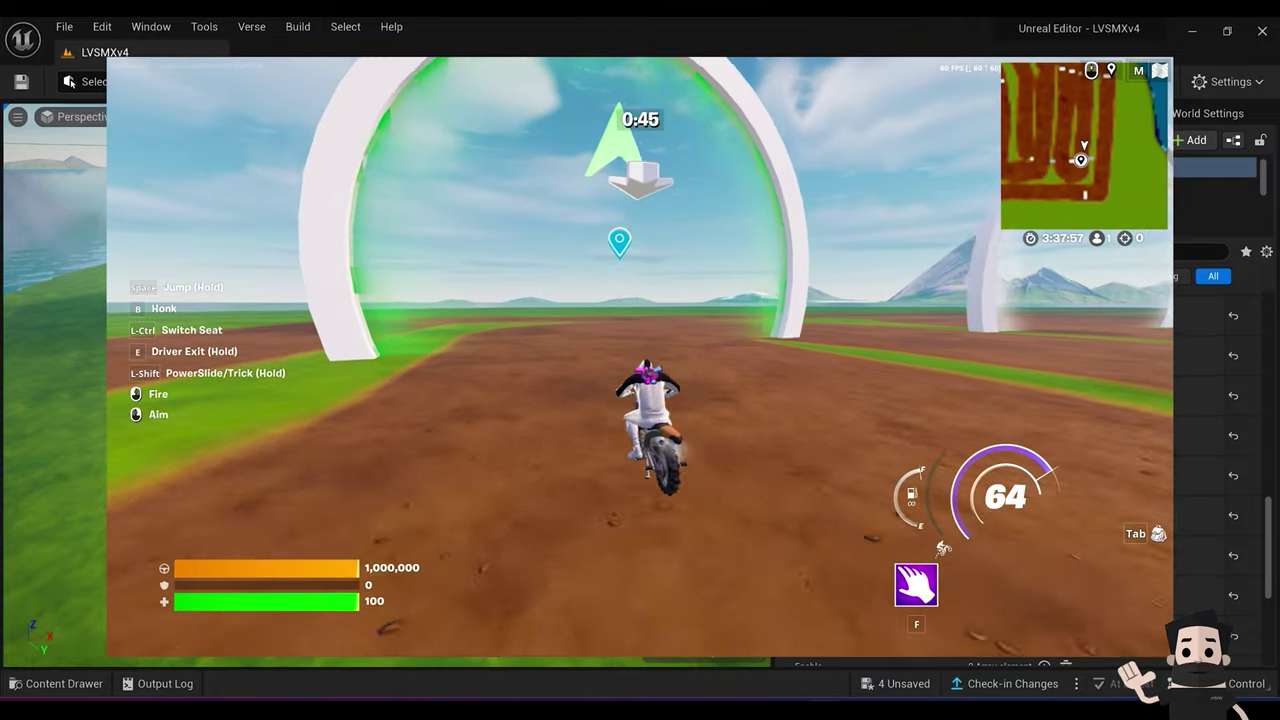
key(a)
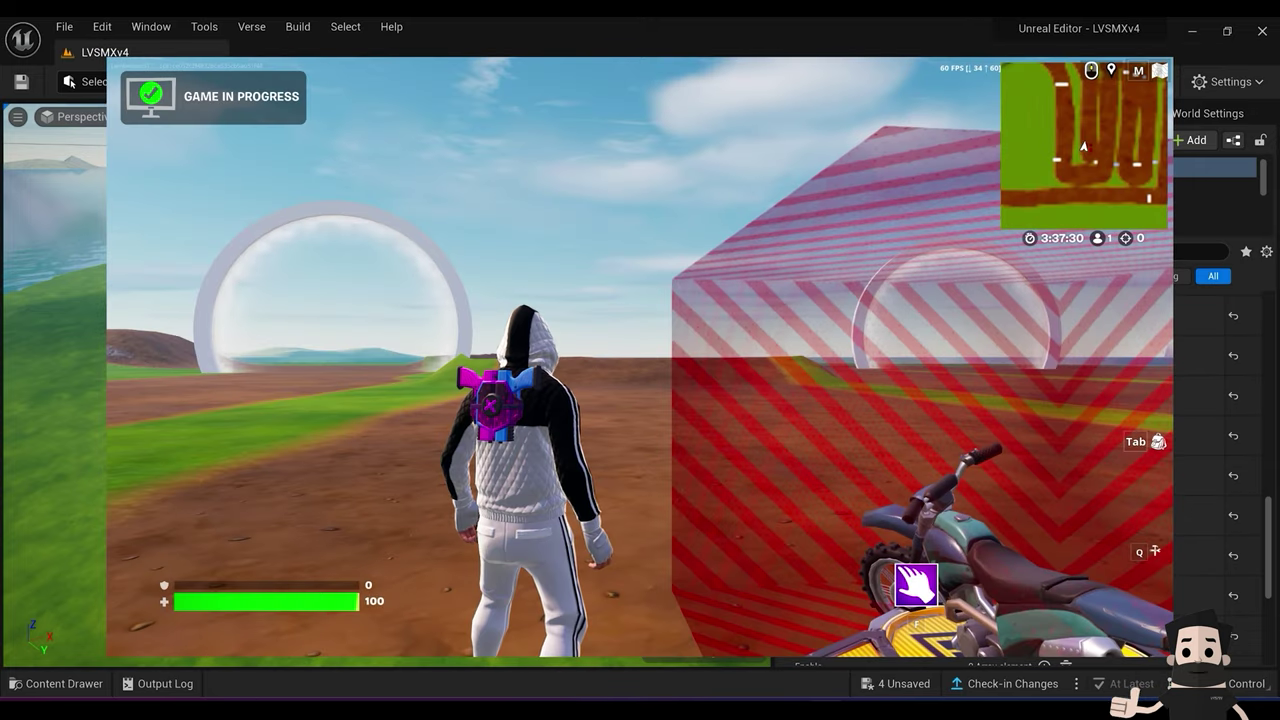
key(Escape)
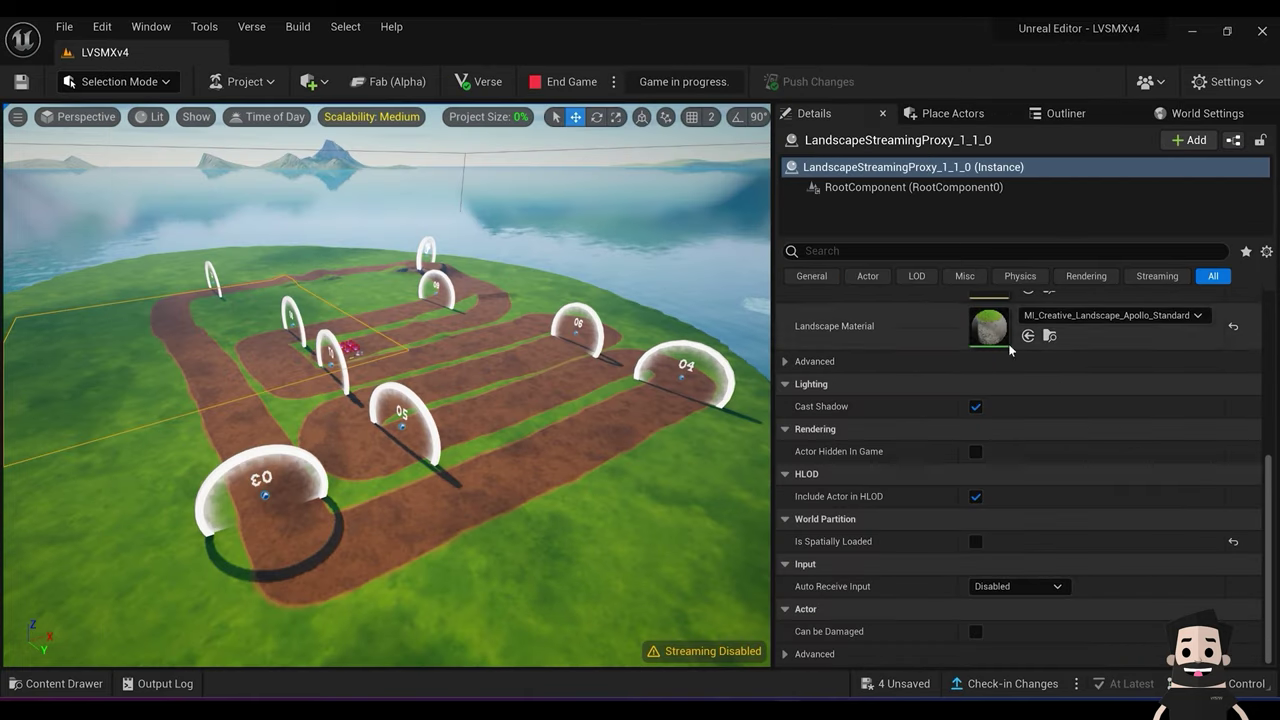
Step: Find the IslandSettings actor in the level and disable its Score to End game rule
click(1080, 116)
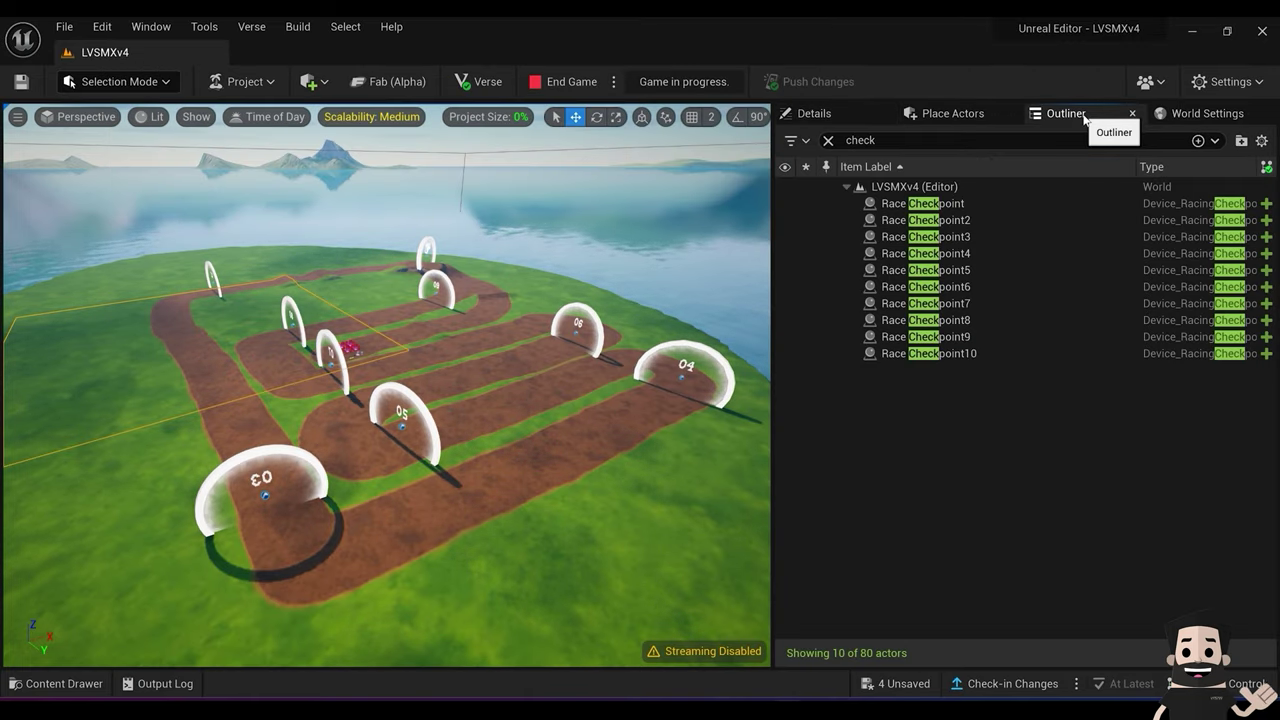
click(946, 141)
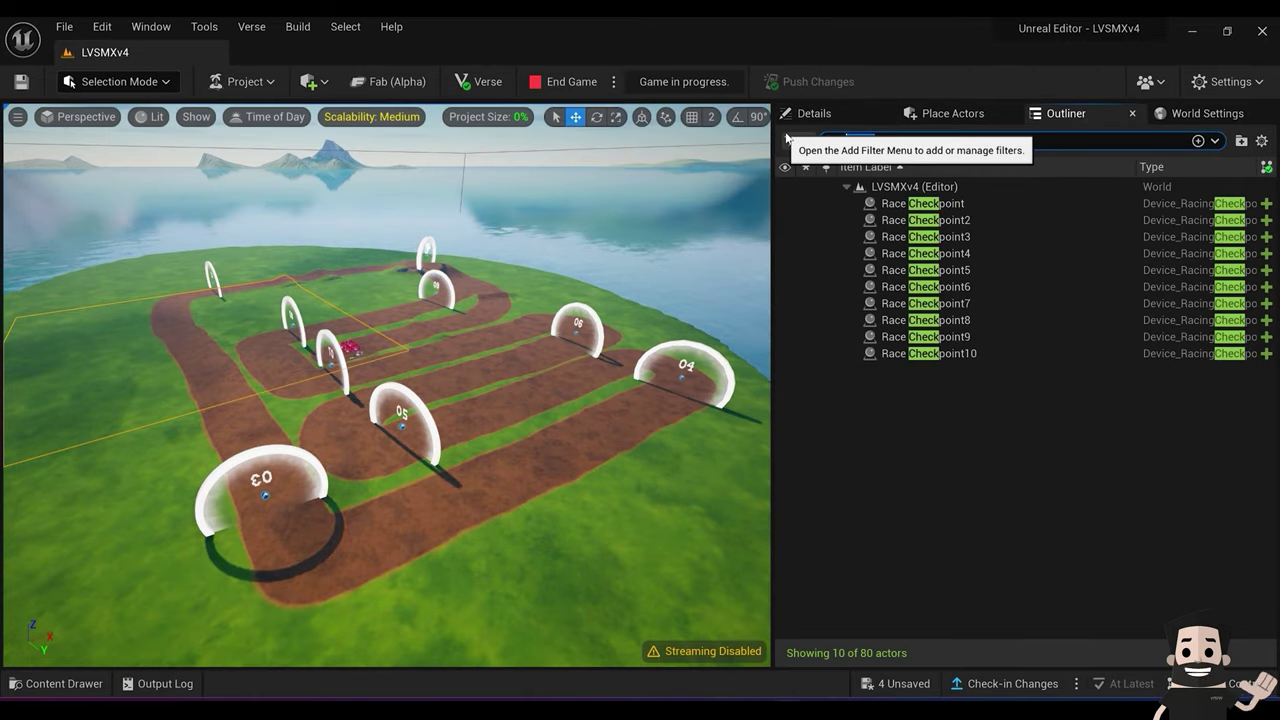
text(is)
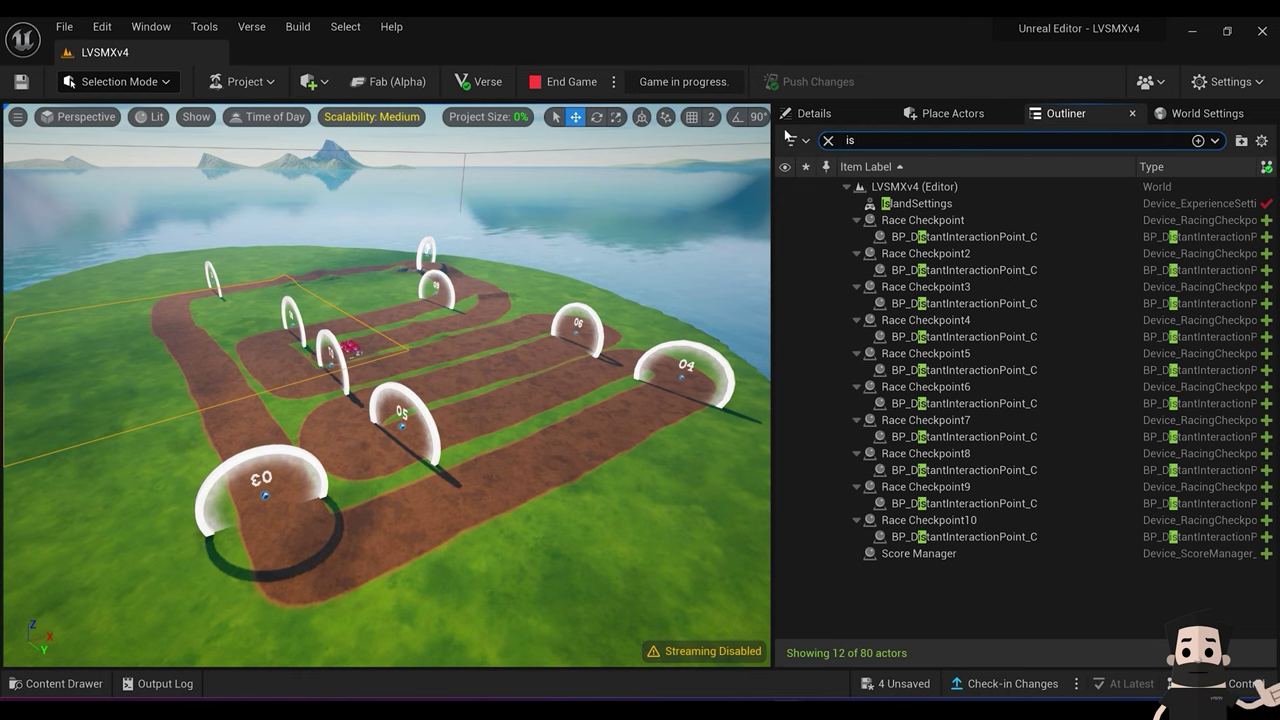
click(920, 203)
click(814, 113)
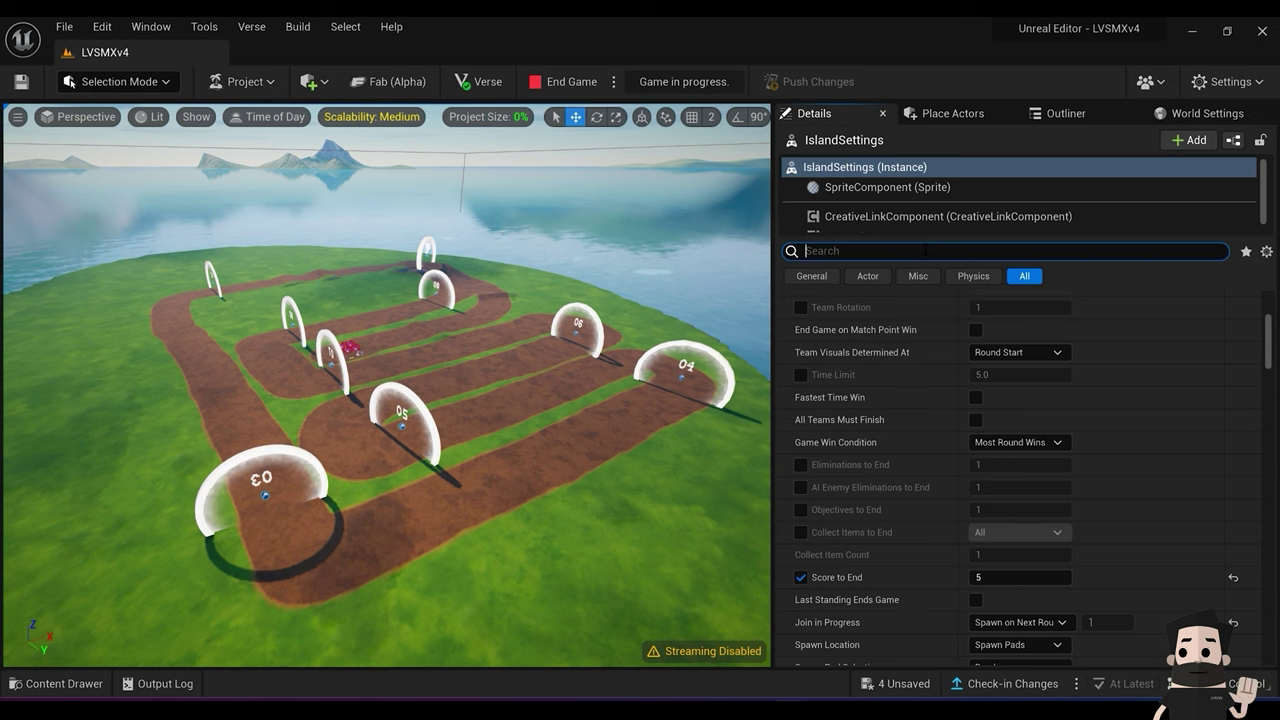
text(score)
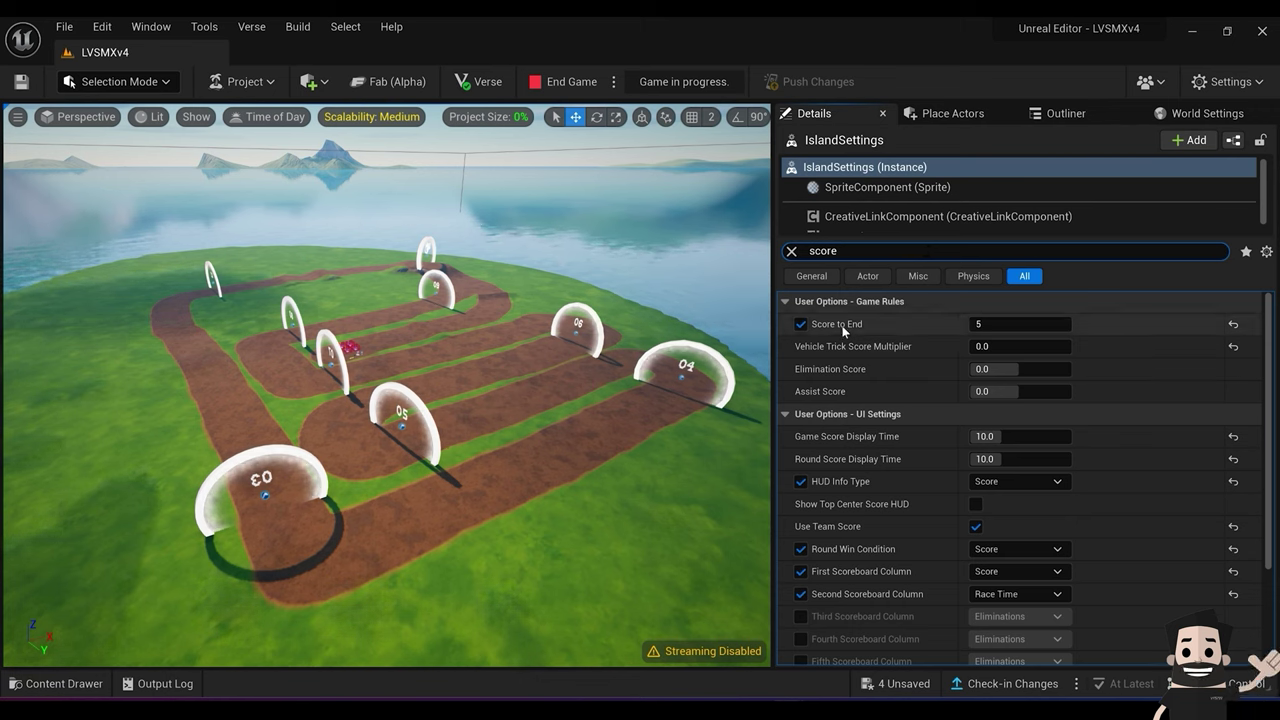
click(800, 324)
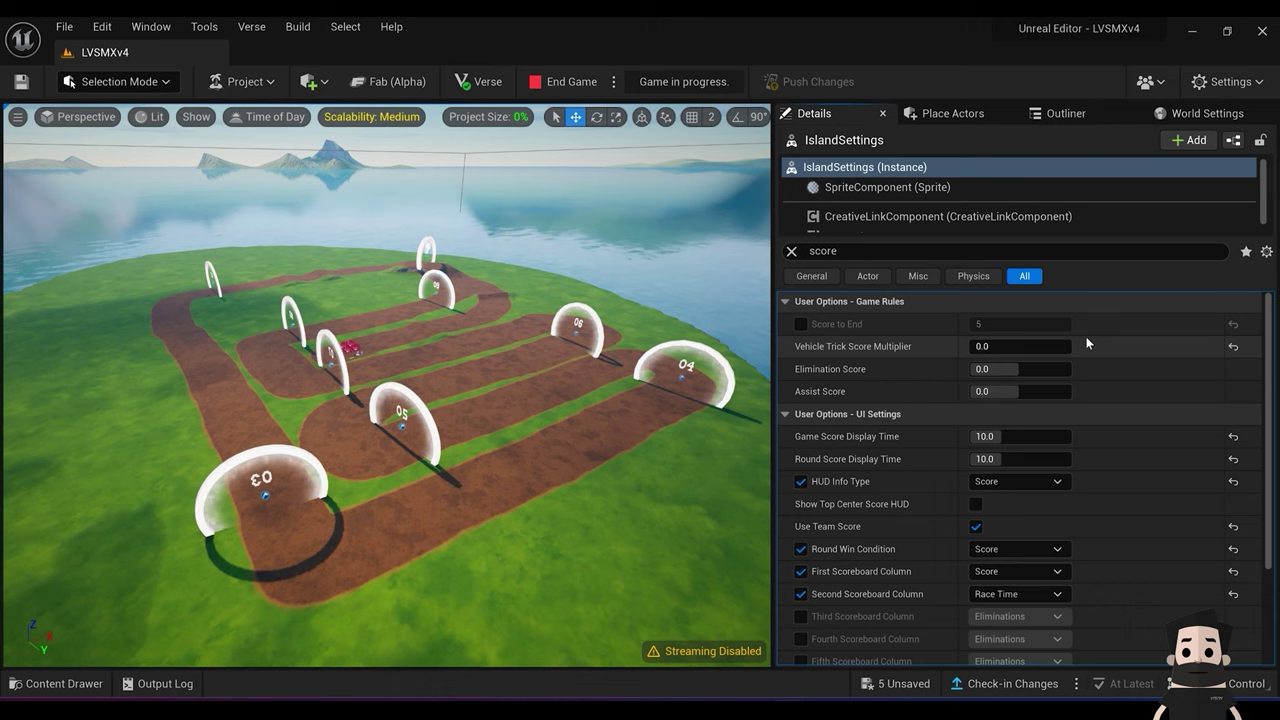
Step: End the running game and push the changed island settings to the edit session
click(566, 81)
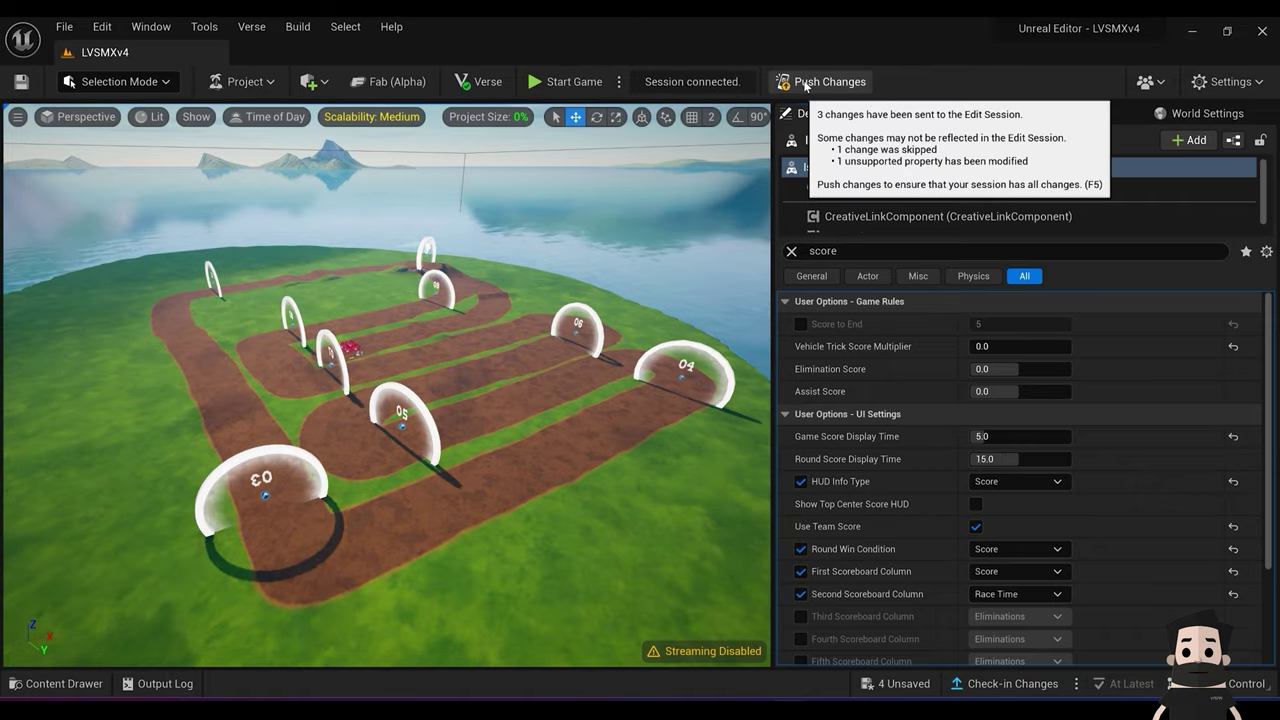
click(796, 80)
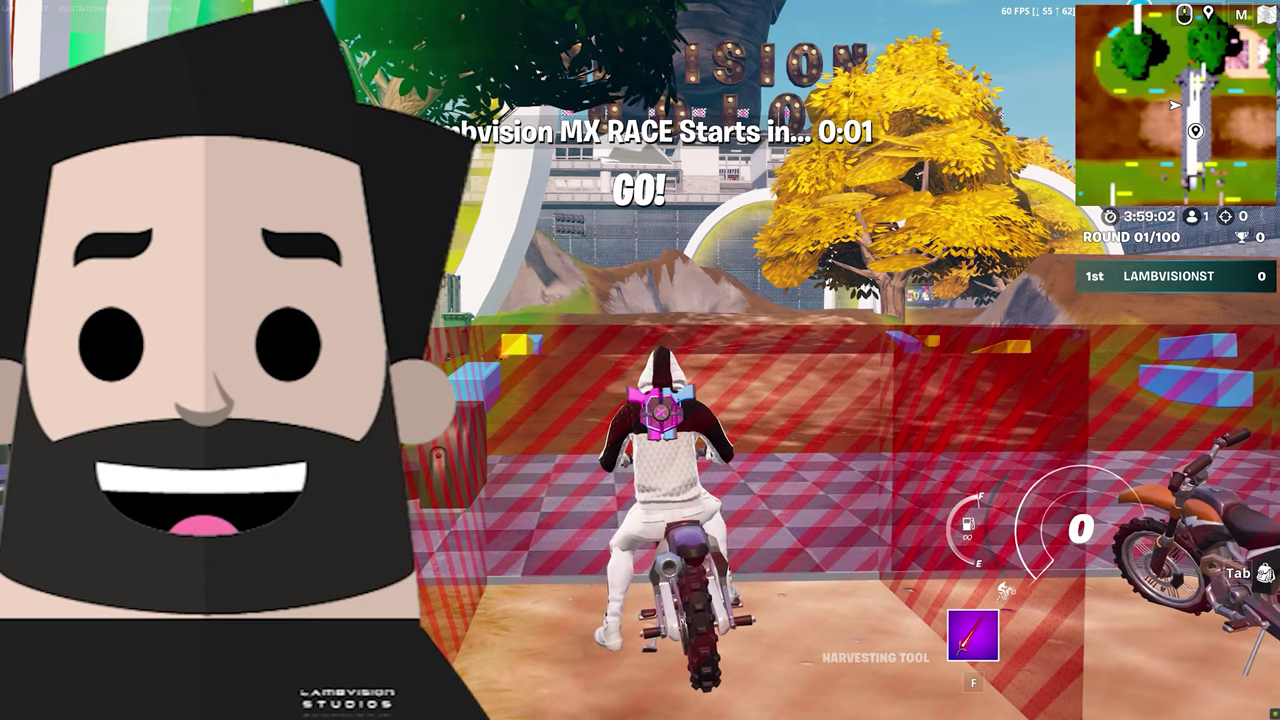
key(w)
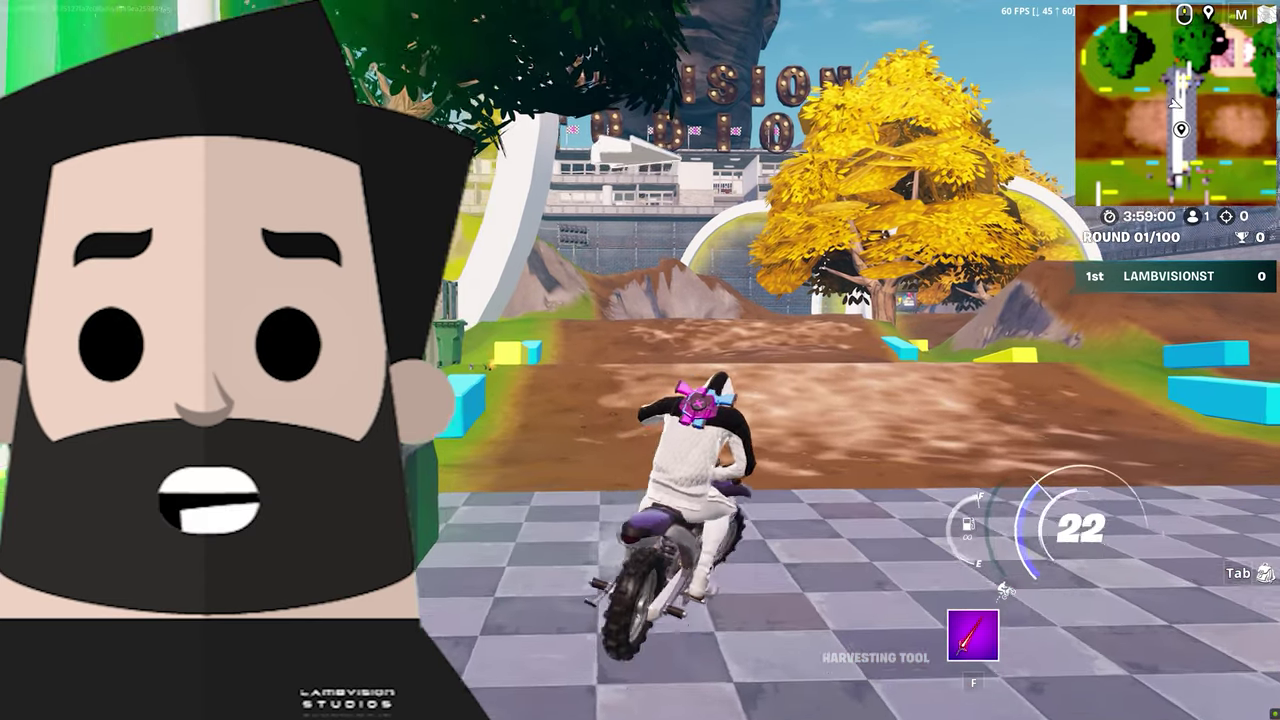